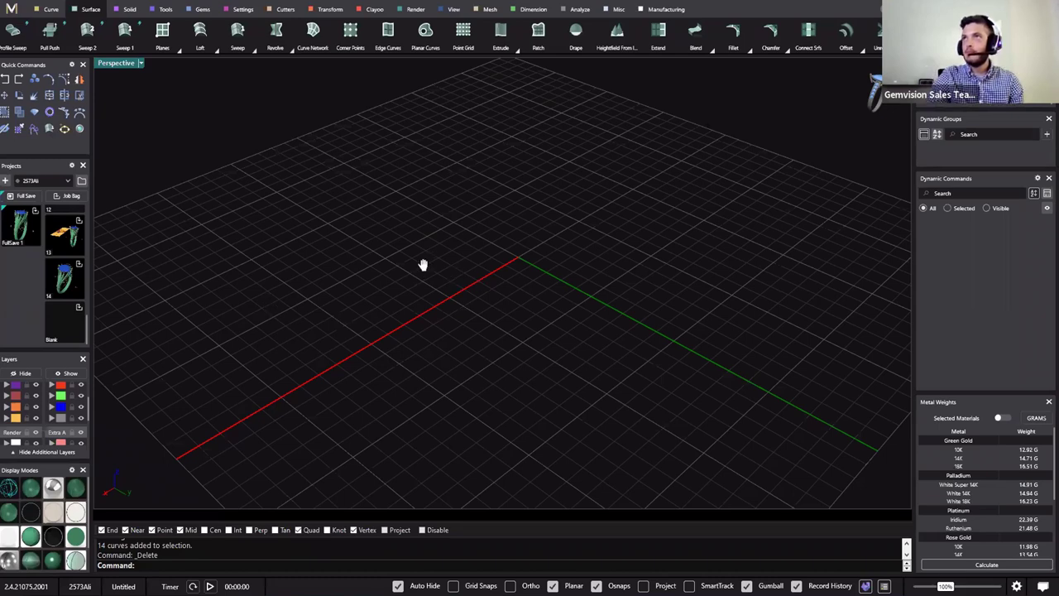
right_drag(423, 265, 360, 269)
shift+right_drag(502, 286, 411, 256)
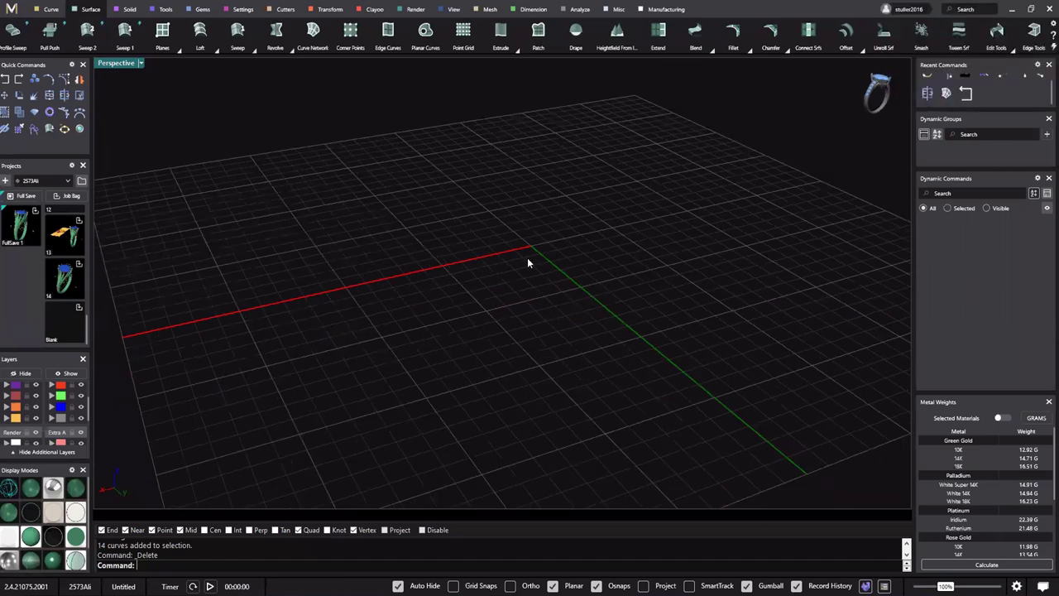
mouse_move(528, 258)
right_down()
mouse_move(573, 258)
mouse_move(512, 237)
mouse_move(596, 249)
mouse_move(563, 263)
mouse_move(539, 251)
mouse_move(541, 267)
mouse_move(614, 262)
right_up()
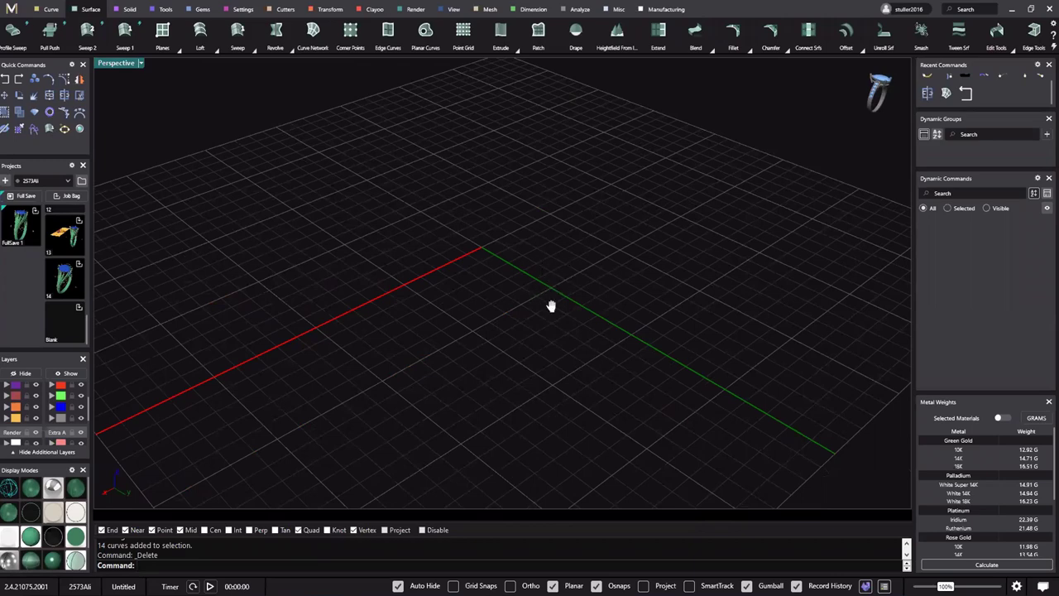
right_drag(551, 306, 608, 291)
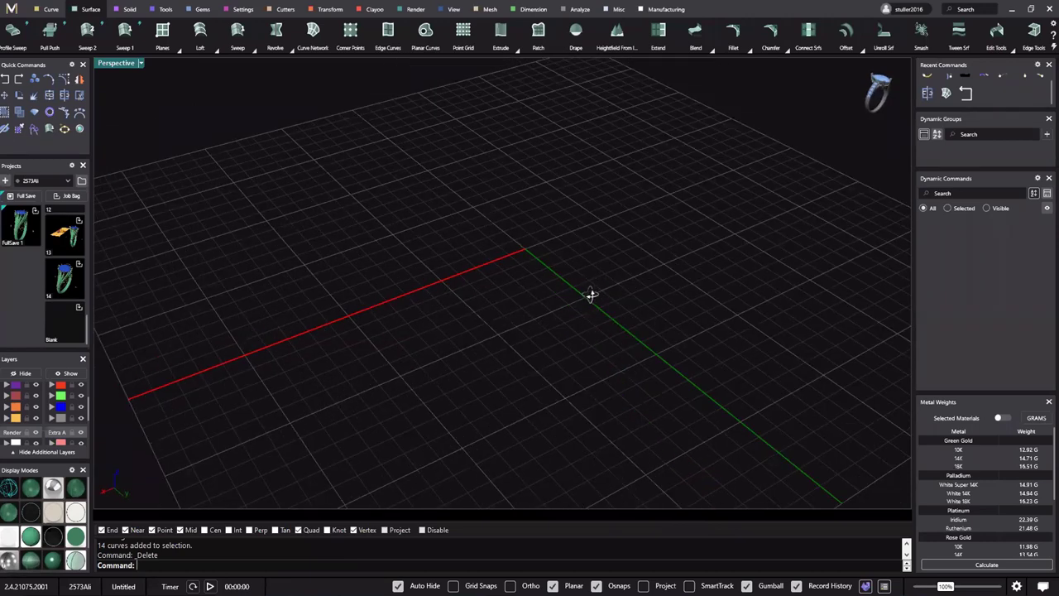
right_drag(590, 294, 570, 297)
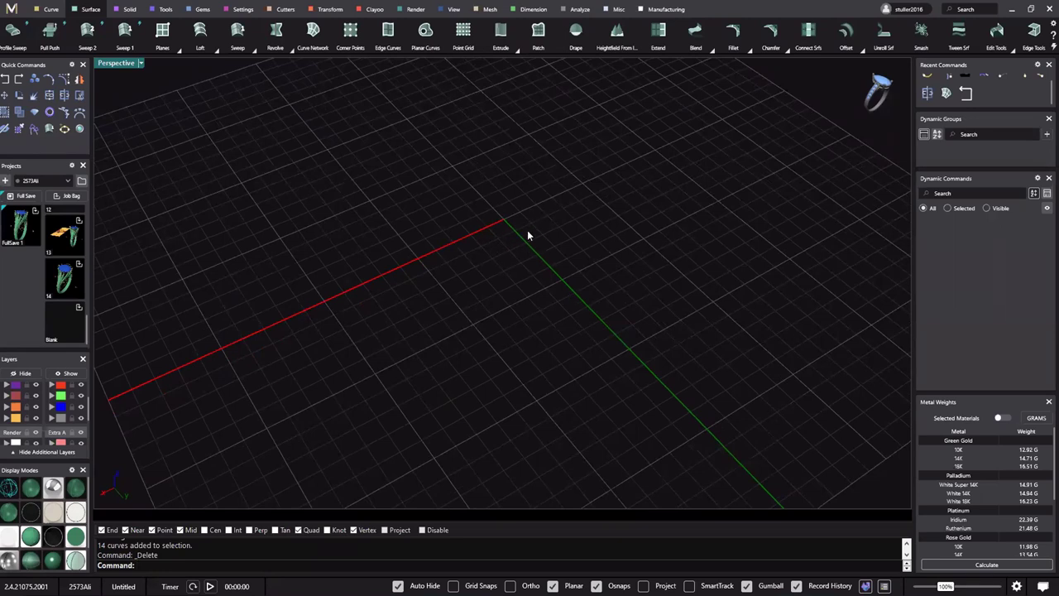
right_drag(522, 240, 521, 239)
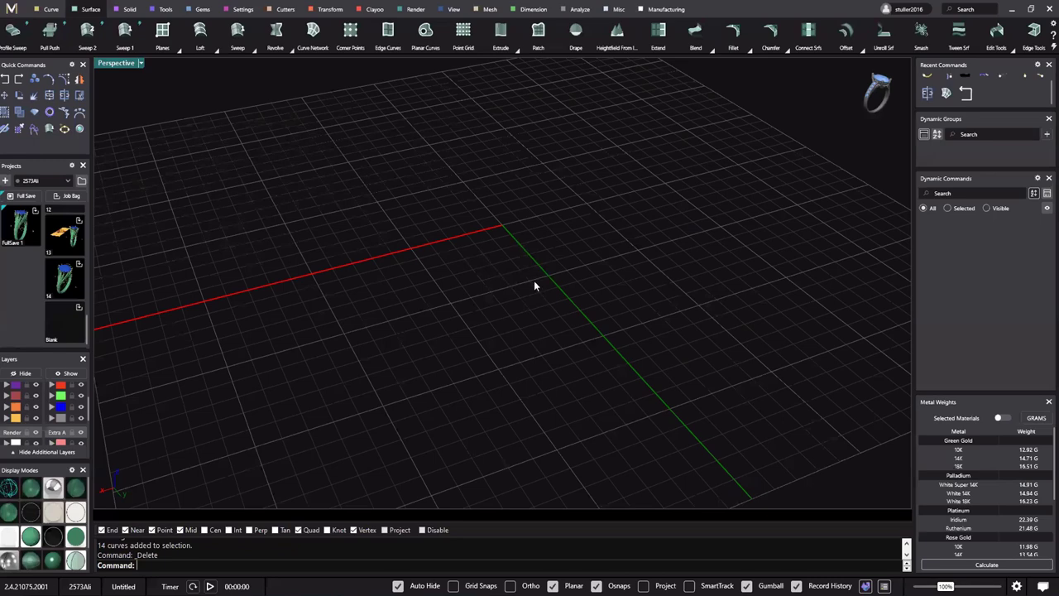
right_drag(534, 280, 530, 227)
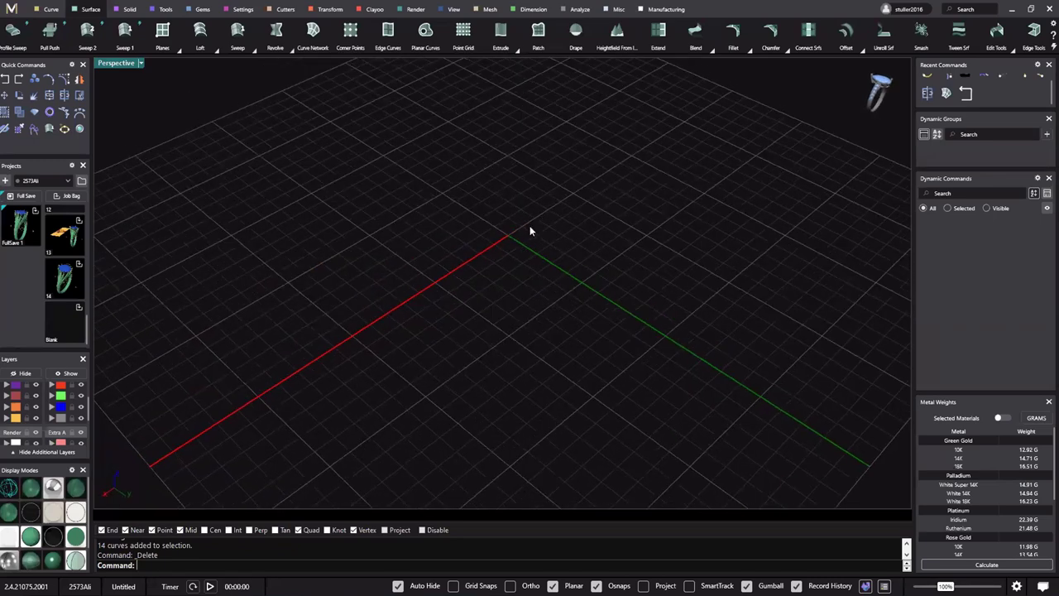
right_drag(530, 226, 543, 220)
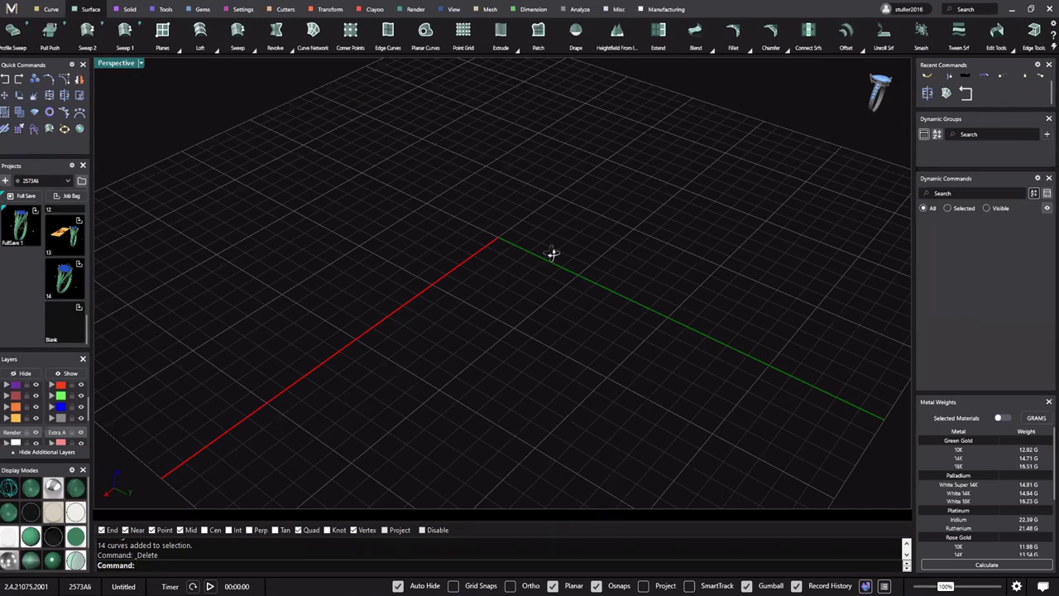
right_drag(544, 265, 551, 243)
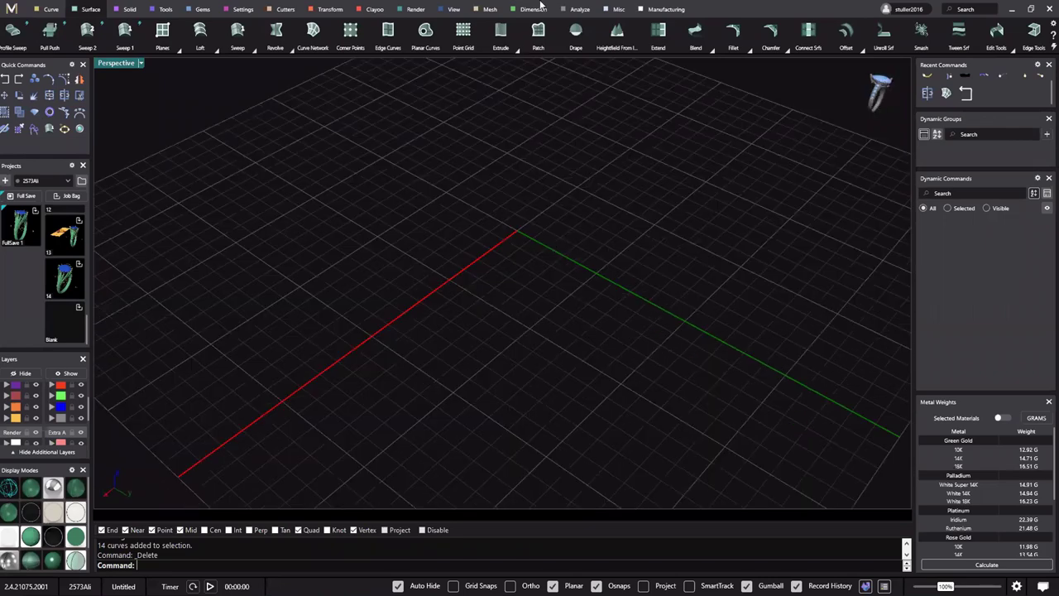
right_drag(654, 51, 711, 46)
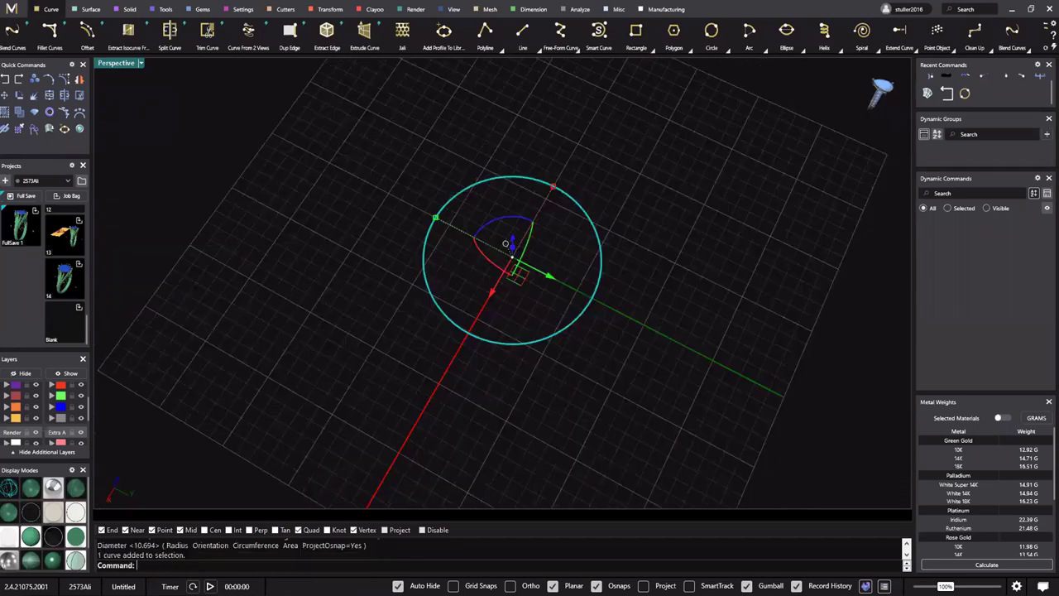
Rebuild the circle at the origin with a point count of 8 and degree 3, deleting the input curve
key(Return)
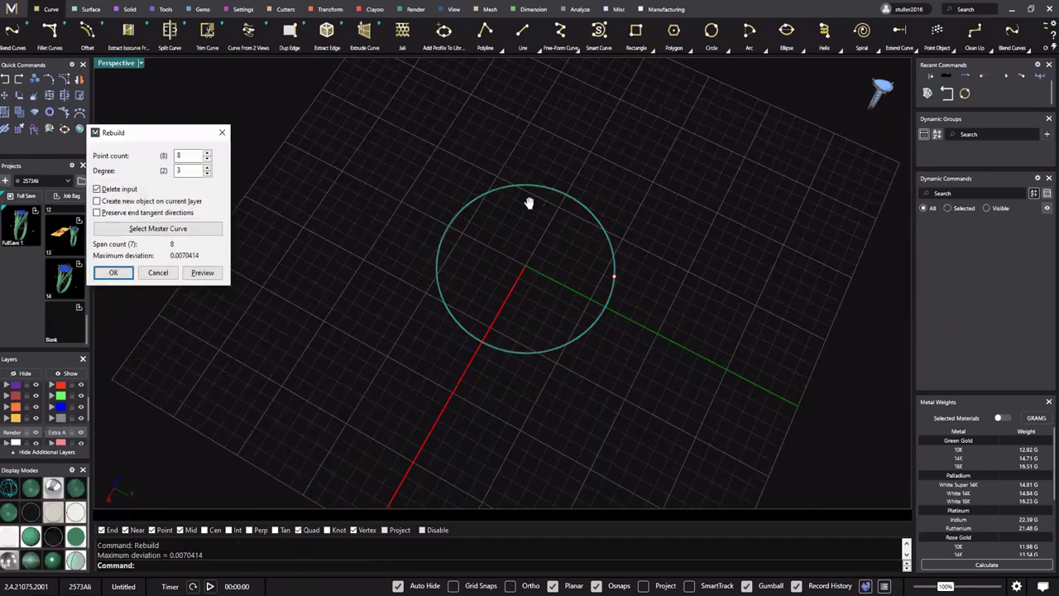
shift+right_drag(529, 225, 557, 217)
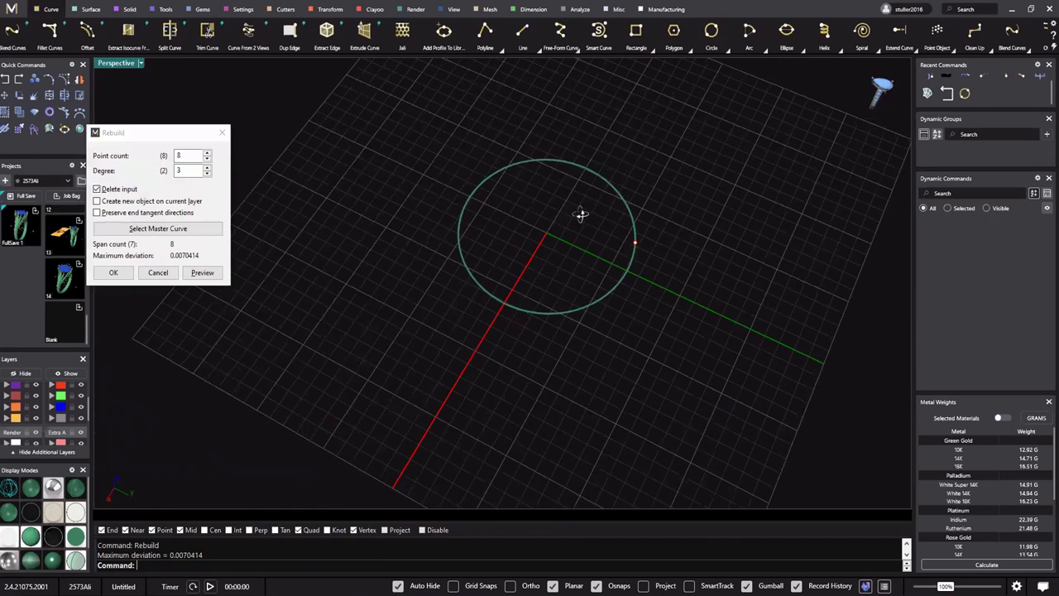
right_drag(565, 237, 569, 197)
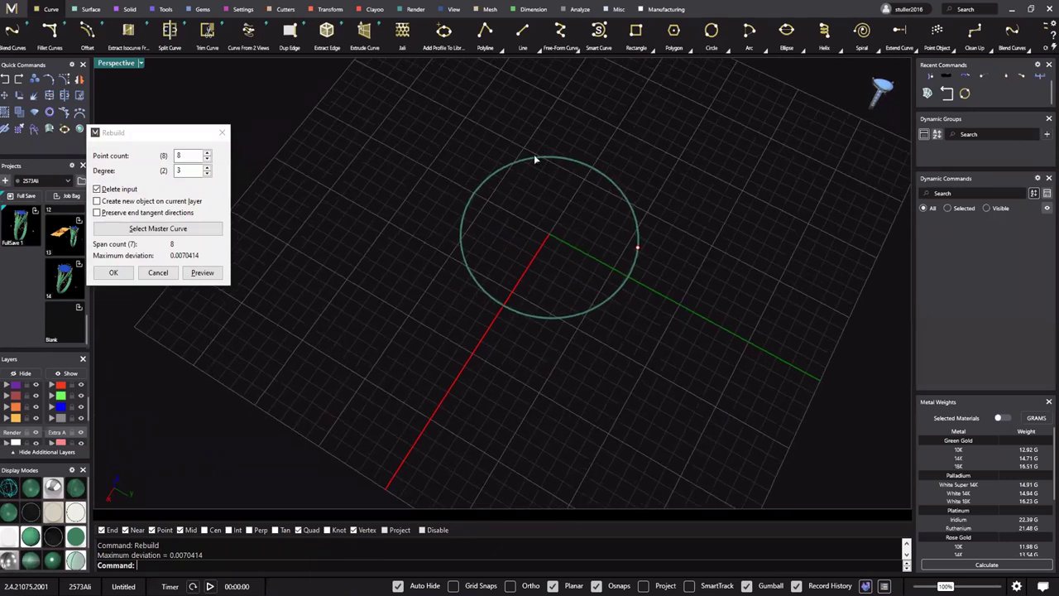
mouse_move(534, 151)
right_down()
mouse_move(515, 159)
mouse_move(534, 146)
right_up()
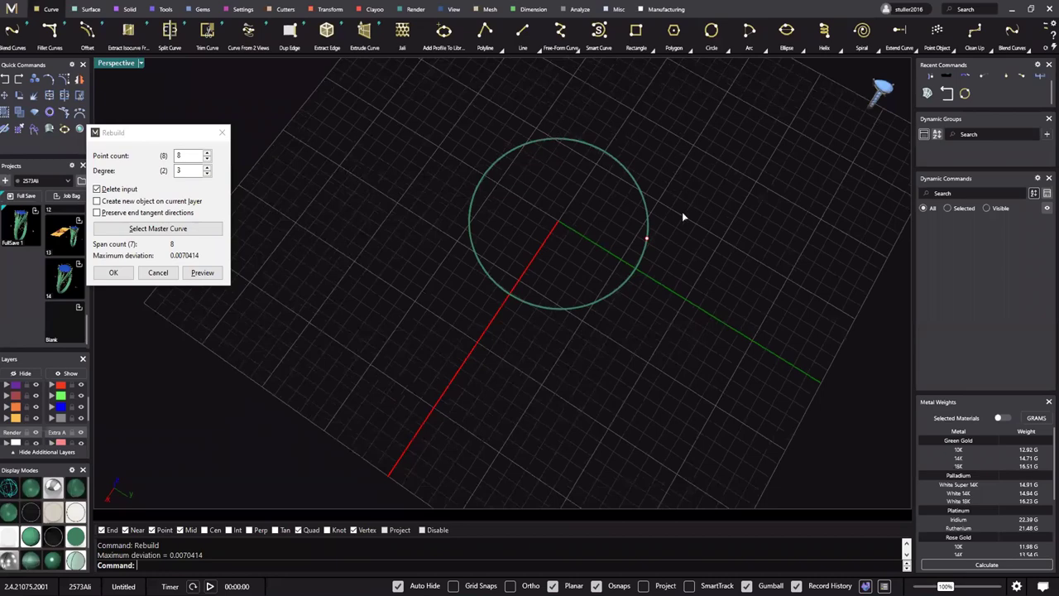
right_drag(590, 263, 613, 224)
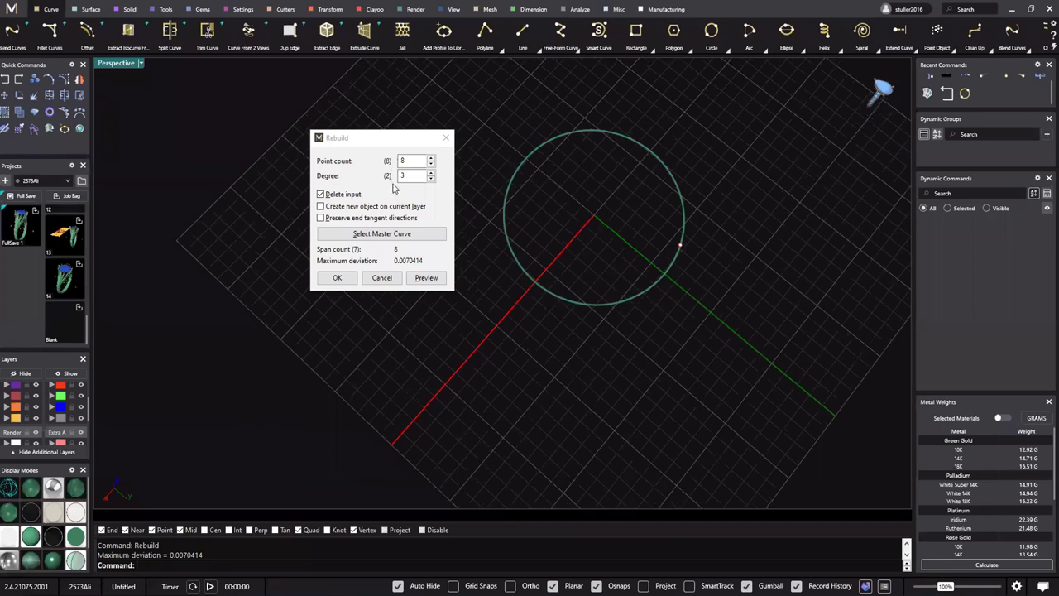
scroll(519, 217, up, 3)
right_drag(513, 217, 534, 222)
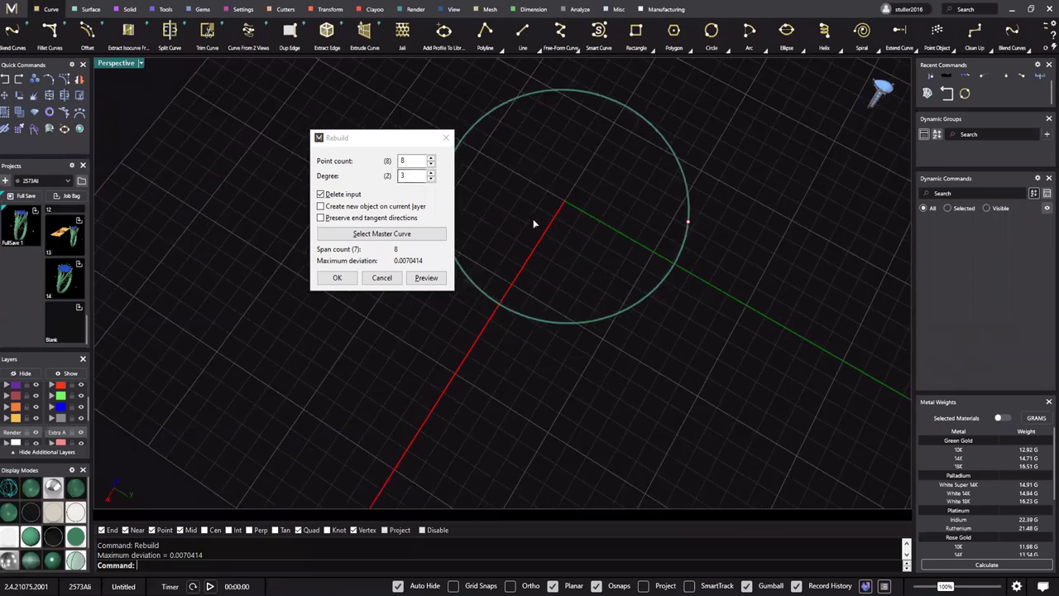
shift+right_drag(649, 261, 634, 264)
shift+right_drag(629, 155, 626, 157)
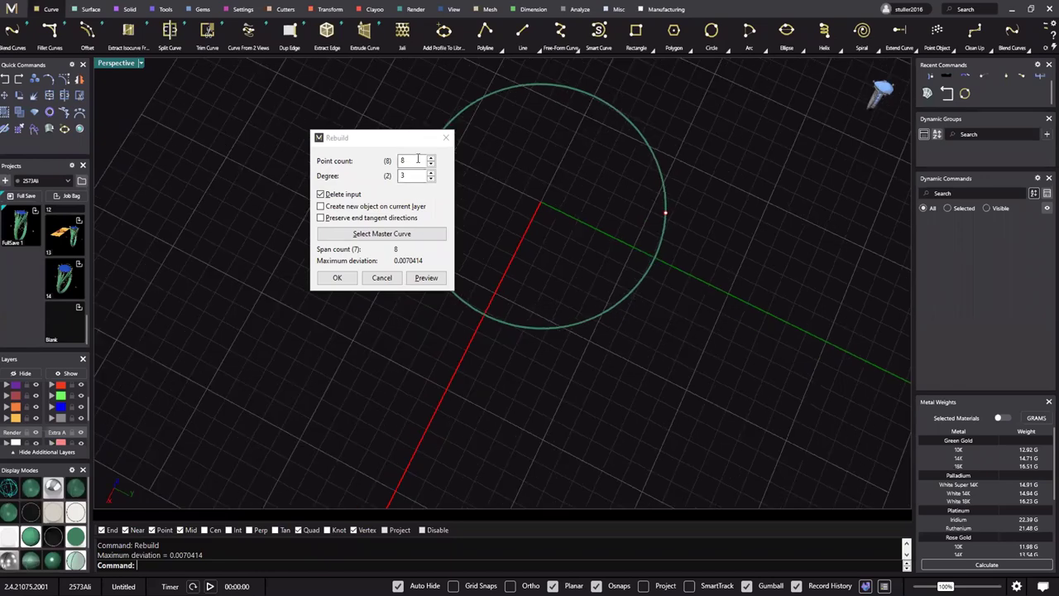
click(351, 281)
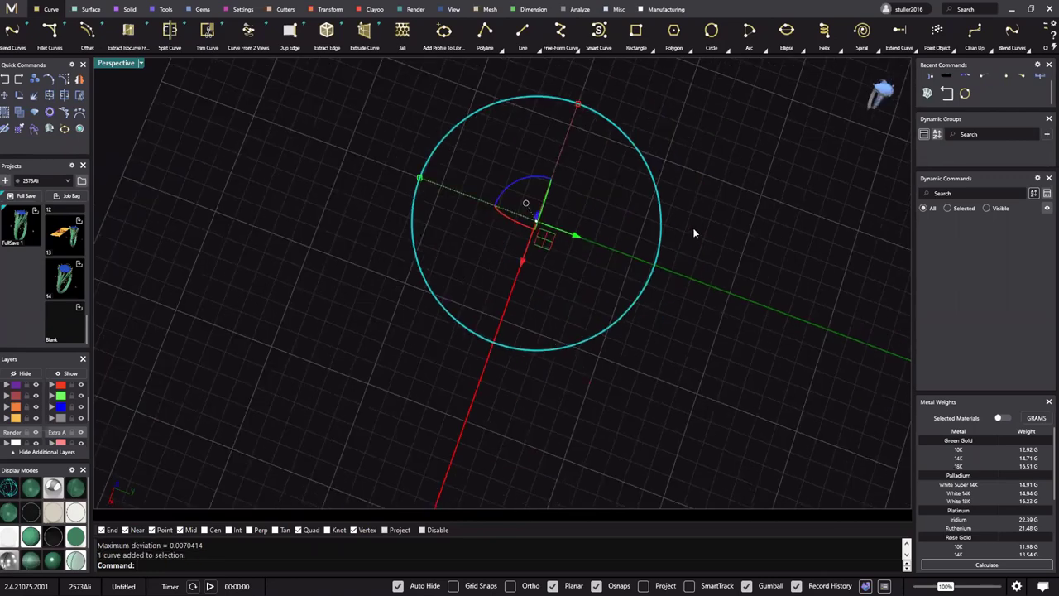
Show the circle's control points and scale the two opposite points on the Y axis inward to form an hourglass outline
key(F10)
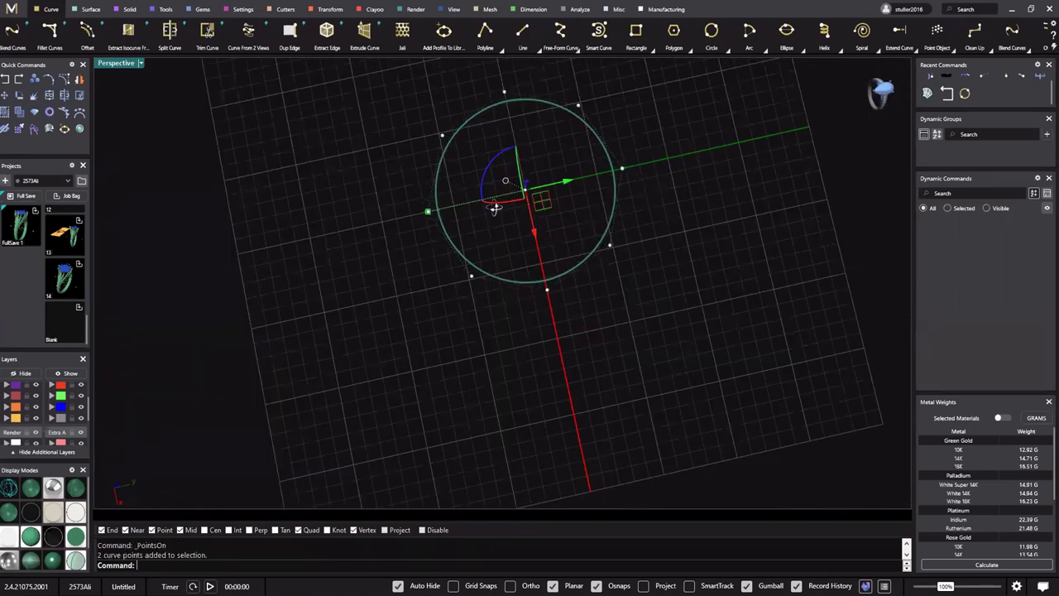
drag(428, 210, 514, 192)
right_drag(509, 180, 530, 176)
right_drag(533, 212, 573, 250)
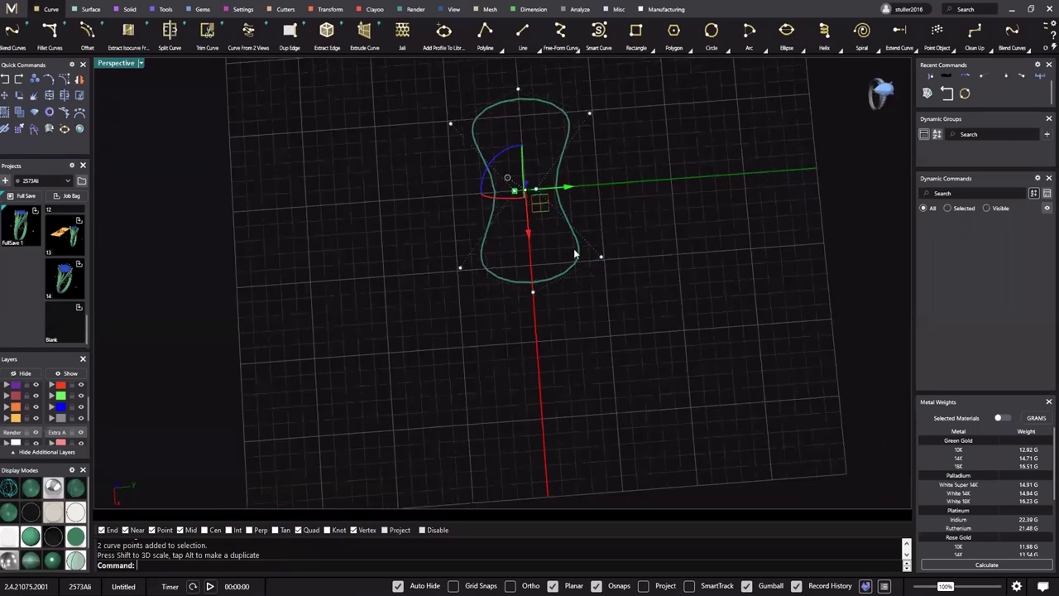
key(Escape)
right_drag(518, 216, 540, 246)
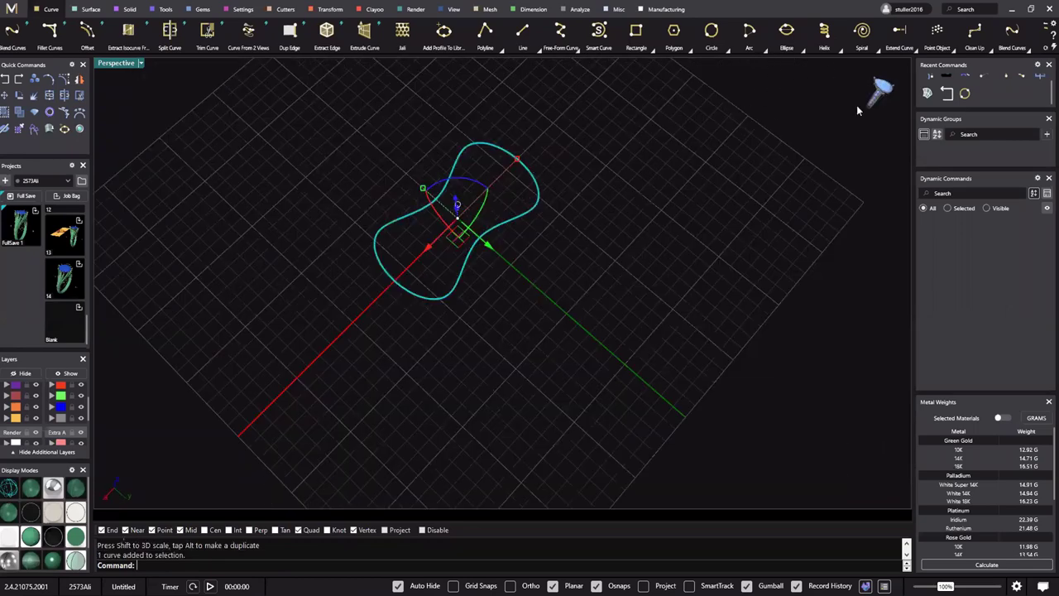
right_drag(502, 232, 452, 238)
key(Escape)
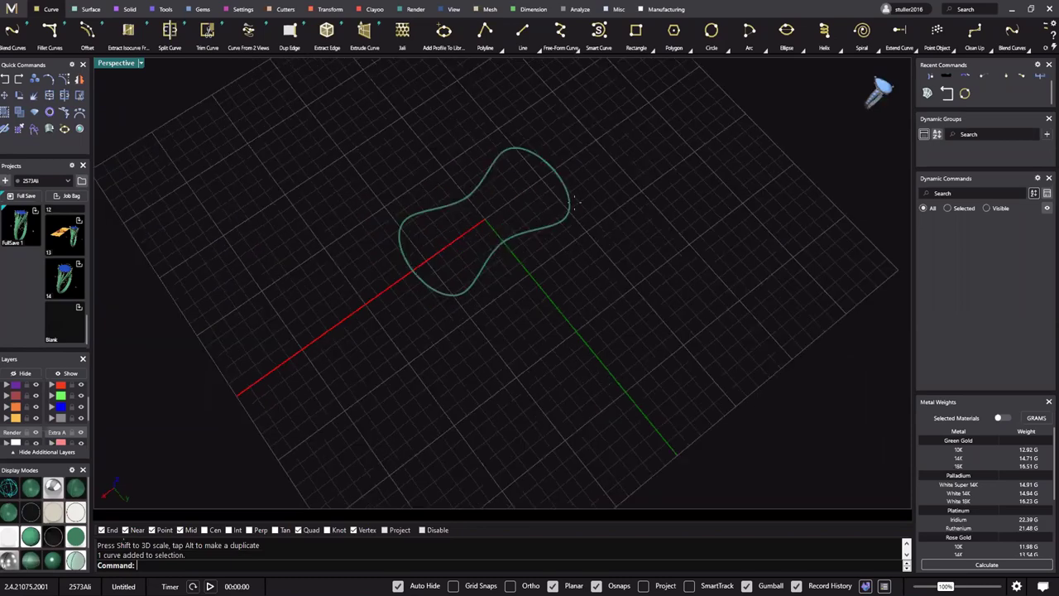
click(748, 35)
click(413, 269)
right_drag(526, 227, 590, 241)
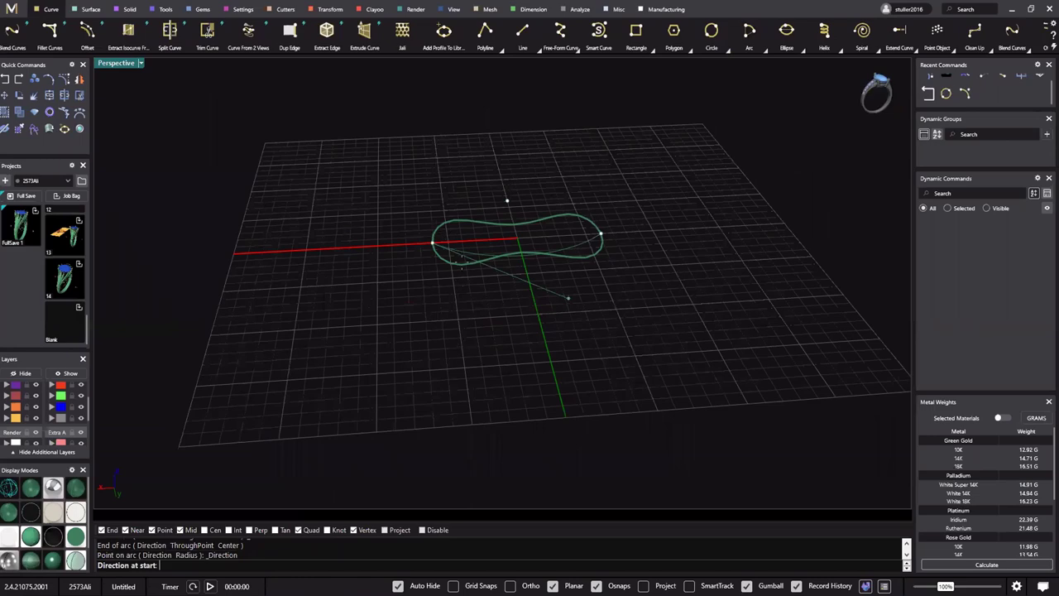
right_drag(462, 262, 468, 260)
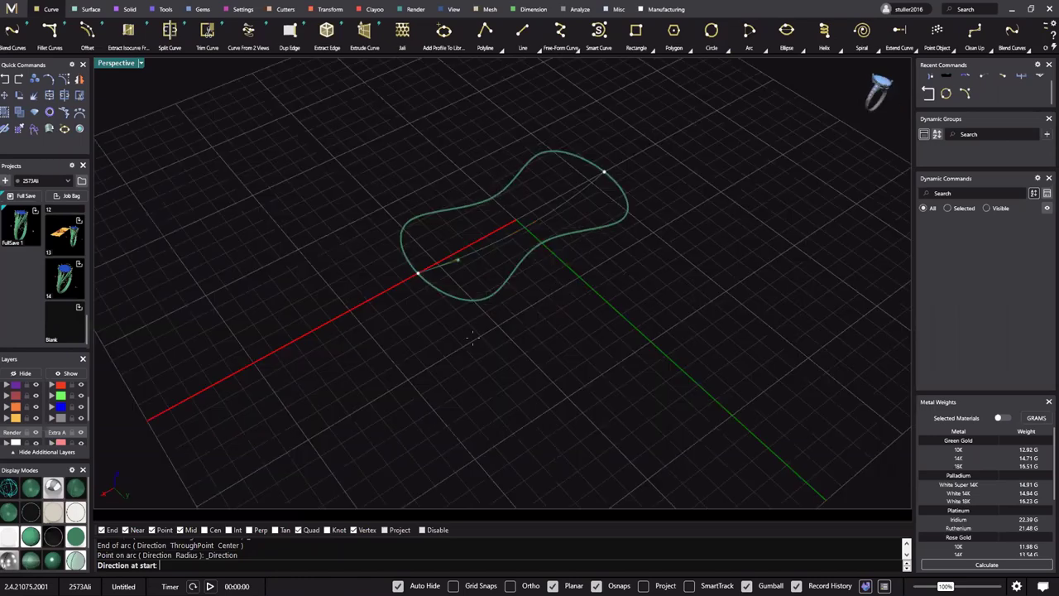
right_drag(472, 337, 431, 192)
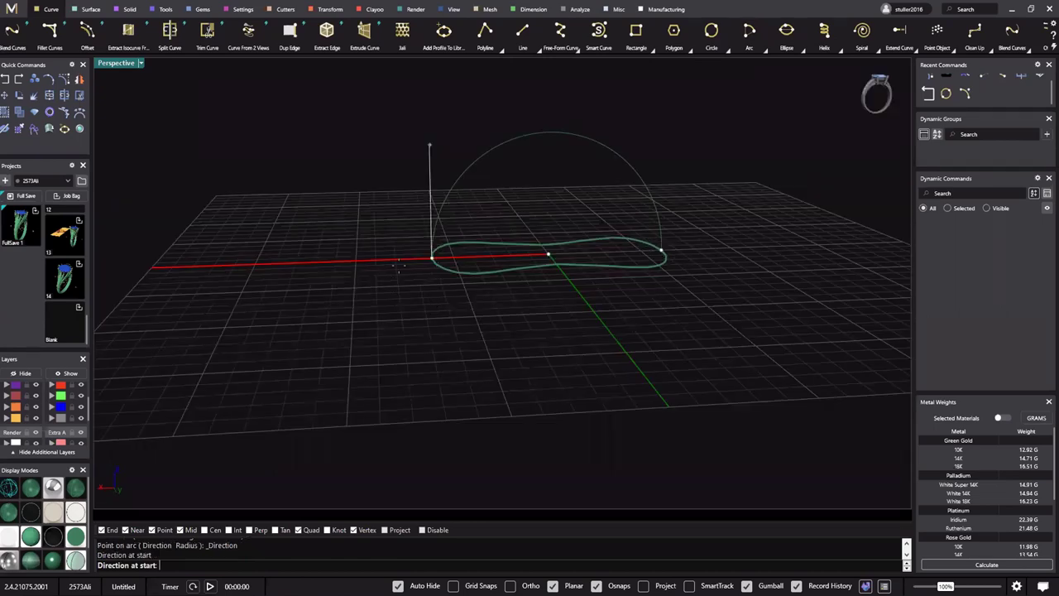
mouse_move(414, 157)
right_down()
mouse_move(380, 109)
mouse_move(381, 147)
mouse_move(404, 175)
mouse_move(414, 169)
right_up()
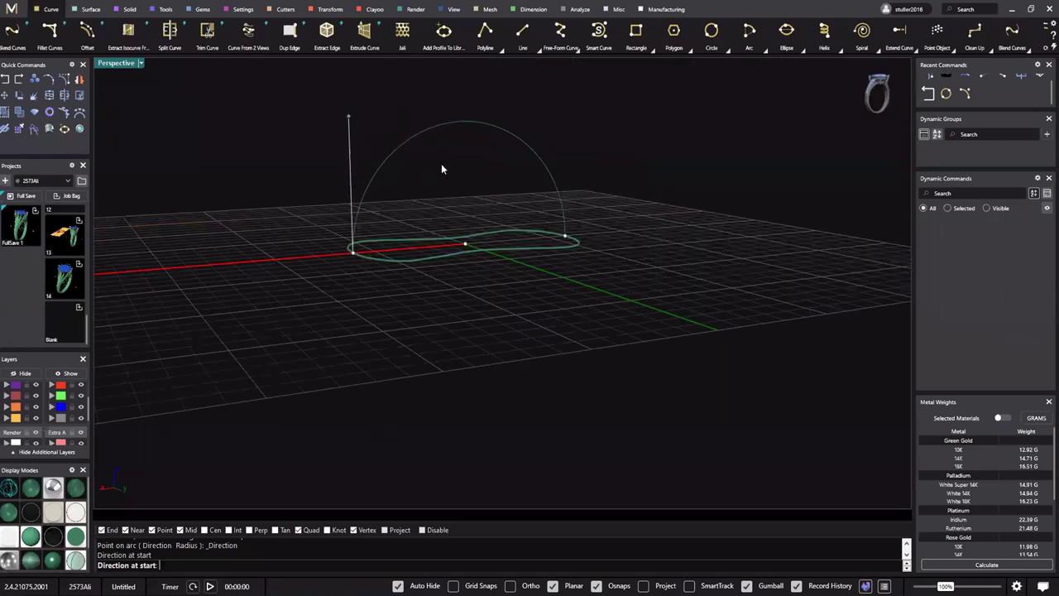
right_drag(463, 319, 768, 54)
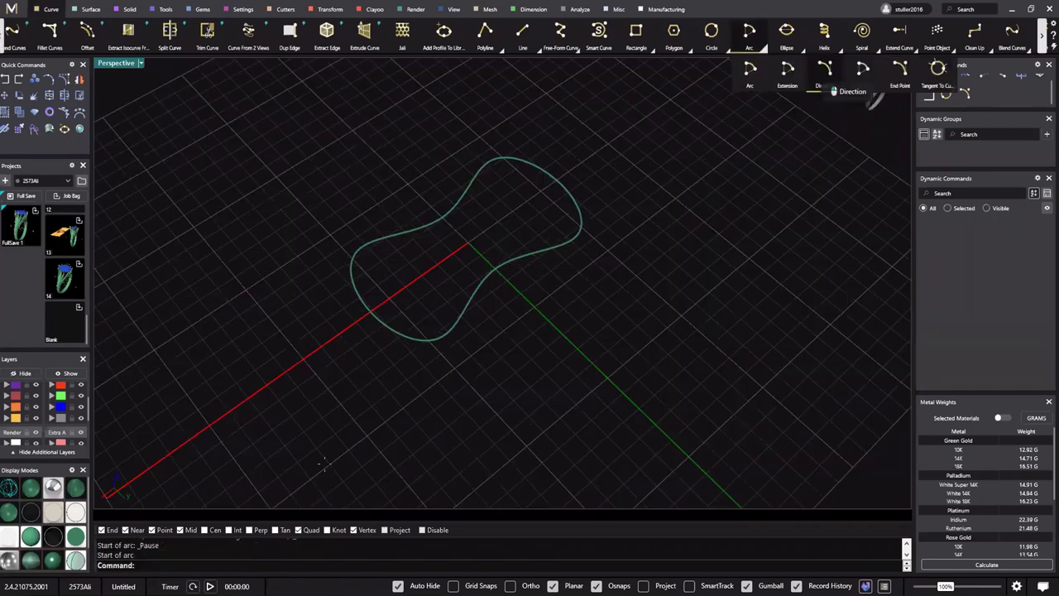
Draw a shallow upward-arching arc by start, end and direction, spanning the hourglass lengthwise between its two X-axis ends
click(827, 87)
click(370, 311)
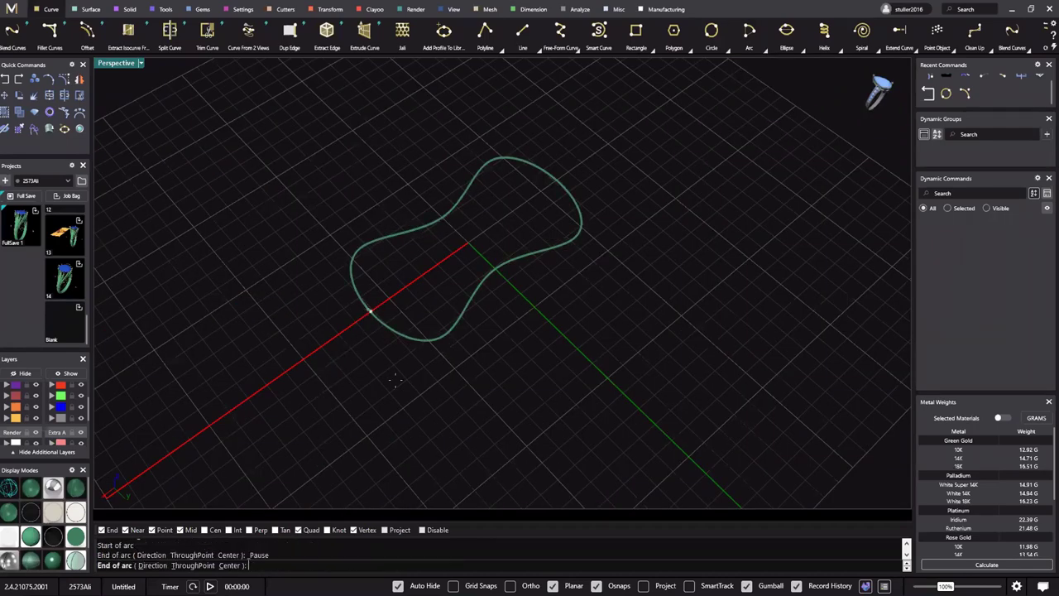
right_click(560, 178)
right_click(562, 178)
right_drag(393, 296, 373, 295)
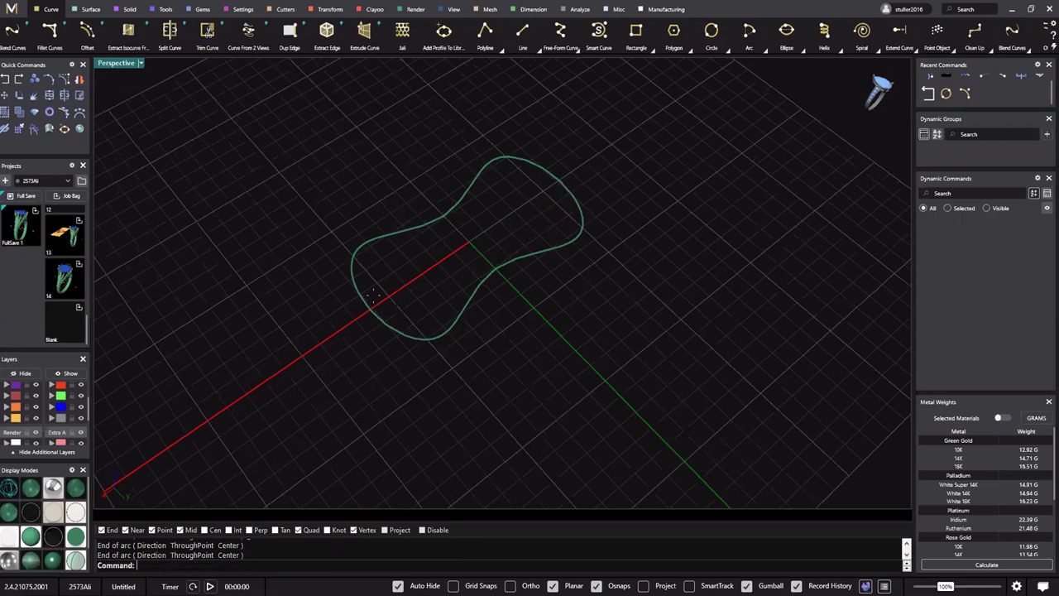
right_drag(573, 185, 453, 173)
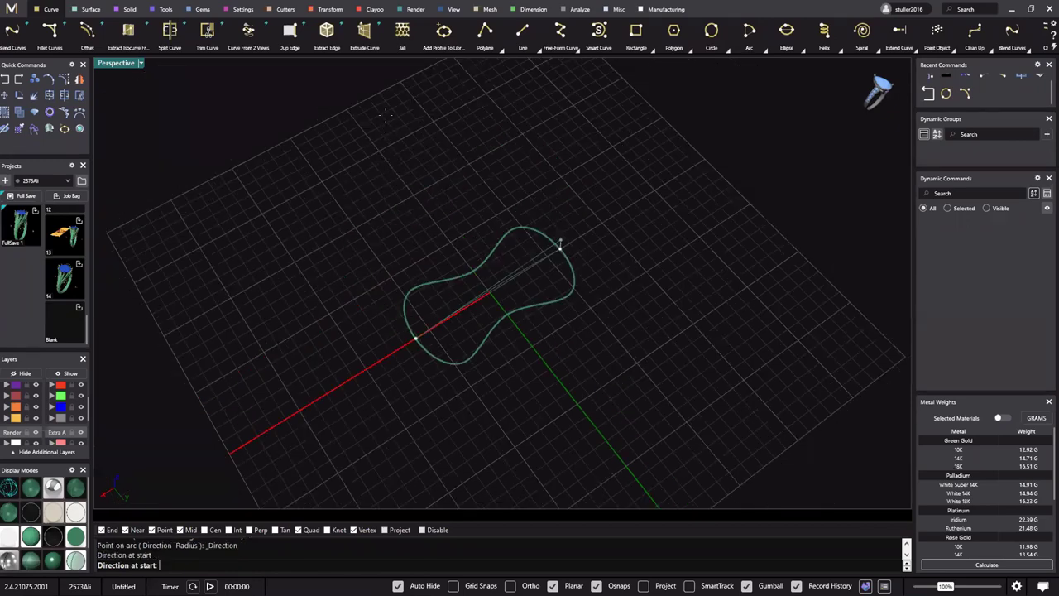
right_drag(386, 115, 386, 105)
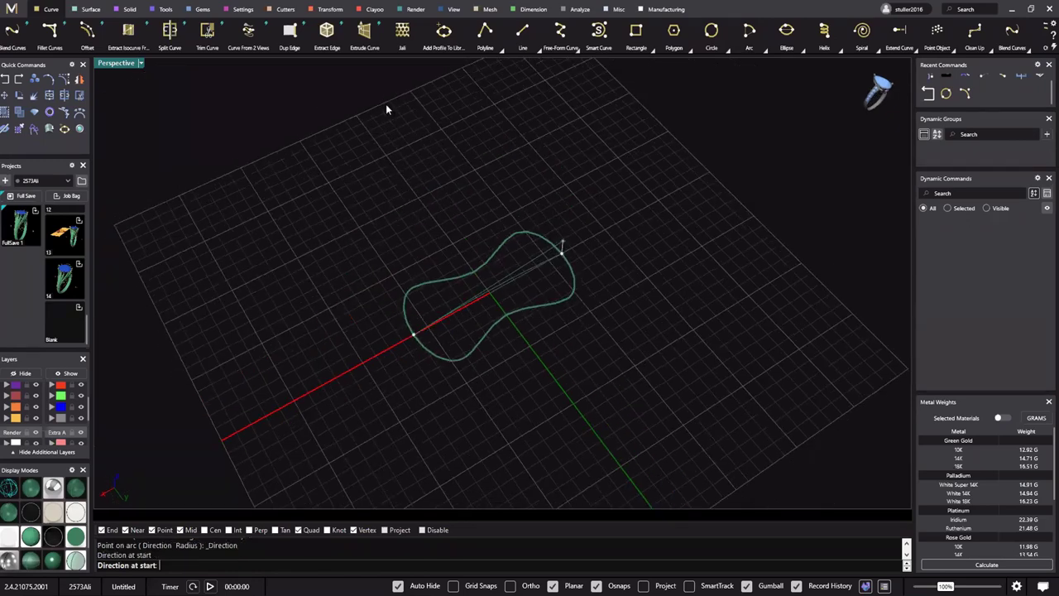
right_drag(568, 383, 529, 285)
click(507, 284)
right_drag(482, 233, 479, 277)
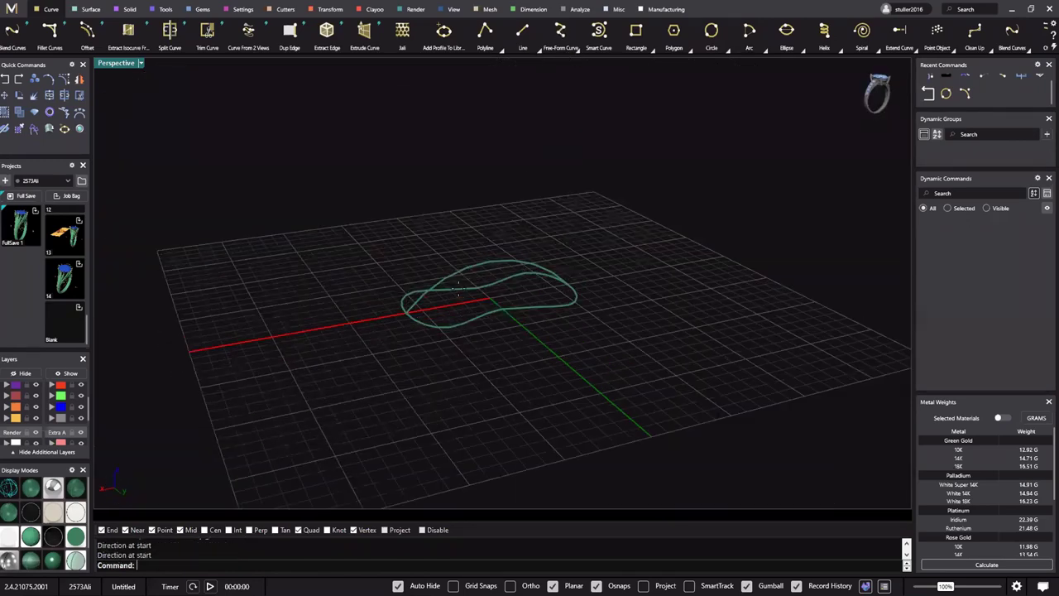
Draw an interpolated degree 3 curve across the hourglass's waist, passing over the lengthwise arc from one side to the other
right_drag(477, 220, 479, 233)
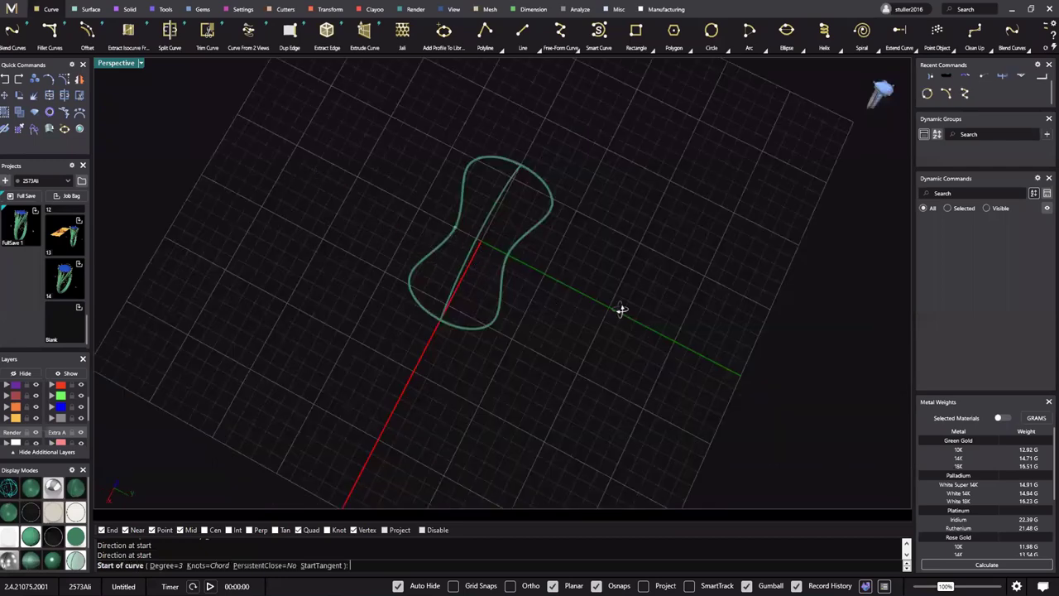
click(511, 246)
click(447, 245)
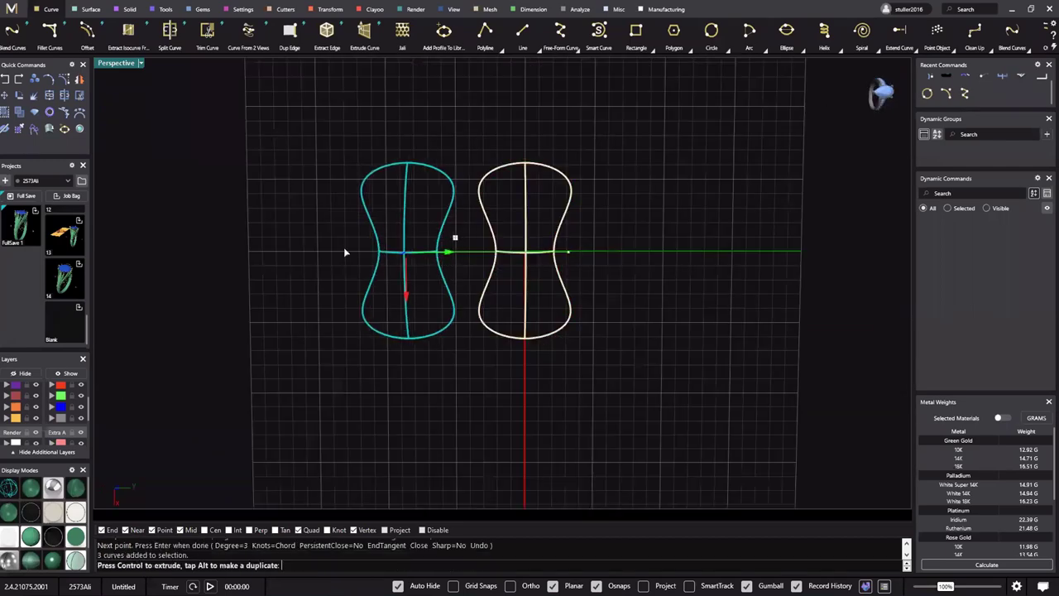
Duplicate the set of three curves along the Y axis, placing two copies on the negative side and one on the positive side
mouse_move(344, 246)
mouse_down()
mouse_move(313, 244)
mouse_move(324, 245)
mouse_up()
drag(462, 123, 633, 440)
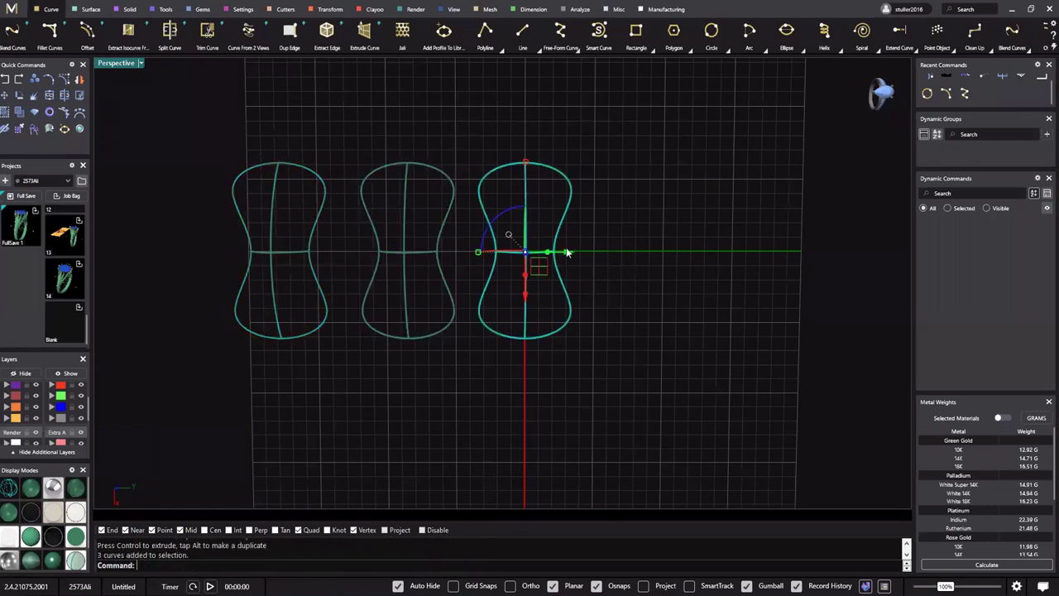
right_drag(639, 257, 692, 264)
alt+drag(568, 251, 690, 249)
click(562, 195)
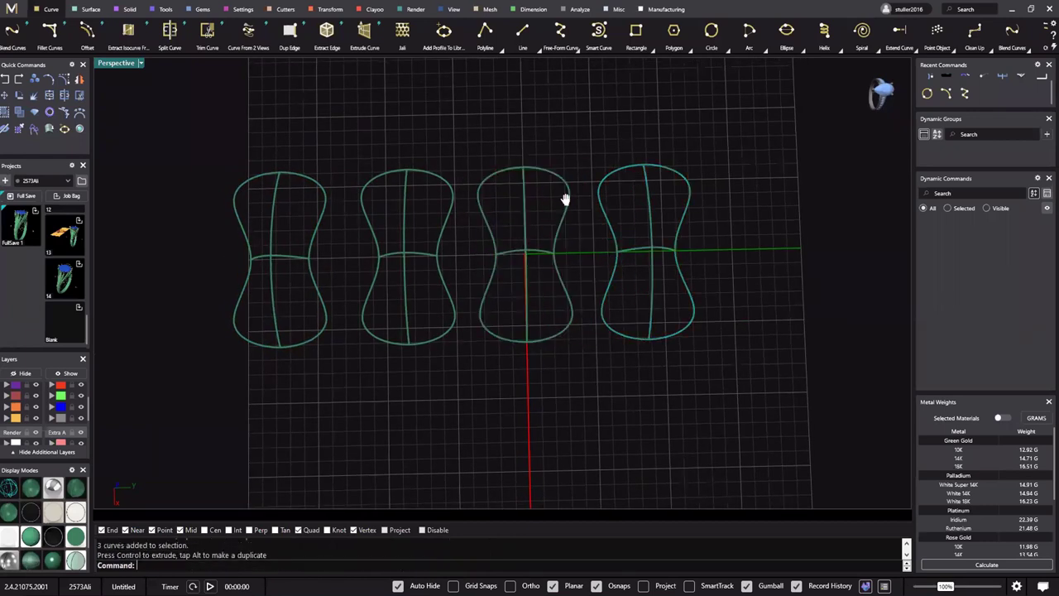
Split the lengthwise and crosswise arcs of the outermost hourglass on the negative Y side at the point where they cross
right_drag(622, 332, 510, 309)
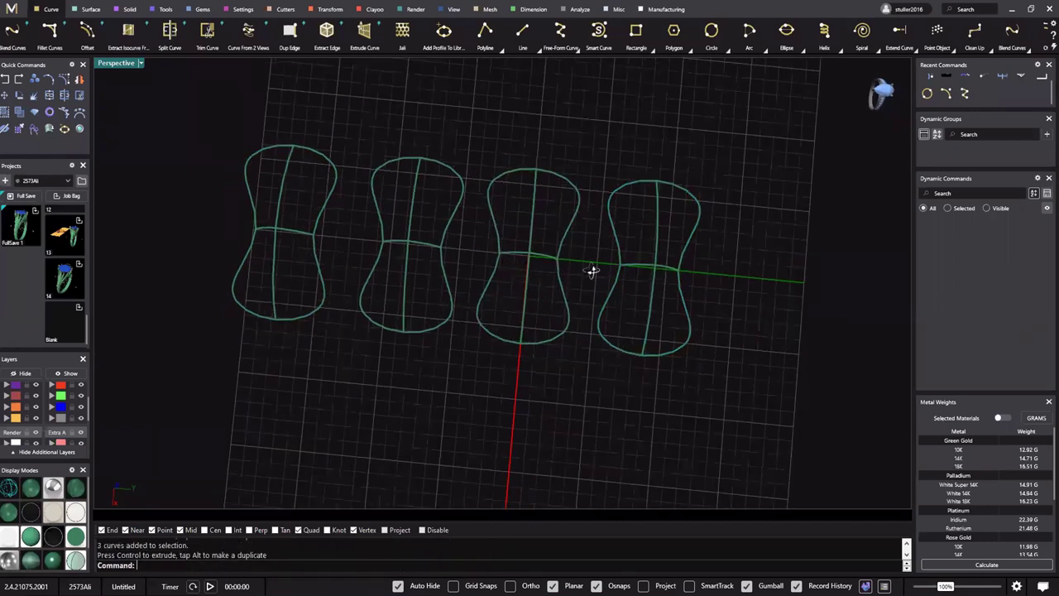
right_drag(520, 231, 433, 223)
right_drag(443, 220, 472, 273)
shift+right_drag(430, 244, 430, 252)
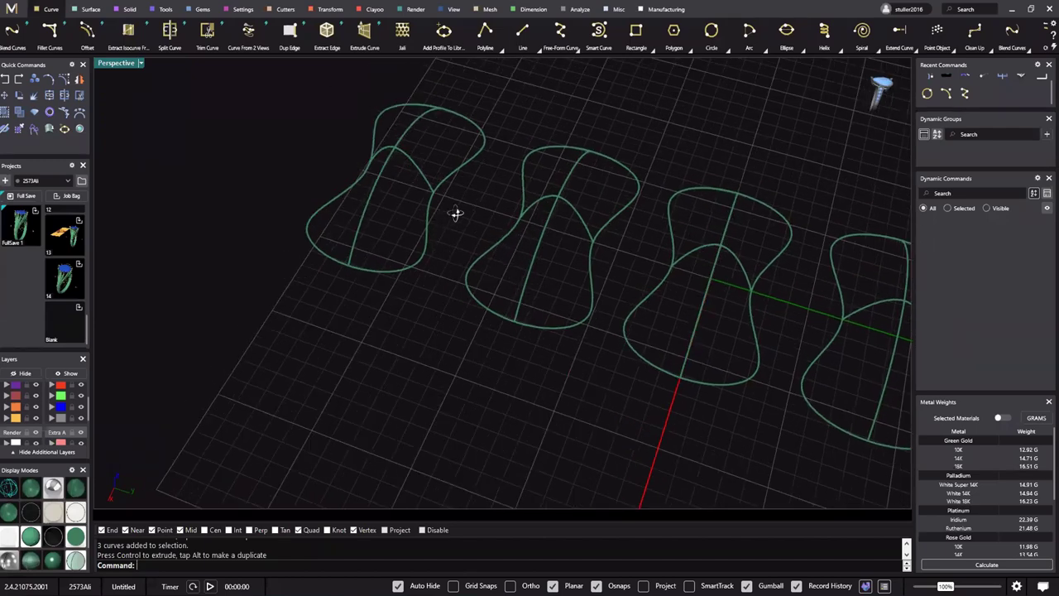
right_drag(382, 183, 382, 153)
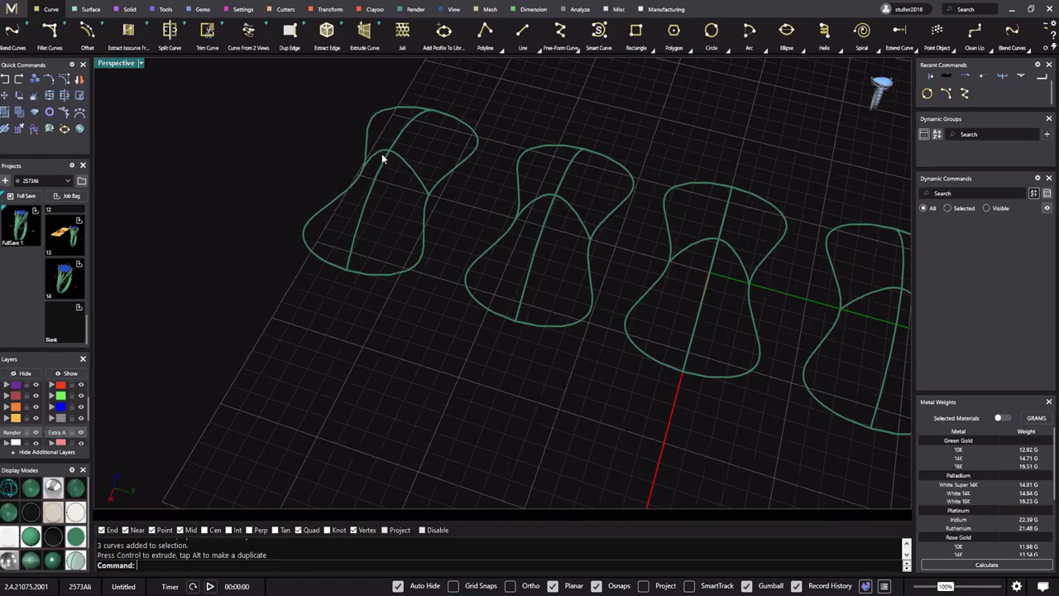
right_drag(454, 203, 432, 206)
click(426, 214)
shift+click(453, 212)
key(Return)
click(445, 207)
shift+click(439, 186)
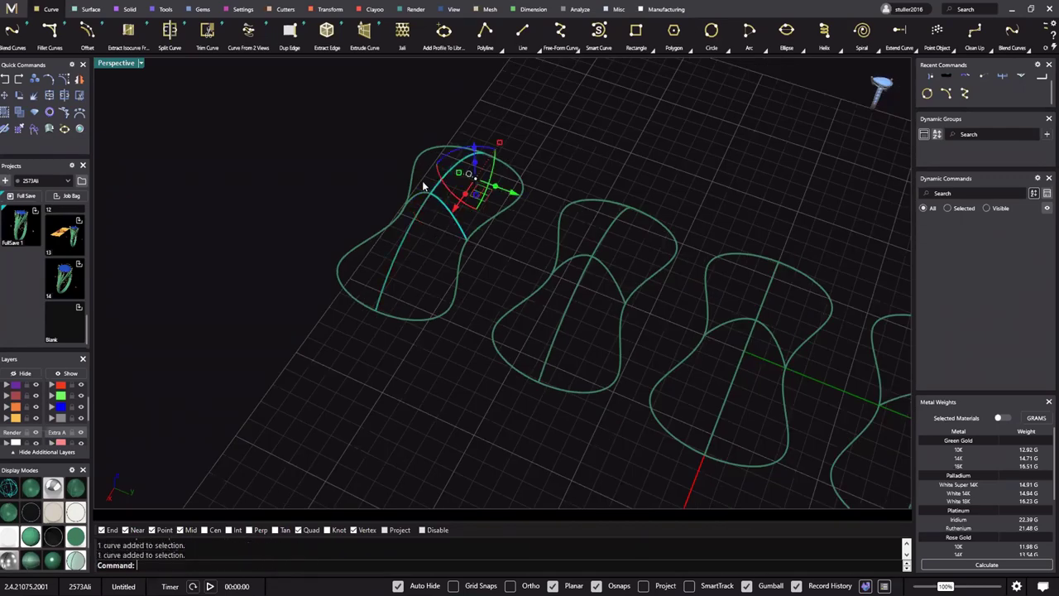
scroll(426, 192, up, 3)
click(452, 255)
scroll(504, 206, down, 3)
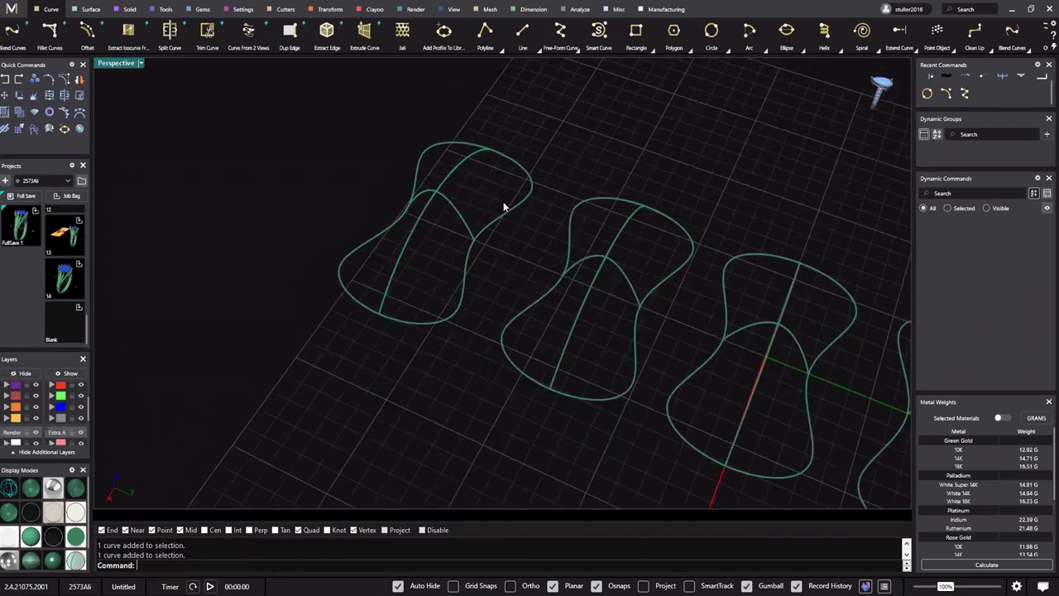
Build a curve network surface from the outermost hourglass's undivided outline and its four arc halves
right_drag(513, 191, 521, 197)
click(521, 197)
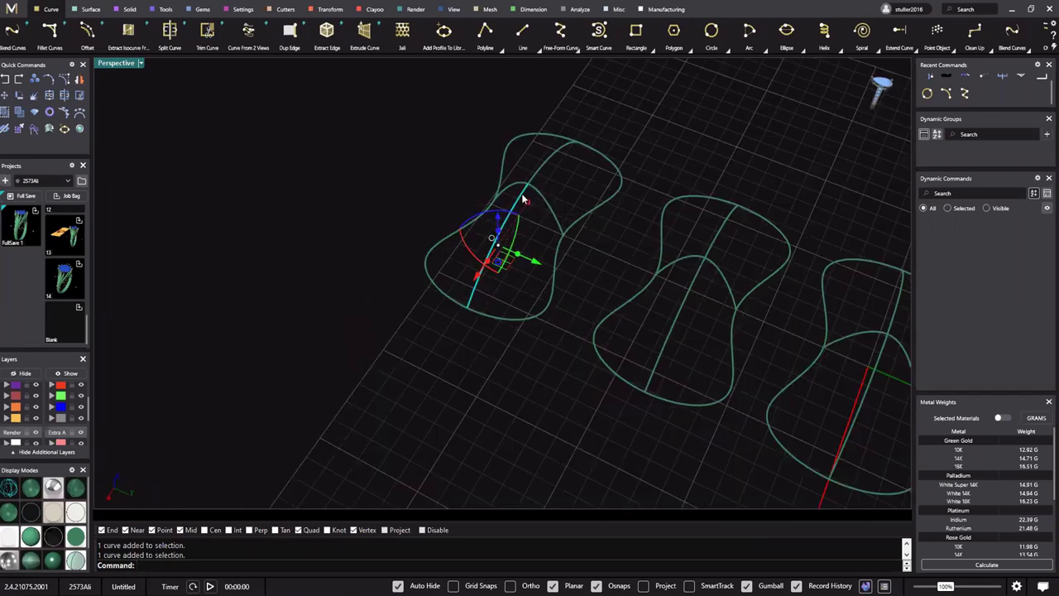
scroll(524, 186, up, 3)
shift+click(543, 189)
shift+click(549, 155)
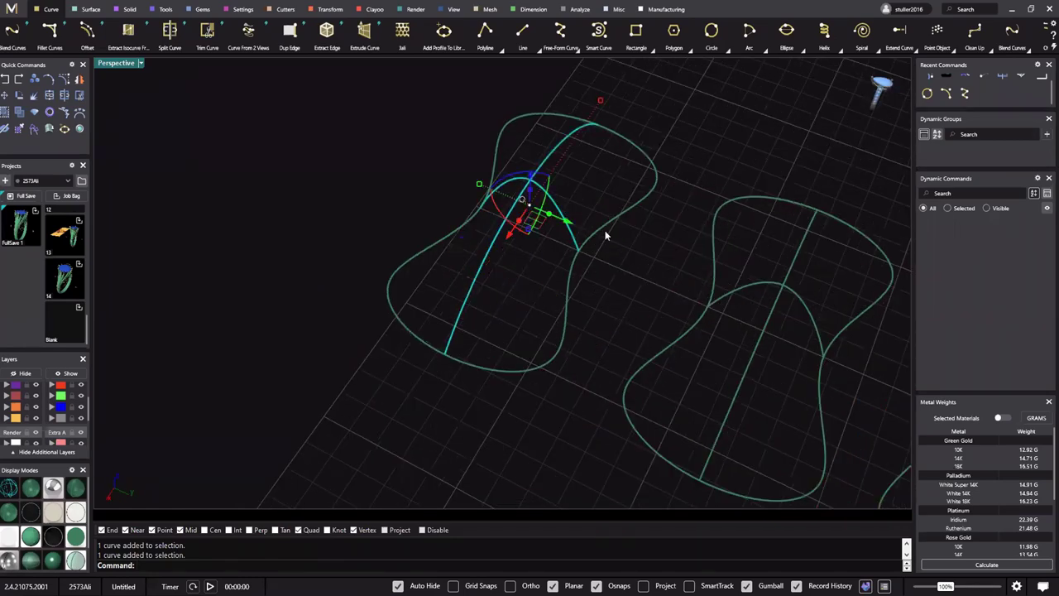
right_drag(603, 208, 589, 414)
drag(342, 106, 601, 400)
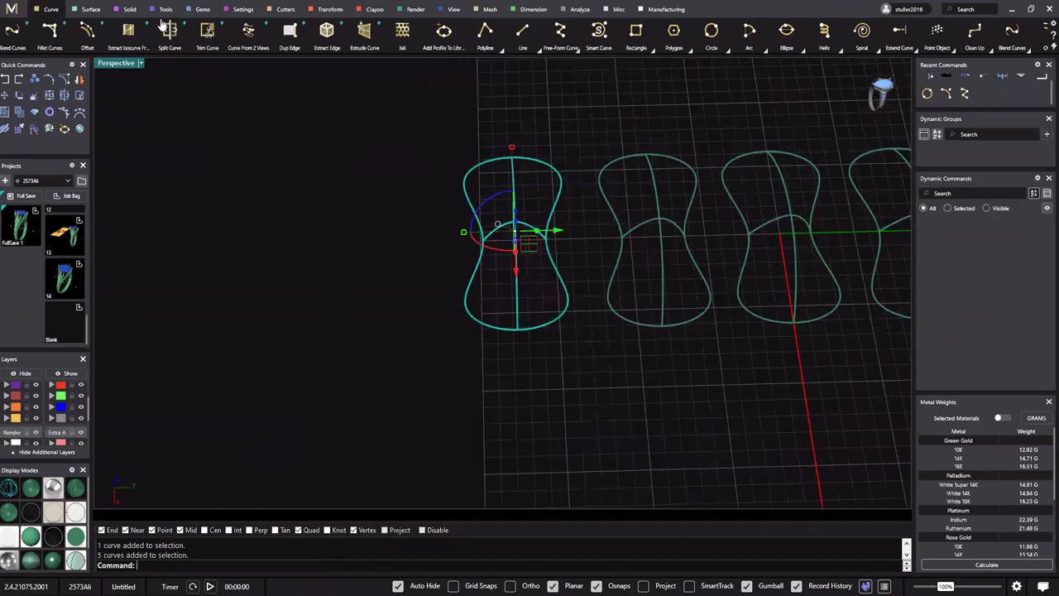
right_drag(81, 7, 82, 8)
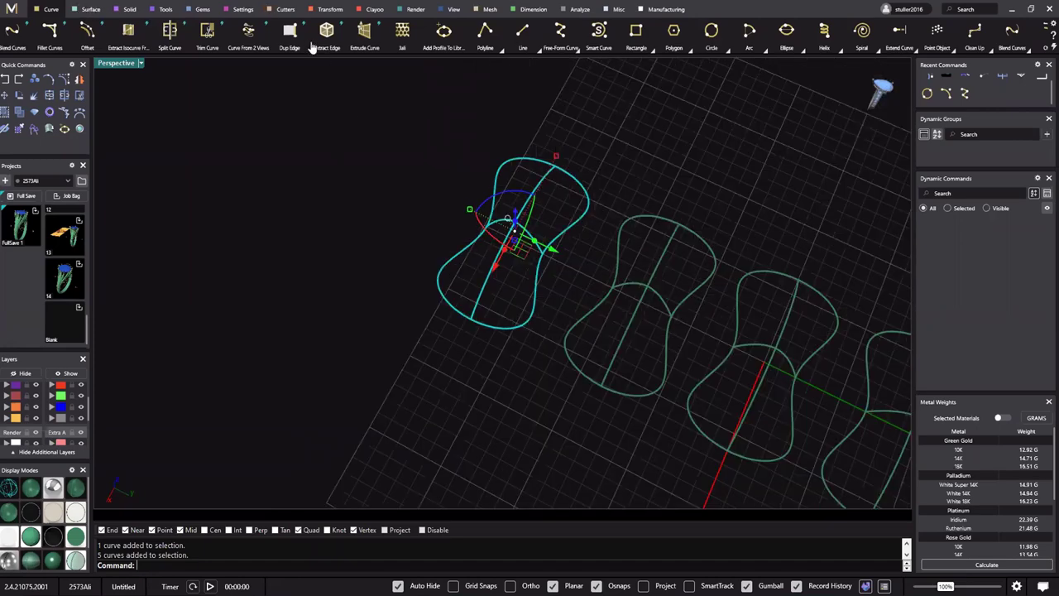
shift+right_drag(469, 381, 468, 384)
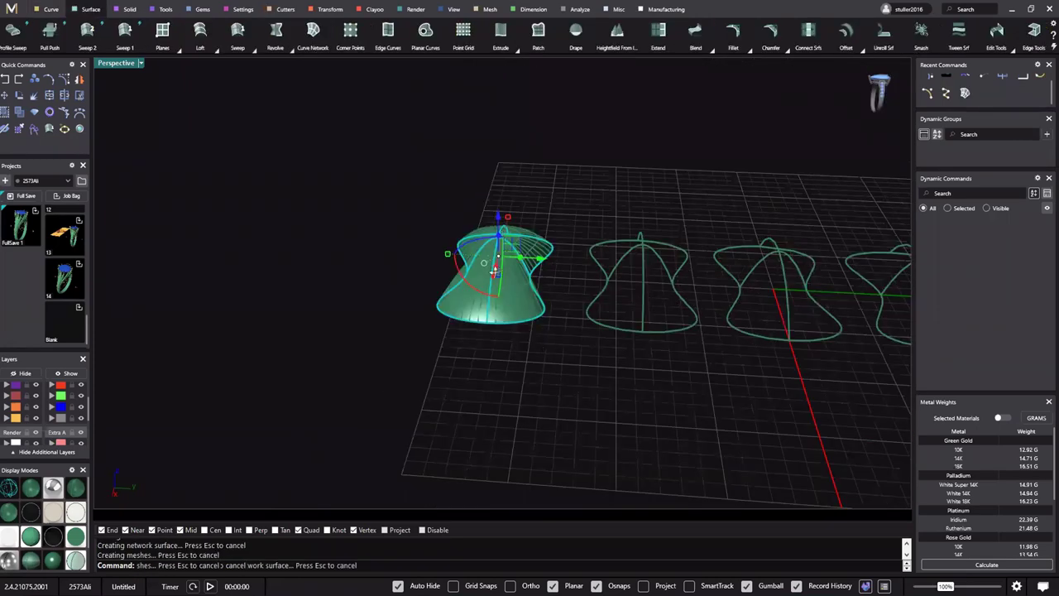
Examine the isocurve flow of the new network surface around the arcs' crossing and compare it with the neighbouring hourglass curves
scroll(510, 230, up, 3)
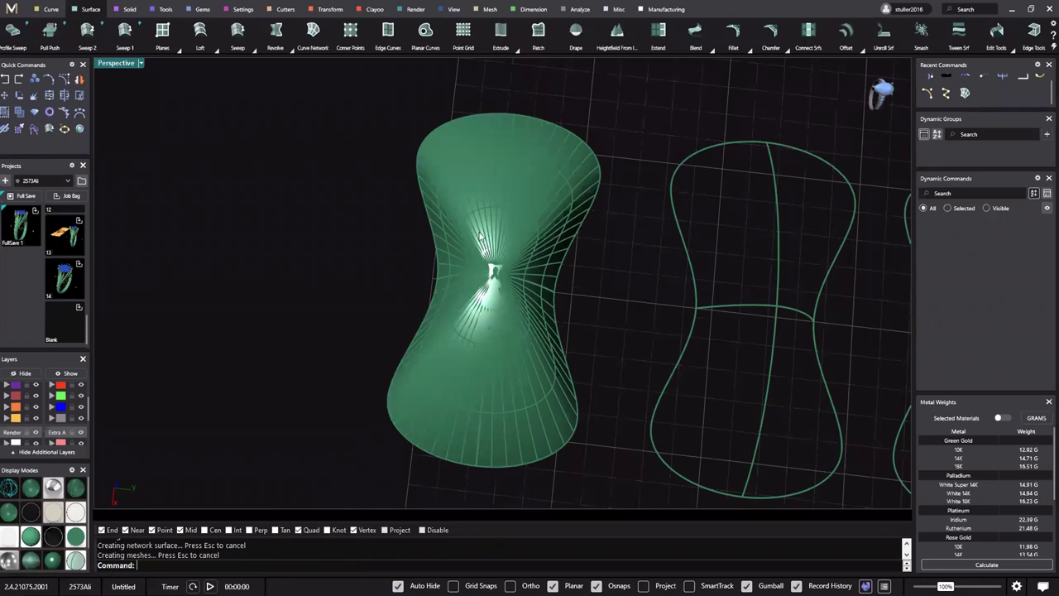
right_drag(462, 251, 518, 253)
right_drag(458, 224, 502, 265)
right_drag(474, 232, 568, 292)
mouse_move(491, 278)
right_down()
mouse_move(549, 301)
mouse_move(485, 324)
mouse_move(510, 272)
mouse_move(566, 259)
right_up()
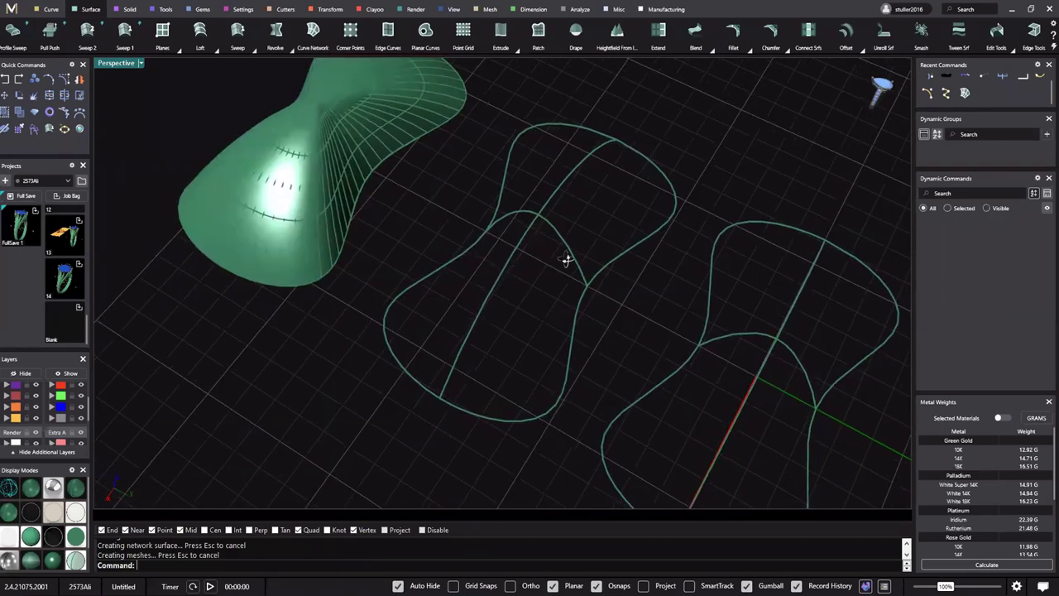
right_drag(569, 307, 577, 299)
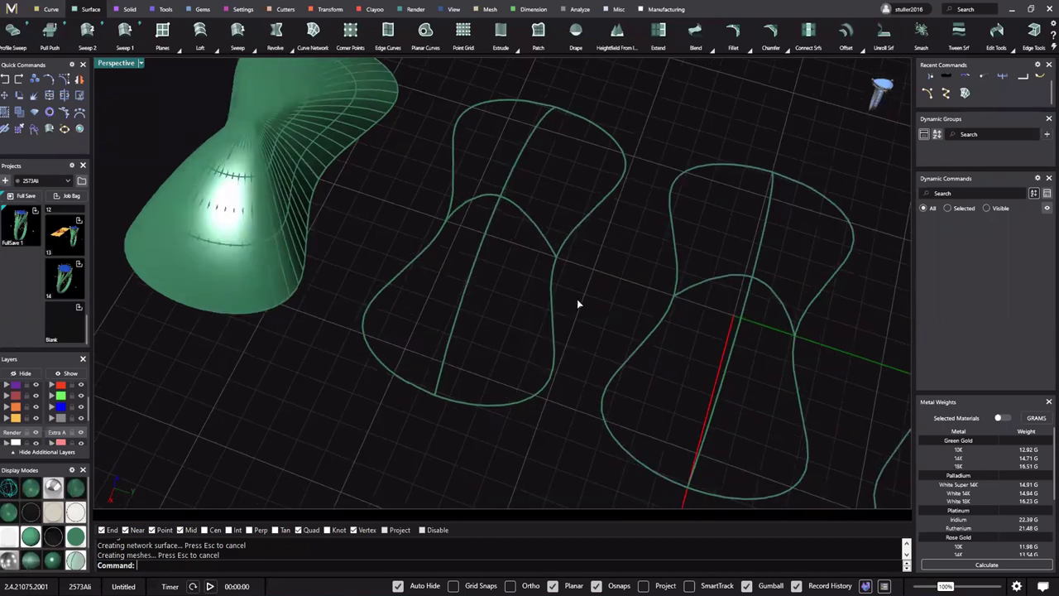
right_drag(538, 339, 505, 256)
right_drag(514, 258, 546, 277)
Split the second hourglass's outline with its lengthwise arc as the cutting object
text(split)
key(Return)
click(576, 293)
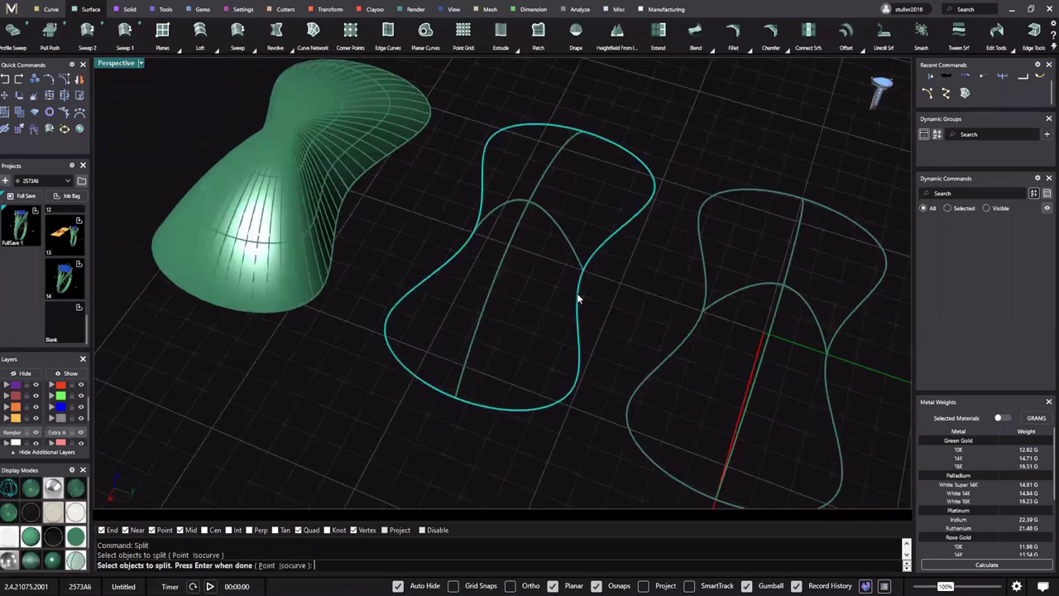
key(Return)
click(490, 300)
key(Return)
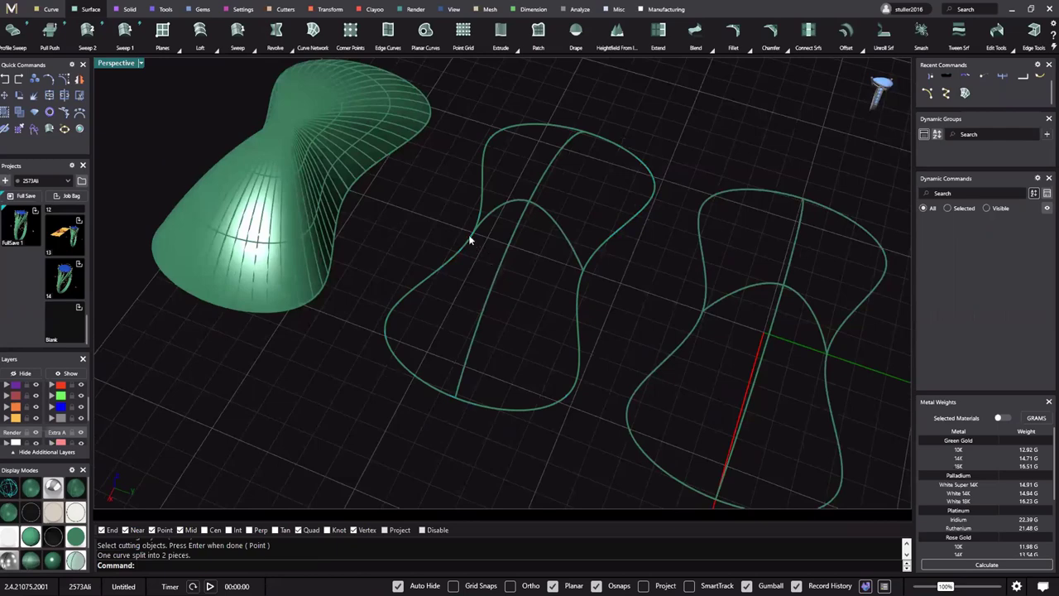
Build a curve network surface from the second hourglass's two outline halves and its two arcs
click(499, 269)
shift+click(579, 281)
shift+click(472, 235)
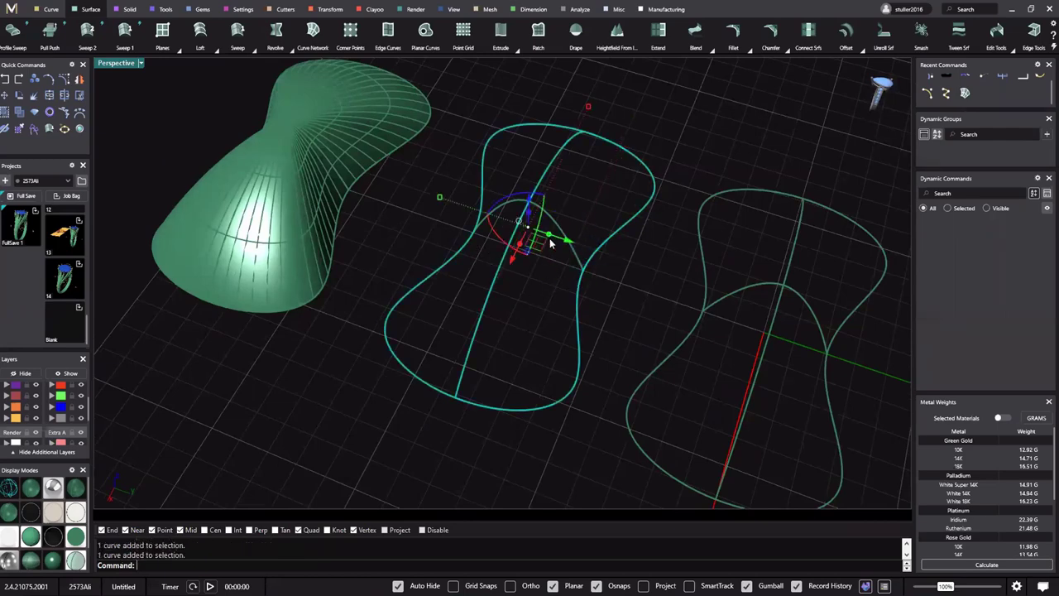
click(550, 215)
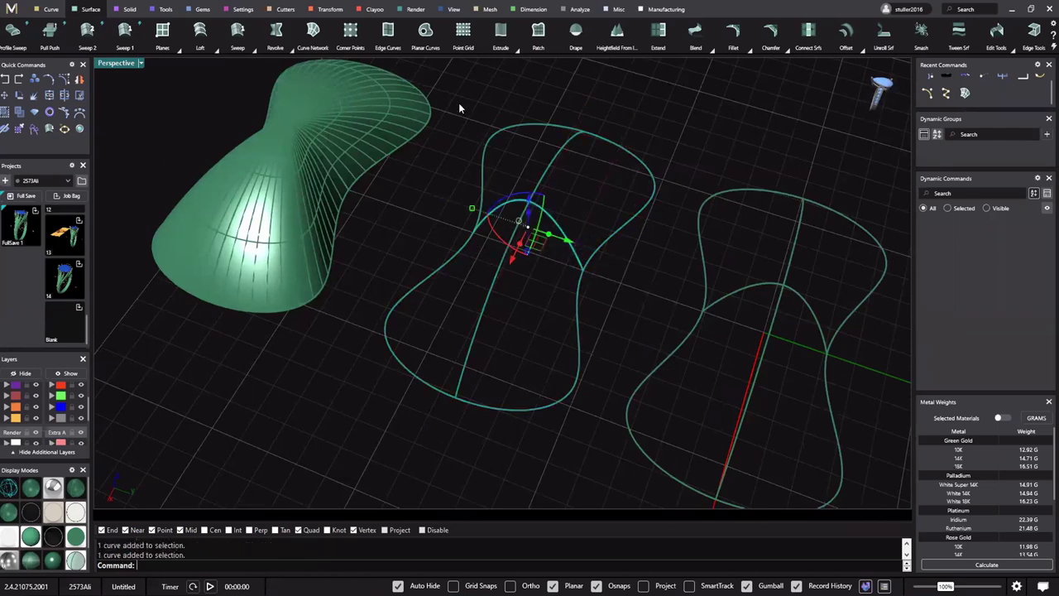
scroll(546, 198, down, 6)
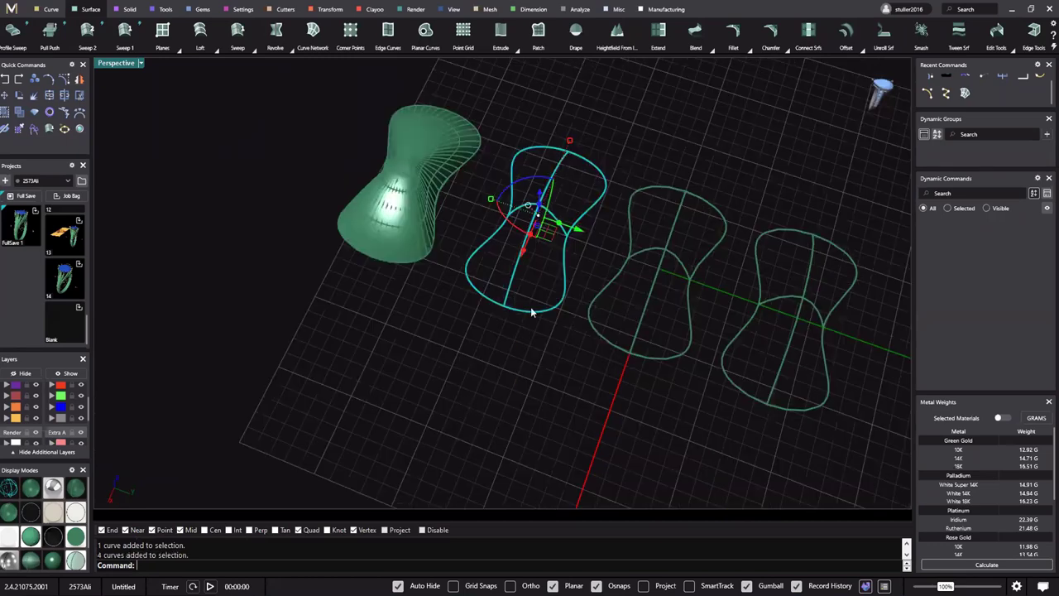
right_drag(530, 307, 522, 304)
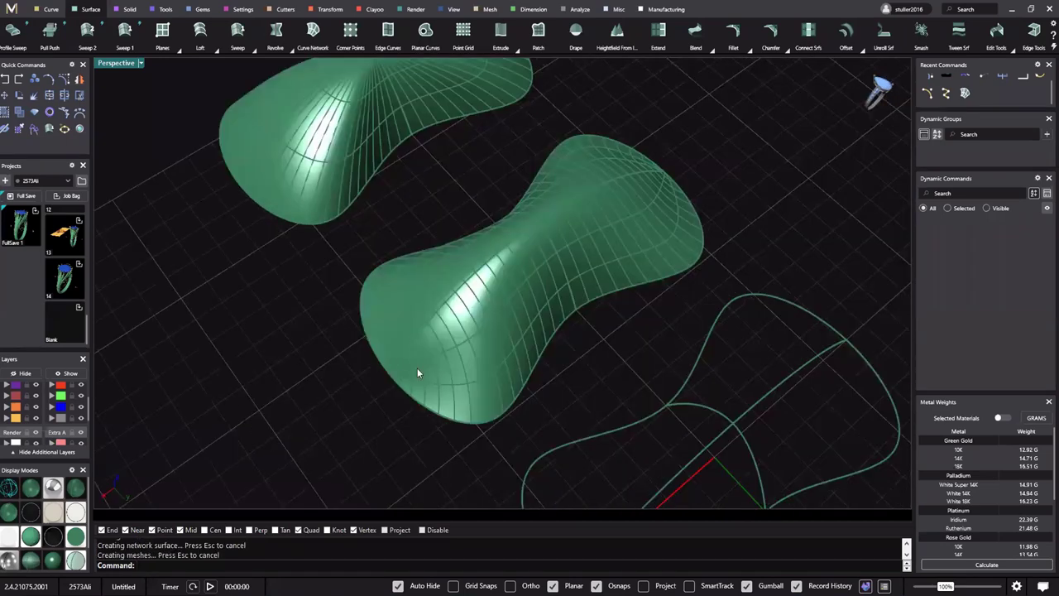
right_drag(418, 369, 388, 355)
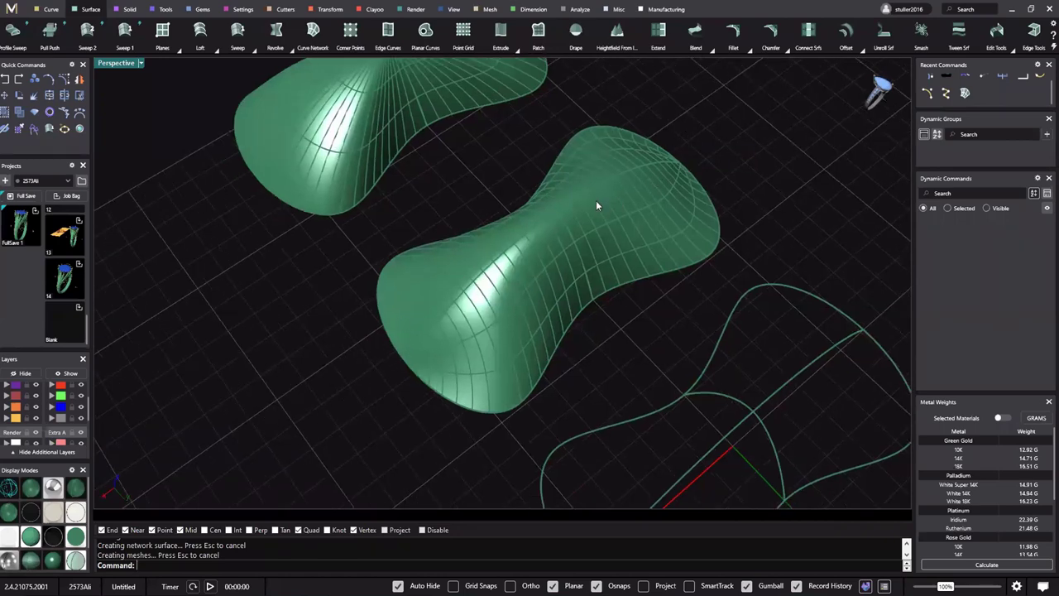
scroll(569, 266, down, 3)
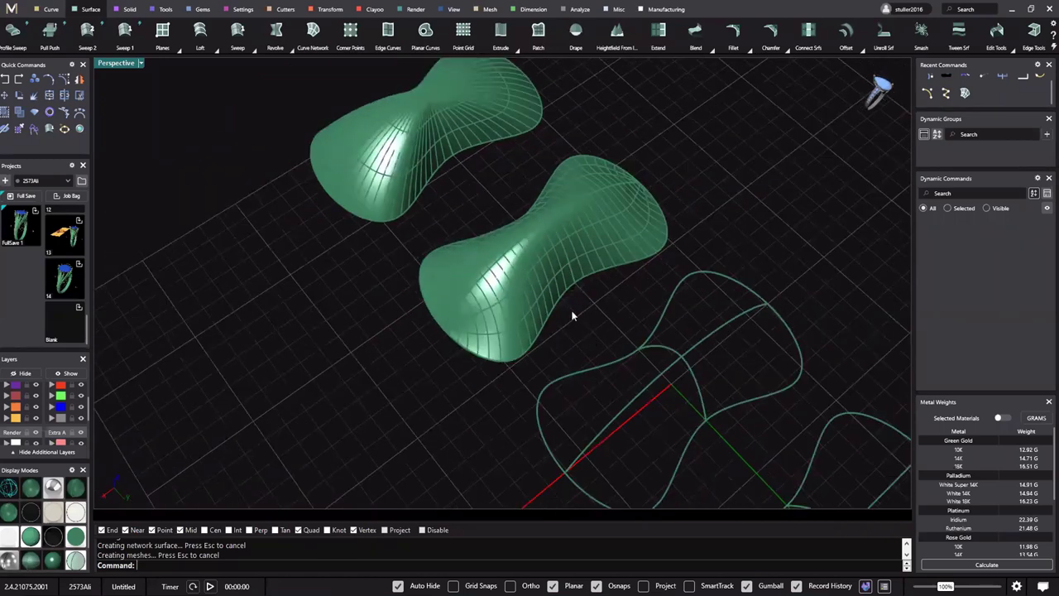
Split the outline of the hourglass at the origin at its waist, using the crosswise arc as the cutting object
scroll(597, 273, down, 3)
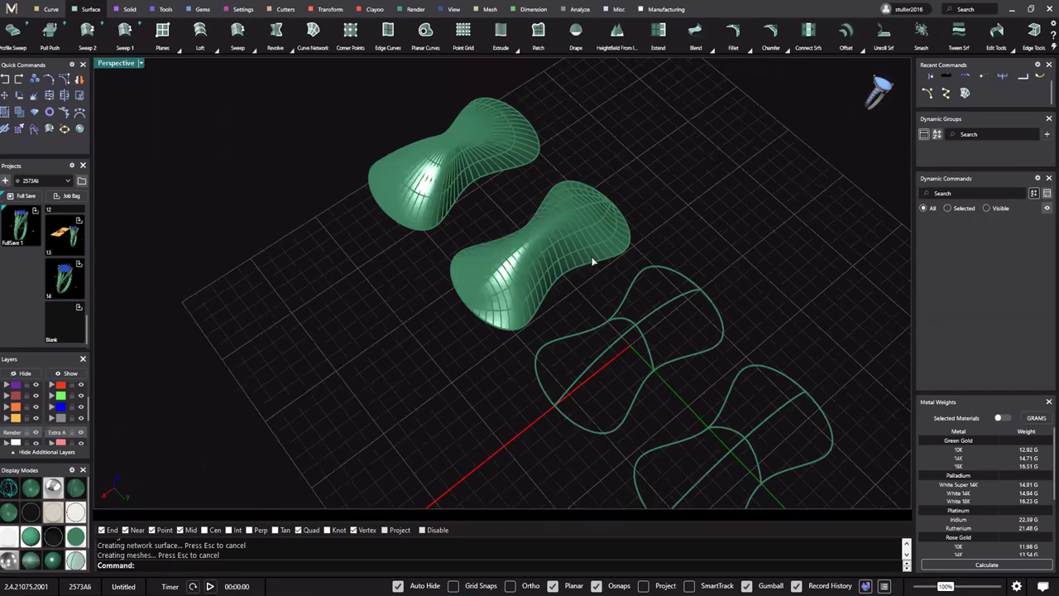
right_drag(542, 282, 528, 307)
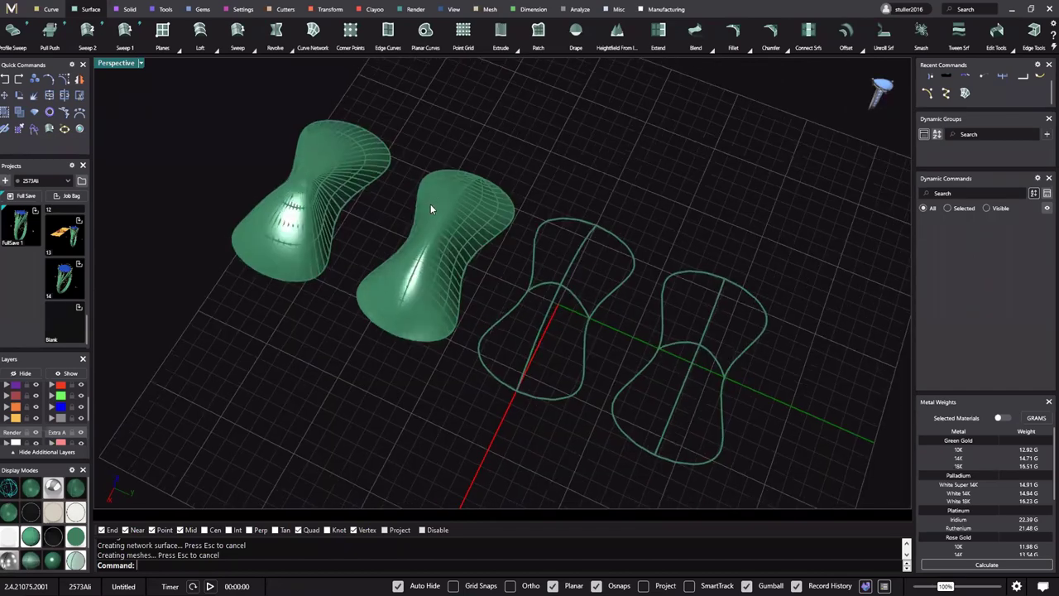
click(600, 286)
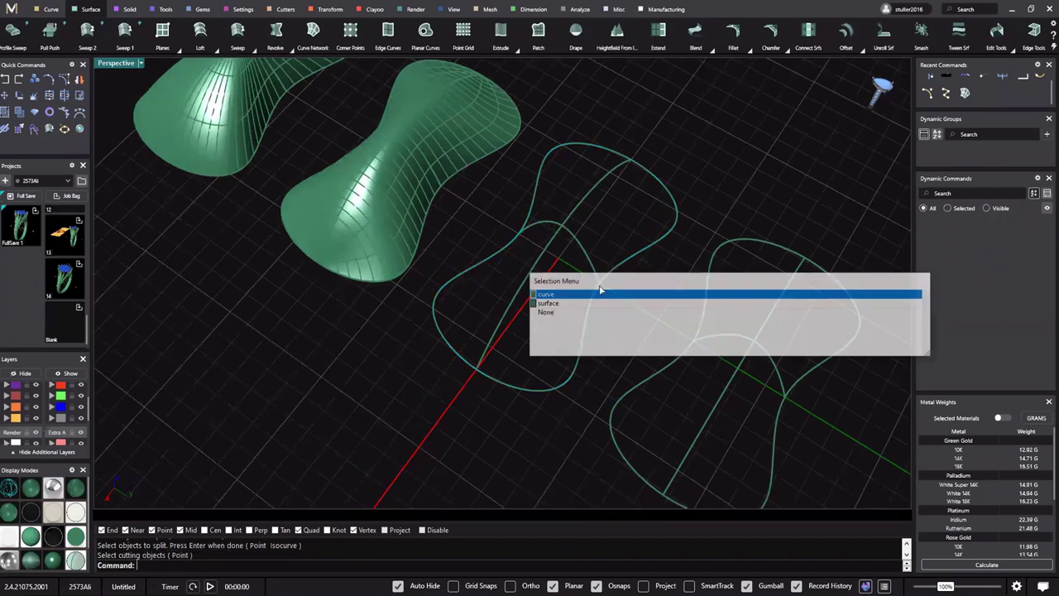
text(s)
key(Return)
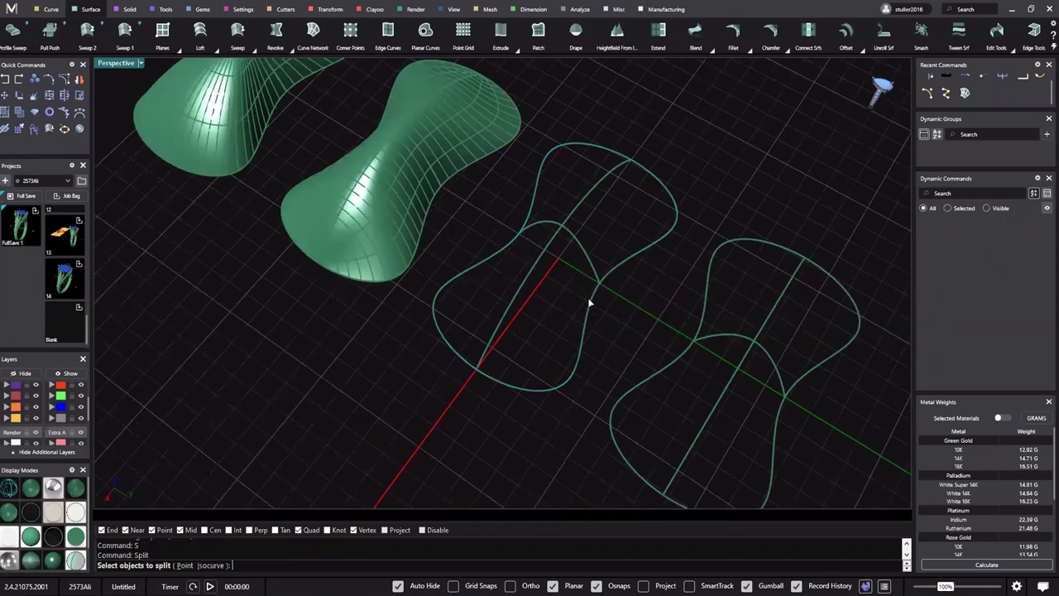
click(589, 298)
key(Return)
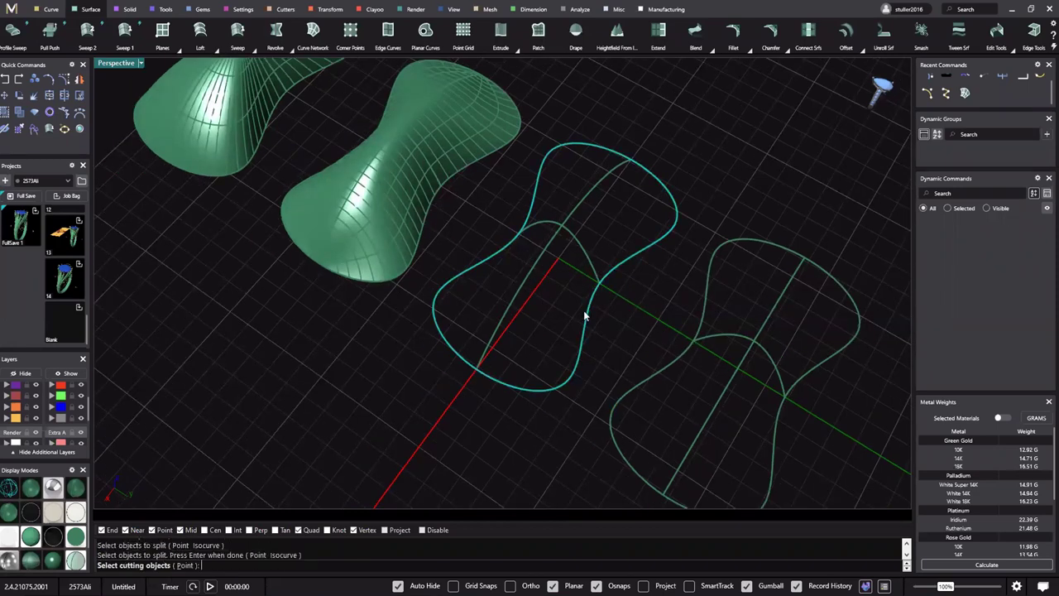
click(588, 199)
key(Return)
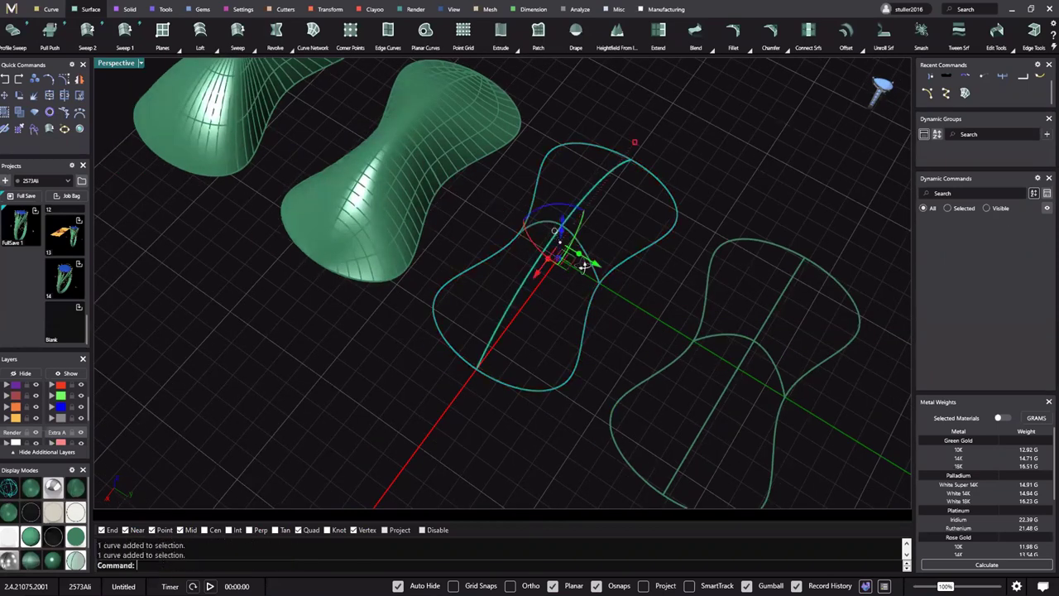
Build a curve network surface from the origin hourglass's two outline halves and its two arcs
scroll(585, 192, down, 3)
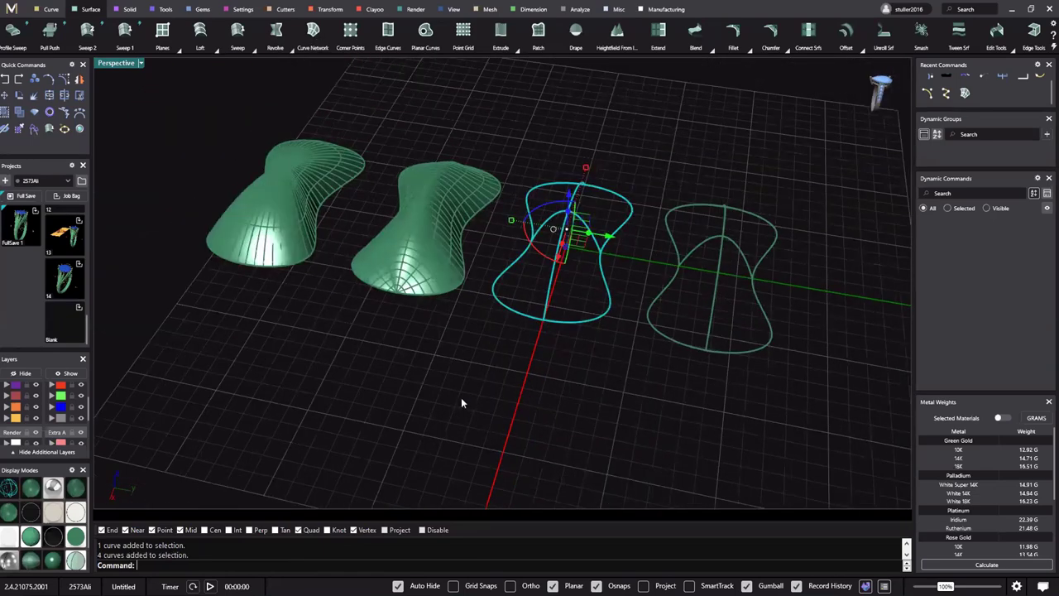
key(Return)
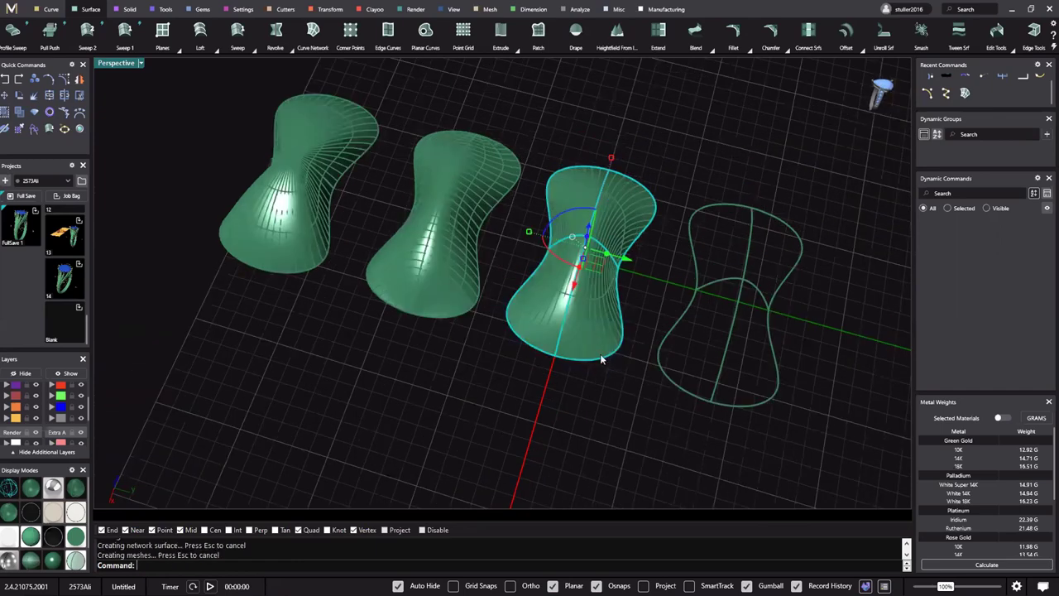
right_drag(601, 355, 594, 350)
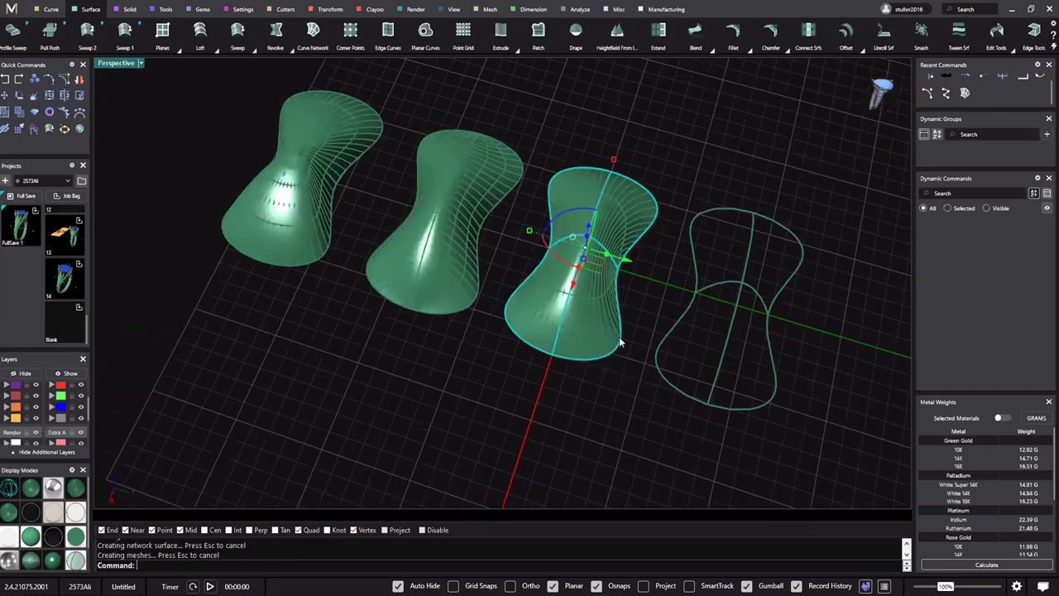
right_drag(643, 318, 568, 319)
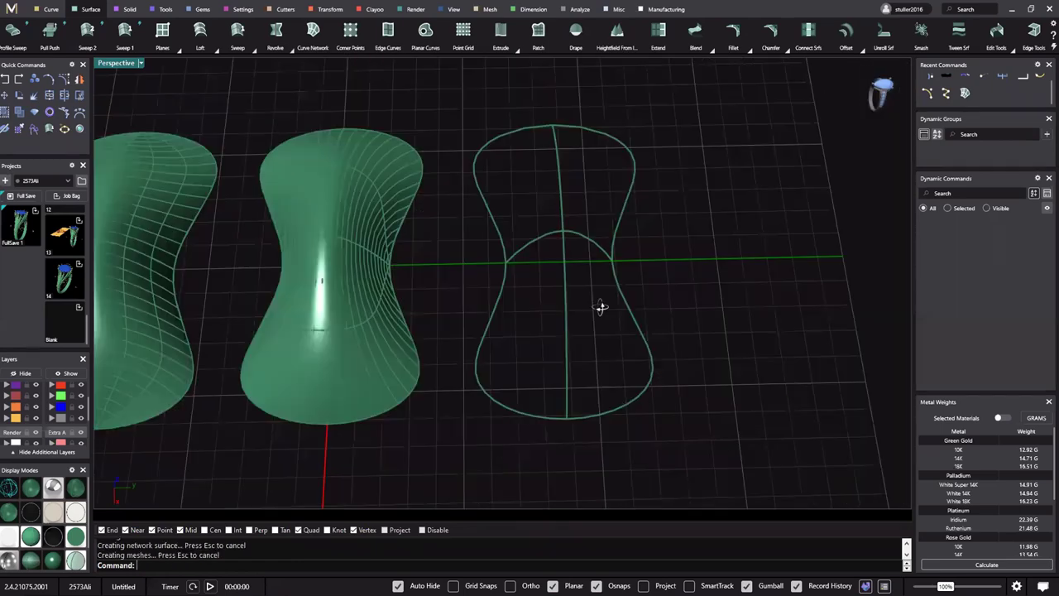
Split the outline of the hourglass on the positive Y side at four points, one near each rounded corner
right_drag(601, 307, 596, 361)
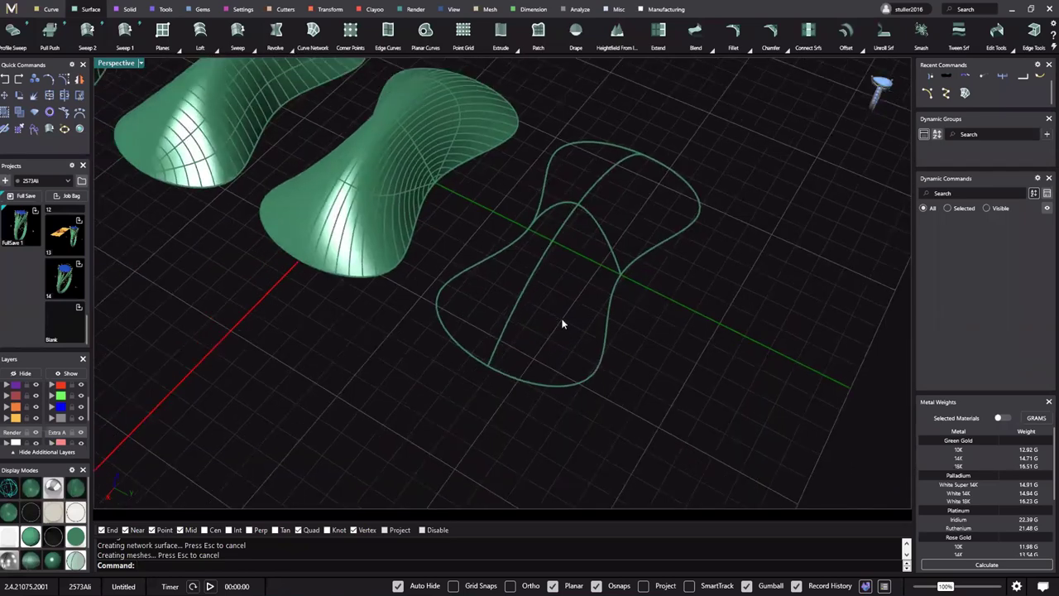
right_drag(607, 362, 626, 333)
click(588, 338)
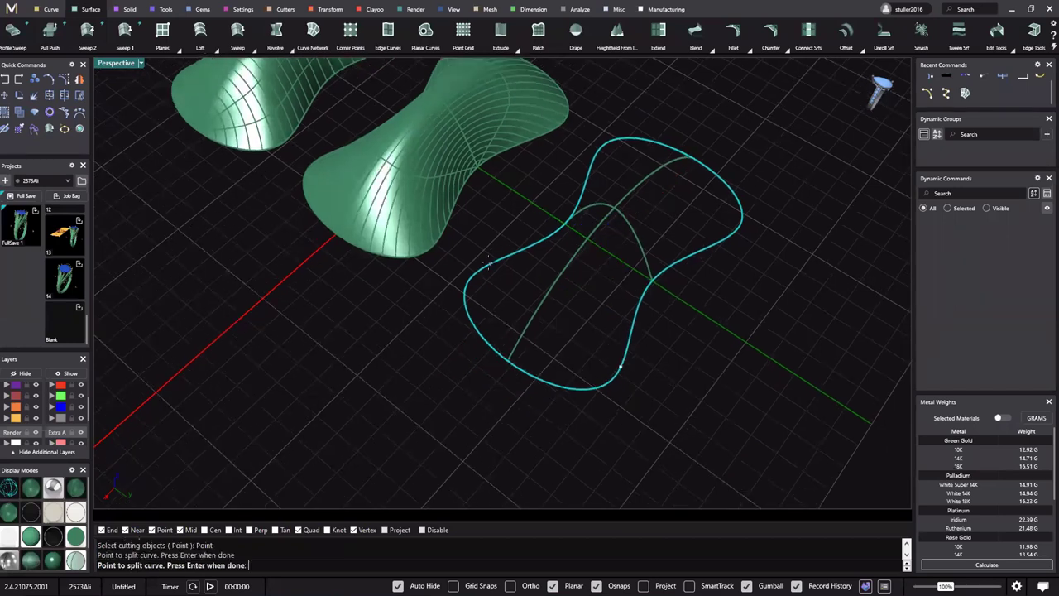
click(489, 263)
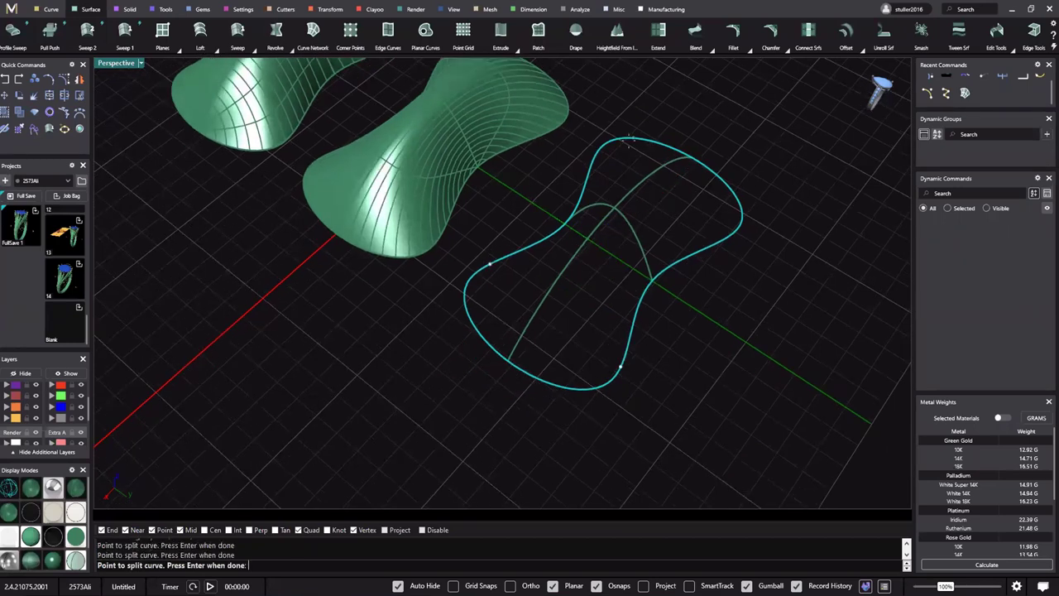
click(722, 239)
key(Return)
right_drag(550, 369, 511, 362)
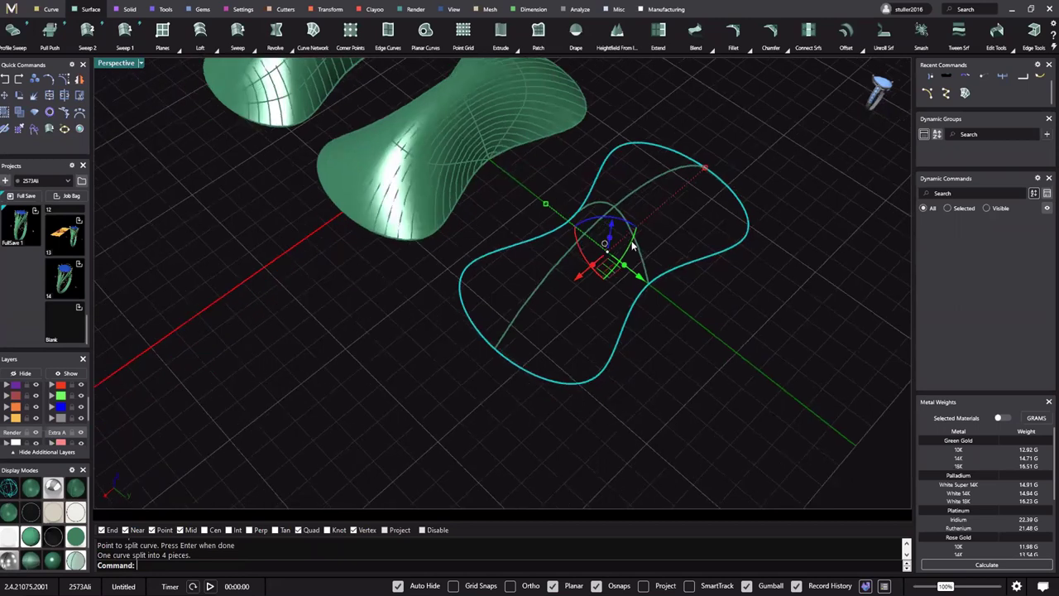
Build a curve network surface from the positive-Y hourglass's four outline pieces and its two arcs, keeping position matching on all edges
click(683, 261)
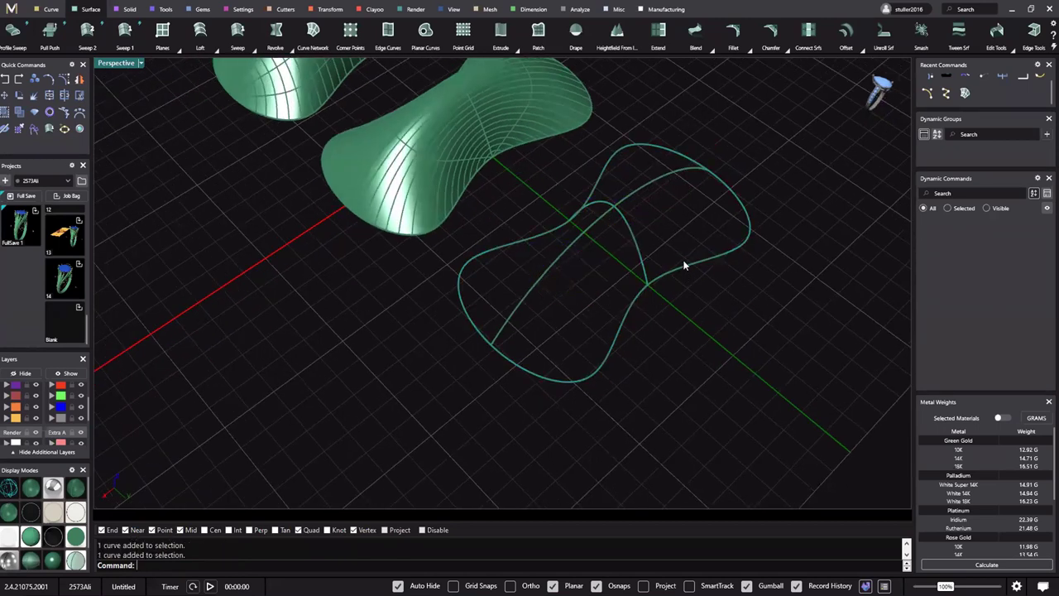
click(683, 264)
shift+click(648, 183)
shift+click(603, 172)
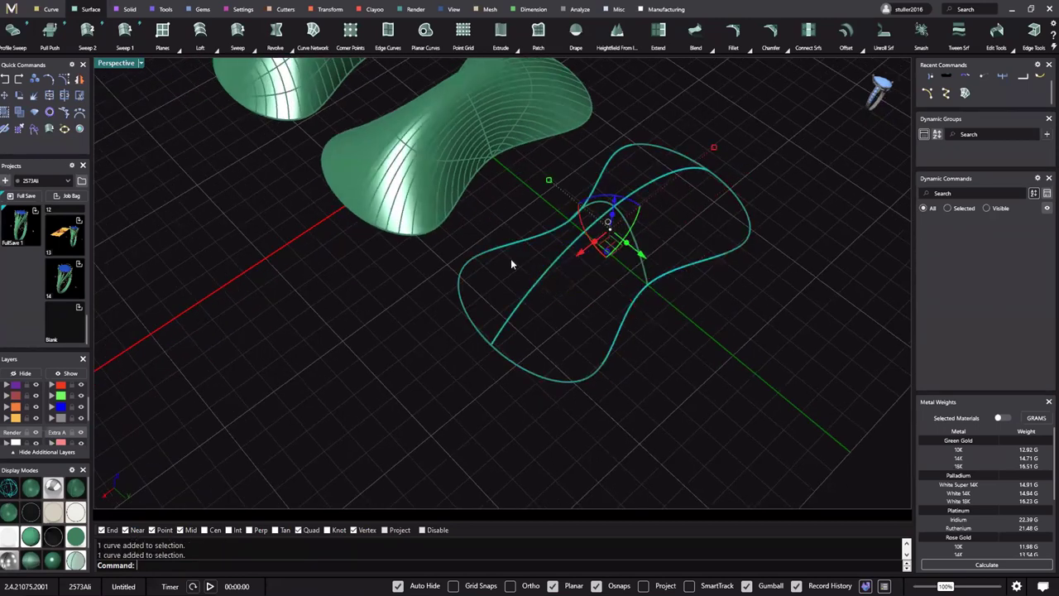
scroll(579, 185, down, 3)
right_drag(677, 253, 475, 153)
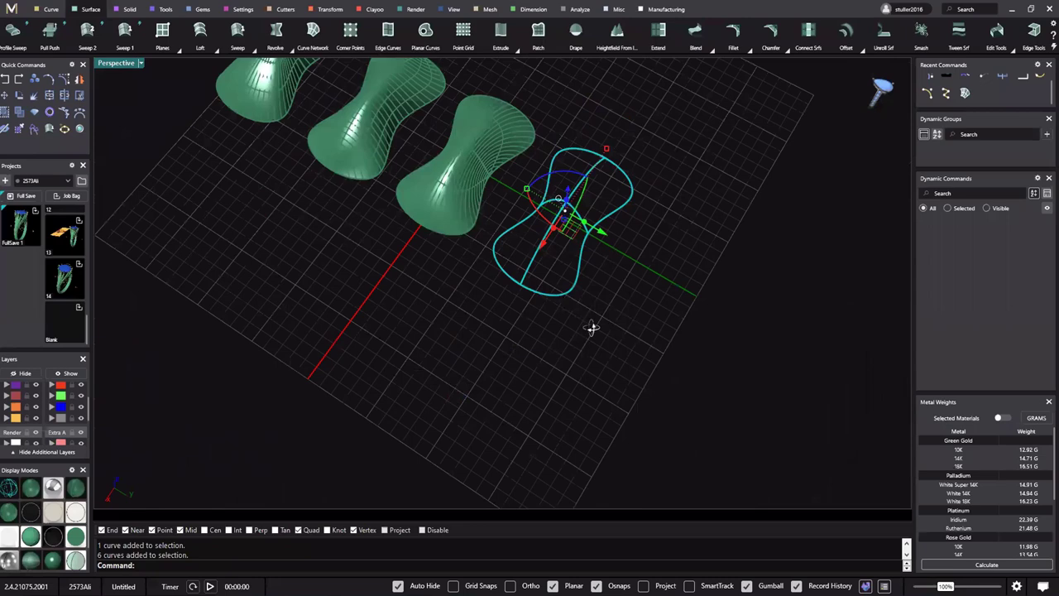
key(Return)
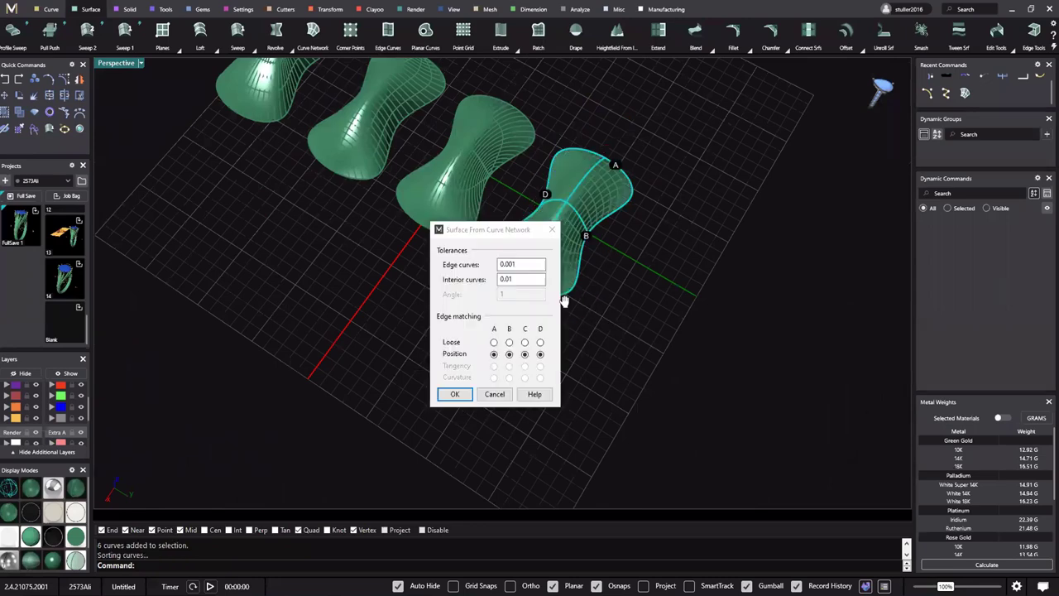
key(Return)
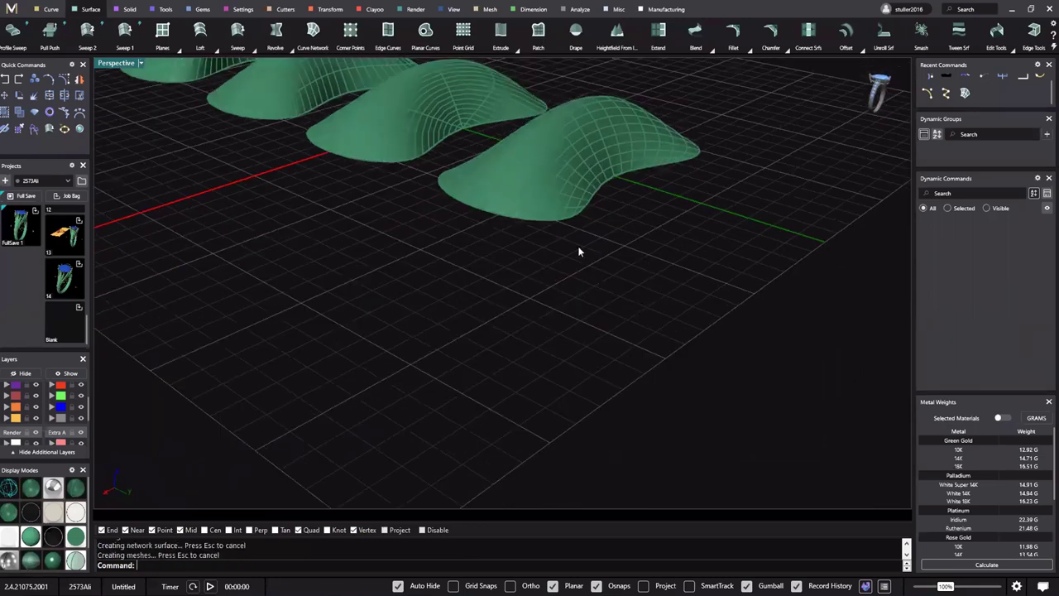
Examine the isocurve flow of the new surface from above and below and compare it with the other three hourglass surfaces
right_drag(580, 252, 588, 375)
right_drag(510, 362, 514, 356)
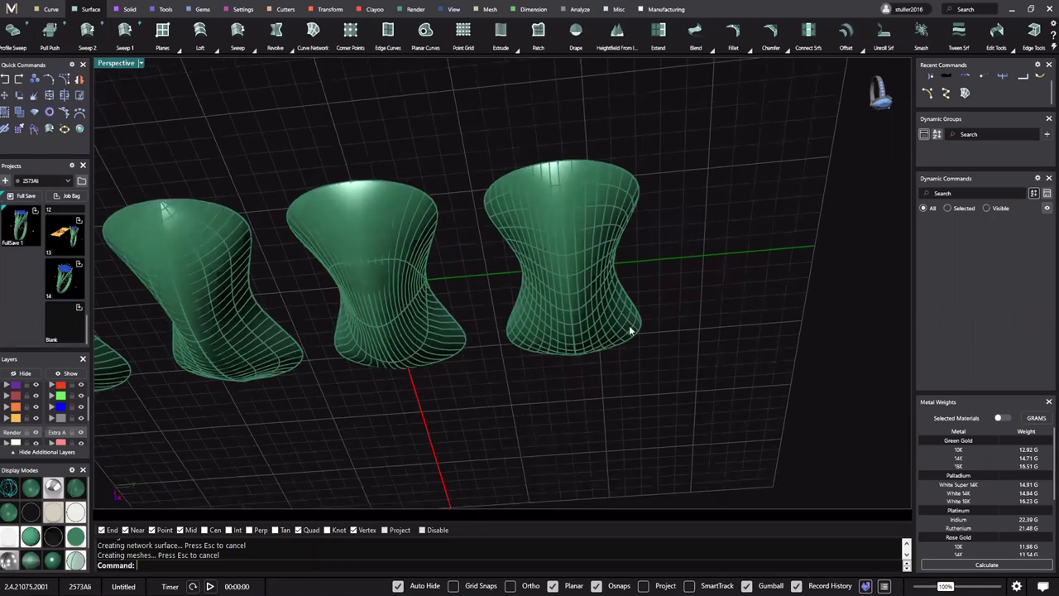
right_drag(577, 316, 582, 356)
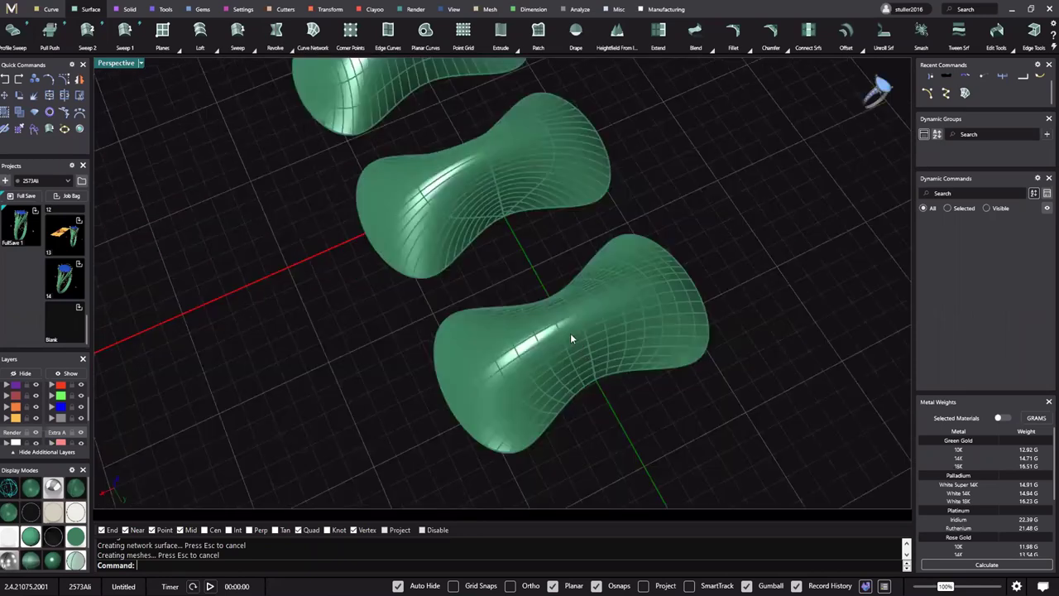
right_drag(638, 229, 632, 283)
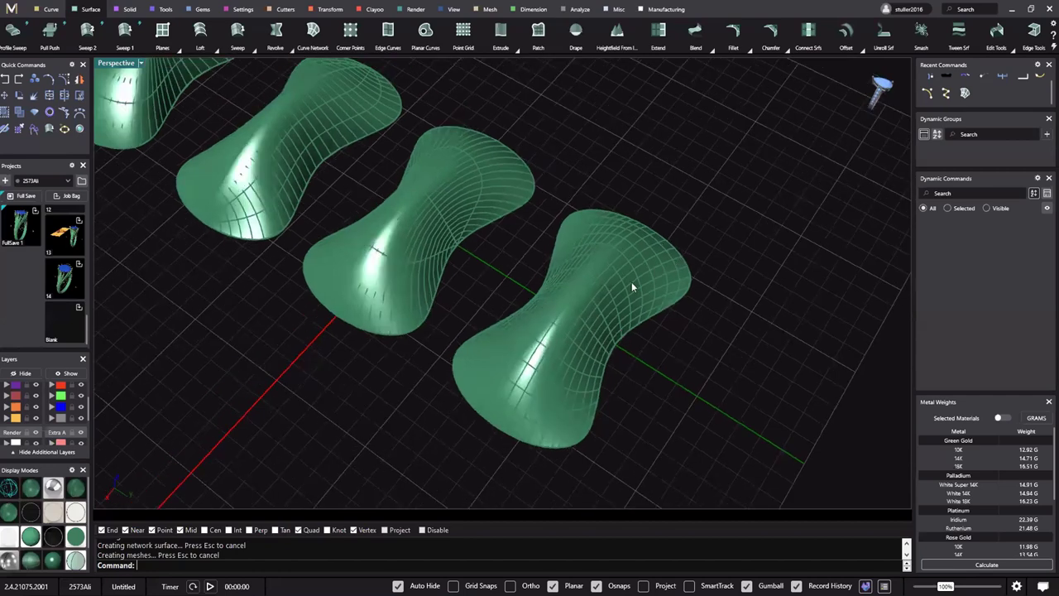
right_drag(642, 363, 584, 304)
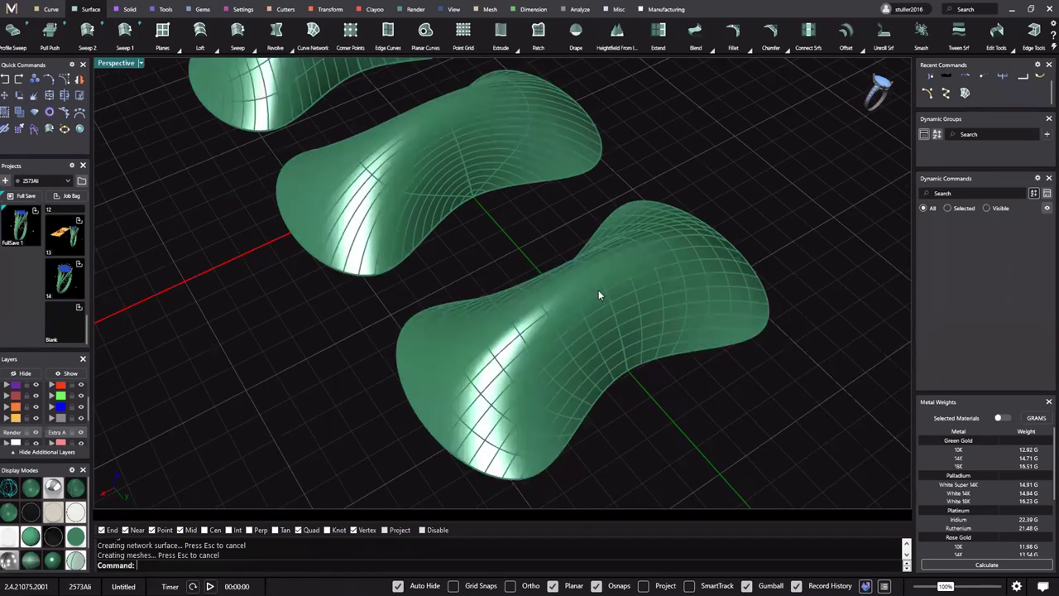
right_drag(586, 291, 623, 326)
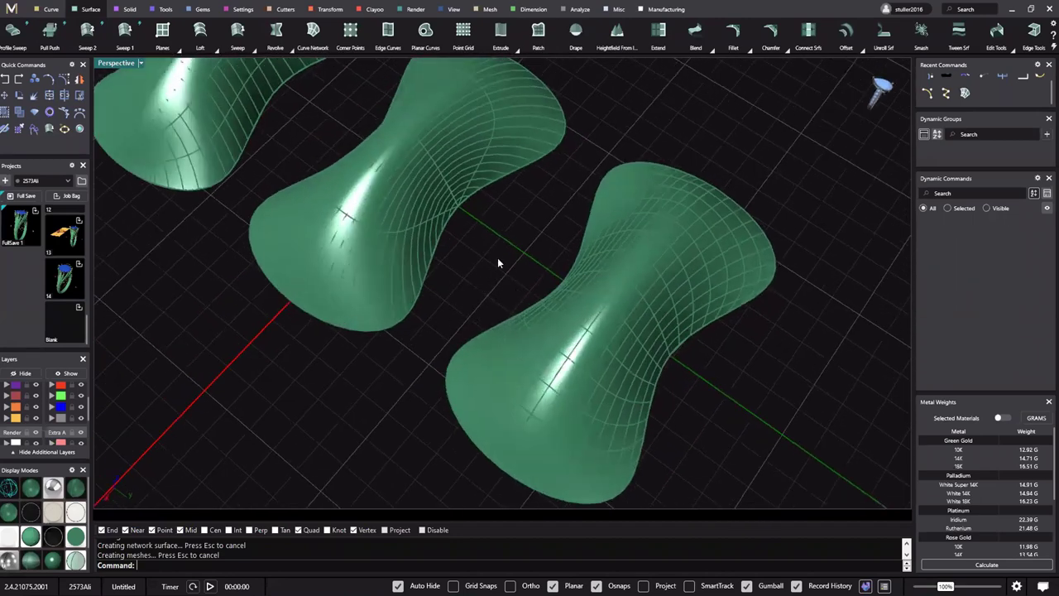
right_drag(566, 301, 497, 288)
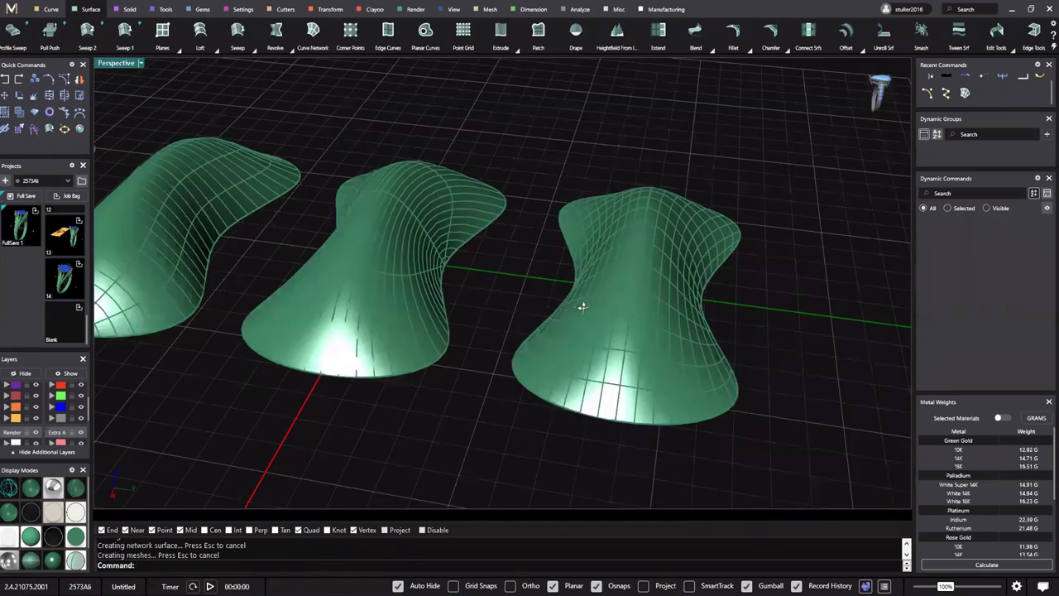
right_drag(582, 307, 577, 278)
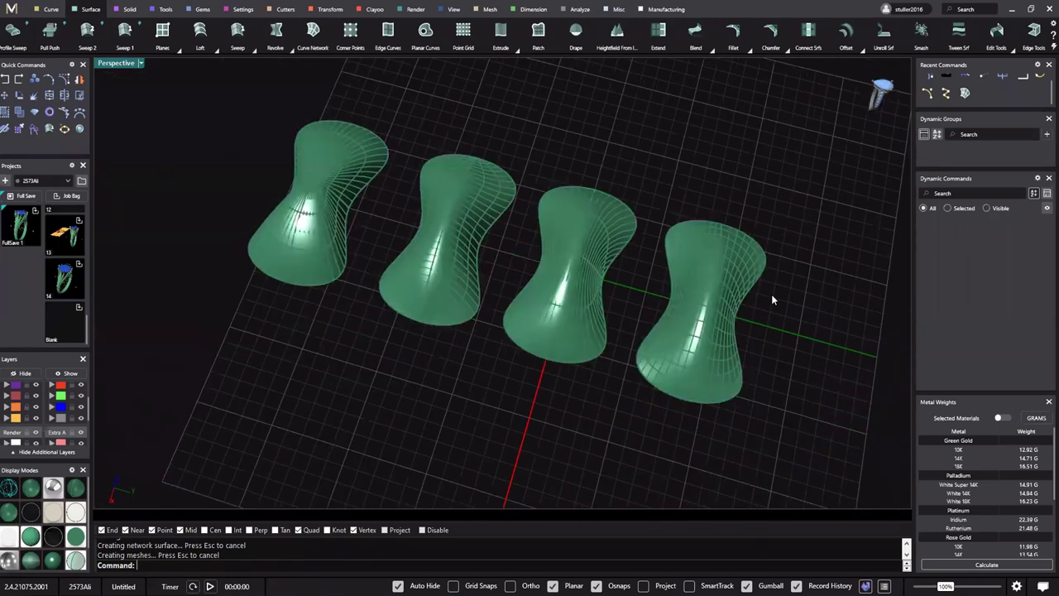
right_drag(326, 252, 330, 249)
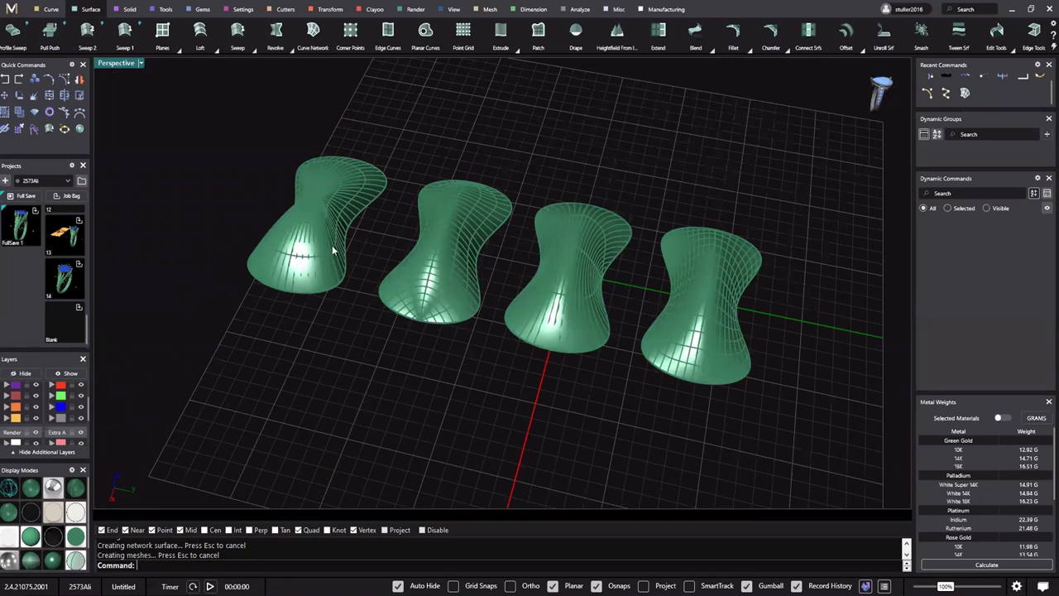
Delete all four hourglass surfaces together with their curves
drag(151, 96, 806, 450)
key(Delete)
scroll(563, 242, down, 6)
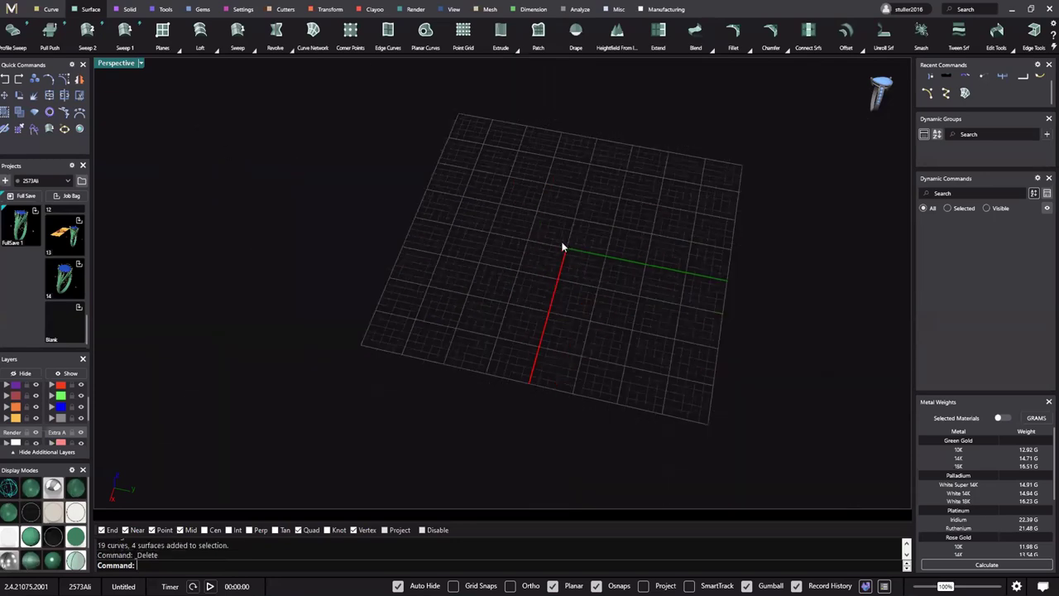
Create a ring rail with EU finger size 59
right_drag(596, 264, 420, 206)
scroll(513, 229, up, 3)
shift+right_drag(468, 144, 475, 146)
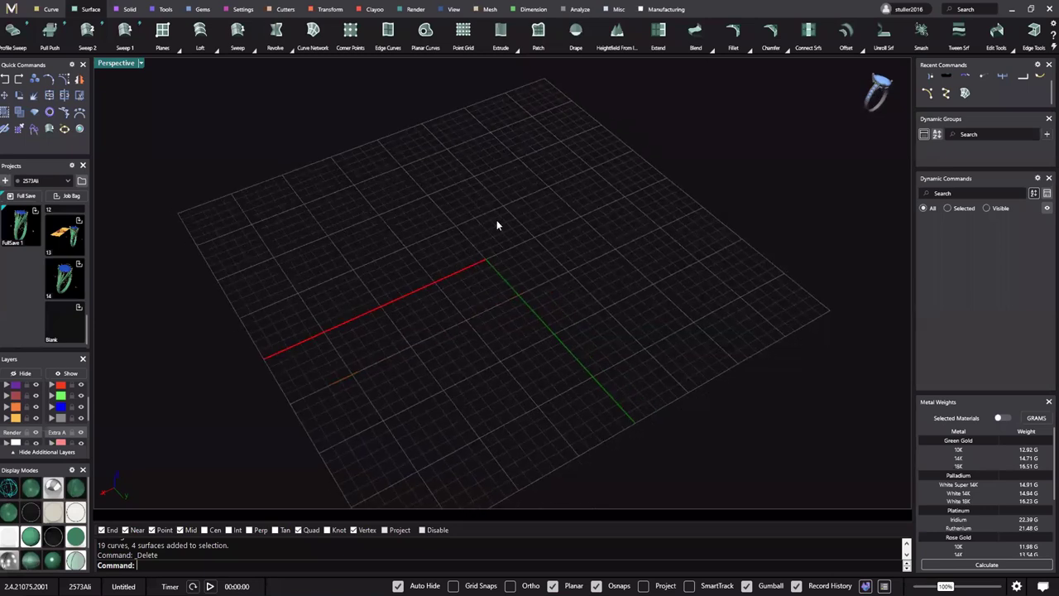
shift+right_drag(505, 239, 520, 281)
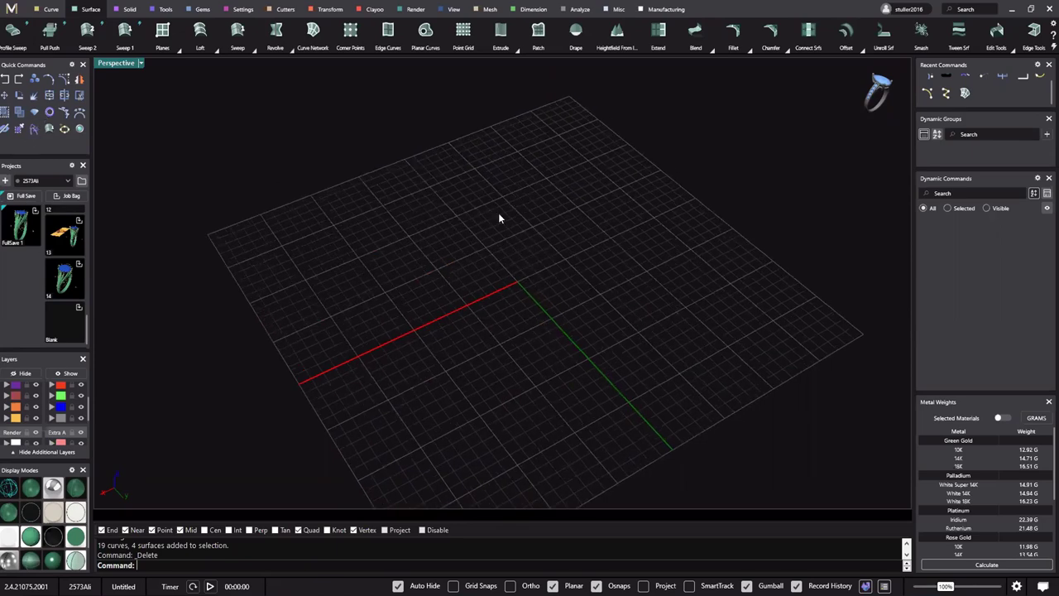
right_drag(498, 214, 356, 293)
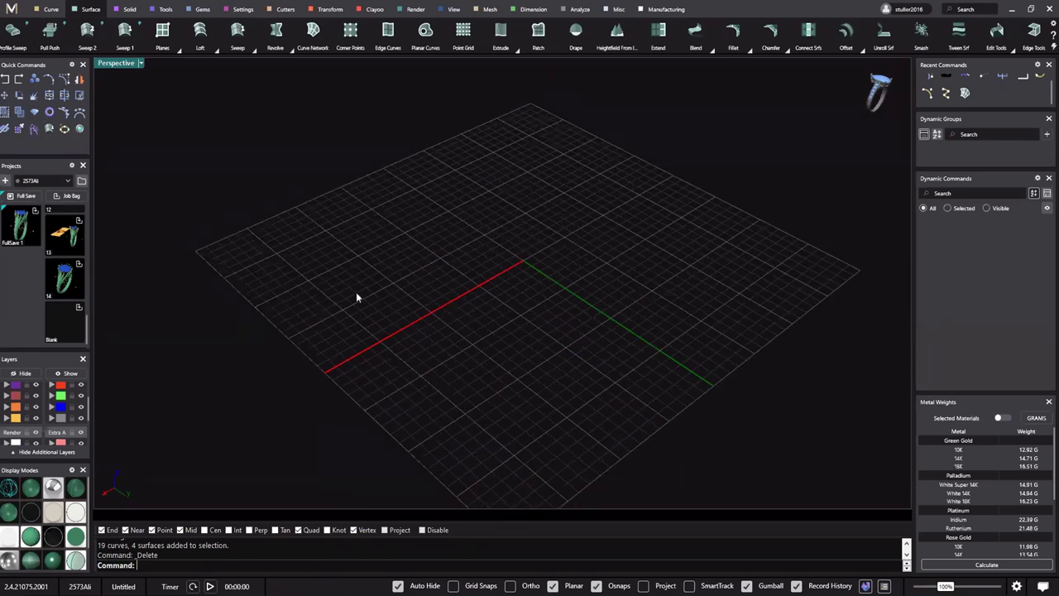
click(52, 112)
mouse_move(581, 285)
shift+right_down()
mouse_move(605, 263)
mouse_move(571, 289)
shift+right_up()
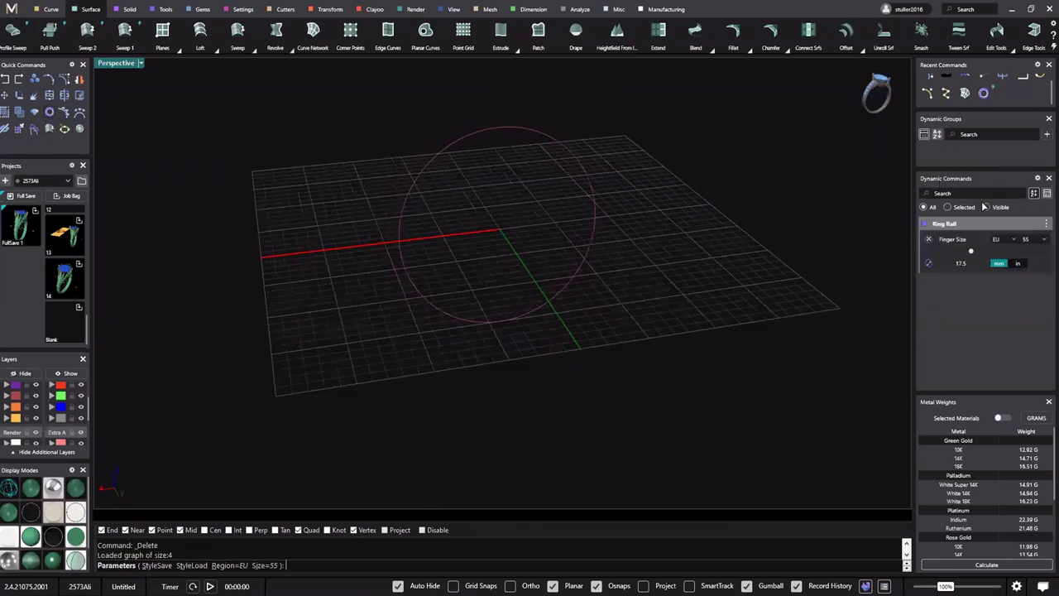
right_drag(592, 234, 600, 266)
mouse_move(971, 250)
mouse_down()
mouse_move(988, 249)
mouse_move(955, 252)
mouse_move(1000, 256)
mouse_move(961, 247)
mouse_up()
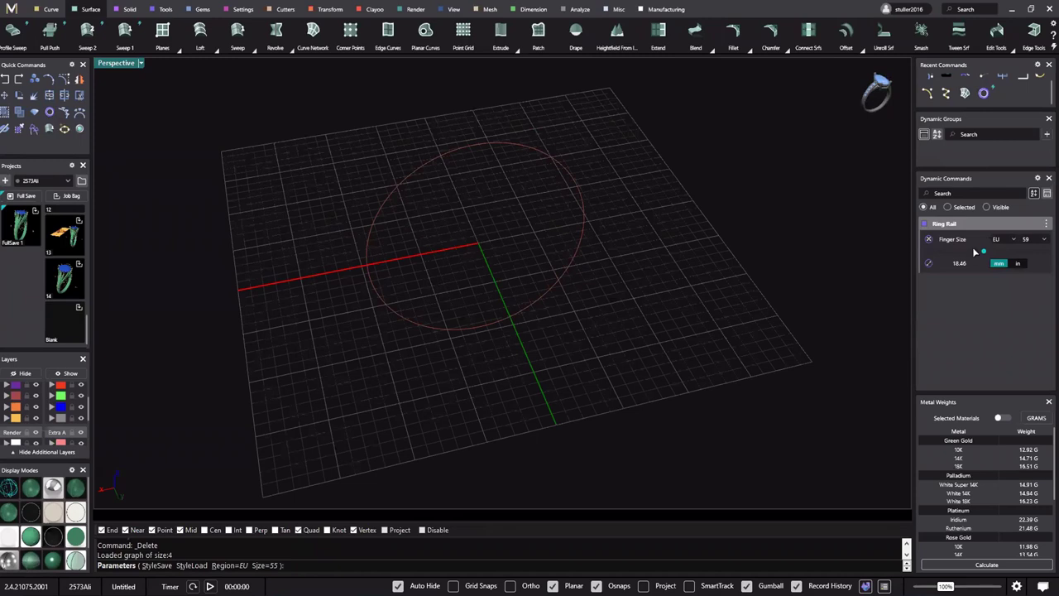
right_drag(655, 219, 631, 270)
right_click(615, 225)
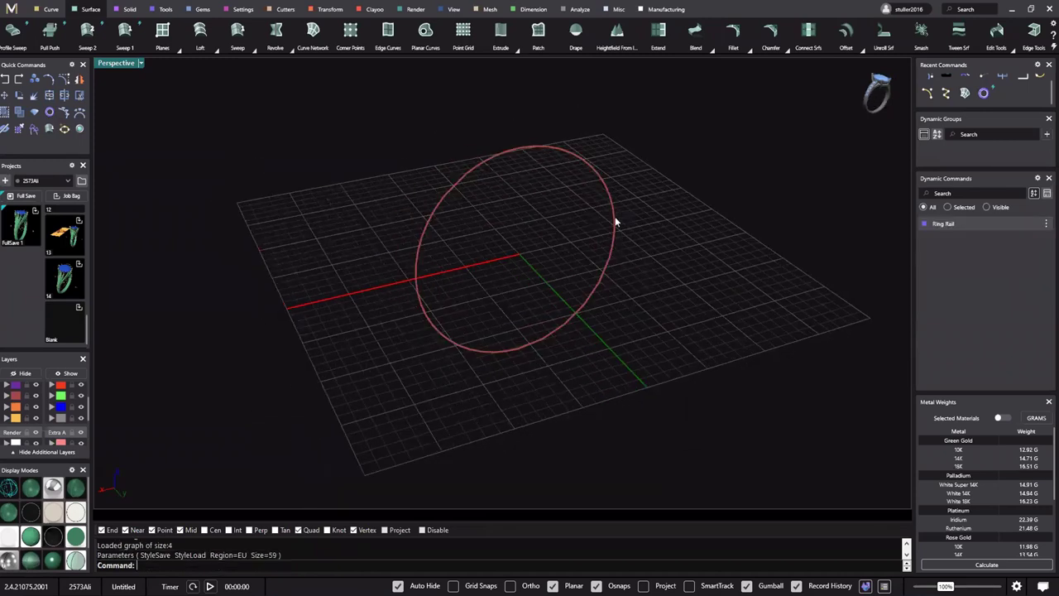
shift+right_drag(553, 194, 603, 216)
click(603, 216)
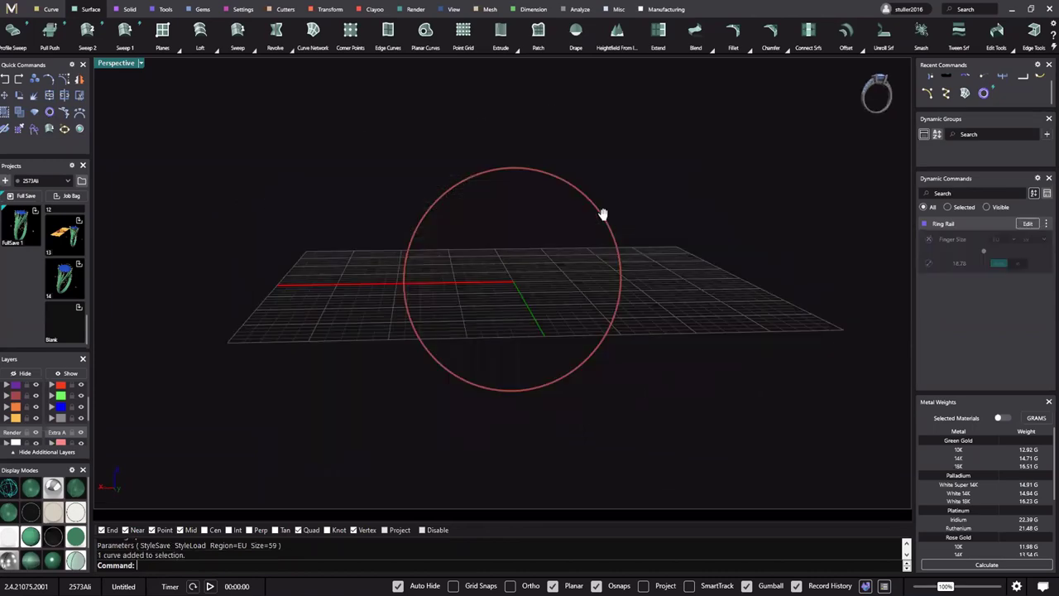
click(571, 240)
shift+right_drag(537, 255, 563, 250)
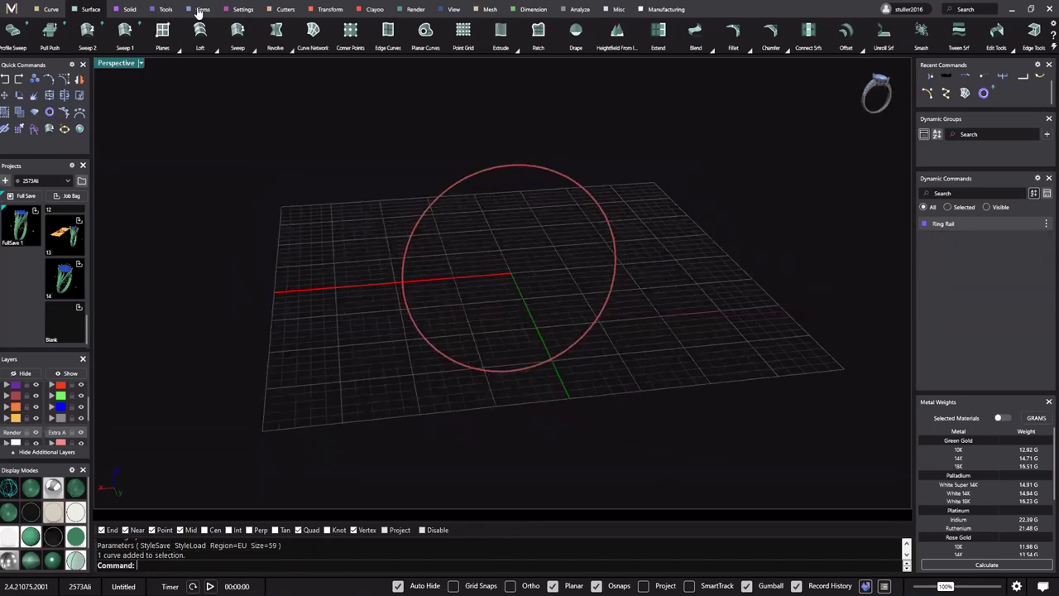
Place a round diamond above the ring rail with Gem on Ring Rail and enlarge it to a size of about 2.21
click(203, 9)
shift+right_drag(558, 273, 588, 280)
shift+right_drag(516, 205, 497, 221)
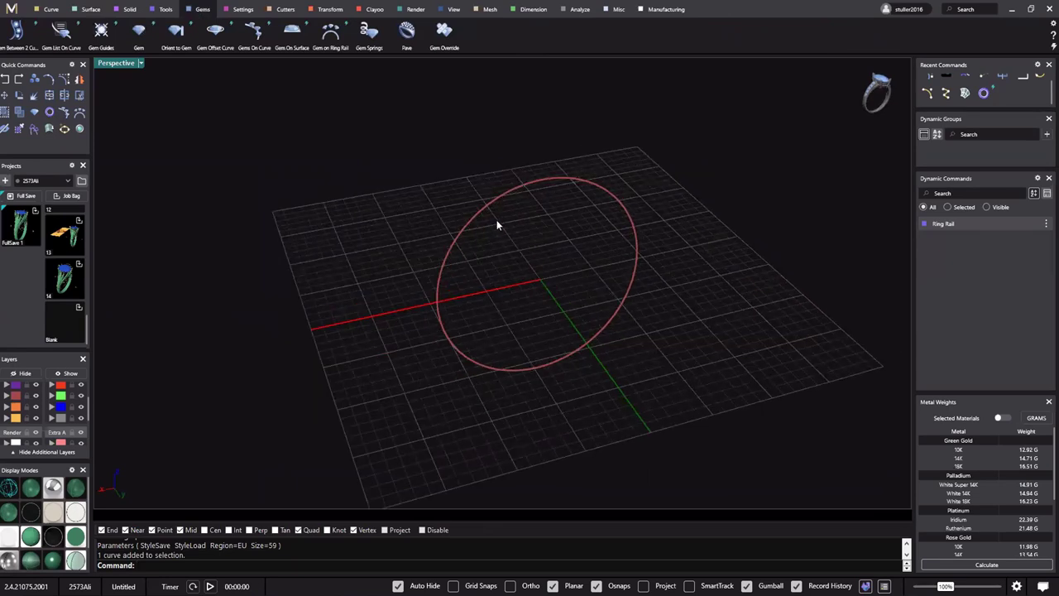
shift+right_drag(564, 251, 541, 251)
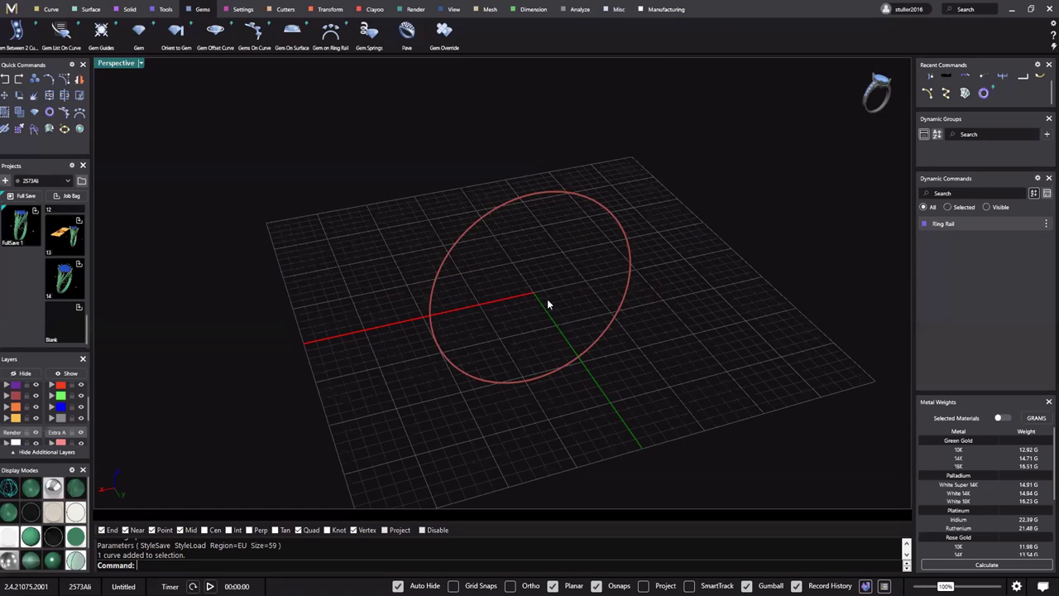
right_drag(524, 203, 551, 182)
shift+right_drag(516, 137, 570, 245)
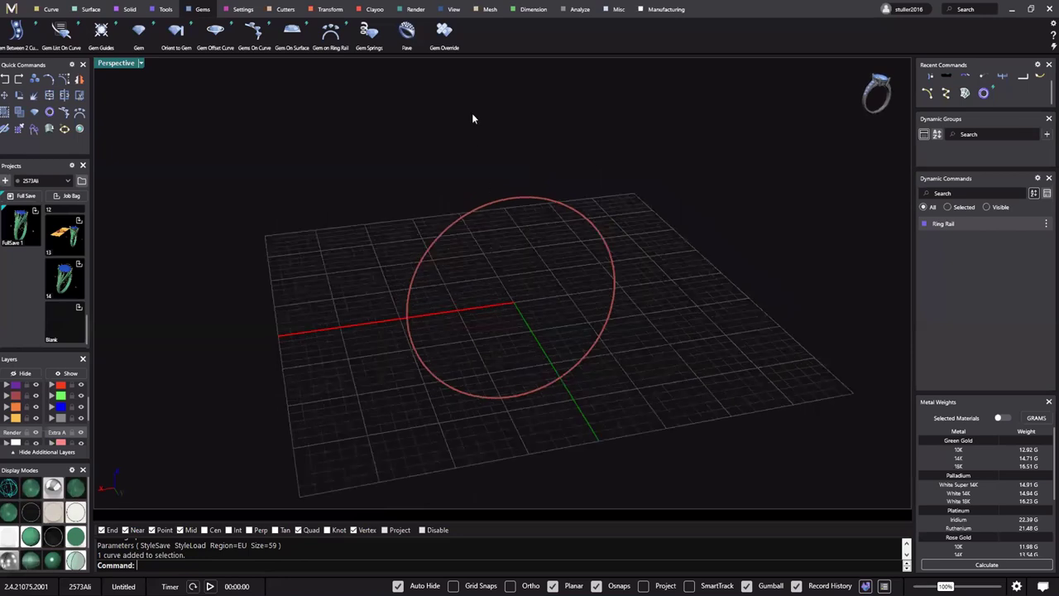
mouse_move(536, 200)
shift+right_down()
mouse_move(551, 213)
mouse_move(540, 190)
shift+right_up()
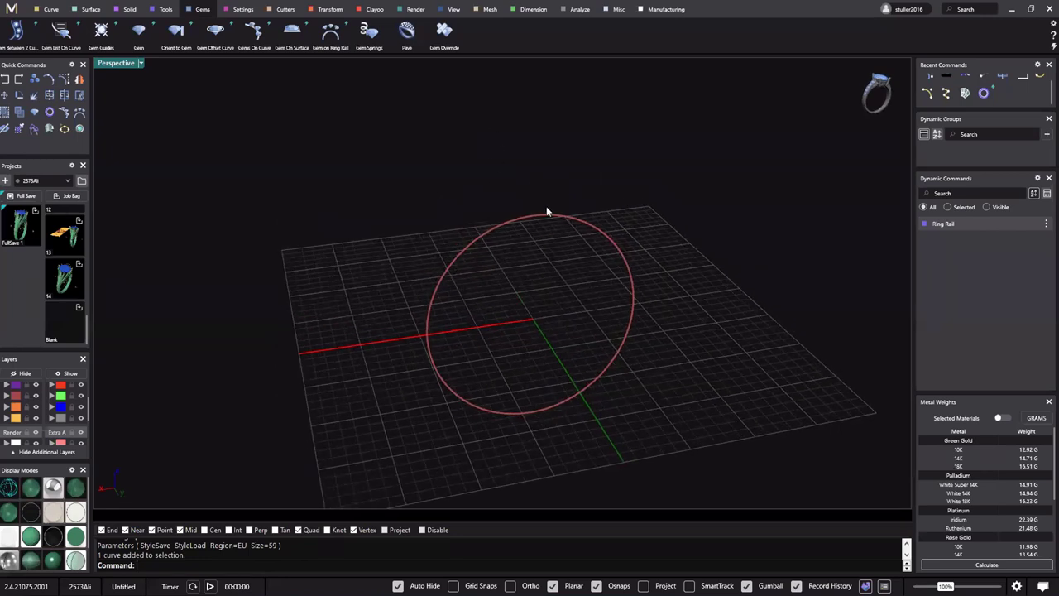
click(330, 35)
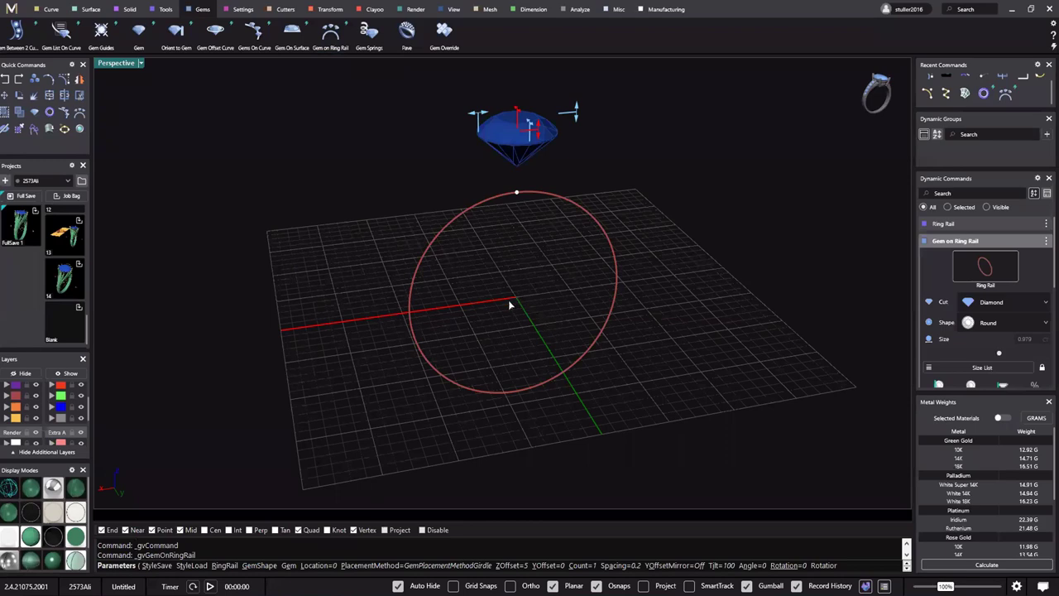
right_drag(508, 299, 493, 261)
shift+right_drag(493, 260, 521, 232)
mouse_move(564, 159)
mouse_down()
mouse_move(563, 186)
mouse_move(563, 153)
mouse_up()
right_drag(577, 181, 573, 195)
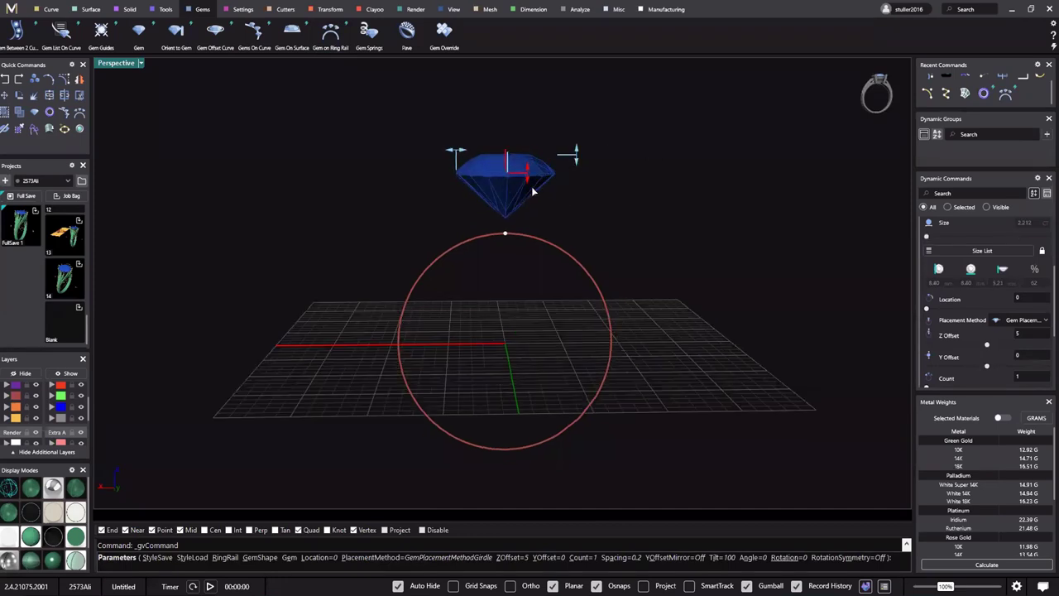
Raise the diamond above the ring rail to a Z offset of 5.3 and finish placing it
drag(532, 185, 534, 201)
right_drag(569, 199, 526, 195)
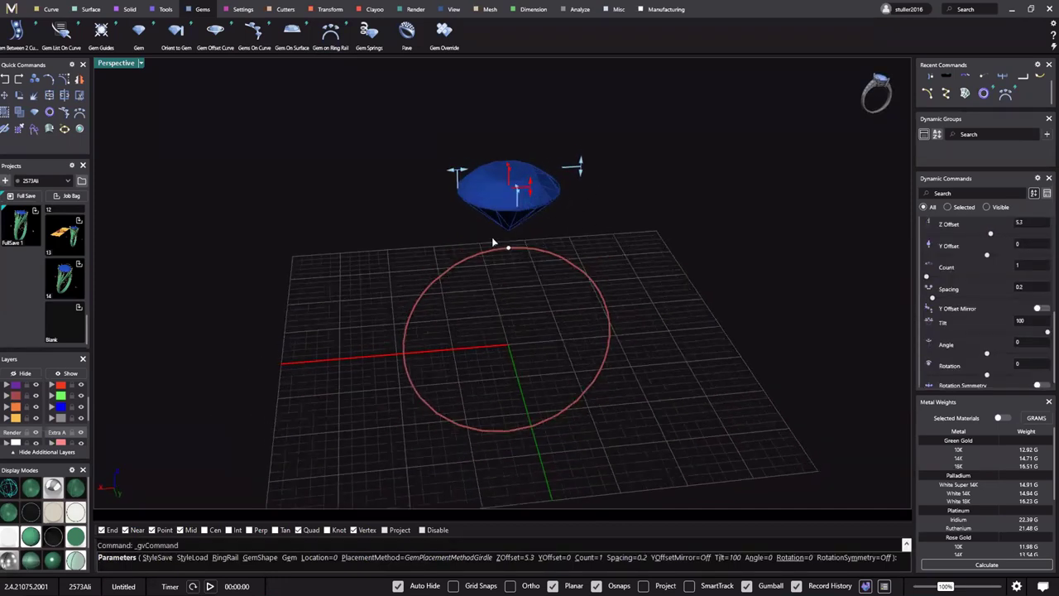
right_drag(493, 237, 522, 235)
right_drag(587, 235, 539, 216)
right_drag(592, 242, 603, 322)
right_click(603, 322)
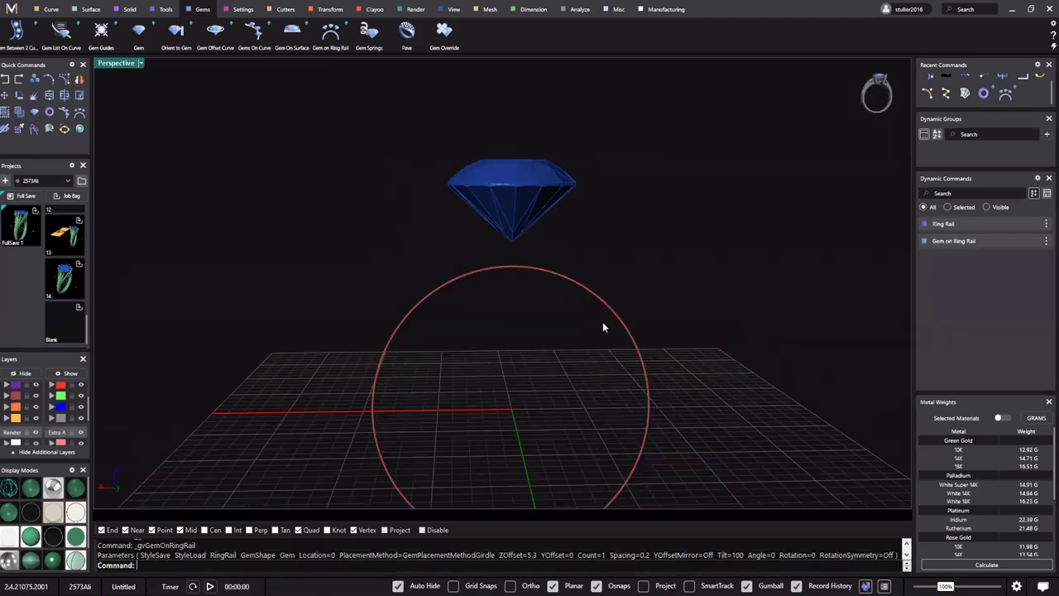
Create a Gem Offset Curve around the diamond with a girdle spacing of 0.8 mm
right_drag(664, 242, 577, 185)
scroll(586, 206, up, 3)
double_click(577, 185)
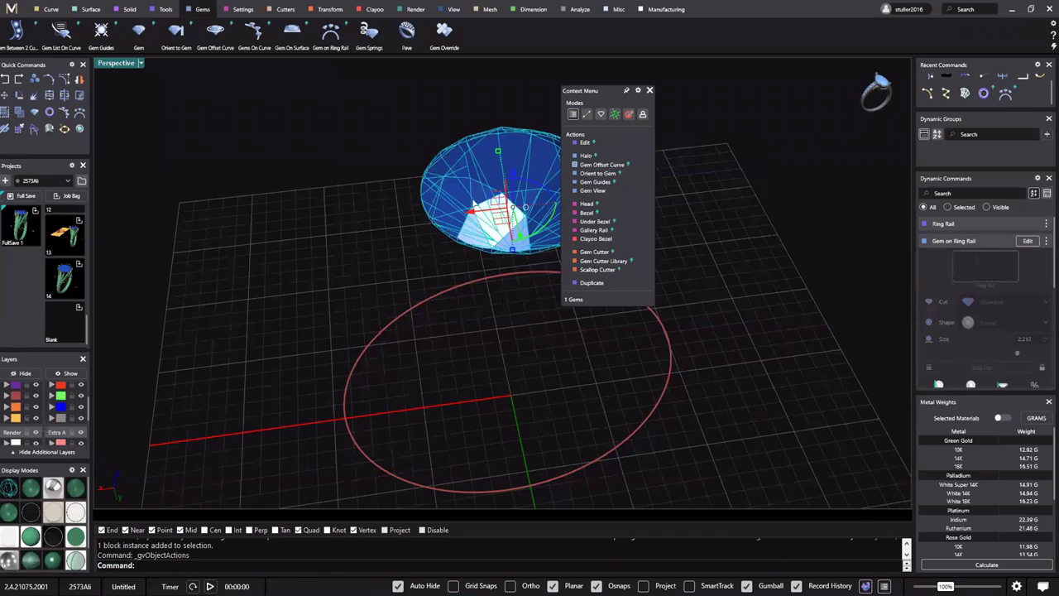
mouse_move(455, 187)
mouse_down()
mouse_move(425, 190)
mouse_move(438, 191)
mouse_up()
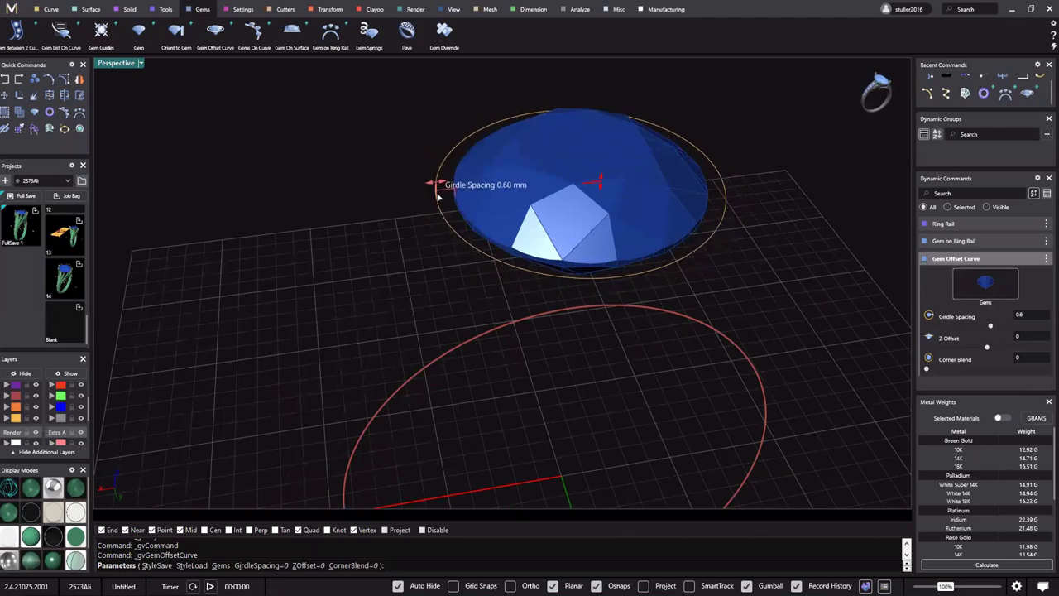
drag(439, 196, 438, 186)
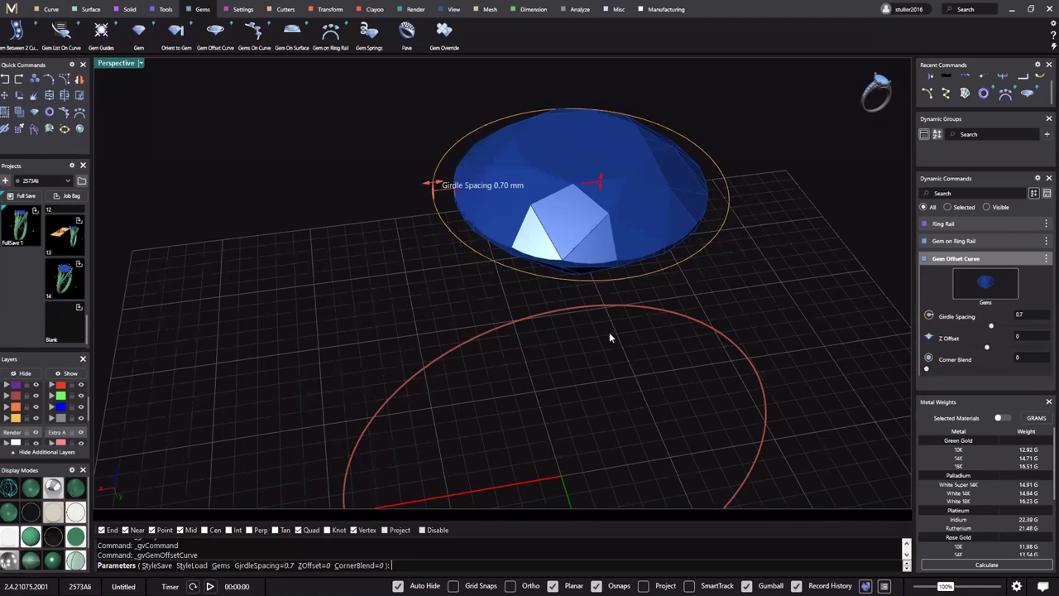
click(958, 262)
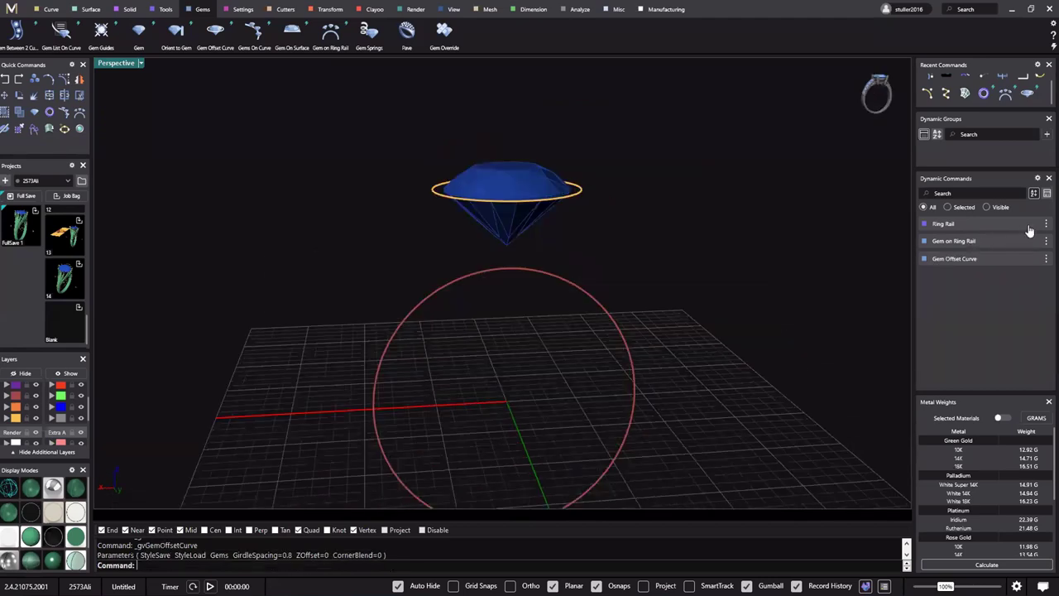
Change the ring rail's finger size to EU 58
click(1030, 227)
mouse_move(988, 252)
mouse_down()
mouse_move(1014, 255)
mouse_move(949, 254)
mouse_move(996, 255)
mouse_move(964, 251)
mouse_move(981, 252)
mouse_up()
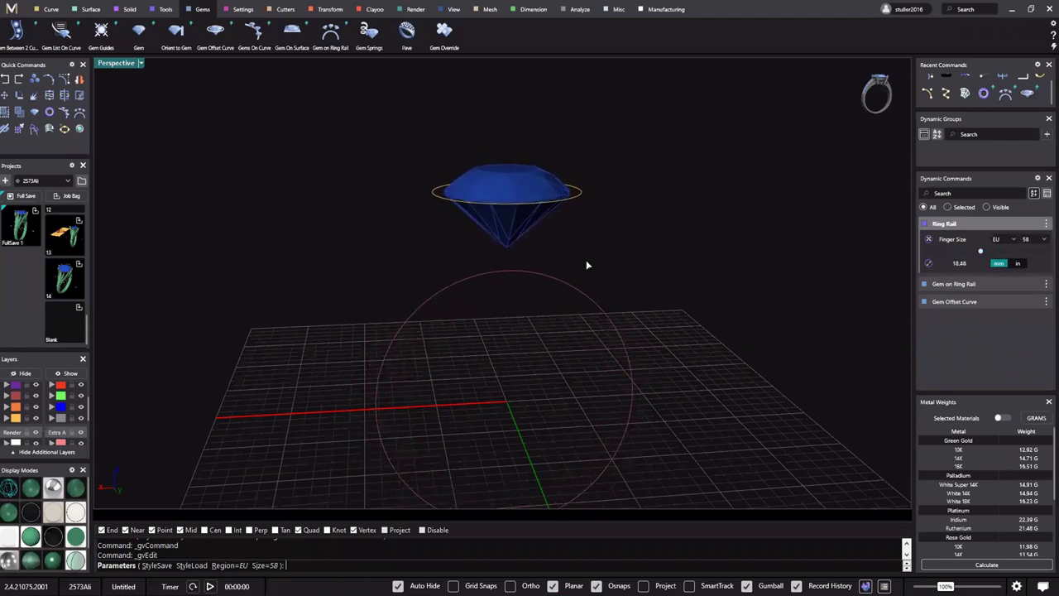
right_drag(618, 213, 594, 308)
right_click(569, 222)
right_drag(560, 214, 577, 231)
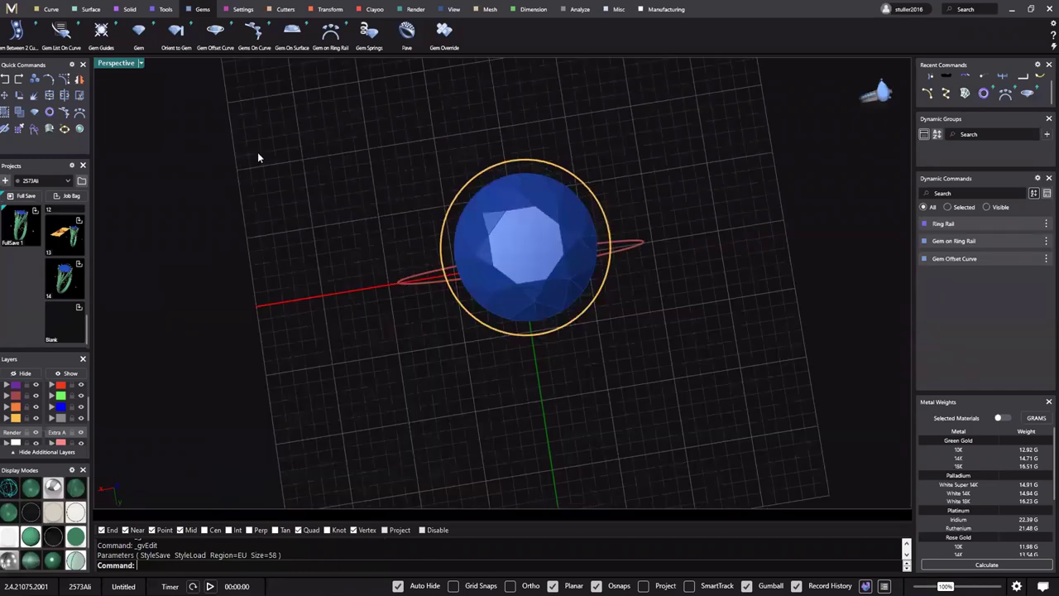
Start Gem Guides on the diamond and choose the two-prong style HeadStyleRound13
click(579, 240)
right_drag(559, 324, 571, 201)
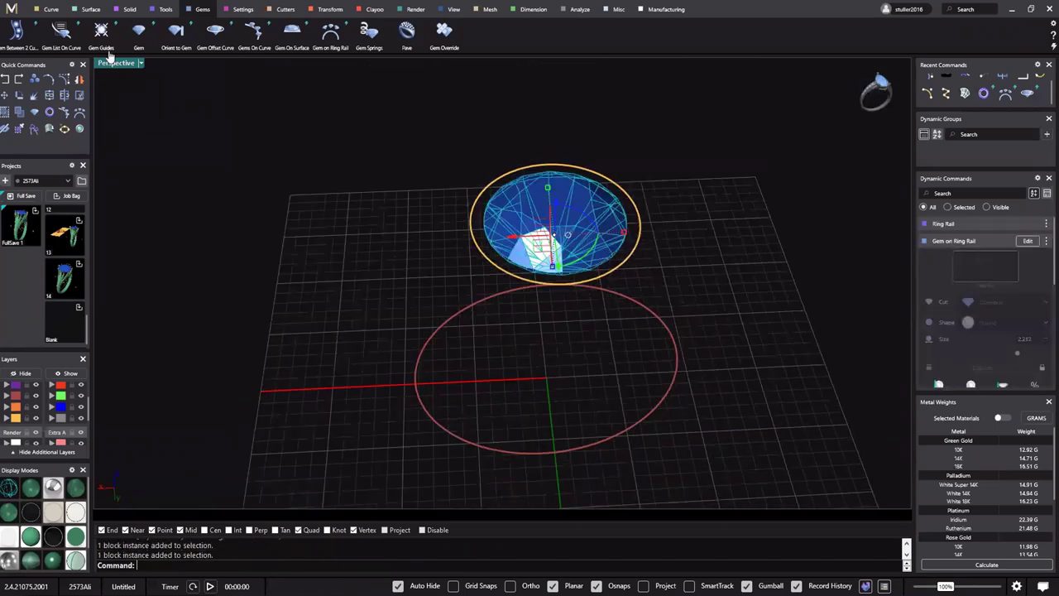
click(112, 42)
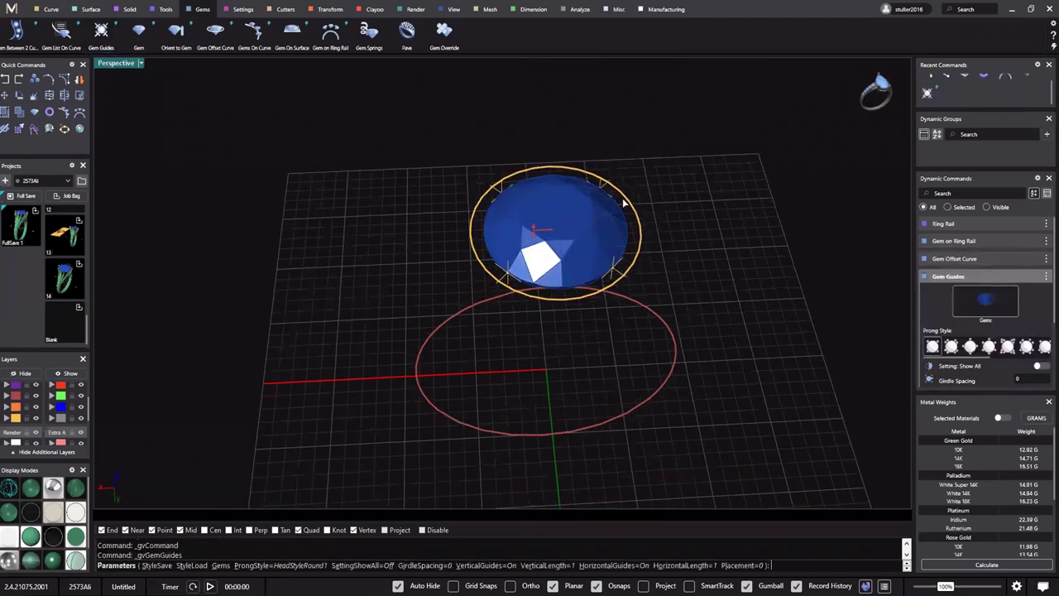
right_drag(532, 402, 556, 439)
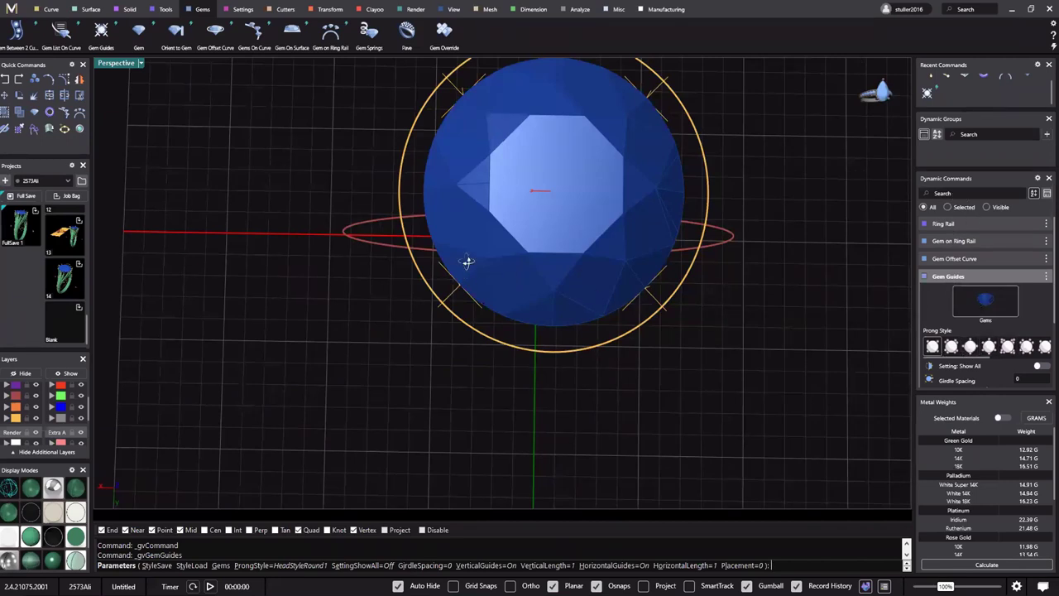
right_drag(466, 262, 461, 132)
right_drag(758, 284, 768, 269)
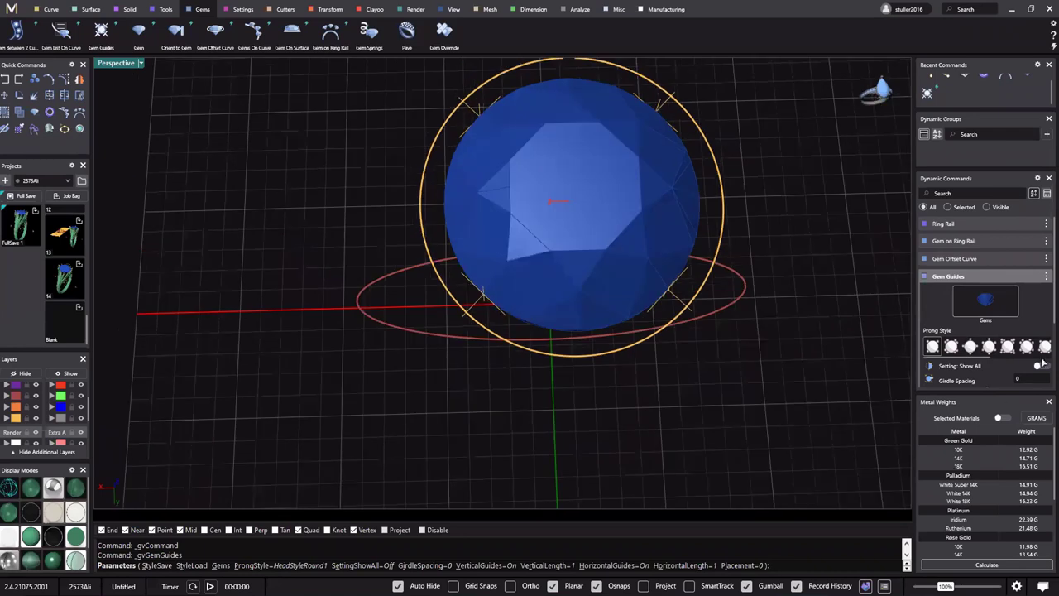
click(1039, 358)
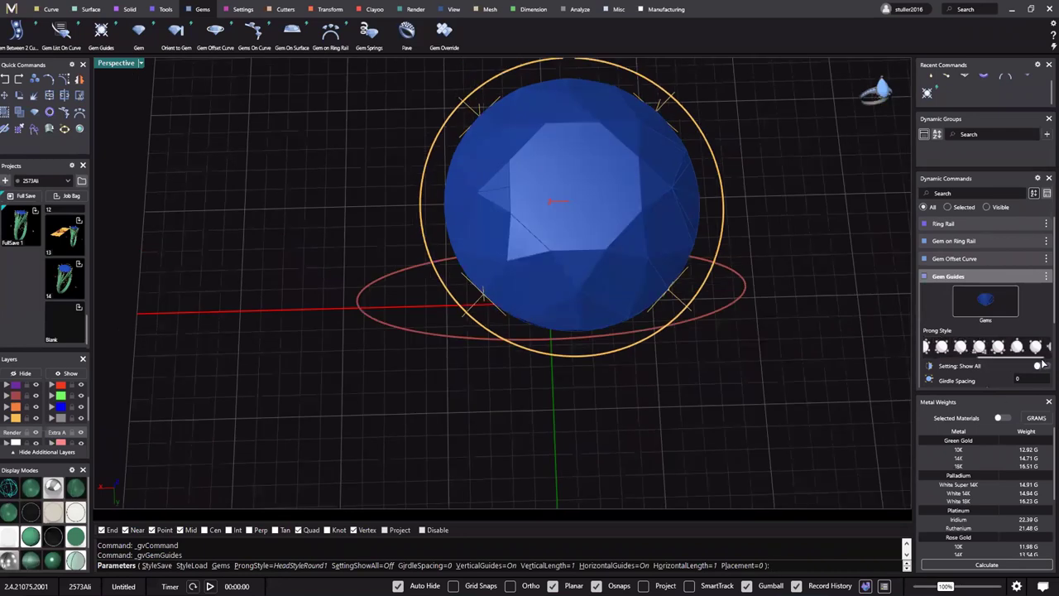
click(1042, 348)
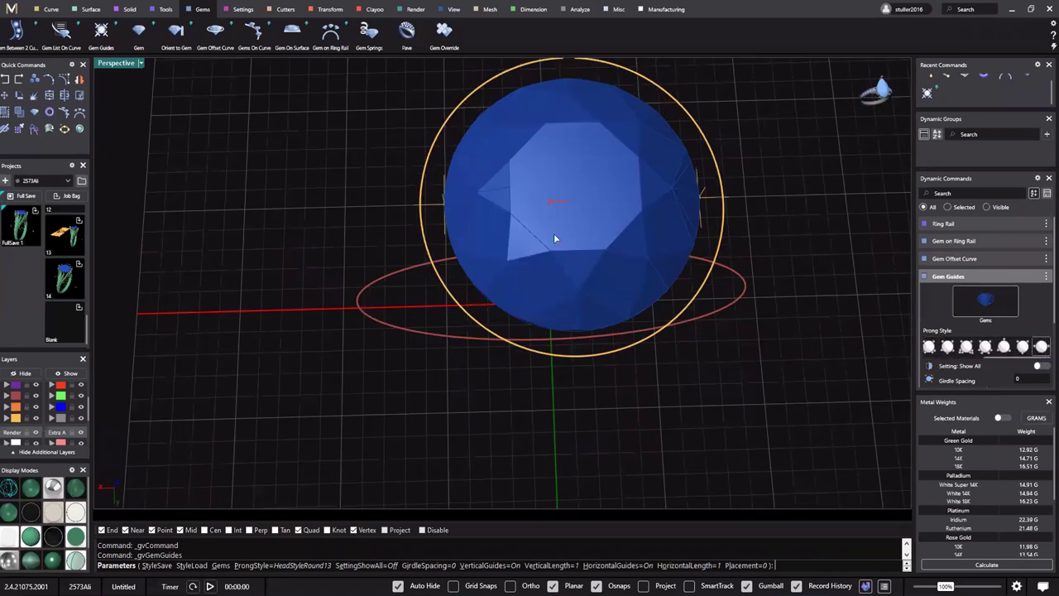
scroll(579, 230, down, 3)
right_drag(577, 285, 552, 252)
right_drag(495, 231, 573, 263)
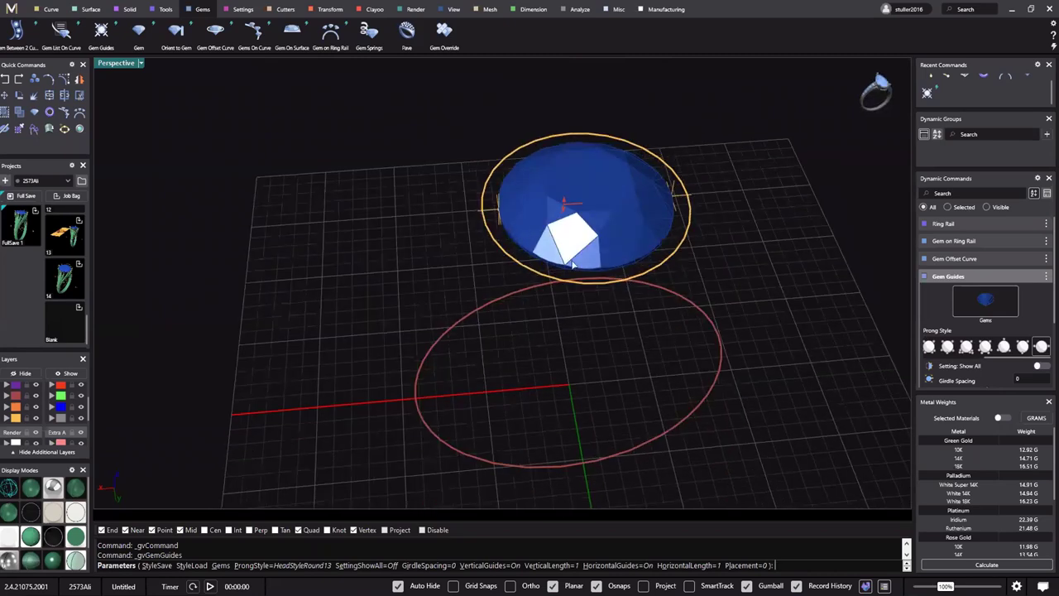
Set the guides' girdle spacing to 0.8 and finish the Gem Guides on the diamond
scroll(573, 264, up, 3)
scroll(982, 368, down, 1)
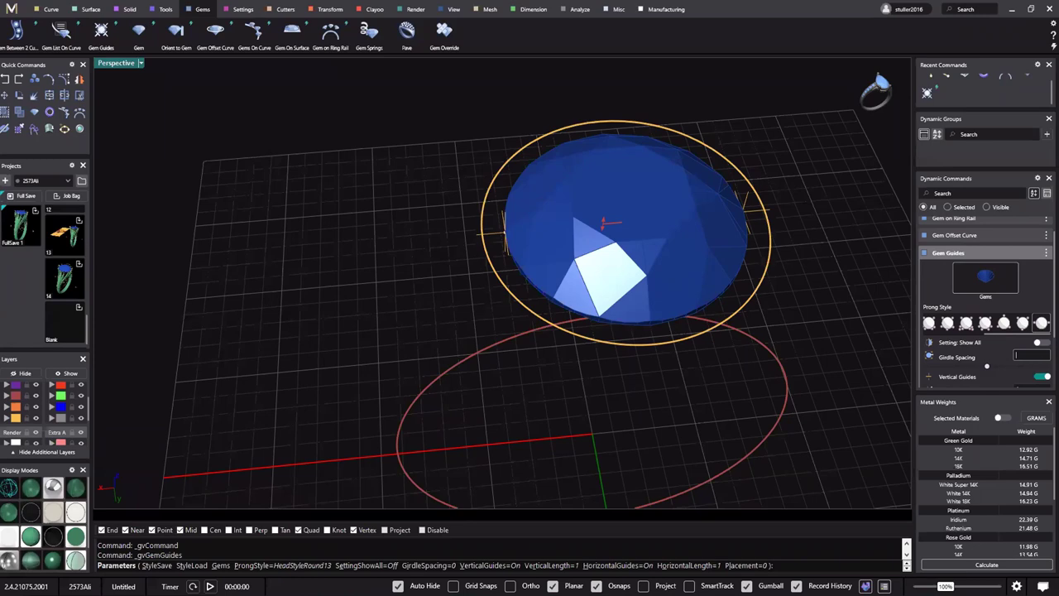
text(0.8)
key(Return)
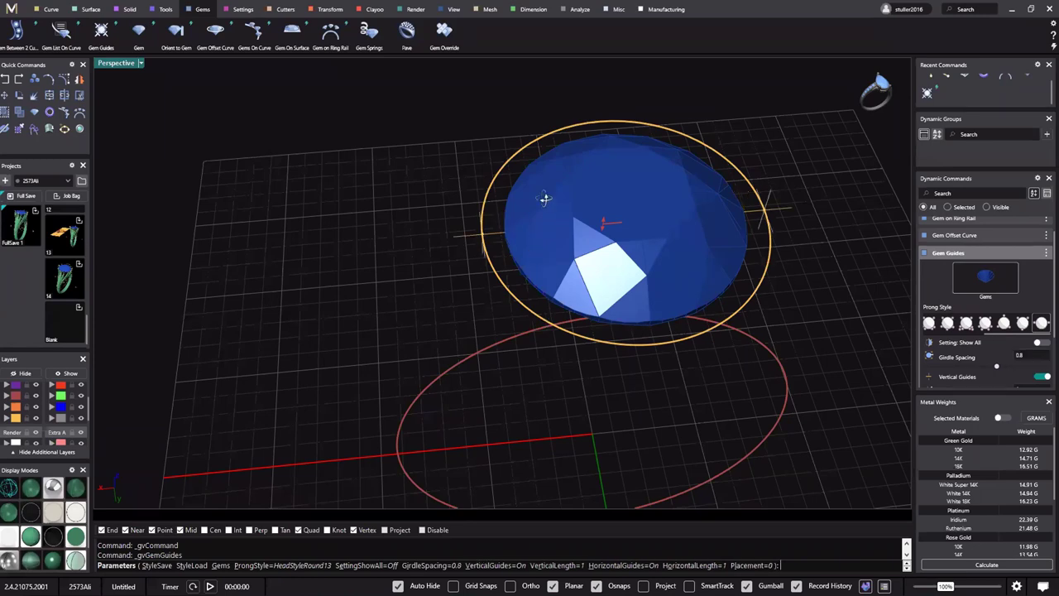
right_drag(567, 179, 546, 203)
right_drag(594, 238, 610, 193)
scroll(610, 194, down, 4)
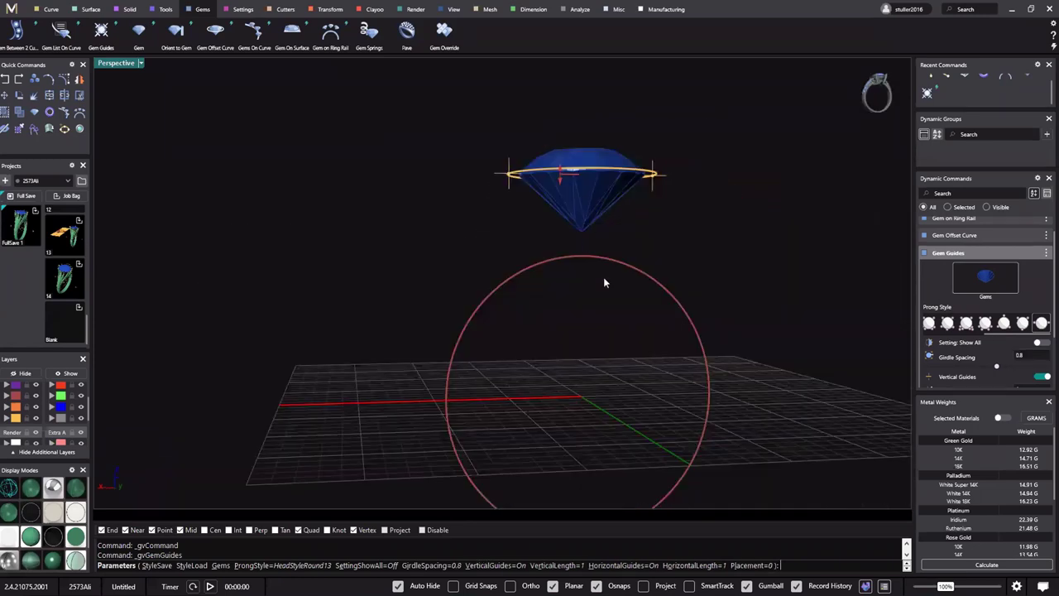
right_drag(604, 278, 643, 282)
right_click(490, 245)
right_drag(490, 245, 520, 238)
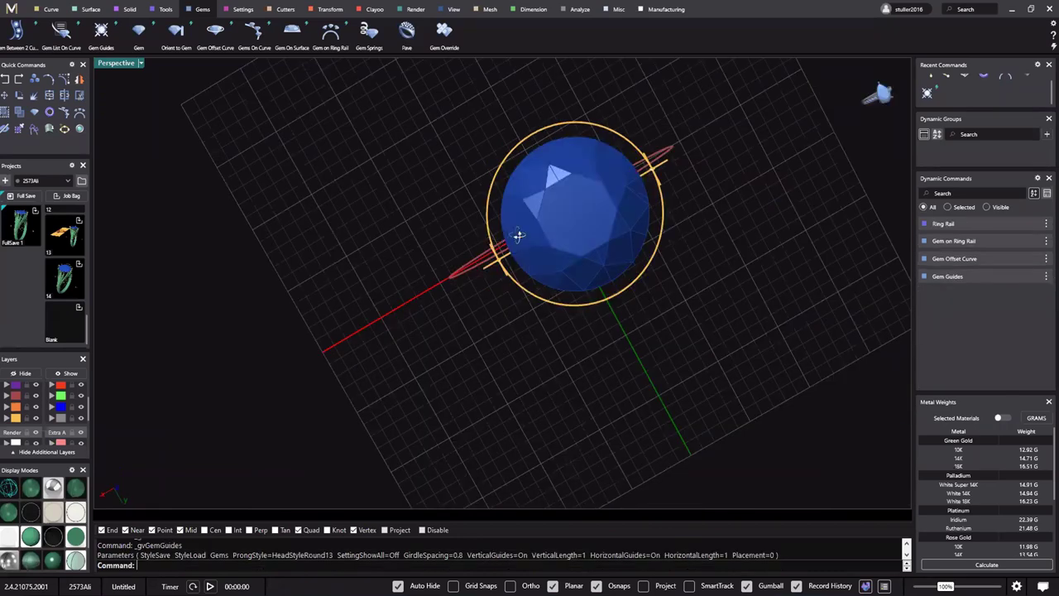
right_drag(601, 225, 563, 321)
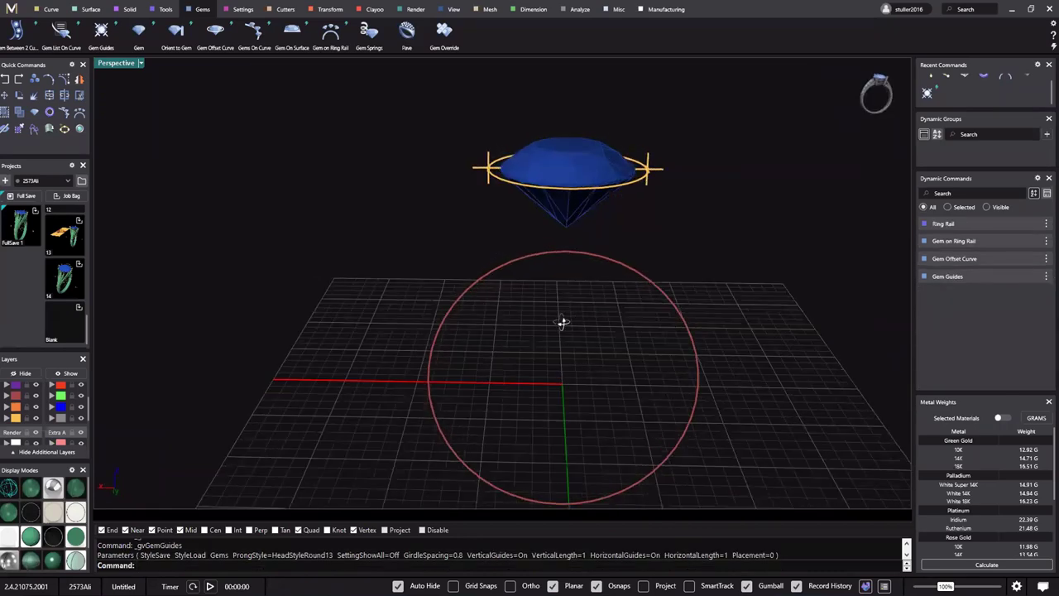
Try a second set of Gem Guides on the diamond with a placement of -5
scroll(510, 247, down, 3)
right_drag(510, 247, 551, 232)
scroll(575, 216, up, 3)
click(577, 216)
middle_click(579, 219)
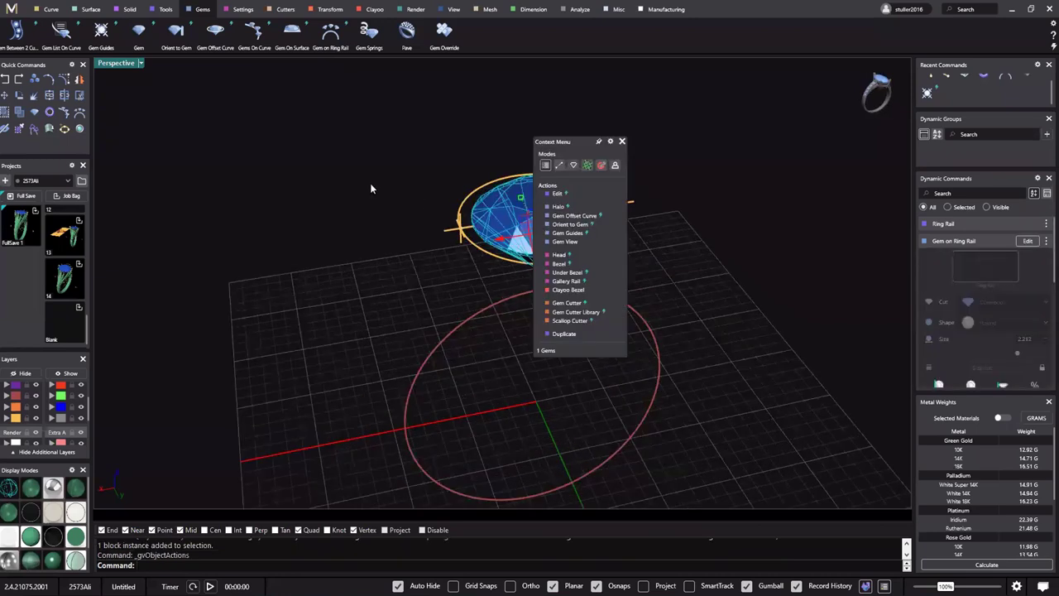
click(210, 152)
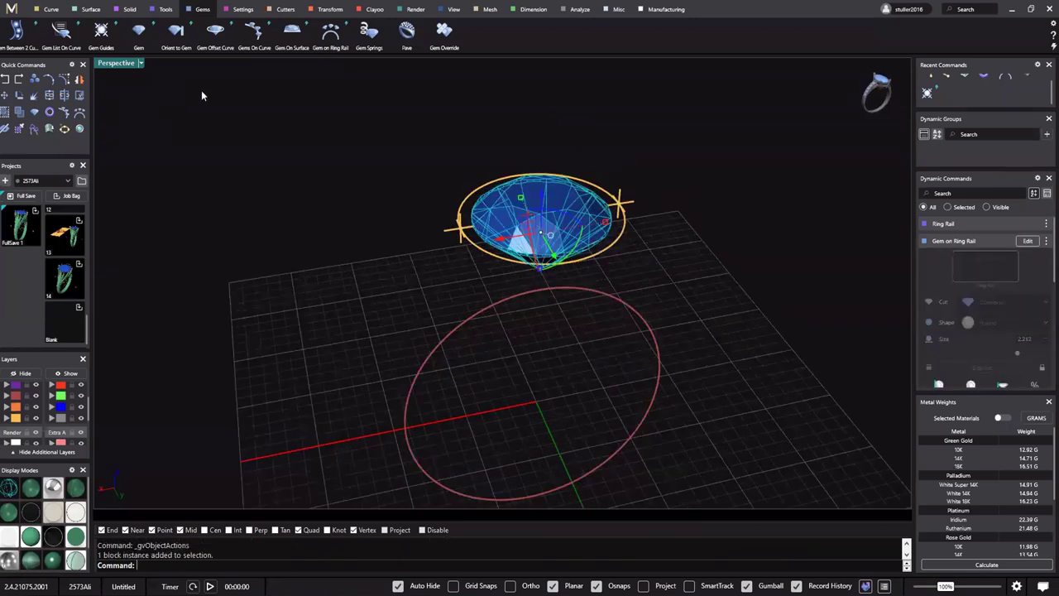
click(99, 38)
right_drag(553, 300, 520, 182)
scroll(552, 299, down, 3)
drag(522, 194, 515, 336)
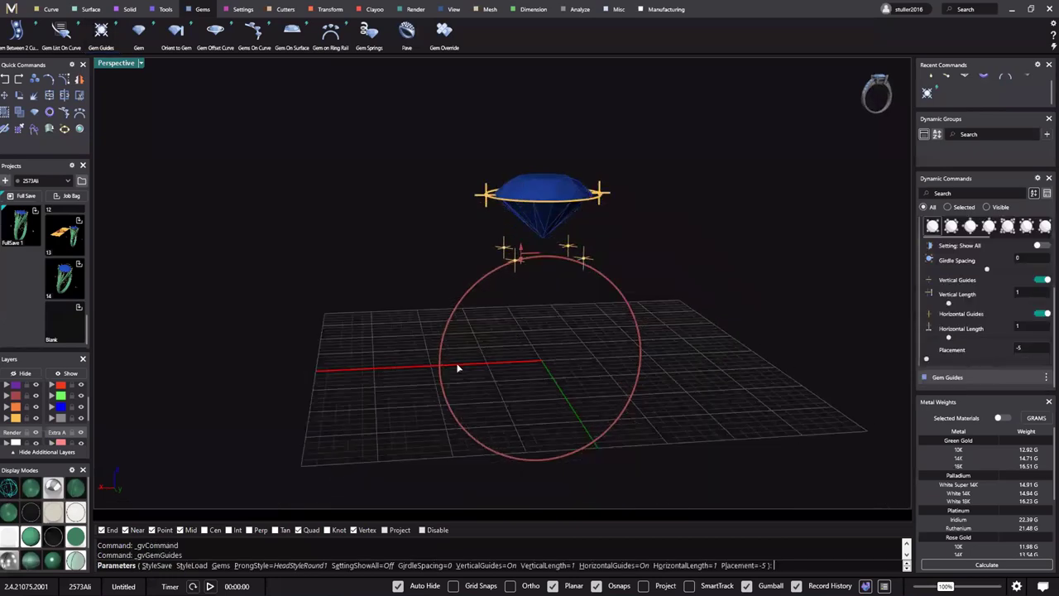
right_drag(473, 375, 523, 339)
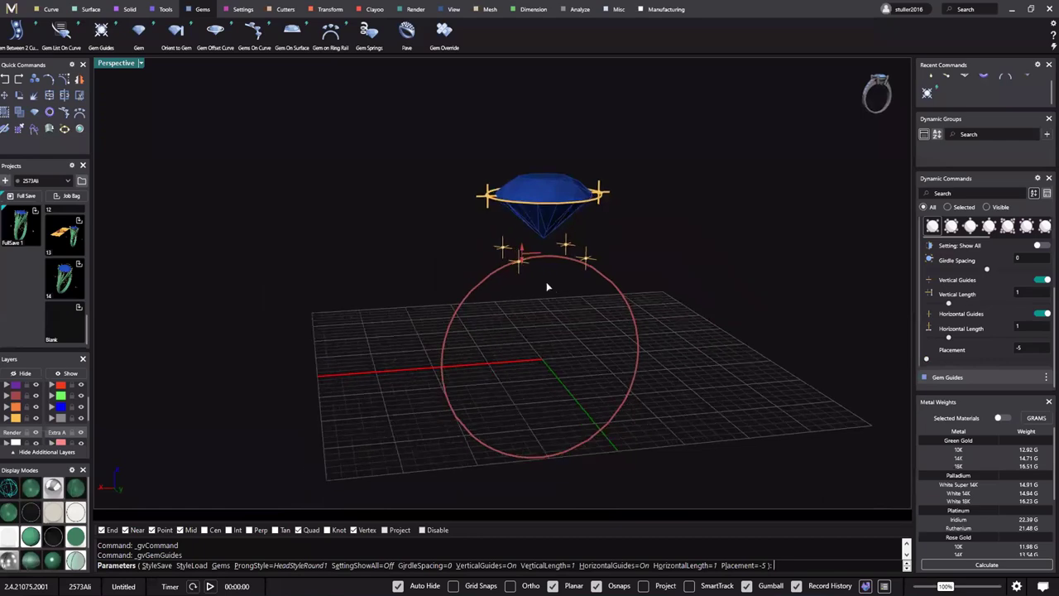
right_drag(547, 274, 530, 306)
click(111, 64)
right_click(368, 218)
Measure the vertical distance from the centre of the diamond's girdle to the ring's centre in the Front view
double_click(115, 63)
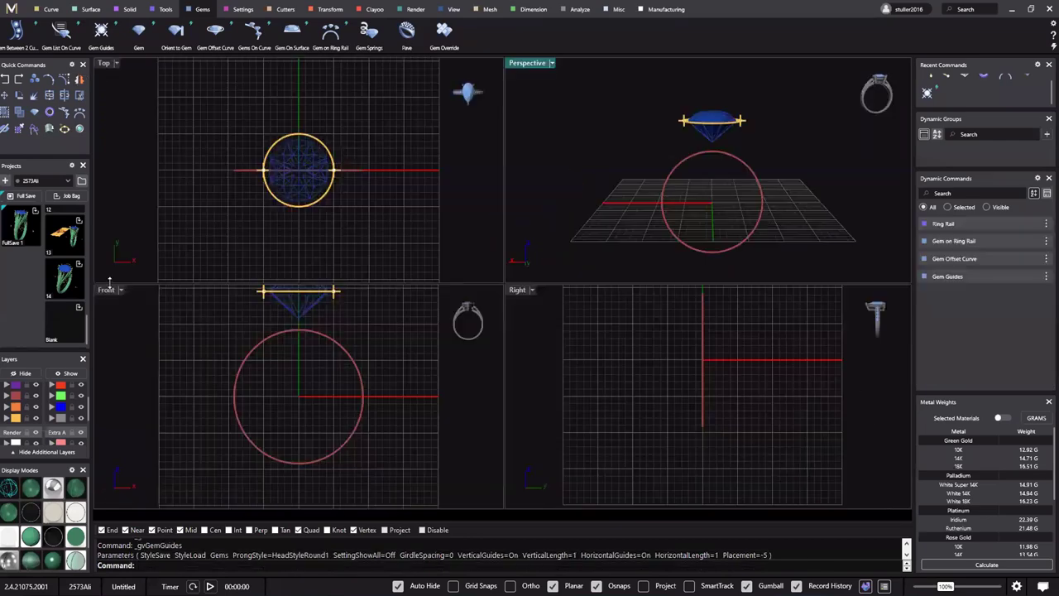
click(108, 290)
double_click(110, 290)
right_drag(558, 231, 591, 278)
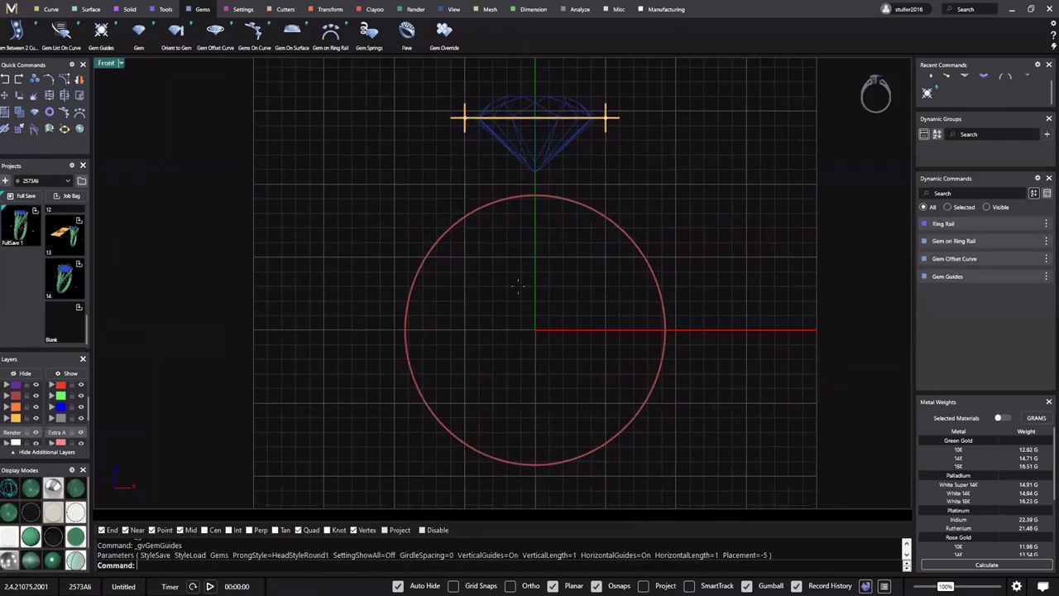
scroll(519, 281, up, 3)
text(x)
key(Return)
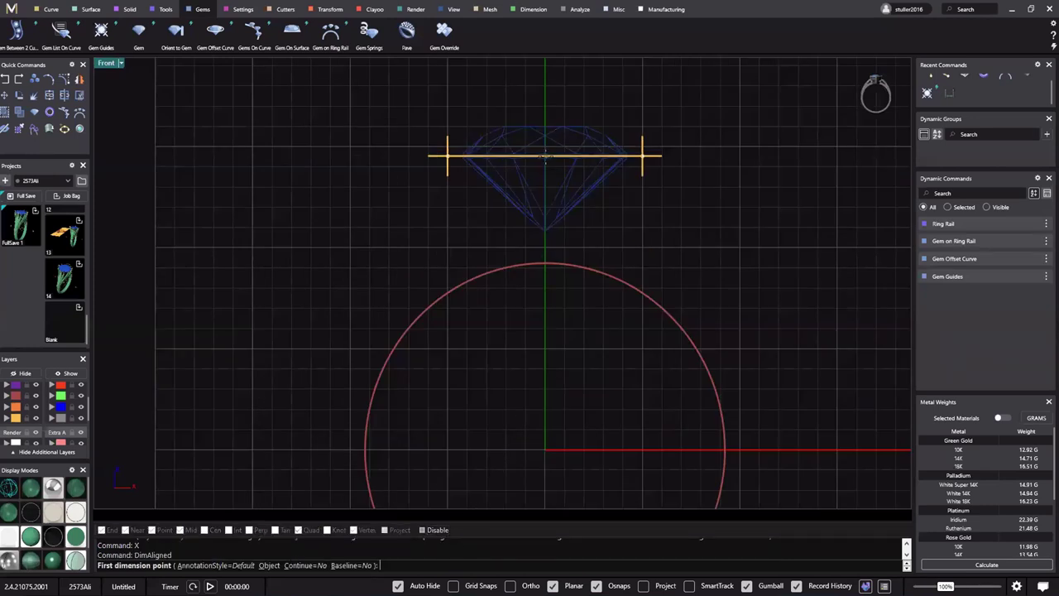
click(544, 154)
scroll(572, 336, down, 2)
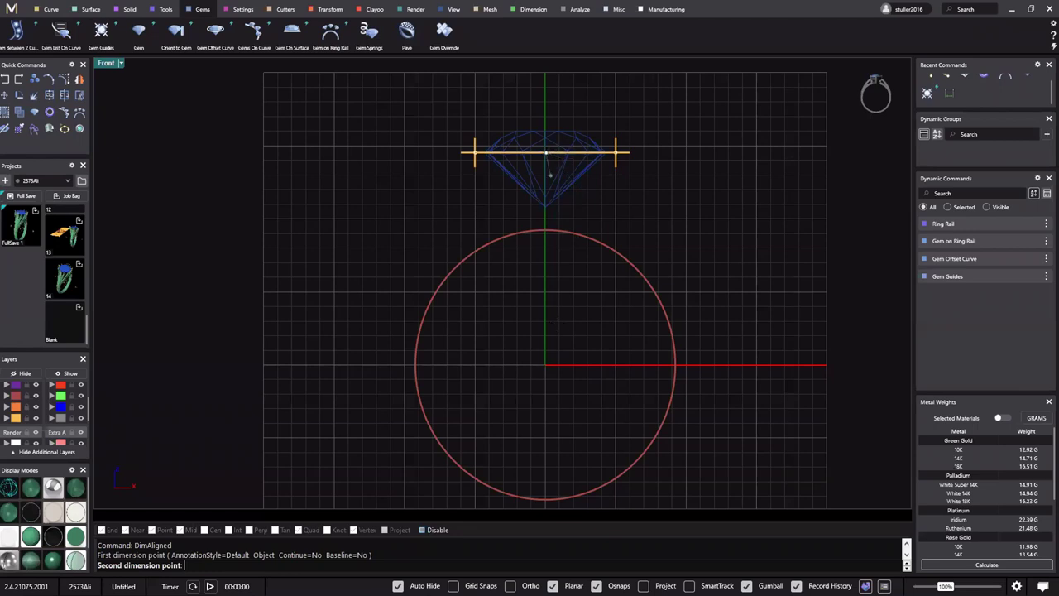
click(565, 365)
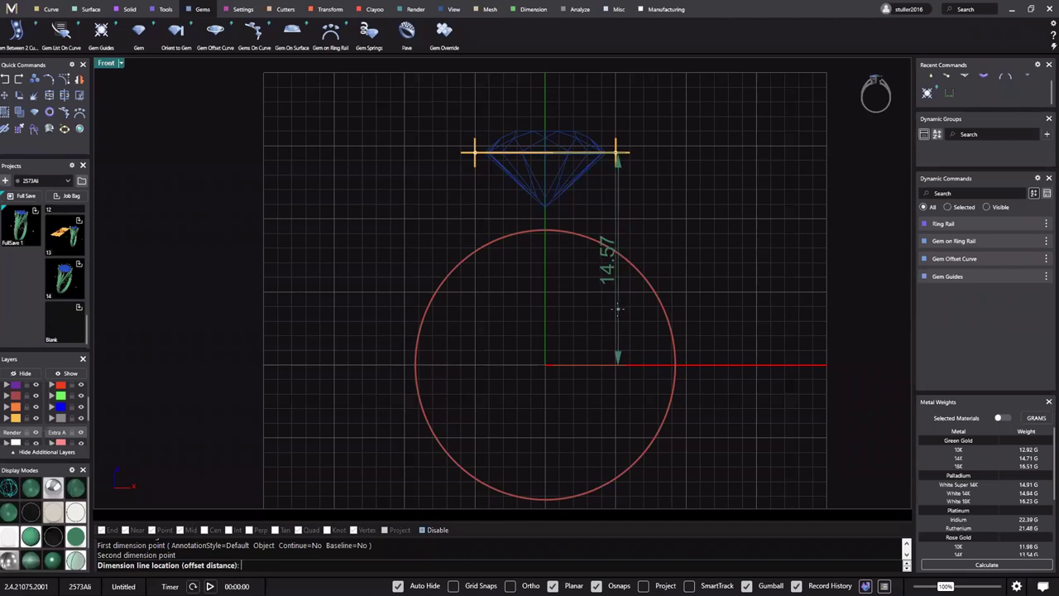
key(Escape)
right_drag(626, 186, 639, 195)
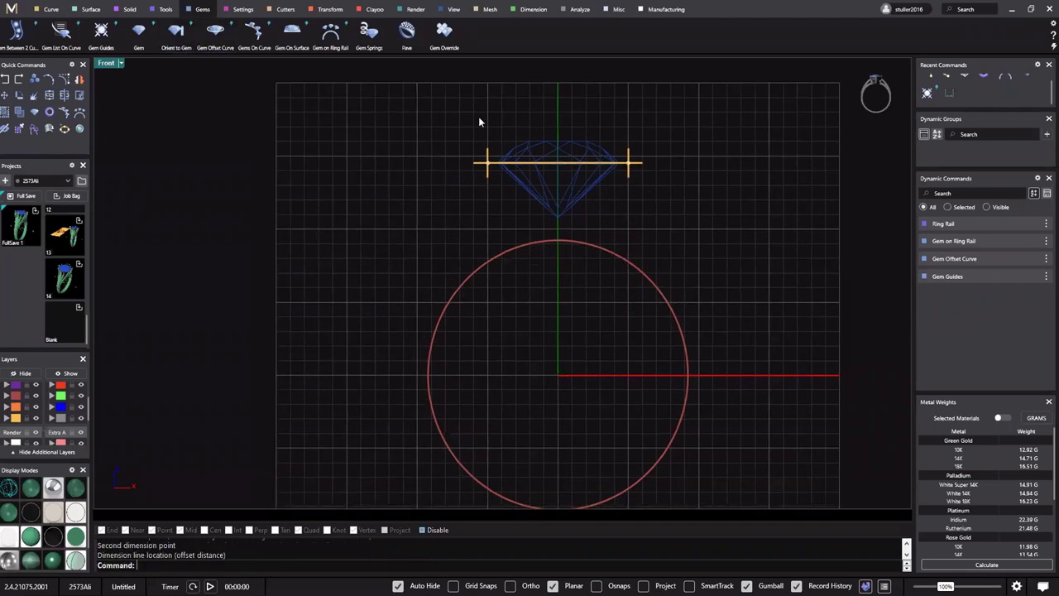
Try new Gem Guides on the diamond with a girdle spacing of -14.57
click(536, 144)
key(F6)
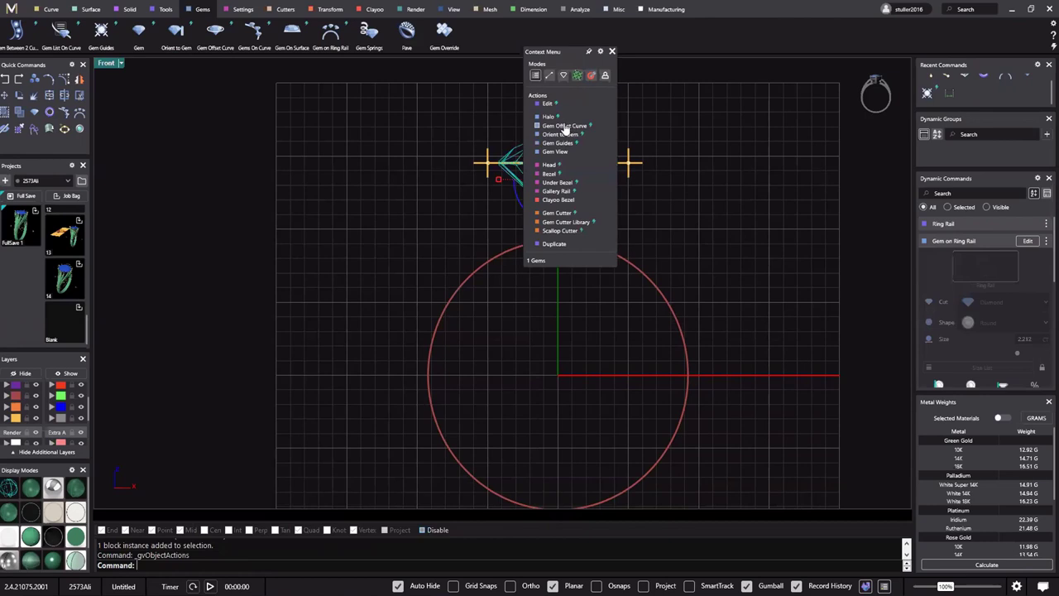
right_drag(591, 285, 568, 278)
right_drag(565, 229, 562, 231)
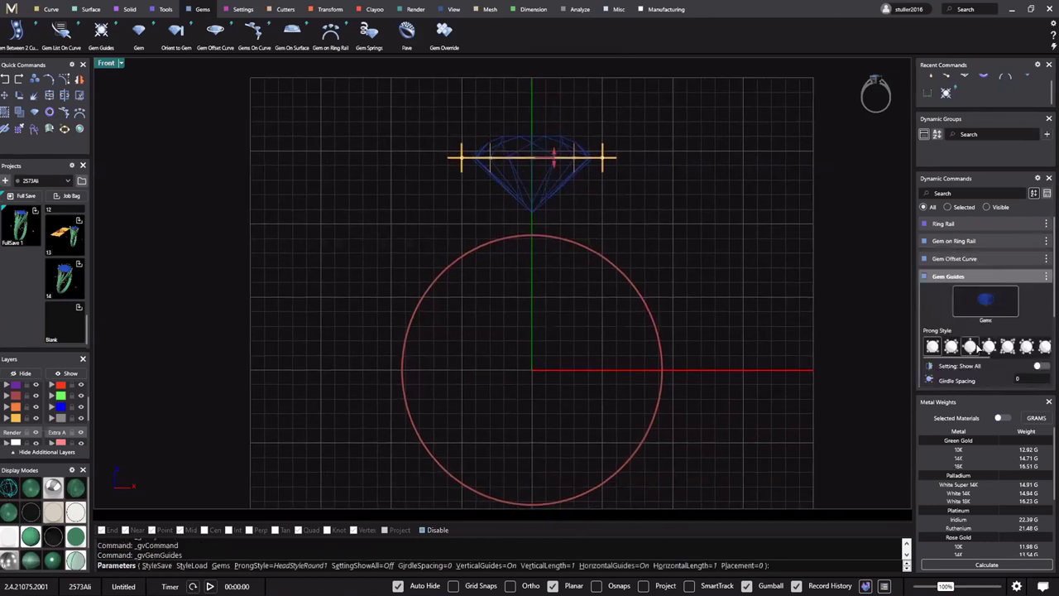
scroll(989, 372, down, 2)
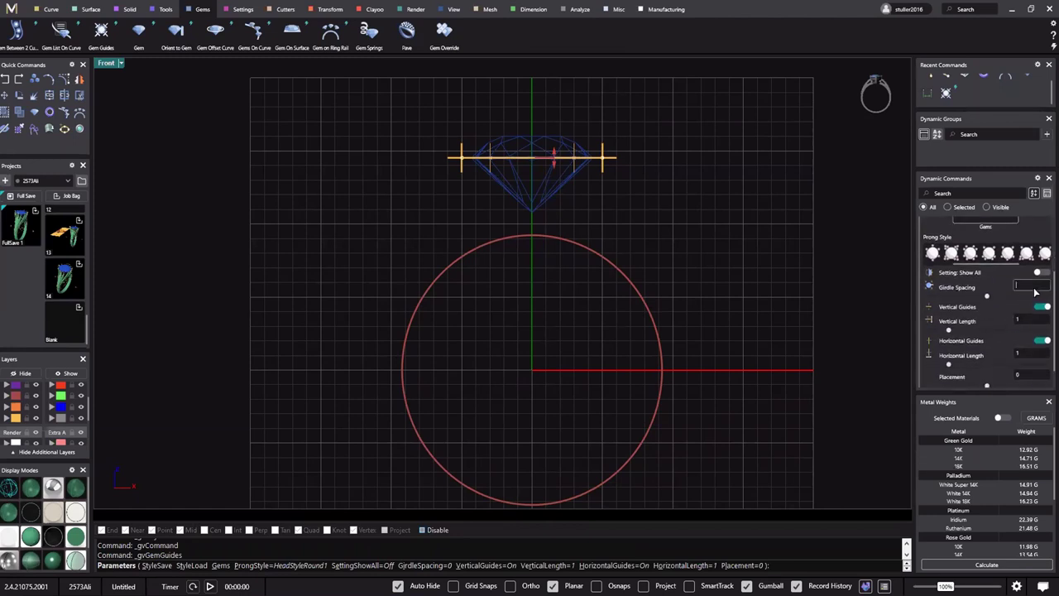
text(7)
key(Return)
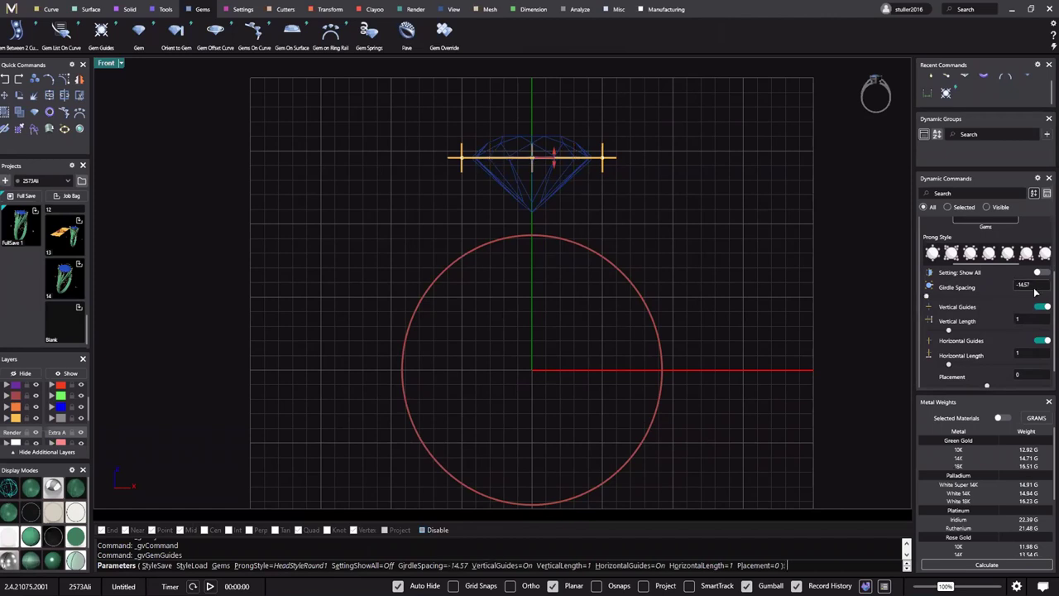
right_click(508, 211)
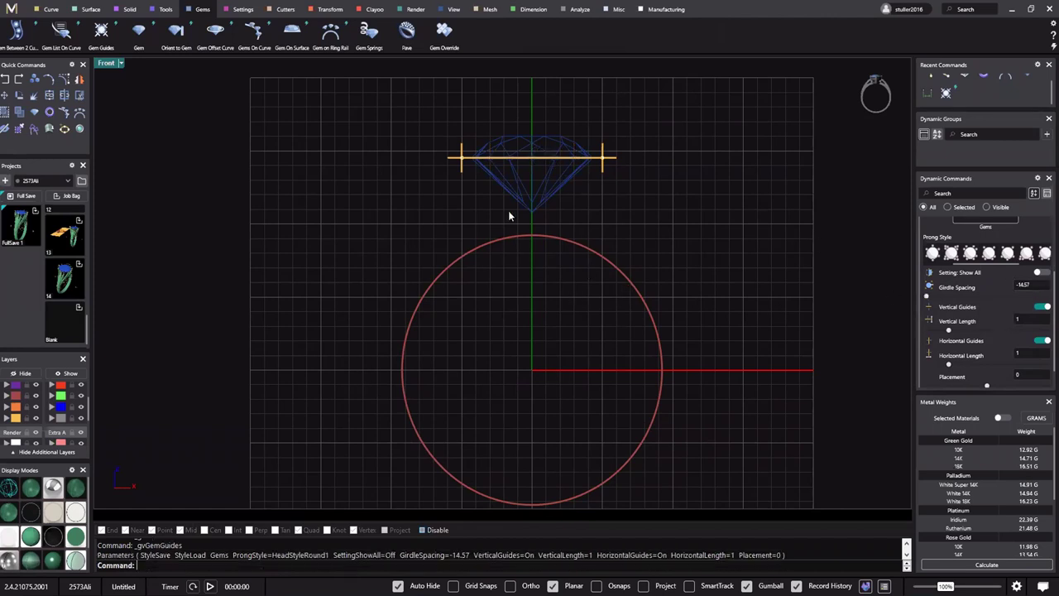
right_drag(141, 89, 148, 124)
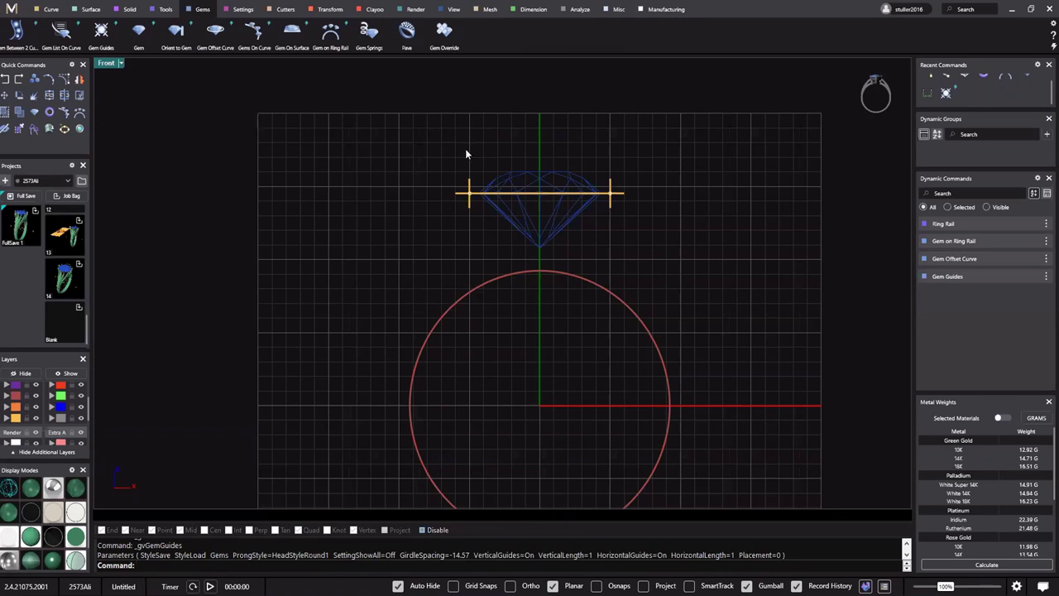
key(ctrl+m)
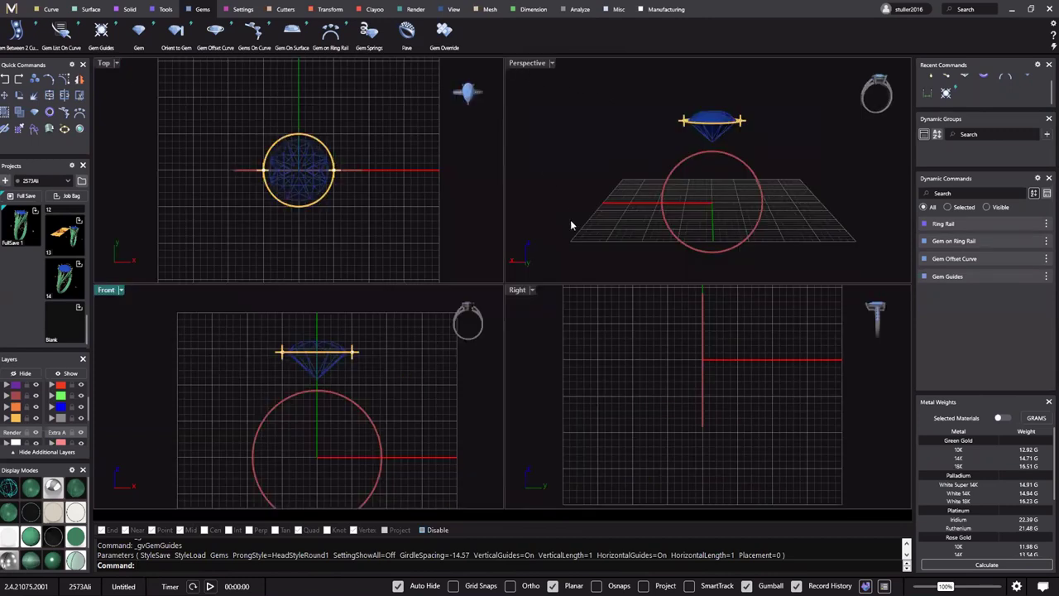
double_click(526, 184)
right_drag(570, 166, 568, 176)
double_click(568, 177)
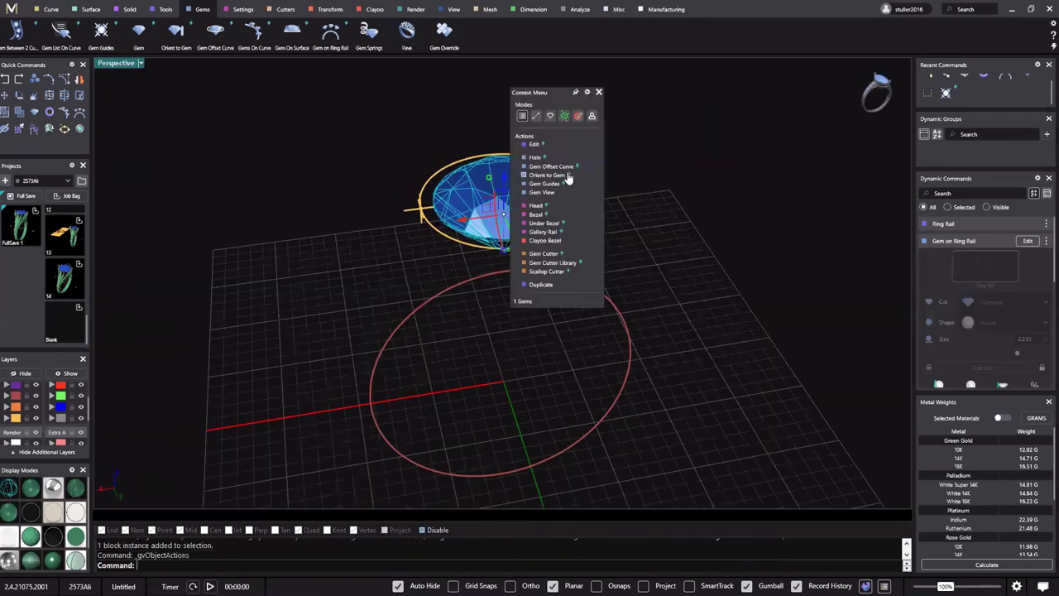
click(553, 169)
right_click(552, 258)
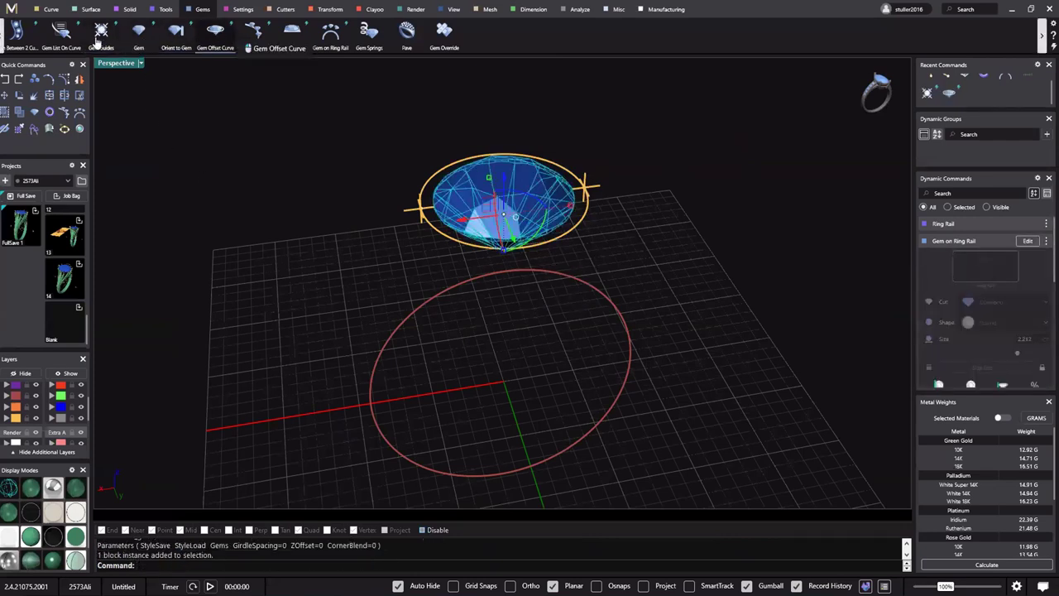
Create new Gem Guides on the diamond with a placement of -14.57
right_drag(500, 255, 487, 187)
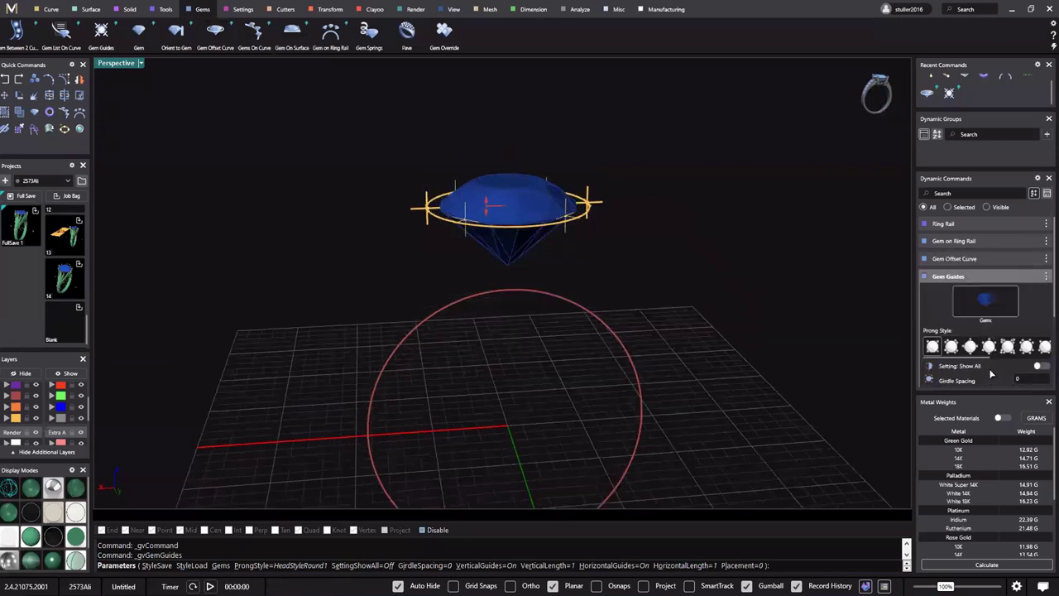
scroll(989, 371, down, 3)
click(1031, 354)
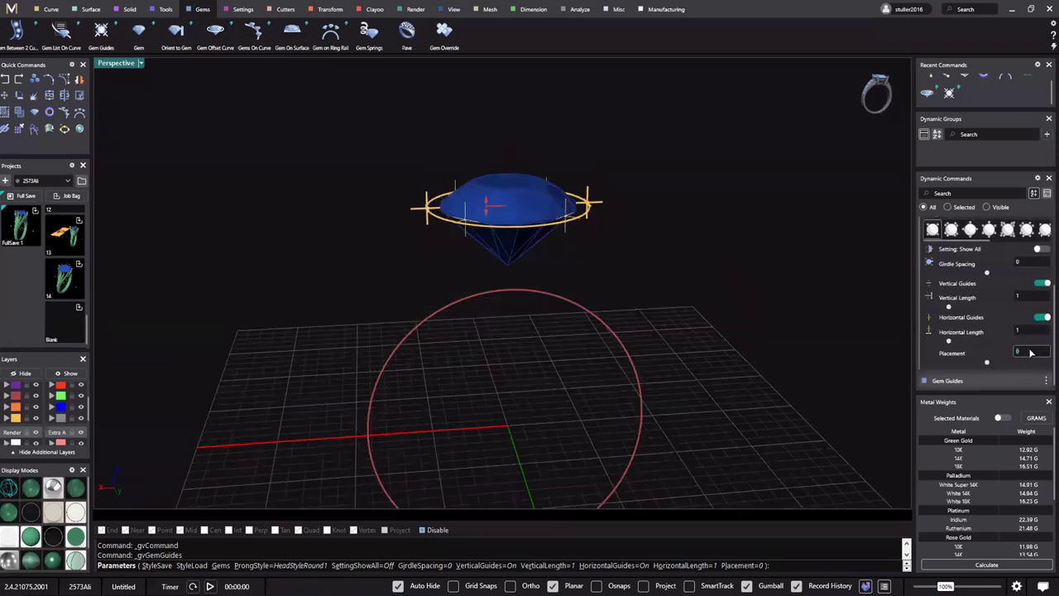
text(-14.57)
key(Return)
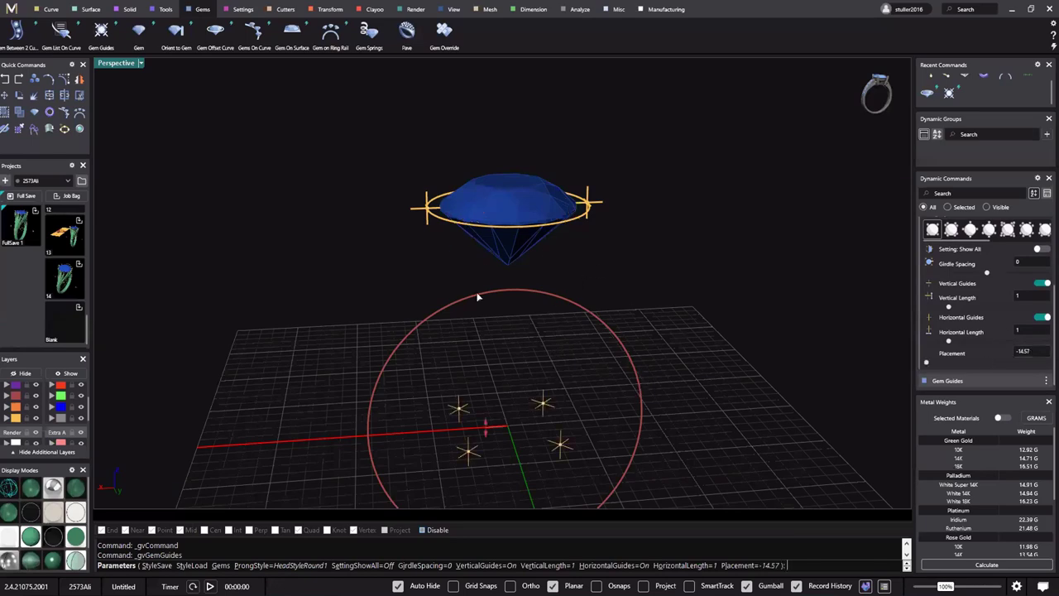
shift+right_drag(520, 371, 510, 343)
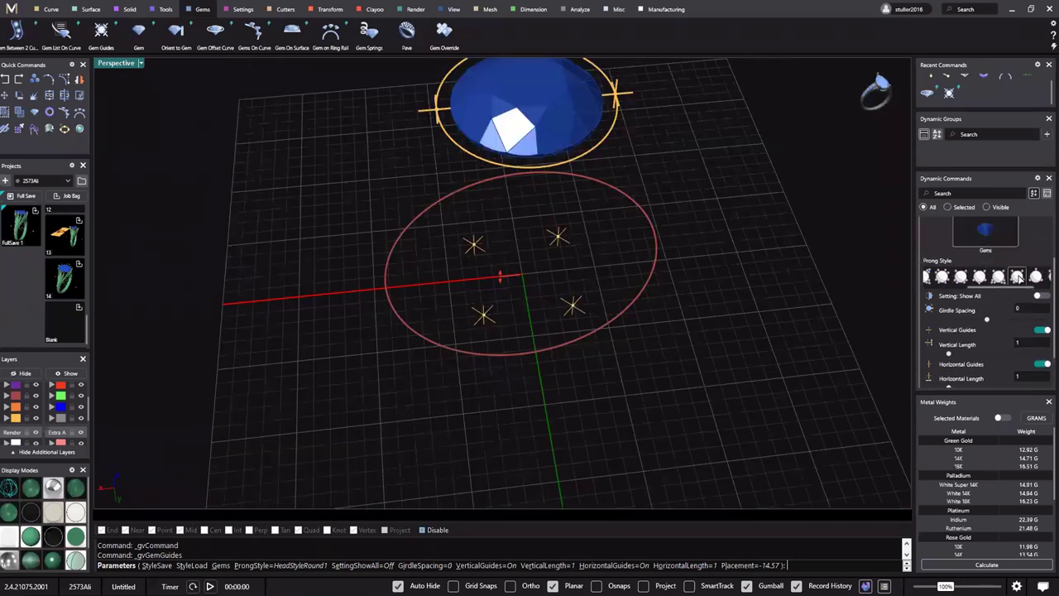
Set the new Gem Guides to the two-prong style HeadStyleRound13, with guides on opposite sides of the ring's centre
scroll(1022, 279, down, 3)
click(1041, 277)
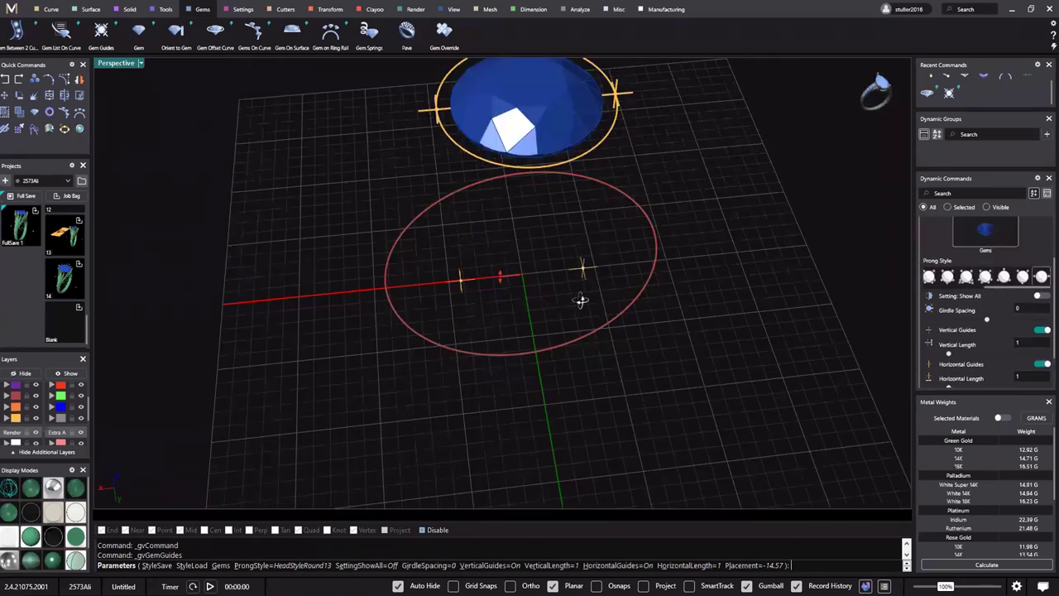
right_drag(580, 300, 577, 291)
right_drag(461, 312, 515, 294)
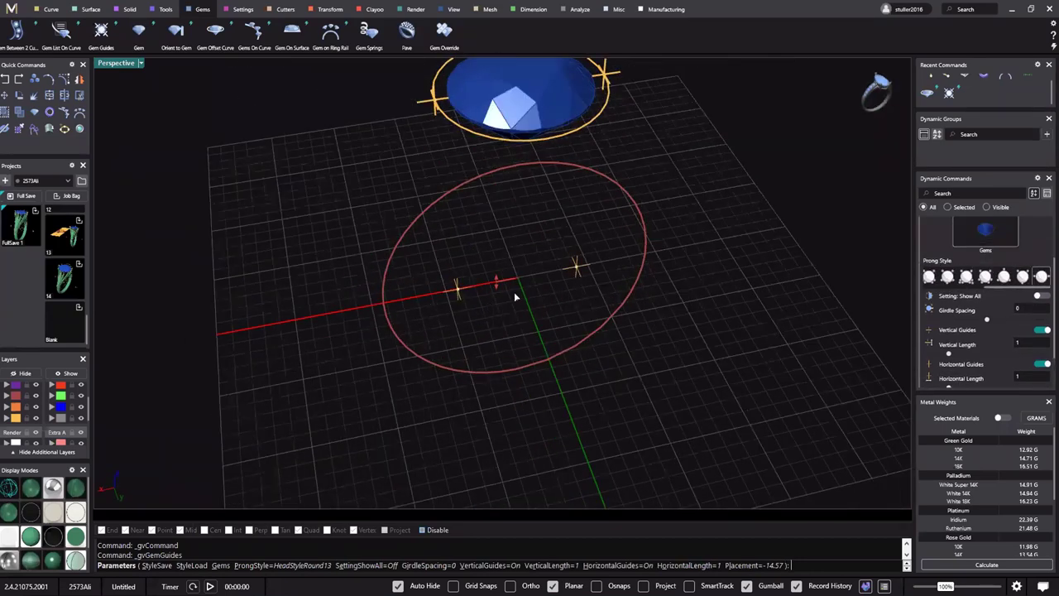
right_drag(385, 300, 401, 292)
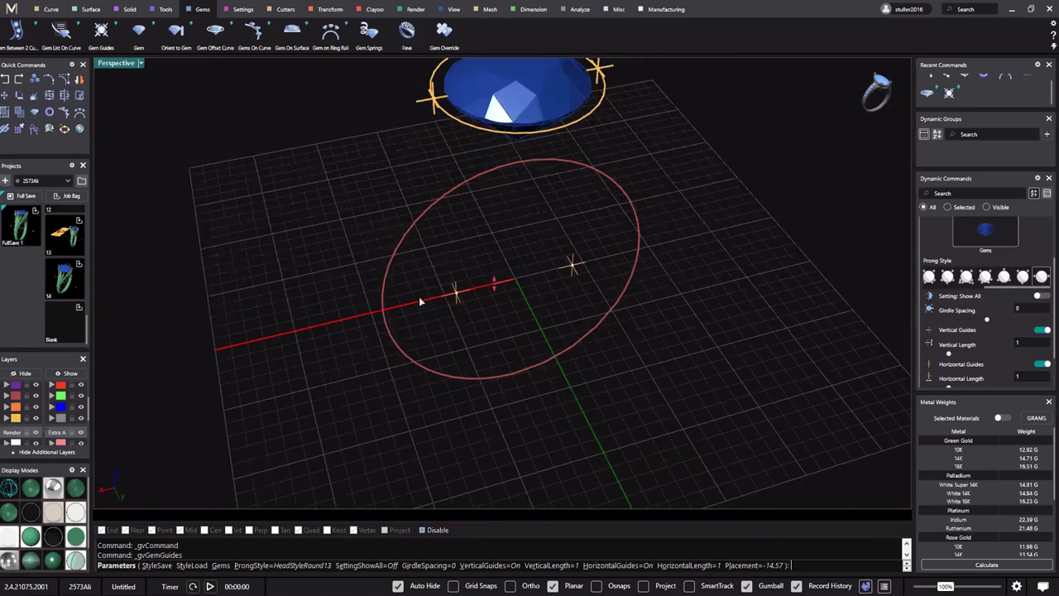
shift+right_drag(445, 178, 473, 168)
scroll(465, 176, down, 2)
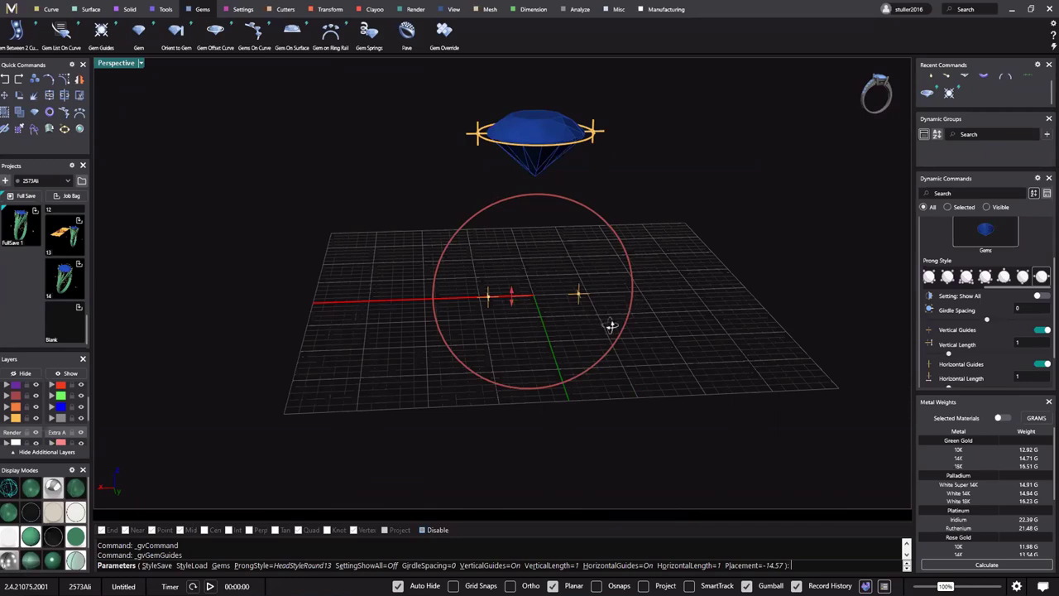
mouse_move(610, 325)
right_down()
mouse_move(653, 403)
mouse_move(655, 354)
mouse_move(626, 336)
mouse_move(594, 337)
right_up()
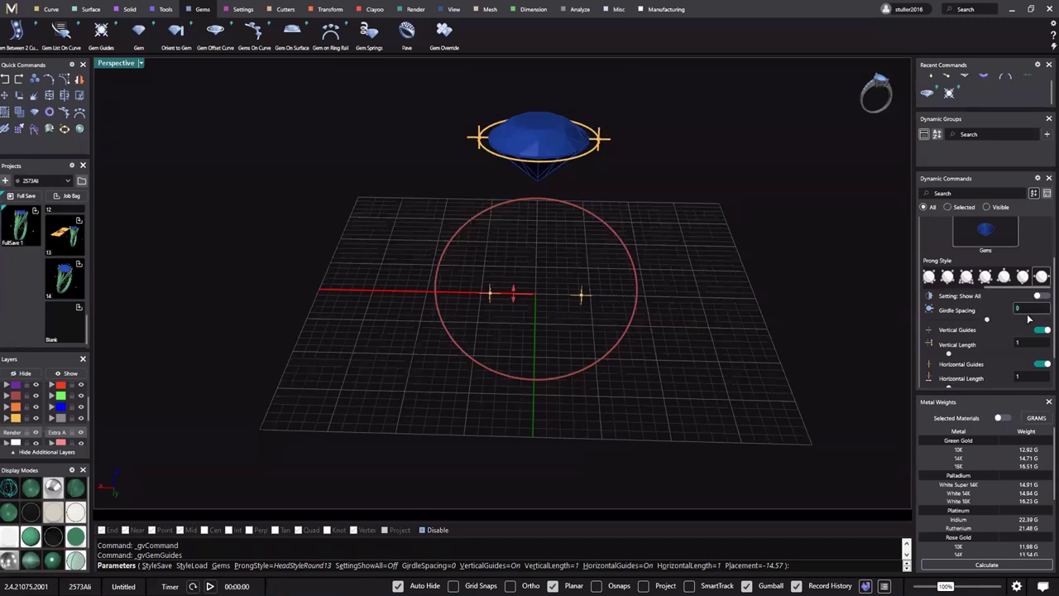
Try girdle spacings of 10 and 6 for the two guides level with the ring's centre
key(Return)
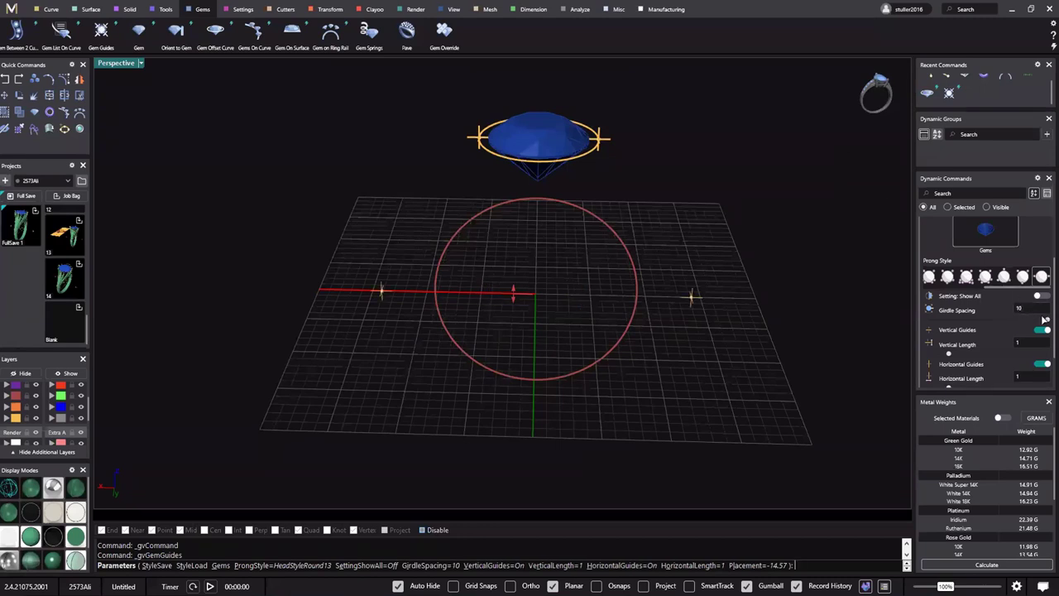
click(1031, 309)
key(Return)
right_drag(423, 326, 511, 292)
scroll(420, 299, up, 3)
Set the girdle spacing of the two guides to 7 and finish the Gem Guides
click(1024, 311)
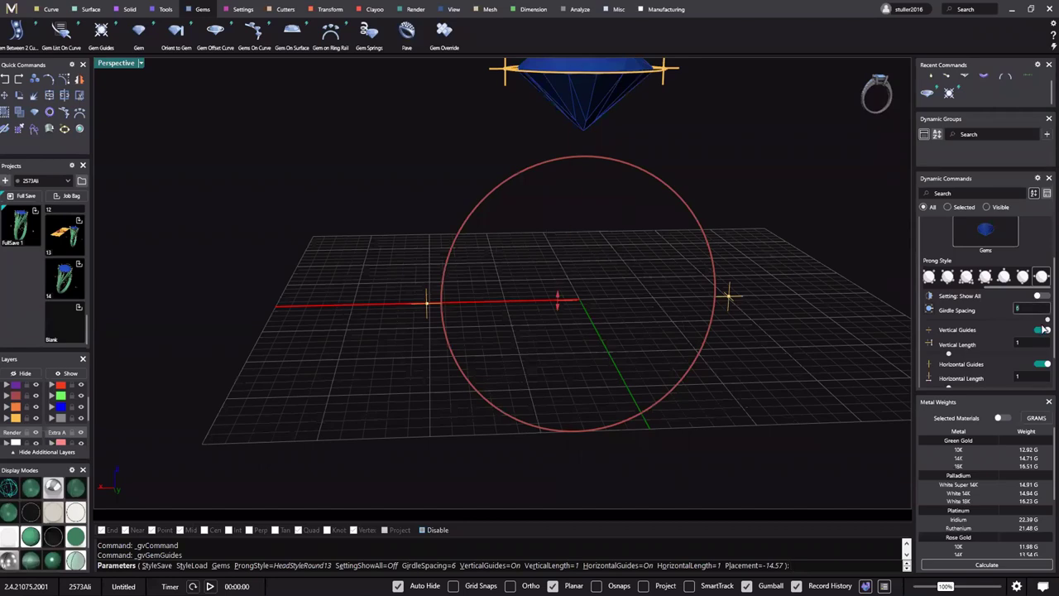
text(7)
key(Return)
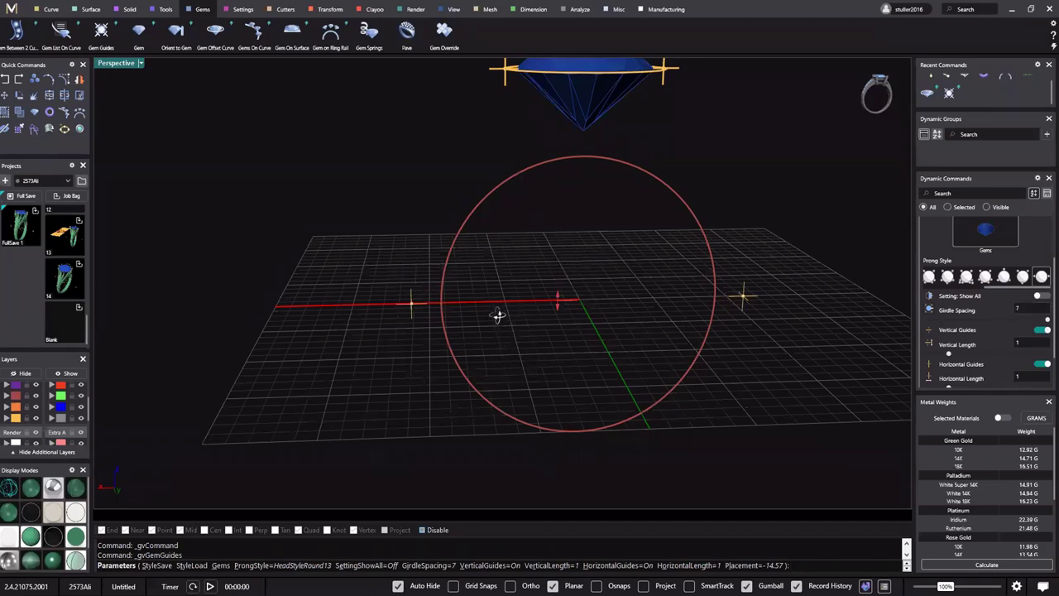
scroll(610, 302, down, 6)
right_click(611, 301)
right_drag(499, 316, 546, 217)
scroll(492, 300, up, 6)
scroll(497, 172, up, 4)
Edit the Gem Guides around the diamond's girdle to use the four-prong style HeadStyleRound3, and finish the edit
click(502, 164)
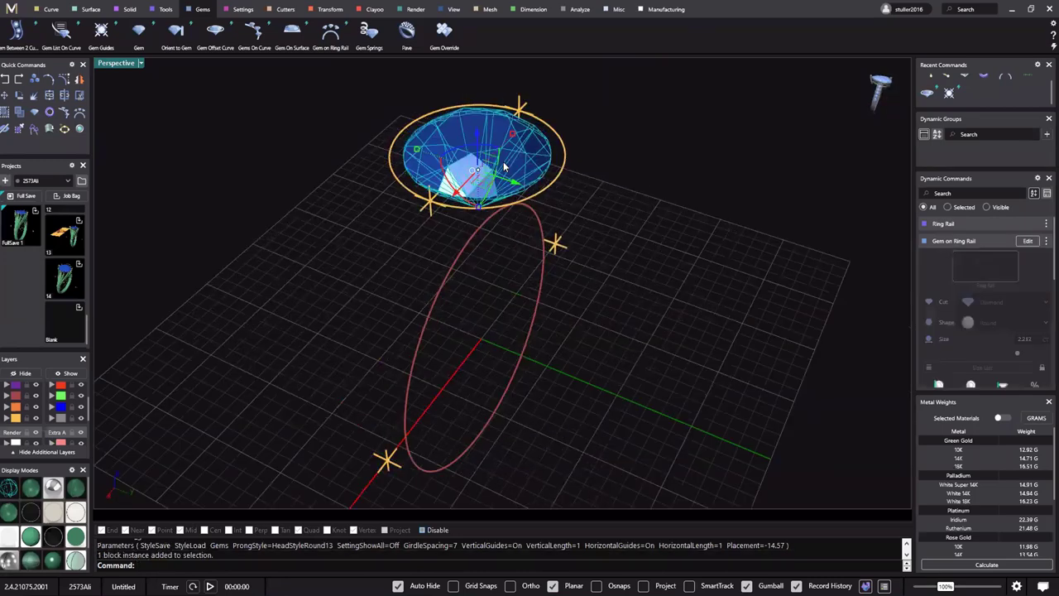
middle_click(500, 163)
click(432, 212)
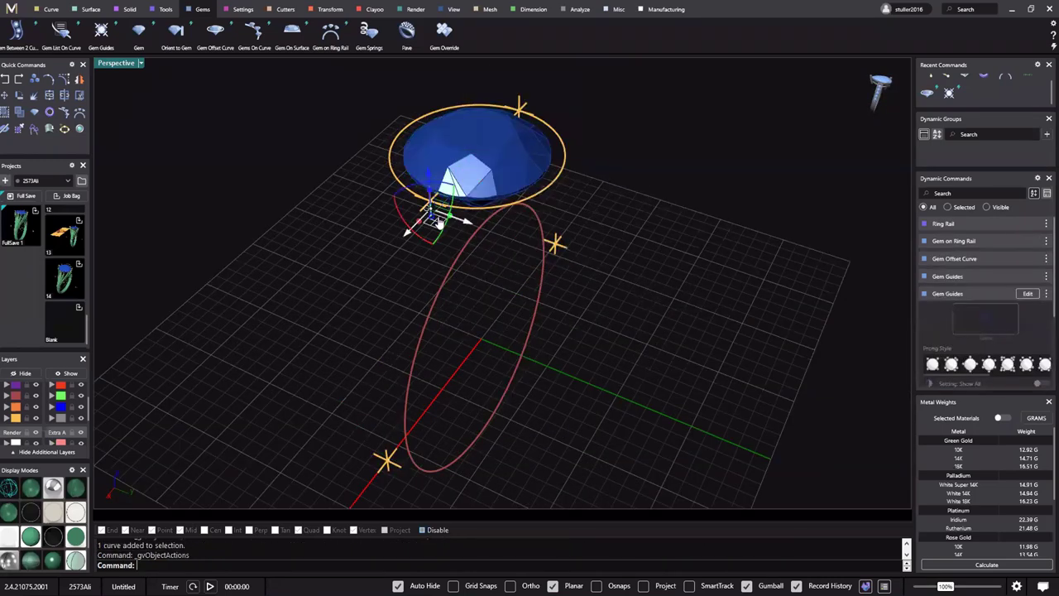
middle_click(435, 217)
click(448, 177)
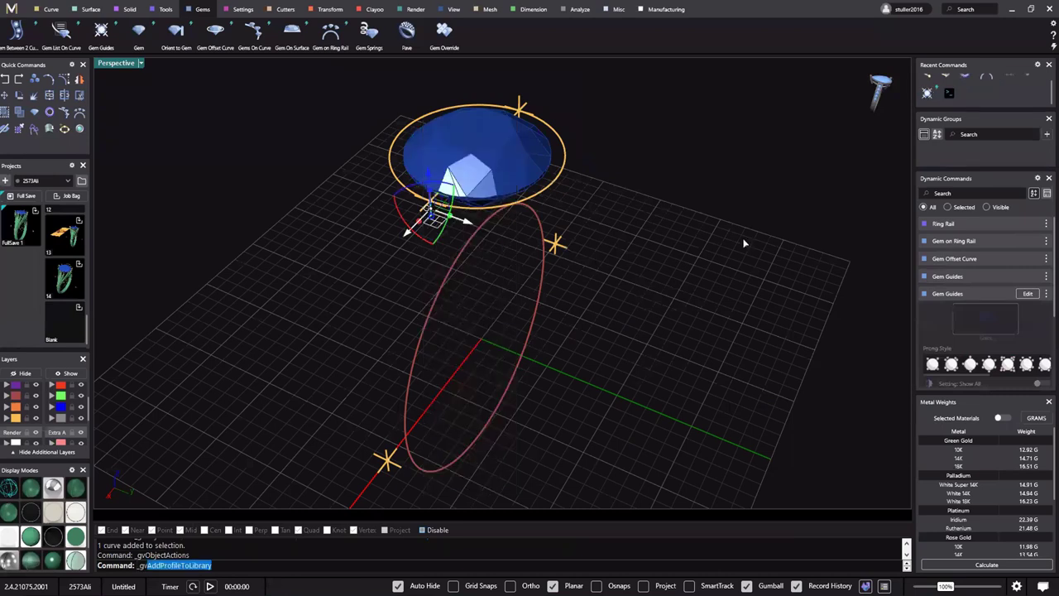
click(972, 343)
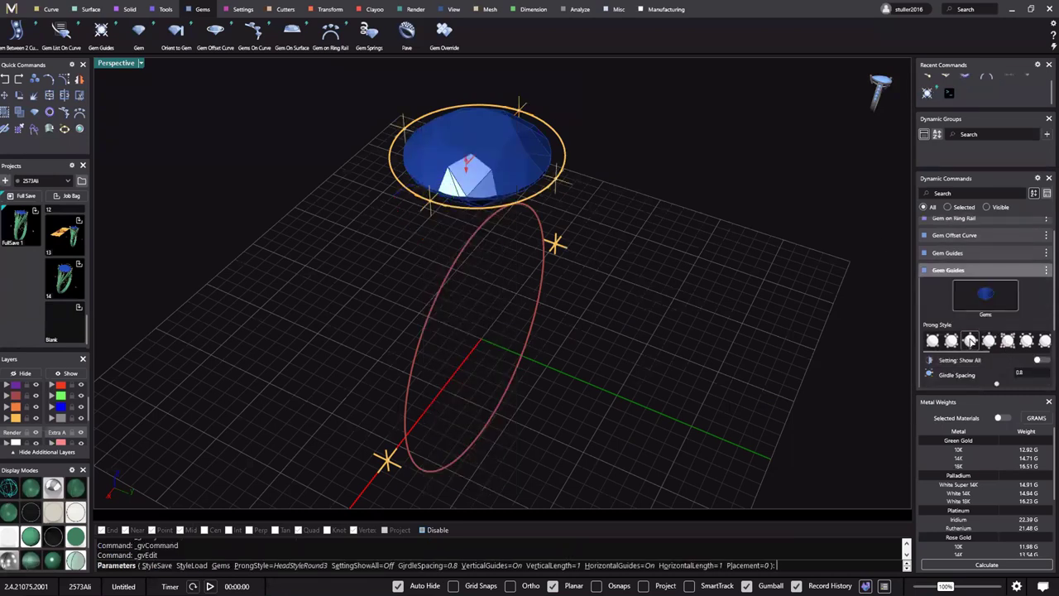
right_drag(542, 222, 533, 217)
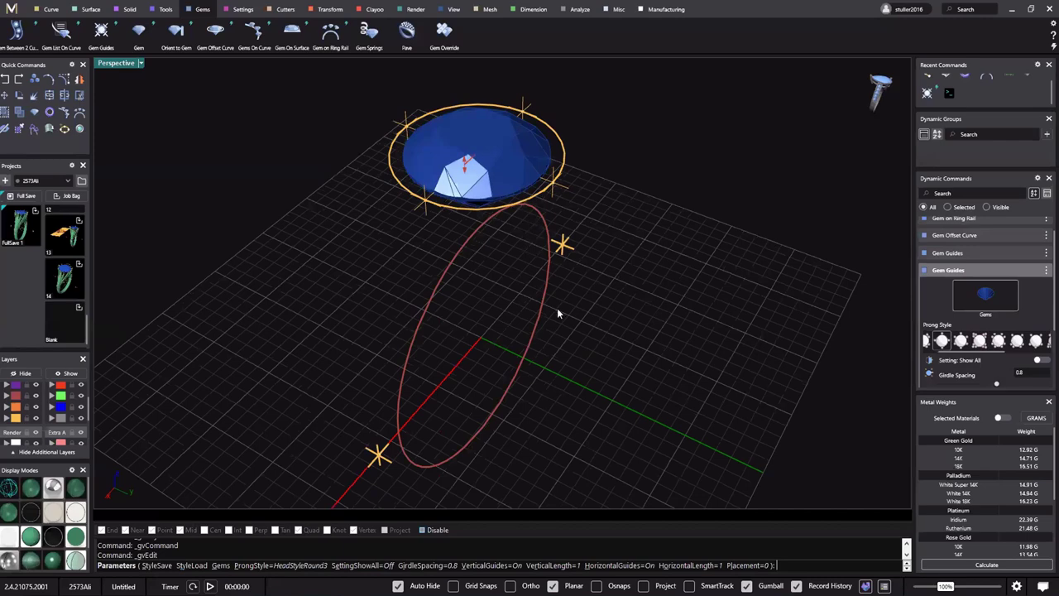
right_drag(557, 309, 522, 293)
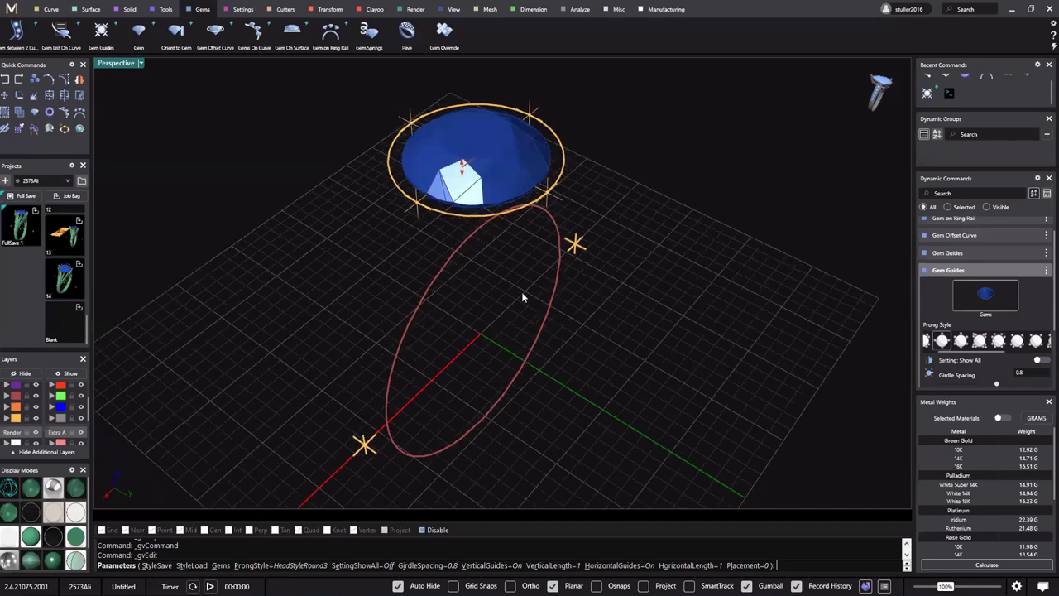
right_click(510, 213)
right_drag(511, 212, 508, 173)
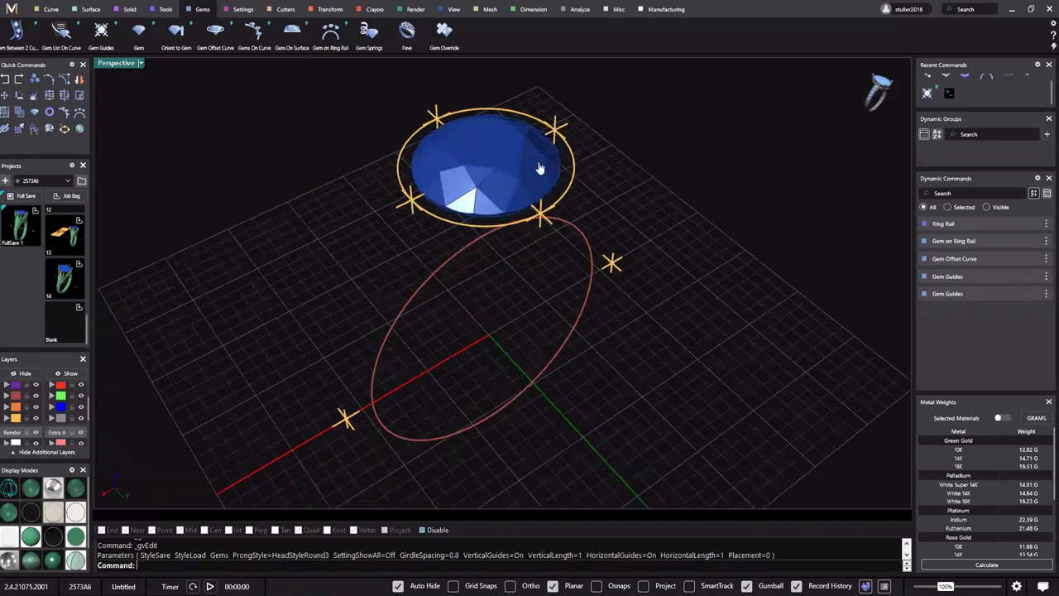
Create another set of Gem Guides on the diamond with a placement of -14.57
key(F6)
click(502, 172)
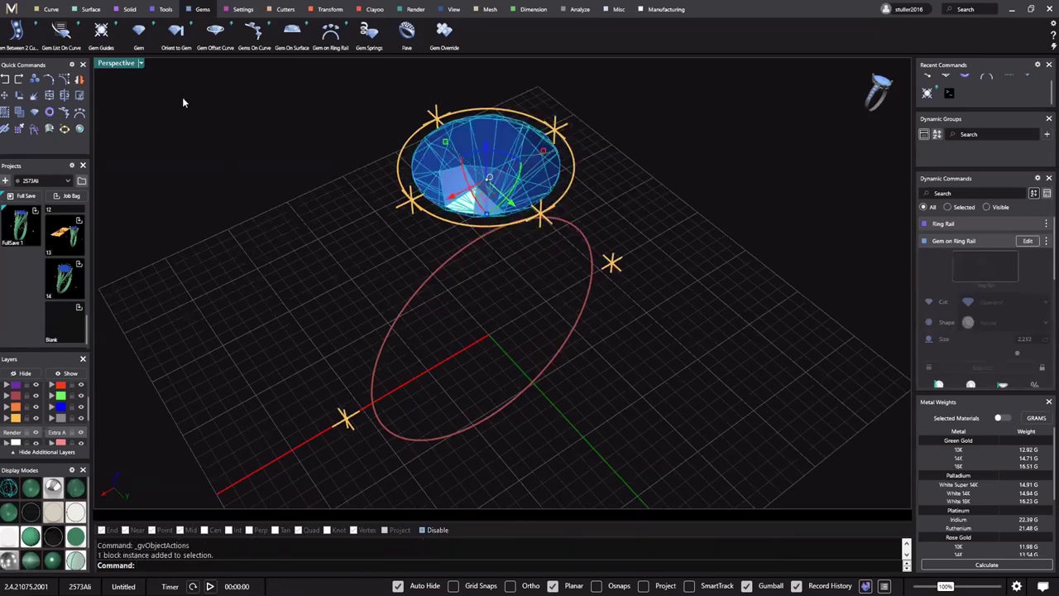
click(104, 44)
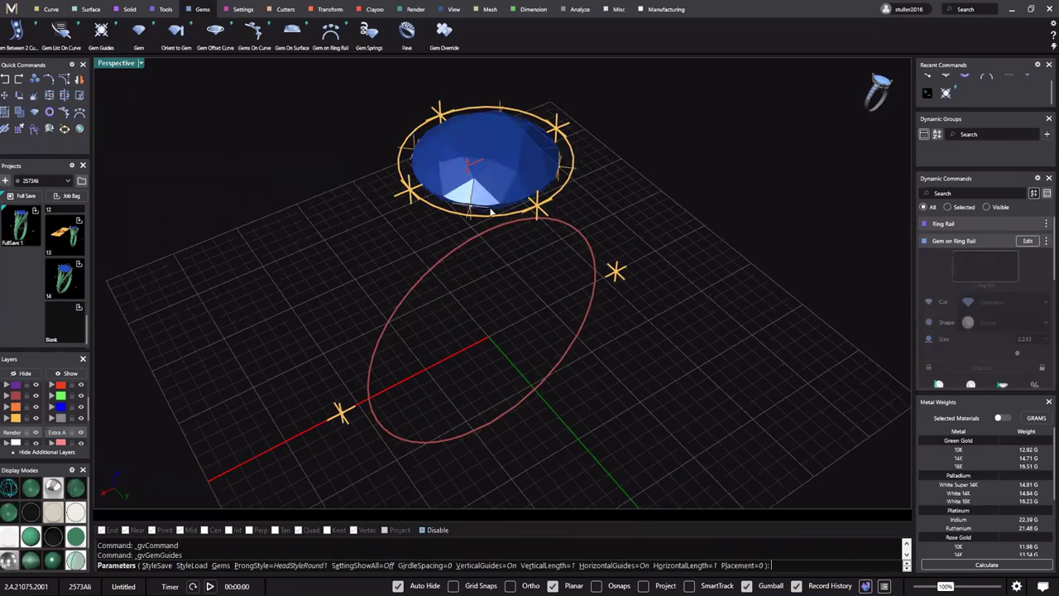
right_drag(159, 136, 160, 85)
shift+right_drag(504, 170, 530, 208)
drag(491, 167, 495, 258)
click(1029, 333)
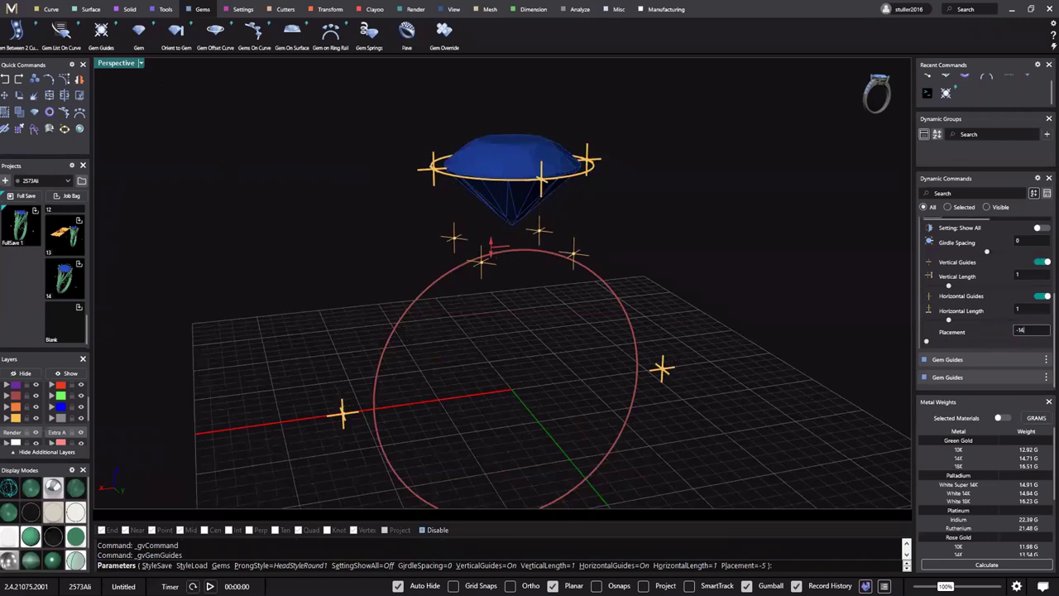
text(-14.57)
key(Return)
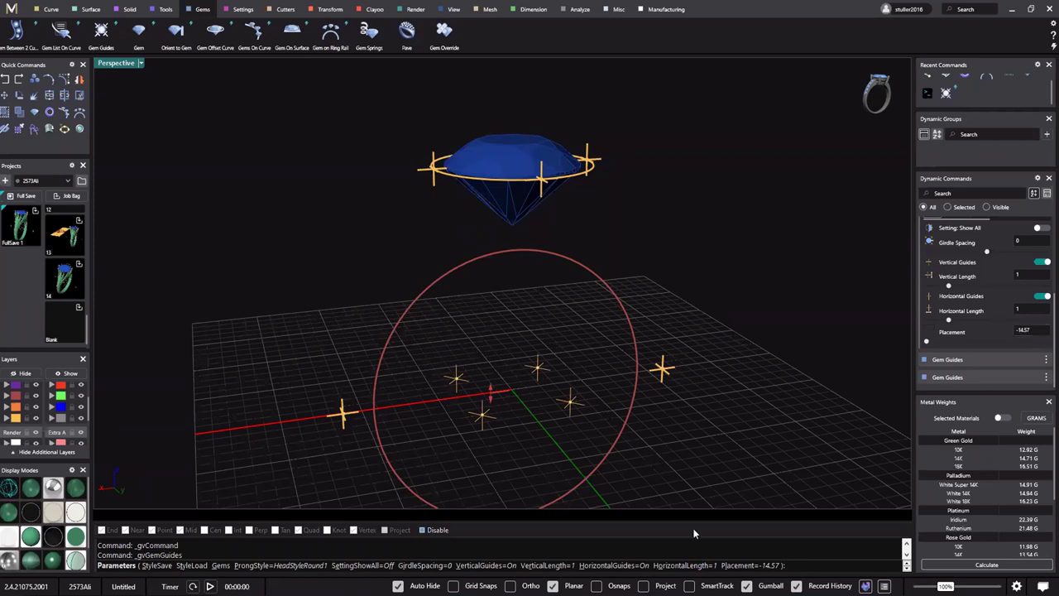
Set the prong style of the newest Gem Guides to HeadStyleRound3, with four guides aligned to the ring's axes
right_drag(503, 364, 502, 415)
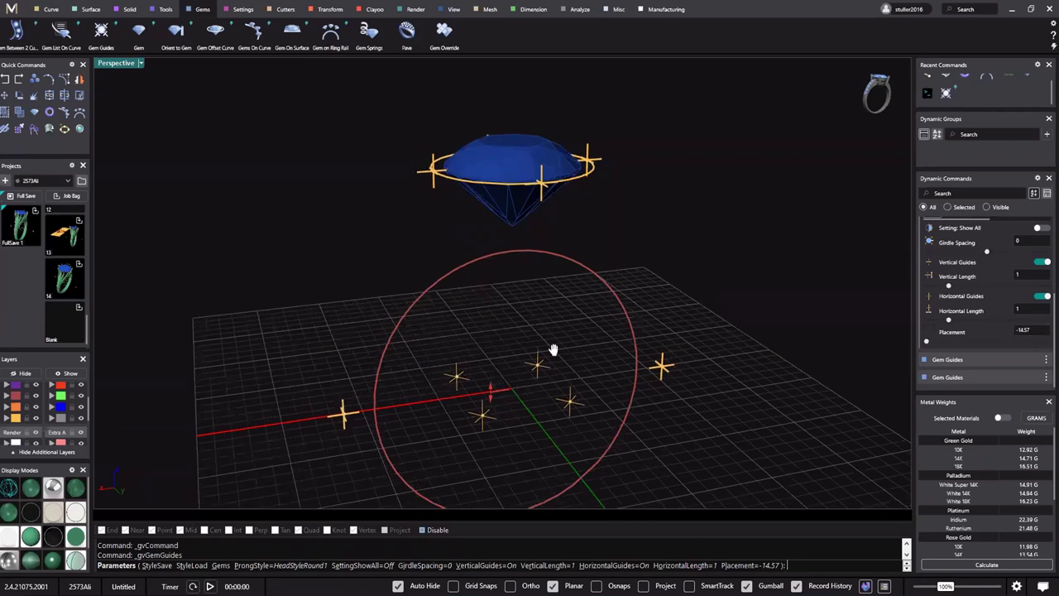
mouse_move(578, 362)
right_down()
mouse_move(566, 356)
mouse_move(575, 383)
right_up()
scroll(630, 400, down, 3)
right_drag(631, 400, 525, 306)
scroll(519, 304, up, 3)
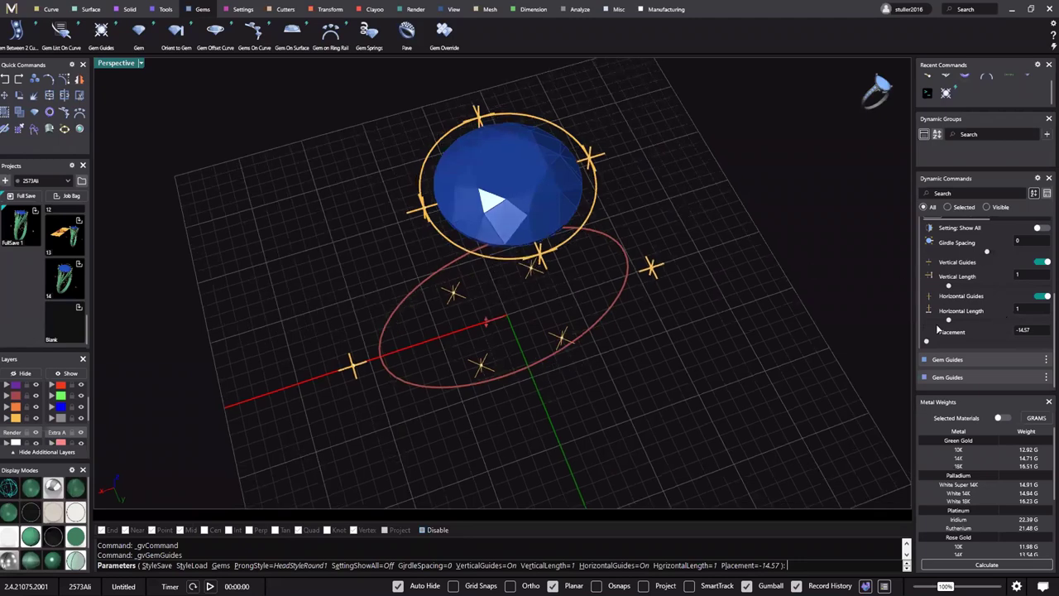
right_drag(518, 195, 476, 263)
scroll(1026, 329, up, 4)
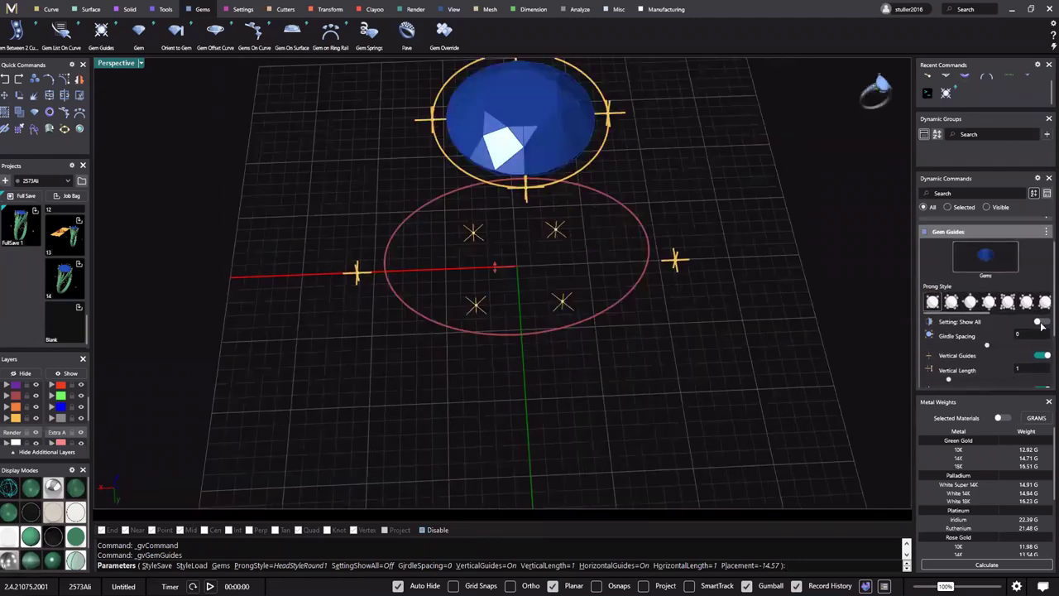
click(971, 302)
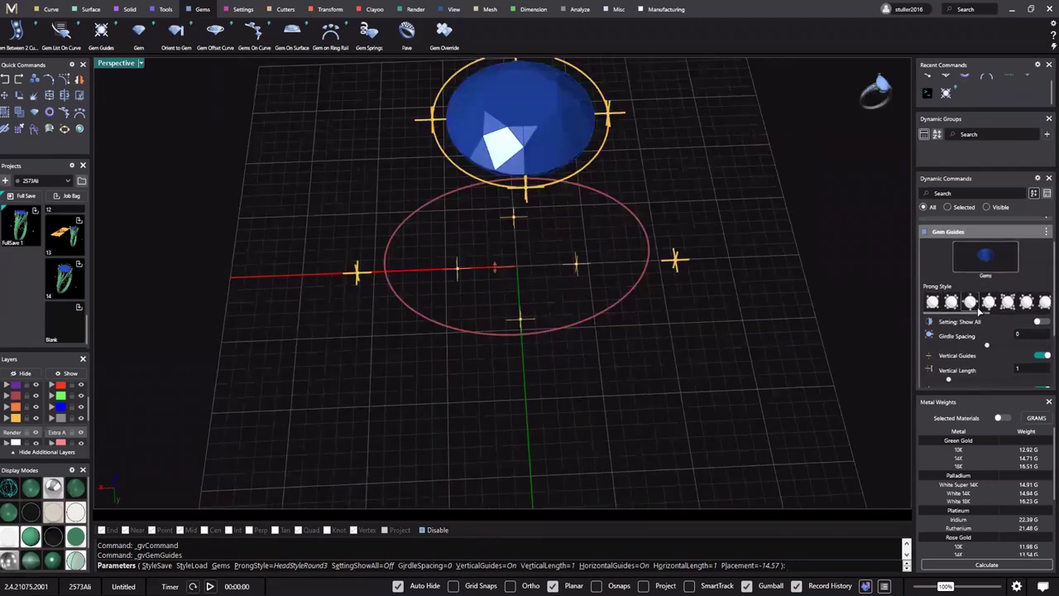
scroll(563, 318, down, 5)
right_drag(563, 317, 662, 285)
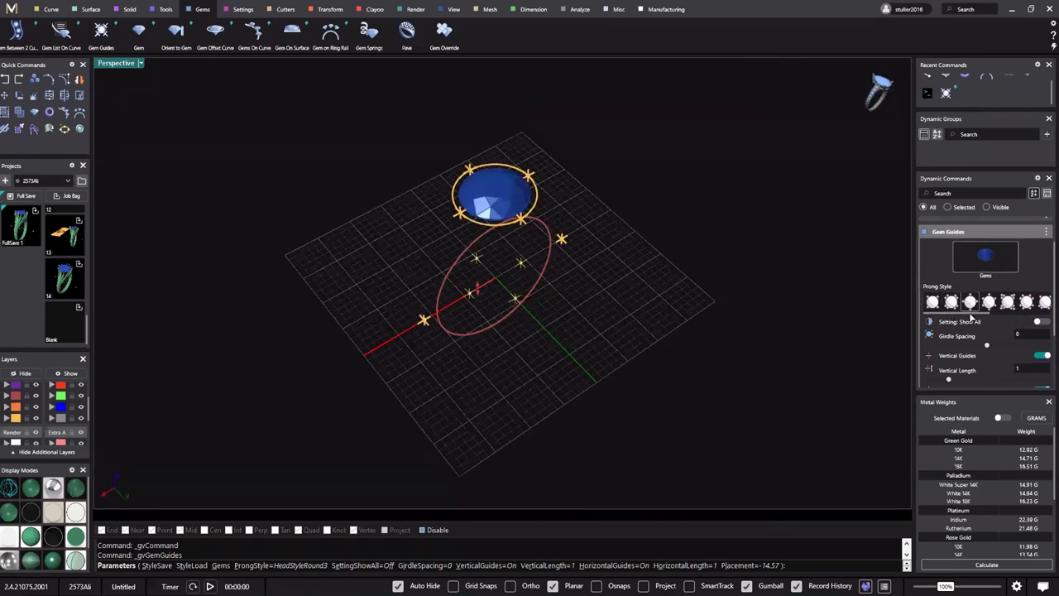
Try the two-prong style HeadStyleRound13 on the newest Gem Guides, and return them to HeadStyleRound3
drag(972, 314, 1039, 315)
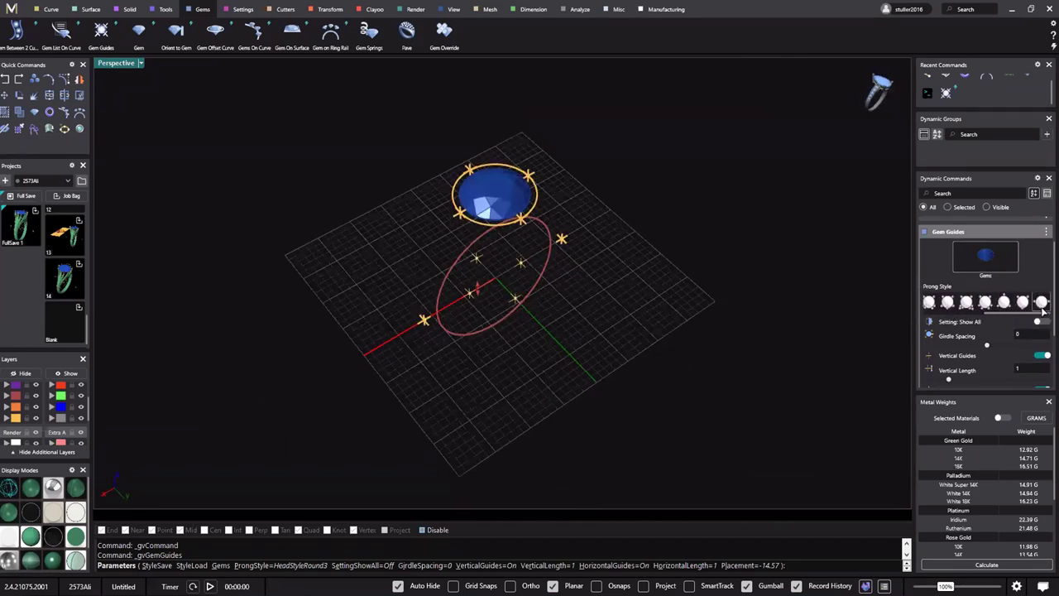
click(1042, 304)
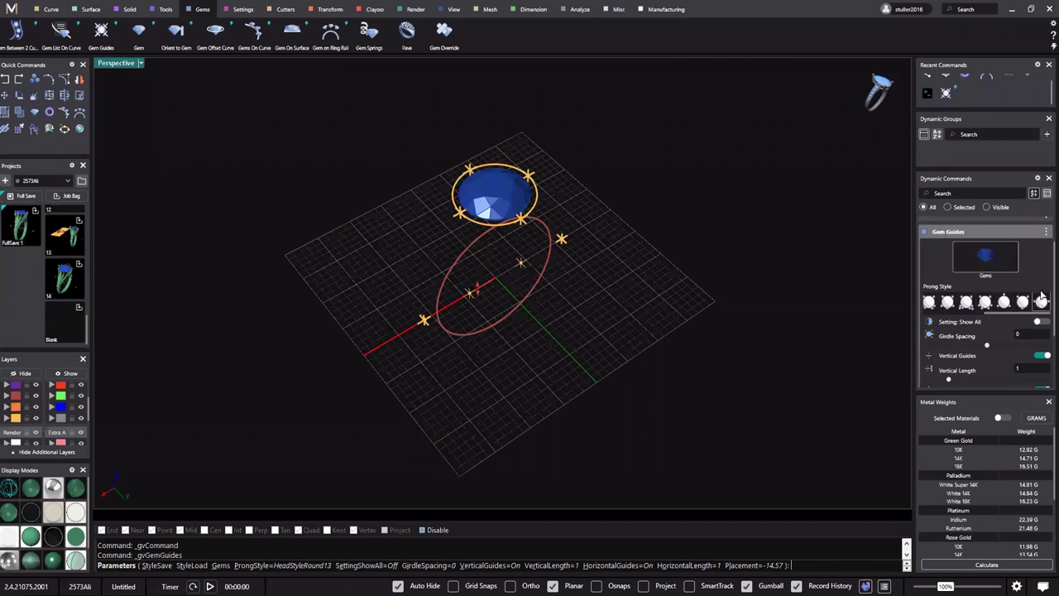
drag(1027, 314, 954, 315)
click(970, 303)
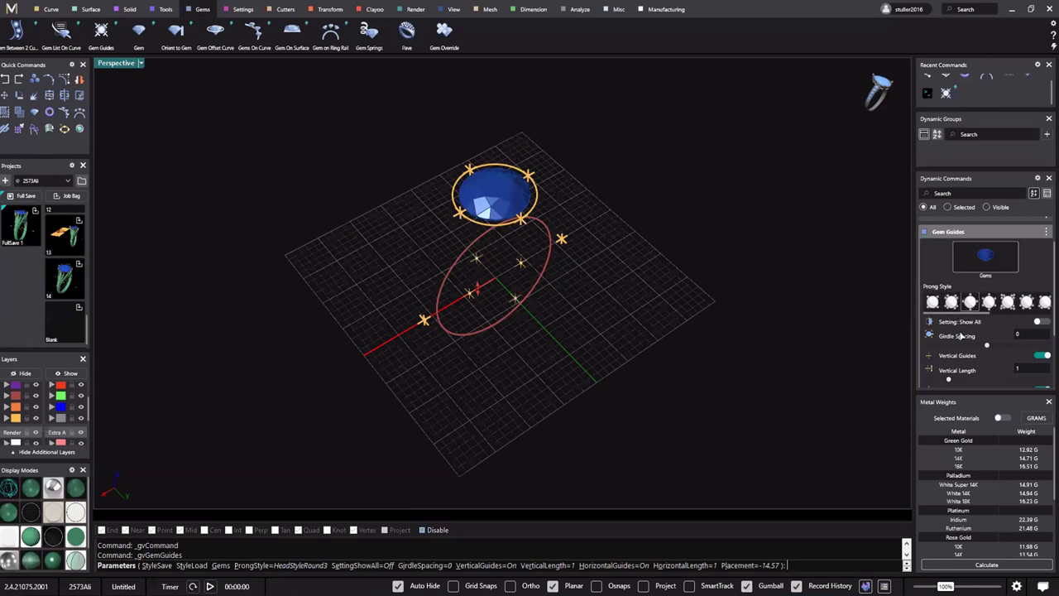
Finish the four Gem Guides placed inside the ring rail at its centre height
scroll(538, 354, up, 2)
scroll(550, 340, up, 2)
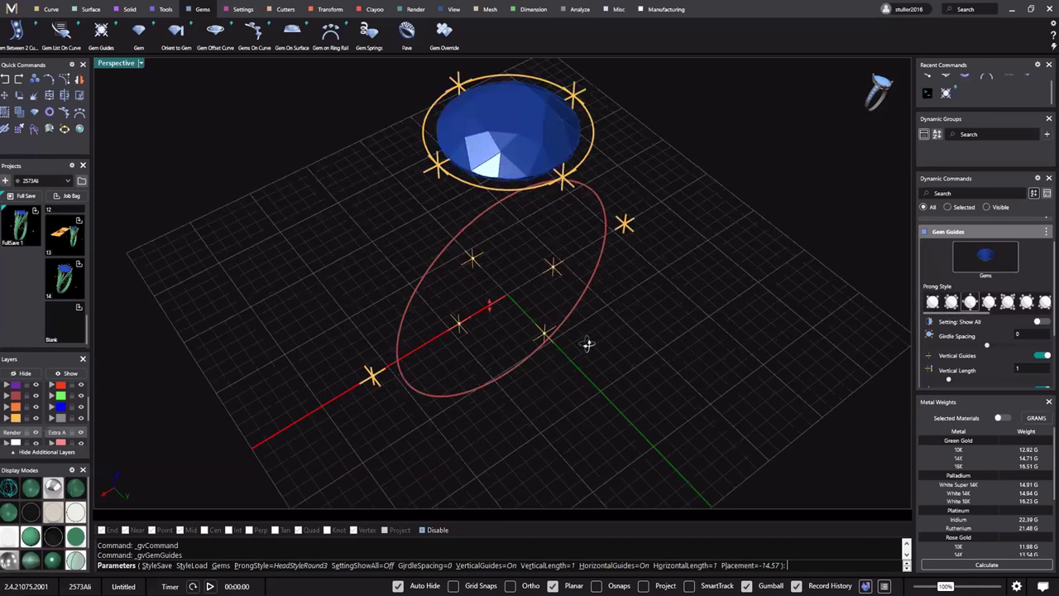
scroll(530, 354, down, 3)
right_drag(530, 354, 541, 380)
right_click(549, 304)
right_drag(539, 293, 560, 356)
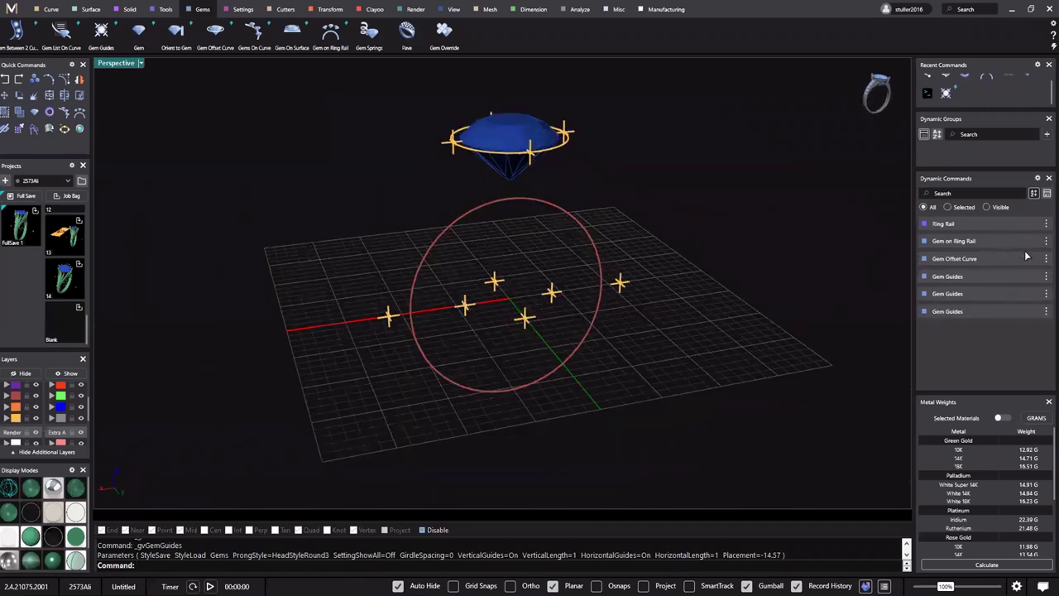
Increase the Ring Rail's finger size to EU 63 and check how the gem and its guides follow
mouse_move(983, 253)
mouse_down()
mouse_move(1013, 254)
mouse_move(973, 250)
mouse_move(991, 253)
mouse_up()
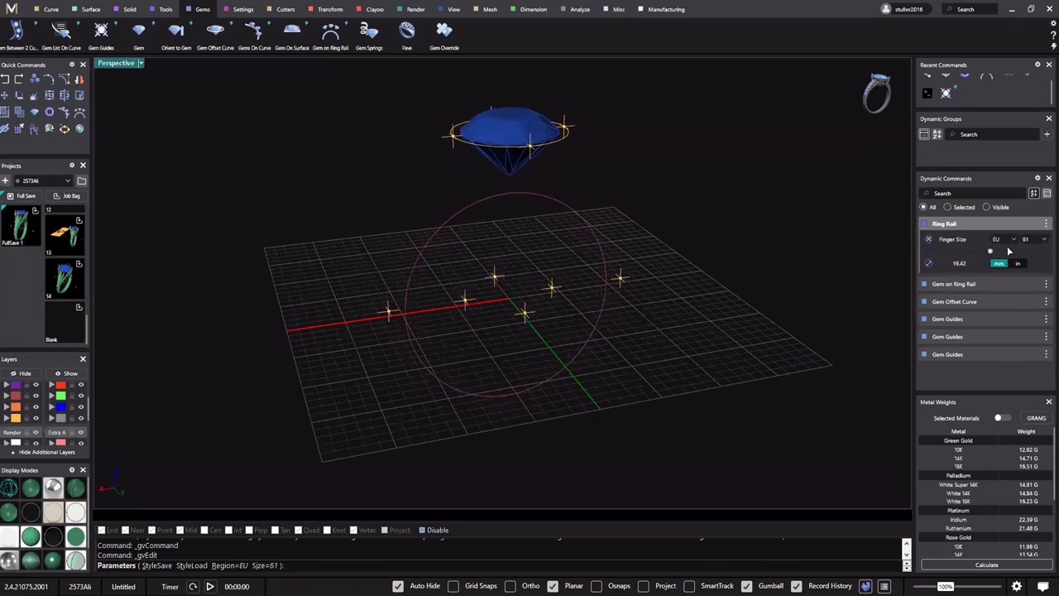
scroll(993, 257, up, 2)
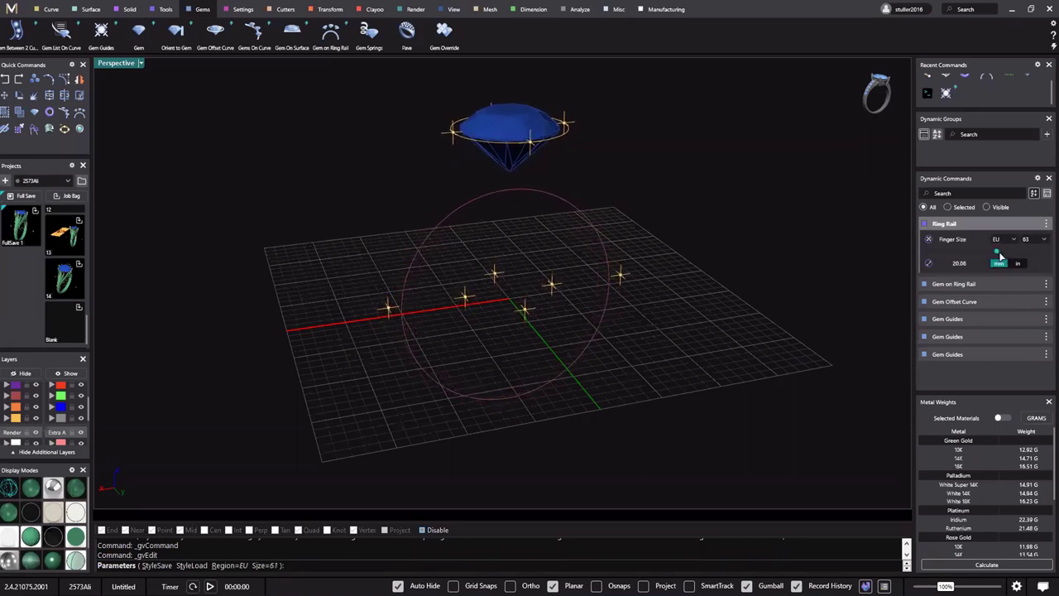
right_drag(465, 315, 692, 329)
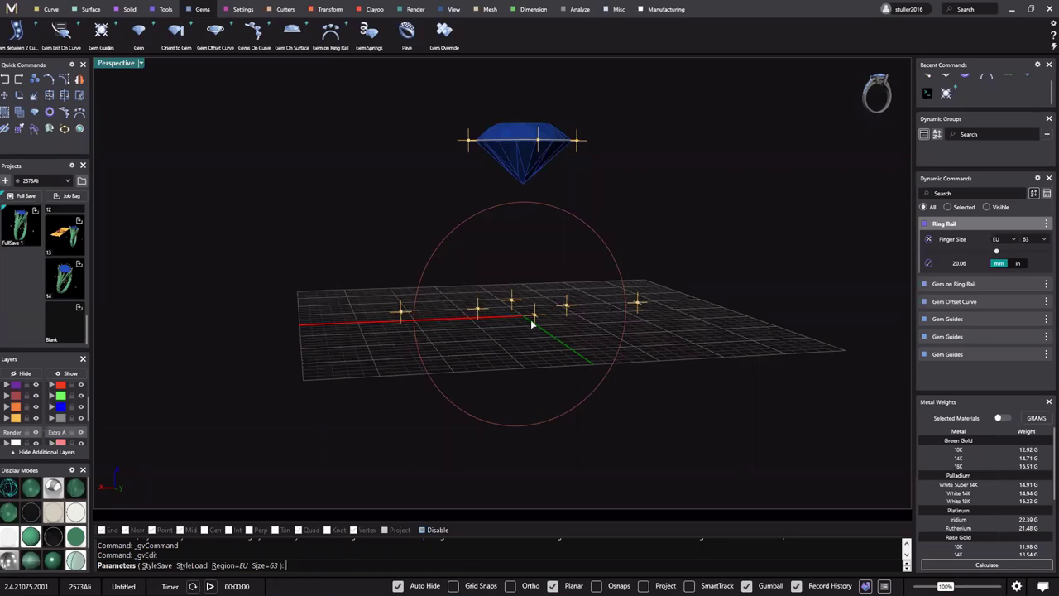
right_drag(532, 323, 698, 340)
key(Home)
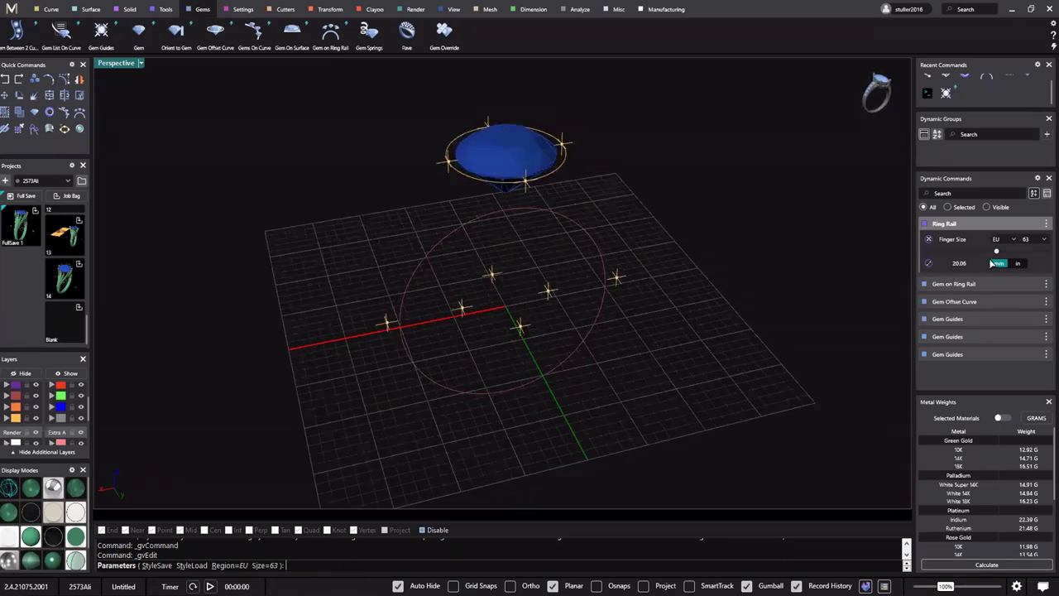
Set the Ring Rail's finger size to EU 58 and finish editing it
drag(997, 251, 981, 251)
mouse_move(556, 363)
right_down()
mouse_move(564, 365)
mouse_move(536, 360)
right_up()
right_drag(606, 325, 564, 261)
right_click(573, 283)
right_drag(597, 301, 580, 285)
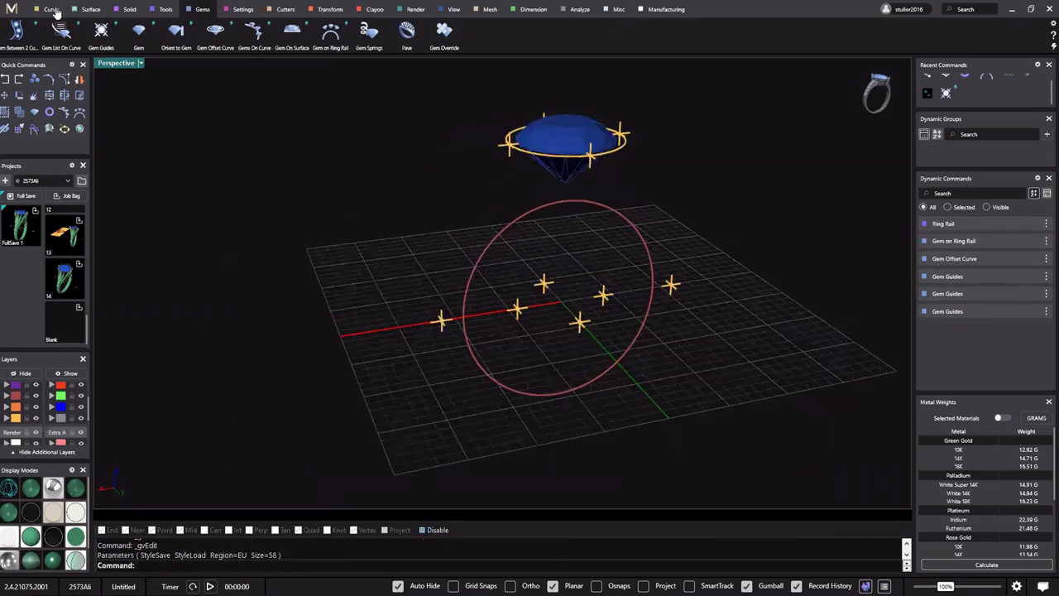
Create a Blend Curve from the diamond's side gem guide down to the outer gem guide on the red axis
click(54, 10)
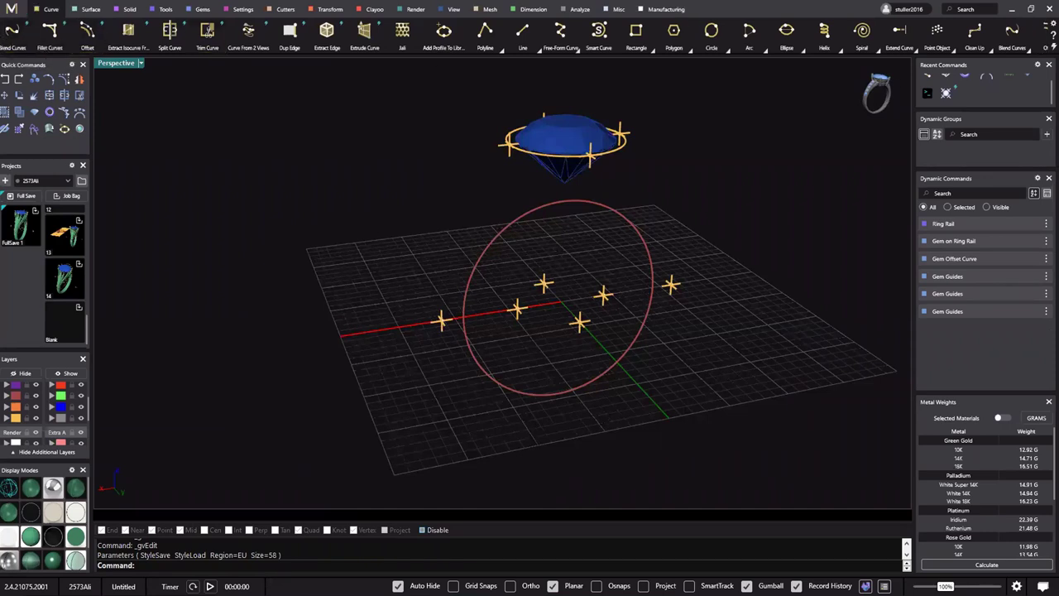
right_drag(549, 200, 550, 235)
right_drag(502, 186, 494, 145)
scroll(505, 191, up, 3)
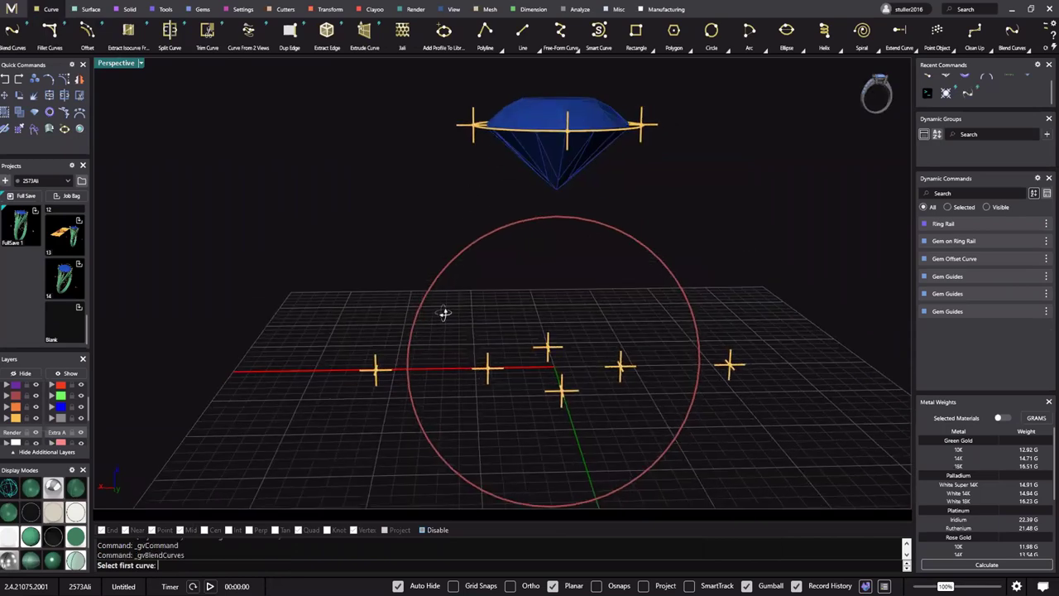
shift+right_drag(405, 362, 424, 364)
click(397, 368)
right_drag(525, 307, 534, 266)
shift+right_drag(726, 314, 630, 266)
right_drag(554, 195, 594, 220)
right_drag(594, 220, 586, 218)
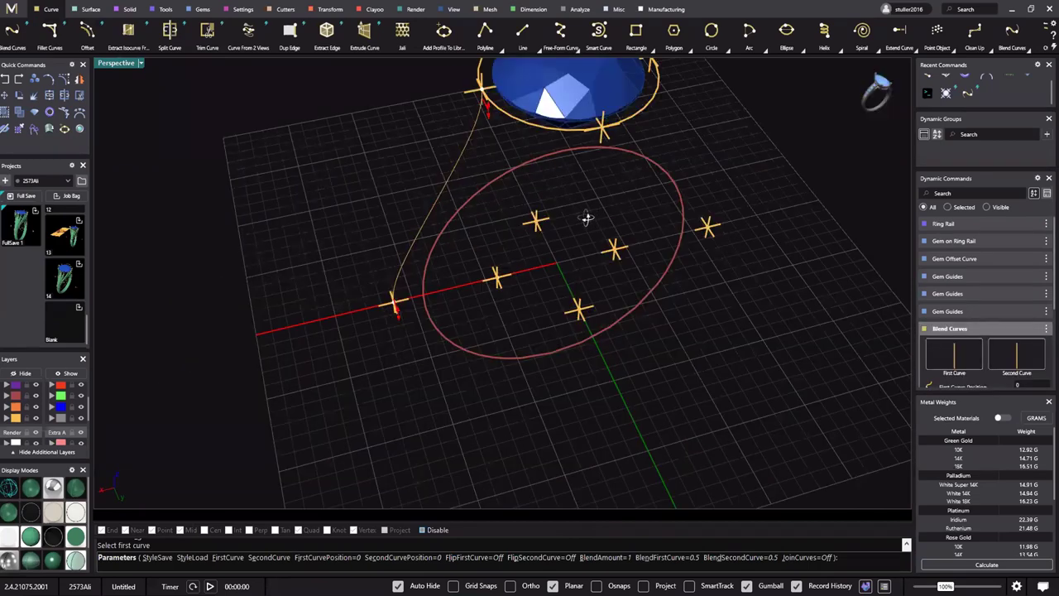
right_drag(539, 178, 542, 155)
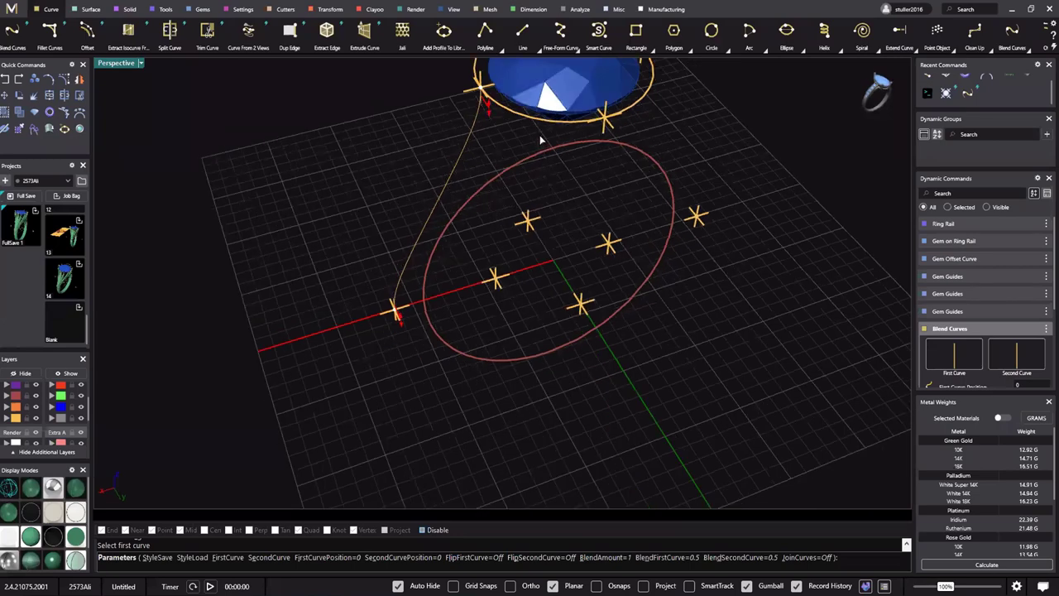
right_drag(542, 338, 505, 308)
right_click(576, 251)
Create another Blend Curve from the diamond's front gem guide down to the lower guide on the green axis
right_click(576, 251)
click(596, 289)
right_drag(596, 289, 640, 266)
click(534, 290)
right_drag(534, 290, 539, 208)
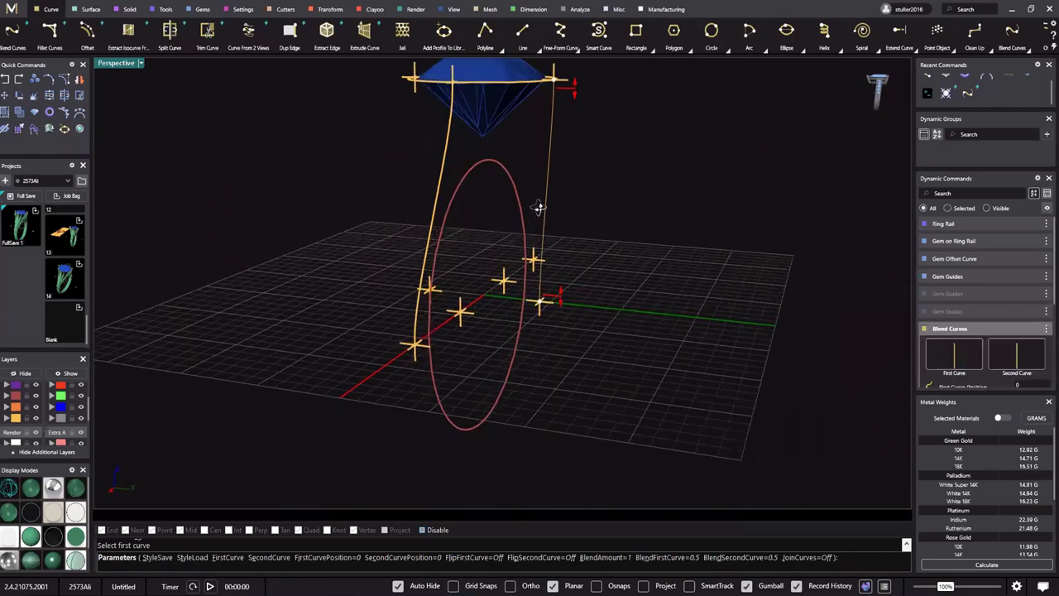
right_click(471, 248)
right_drag(471, 249, 542, 242)
right_drag(487, 289, 462, 314)
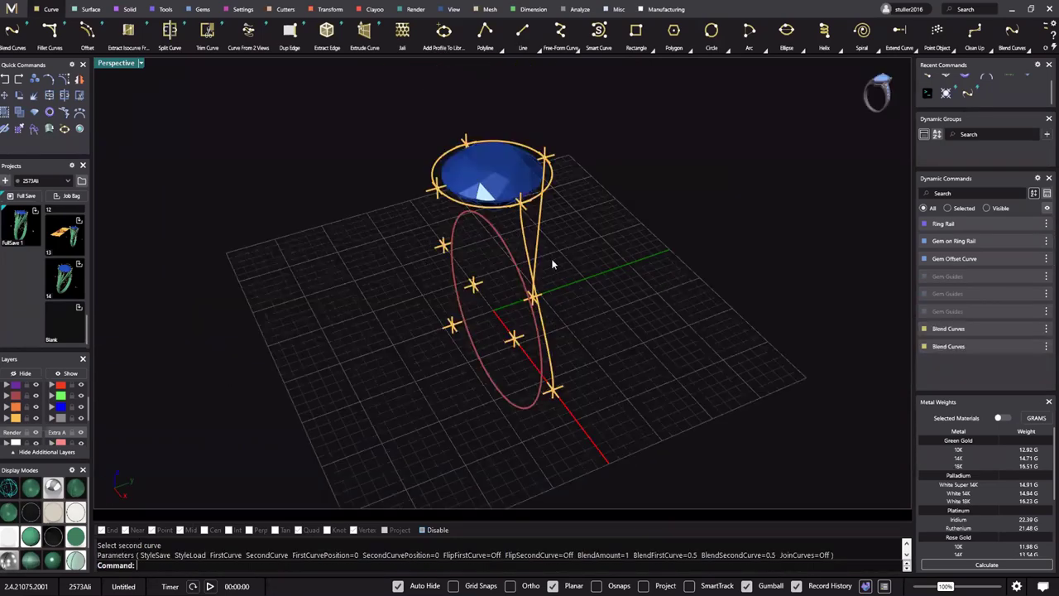
Mirror the side blend curve to the opposite side of the ring with only Y Mirror on
right_drag(552, 264, 555, 315)
right_drag(643, 290, 444, 196)
click(461, 202)
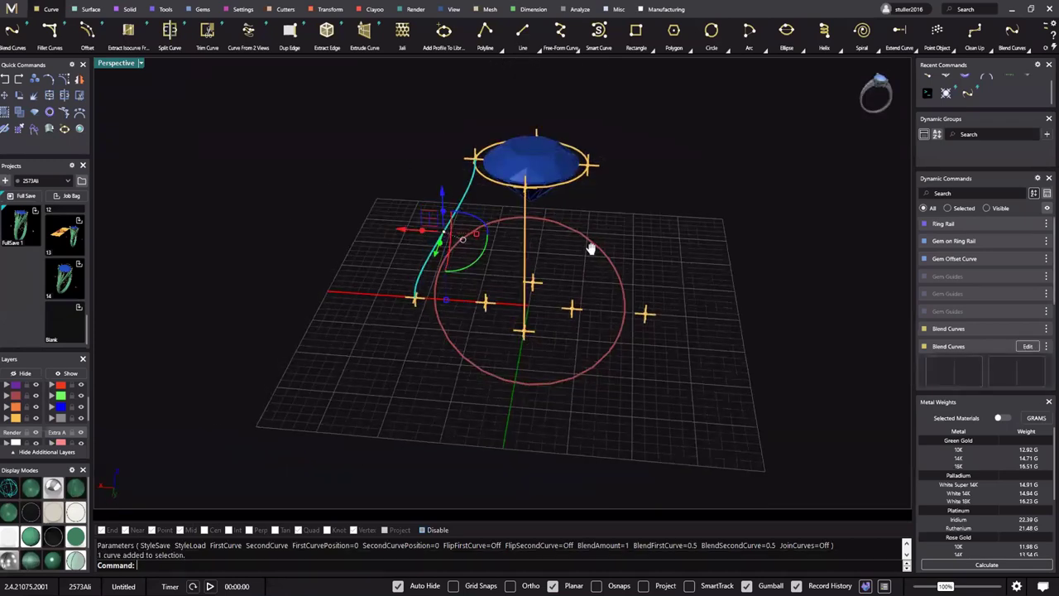
right_drag(588, 246, 576, 216)
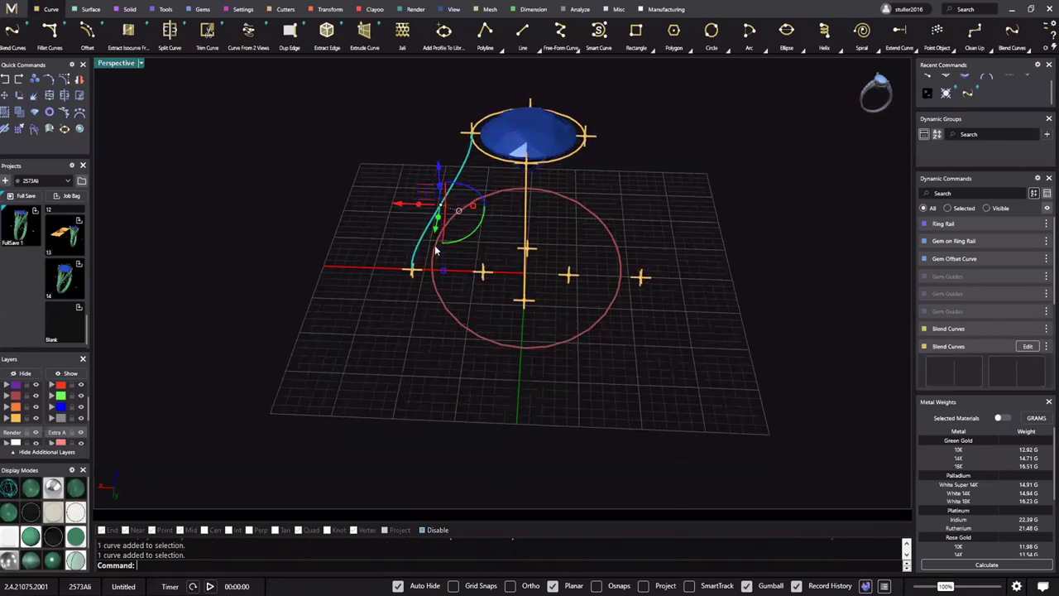
shift+right_drag(435, 244, 421, 255)
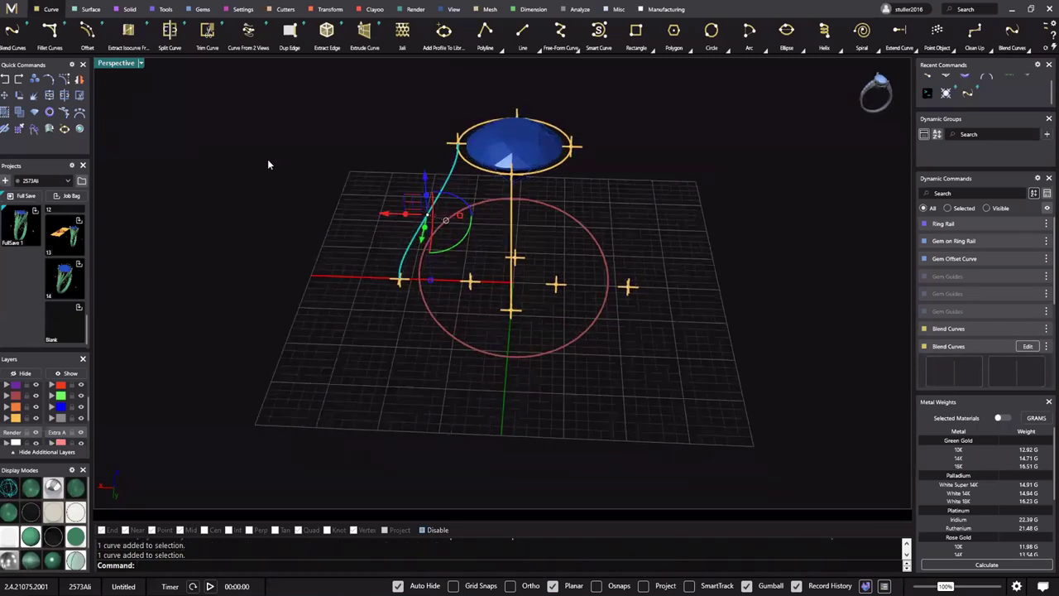
click(336, 11)
shift+right_drag(485, 212, 504, 212)
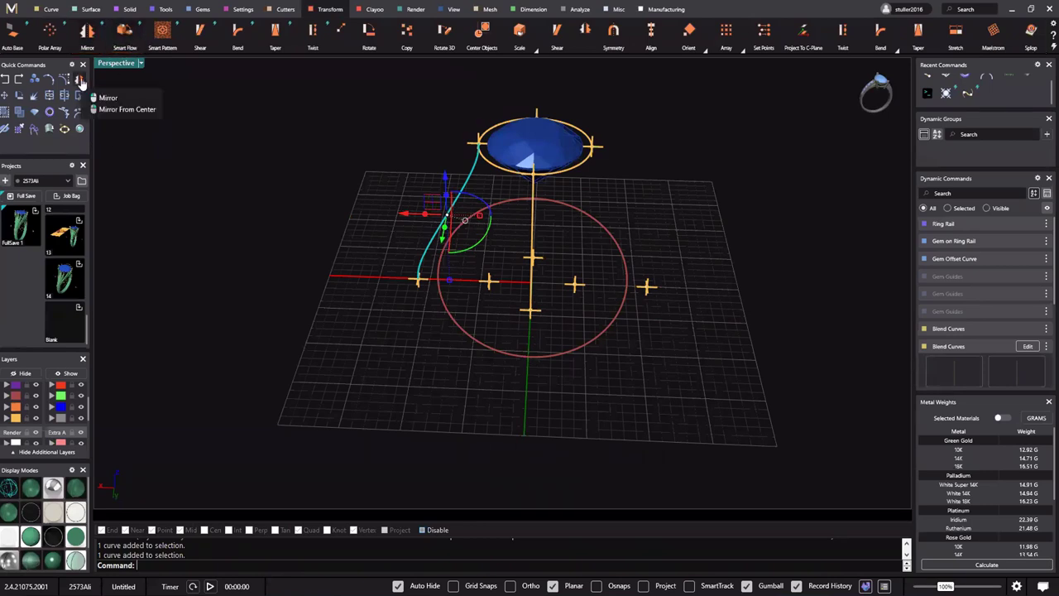
right_drag(526, 247, 534, 237)
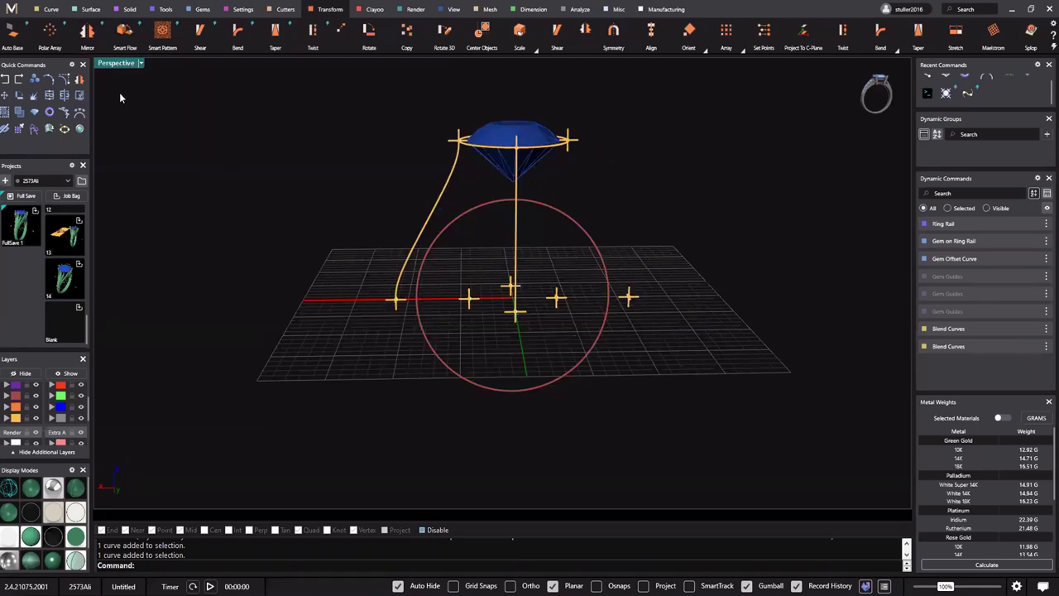
click(442, 179)
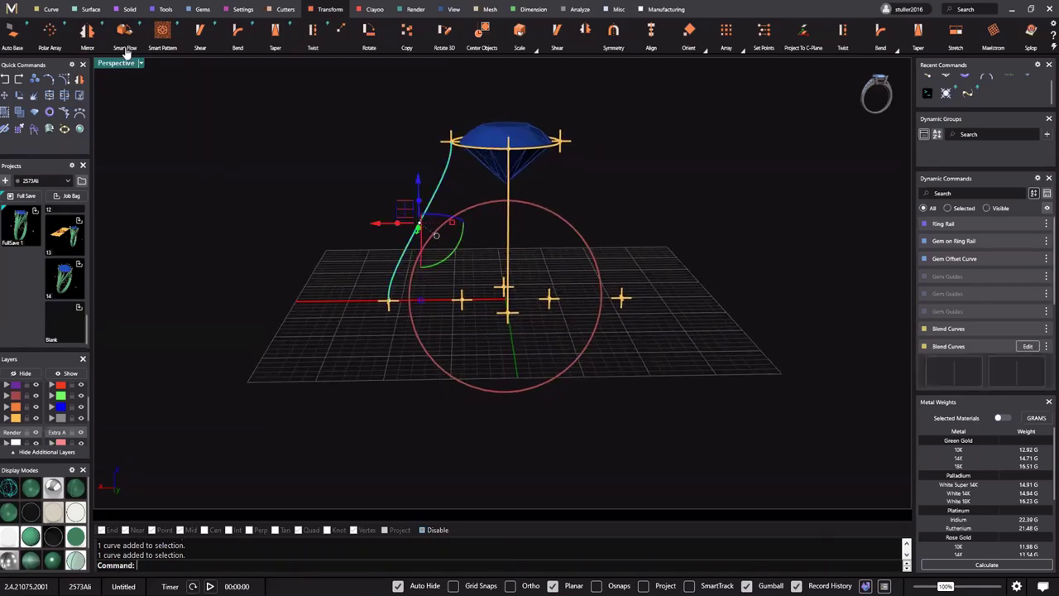
click(87, 35)
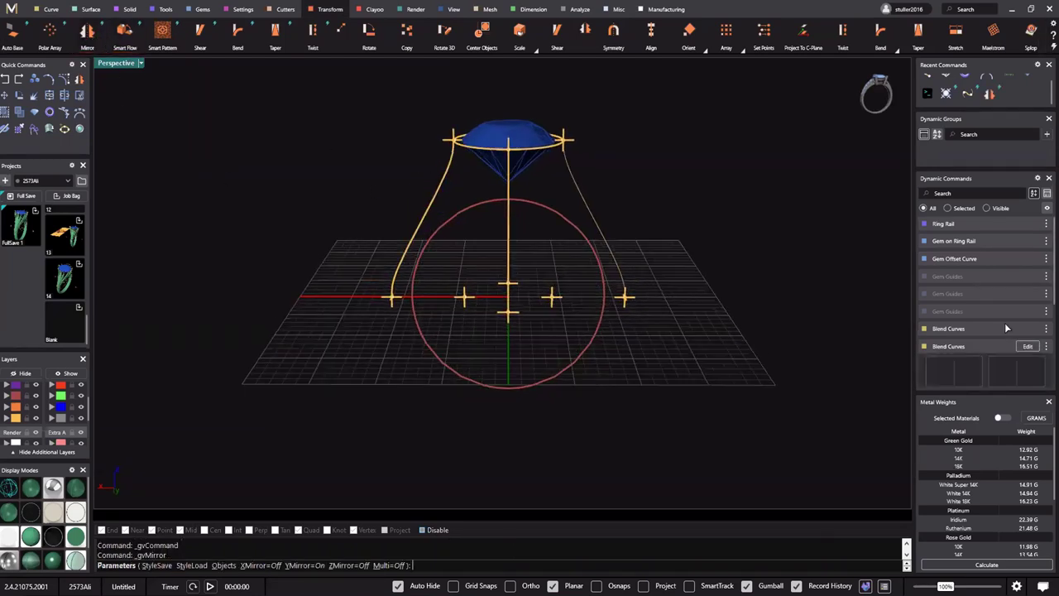
scroll(952, 281, down, 3)
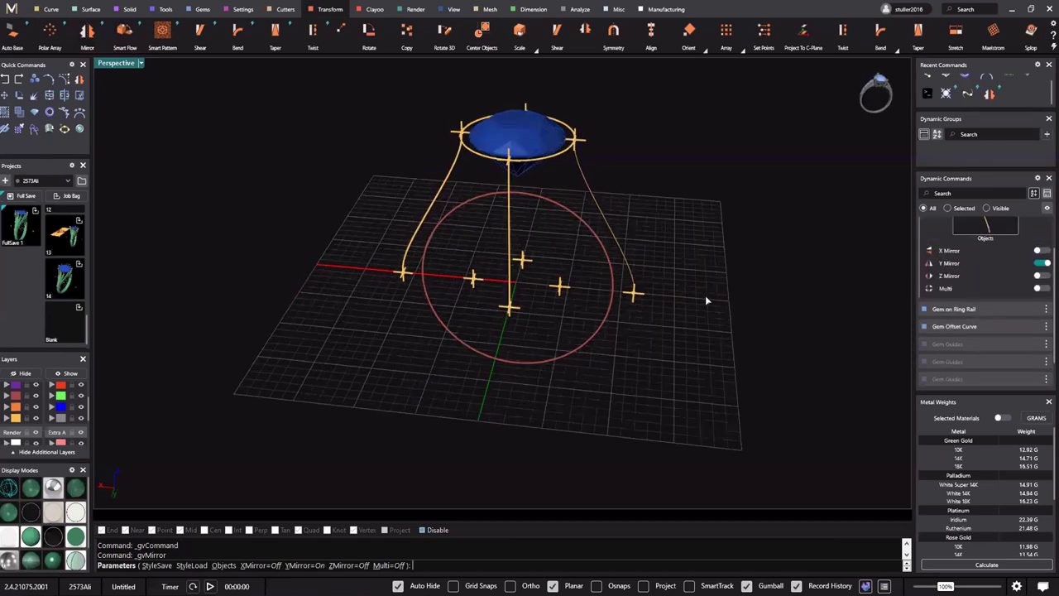
right_click(622, 294)
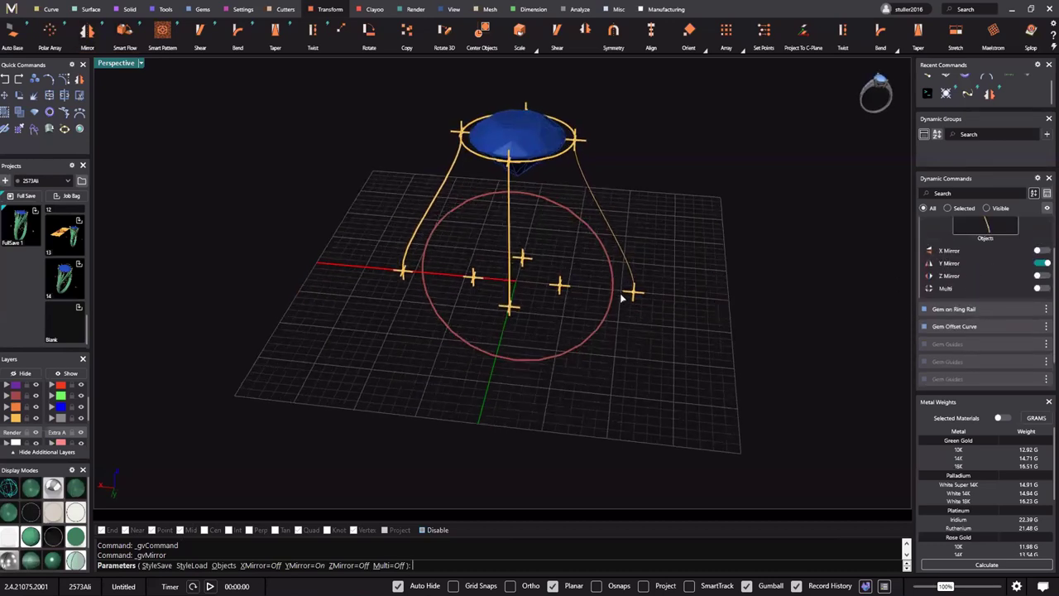
Mirror the front blend curve to the back of the ring with X Mirror on and Y Mirror off
click(510, 210)
right_click(718, 286)
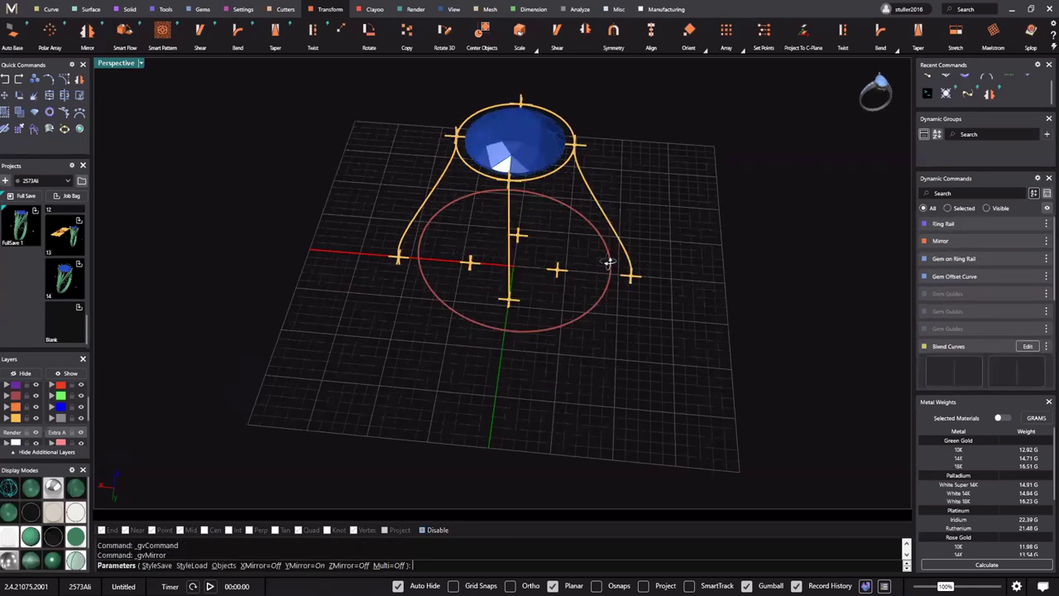
right_click(715, 326)
click(456, 207)
click(89, 40)
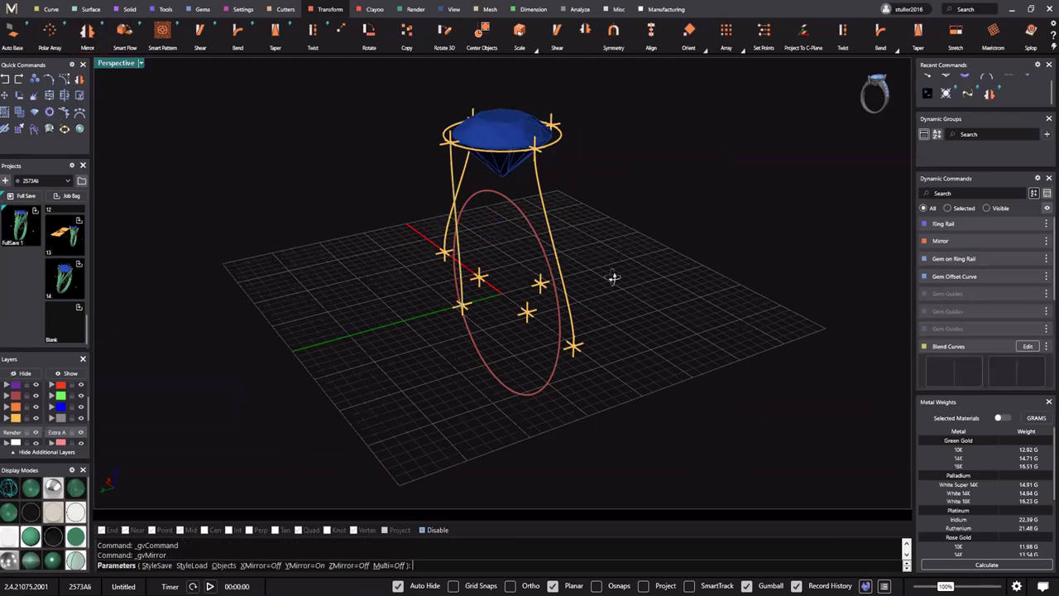
click(1043, 309)
click(1043, 297)
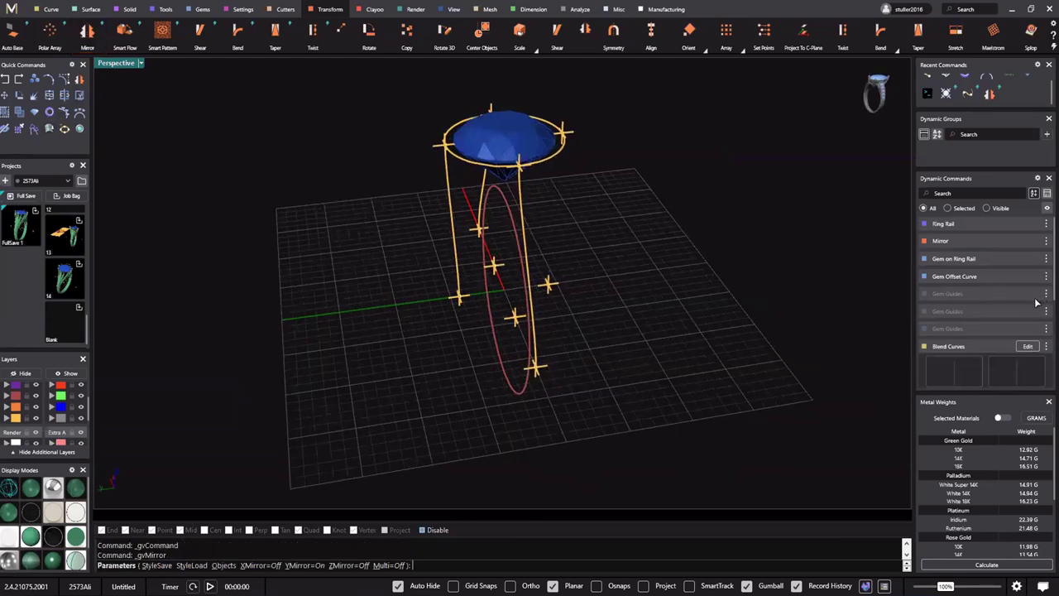
right_drag(530, 257, 538, 384)
right_click(689, 333)
right_drag(631, 352, 493, 284)
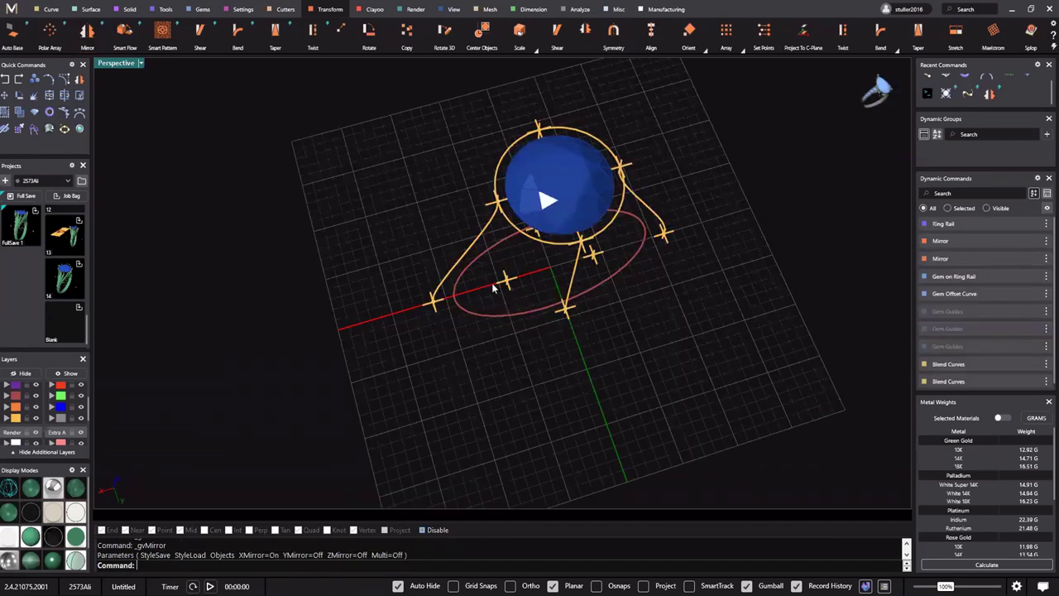
Create a Blend Curve between the lower guides at the ends of the side and front curves
scroll(446, 317, up, 3)
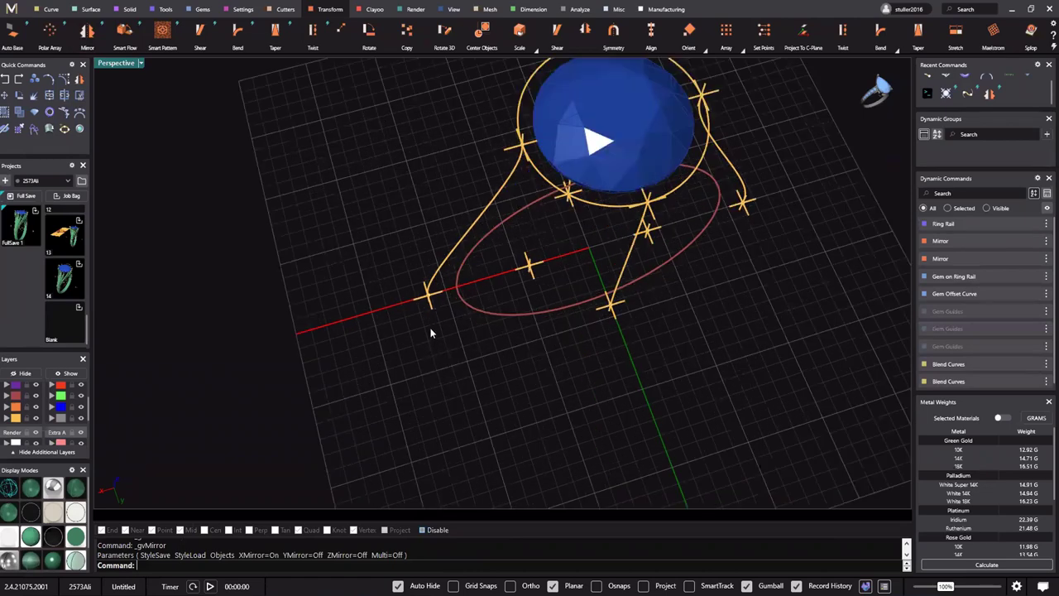
scroll(451, 317, up, 3)
right_drag(667, 290, 496, 335)
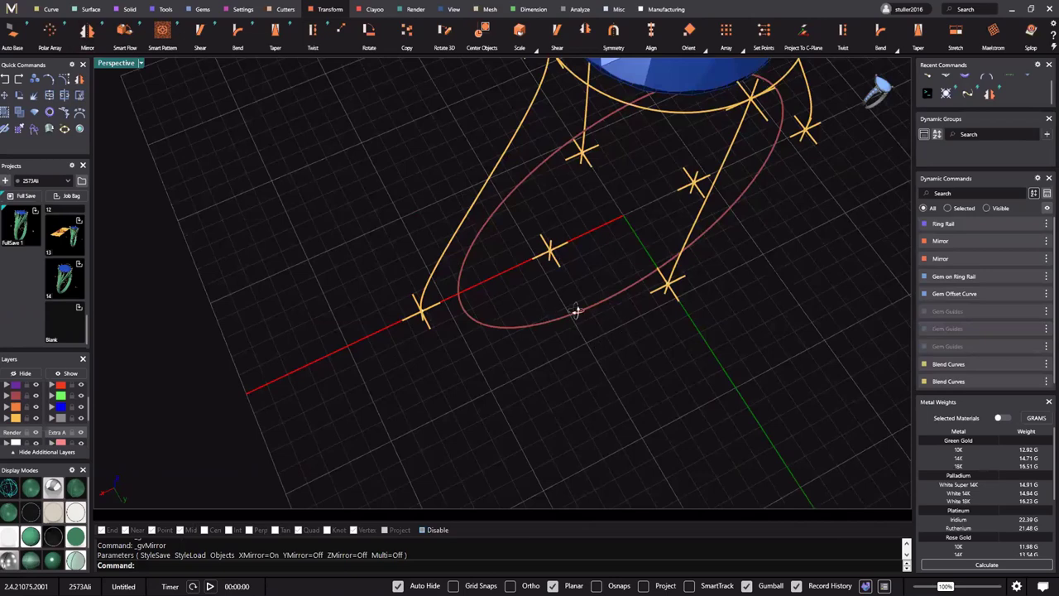
scroll(601, 331, down, 4)
right_drag(602, 331, 624, 340)
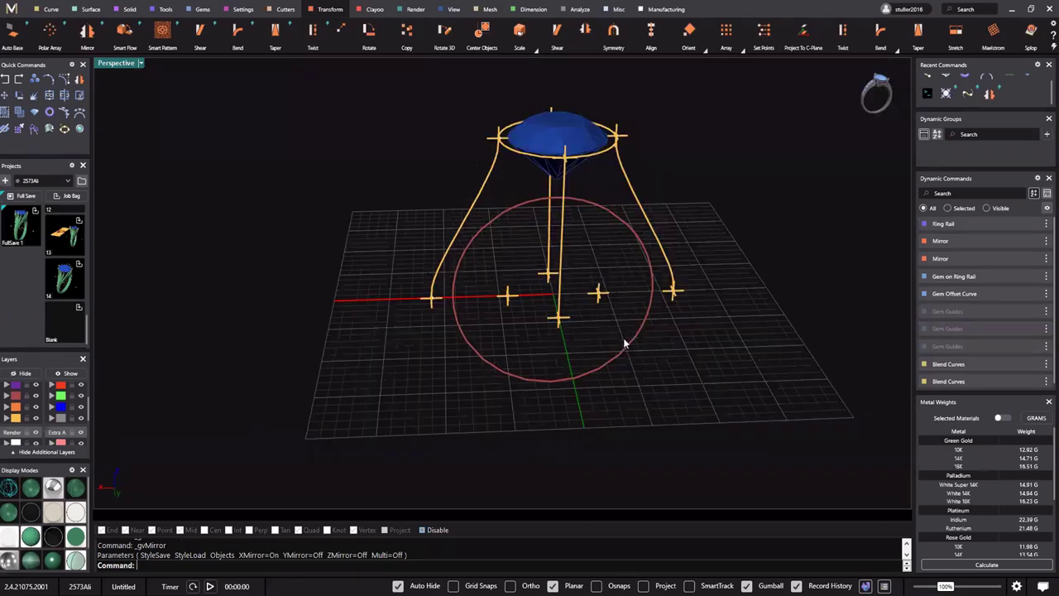
right_drag(656, 416, 302, 296)
scroll(579, 270, up, 3)
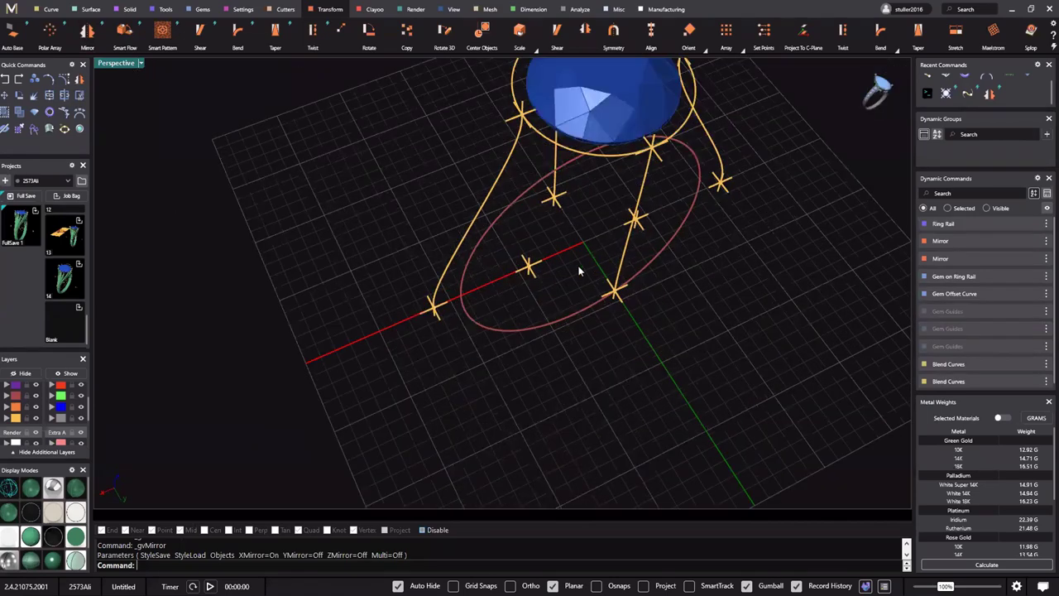
right_drag(289, 145, 262, 139)
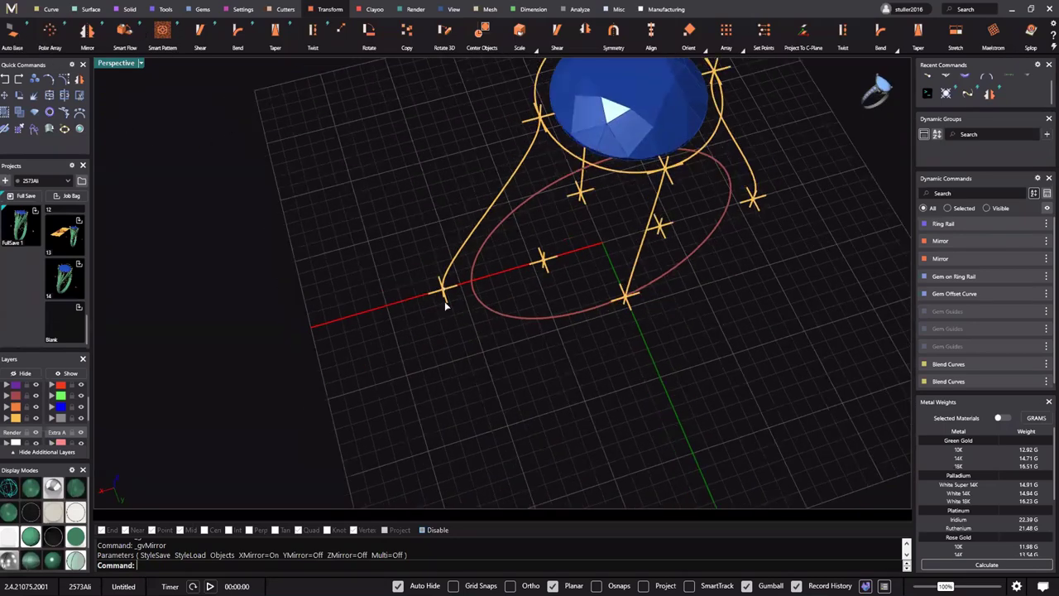
key(alt+c)
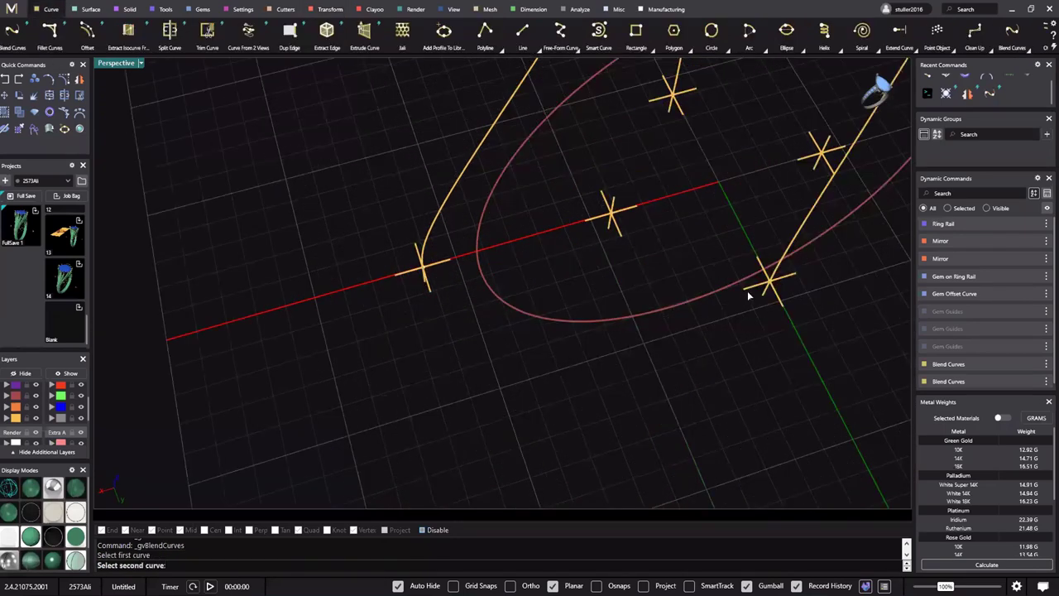
click(748, 290)
scroll(636, 377, down, 2)
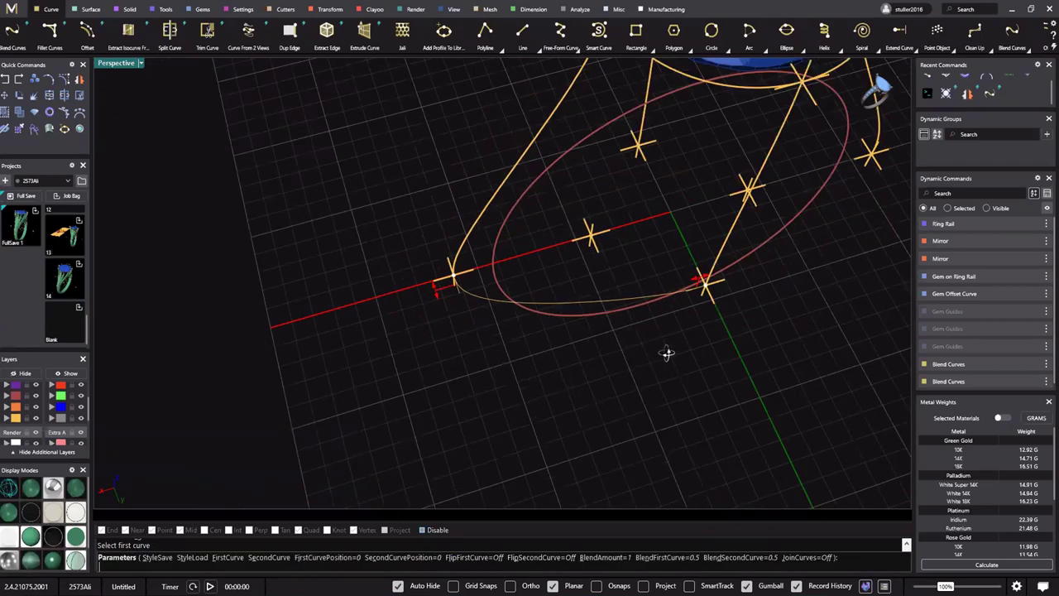
scroll(579, 398, down, 3)
right_drag(550, 259, 563, 289)
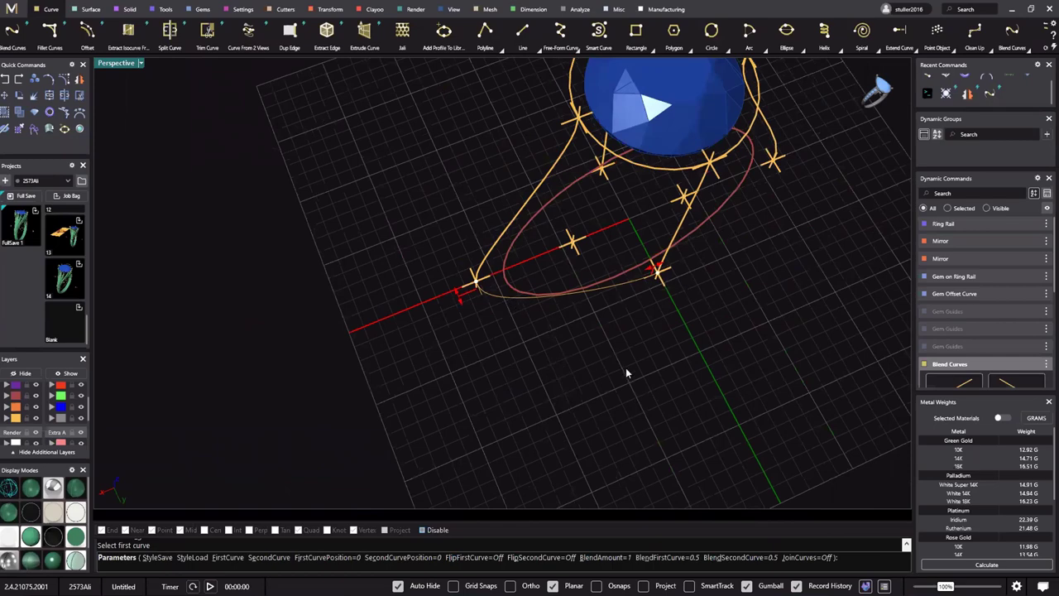
key(Return)
right_drag(625, 369, 572, 359)
Mirror the lower blend curve around the ring with X Mirror, Y Mirror and Multi on to close the base oval
click(543, 295)
right_drag(641, 248, 612, 280)
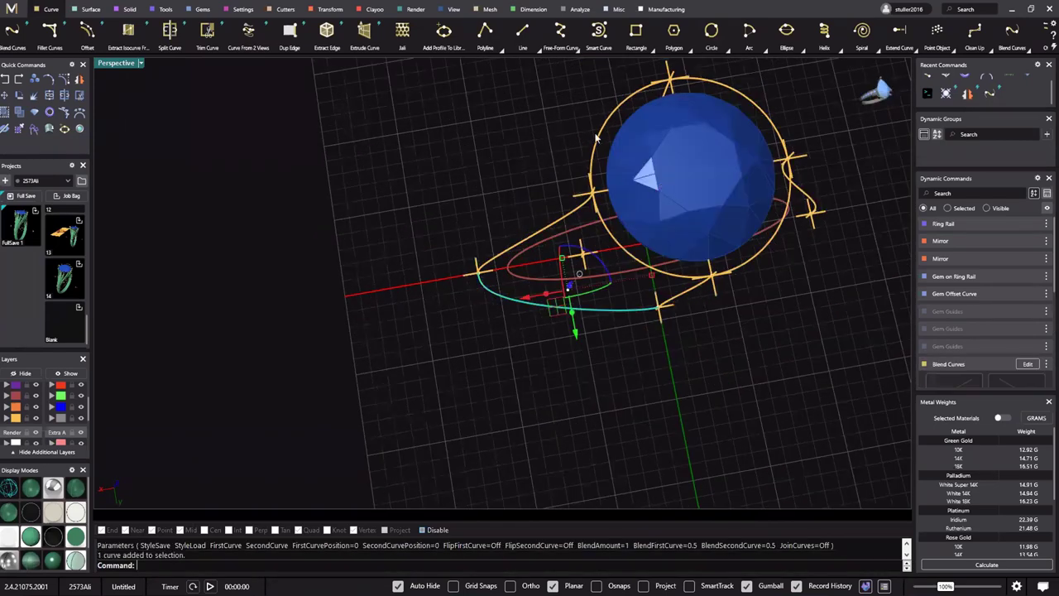
click(596, 338)
right_drag(595, 337, 594, 307)
click(594, 305)
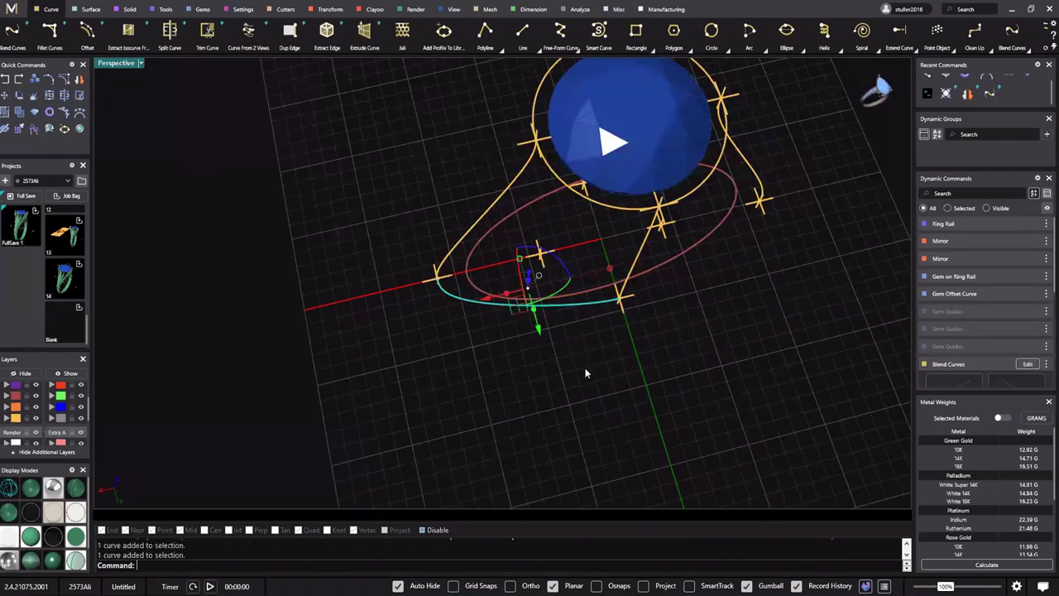
right_drag(873, 370, 816, 361)
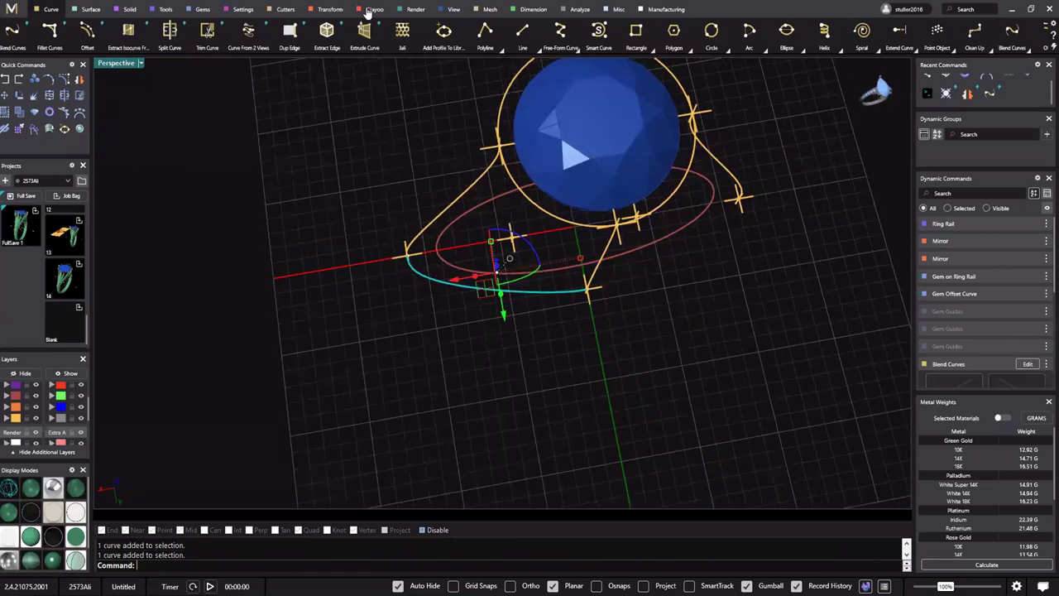
click(330, 9)
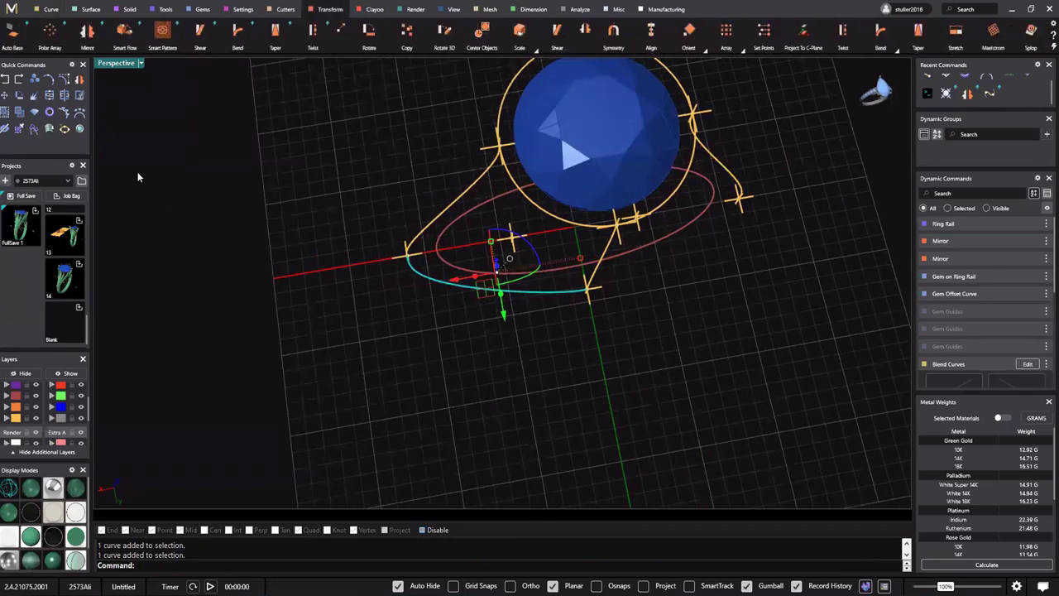
click(88, 31)
right_drag(556, 349, 563, 346)
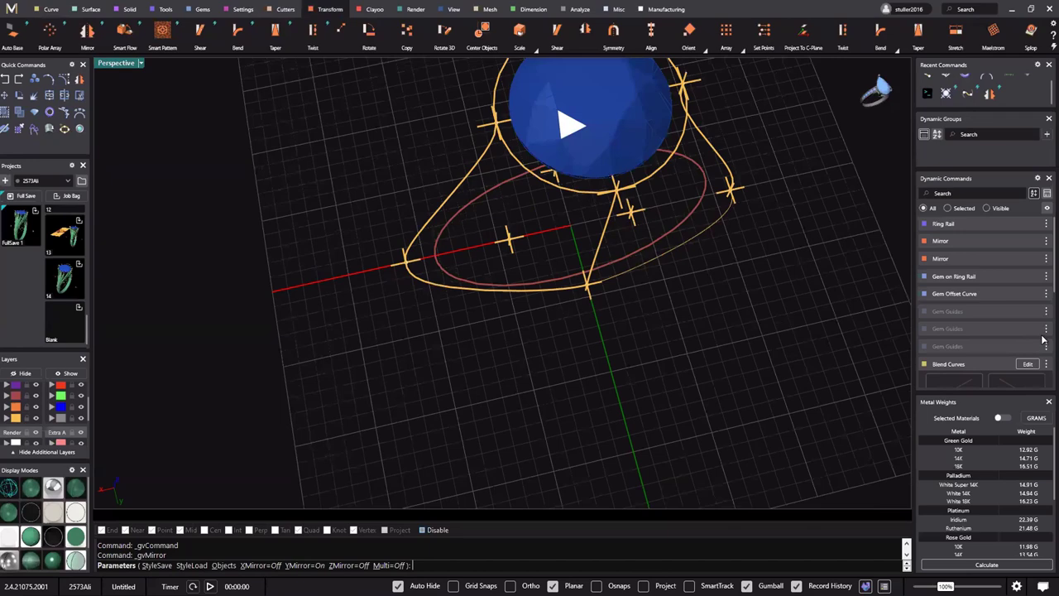
click(1043, 299)
right_drag(364, 276, 474, 286)
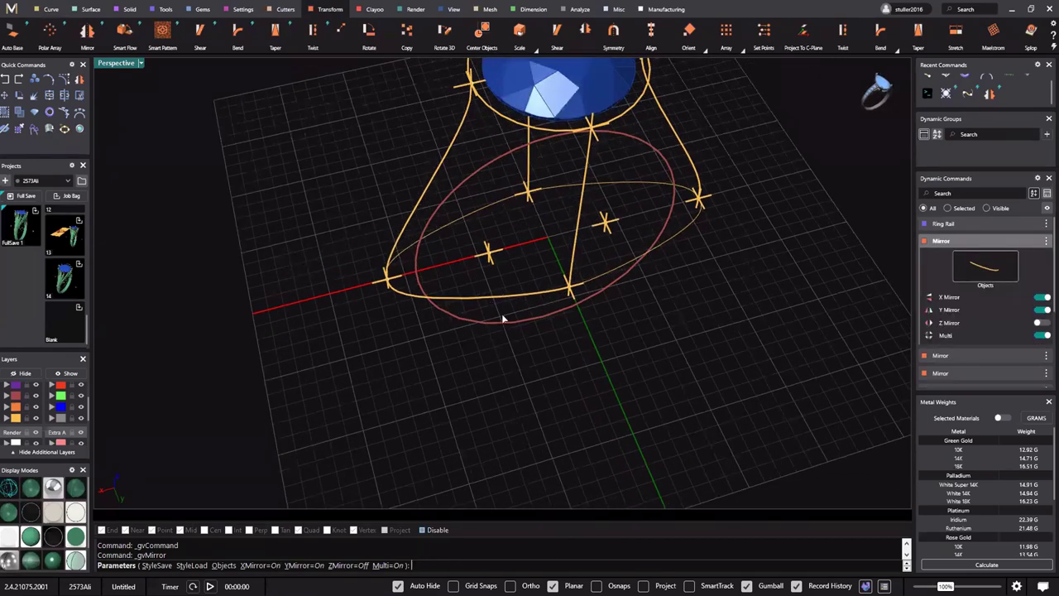
right_drag(524, 323, 574, 349)
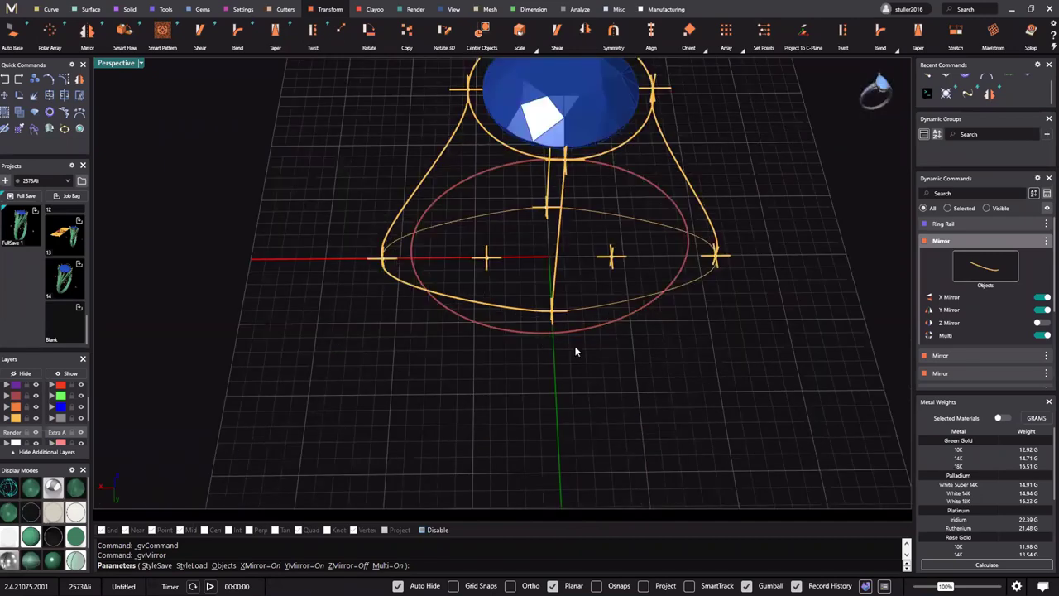
right_click(575, 341)
Edit the lower blend curve, setting Blend First Curve to 0.7 and Blend Second Curve to 1.6
right_drag(504, 350, 518, 272)
double_click(401, 299)
right_drag(498, 307, 574, 342)
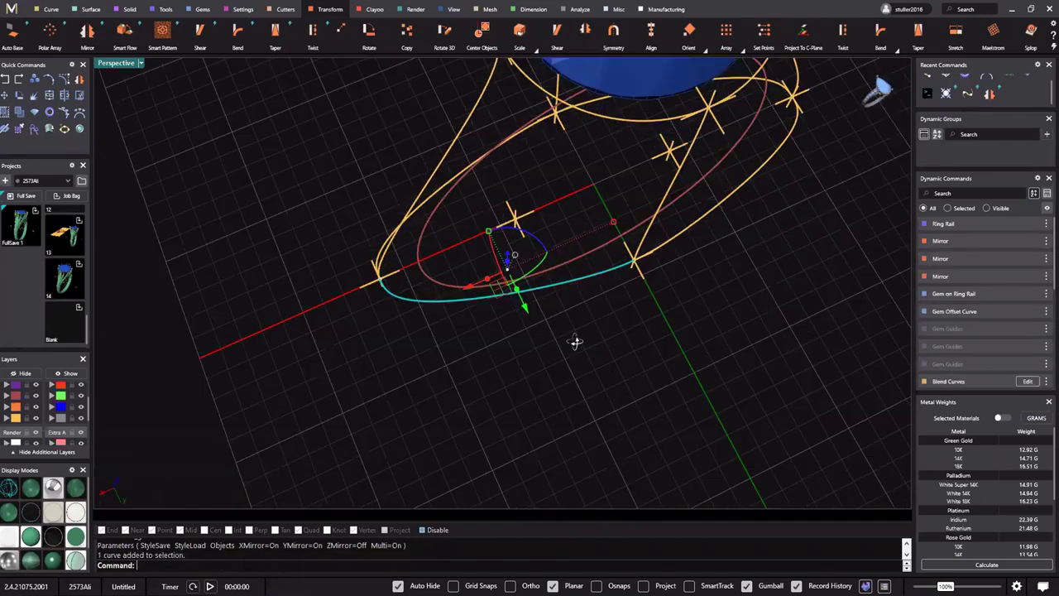
mouse_move(615, 304)
right_down()
mouse_move(584, 298)
mouse_move(613, 299)
right_up()
mouse_move(615, 299)
mouse_down()
mouse_move(563, 299)
mouse_move(596, 298)
mouse_up()
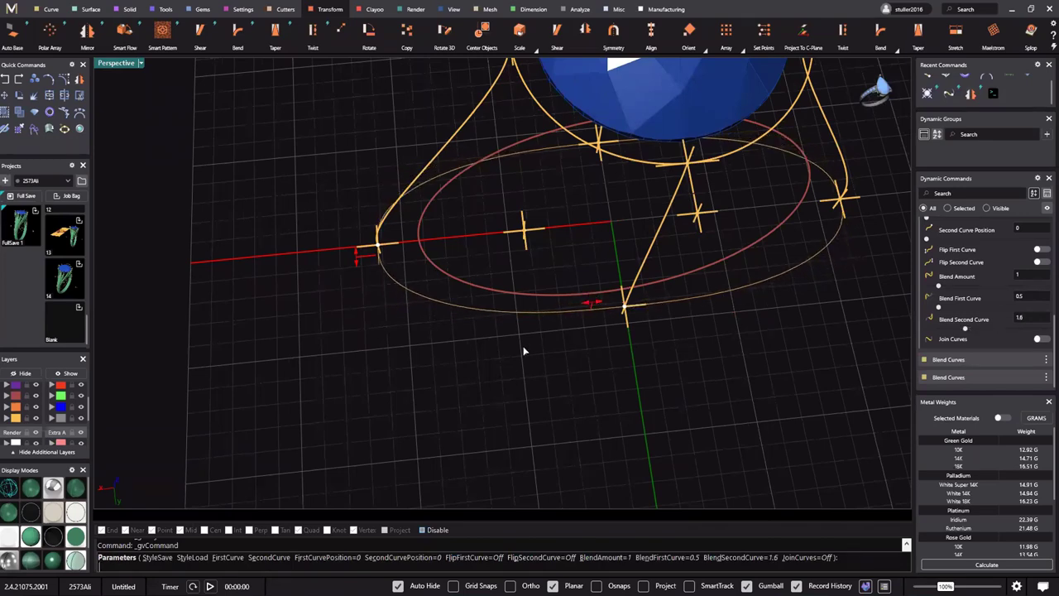
right_drag(480, 380, 501, 407)
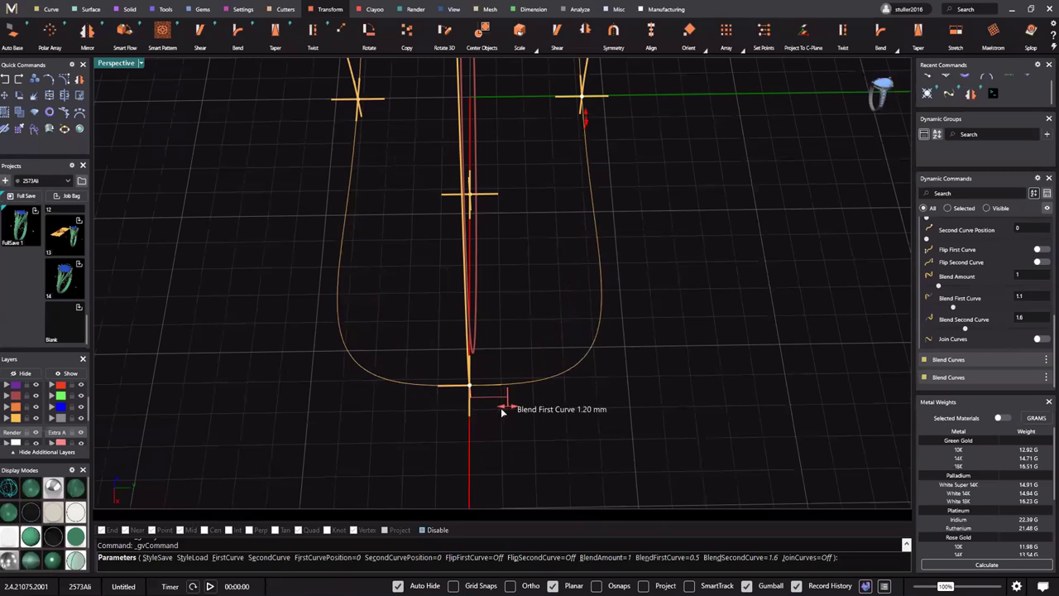
drag(502, 411, 483, 406)
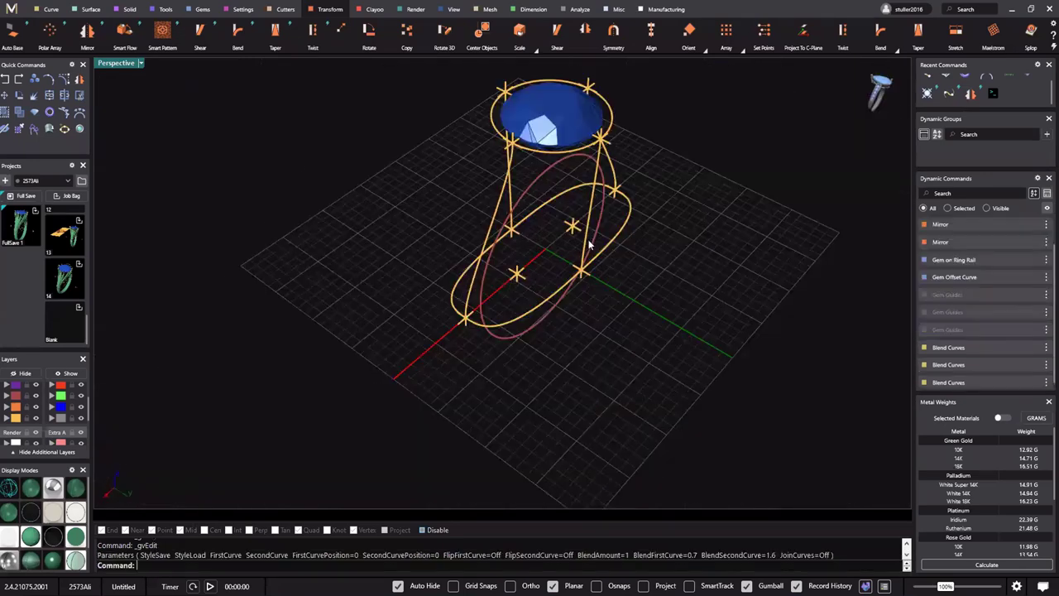
Edit the Gem Guides holding the lower guide on the green axis and set their Girdle Spacing to 1
key(F6)
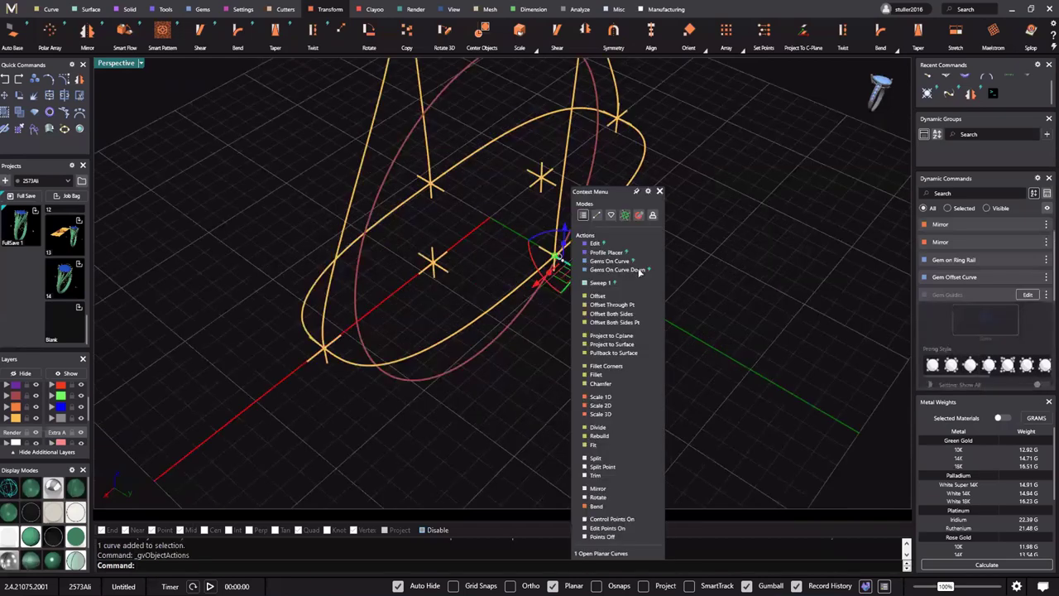
click(615, 290)
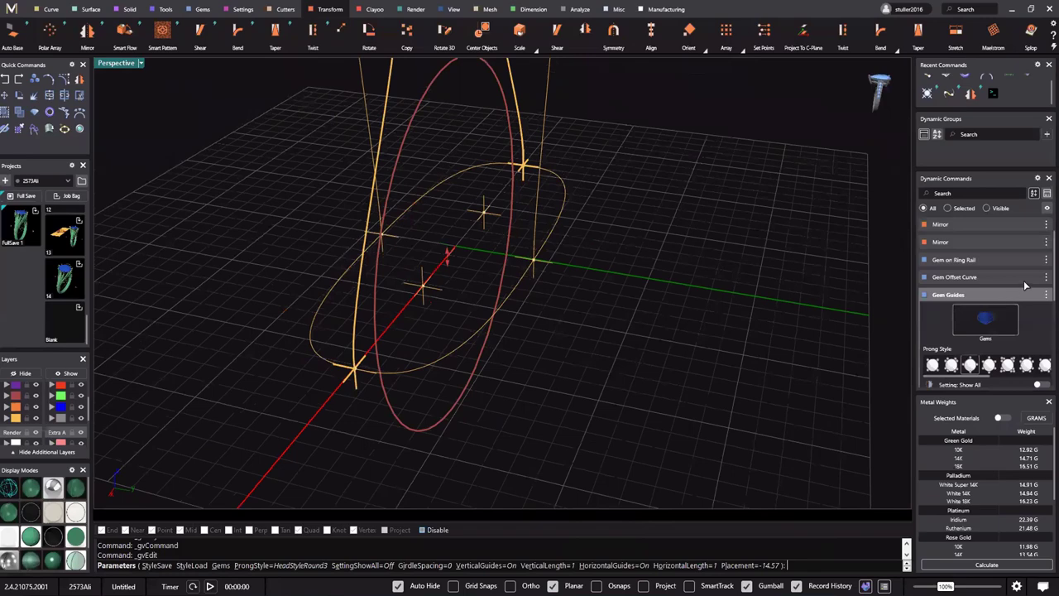
scroll(1026, 287, down, 3)
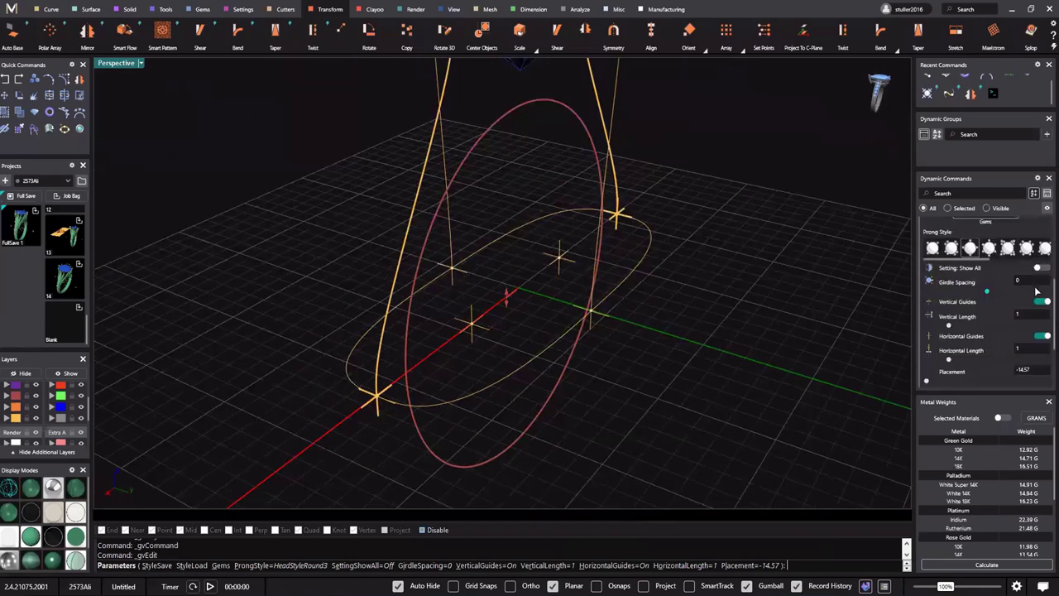
click(1035, 285)
text(1)
key(Return)
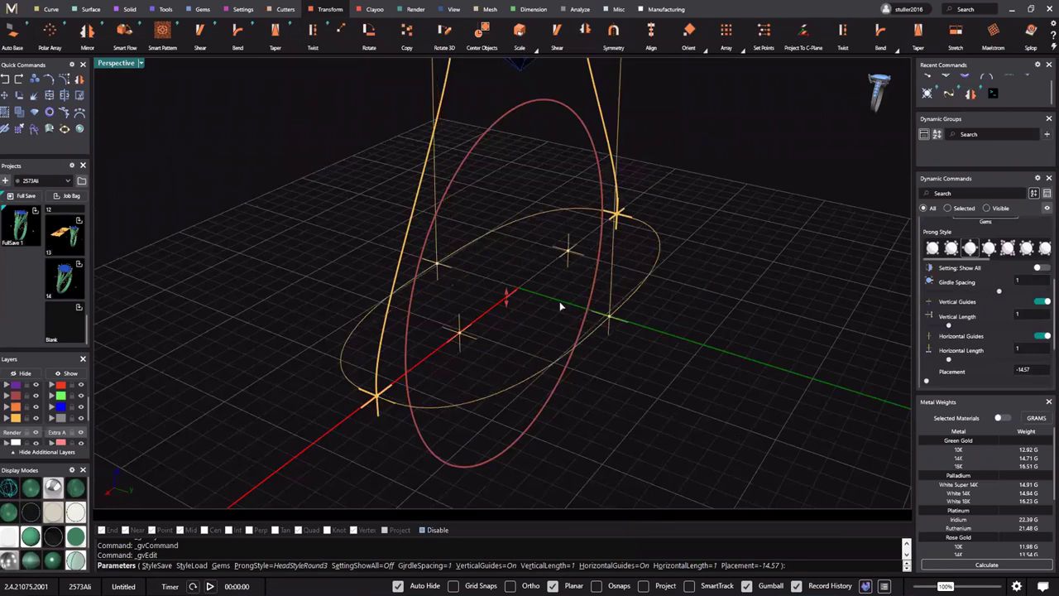
right_drag(593, 299, 679, 395)
right_drag(650, 355, 605, 414)
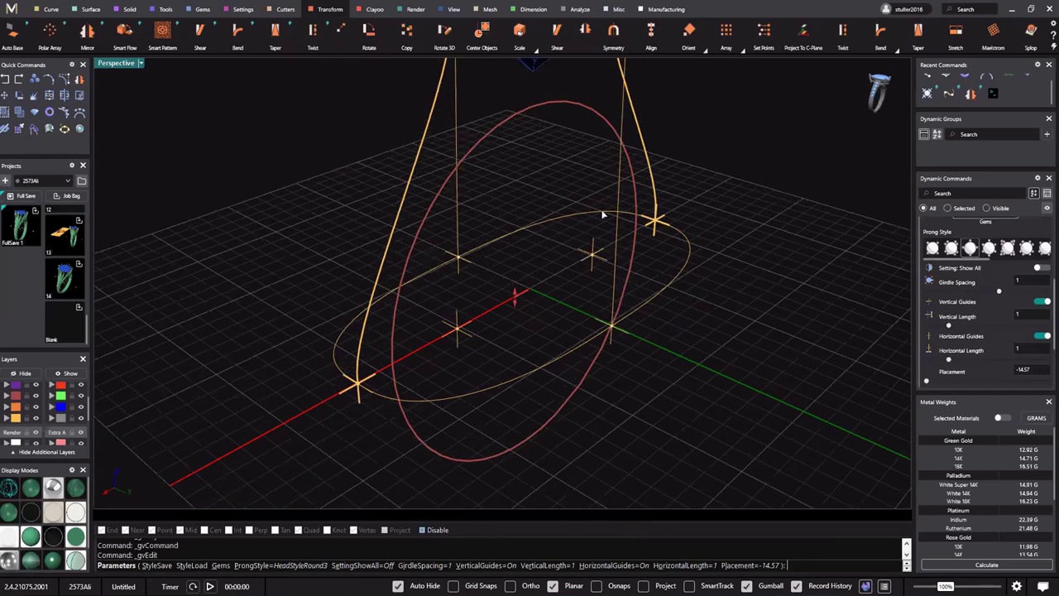
right_drag(603, 216, 565, 266)
right_click(568, 218)
Try enlarging the diamond on the ring rail to a width of 9.50 mm
scroll(559, 223, down, 6)
scroll(565, 266, up, 3)
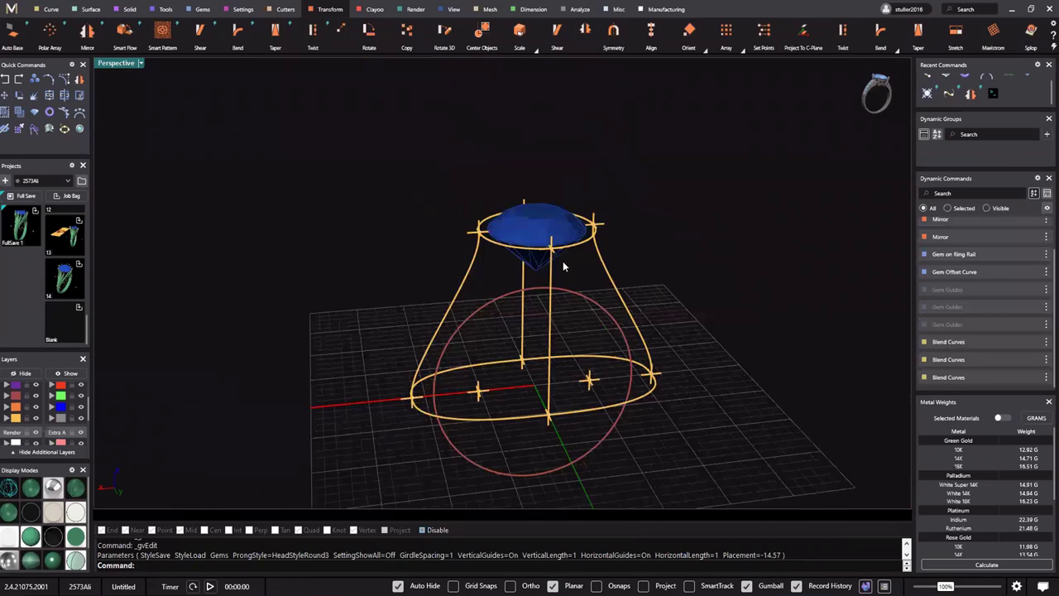
right_drag(564, 223, 575, 192)
scroll(574, 195, up, 3)
click(571, 218)
key(F6)
click(584, 212)
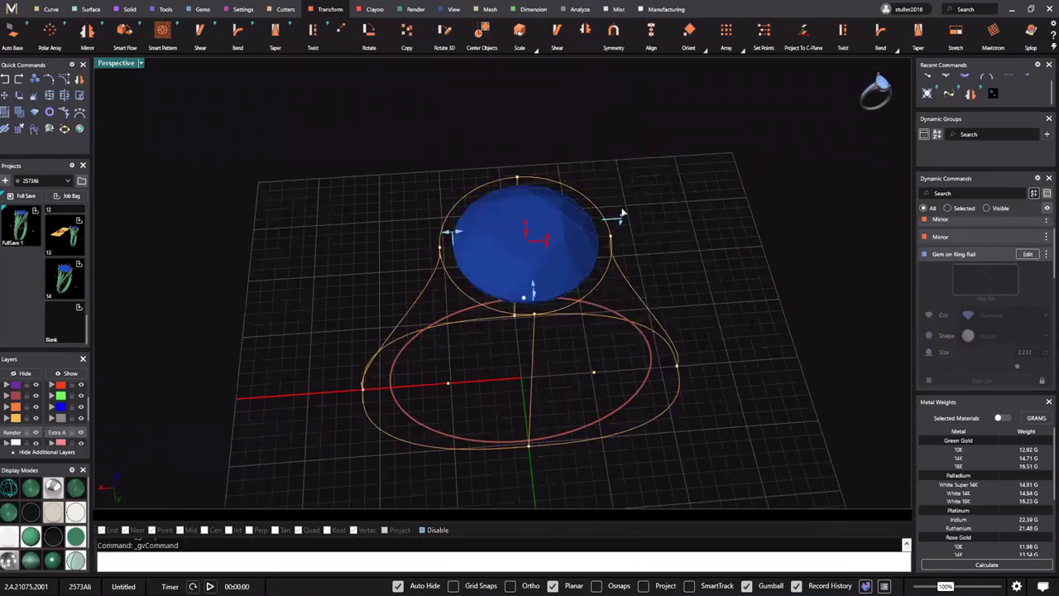
mouse_move(447, 172)
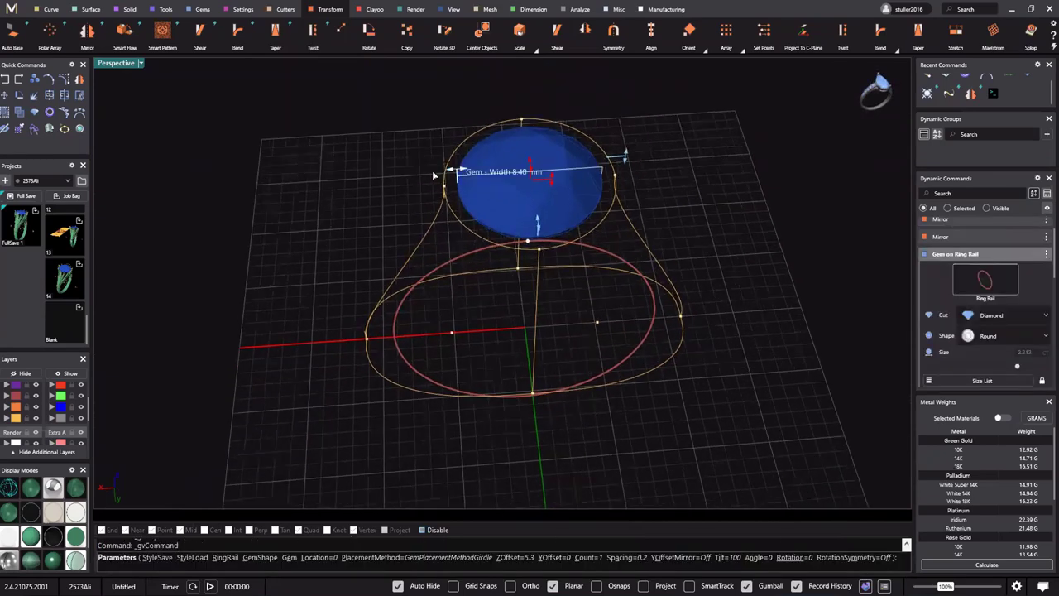
mouse_move(434, 175)
mouse_down()
mouse_move(424, 175)
mouse_move(473, 169)
mouse_move(447, 169)
mouse_up()
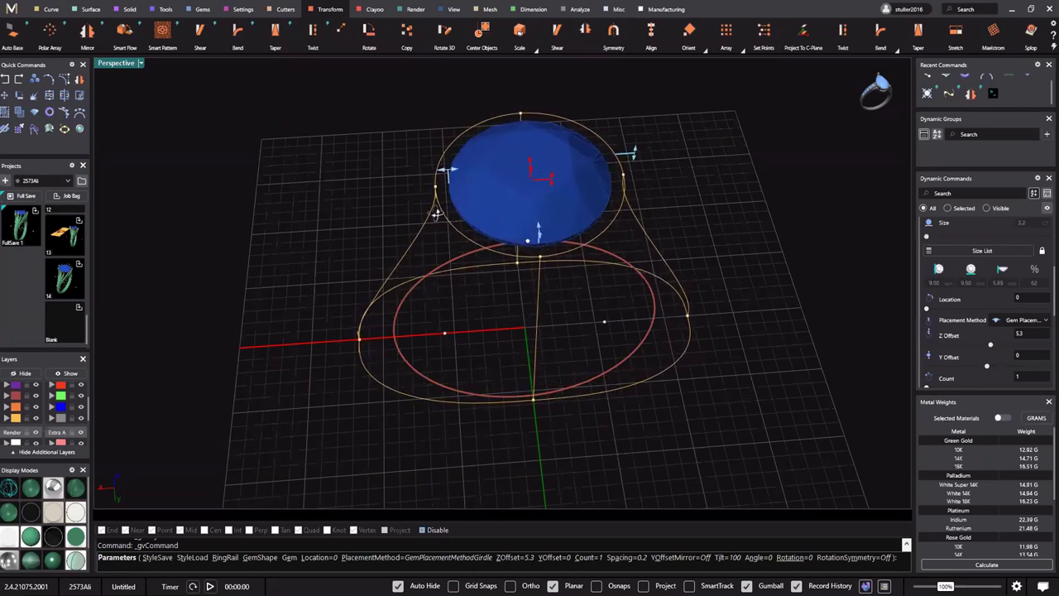
right_drag(436, 215, 493, 187)
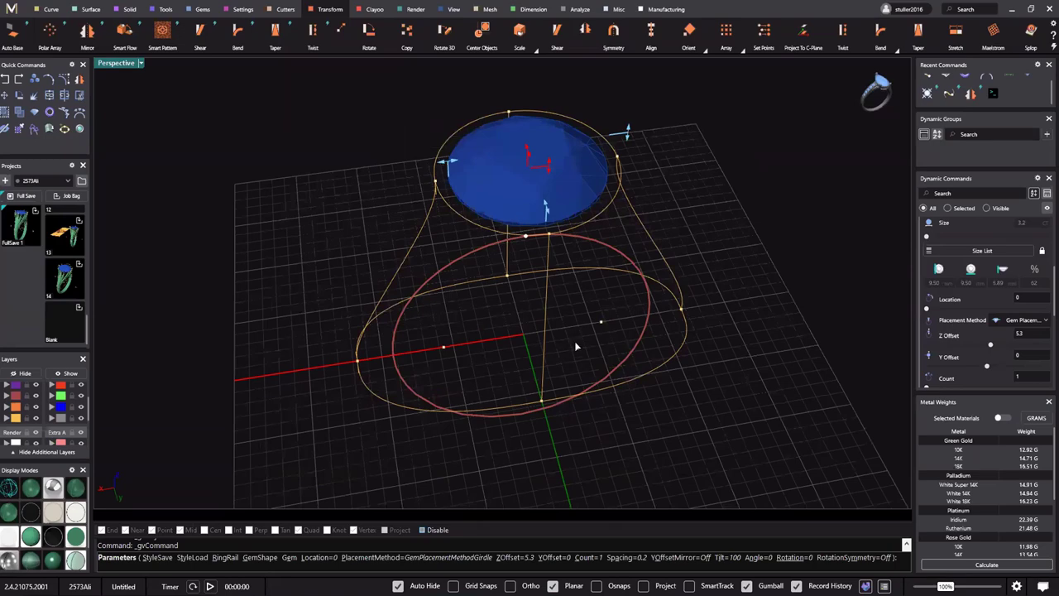
right_drag(575, 343, 612, 311)
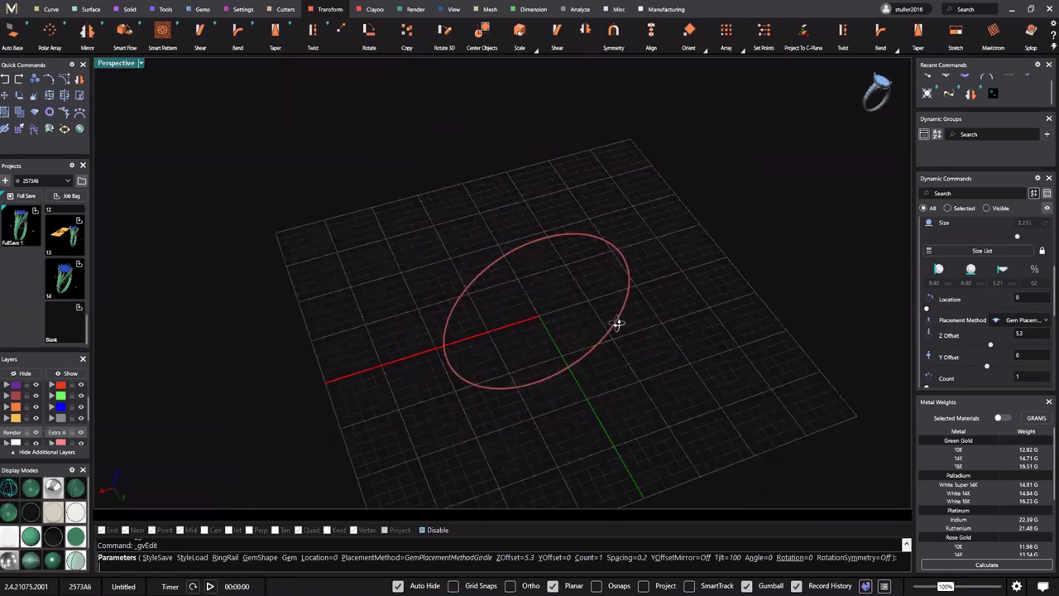
right_drag(619, 323, 591, 350)
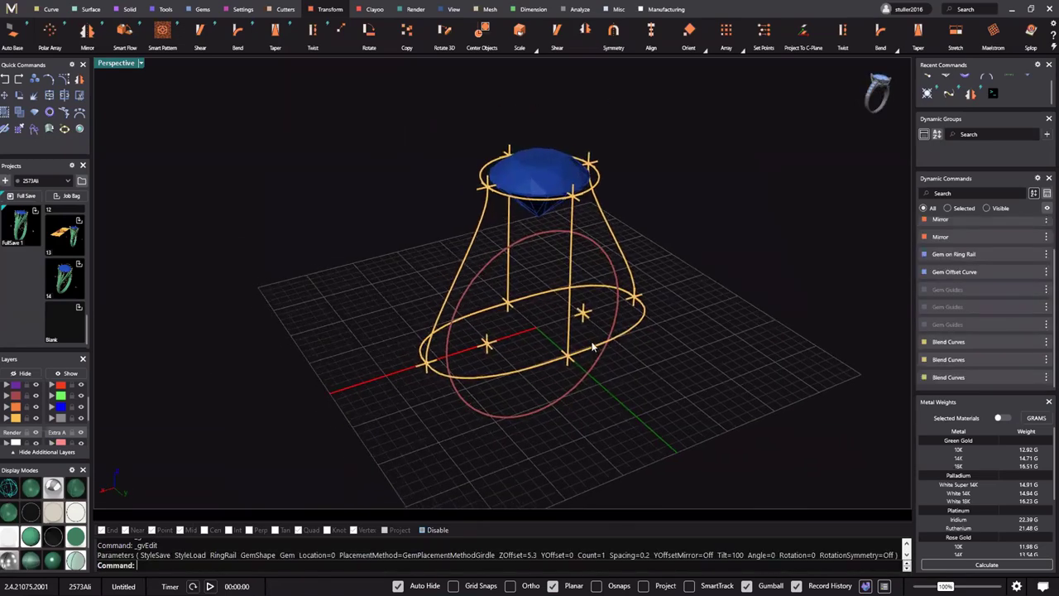
Examine the curve framework around the diamond and ring rail from the front, side and above
click(540, 176)
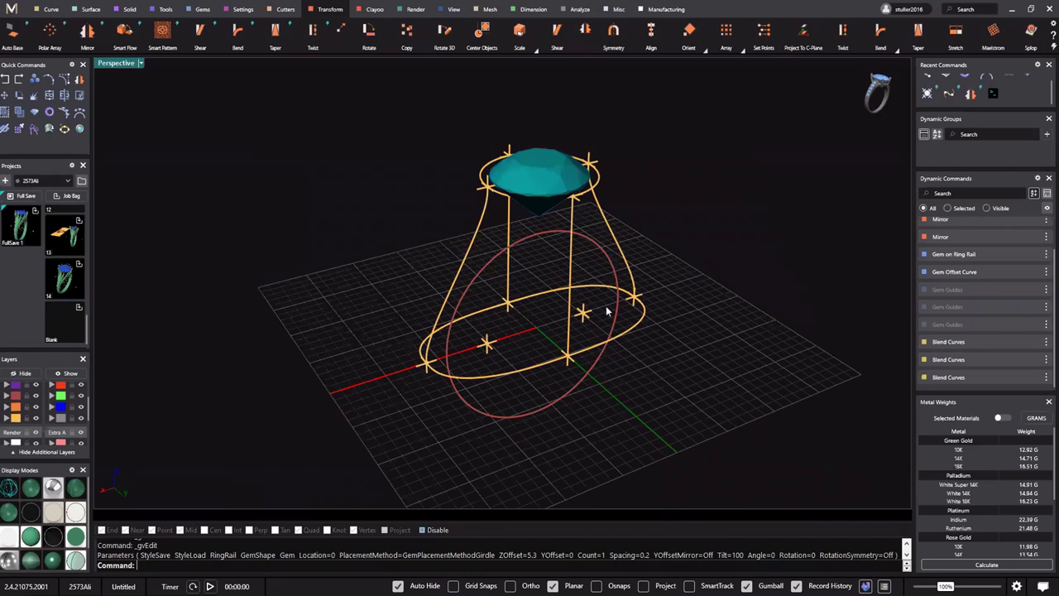
click(589, 286)
right_drag(591, 288, 624, 297)
scroll(670, 278, up, 3)
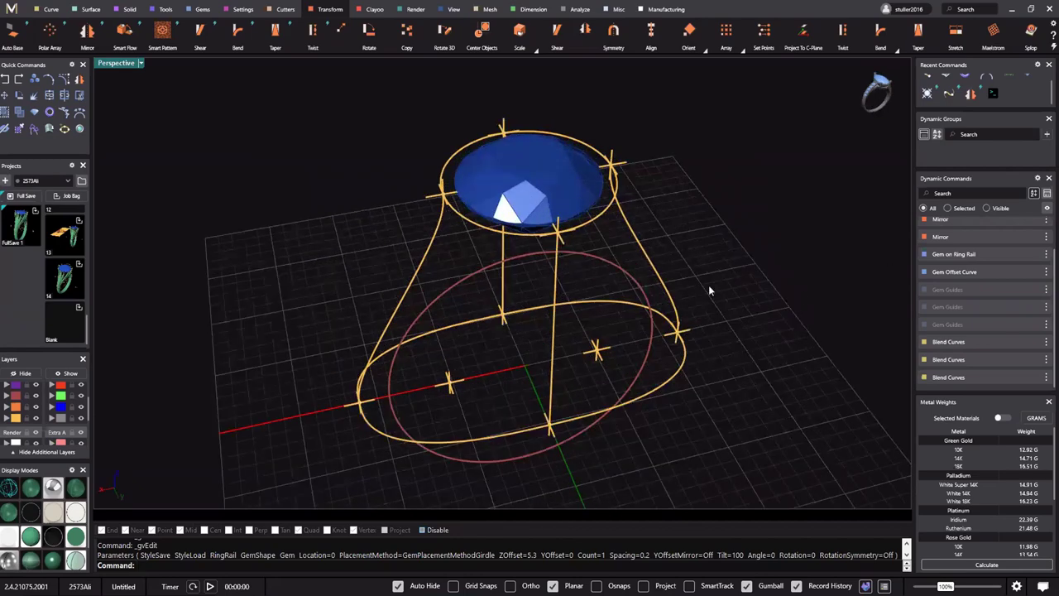
mouse_move(544, 258)
right_down()
mouse_move(525, 287)
mouse_move(566, 284)
mouse_move(576, 295)
mouse_move(742, 224)
right_up()
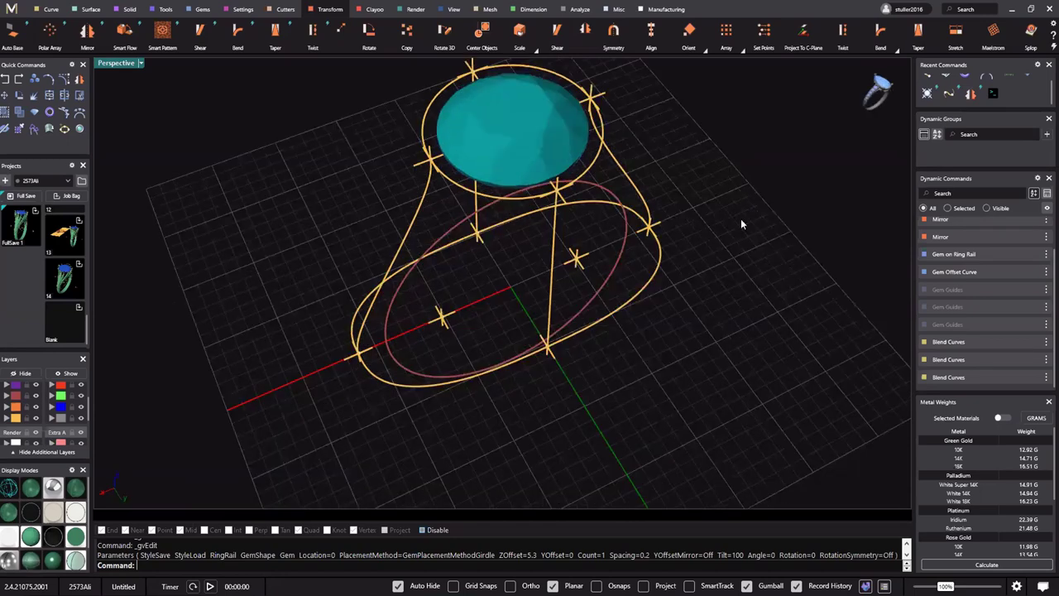
right_drag(509, 278, 535, 234)
right_drag(571, 275, 619, 347)
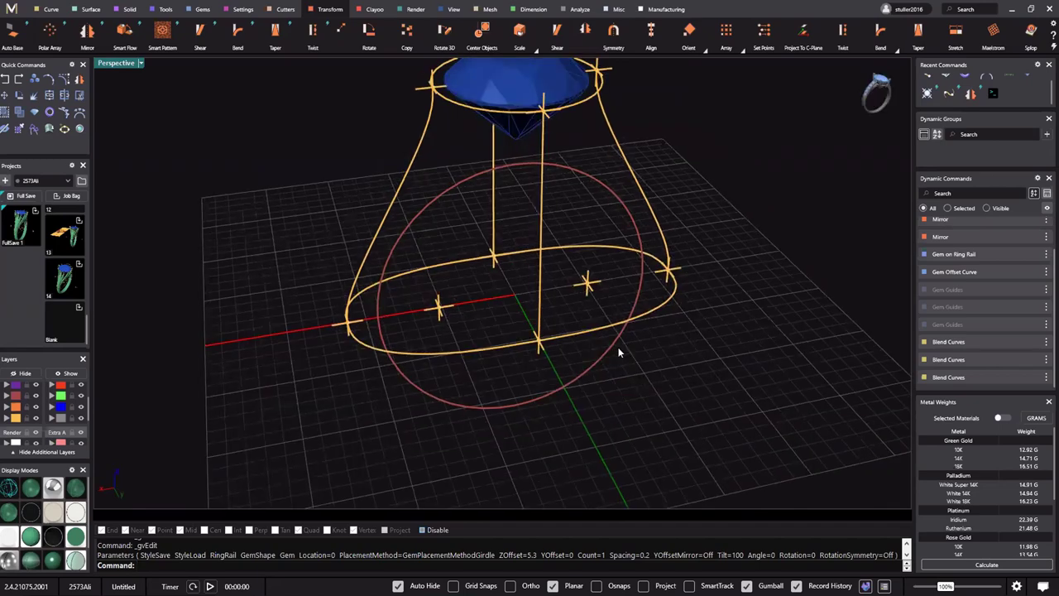
mouse_move(584, 262)
right_down()
mouse_move(592, 259)
mouse_move(596, 277)
right_up()
right_drag(487, 269, 525, 248)
shift+right_drag(525, 249, 530, 366)
right_drag(452, 312, 471, 287)
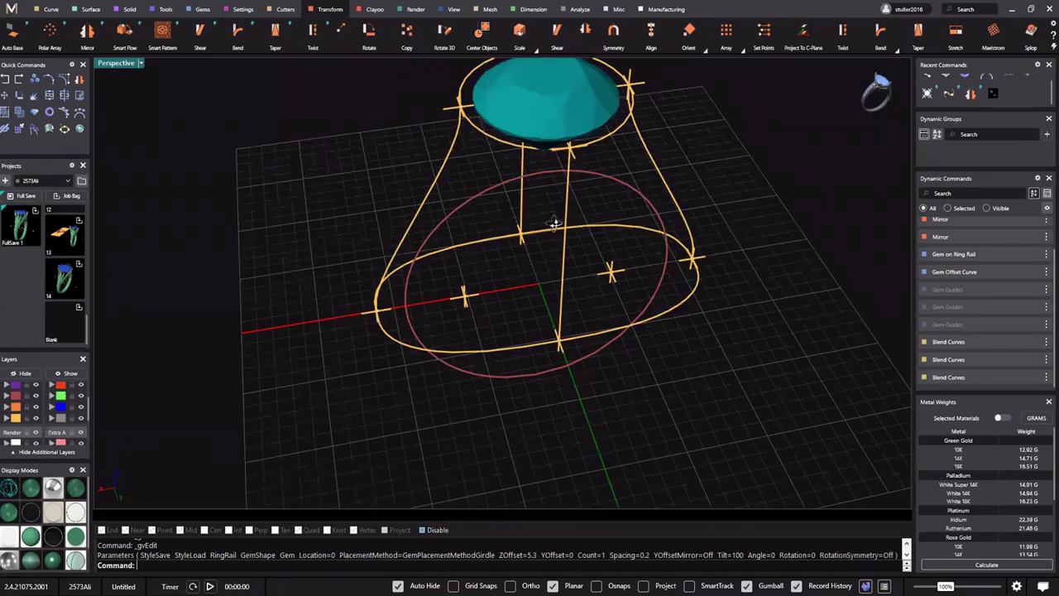
right_drag(554, 224, 604, 219)
right_drag(584, 99, 584, 153)
right_drag(586, 377, 642, 278)
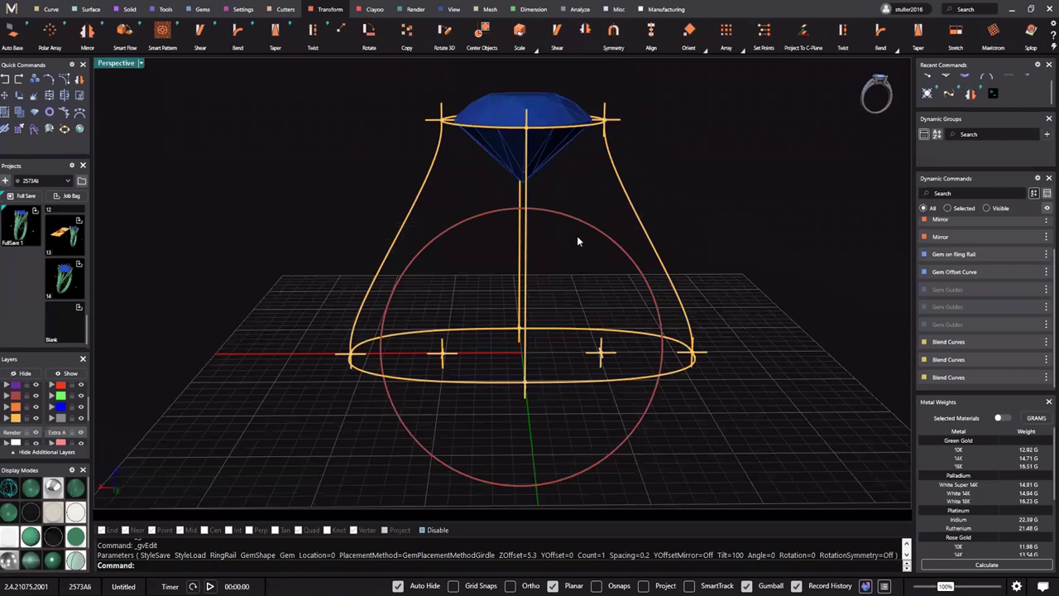
right_drag(547, 217, 563, 260)
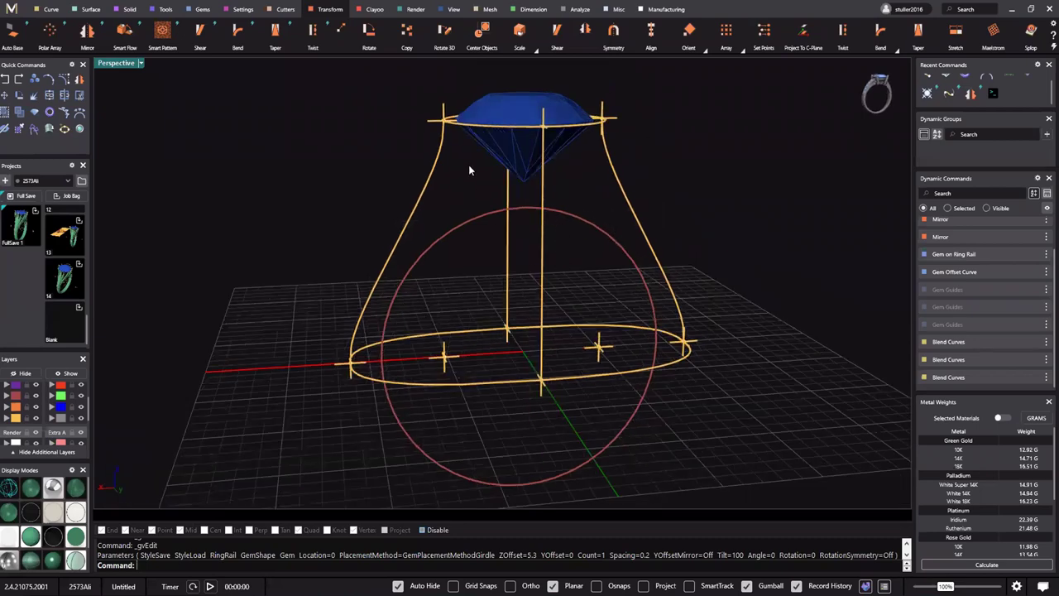
Join the four base blend curves into a single closed curve
right_drag(507, 399, 507, 402)
click(507, 400)
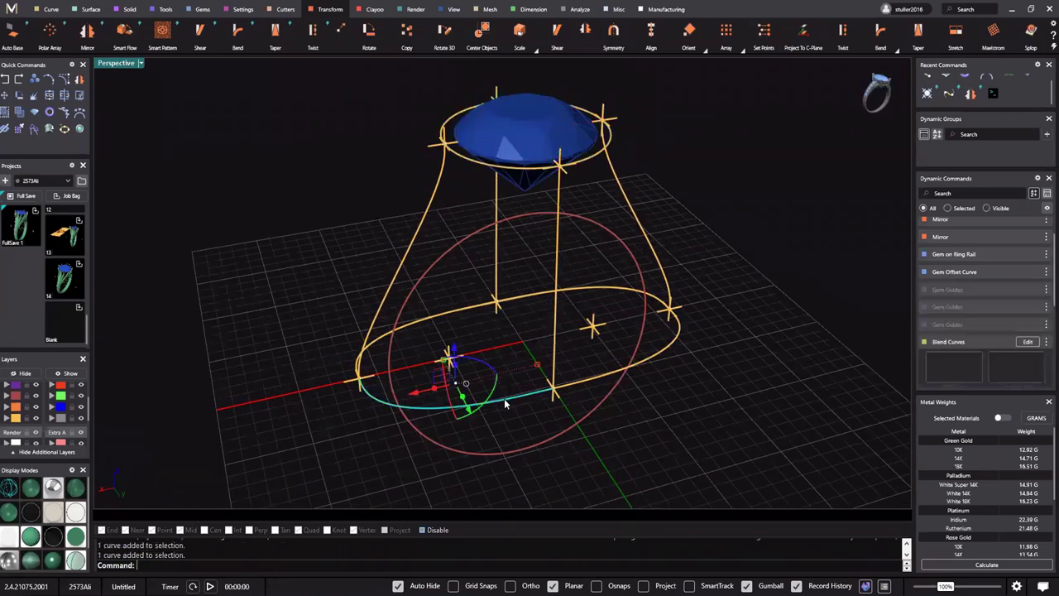
shift+right_drag(524, 73, 525, 69)
shift+right_drag(530, 350, 540, 328)
shift+right_drag(512, 145, 478, 112)
key(Escape)
click(578, 105)
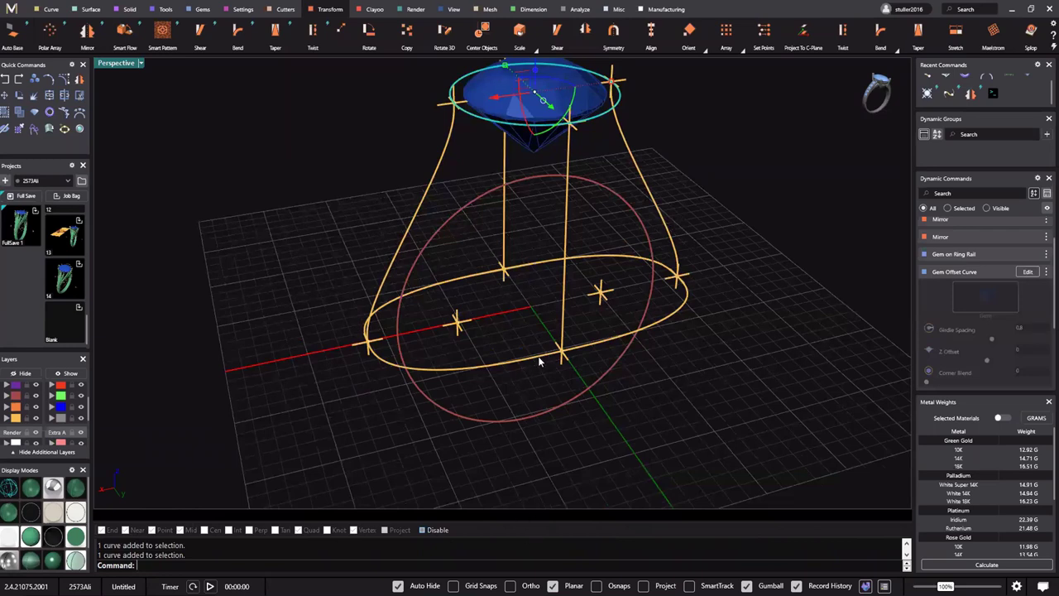
click(653, 264)
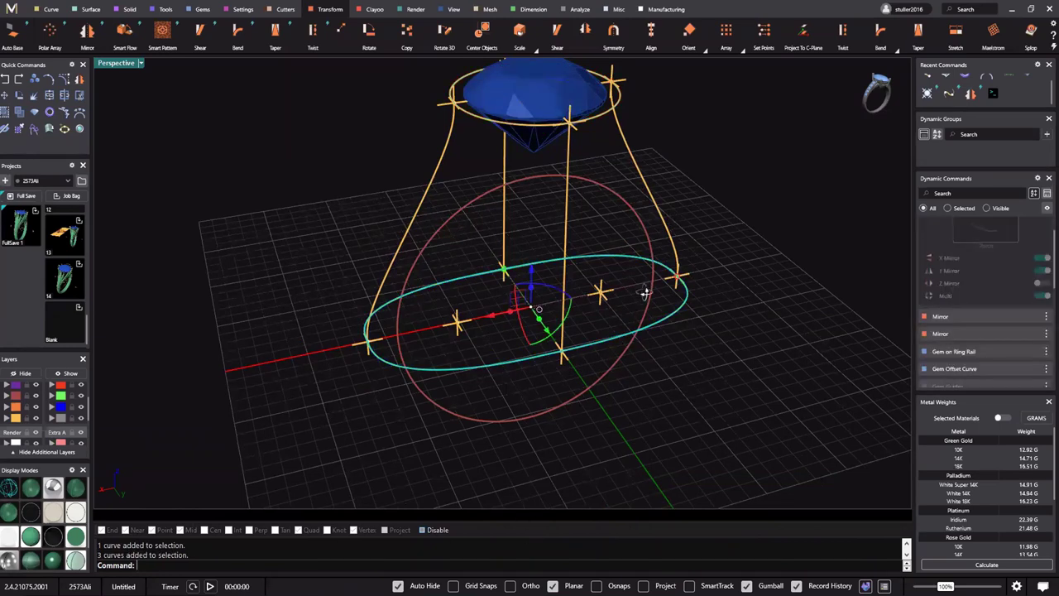
right_drag(645, 291, 642, 294)
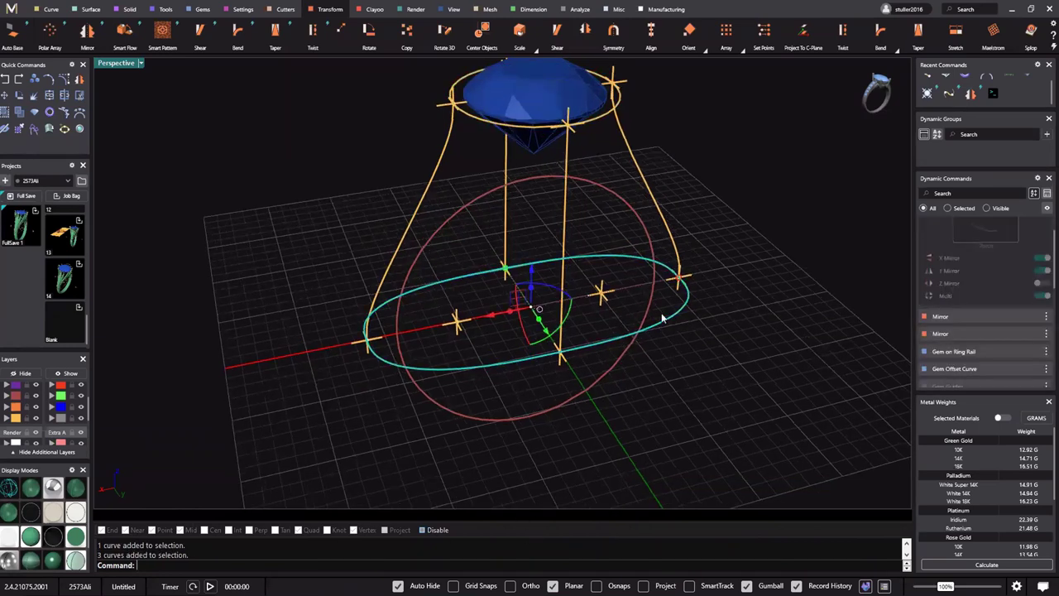
click(161, 10)
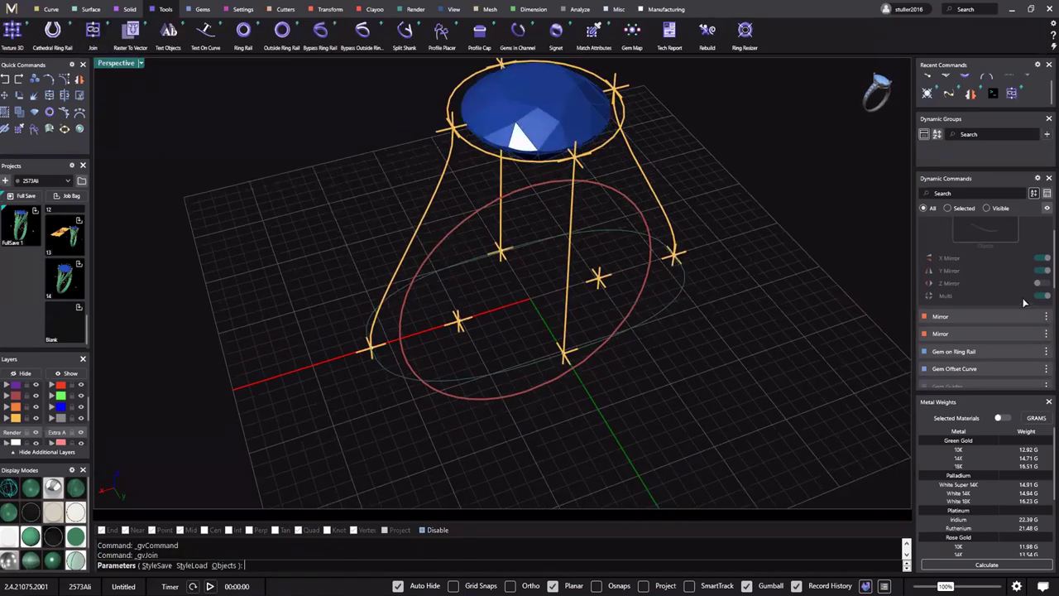
right_click(647, 380)
mouse_move(649, 383)
right_down()
mouse_move(629, 285)
mouse_move(636, 261)
mouse_move(648, 311)
right_up()
click(650, 299)
right_drag(574, 336, 529, 379)
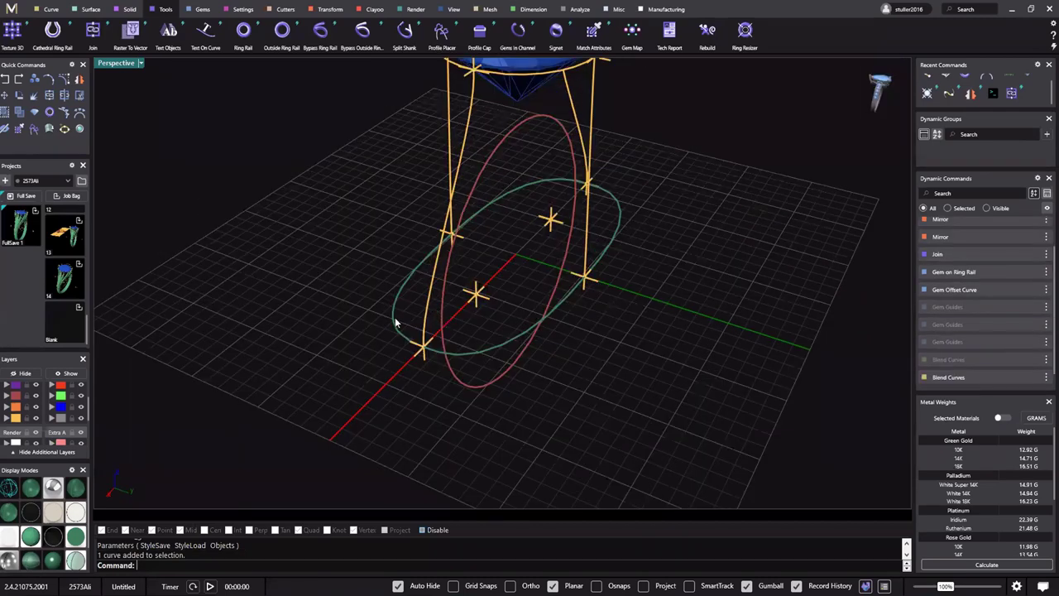
right_drag(395, 315, 401, 309)
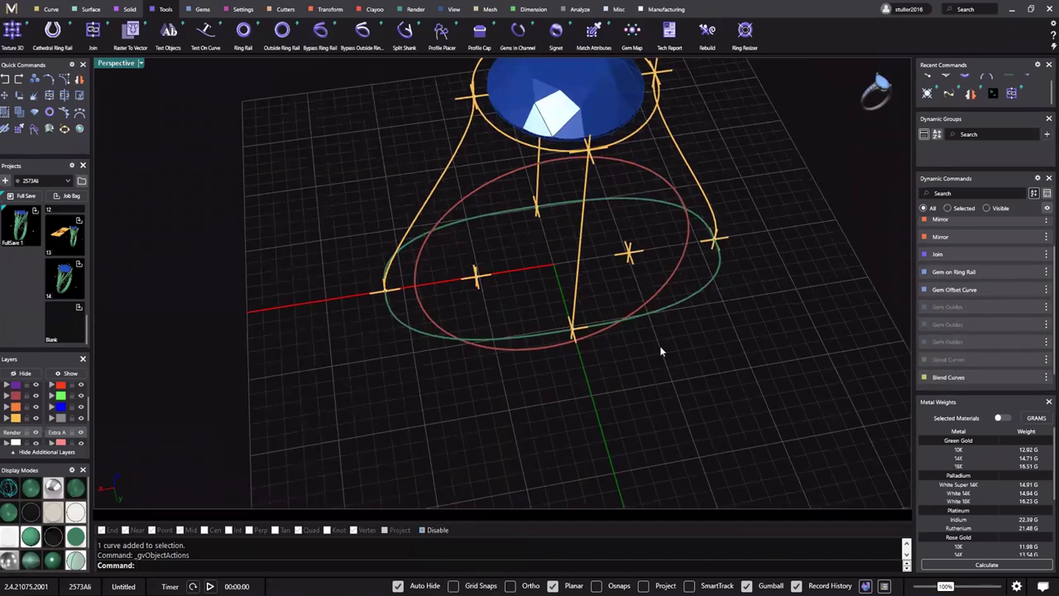
right_drag(499, 323, 596, 252)
right_drag(269, 123, 251, 71)
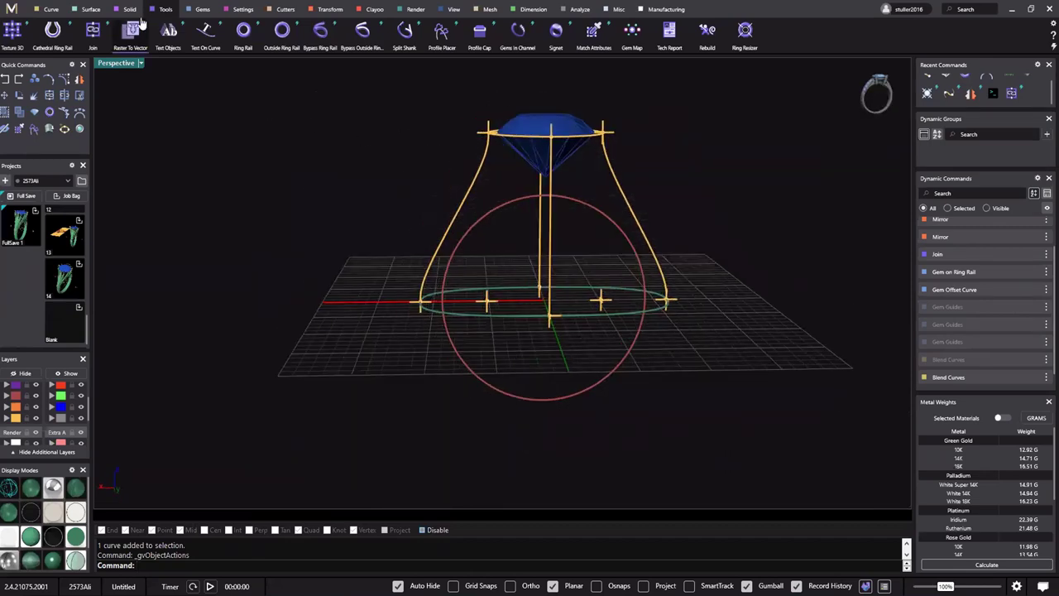
Create a Curve Network surface from the four upright blend curves, the offset curve around the diamond and the joined base curve, with Position edge matching
click(104, 11)
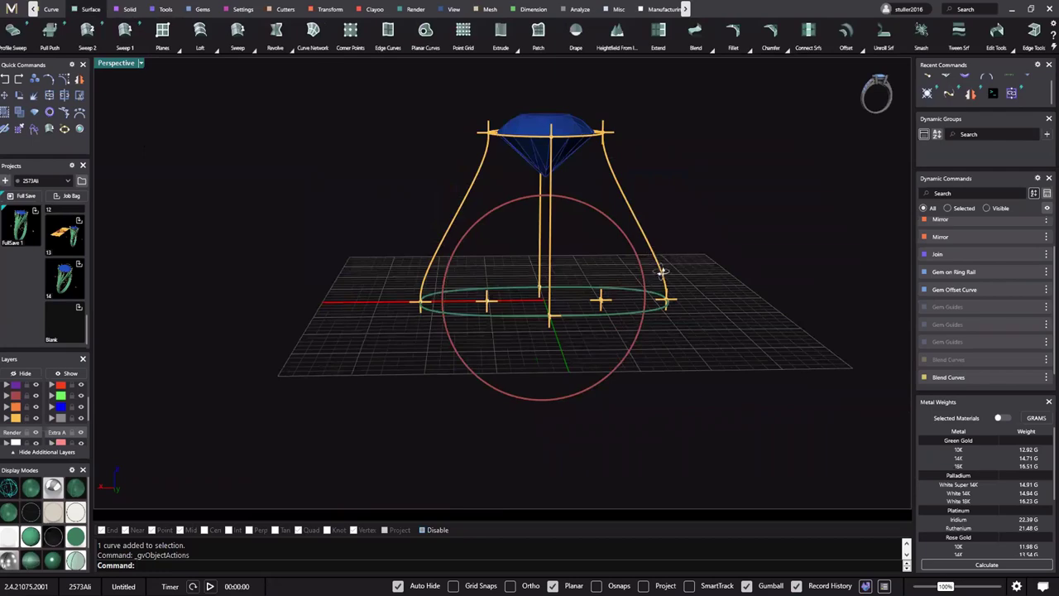
right_drag(166, 108, 204, 93)
right_drag(623, 199, 631, 190)
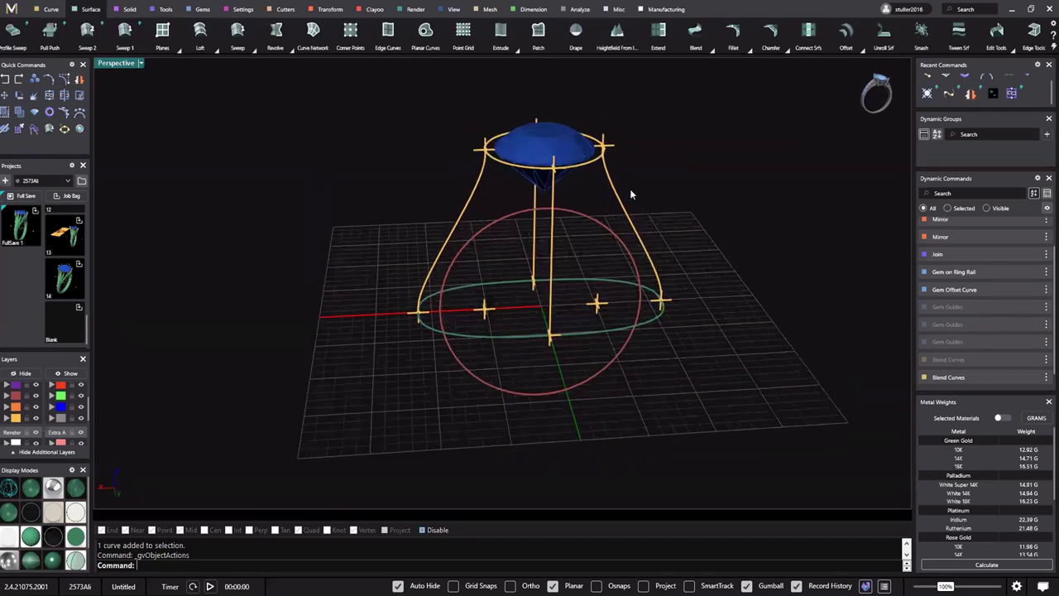
right_drag(568, 196, 574, 184)
click(619, 198)
shift+drag(569, 197, 449, 191)
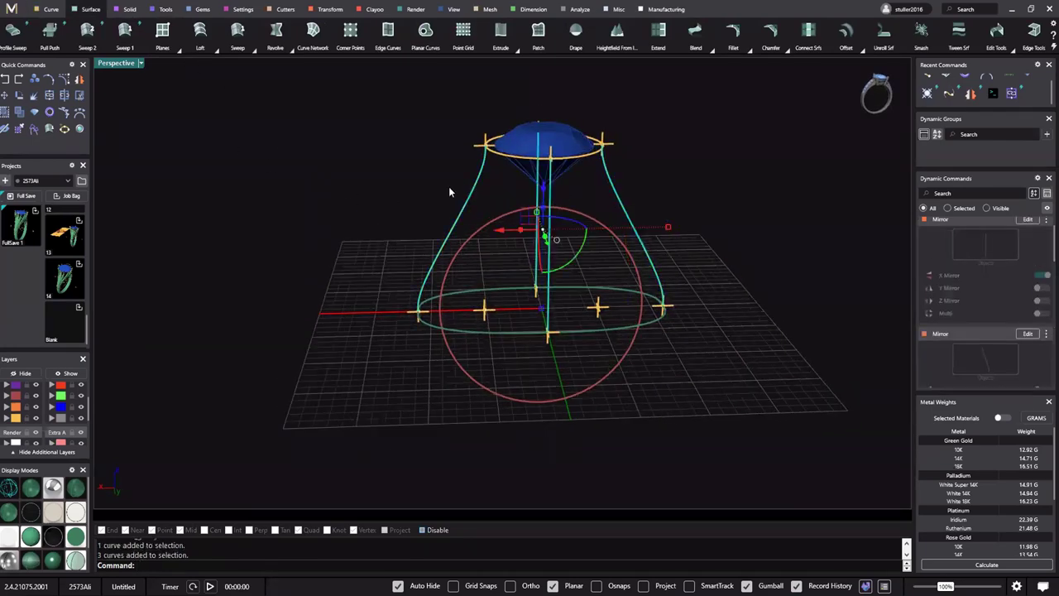
click(497, 155)
shift+click(514, 333)
right_drag(573, 388, 619, 382)
right_drag(598, 331, 614, 315)
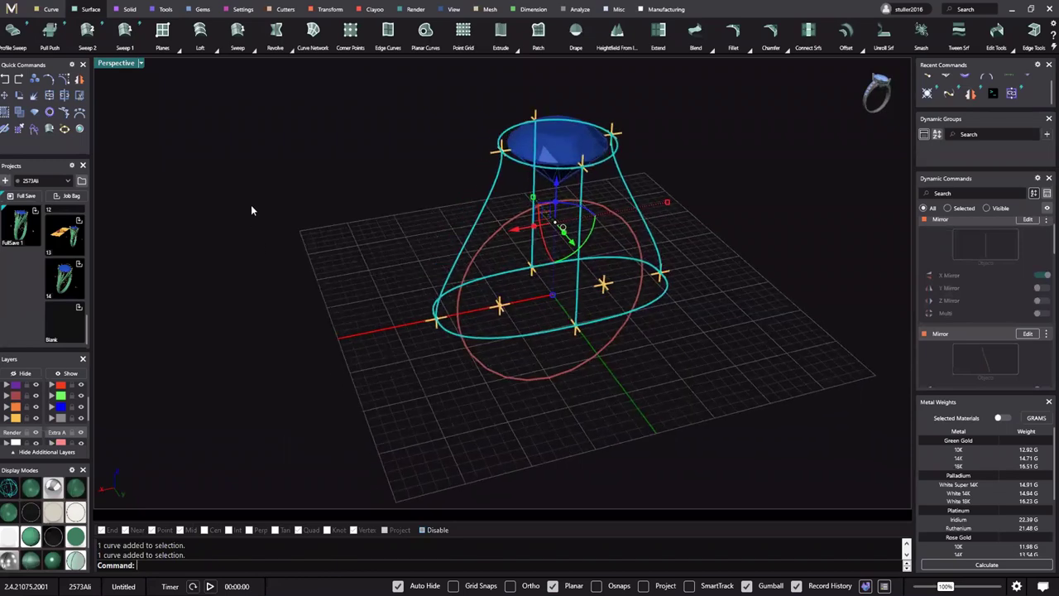
scroll(251, 112, up, 3)
click(313, 35)
scroll(589, 331, down, 3)
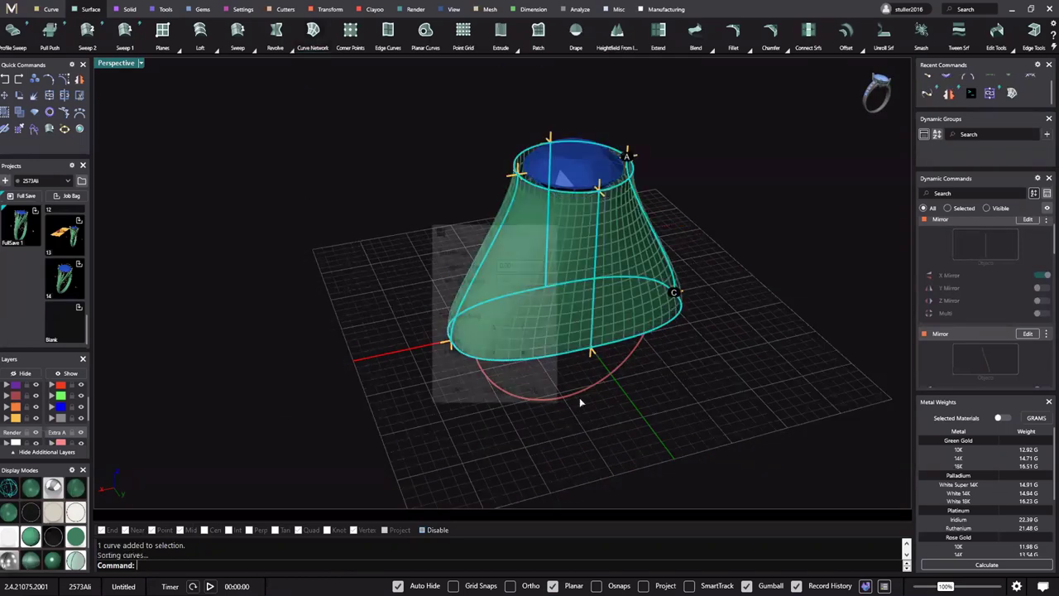
drag(483, 229, 328, 154)
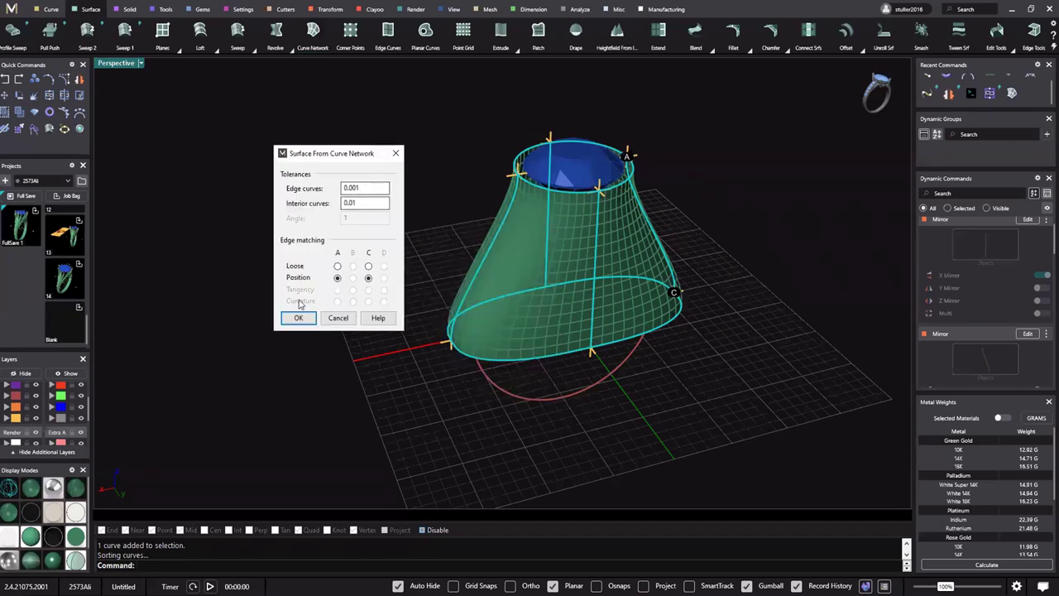
click(301, 316)
Edit the side blend curve on the red axis, setting Blend Second Curve to 1
right_drag(599, 356, 481, 262)
right_drag(454, 174, 438, 217)
scroll(440, 178, up, 3)
click(555, 301)
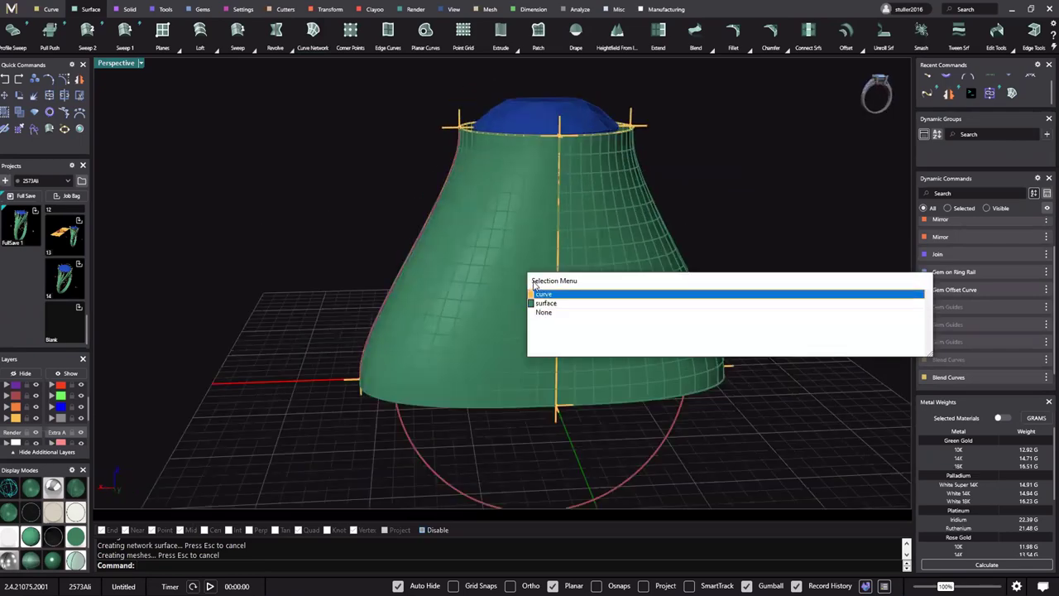
click(546, 297)
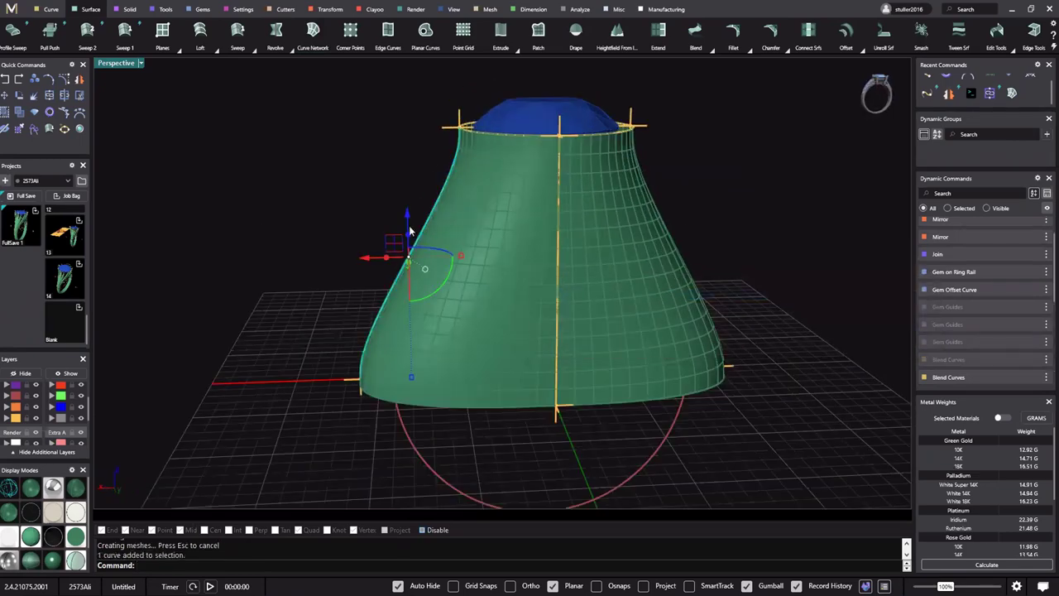
shift+right_drag(389, 198, 404, 134)
key(F6)
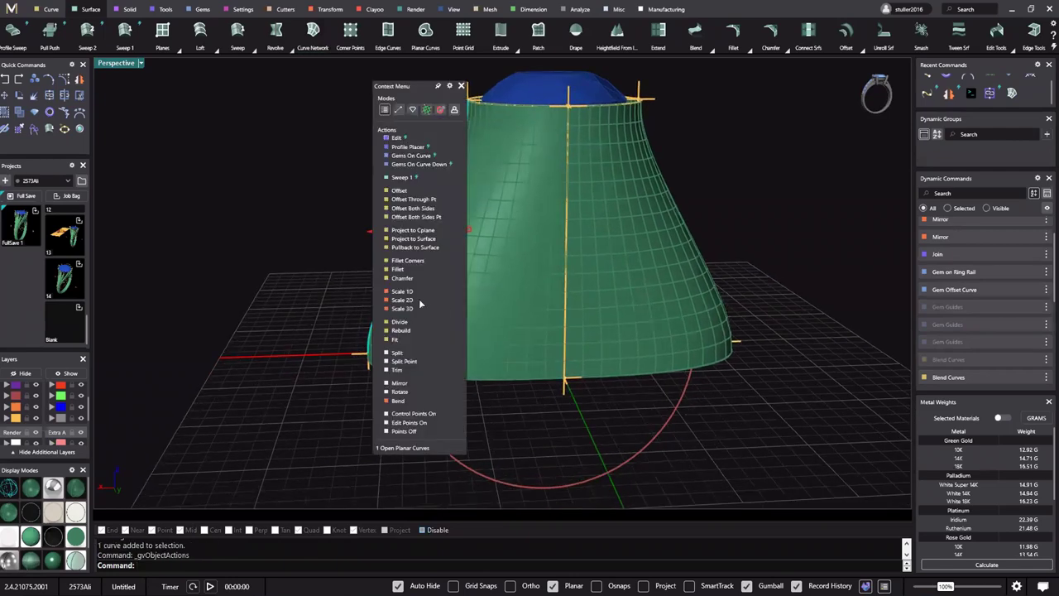
right_drag(371, 346, 369, 328)
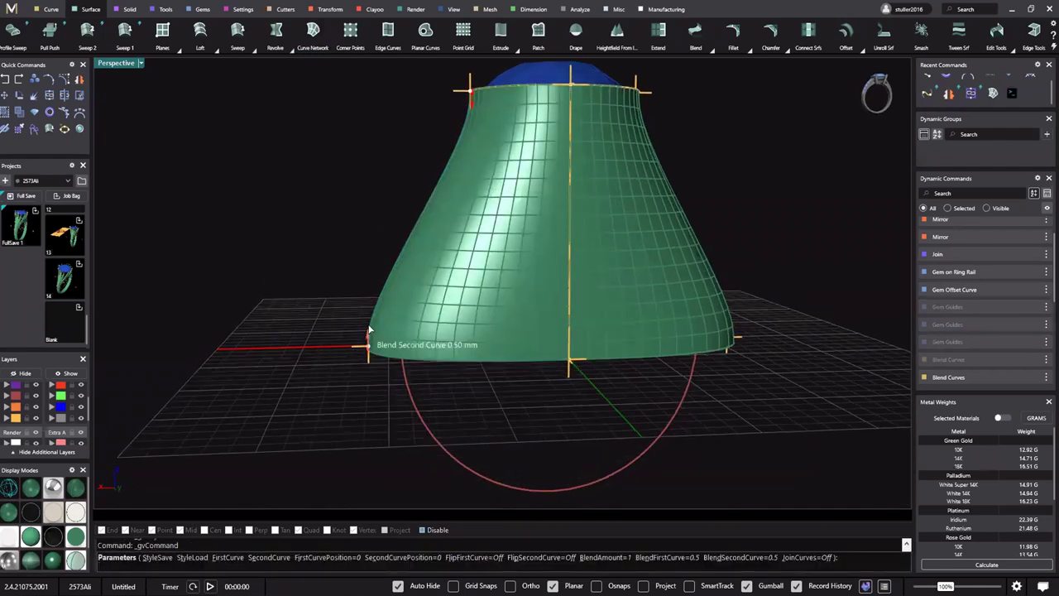
scroll(370, 329, up, 3)
drag(369, 328, 369, 314)
scroll(440, 247, down, 3)
right_click(440, 247)
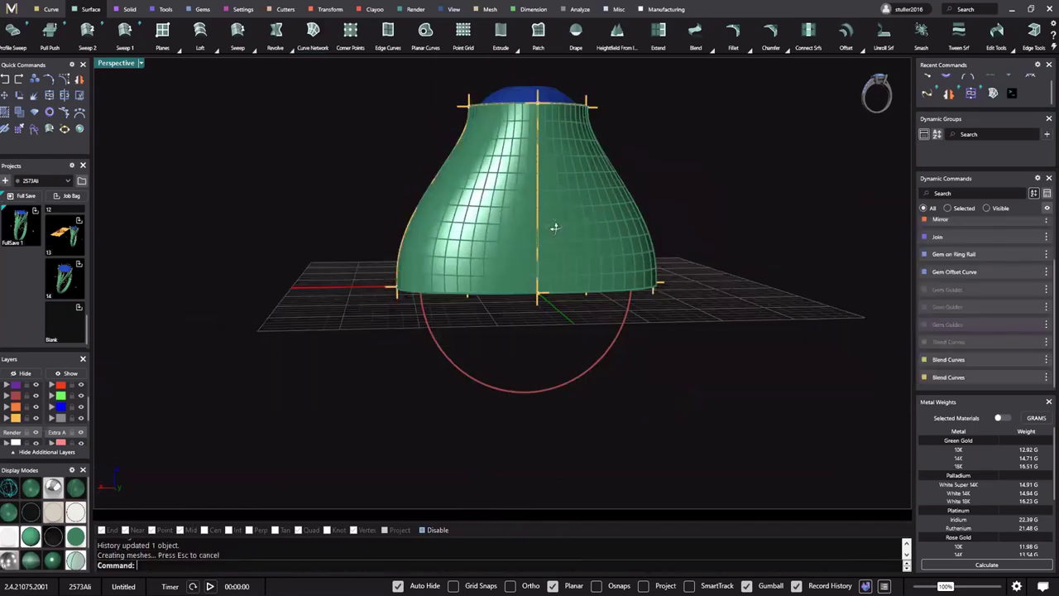
Try setting Blend First Curve to 1.2 on the side blend curve, and undo that edit
right_drag(556, 229, 510, 222)
right_drag(444, 176, 581, 201)
scroll(458, 173, up, 3)
click(470, 168)
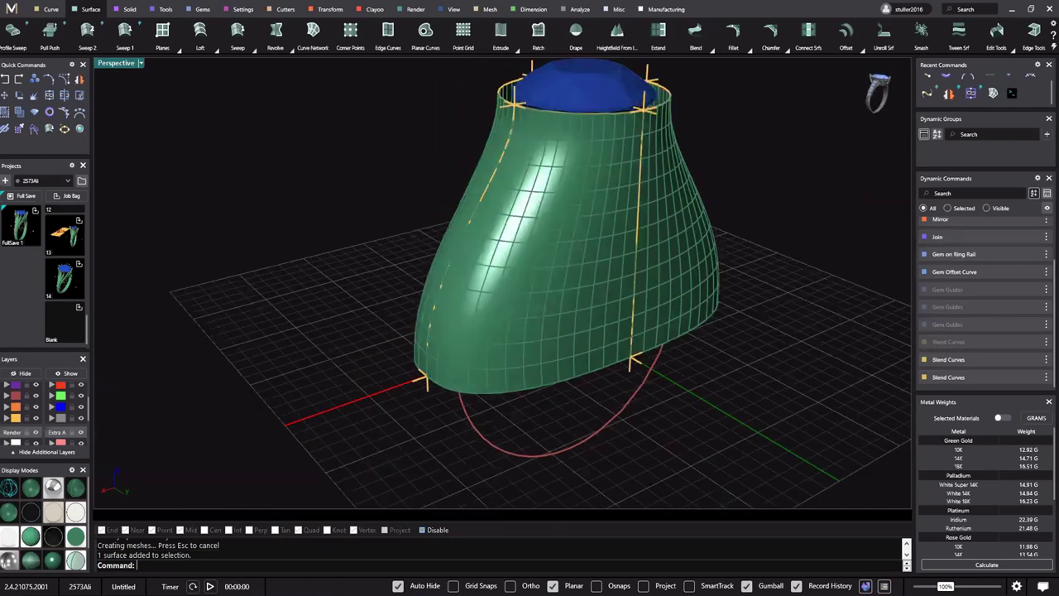
click(472, 221)
key(F6)
mouse_move(500, 222)
right_down()
mouse_move(495, 197)
mouse_move(497, 208)
right_up()
drag(494, 199, 494, 212)
right_click(507, 316)
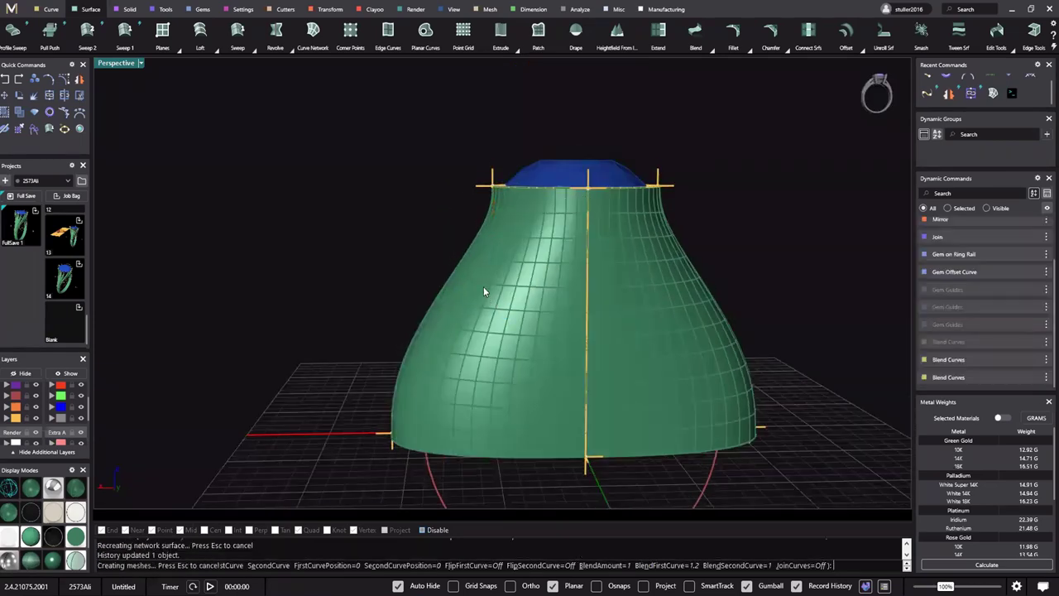
scroll(356, 316, down, 6)
right_drag(356, 316, 475, 212)
key(ctrl+z)
Examine how the network surface's outline sits around the ring rail in the Front view
double_click(120, 64)
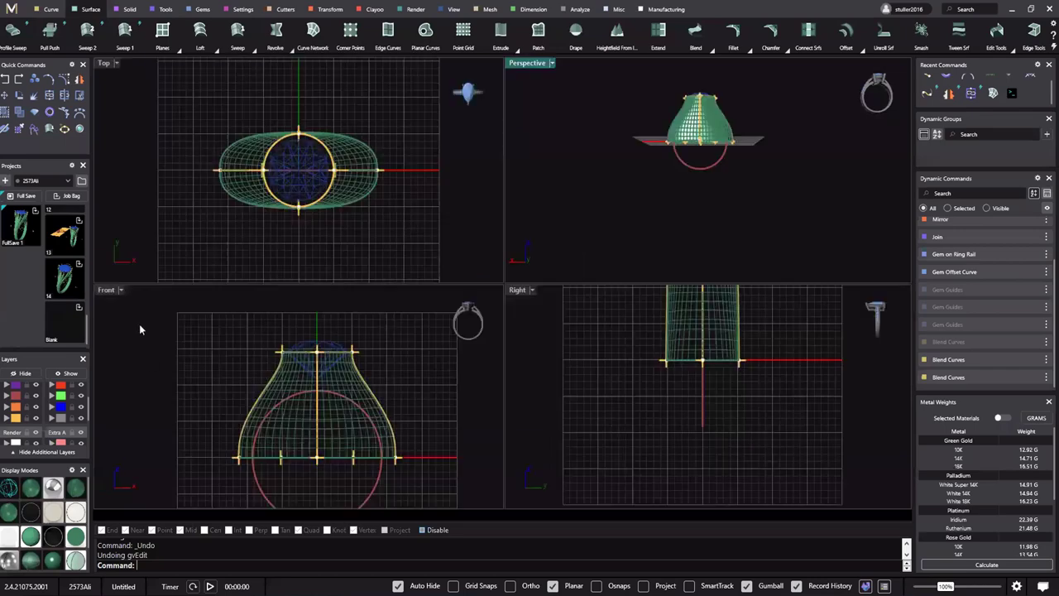
double_click(111, 295)
right_drag(517, 331, 526, 223)
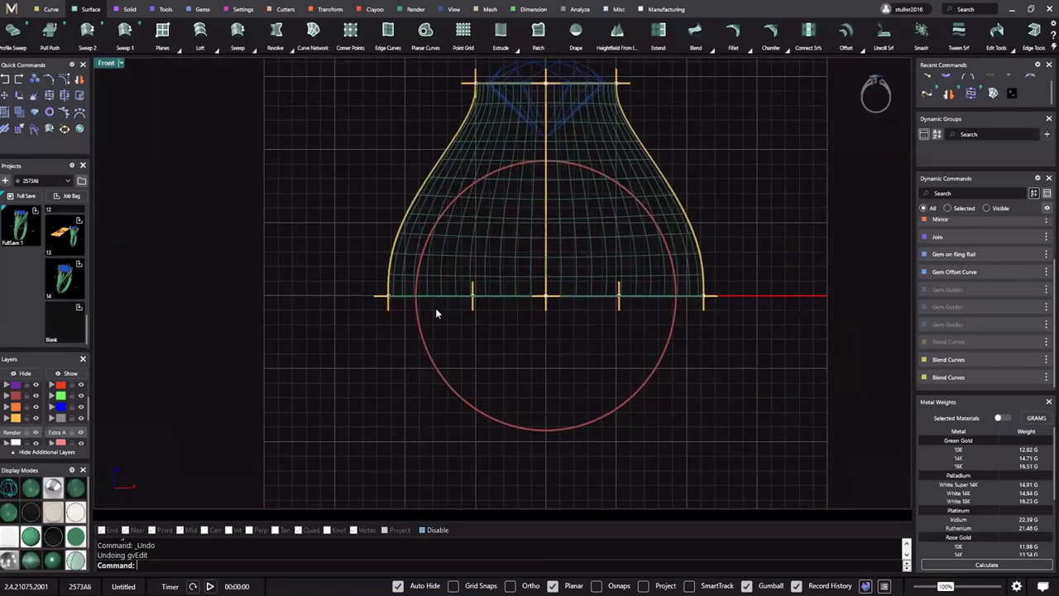
scroll(432, 307, up, 3)
scroll(448, 295, up, 1)
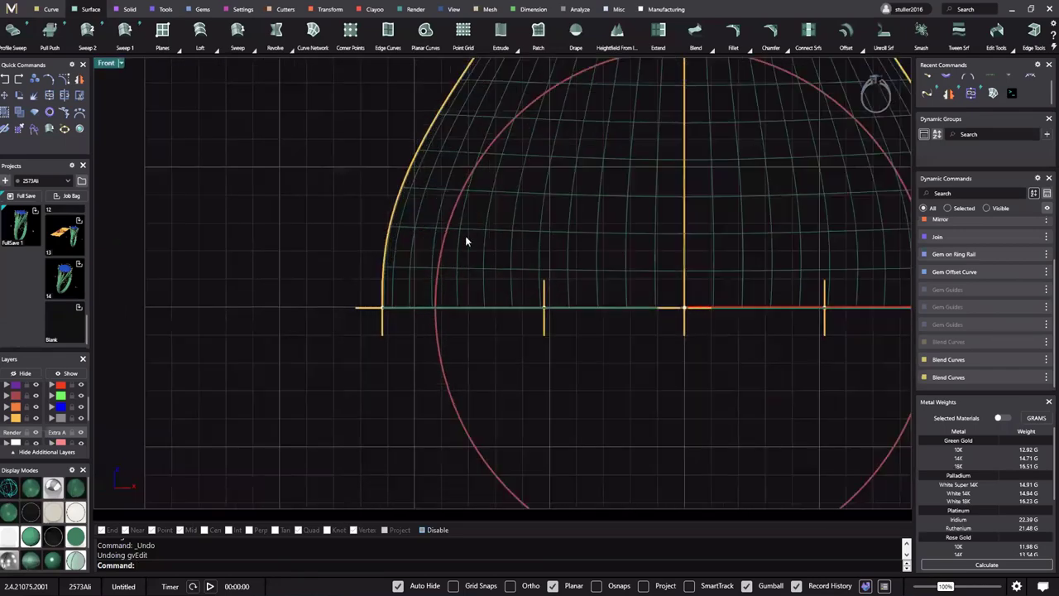
scroll(592, 240, down, 6)
right_drag(612, 378, 544, 371)
right_drag(534, 75, 502, 174)
right_drag(581, 313, 510, 268)
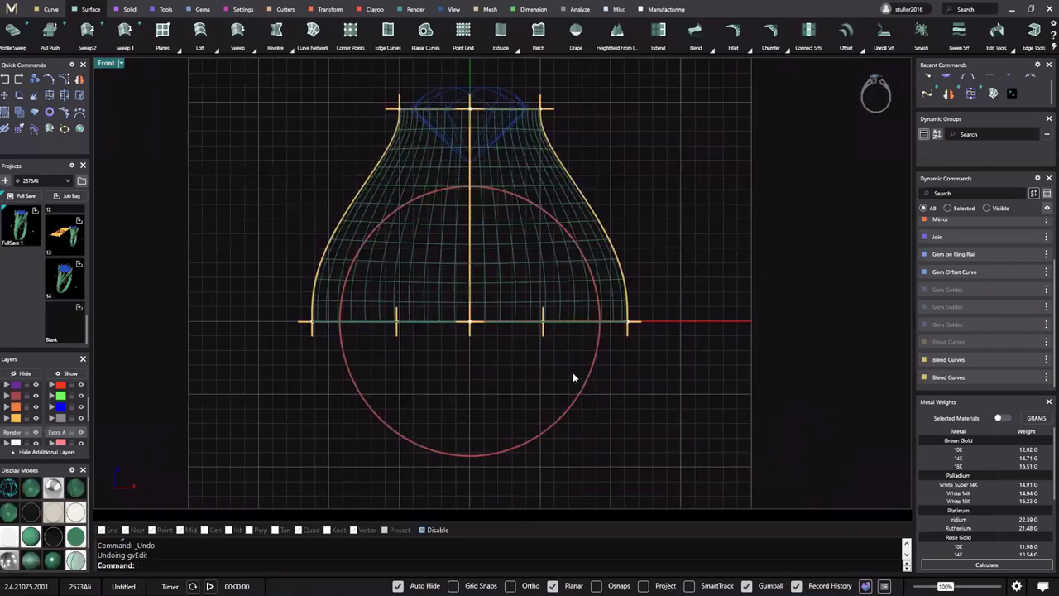
right_drag(573, 372, 617, 339)
Extrude the ring rail to both sides through the network surface as a temporary finger-hole check, and delete the extrusion
click(632, 340)
double_click(535, 63)
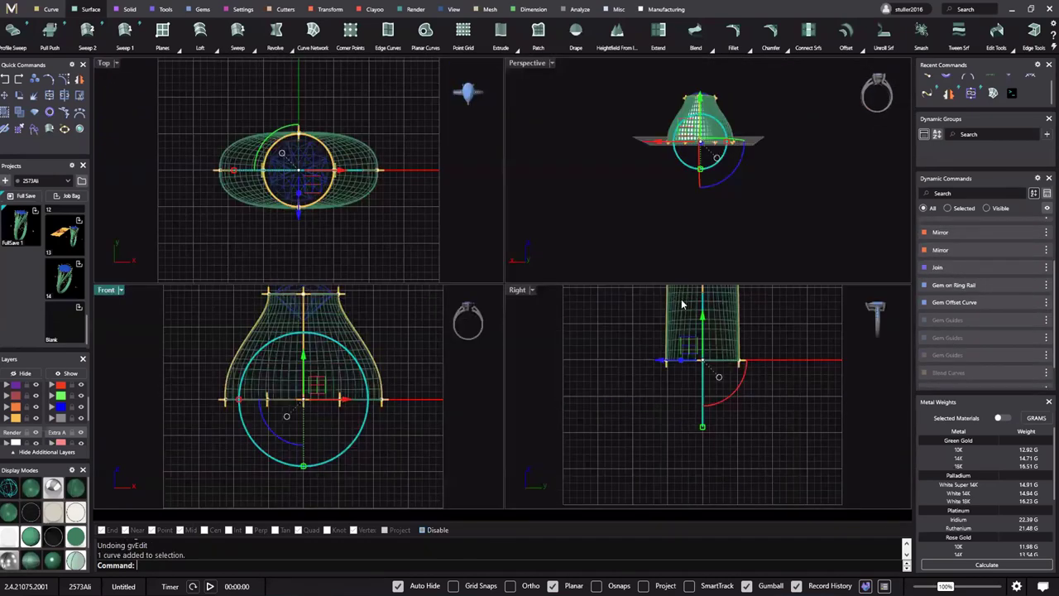
right_drag(683, 303, 618, 297)
key(Return)
right_drag(562, 317, 533, 361)
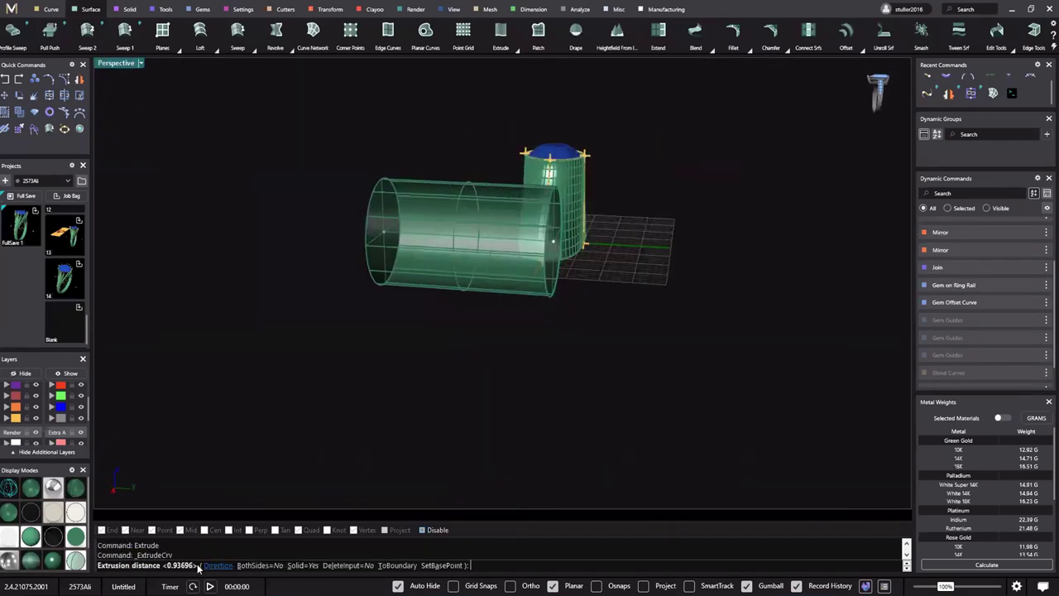
click(264, 568)
click(642, 246)
mouse_move(642, 235)
right_down()
mouse_move(619, 214)
mouse_move(627, 238)
right_up()
scroll(626, 236, up, 3)
right_drag(714, 187, 632, 369)
right_drag(668, 268, 618, 303)
click(616, 273)
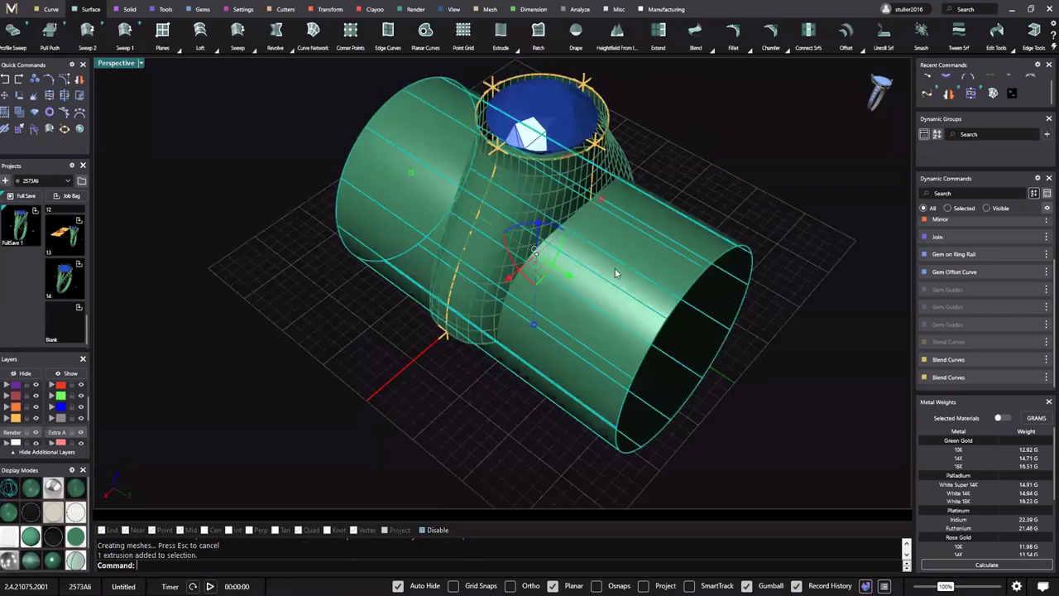
key(Delete)
Edit the Gem Guides holding the lower guide on the green axis and set their Girdle Spacing to -1.5
right_drag(619, 254, 639, 170)
scroll(629, 222, up, 3)
click(603, 217)
middle_click(650, 335)
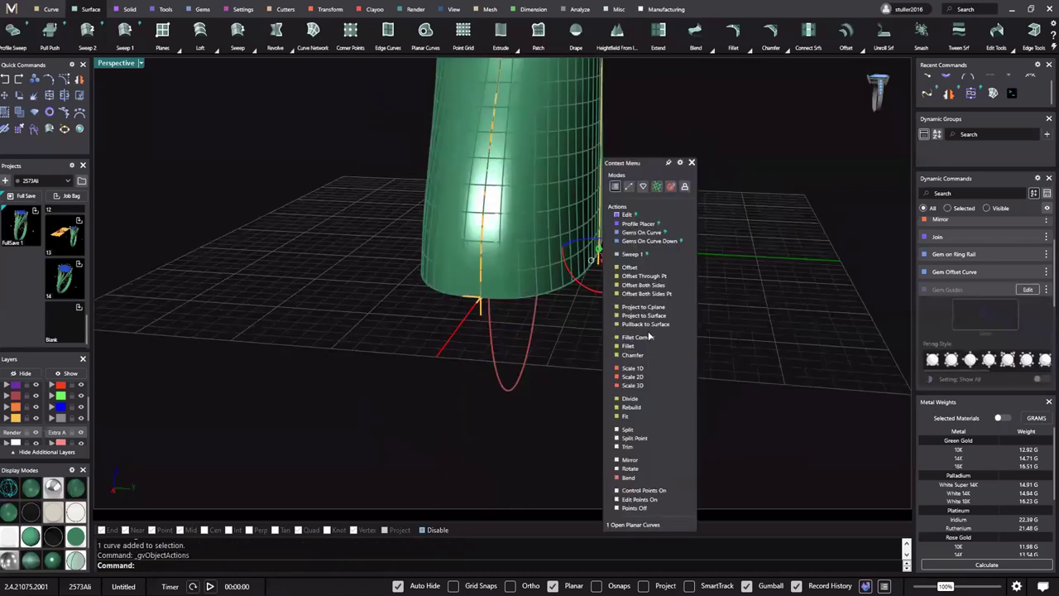
click(669, 300)
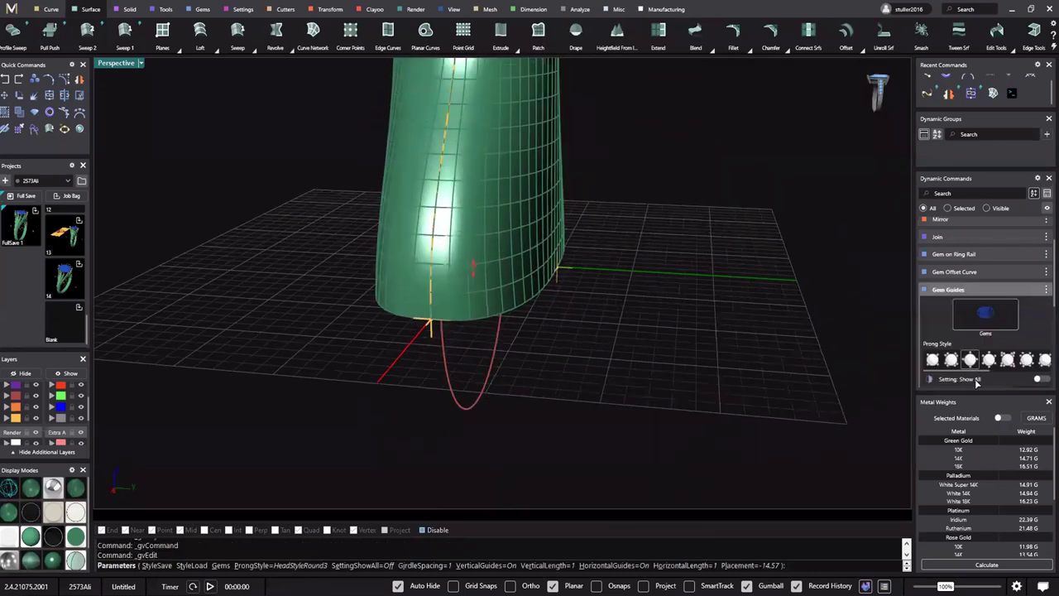
scroll(981, 375, down, 3)
scroll(982, 376, down, 1)
click(1025, 278)
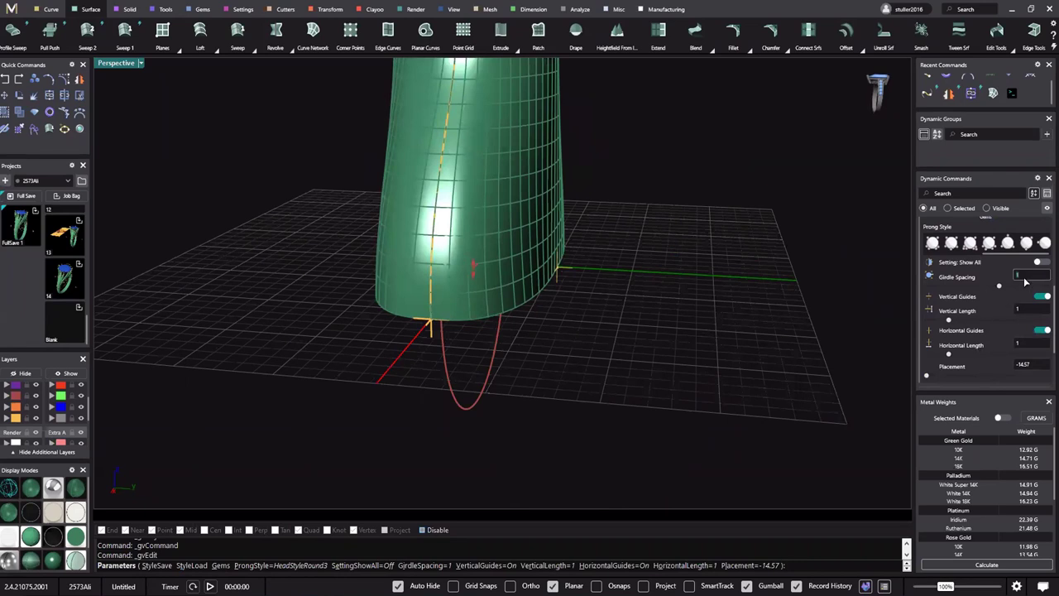
text(-1.5)
key(Return)
right_click(692, 380)
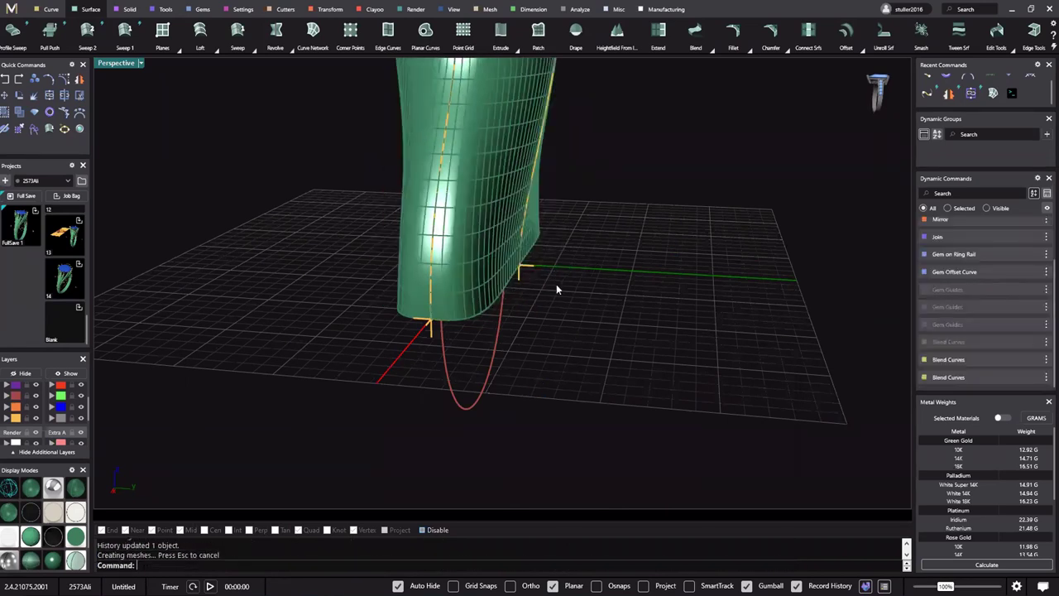
Extrude the ring rail to both sides again to check it against the narrowed base, and delete the extrusion
right_drag(556, 287, 511, 369)
right_drag(495, 308, 613, 287)
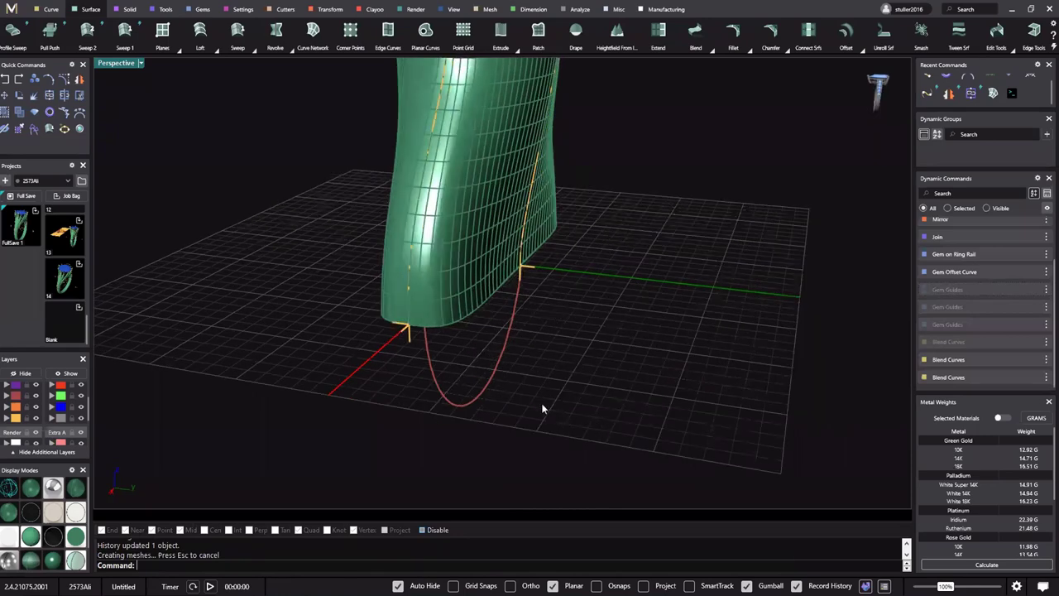
right_drag(543, 409, 577, 345)
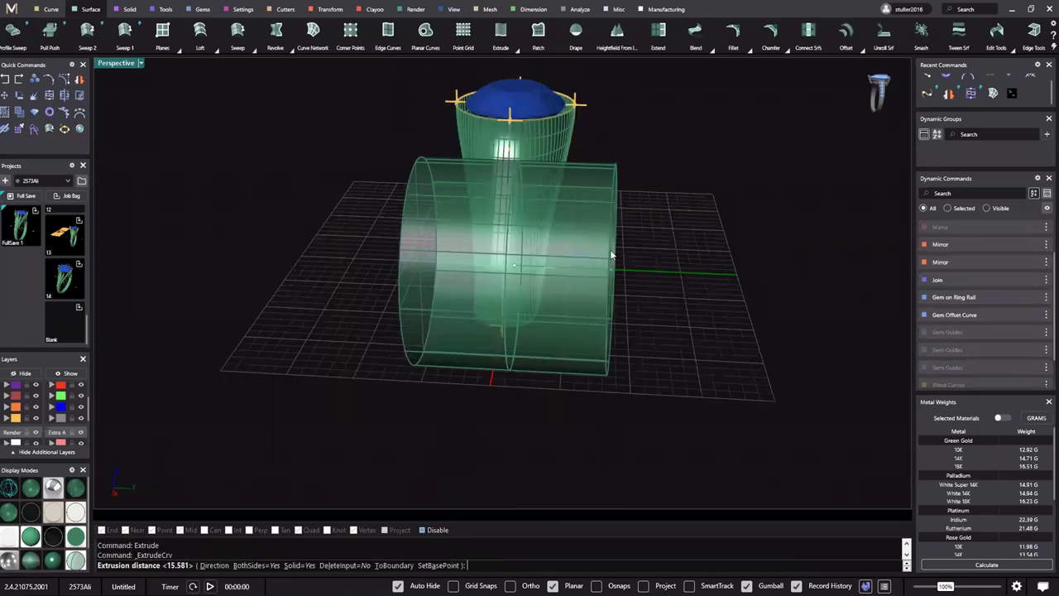
click(633, 240)
right_drag(631, 174, 445, 194)
right_drag(637, 242, 502, 283)
click(613, 260)
key(Delete)
right_drag(614, 260, 572, 222)
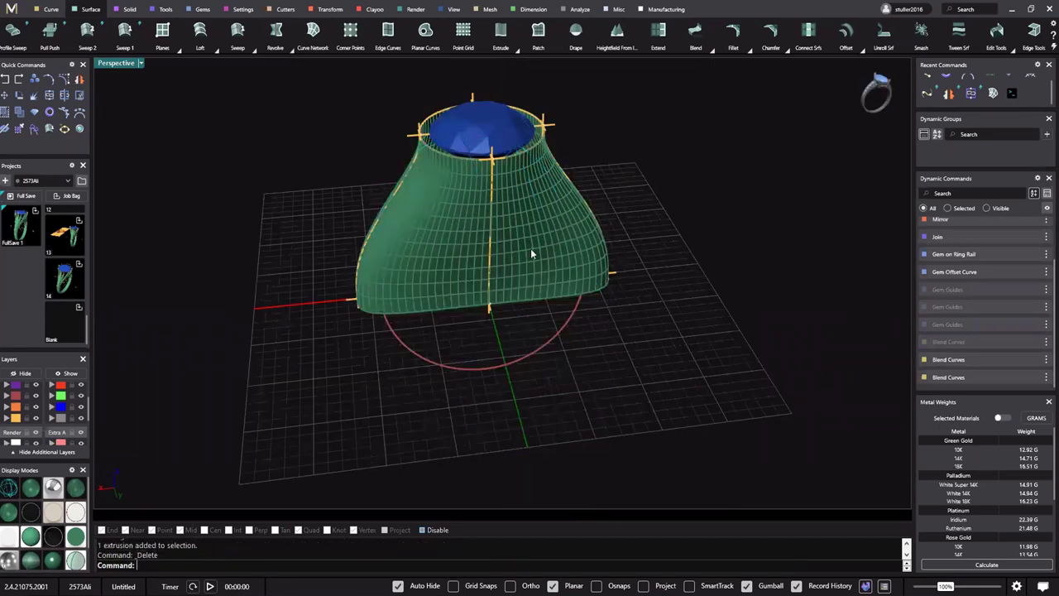
Edit the round gem on the ring rail and enlarge it to about 9.40 mm wide
right_drag(531, 250, 502, 174)
click(503, 175)
key(F6)
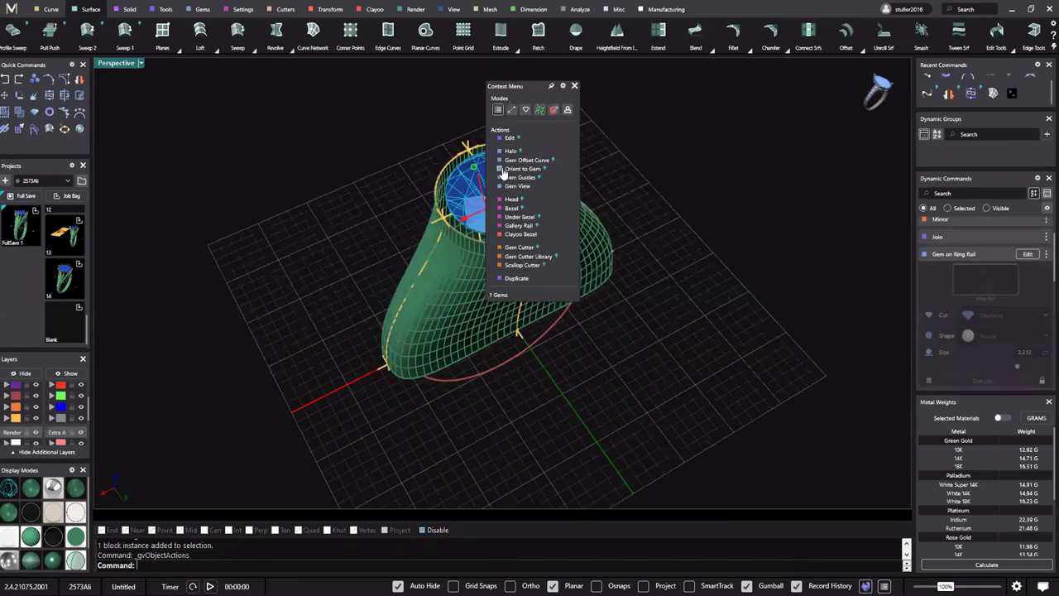
click(514, 139)
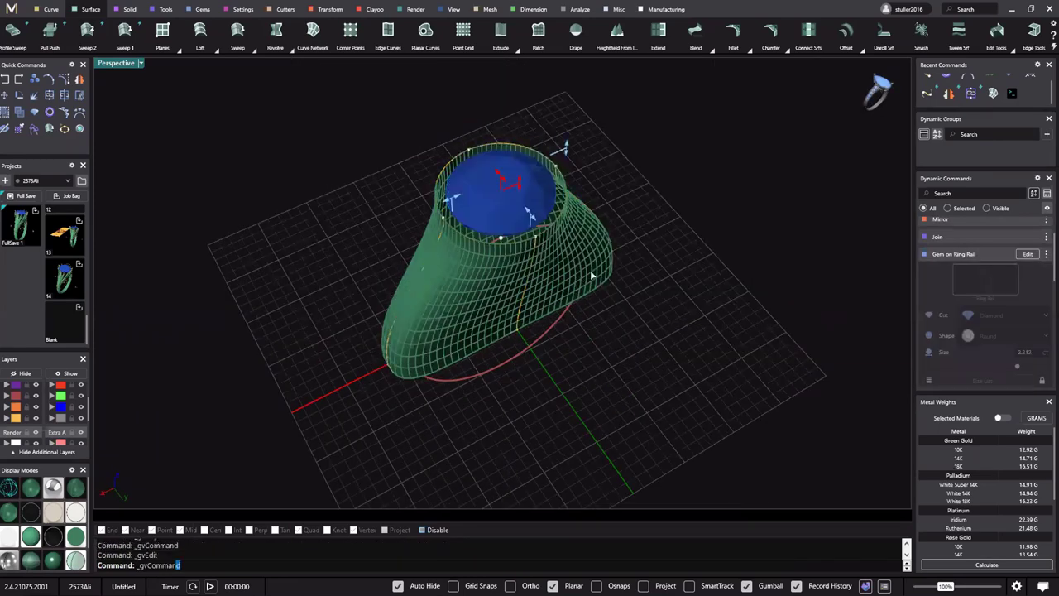
right_drag(512, 252, 457, 124)
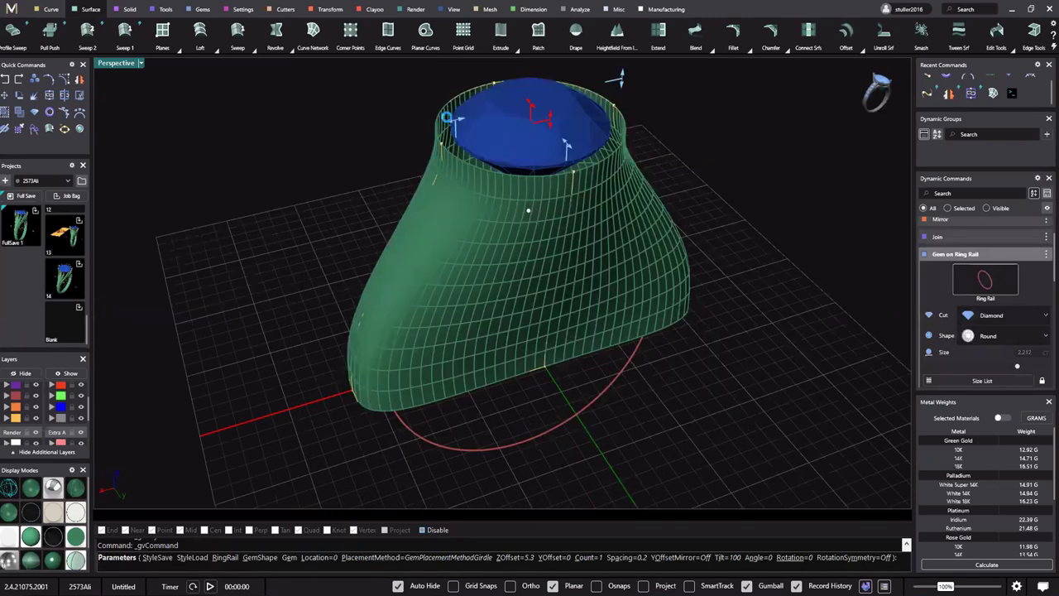
drag(449, 121, 440, 123)
right_click(549, 240)
scroll(493, 200, down, 3)
right_drag(493, 201, 543, 240)
Edit the Gem on Ring Rail and change the gem's shape to Oval
click(532, 125)
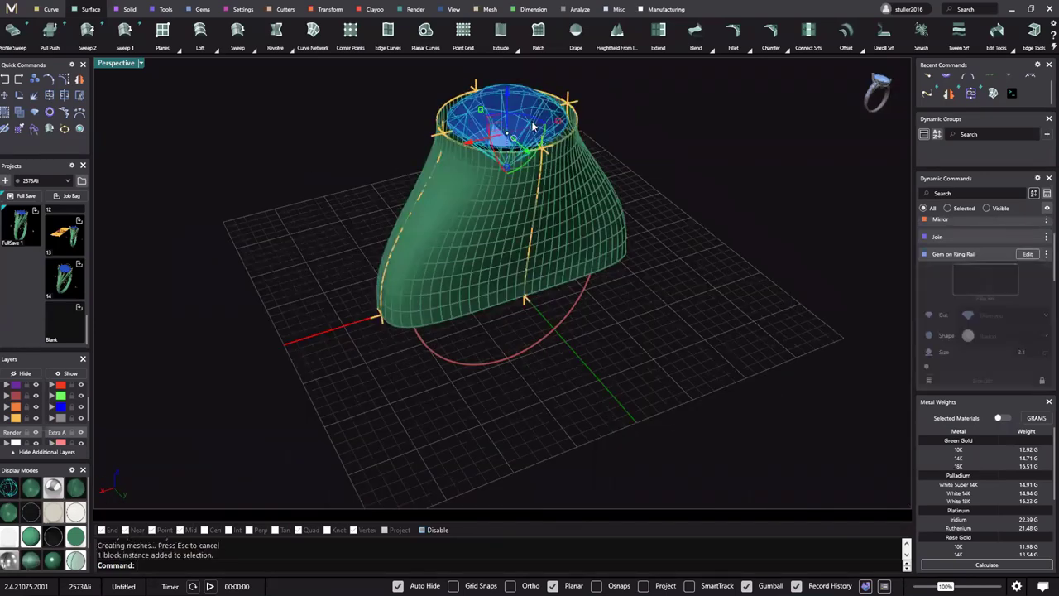
middle_click(532, 127)
click(539, 86)
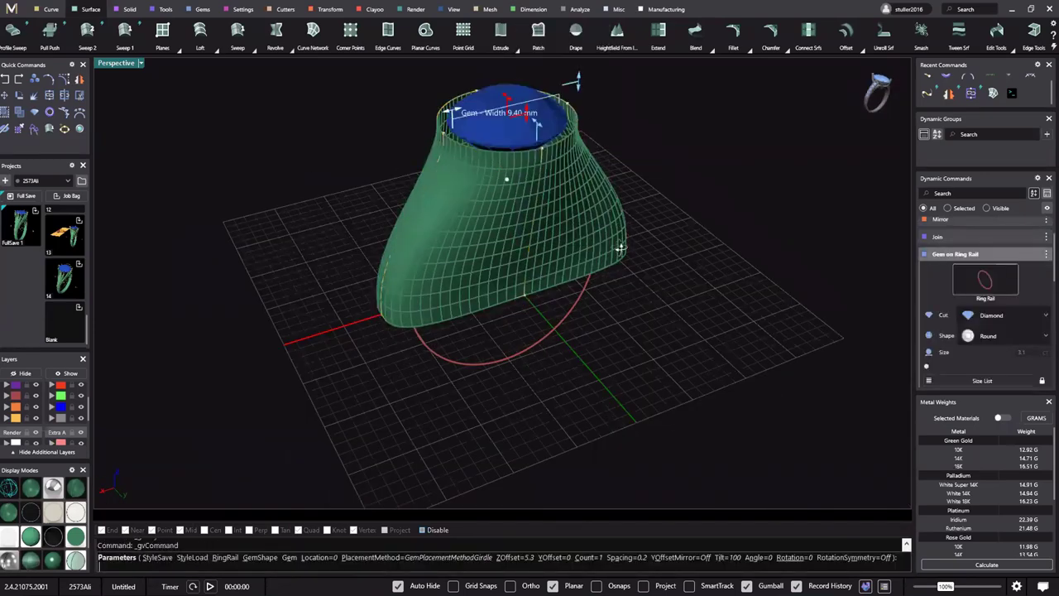
right_drag(619, 293, 695, 297)
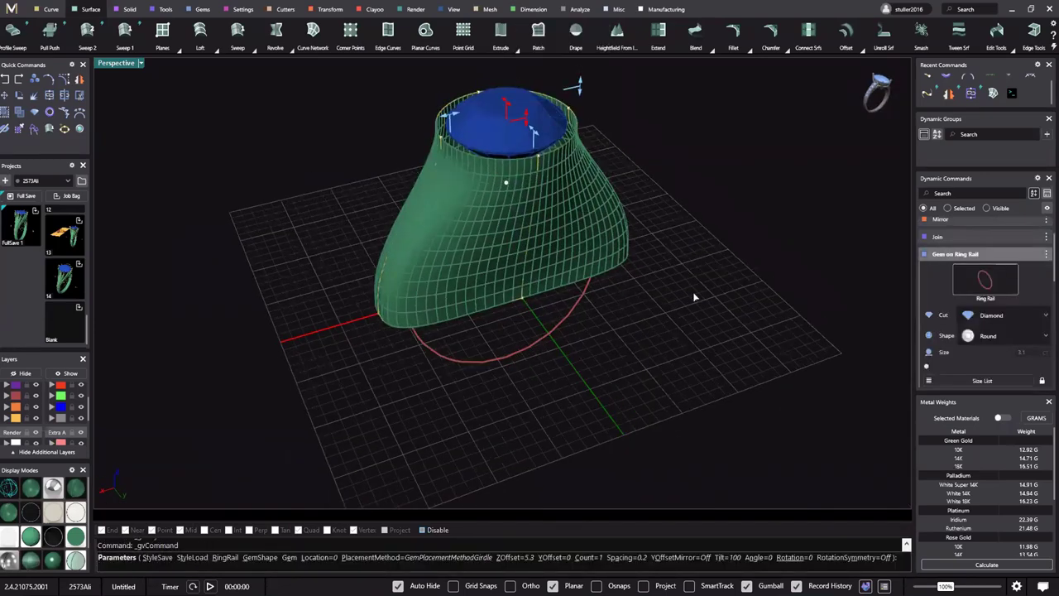
click(1001, 337)
click(1003, 403)
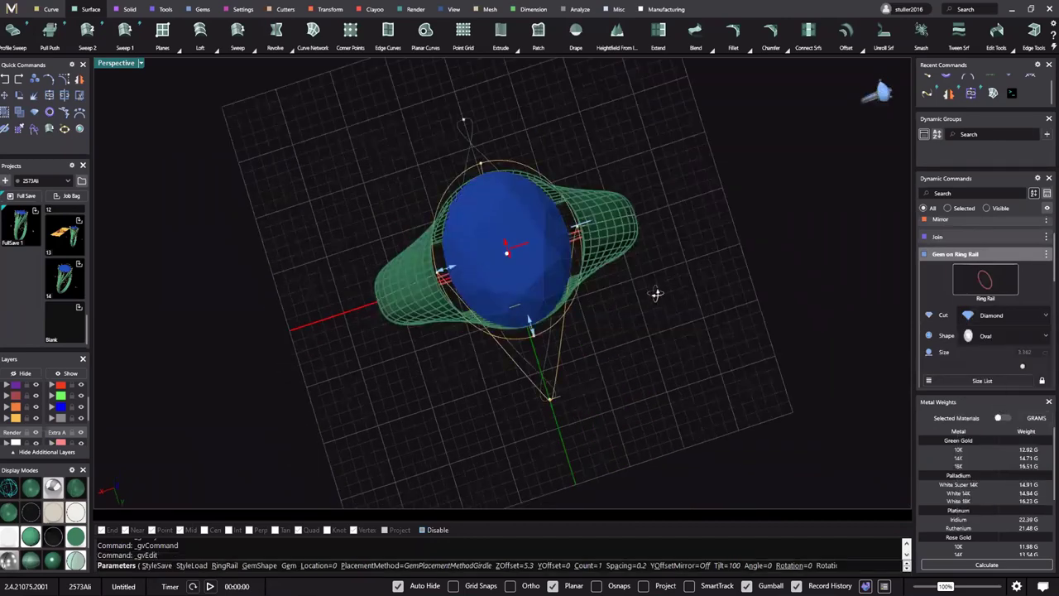
right_drag(697, 309, 640, 260)
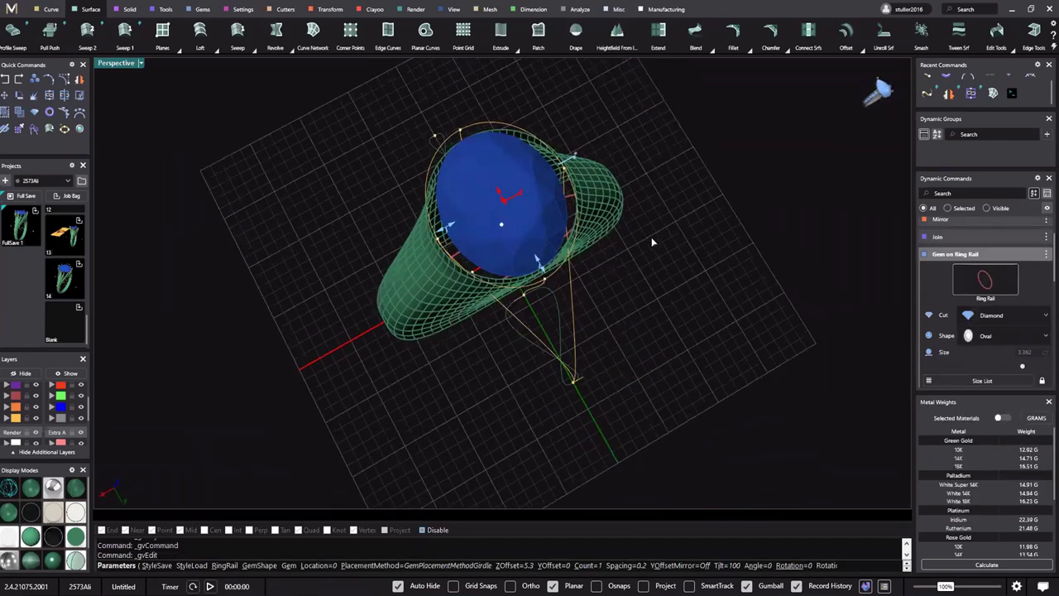
right_click(654, 237)
Edit the Gem Guides behind the stray lower guide on the green axis and set their prong style to HeadStyleOval12
right_drag(549, 207, 514, 152)
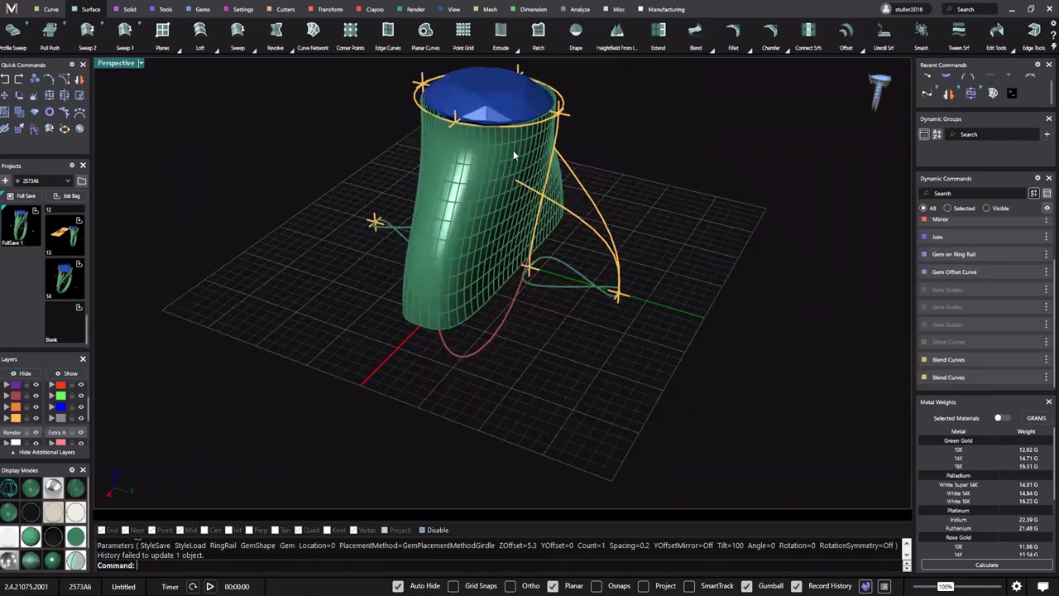
right_drag(636, 400, 614, 382)
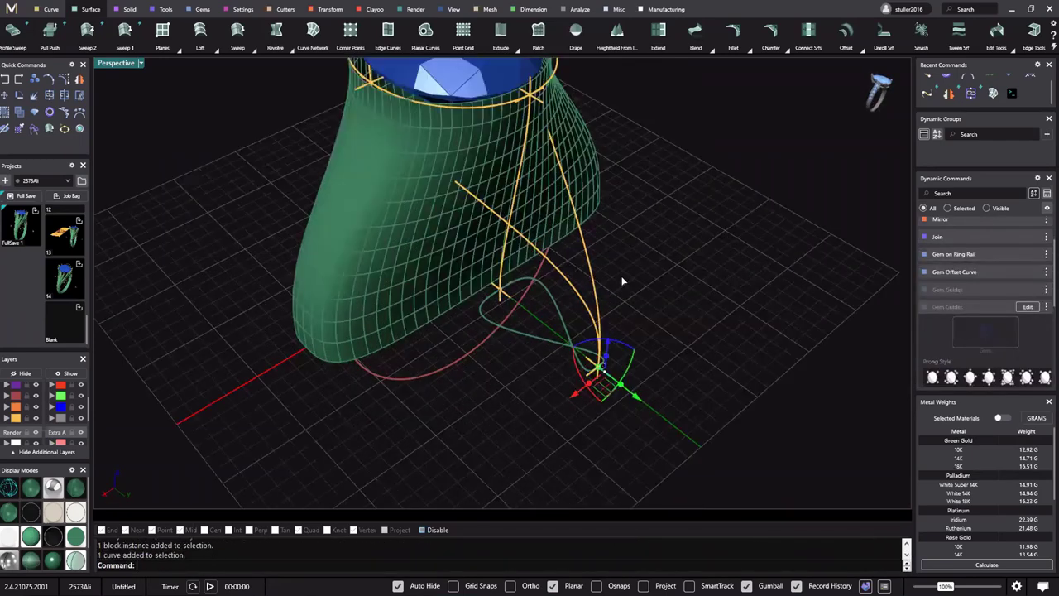
click(1028, 307)
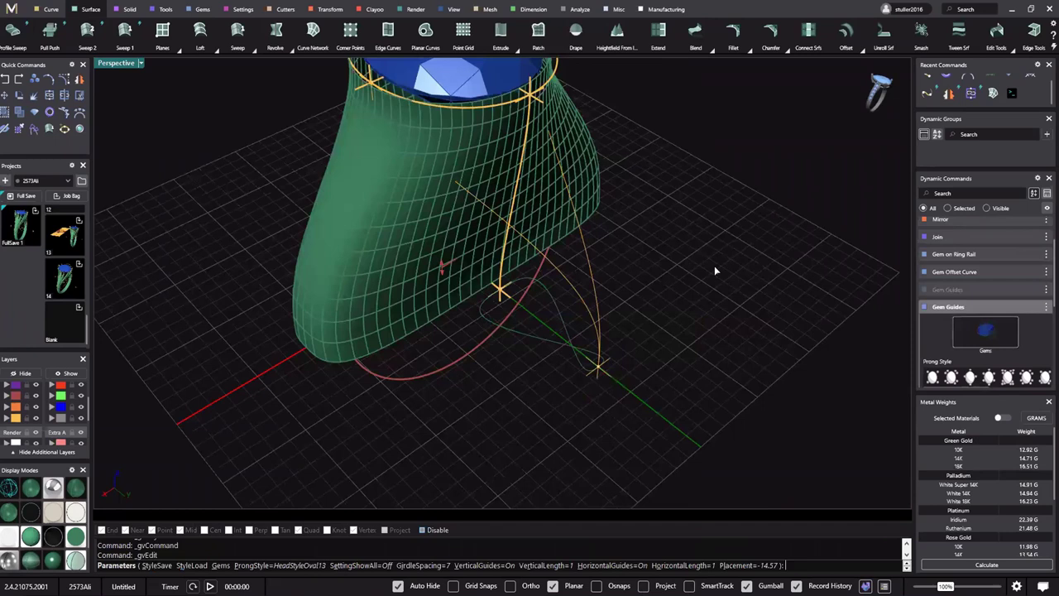
click(1008, 387)
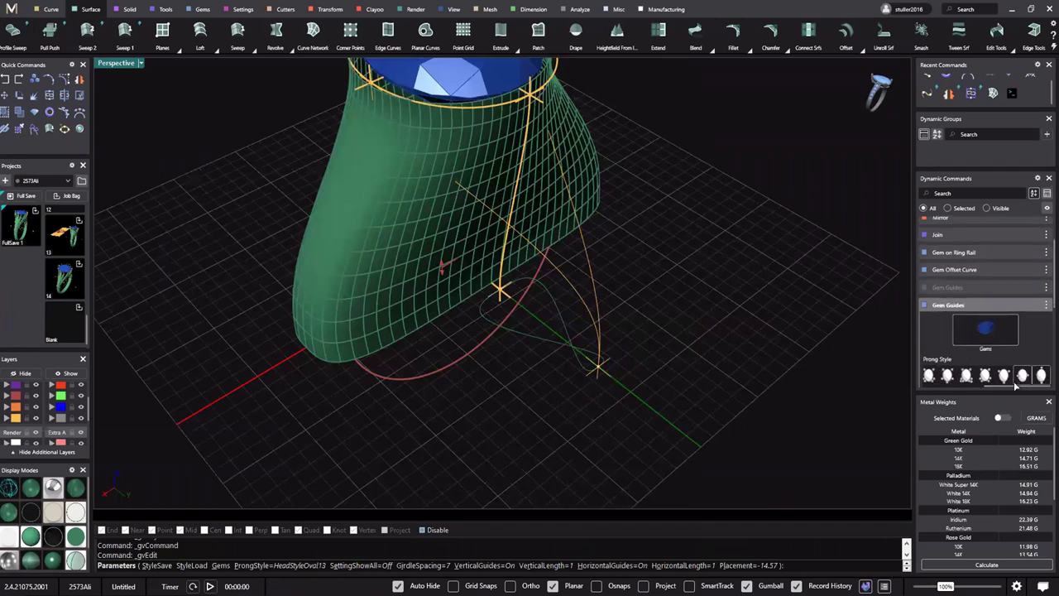
click(1025, 379)
scroll(566, 283, down, 4)
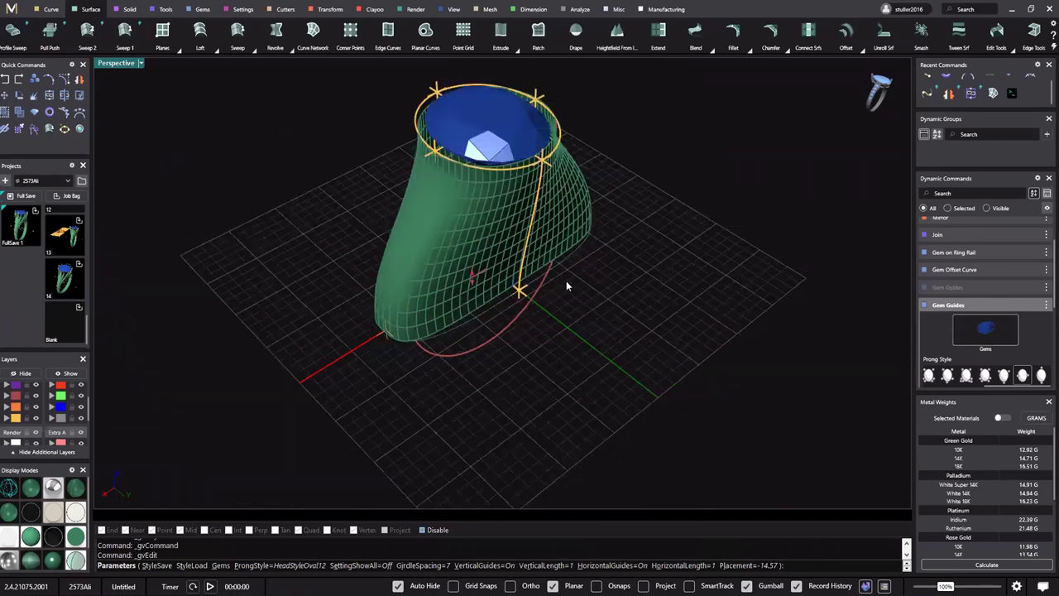
Examine the network surface from several angles to check how it follows the oval gem and guides
right_drag(536, 256, 536, 397)
right_drag(610, 311, 671, 297)
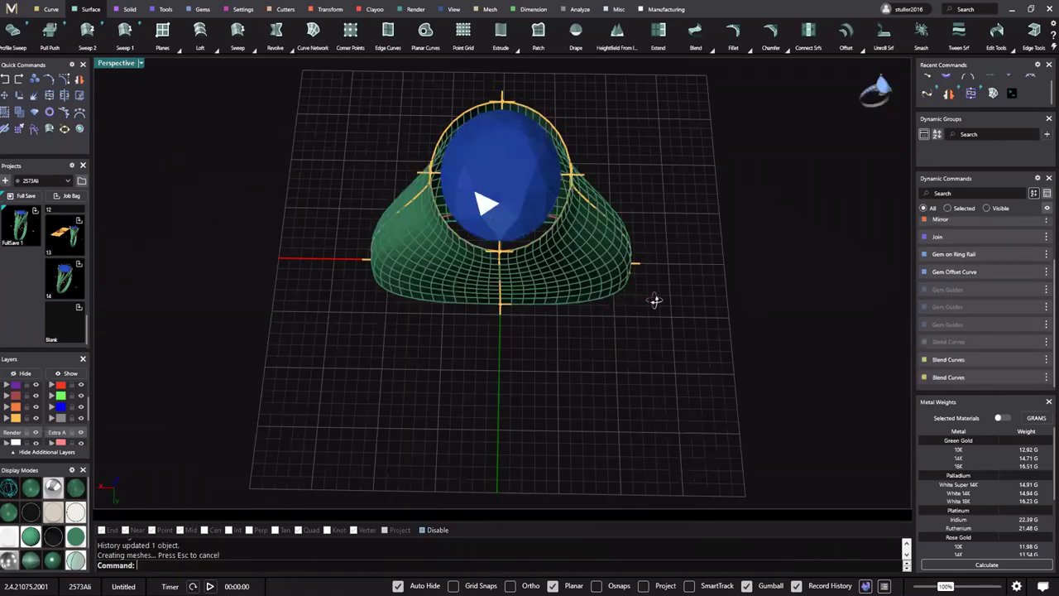
right_drag(595, 277, 559, 247)
right_drag(540, 162, 707, 197)
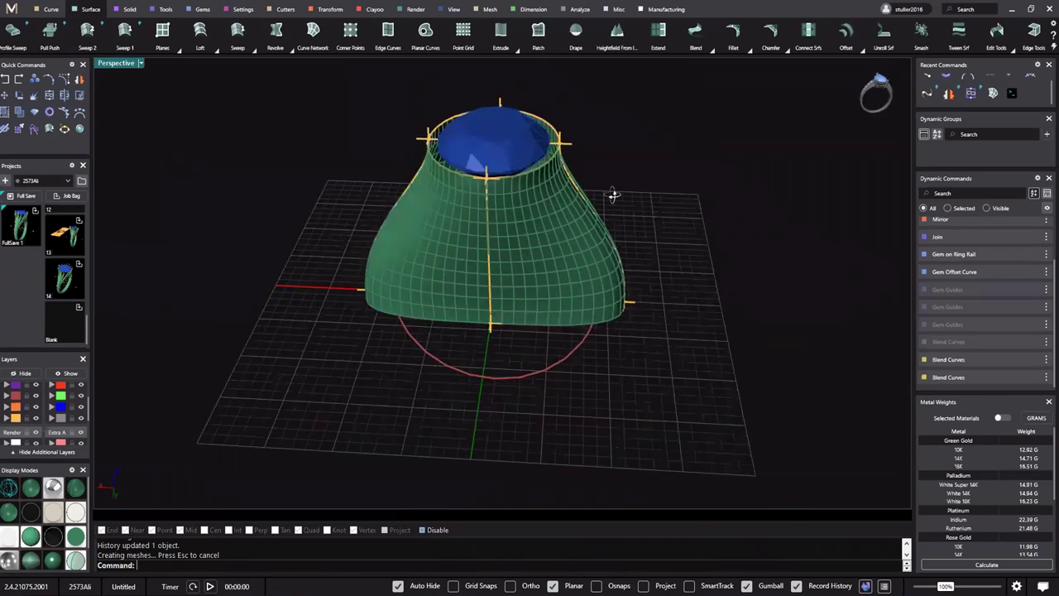
mouse_move(523, 265)
right_down()
mouse_move(538, 295)
mouse_move(537, 230)
mouse_move(524, 260)
right_up()
right_drag(523, 413, 530, 269)
right_drag(535, 372, 578, 217)
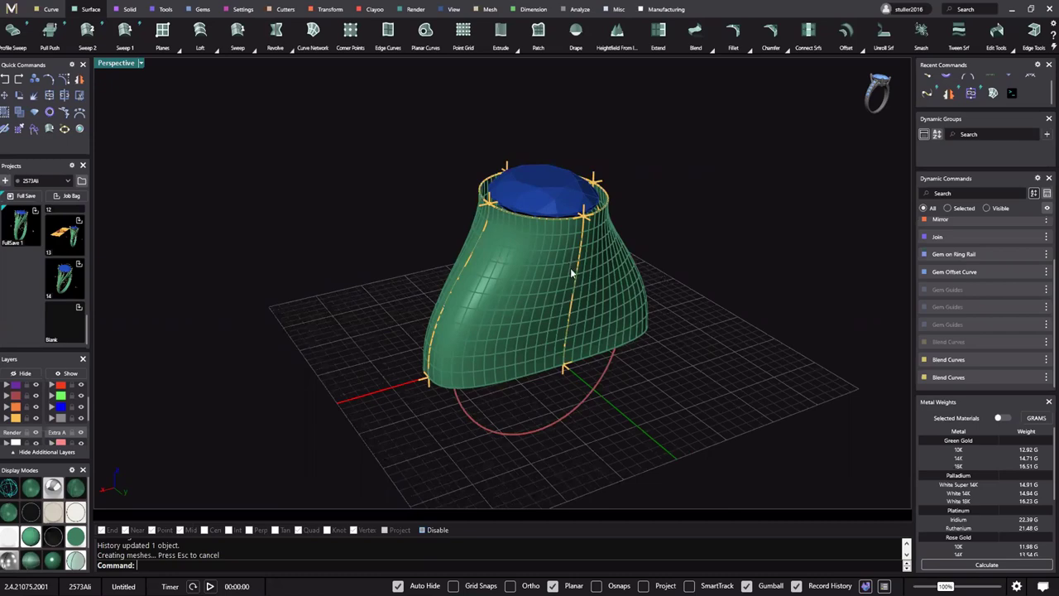
right_drag(599, 289, 511, 356)
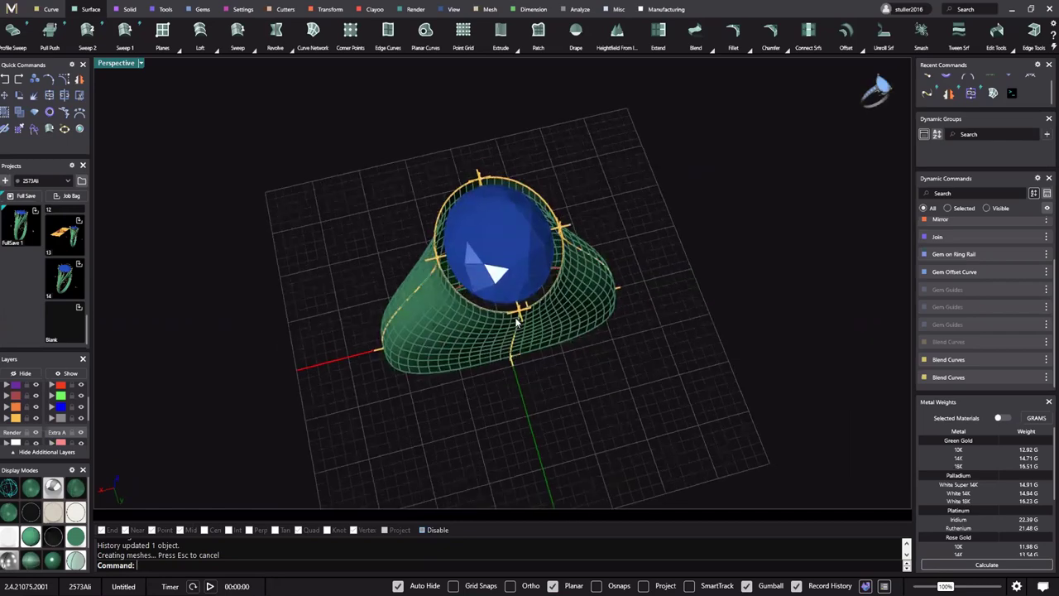
right_drag(521, 195, 575, 286)
right_drag(597, 243, 488, 228)
shift+right_drag(488, 227, 532, 269)
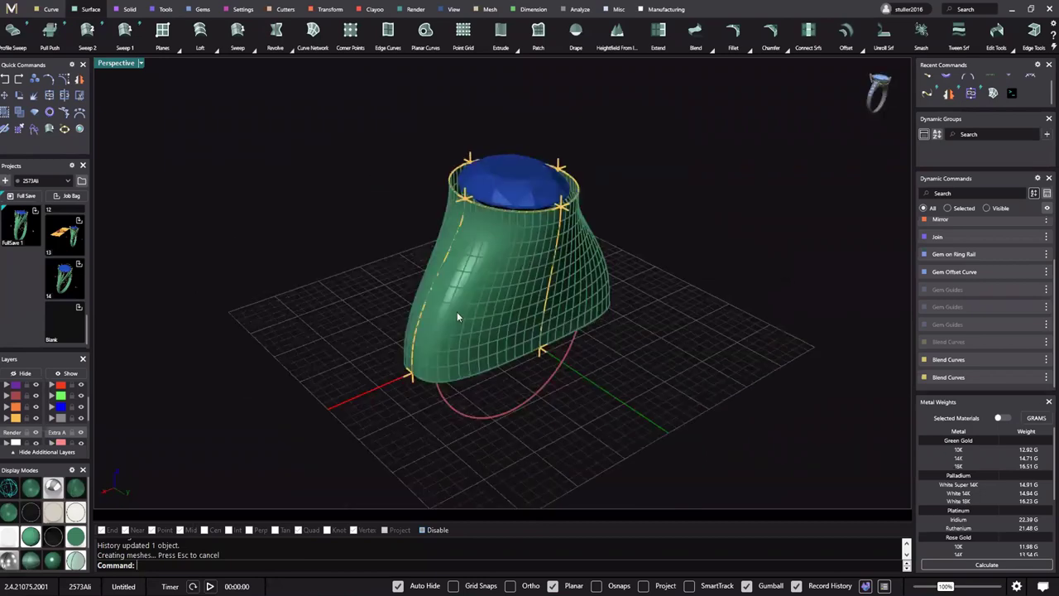
right_drag(457, 311, 615, 224)
right_drag(529, 247, 535, 257)
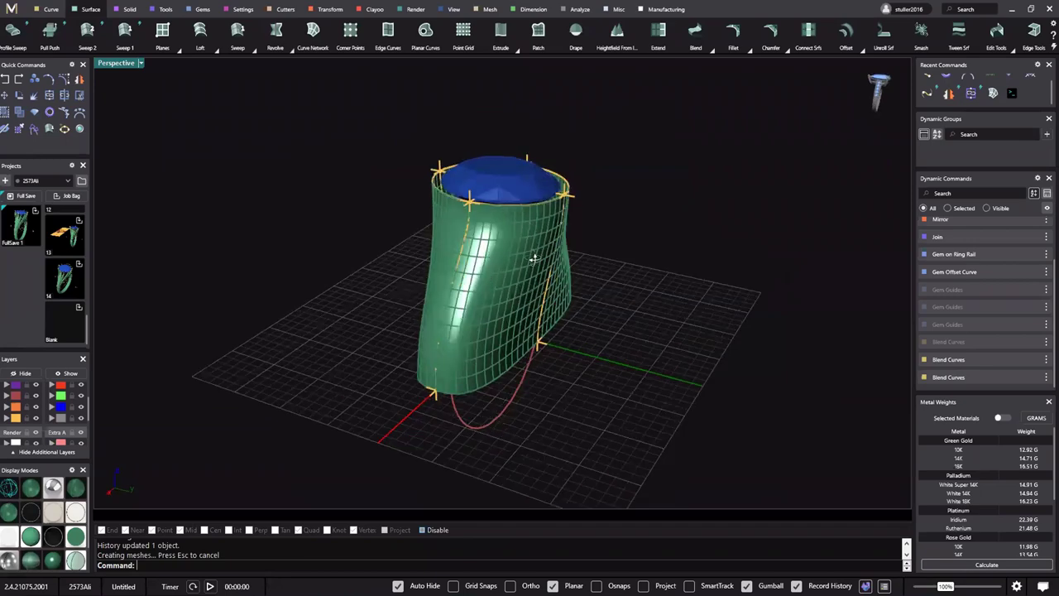
right_drag(593, 342, 413, 273)
click(525, 377)
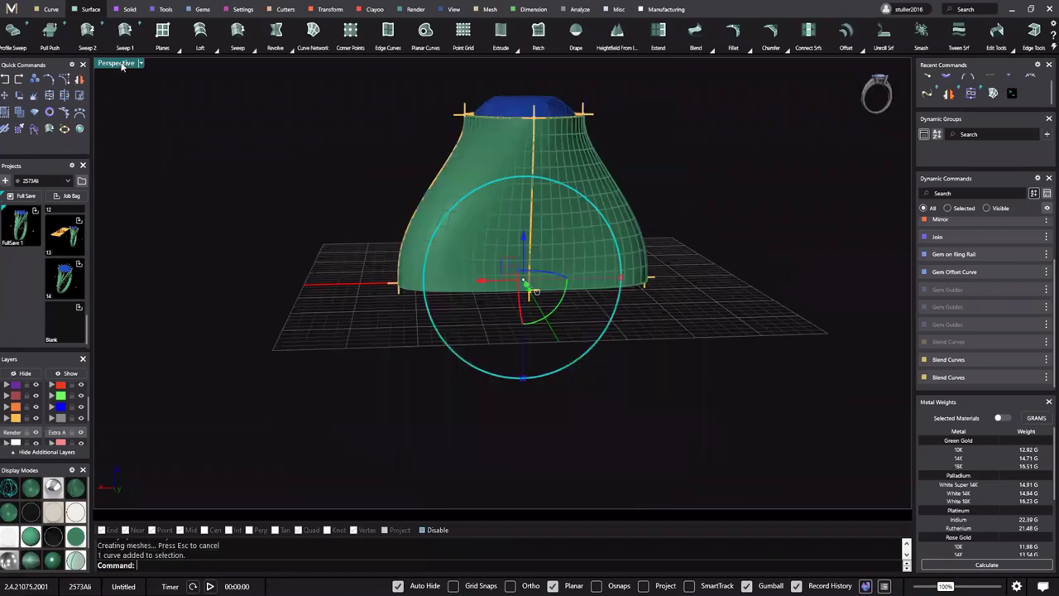
right_drag(530, 331, 513, 333)
key(Escape)
Inspect the surface's outline against the ring rail in the Front view, and return to the Perspective view
double_click(116, 64)
double_click(113, 294)
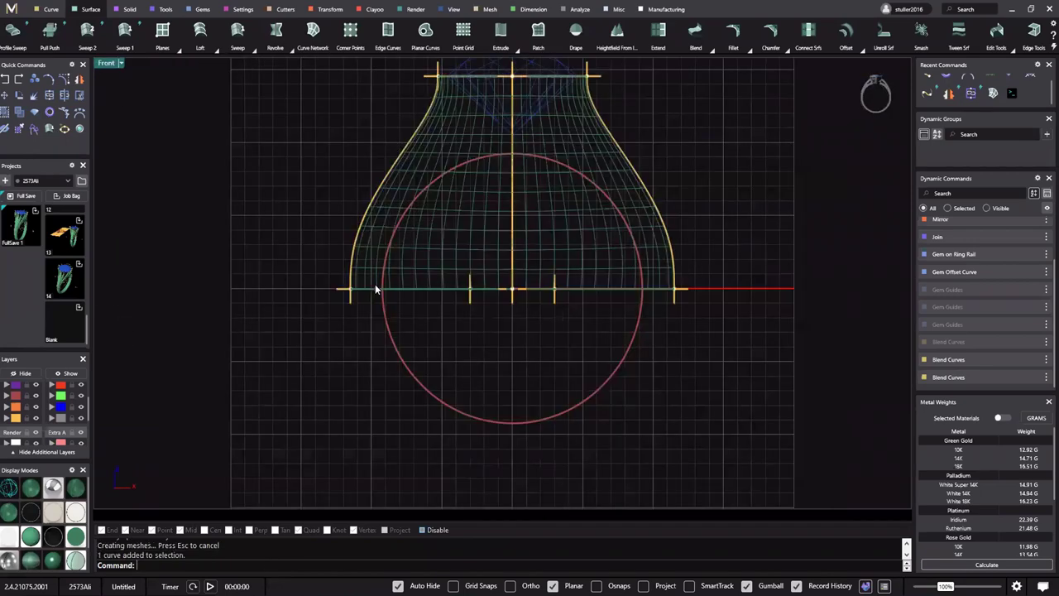
scroll(377, 285, up, 6)
right_drag(414, 308, 649, 347)
scroll(648, 346, down, 4)
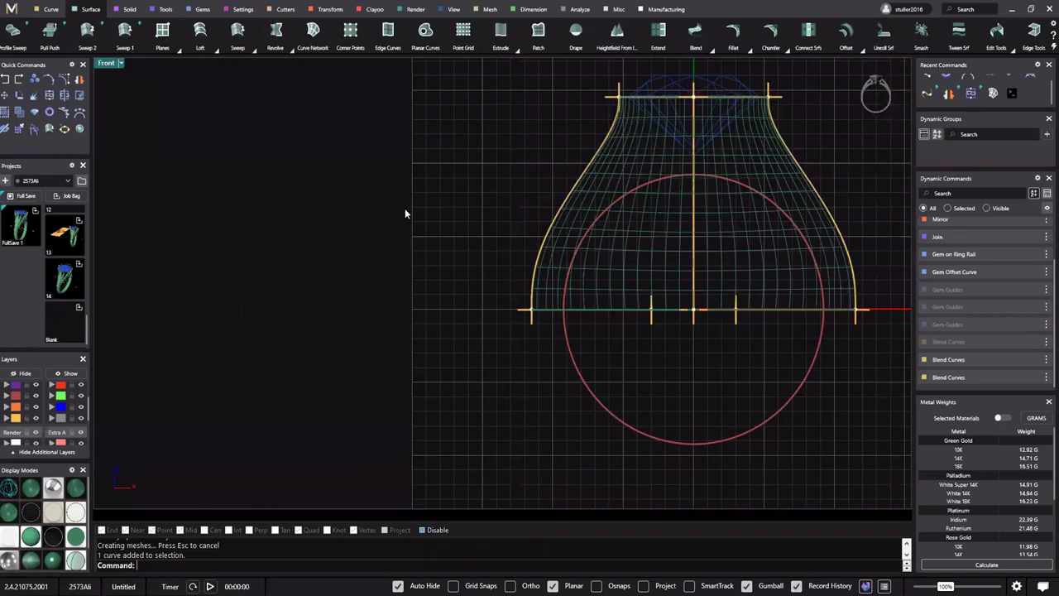
double_click(111, 64)
double_click(530, 64)
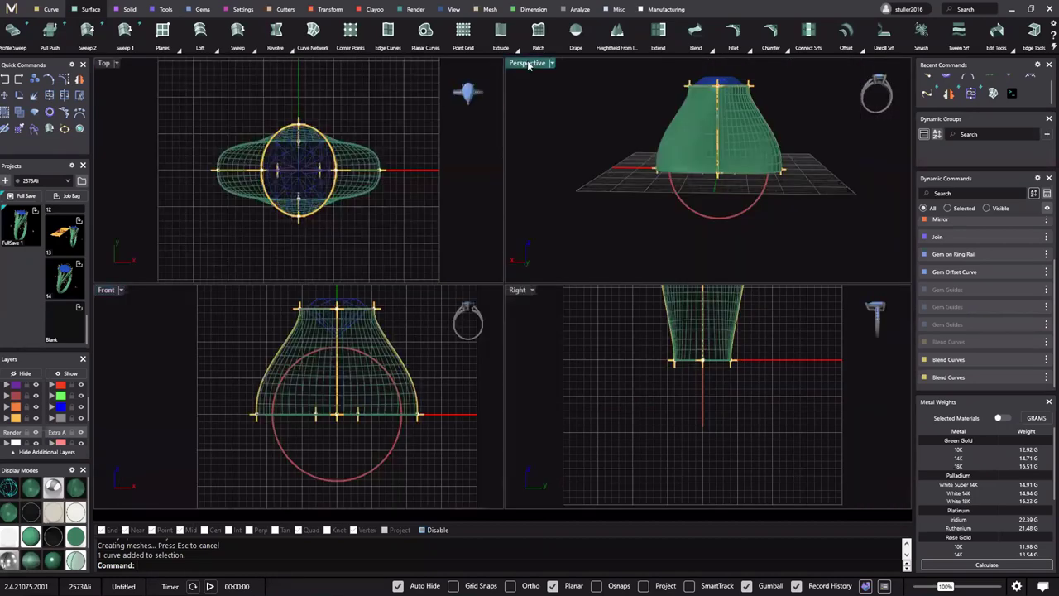
right_drag(593, 309, 410, 393)
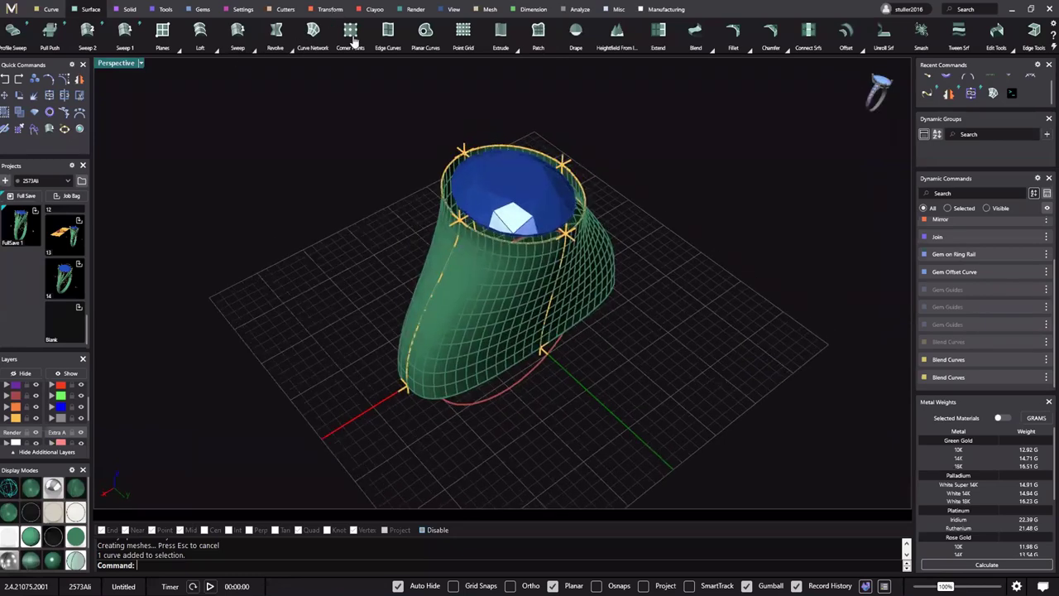
Generate a flat base from the curve network surface with Auto Base
click(330, 9)
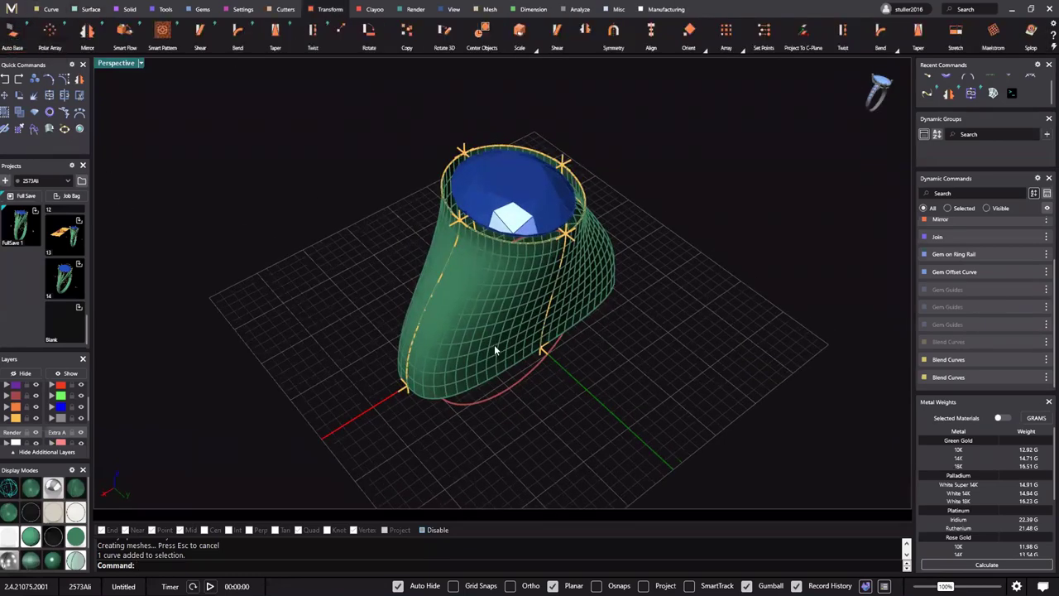
right_drag(503, 313, 531, 307)
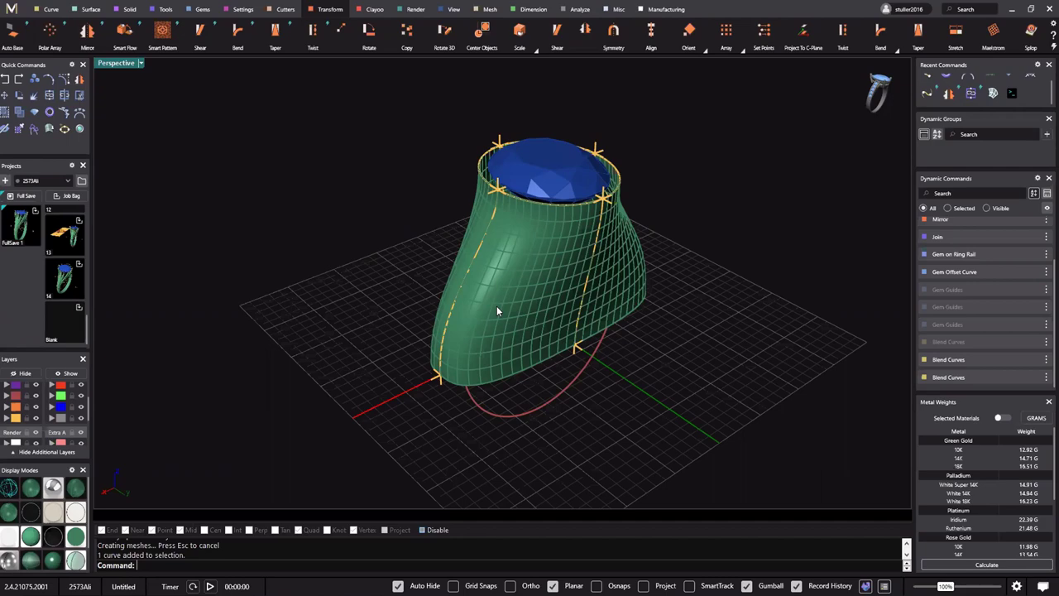
right_drag(536, 268, 531, 322)
click(531, 322)
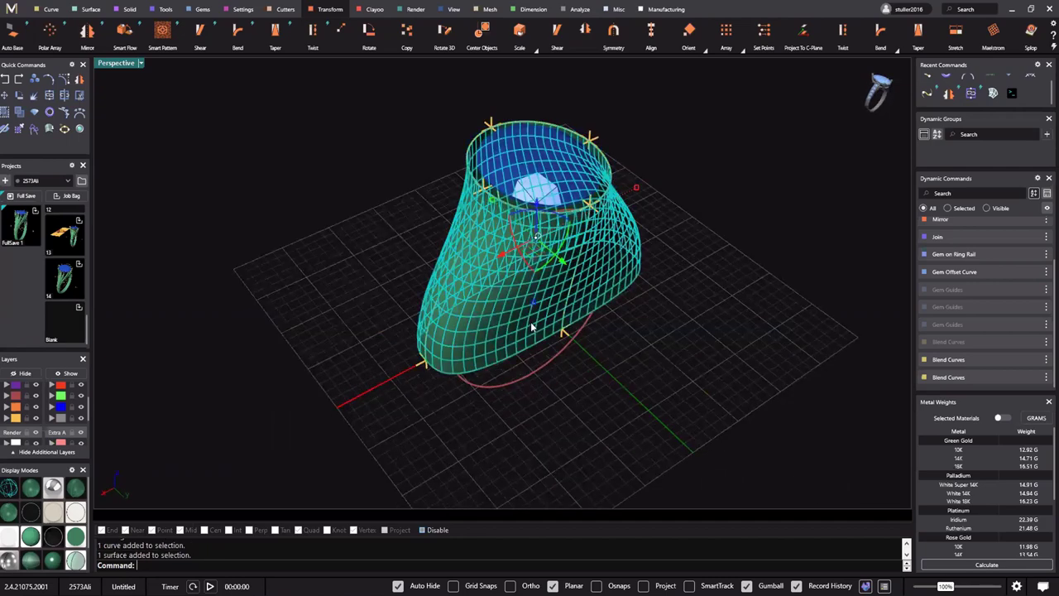
click(530, 315)
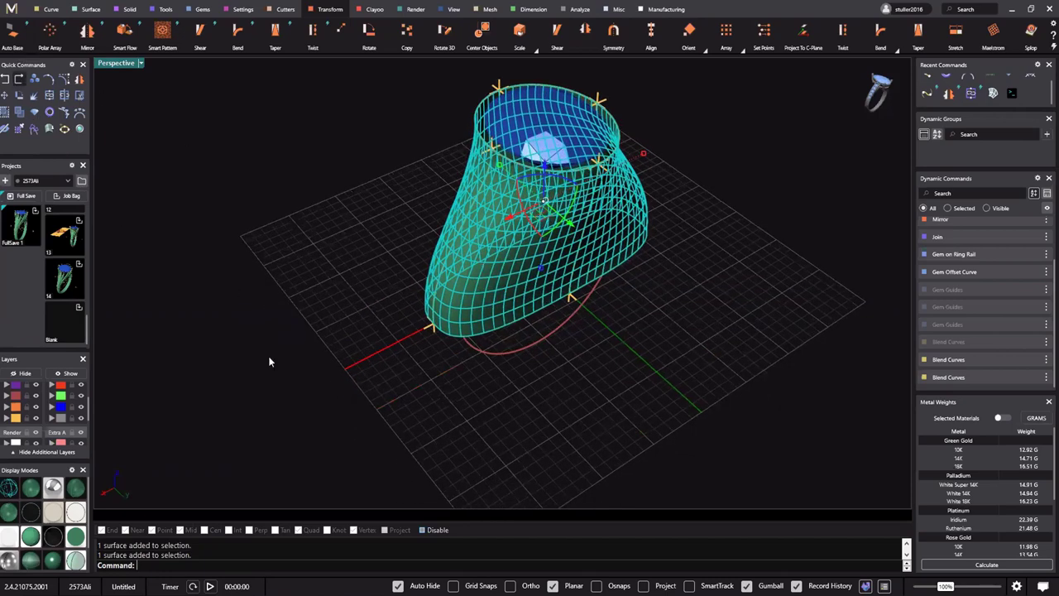
click(13, 43)
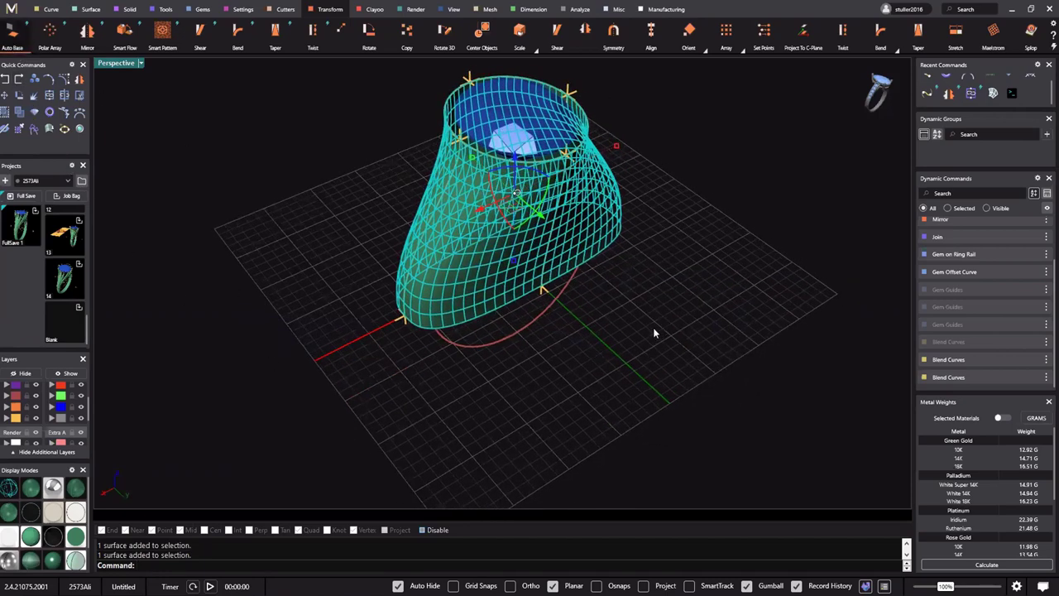
right_drag(385, 323, 629, 360)
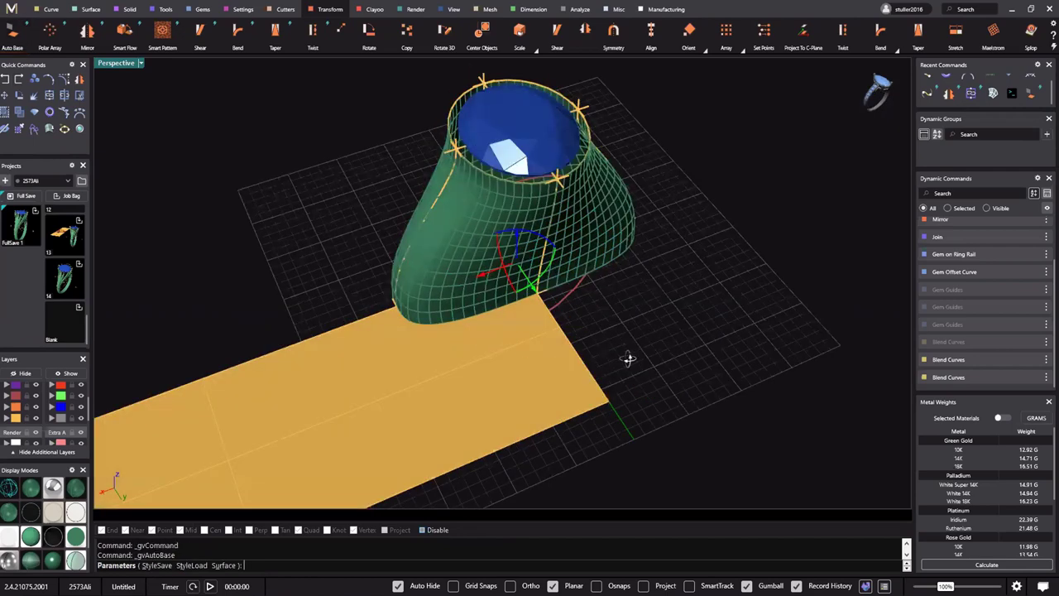
scroll(530, 371, down, 3)
mouse_move(494, 301)
right_down()
mouse_move(514, 314)
mouse_move(489, 298)
right_up()
Move the flat base clear of the ring along the green axis, centre it on that axis, and accept the placement
drag(490, 293, 585, 218)
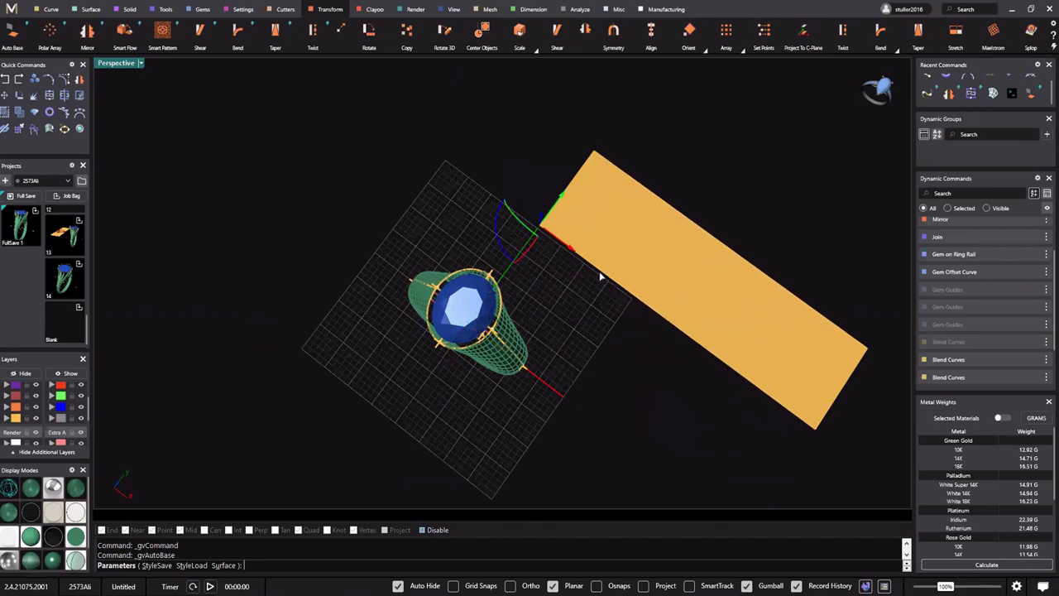
right_drag(596, 279, 418, 281)
right_drag(822, 145, 761, 288)
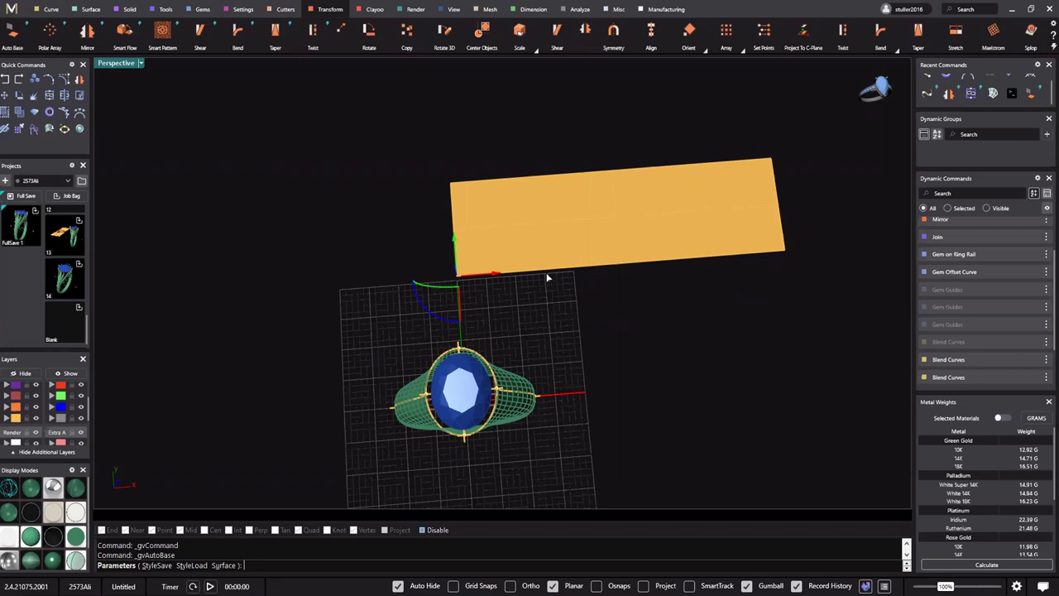
drag(498, 275, 329, 286)
right_click(485, 254)
Assign the flat base surface to the layer User 04
shift+right_drag(549, 319, 523, 266)
scroll(523, 267, up, 5)
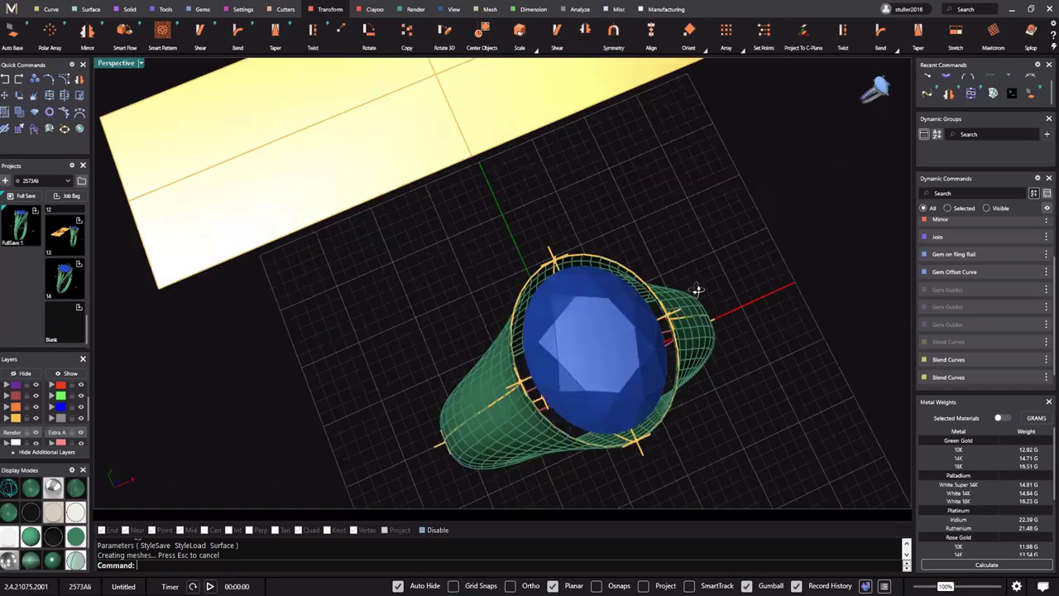
right_drag(678, 294, 465, 378)
scroll(428, 186, down, 4)
click(384, 212)
click(51, 419)
key(Escape)
scroll(543, 311, down, 5)
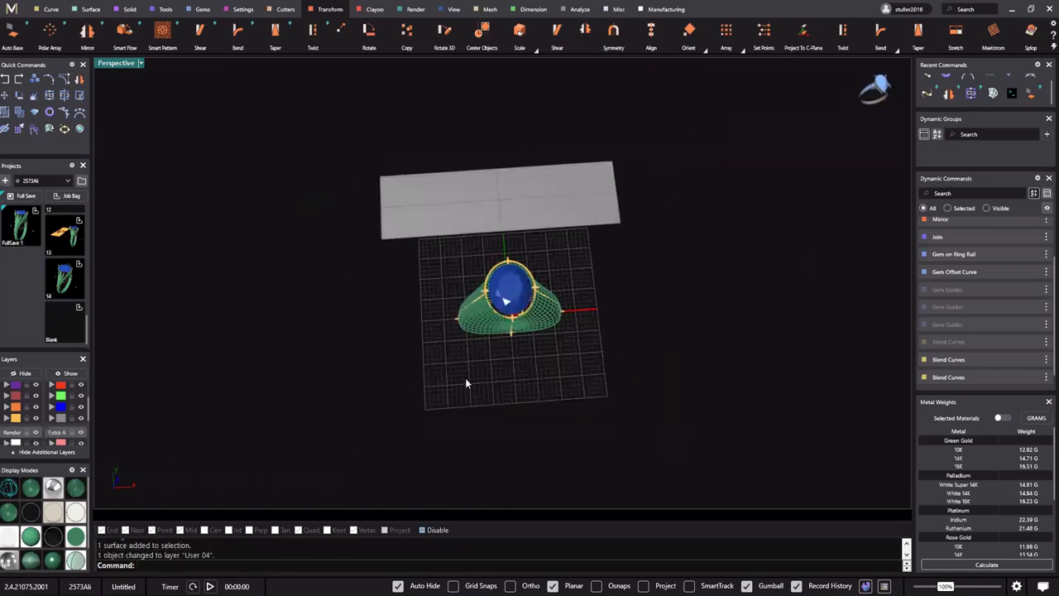
Examine the flat base beside the ring in Perspective and across all four viewports, ending in the Perspective view
click(478, 222)
right_drag(490, 304, 454, 420)
right_drag(530, 278, 570, 196)
key(Escape)
scroll(542, 258, down, 3)
click(128, 41)
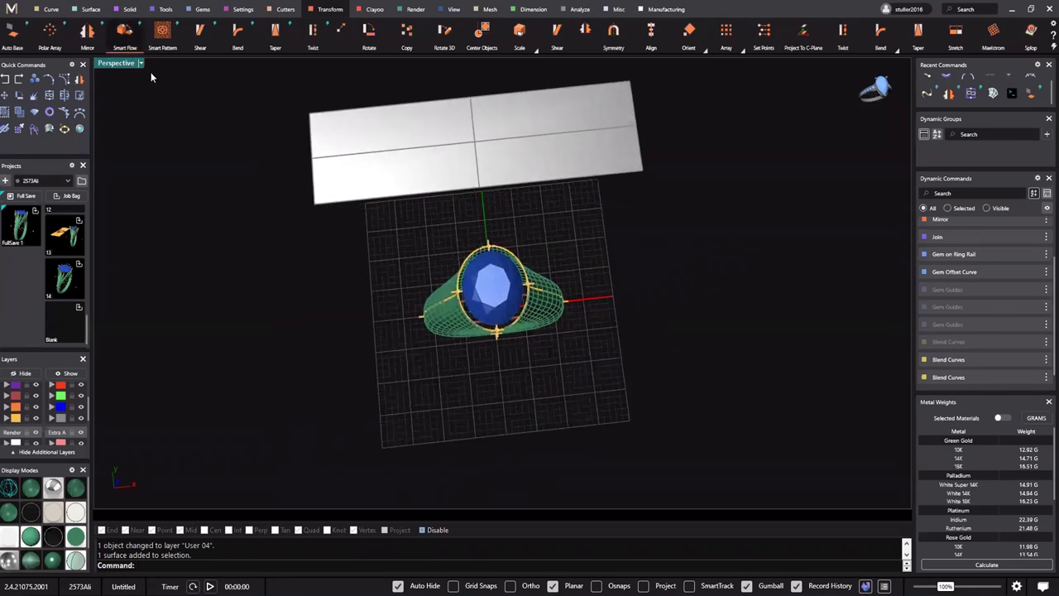
double_click(116, 64)
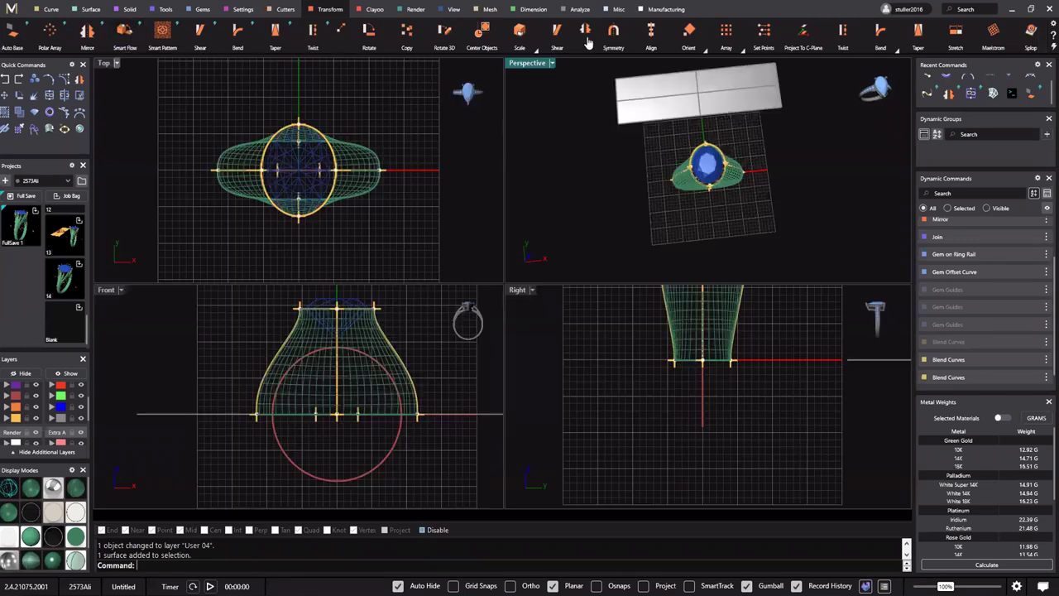
double_click(526, 65)
Examine the green ring surface and its guide curves from several angles
right_drag(445, 253, 494, 290)
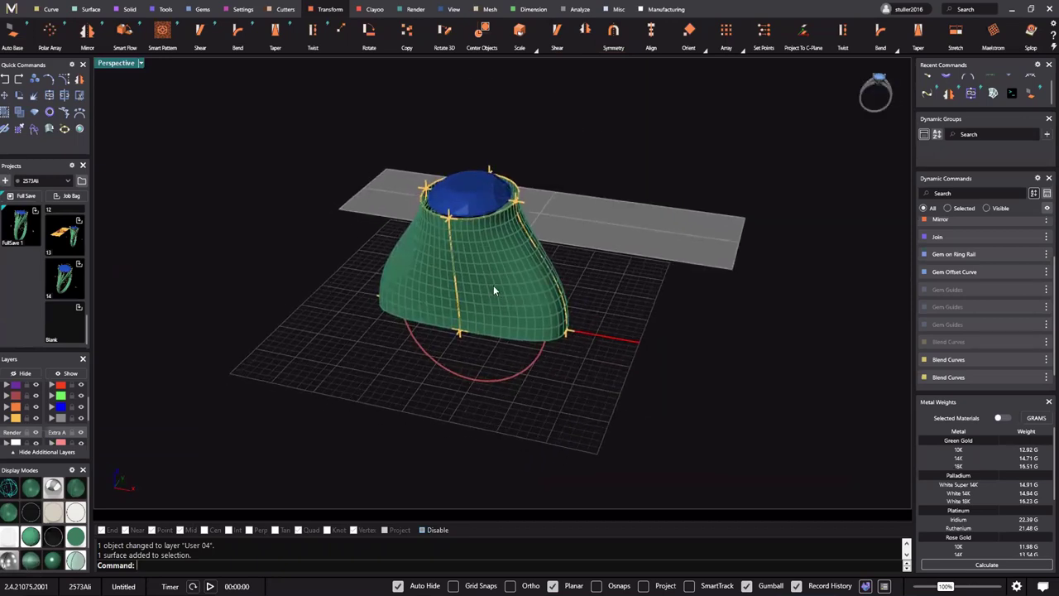
right_drag(490, 243, 481, 258)
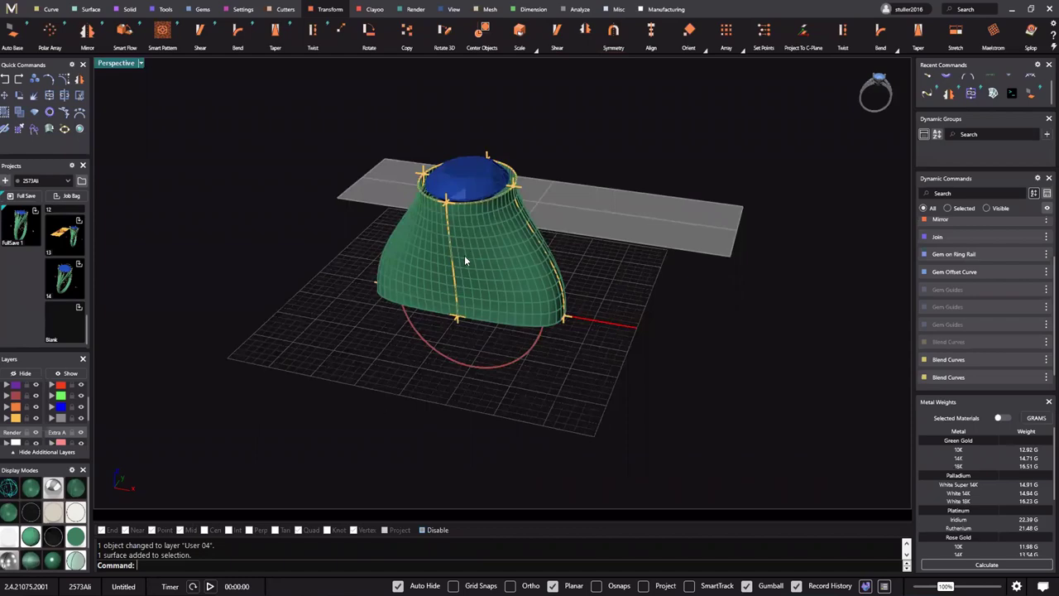
click(464, 255)
scroll(460, 236, up, 2)
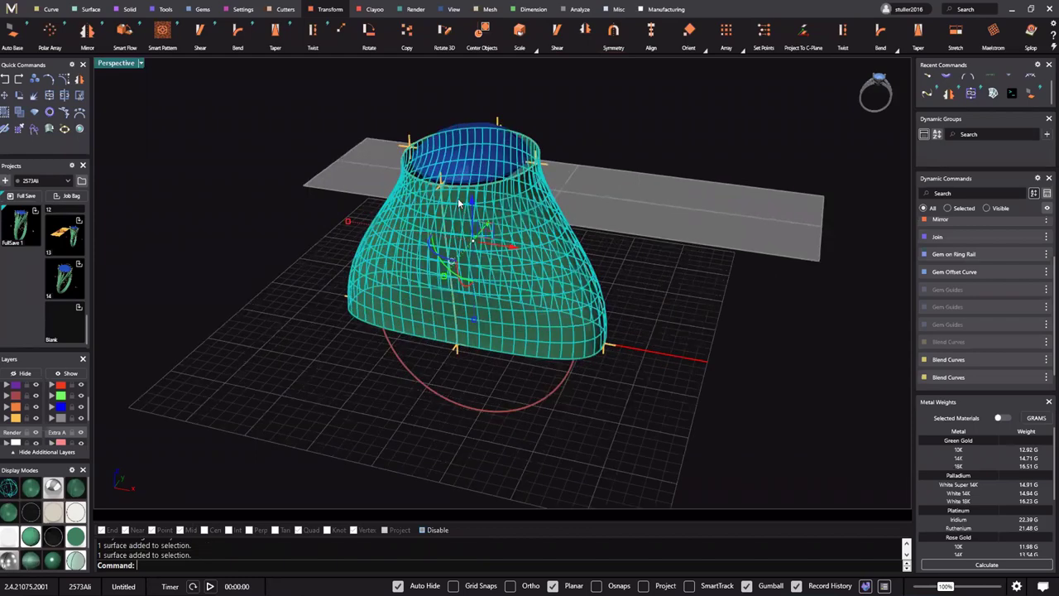
key(Escape)
mouse_move(461, 204)
right_down()
mouse_move(456, 269)
mouse_move(463, 224)
right_up()
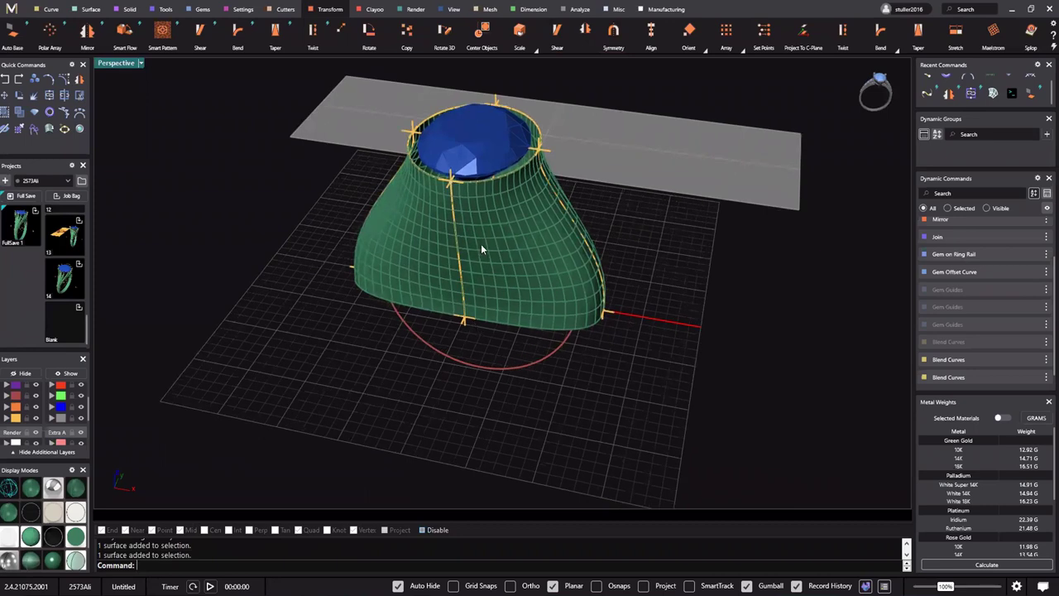
right_drag(496, 228, 426, 228)
right_drag(495, 318, 452, 326)
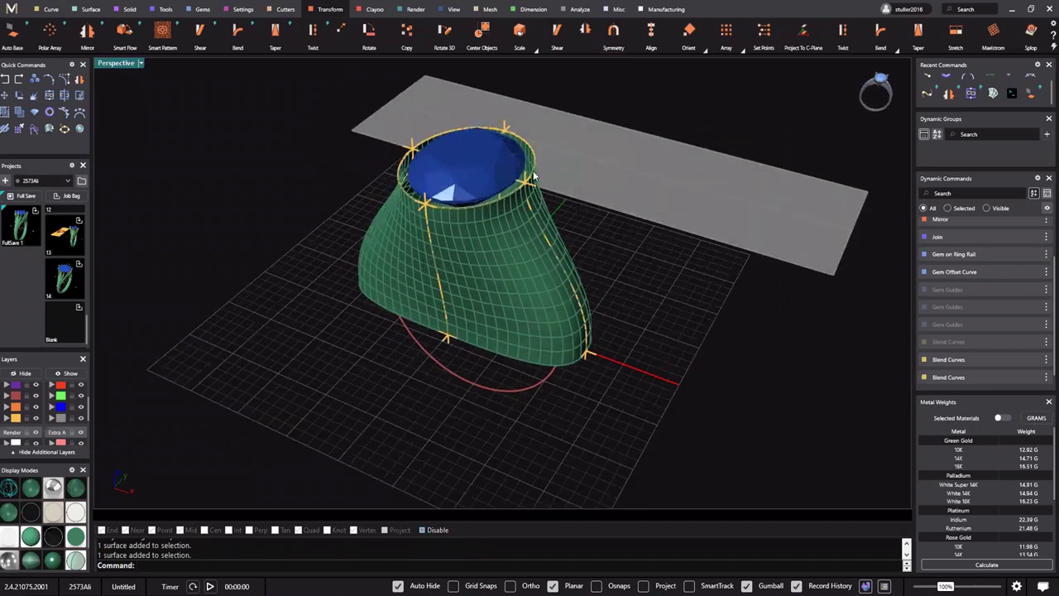
right_drag(509, 182, 449, 266)
Adjust the green ring surface's seam with SrfSeam at the centre of the side facing the flat base
right_drag(516, 267, 397, 265)
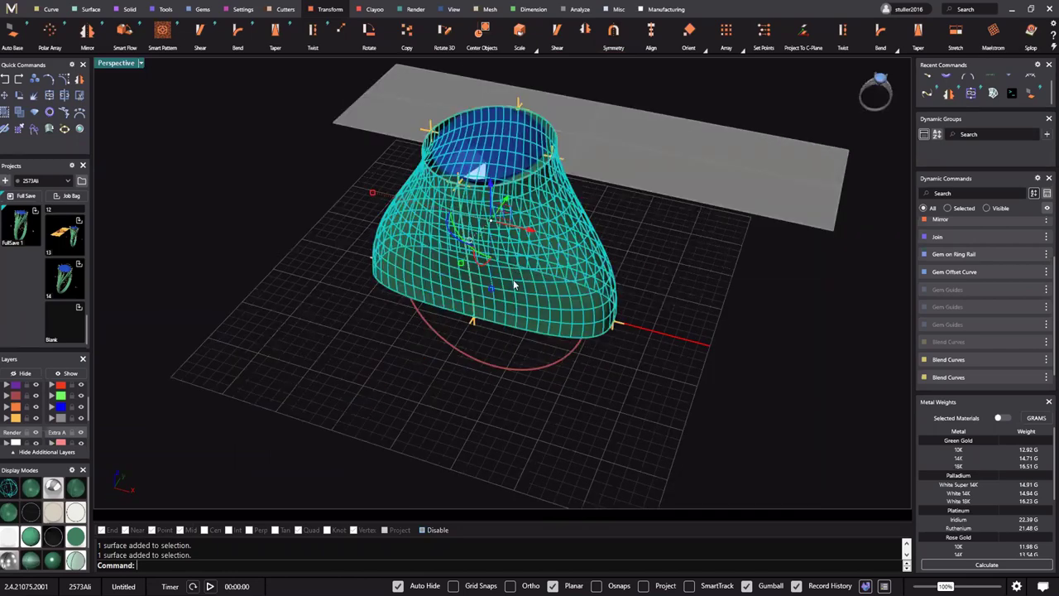
text(Seam)
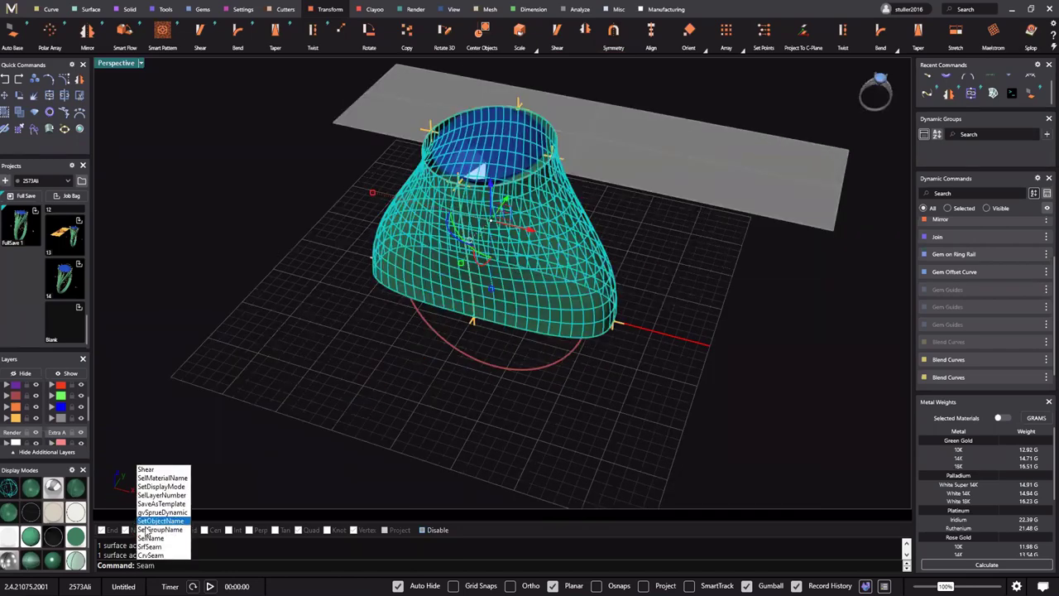
click(162, 547)
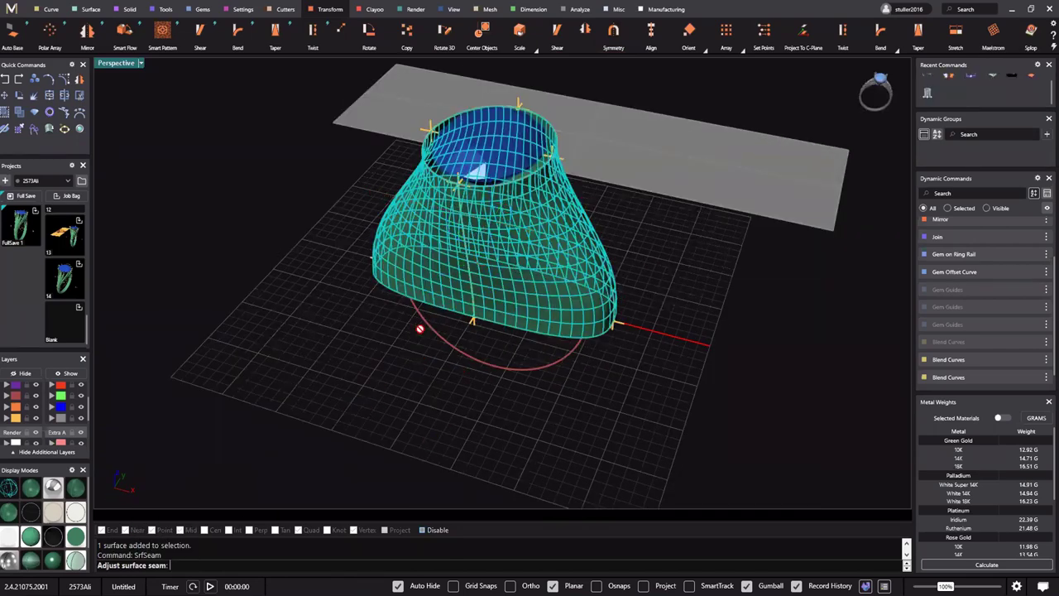
right_drag(558, 303, 726, 360)
click(513, 333)
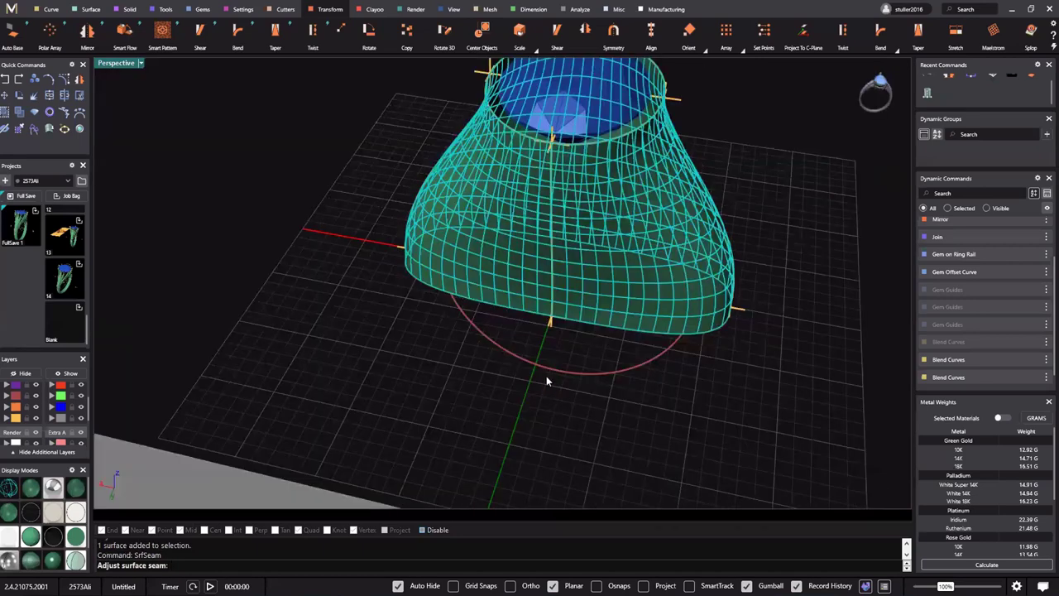
click(547, 376)
scroll(556, 291, up, 10)
scroll(566, 307, down, 3)
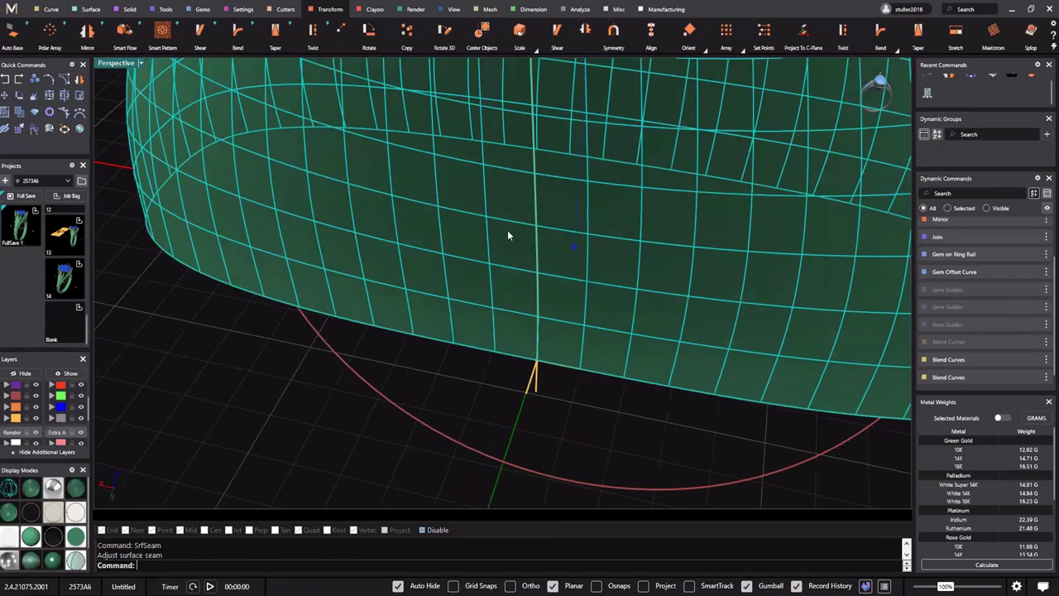
scroll(497, 267, down, 5)
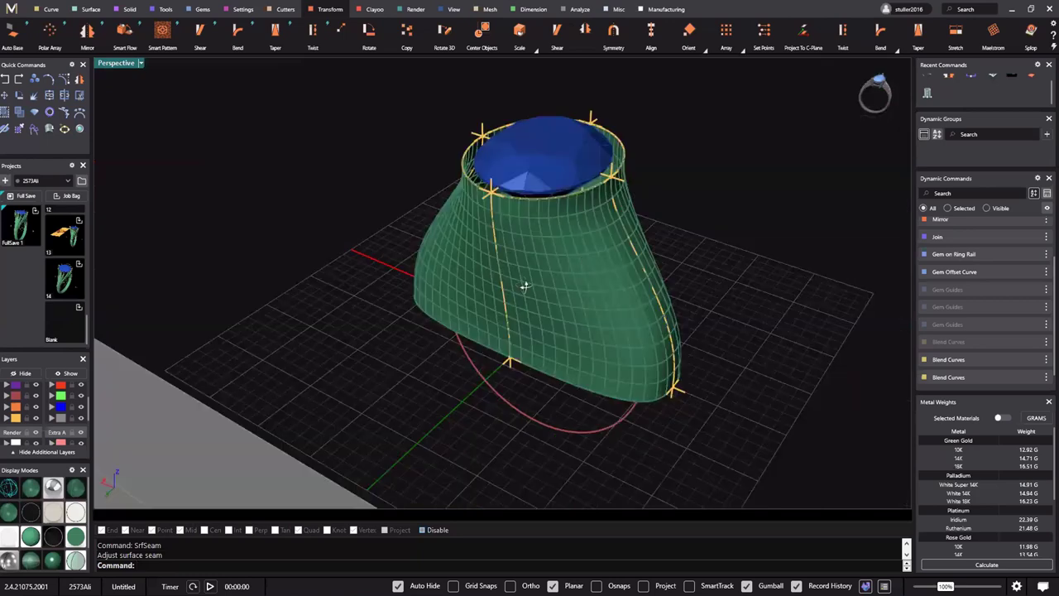
Review the dynamic command history and look over the ring surface, gem and flat base from several angles
right_drag(526, 288, 645, 297)
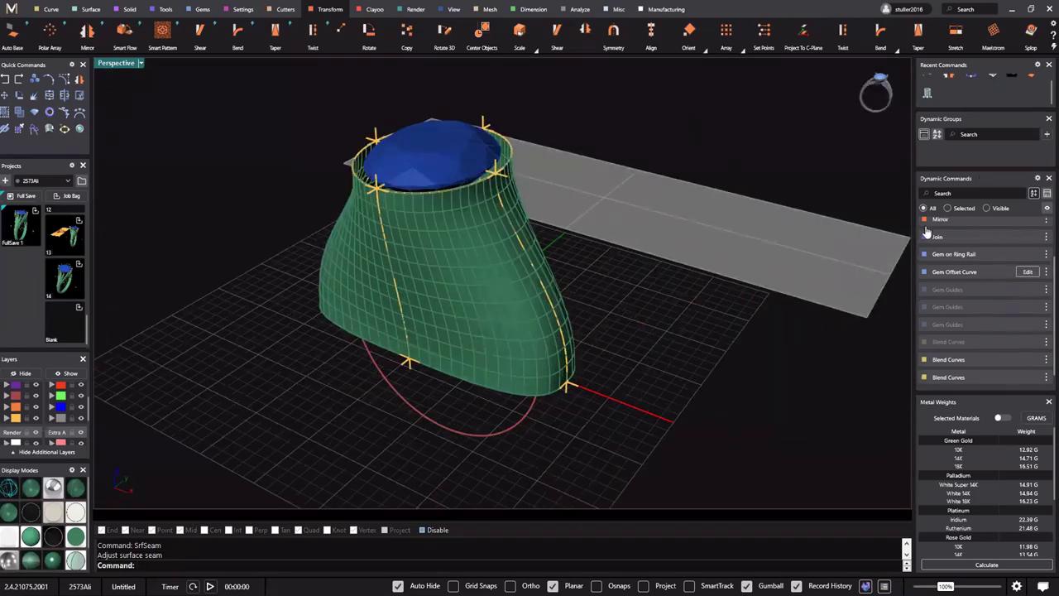
scroll(976, 292, up, 1)
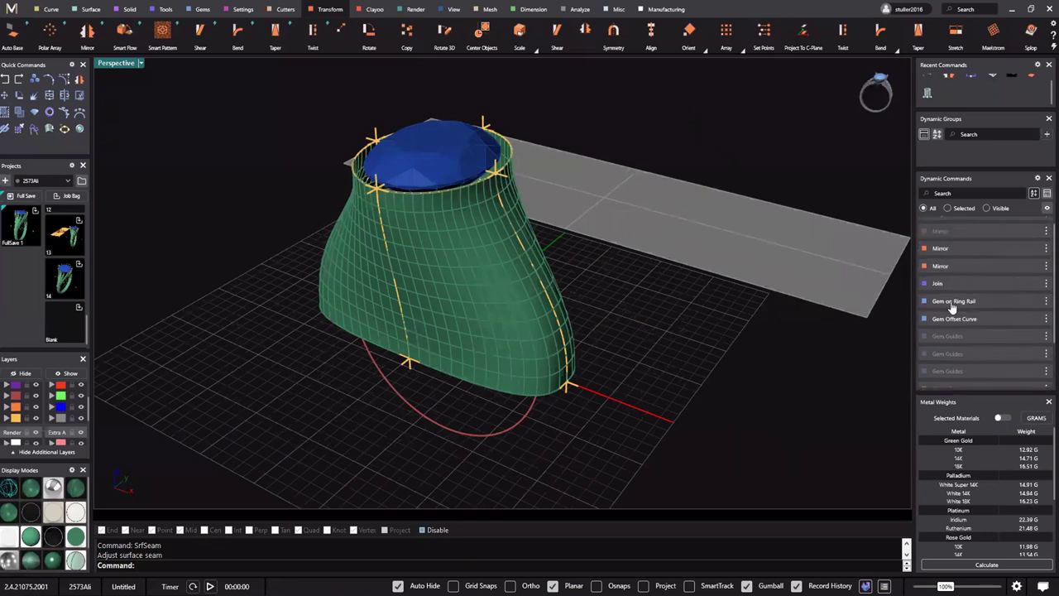
shift+right_drag(402, 239, 398, 241)
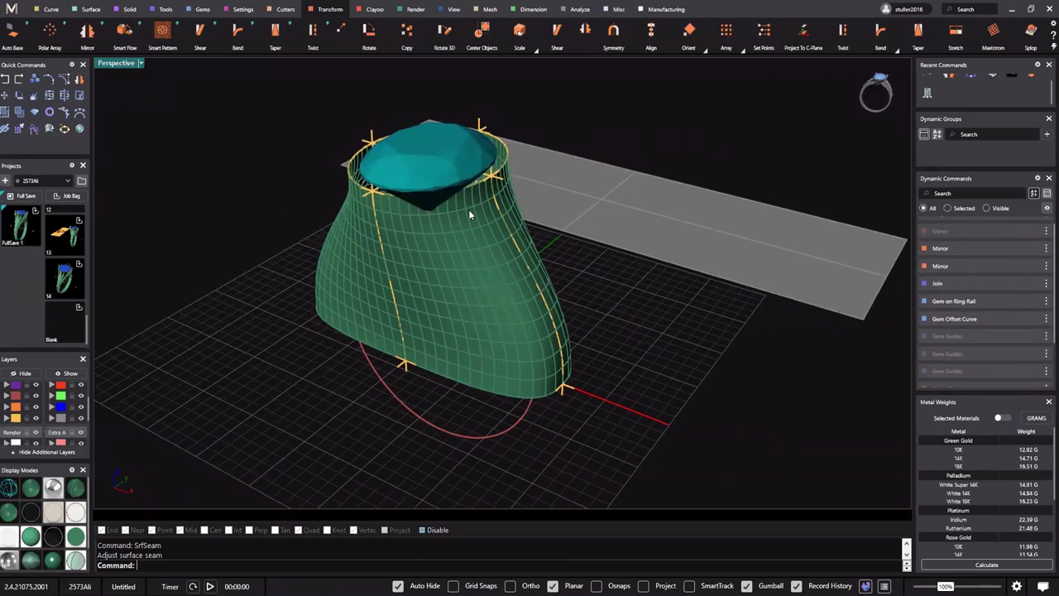
right_drag(492, 241, 550, 246)
right_drag(430, 298, 694, 63)
shift+right_drag(708, 106, 579, 253)
scroll(550, 227, down, 3)
right_drag(521, 233, 466, 237)
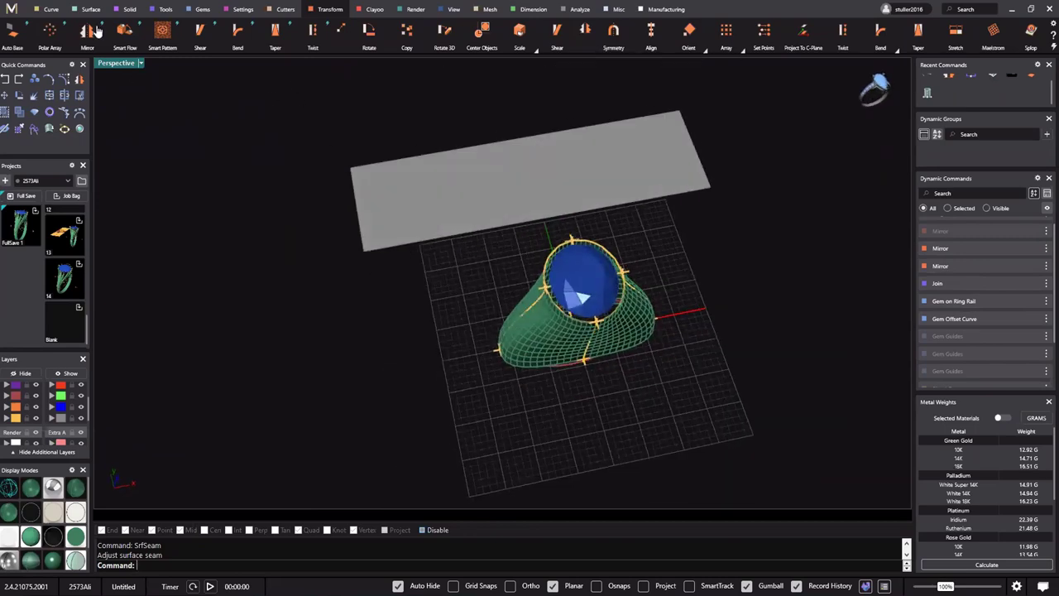
right_drag(571, 296, 608, 273)
Enable object snaps and draw a line across the flat base between the midpoints of its two long edges
click(49, 10)
click(523, 35)
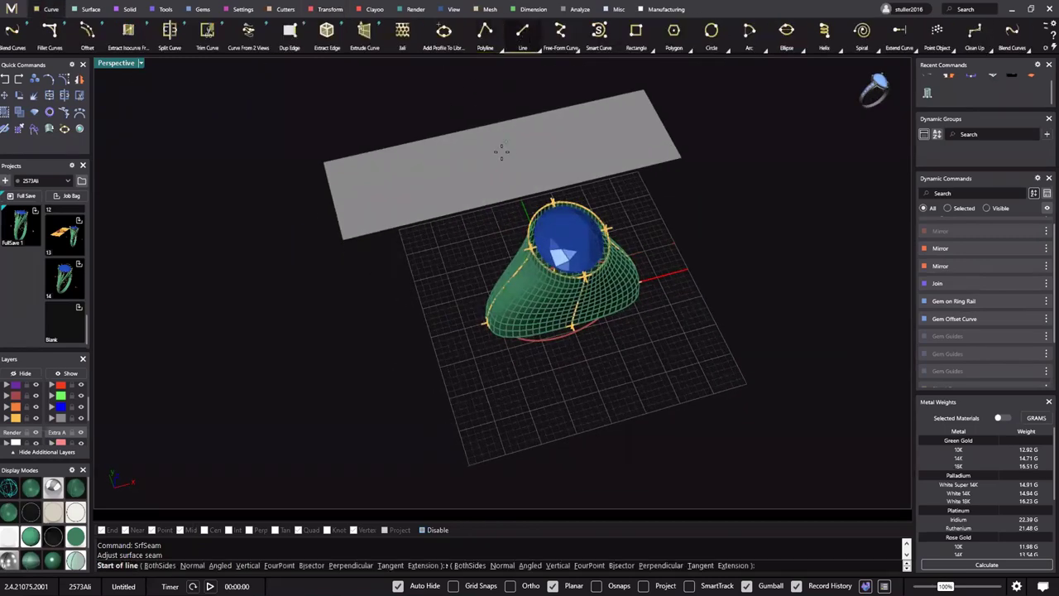
shift+right_drag(531, 97, 502, 174)
click(437, 533)
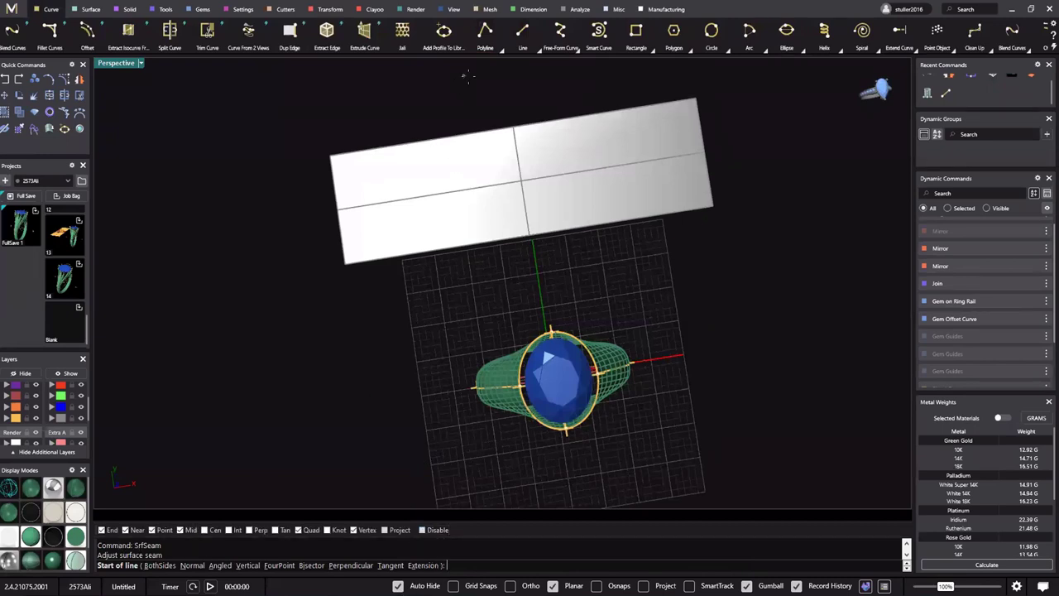
click(513, 127)
click(529, 235)
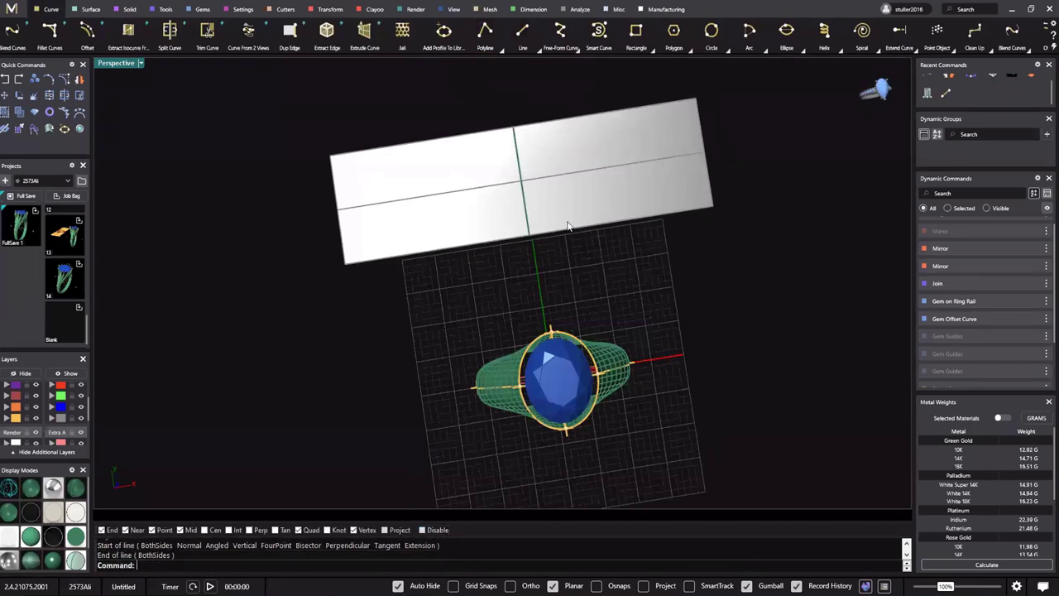
Draw a helper line from the flat base's far corner to the centre line, and try starting another line from its midpoint
shift+right_drag(454, 209, 494, 212)
right_drag(471, 158, 481, 152)
shift+right_drag(481, 152, 461, 175)
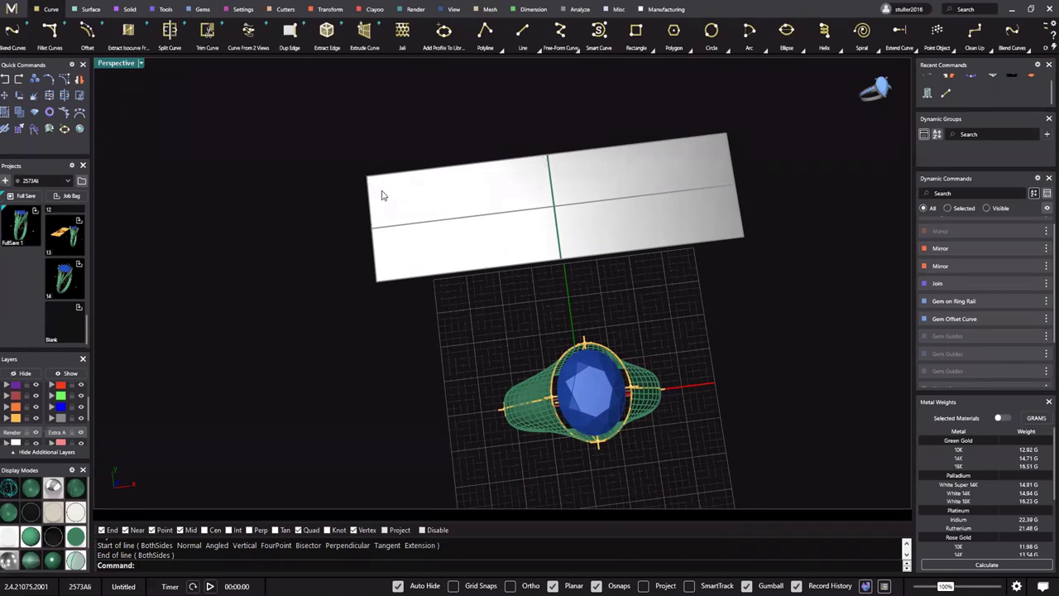
click(523, 30)
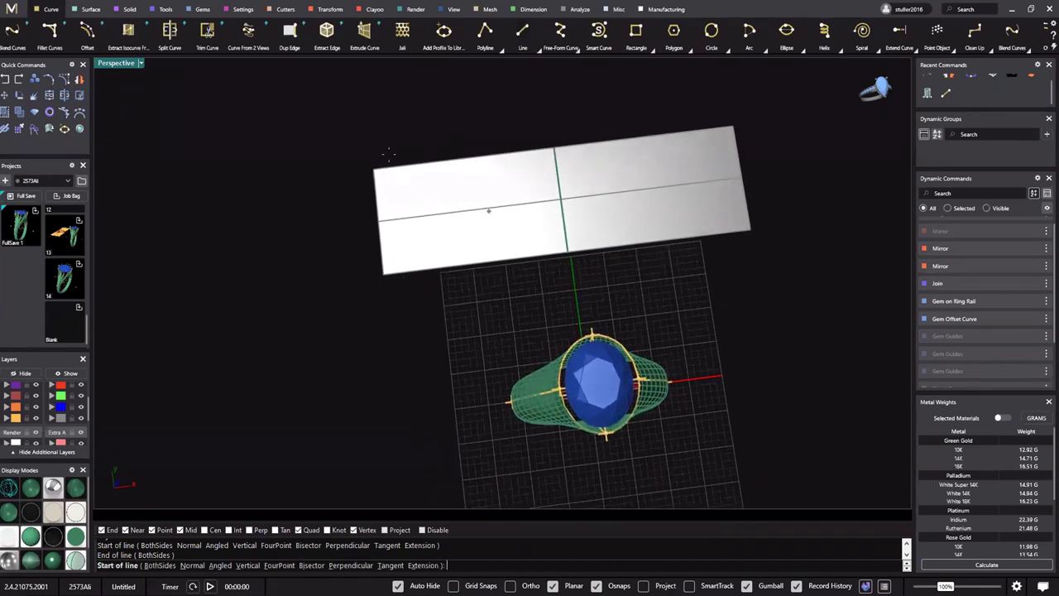
click(374, 169)
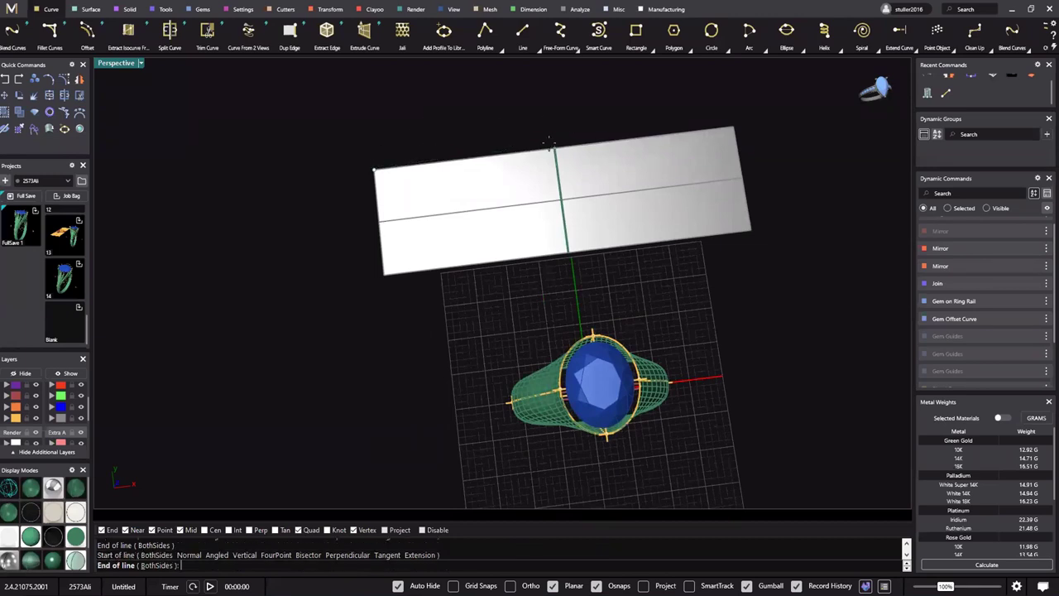
click(555, 149)
right_click(465, 153)
click(465, 158)
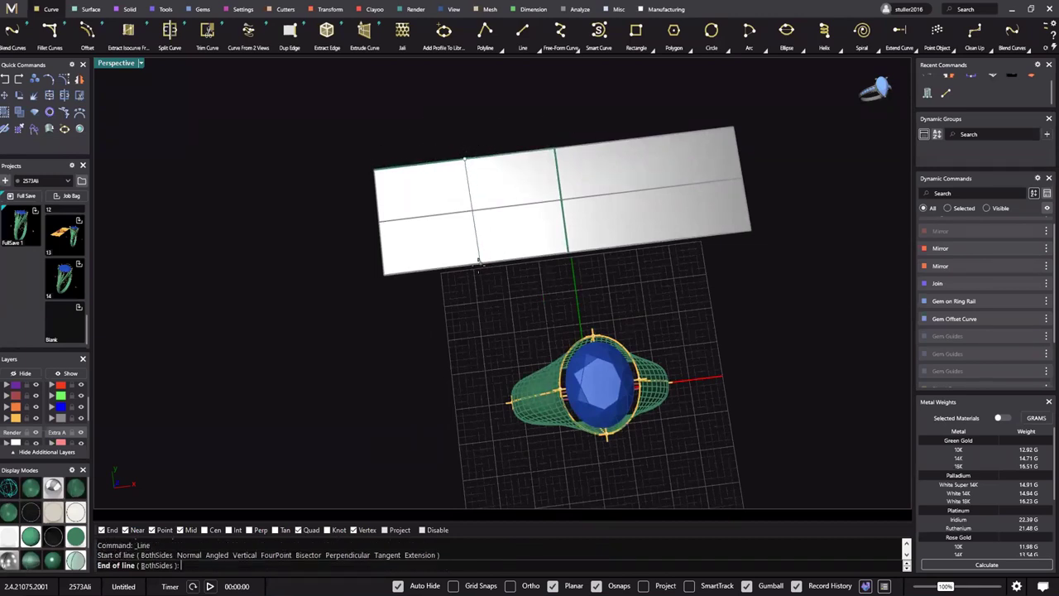
key(Escape)
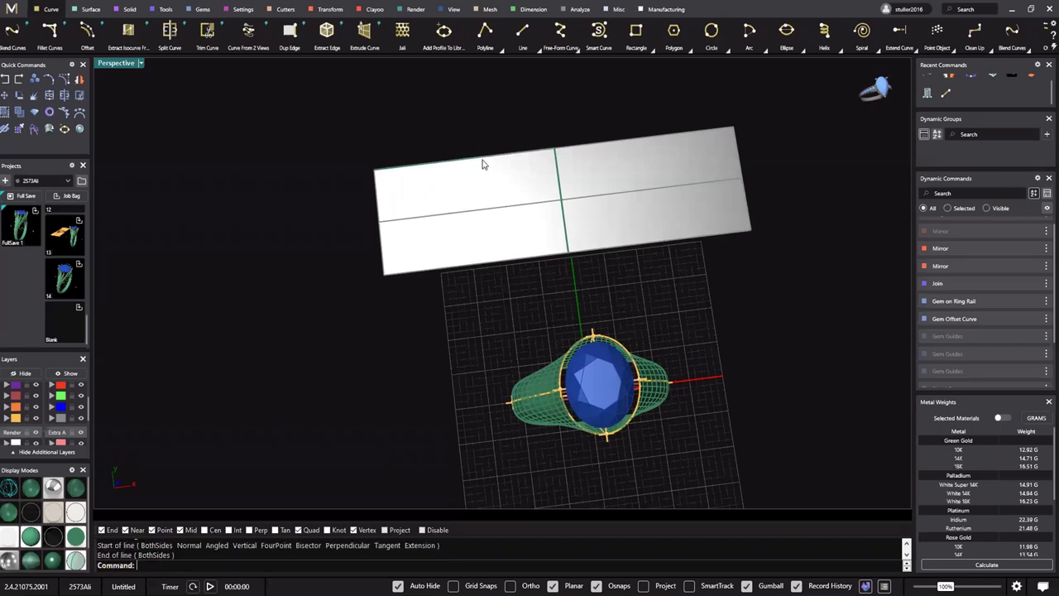
Delete the helper line along the flat base's far edge
click(483, 158)
right_click(483, 158)
key(Delete)
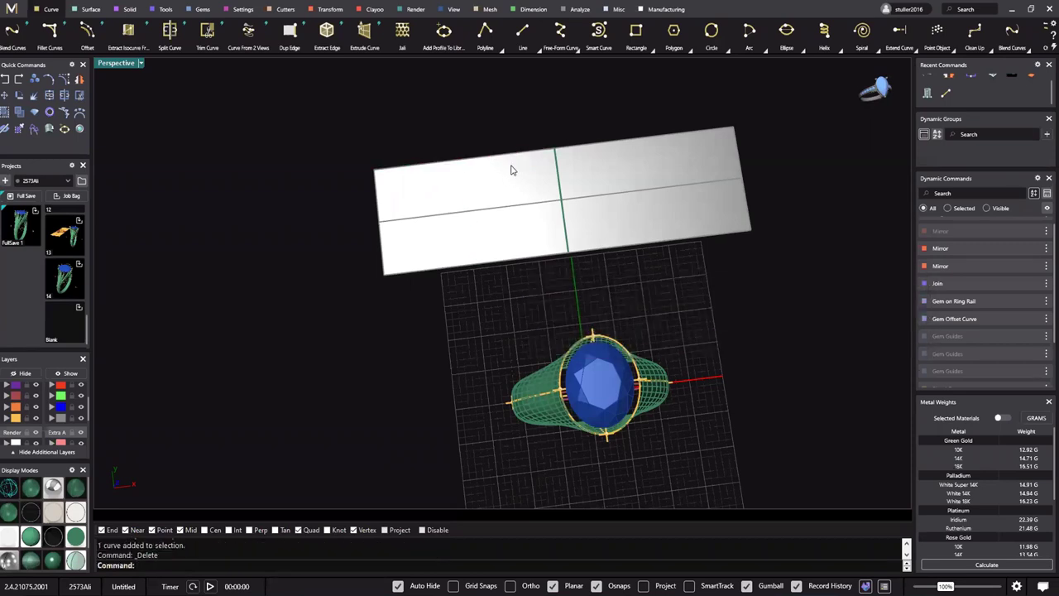
Examine the alternative and one-shot object snap options, including Between
right_drag(511, 167, 425, 331)
shift+right_drag(498, 235, 480, 228)
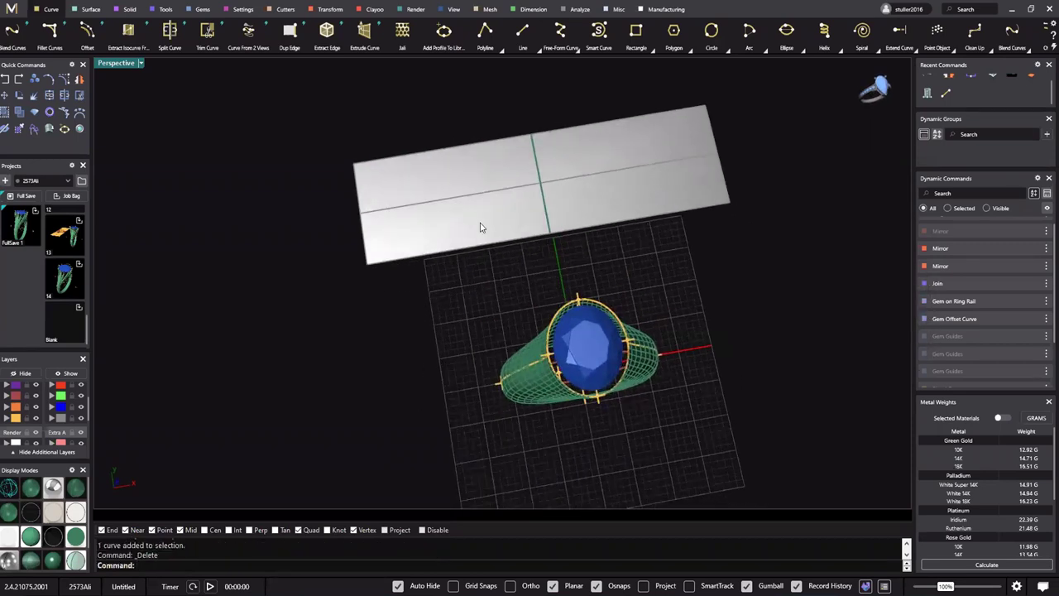
shift+right_drag(423, 273, 429, 255)
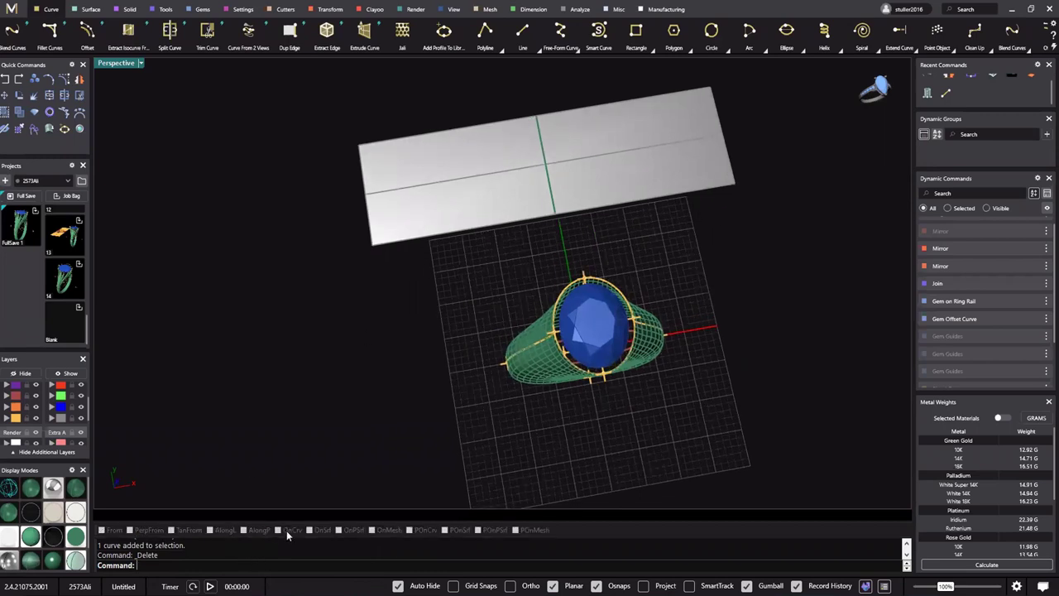
key(ctrl)
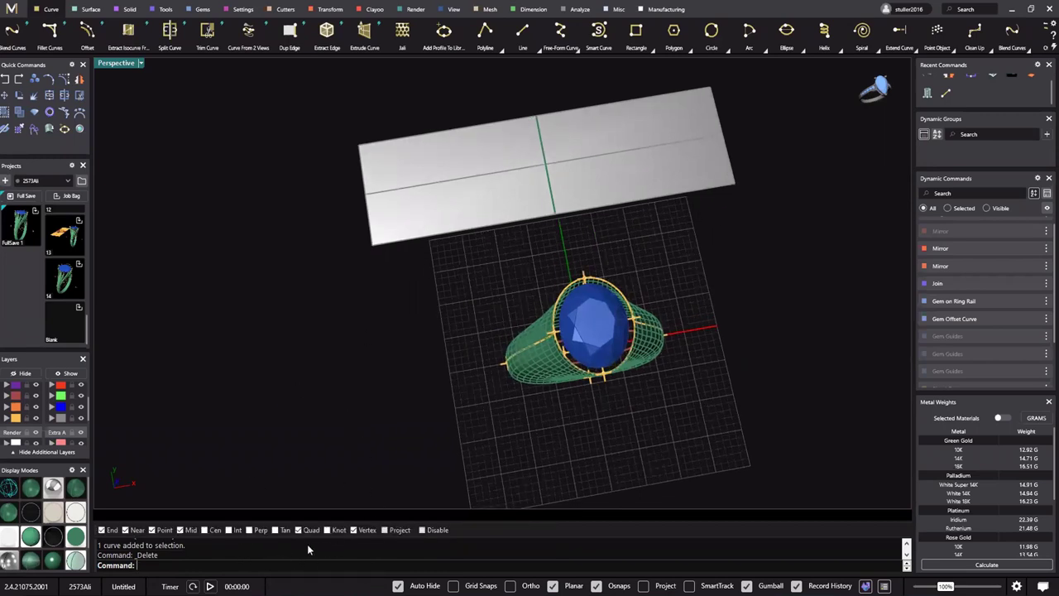
key(ctrl)
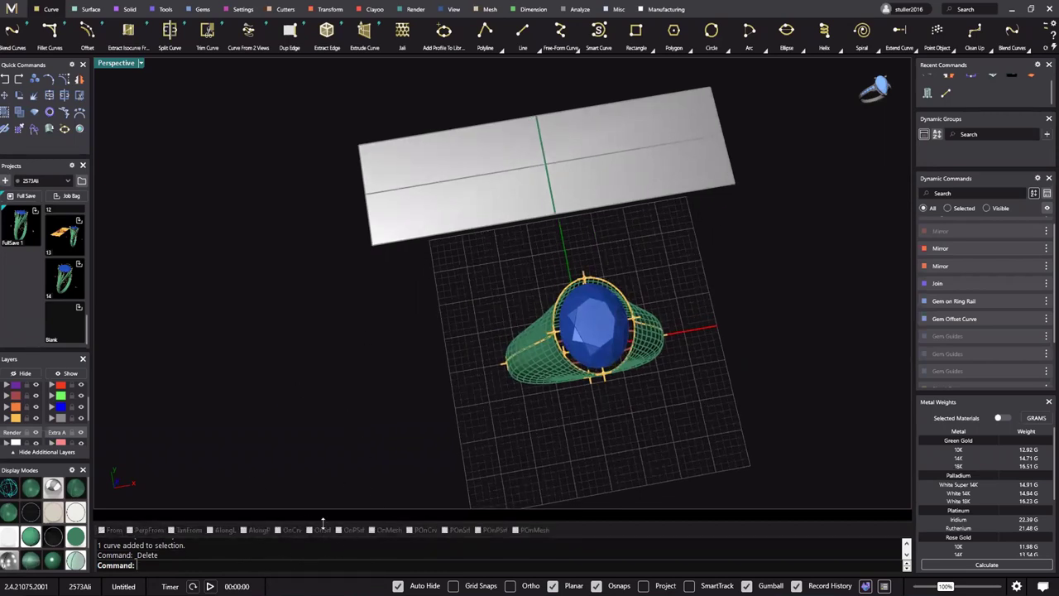
key(ctrl)
key(ctrl)
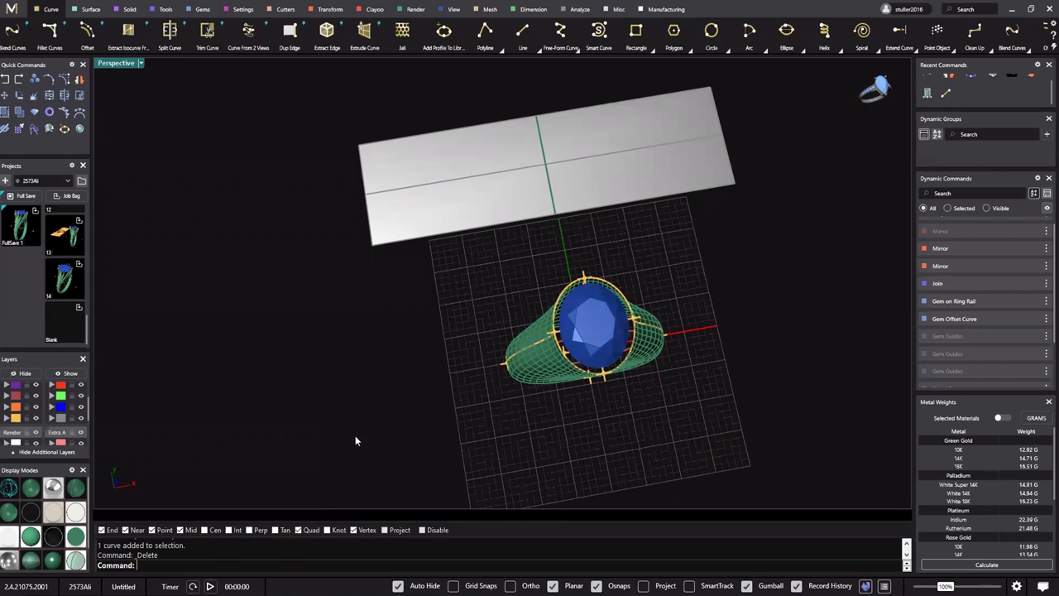
key(ctrl)
right_drag(459, 381, 438, 326)
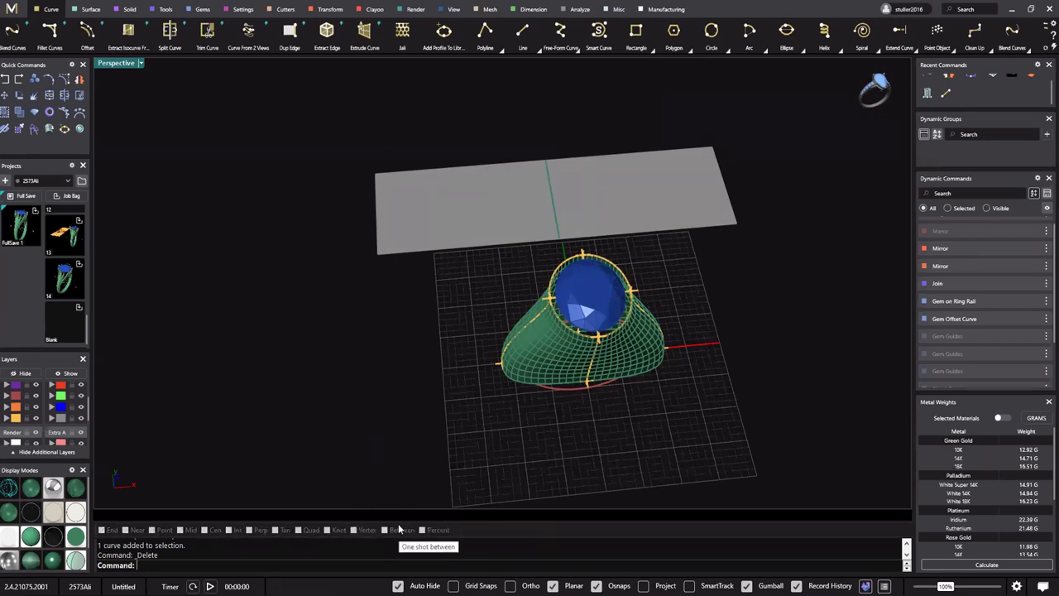
Start a line on the flat base's far long edge, halfway between its corner and the centre line's end using the Between snap
click(522, 33)
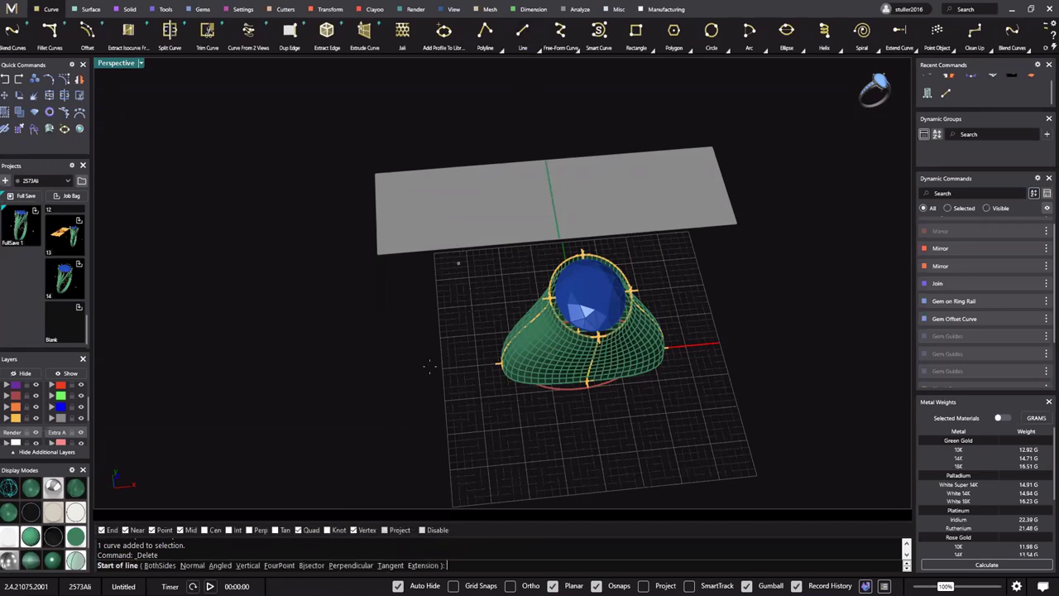
right_drag(522, 84, 413, 370)
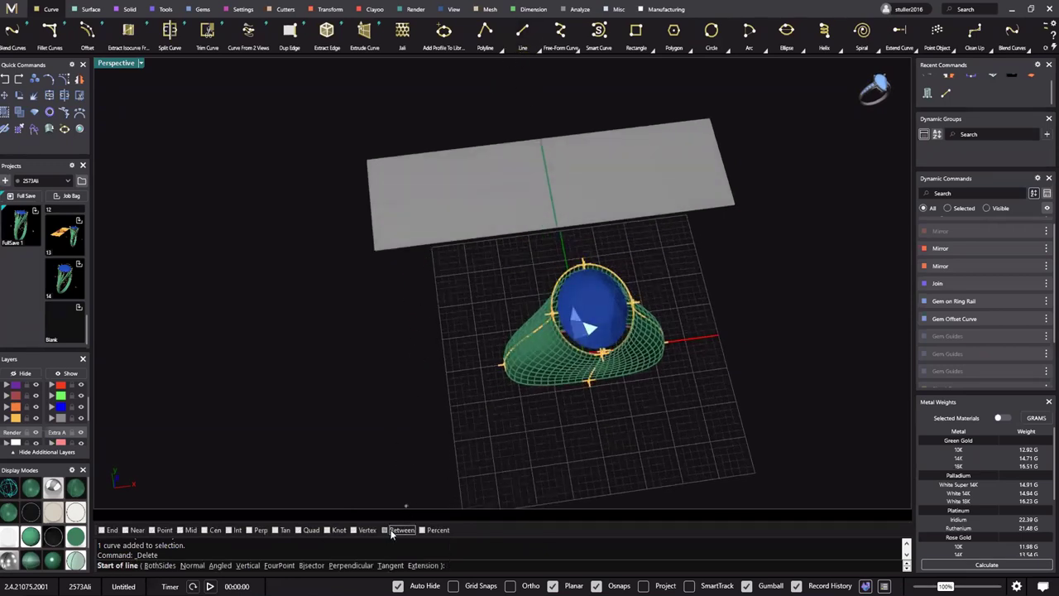
ctrl+click(399, 531)
click(369, 157)
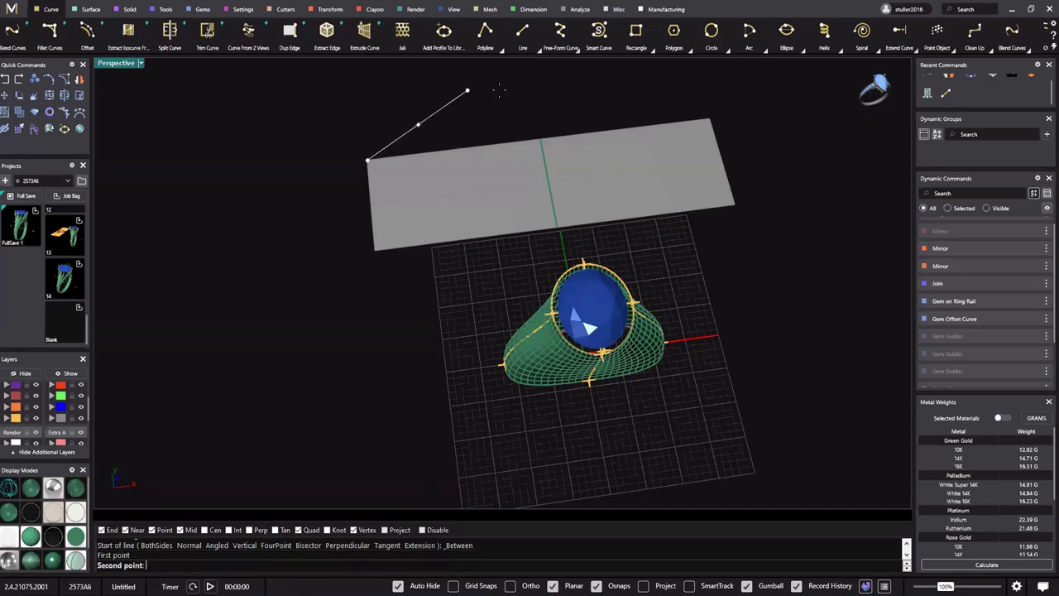
click(539, 139)
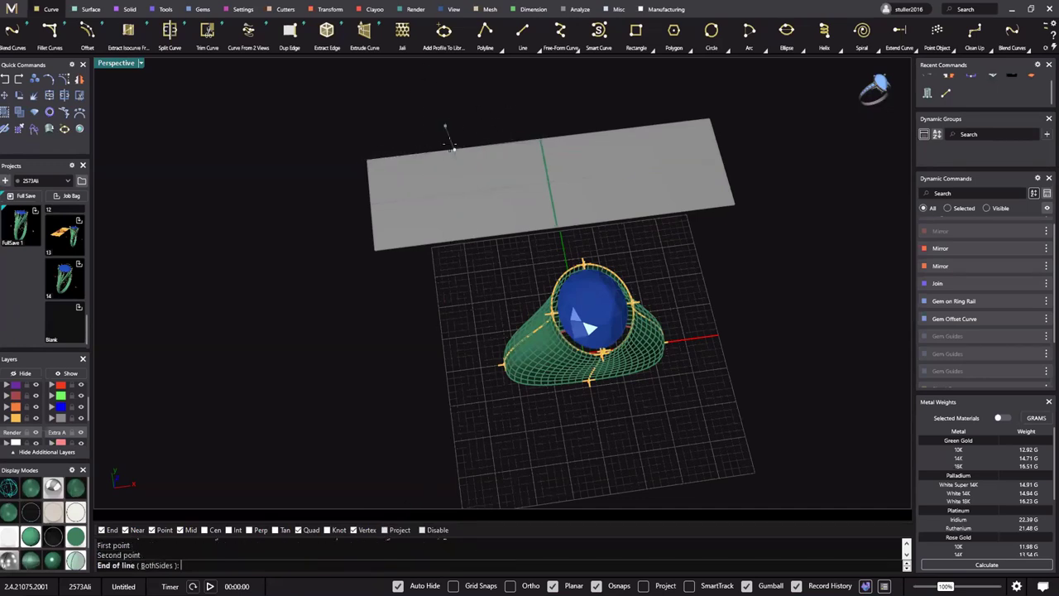
End the quarter guide line straight across on the flat base's opposite long edge in the Top view
double_click(115, 64)
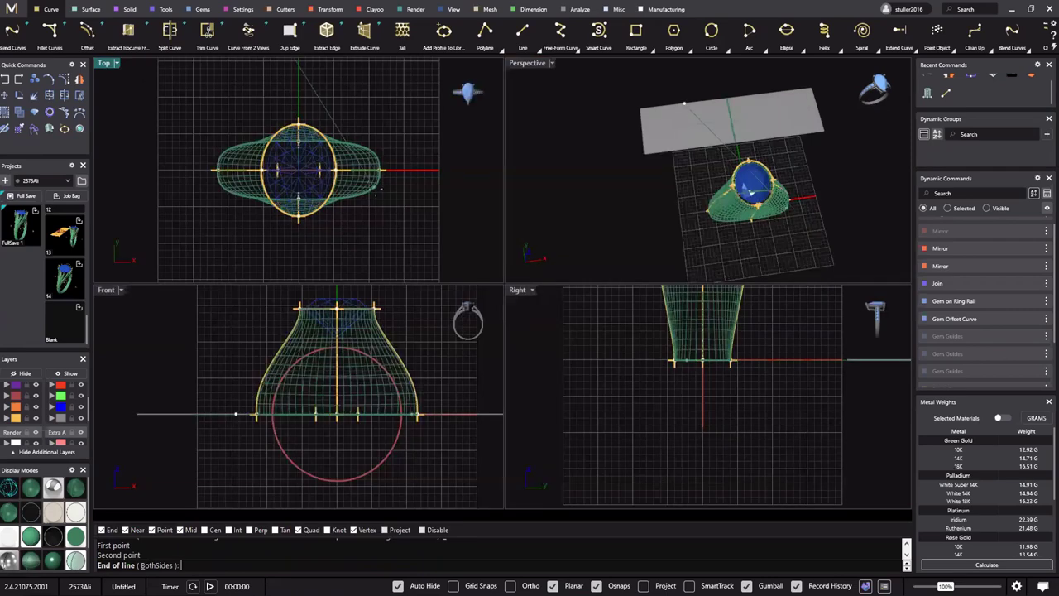
scroll(352, 189, down, 8)
right_drag(288, 194, 343, 290)
scroll(332, 196, up, 3)
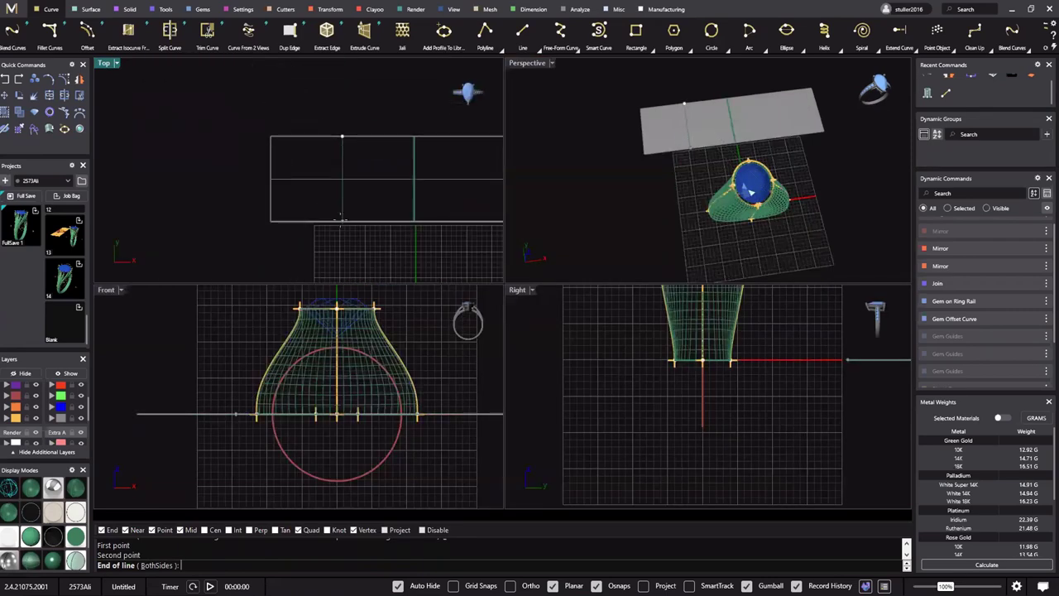
click(342, 220)
scroll(343, 171, down, 6)
right_drag(374, 191, 346, 183)
scroll(329, 153, up, 6)
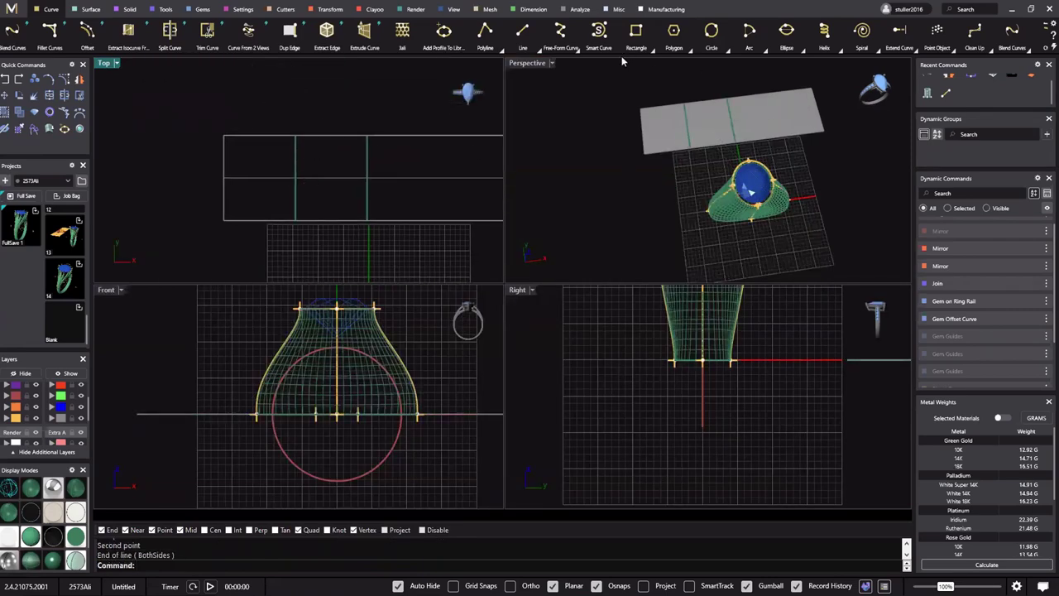
Examine the centre and quarter guide lines on the flat base in an enlarged Top view
double_click(106, 63)
scroll(446, 231, down, 6)
right_drag(487, 245, 440, 196)
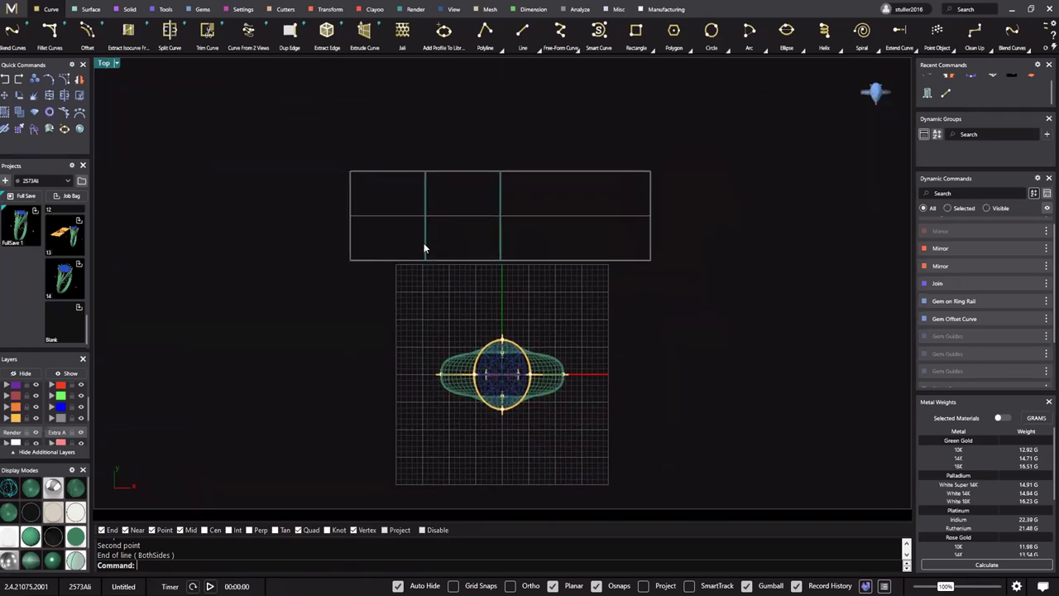
scroll(465, 228, up, 3)
right_drag(475, 228, 457, 211)
scroll(468, 212, up, 3)
scroll(485, 245, down, 3)
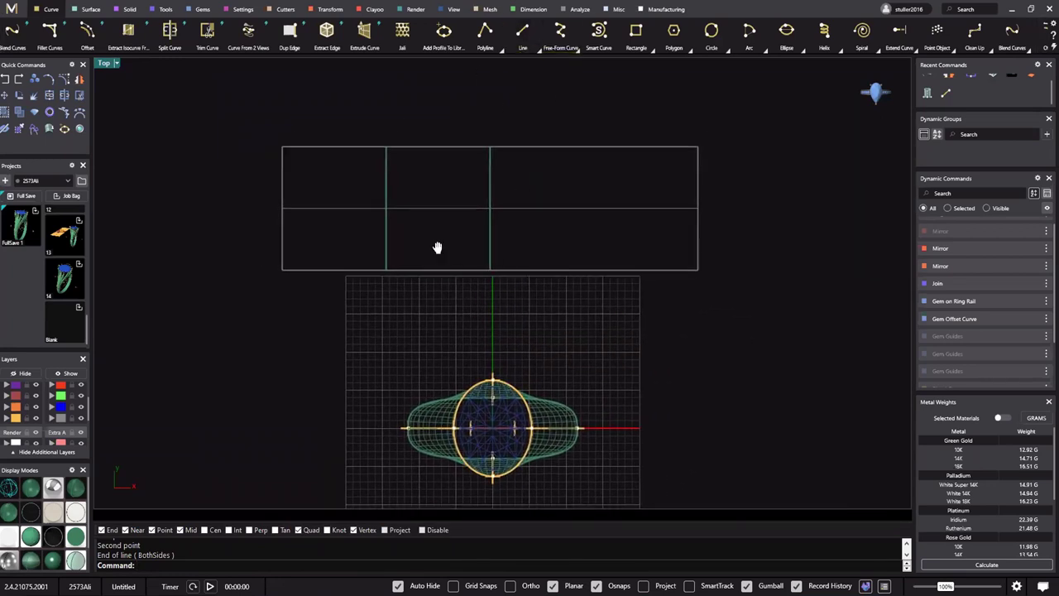
right_drag(437, 248, 389, 227)
Select the circular finger rail of the ring in the Perspective view and inspect it from the side
double_click(535, 68)
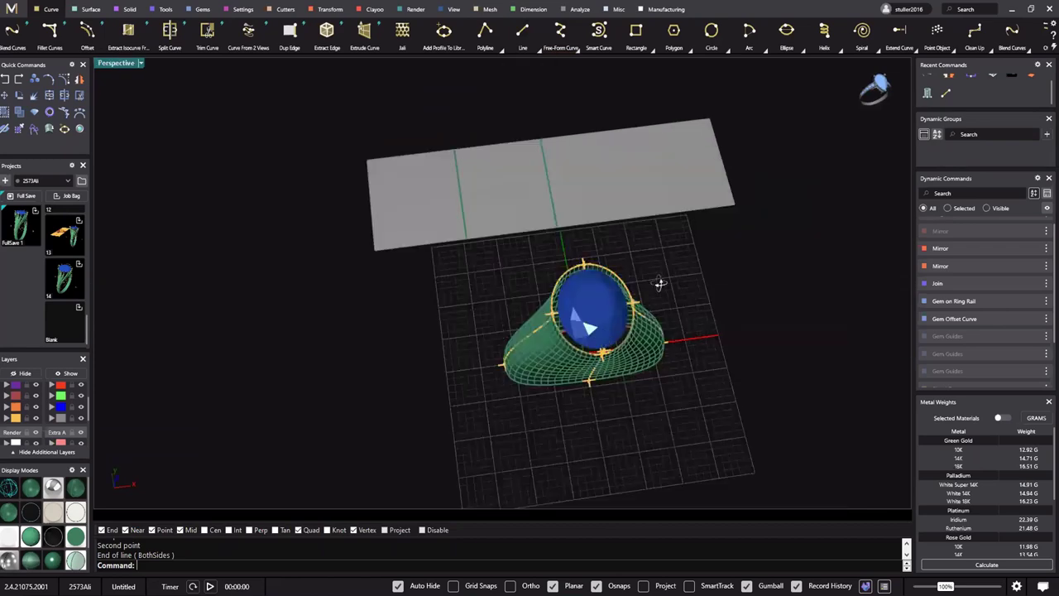
right_drag(660, 284, 828, 202)
click(566, 304)
right_drag(599, 302, 597, 341)
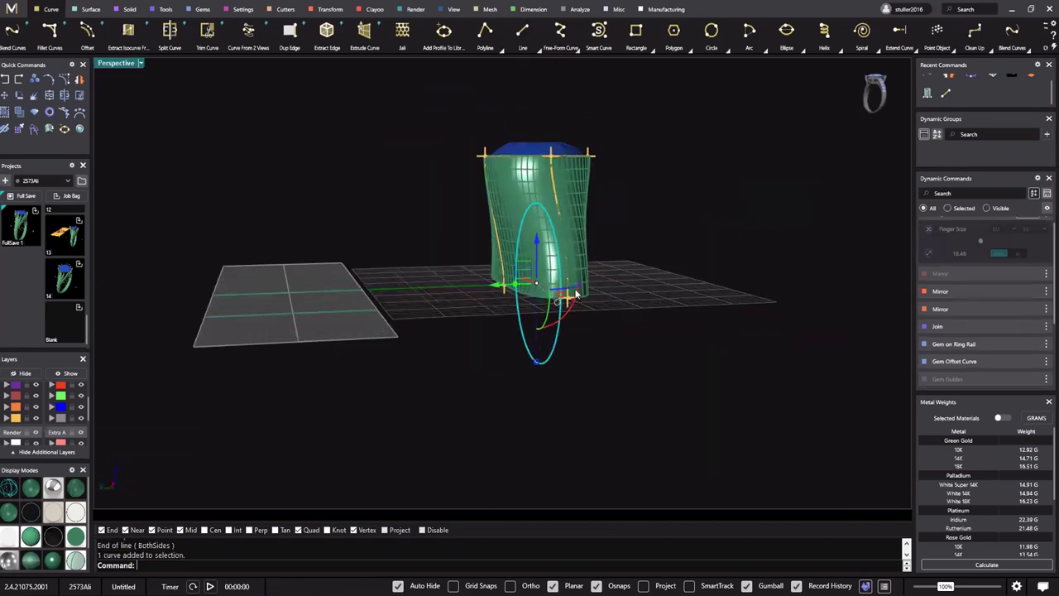
Extrude the selected finger-rail circle to both sides as a solid cylinder that passes fully through the ring surface
right_drag(666, 269, 657, 307)
click(726, 283)
right_drag(586, 279, 469, 305)
shift+right_drag(670, 324, 567, 283)
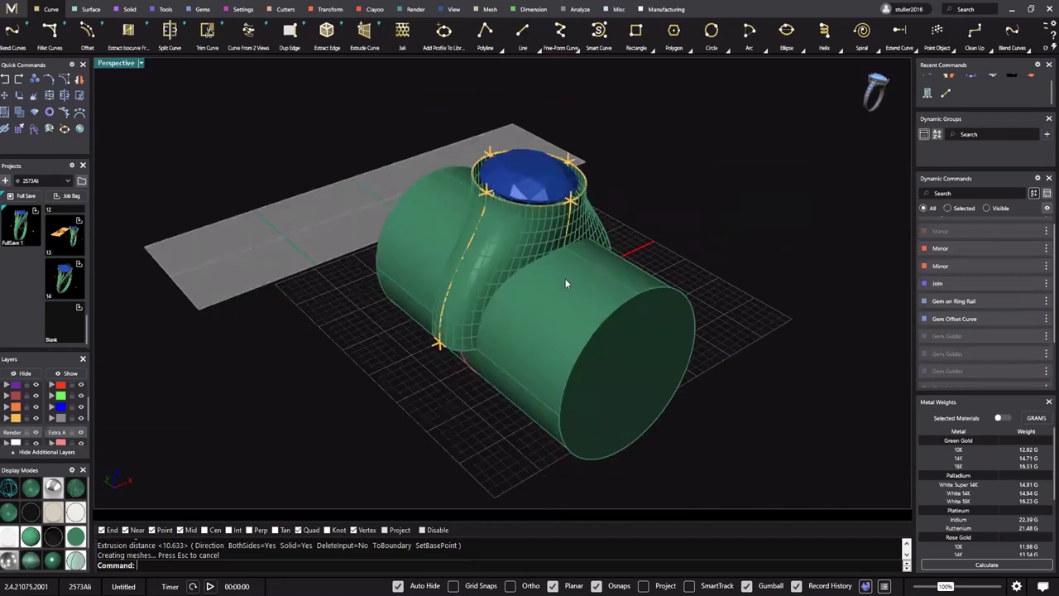
Create intersection curves between the ring surface and the cylinder with Intersect, and delete the cylinder
right_drag(531, 239, 530, 225)
scroll(532, 231, up, 3)
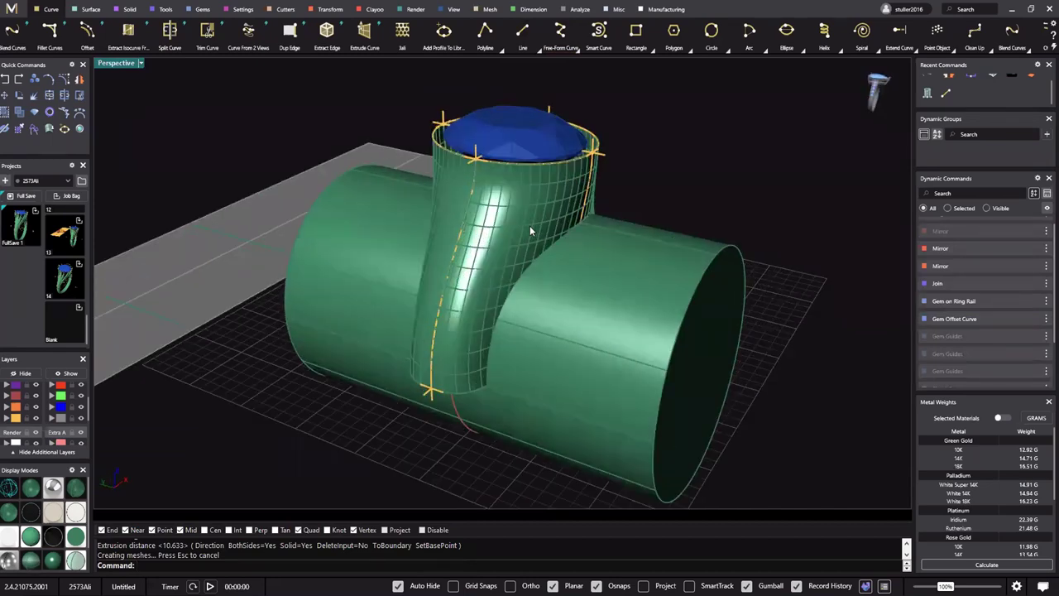
click(531, 231)
shift+click(622, 299)
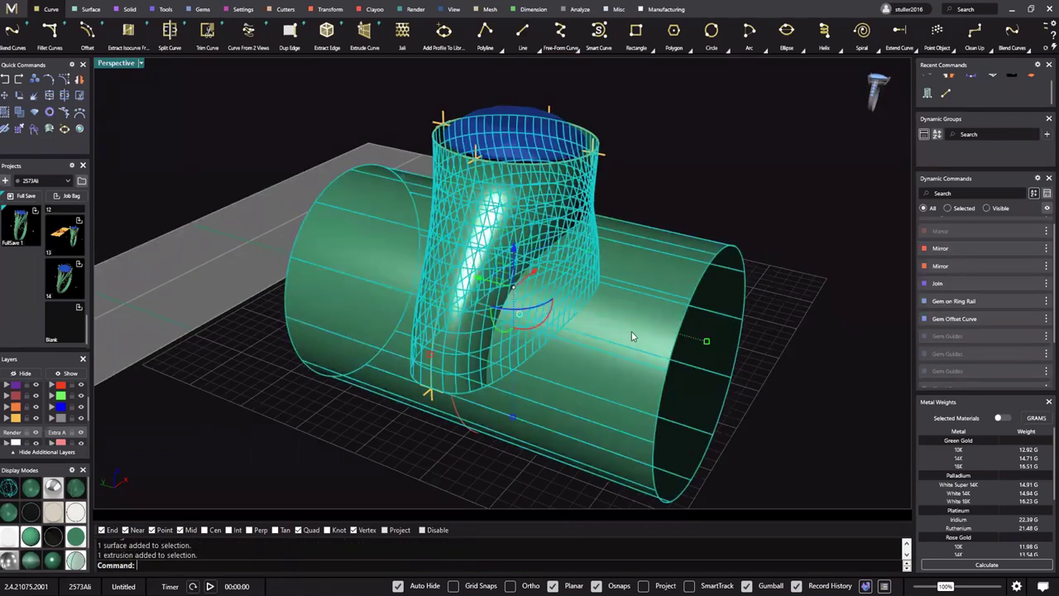
right_drag(614, 321, 604, 325)
text(InterpCrv)
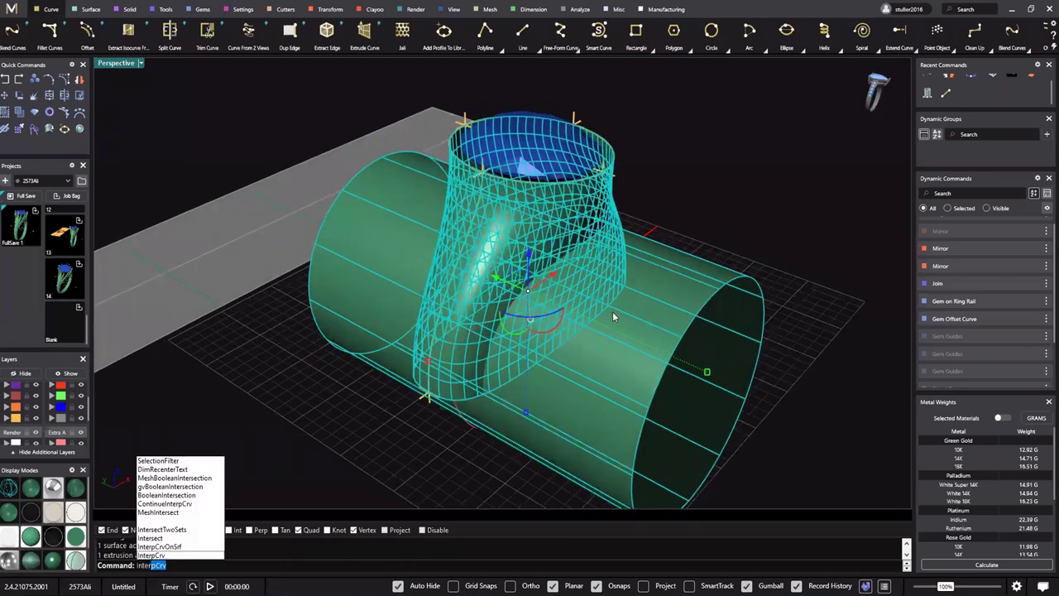
click(166, 540)
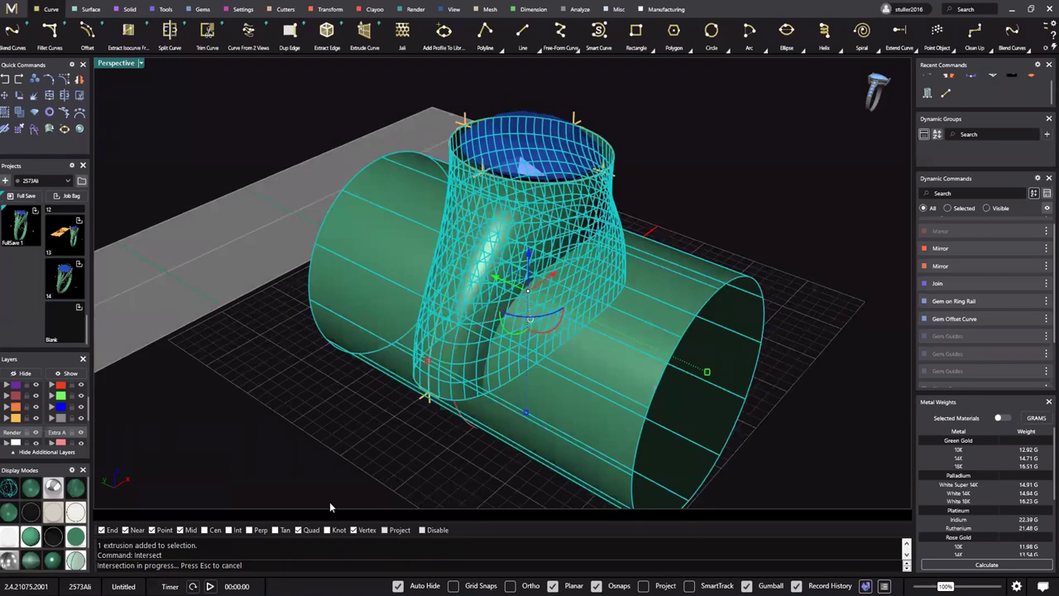
click(621, 319)
key(Delete)
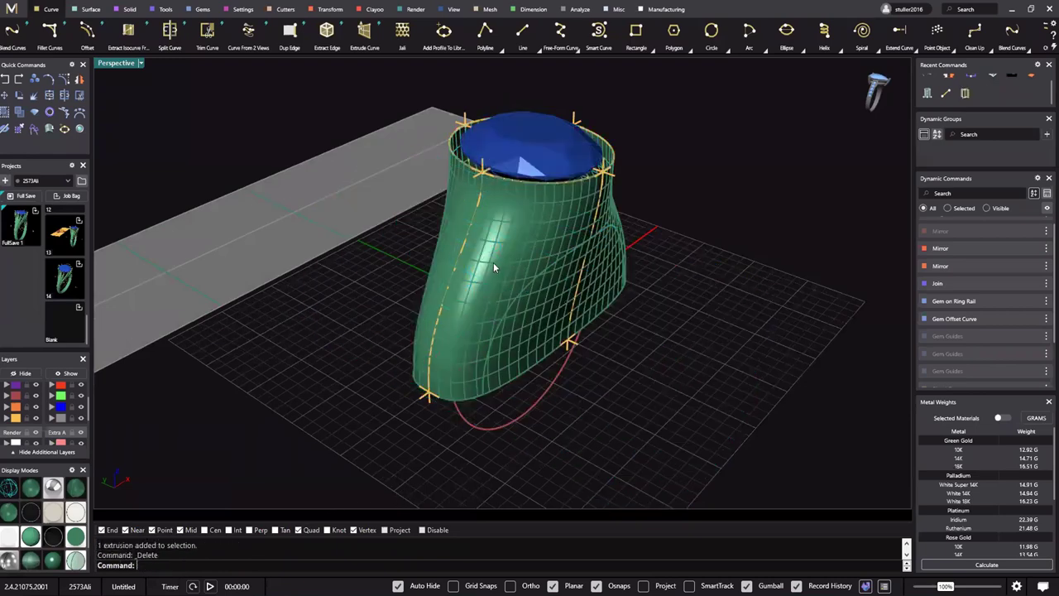
Move both intersection curves to the green layer User 02
right_drag(573, 306, 733, 273)
click(521, 269)
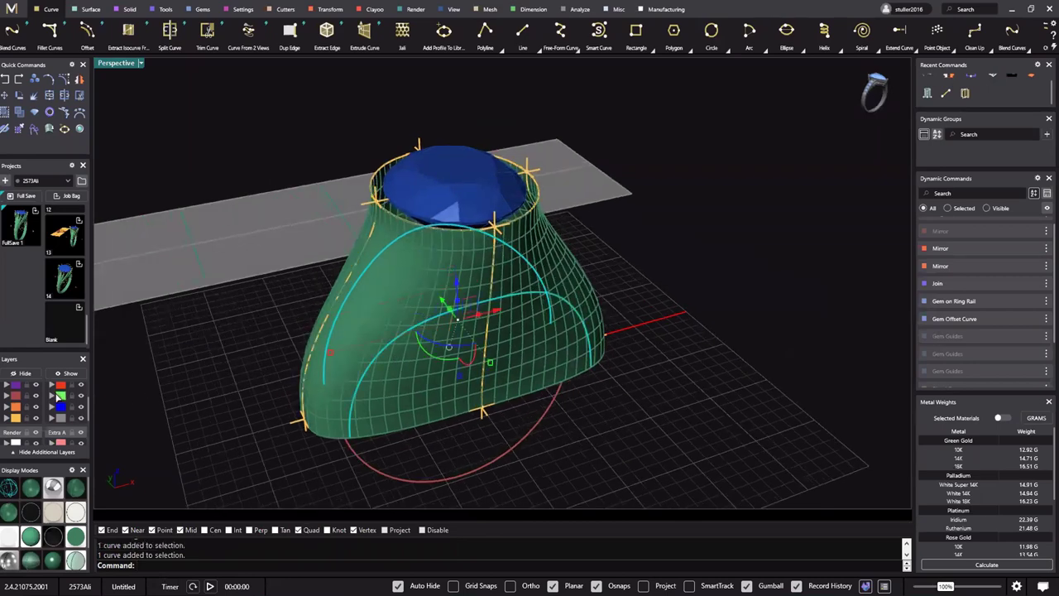
click(60, 397)
click(208, 358)
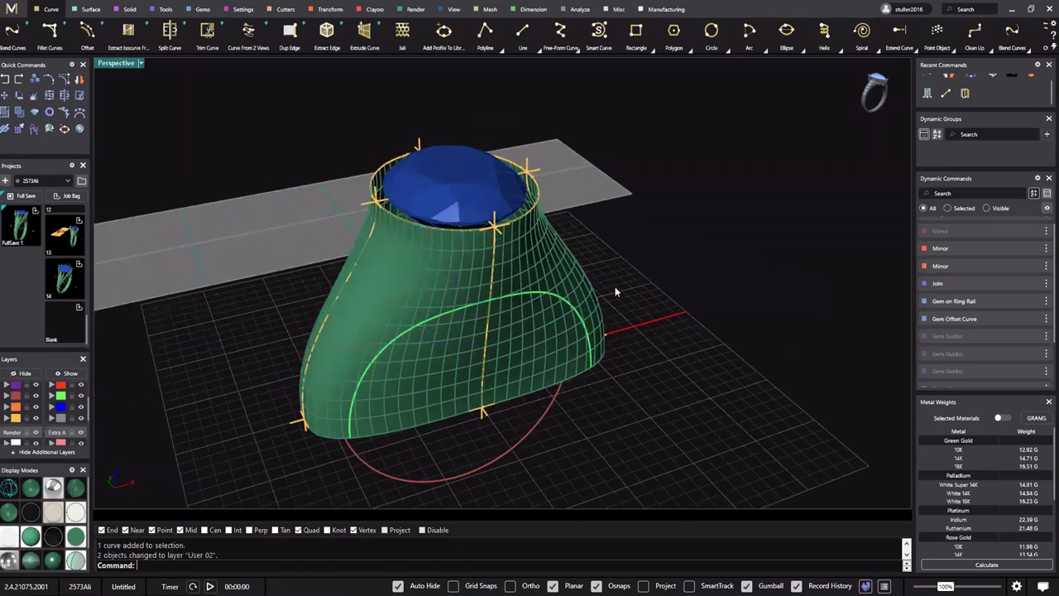
Enter the CreateUVCrv command for flattening the green intersection curves
right_drag(615, 288, 642, 289)
right_drag(591, 322, 688, 204)
scroll(679, 202, down, 3)
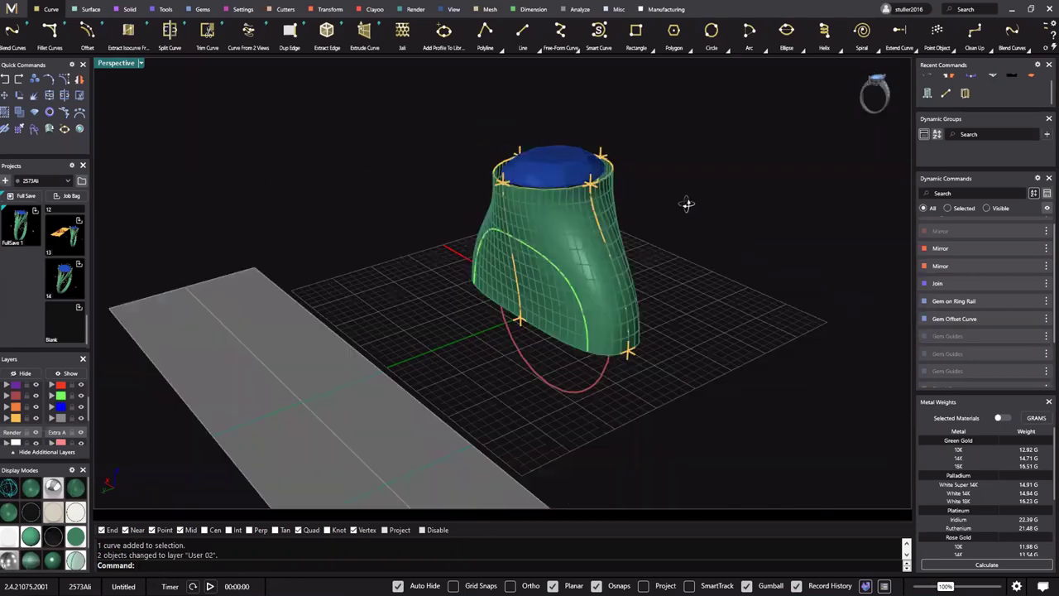
right_drag(430, 306, 508, 336)
right_drag(586, 292, 650, 261)
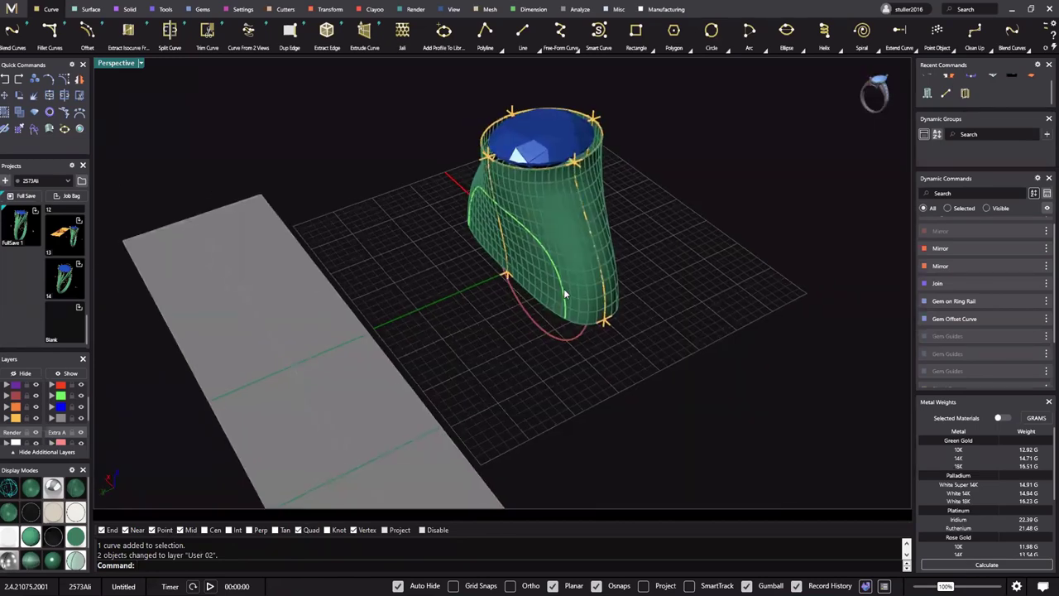
text(CreateUVCrv)
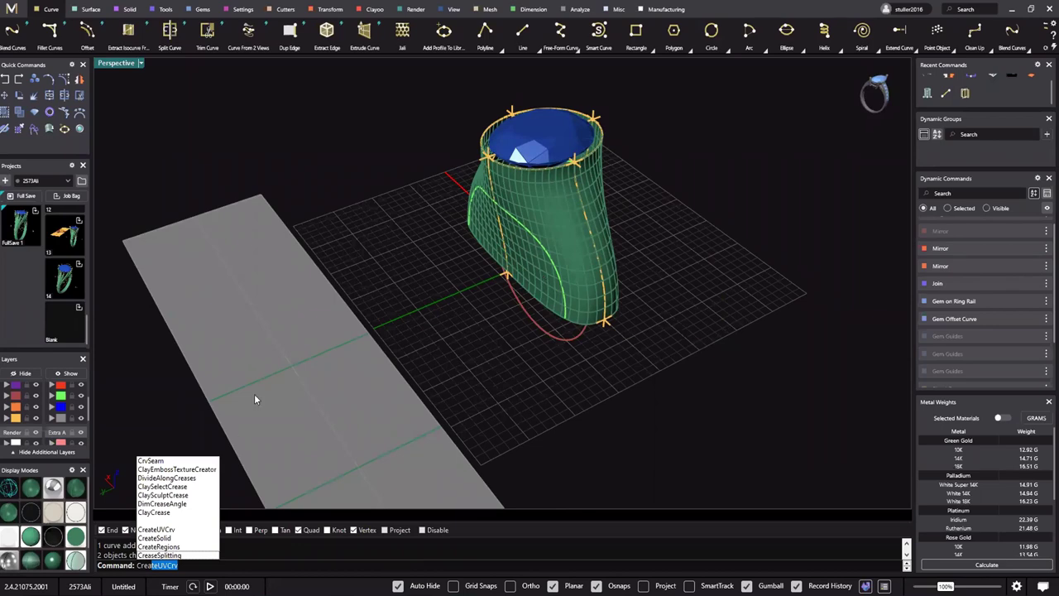
Examine from several angles how the green intersection curves run over the ring surface and how the flat rectangle lies beside it
right_drag(498, 342, 476, 345)
right_drag(544, 232, 338, 212)
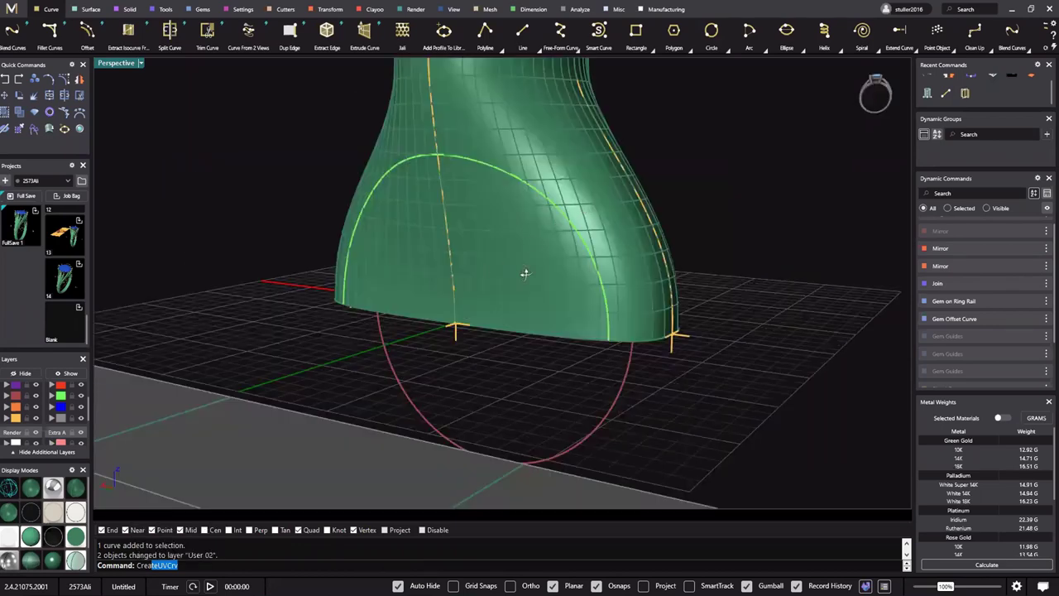
scroll(524, 274, down, 5)
shift+right_drag(525, 274, 426, 332)
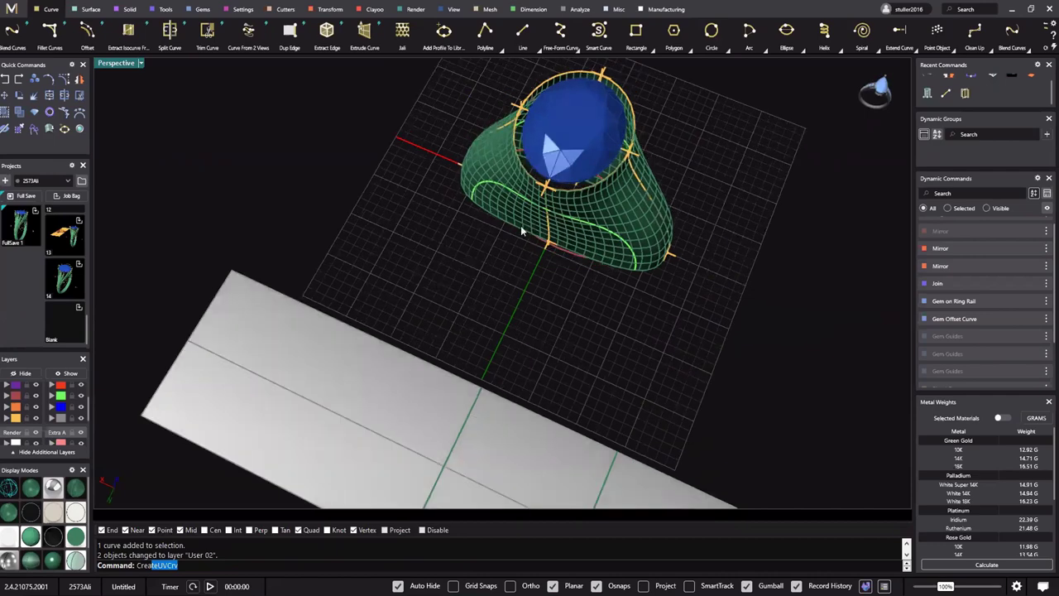
right_drag(521, 225, 570, 251)
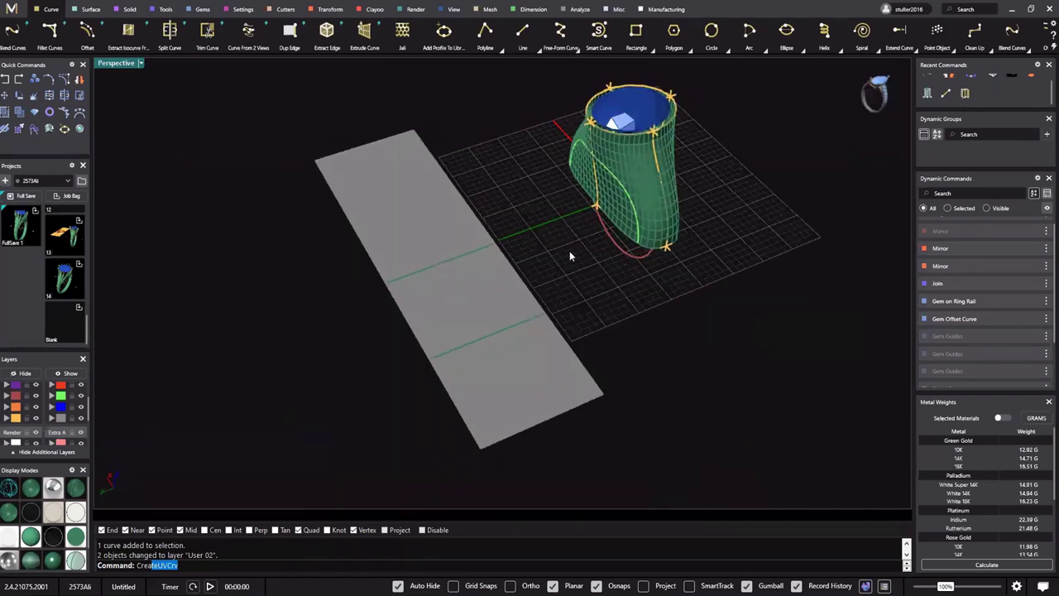
scroll(634, 186, up, 3)
shift+right_drag(638, 185, 543, 258)
right_drag(418, 212, 435, 209)
scroll(528, 284, up, 2)
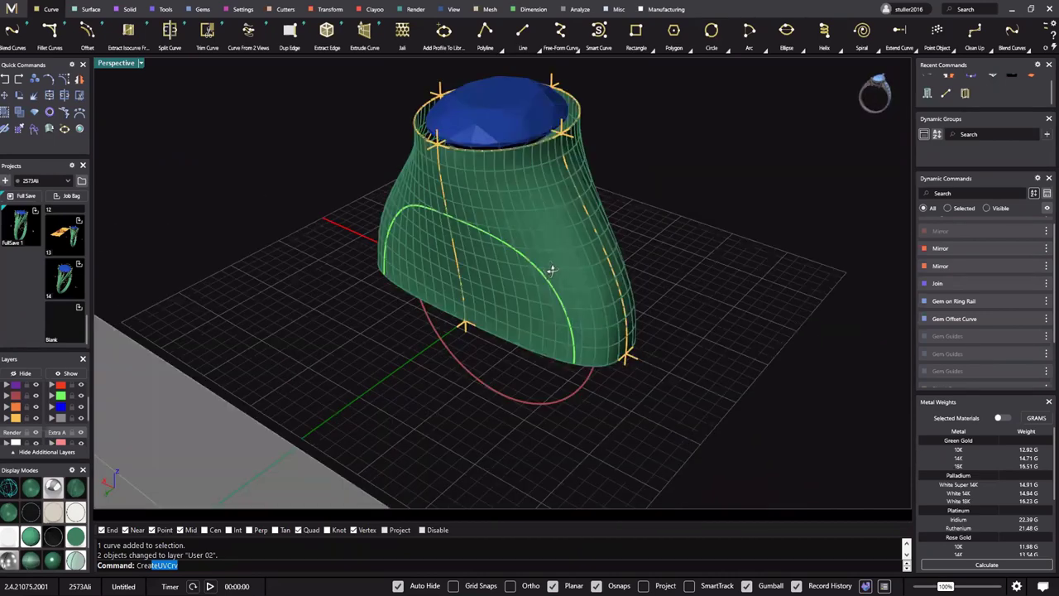
right_drag(523, 262, 477, 230)
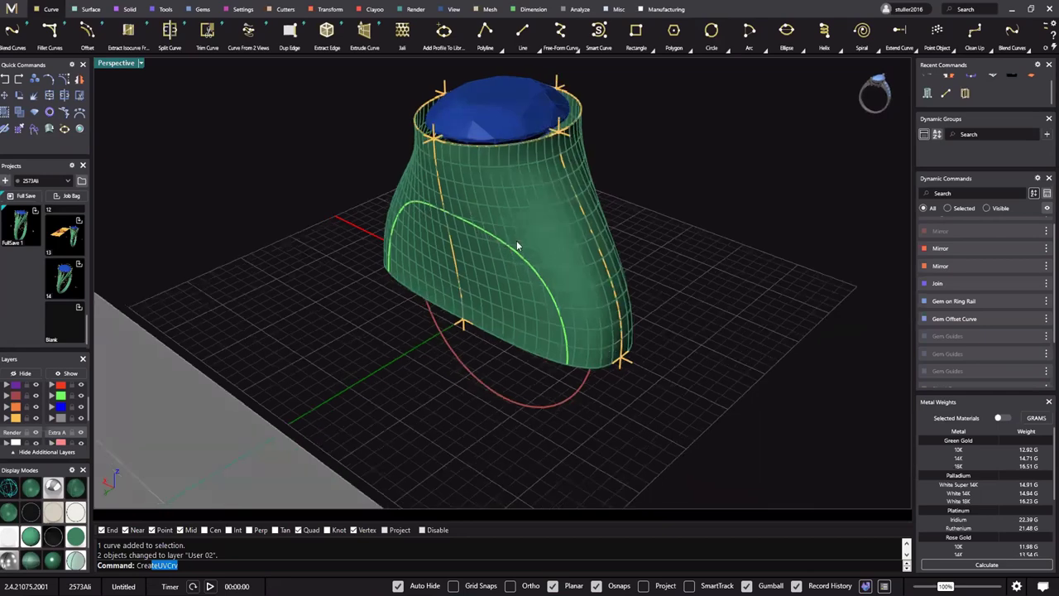
scroll(513, 372, down, 3)
shift+right_drag(480, 422, 482, 383)
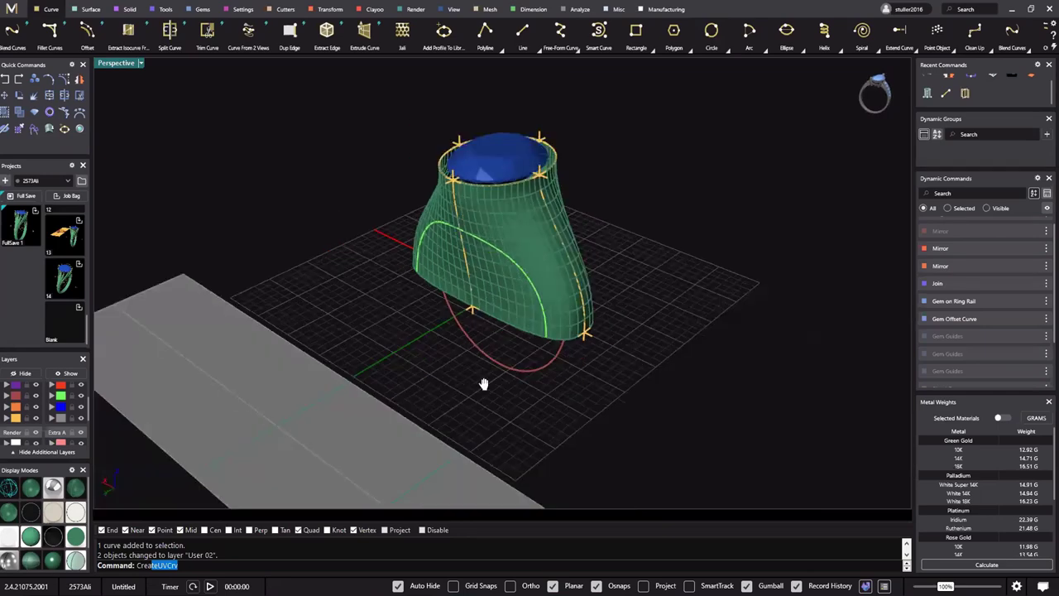
right_drag(511, 320, 481, 342)
Create flat UV curves of the ring surface with CreateUVCrv, including both green intersection curves
key(Return)
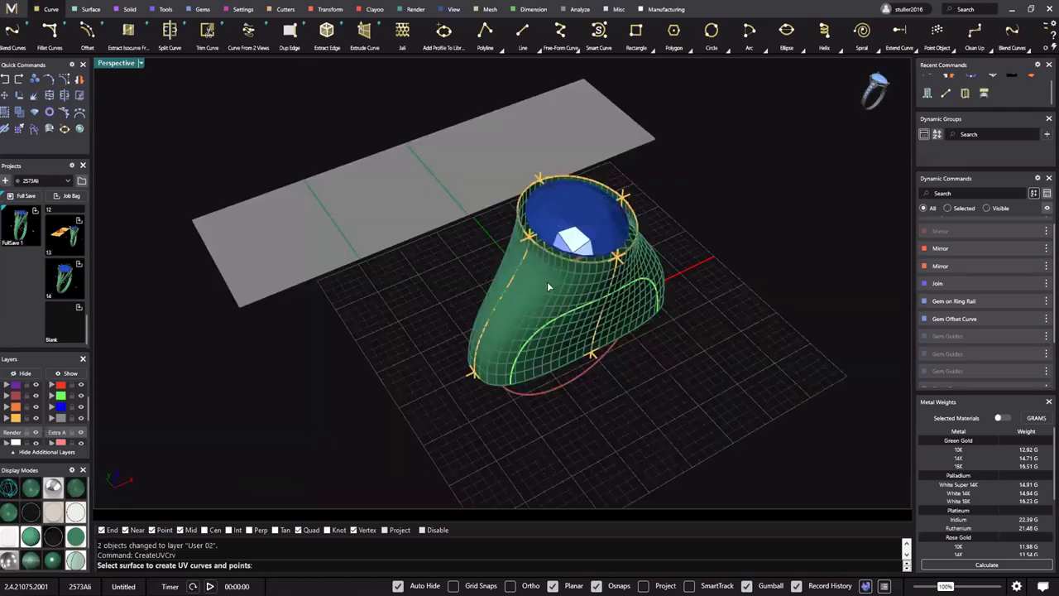
scroll(547, 282, up, 3)
click(567, 296)
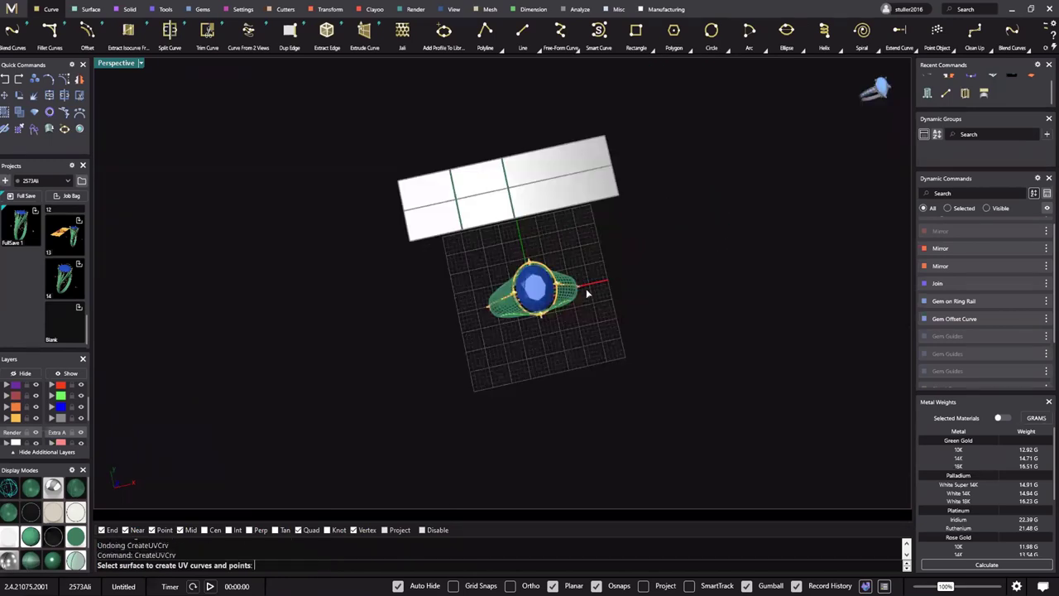
scroll(508, 392, up, 5)
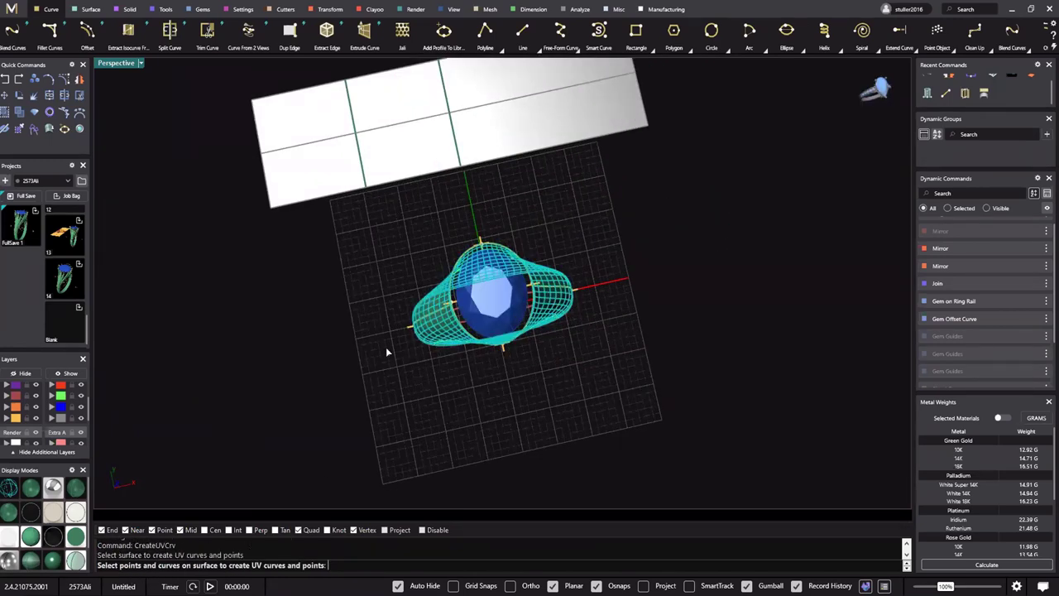
right_drag(386, 351, 509, 375)
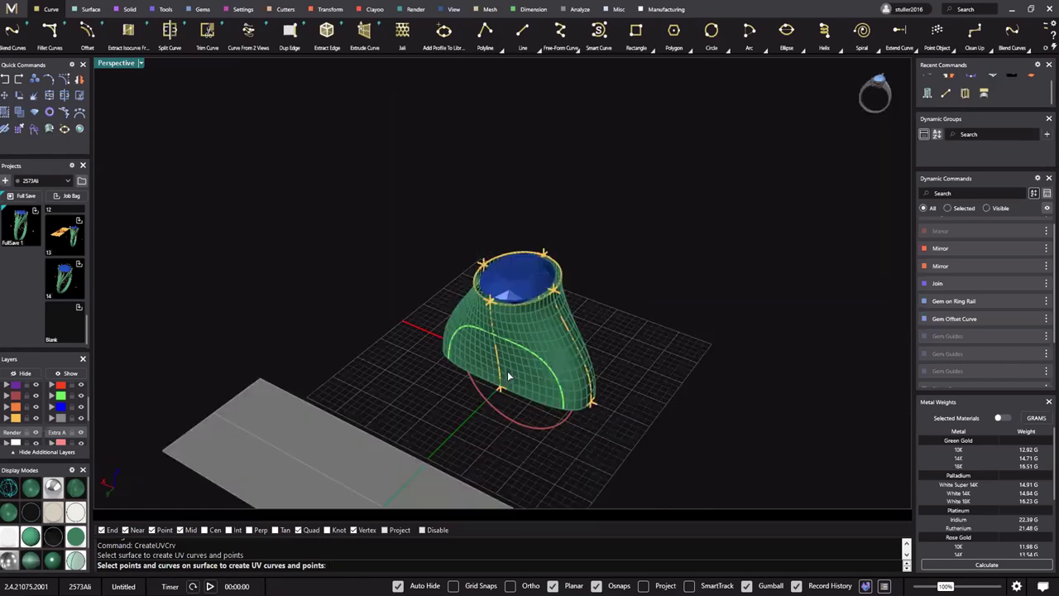
scroll(507, 371, up, 2)
scroll(557, 301, up, 3)
click(510, 370)
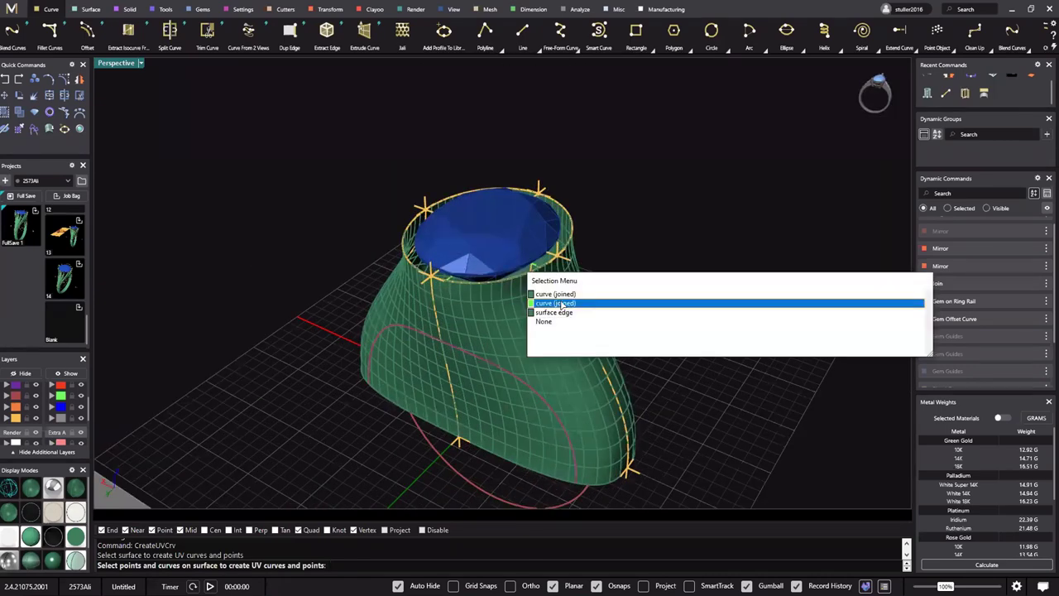
click(558, 302)
right_drag(468, 330, 588, 355)
click(588, 347)
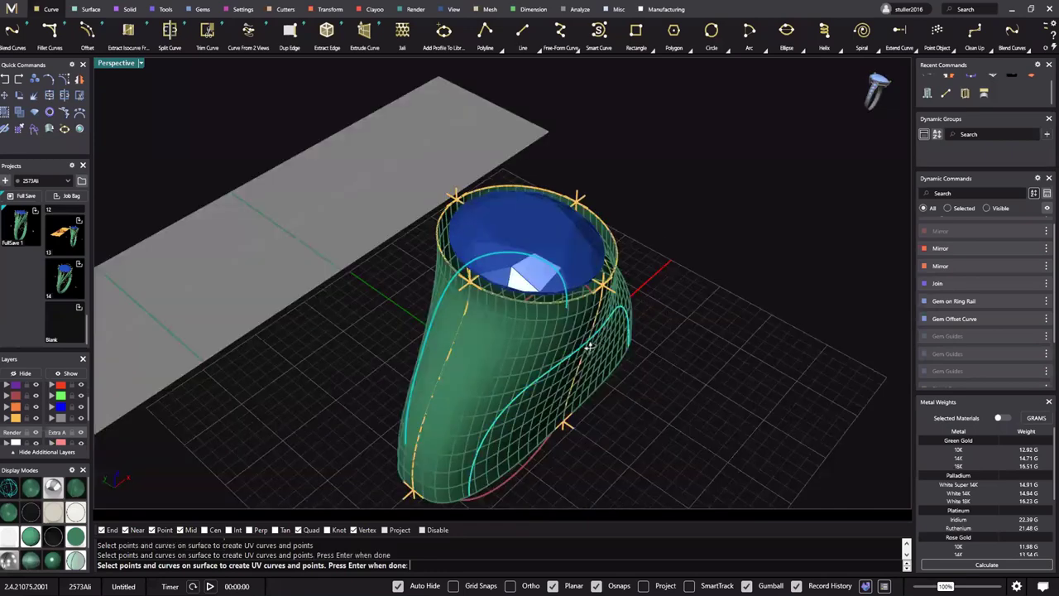
right_click(587, 346)
Switch to the Top view and move the flat UV curves onto the existing rectangle above the ring
scroll(567, 335, down, 7)
right_drag(570, 287, 635, 315)
scroll(586, 276, up, 5)
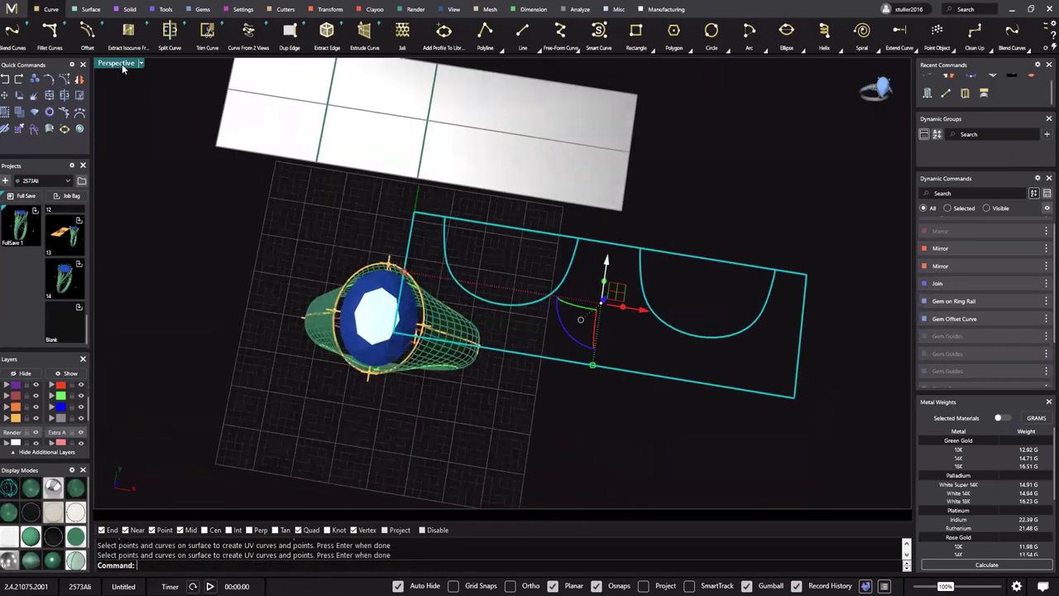
double_click(112, 66)
double_click(112, 66)
scroll(518, 263, down, 6)
right_drag(518, 265, 513, 207)
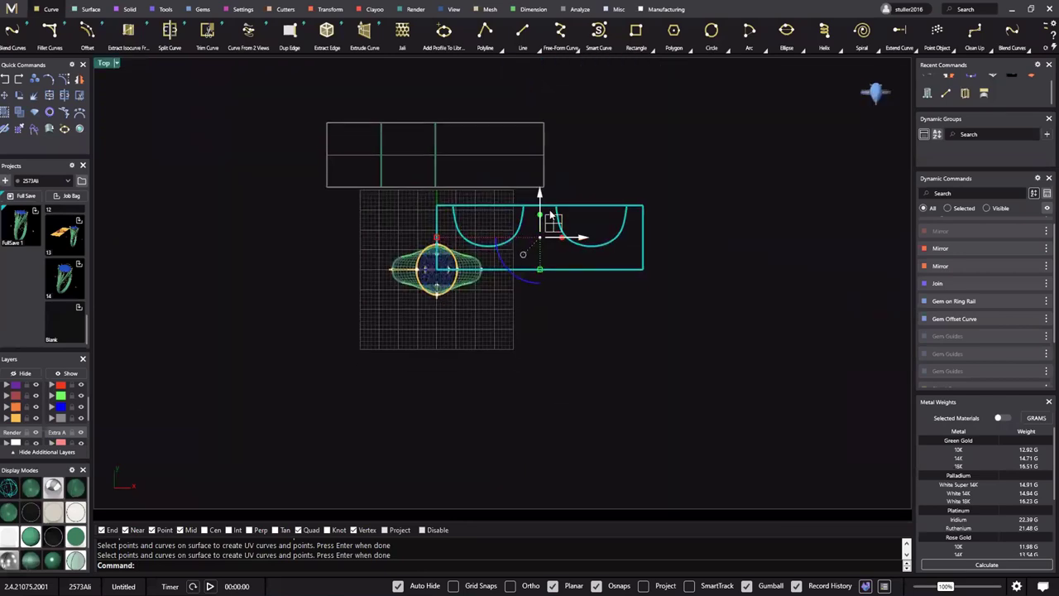
drag(556, 222, 456, 138)
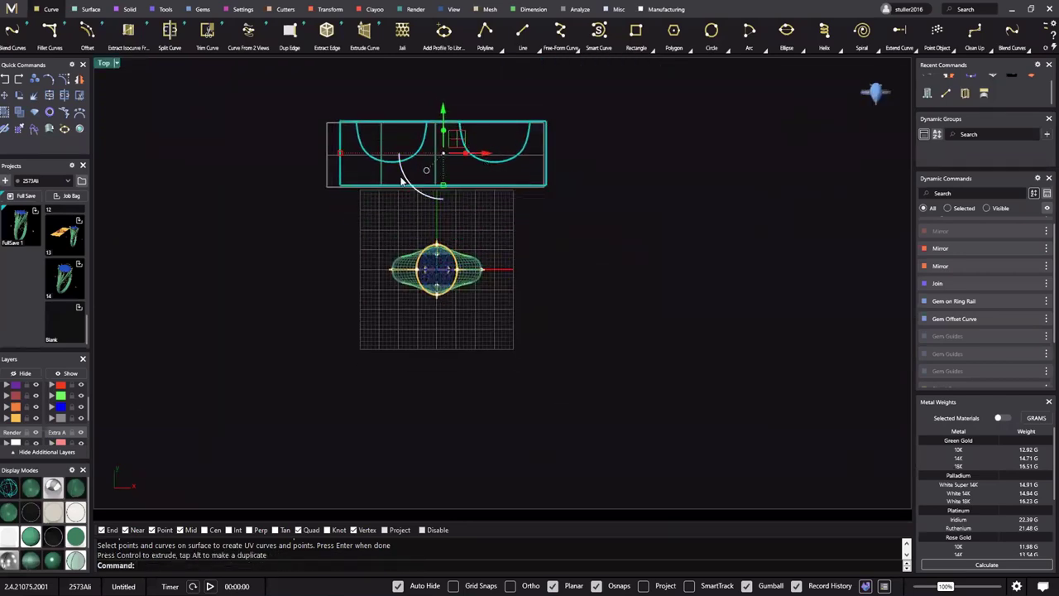
Try to rotate the flat UV curves by 90 degrees, and undo that rotation
click(404, 178)
click(407, 168)
click(405, 178)
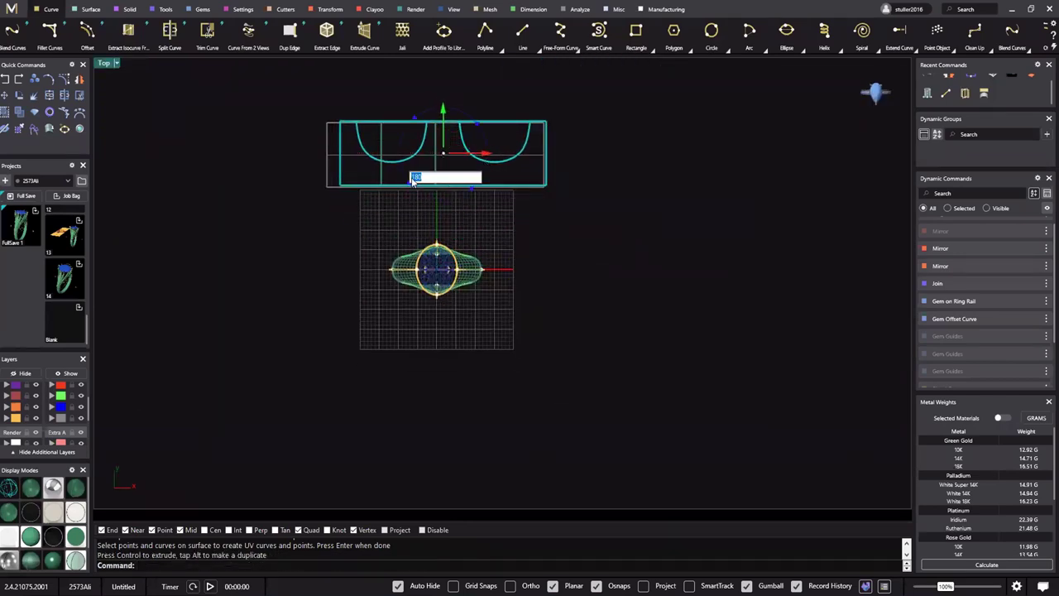
text(90)
key(Return)
key(ctrl+z)
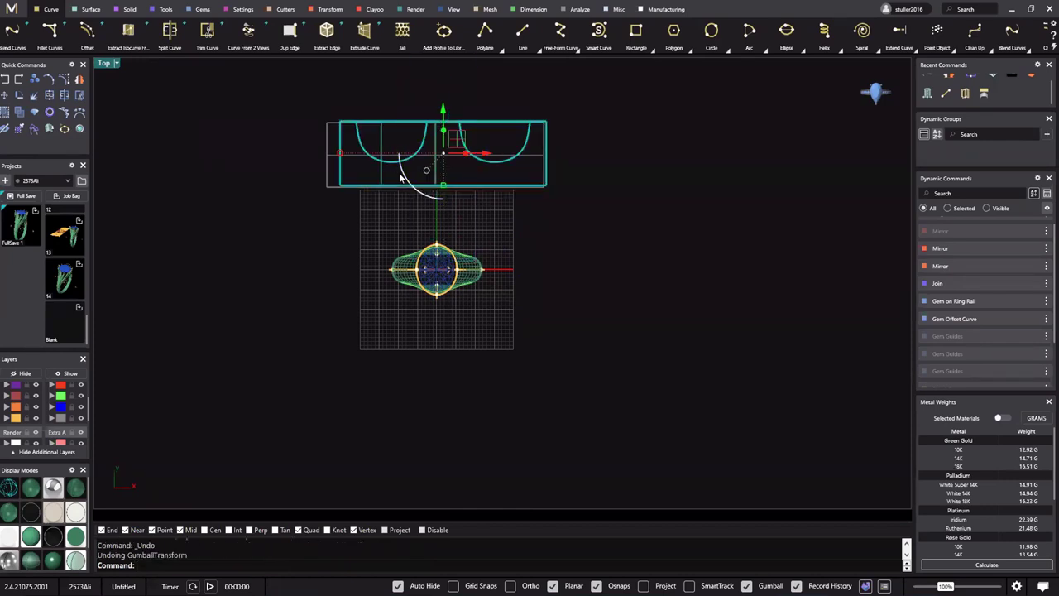
Rotate the flat UV curves by 180 degrees and centre their frame on the existing rectangle
click(404, 177)
key(Return)
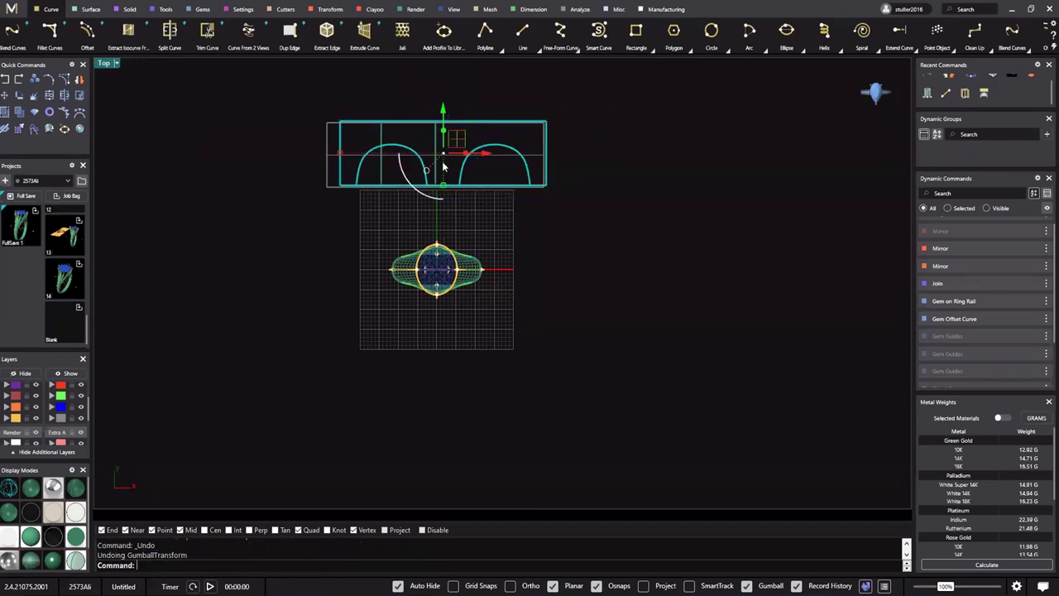
scroll(491, 169, up, 4)
right_drag(492, 170, 529, 173)
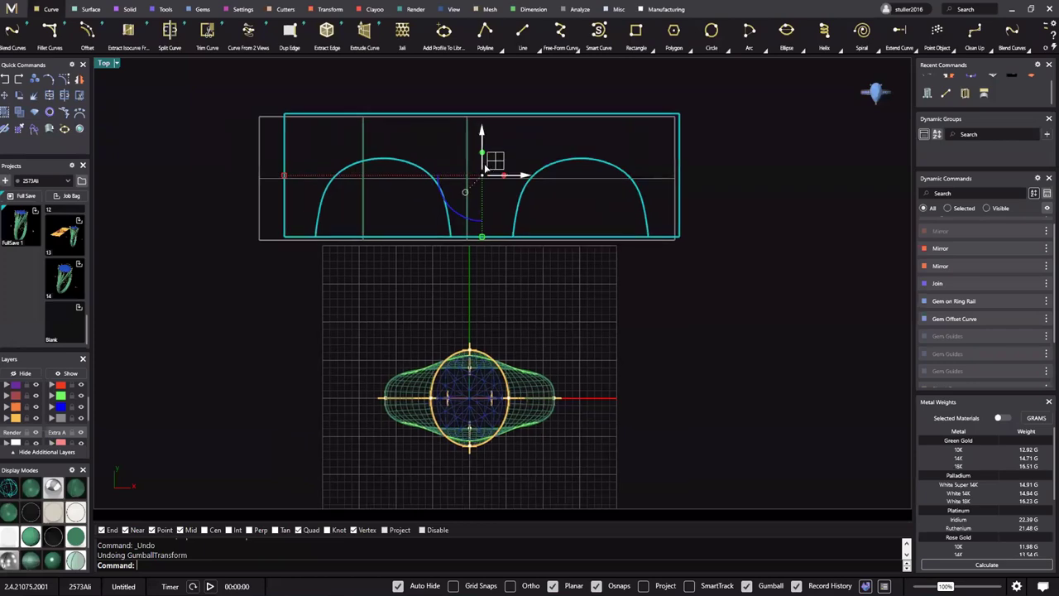
drag(493, 168, 482, 163)
scroll(473, 180, up, 3)
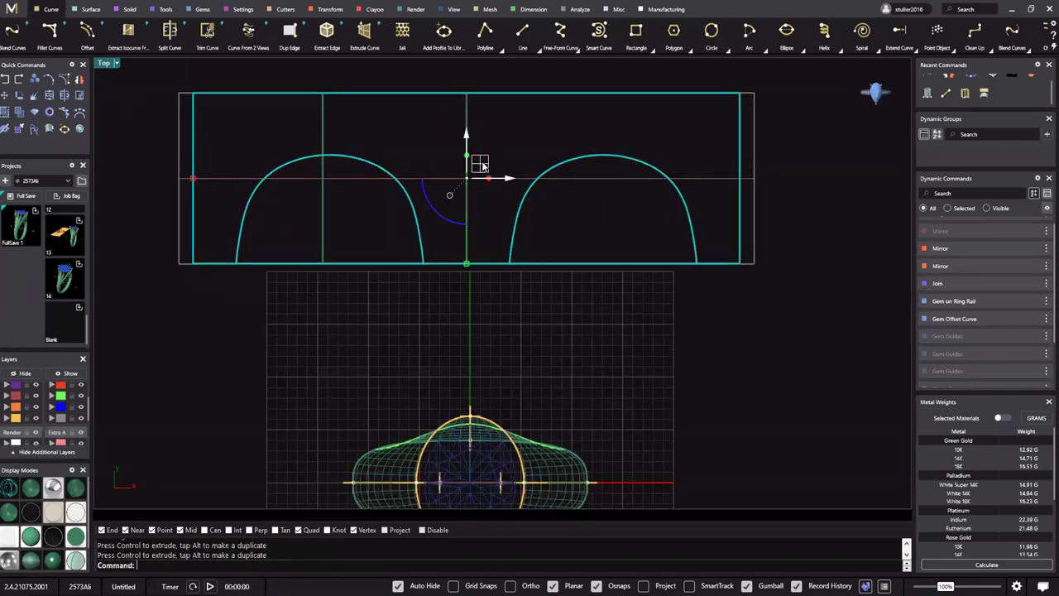
Check how the UV frame and its two arches line up with the existing rectangle and its centre line
scroll(481, 164, down, 4)
right_drag(579, 226, 613, 237)
scroll(518, 225, up, 6)
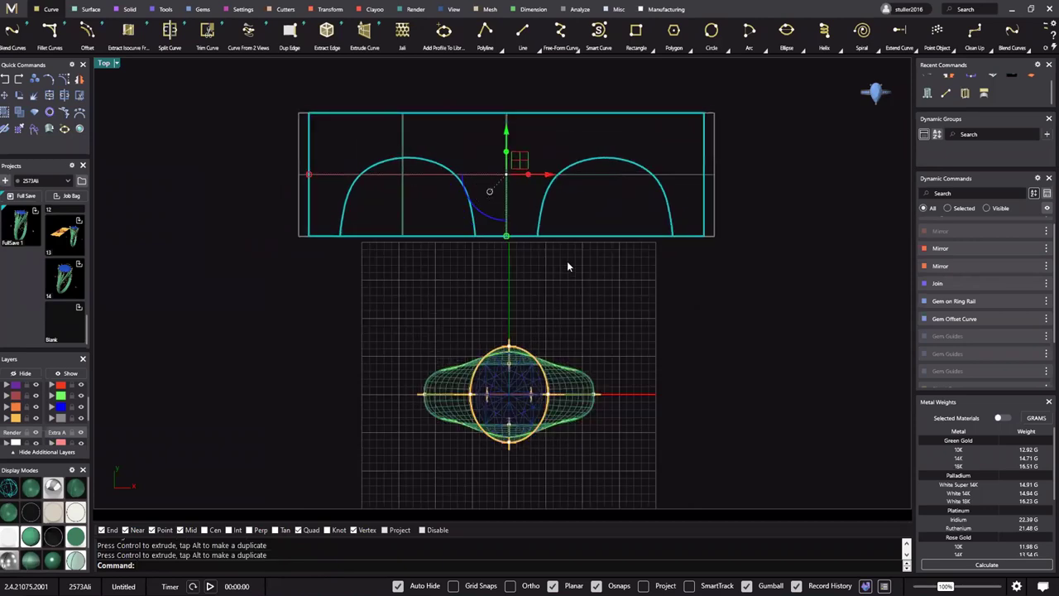
scroll(556, 240, down, 3)
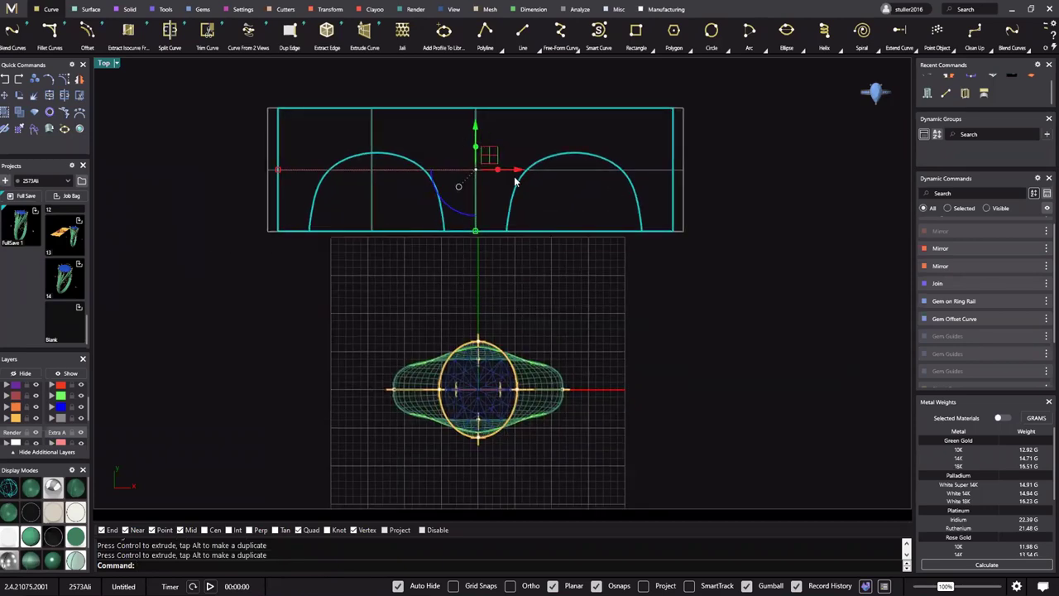
drag(492, 156, 498, 158)
scroll(490, 174, down, 3)
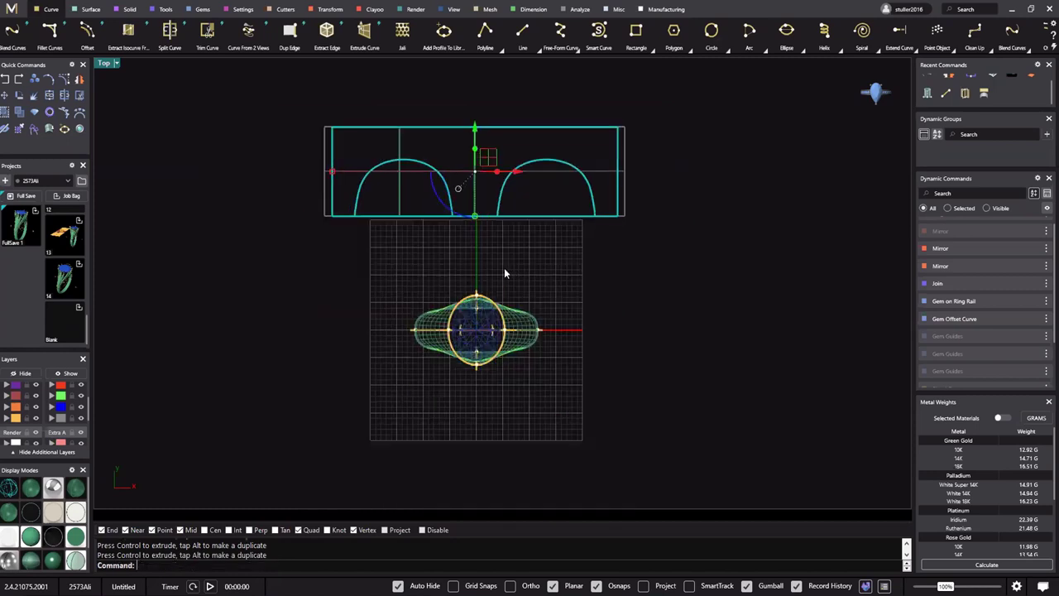
right_drag(504, 272, 534, 312)
scroll(494, 226, up, 4)
right_drag(494, 248, 480, 256)
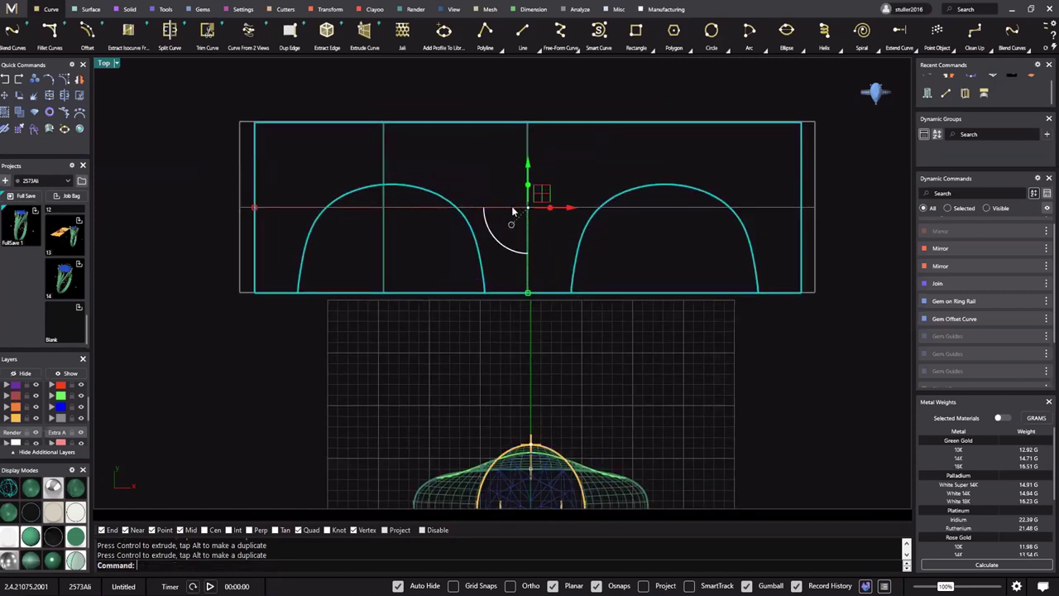
Select the UV frame with its two arches and shift them slightly towards the off-centre guide line
key(Escape)
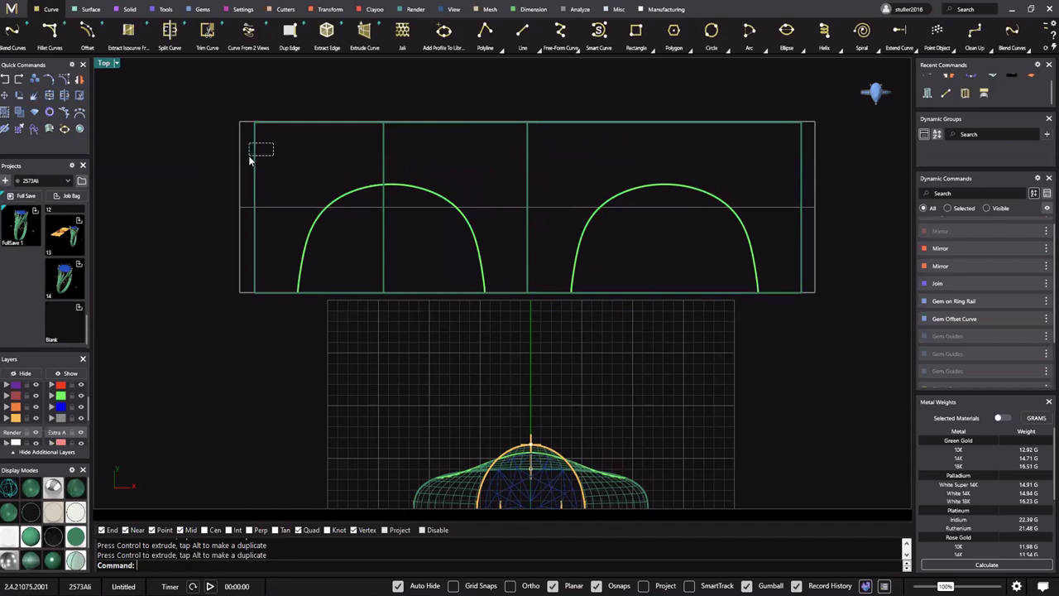
drag(249, 157, 248, 157)
right_drag(505, 200, 495, 181)
shift+click(605, 180)
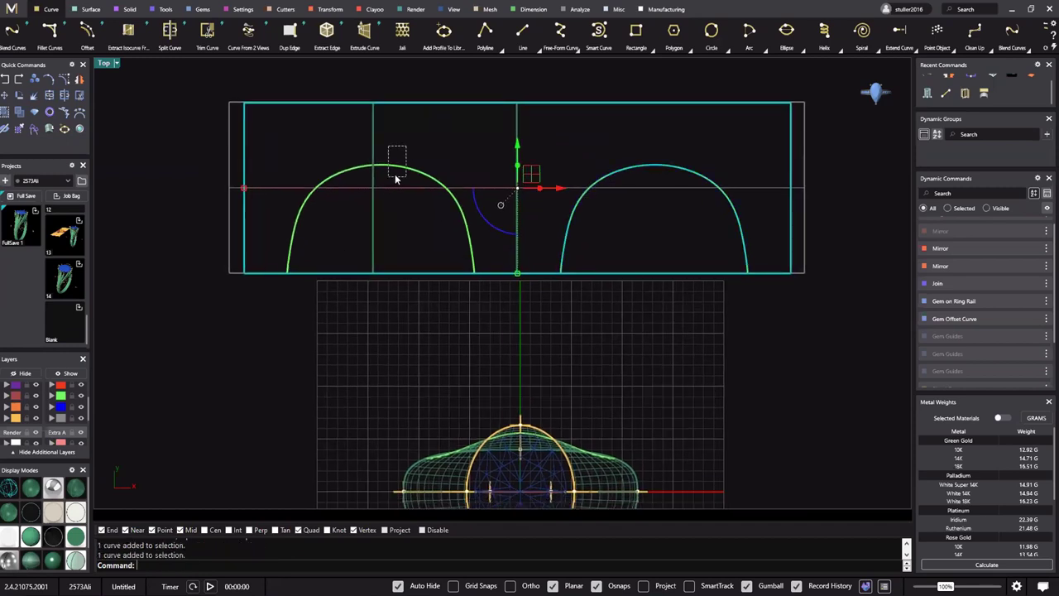
shift+drag(394, 176, 389, 176)
drag(536, 176, 532, 175)
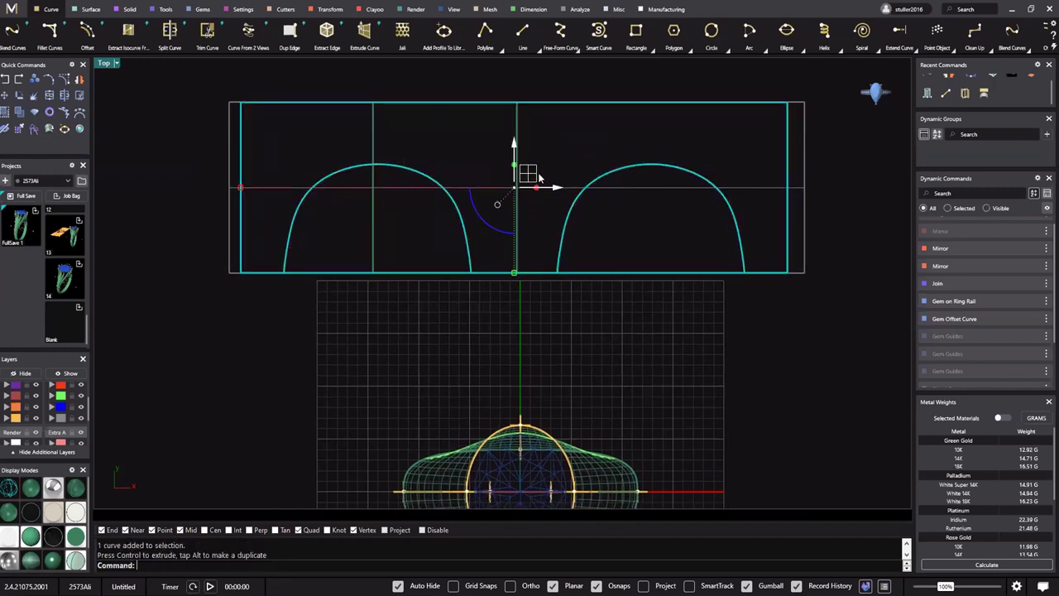
scroll(518, 183, down, 12)
key(Escape)
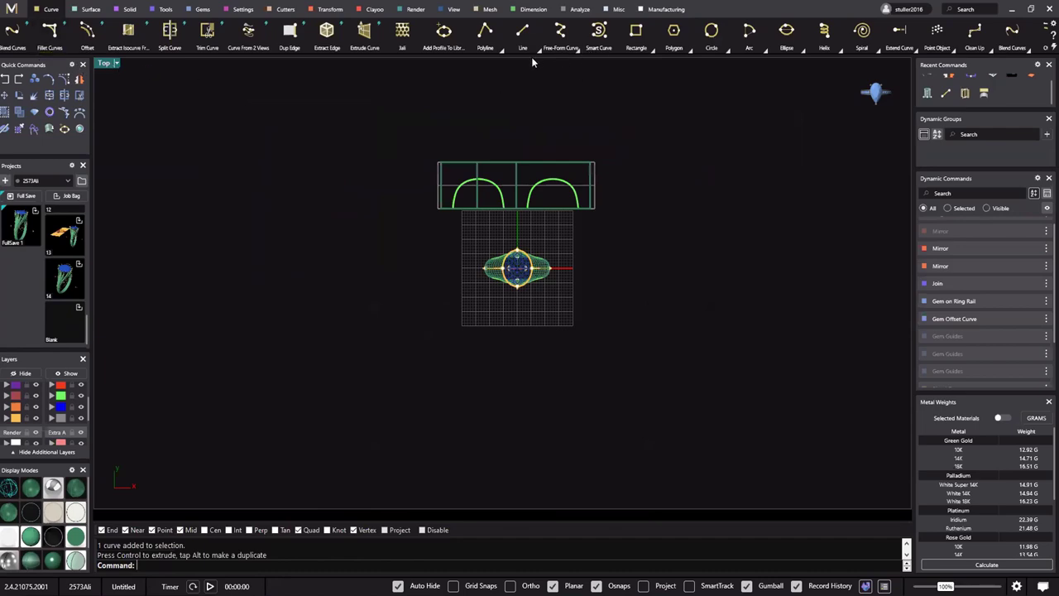
Switch to the Perspective view and delete the two flattened arch curves from the flat rectangle
double_click(530, 63)
right_drag(651, 156, 568, 111)
right_drag(568, 111, 463, 238)
scroll(596, 278, up, 7)
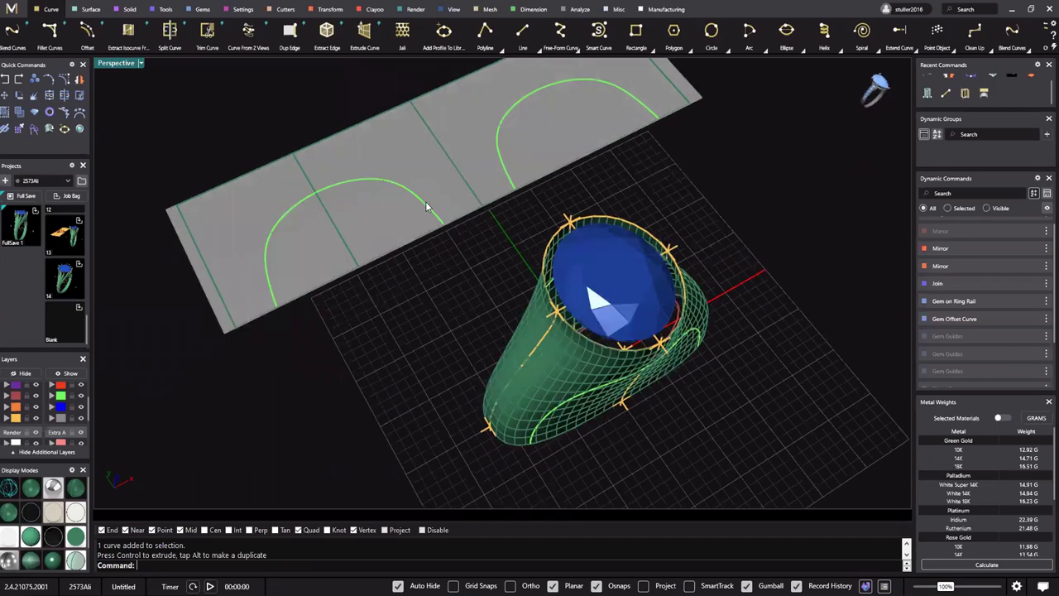
key(Delete)
key(ctrl+z)
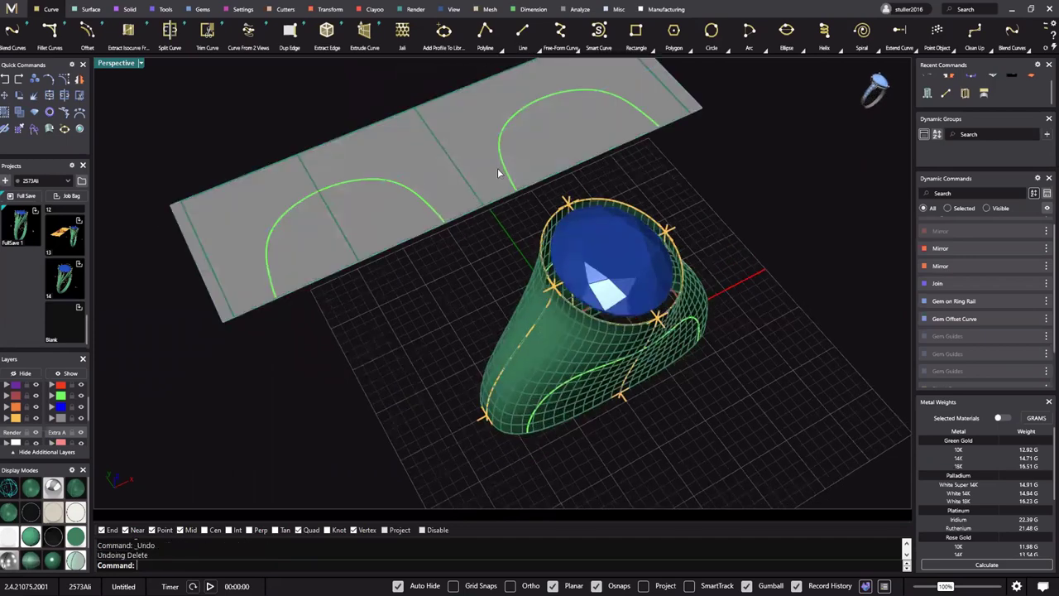
key(Delete)
click(499, 152)
click(461, 207)
key(Delete)
scroll(459, 206, down, 5)
right_drag(454, 174, 487, 239)
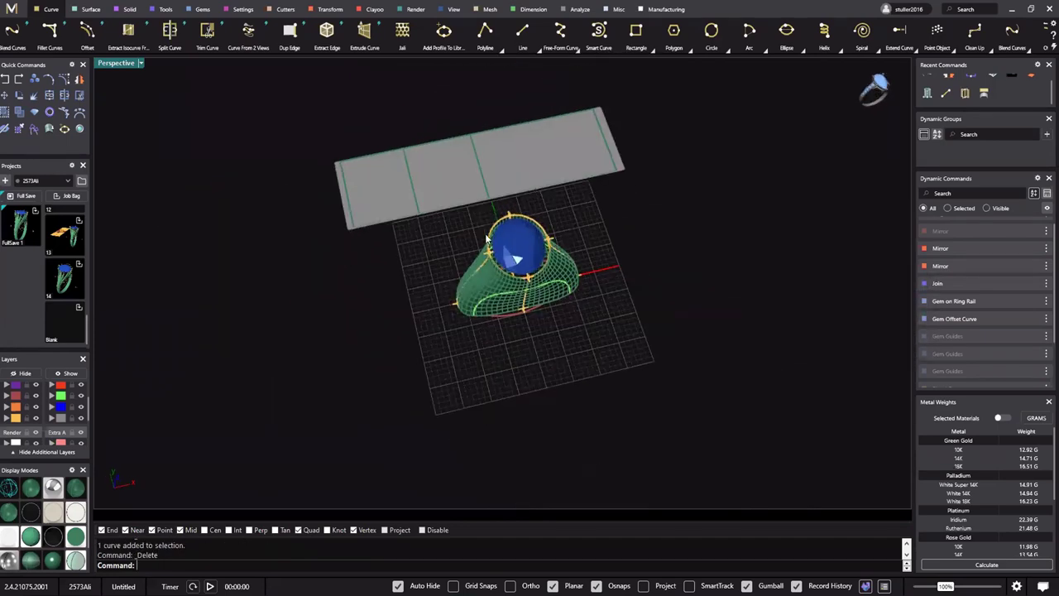
Delete the remaining UV frame curve from the flat rectangle
scroll(488, 238, up, 3)
right_drag(583, 321, 718, 204)
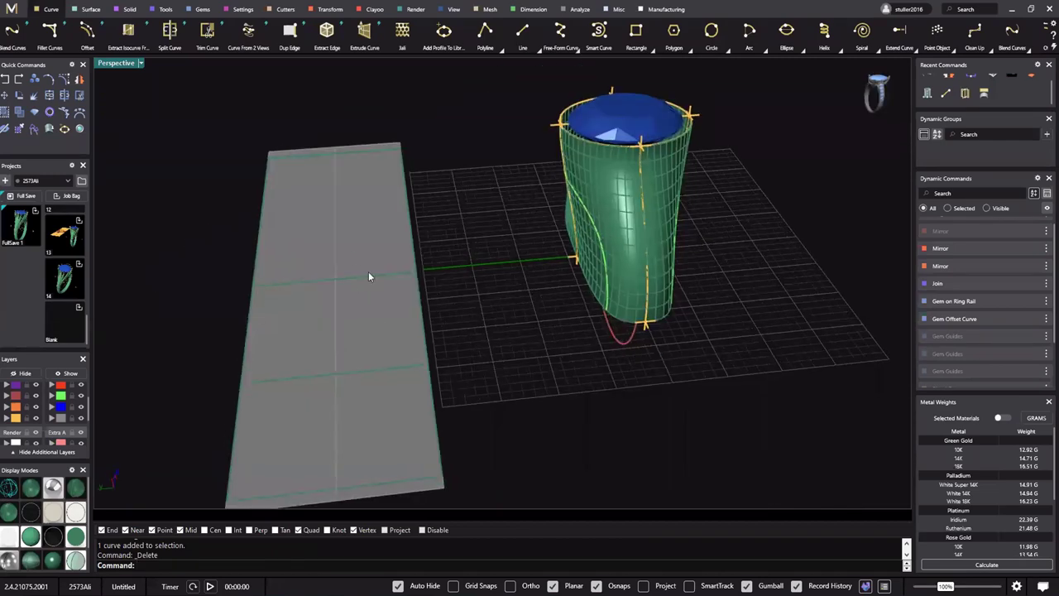
right_drag(596, 266, 359, 280)
shift+right_drag(523, 280, 515, 267)
scroll(515, 266, down, 3)
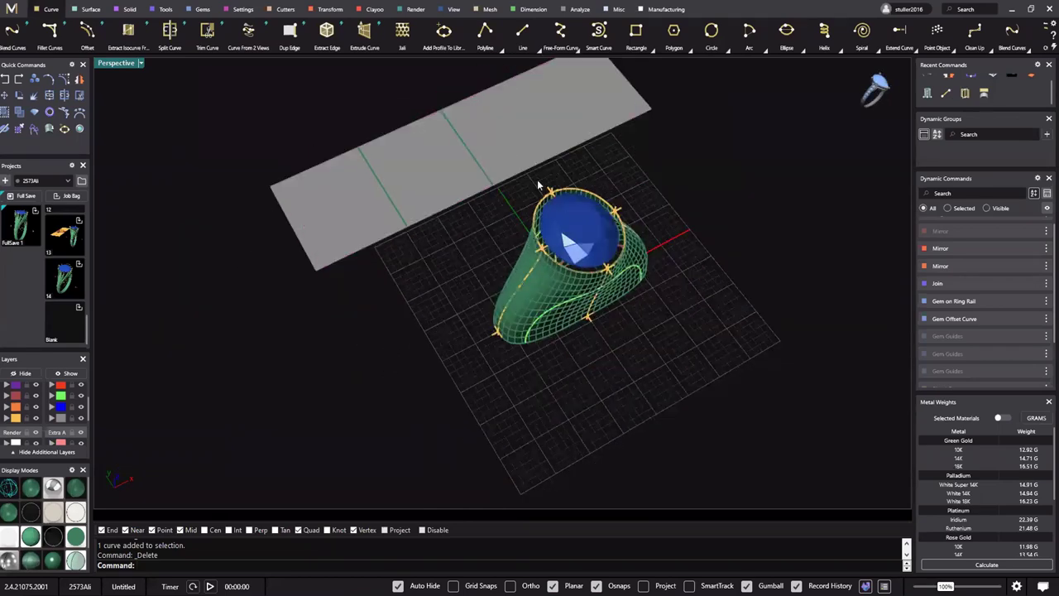
Draw a curved free-form line through three points, from the off-centre guide line's ring-side end to the centre line's far end
scroll(538, 183, up, 3)
click(568, 35)
shift+right_drag(427, 332, 460, 389)
click(411, 309)
click(418, 249)
click(457, 142)
right_click(458, 144)
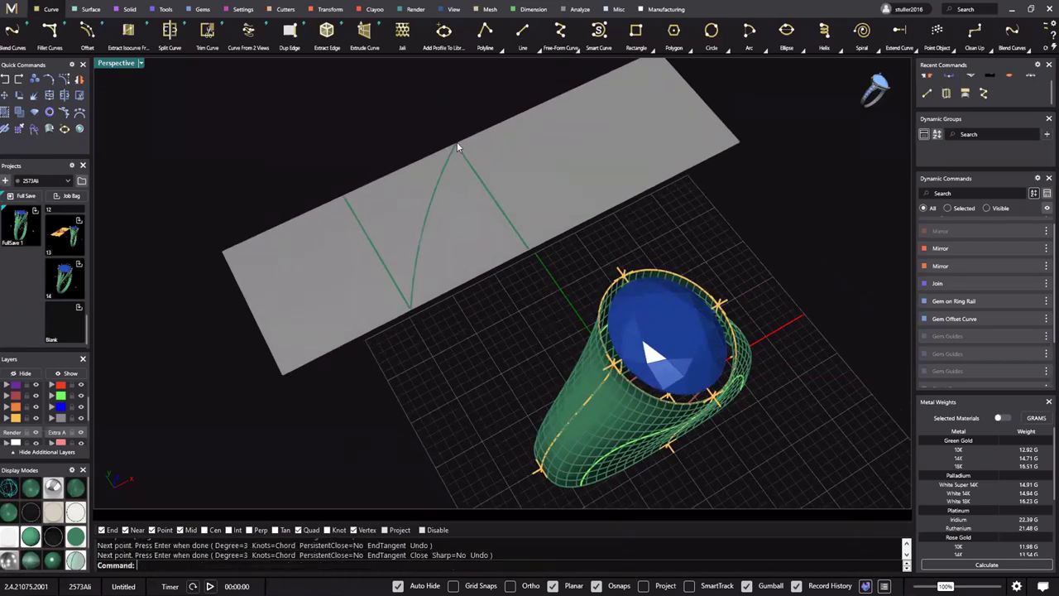
Examine how the flat rectangle and its curves correspond to the sides and centre lines of the ring surface
scroll(524, 250, down, 5)
right_drag(524, 251, 471, 296)
scroll(505, 230, up, 4)
scroll(473, 241, up, 3)
click(330, 9)
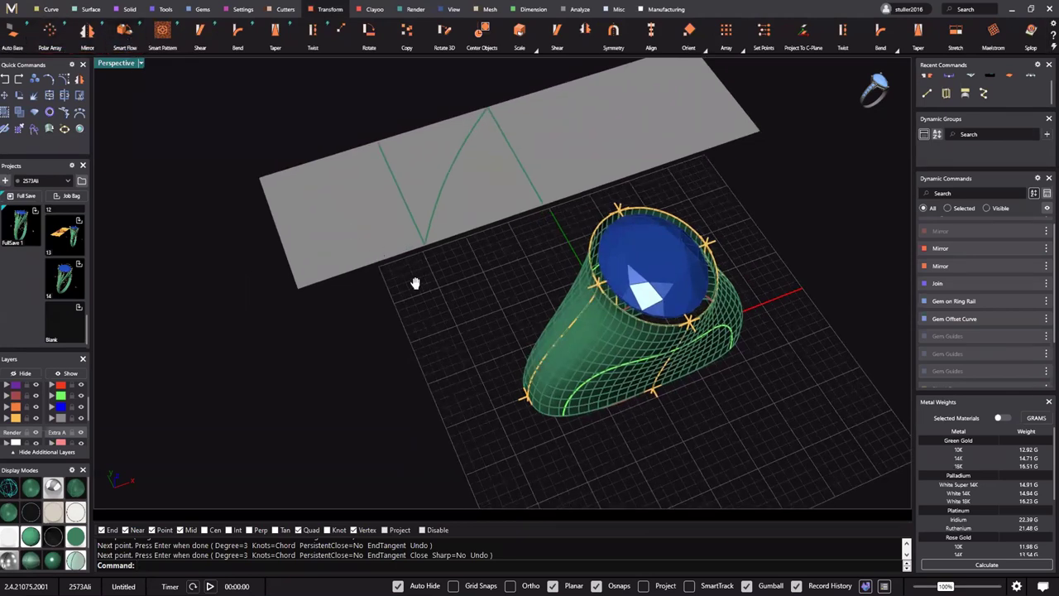
scroll(416, 283, down, 3)
shift+right_drag(415, 283, 442, 278)
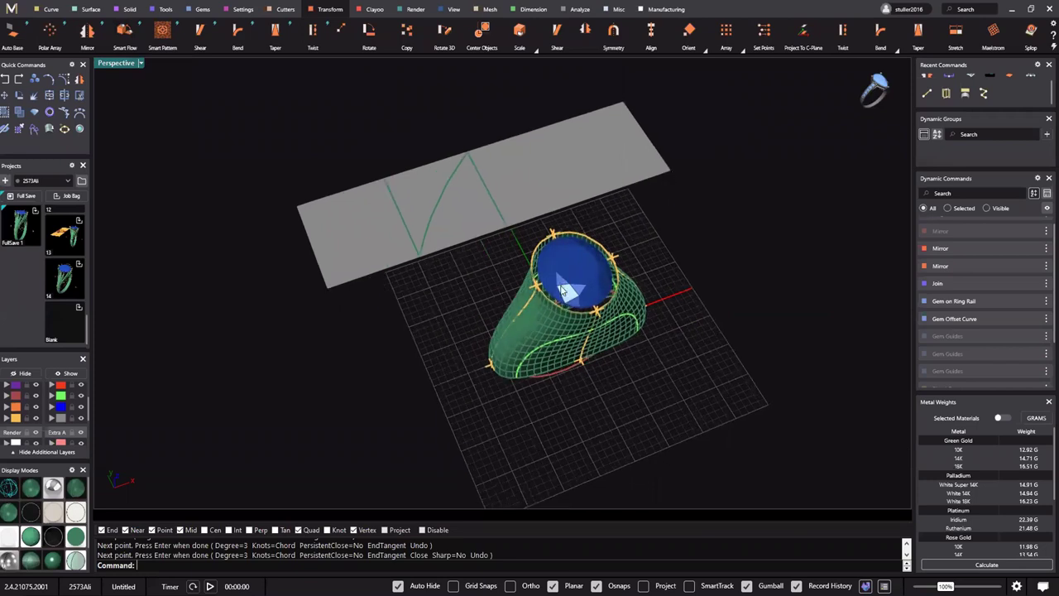
shift+right_drag(561, 290, 566, 270)
scroll(566, 270, up, 3)
shift+right_drag(480, 251, 489, 250)
shift+right_drag(555, 124, 570, 152)
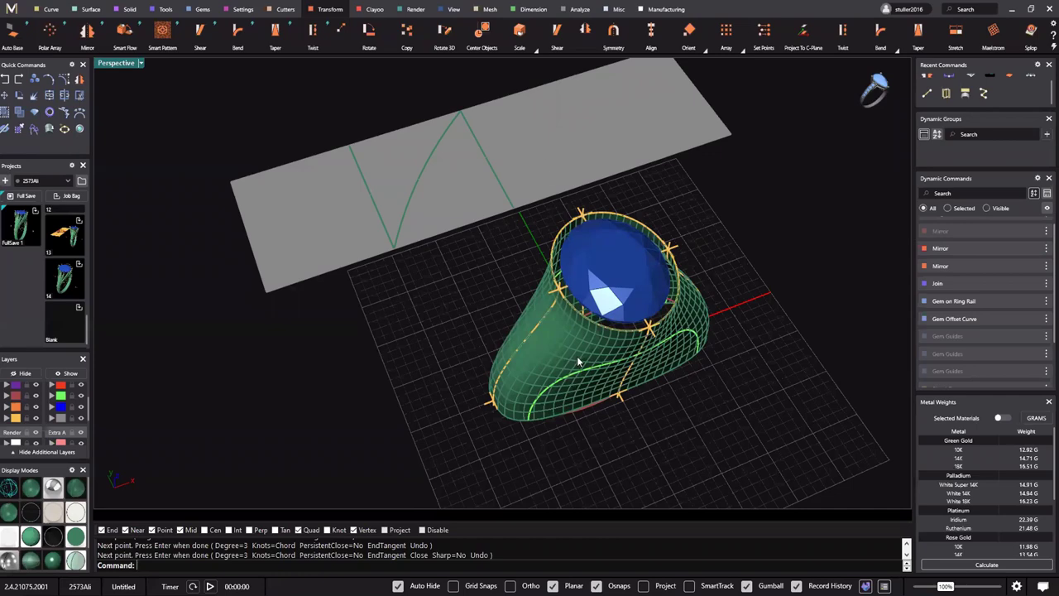
right_drag(584, 356, 585, 303)
mouse_move(499, 169)
right_down()
mouse_move(441, 203)
mouse_move(398, 199)
mouse_move(399, 215)
right_up()
shift+right_drag(530, 277, 513, 267)
shift+right_drag(553, 298, 534, 242)
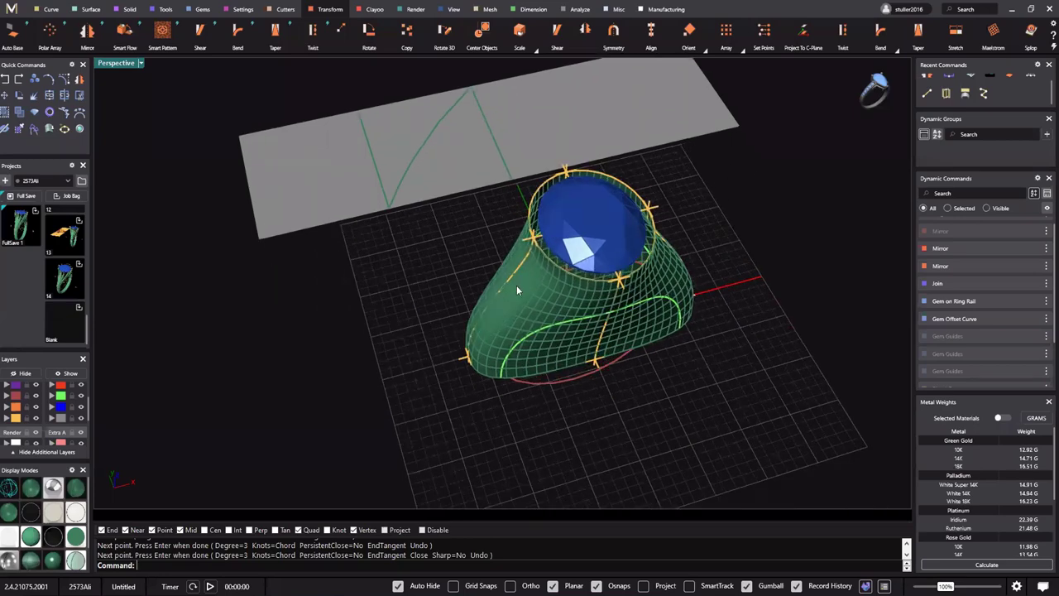
right_drag(517, 286, 544, 298)
shift+right_drag(496, 225, 525, 265)
shift+right_drag(471, 115, 432, 222)
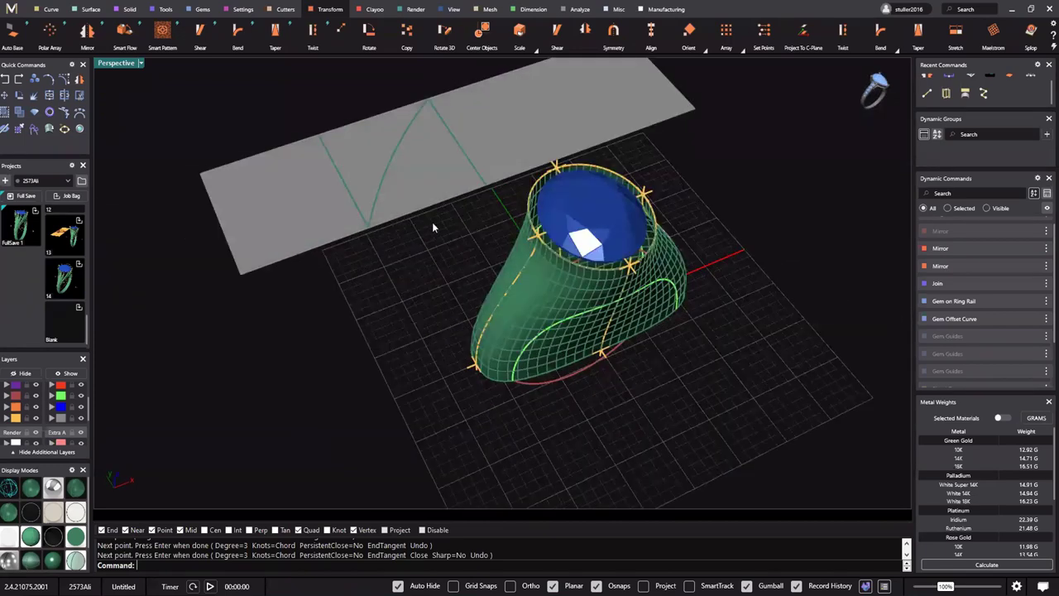
shift+right_drag(429, 185, 464, 218)
scroll(467, 220, down, 3)
right_drag(486, 276, 534, 271)
scroll(534, 271, up, 3)
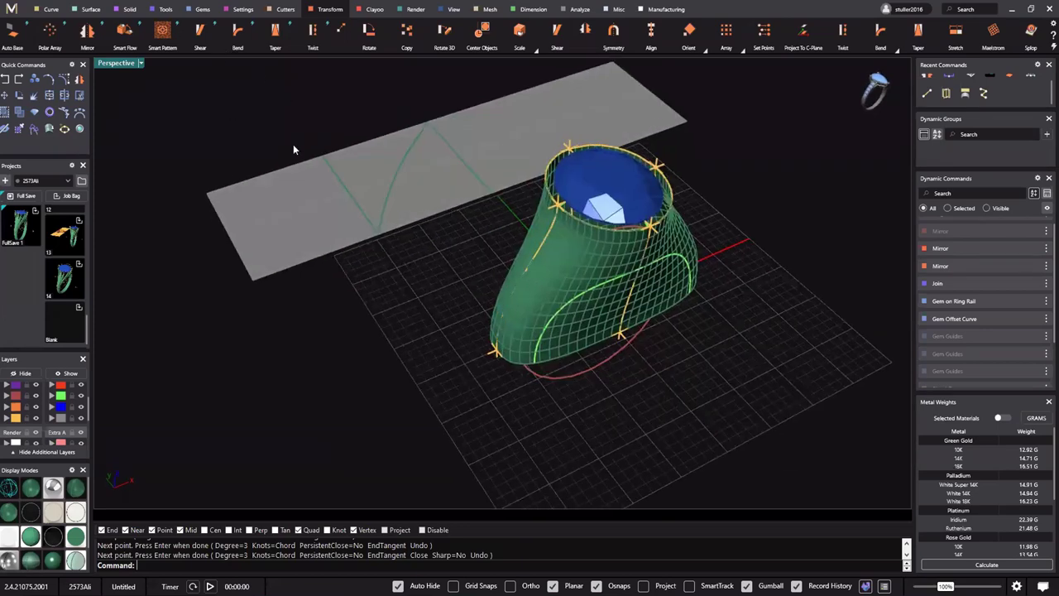
right_drag(356, 81, 431, 83)
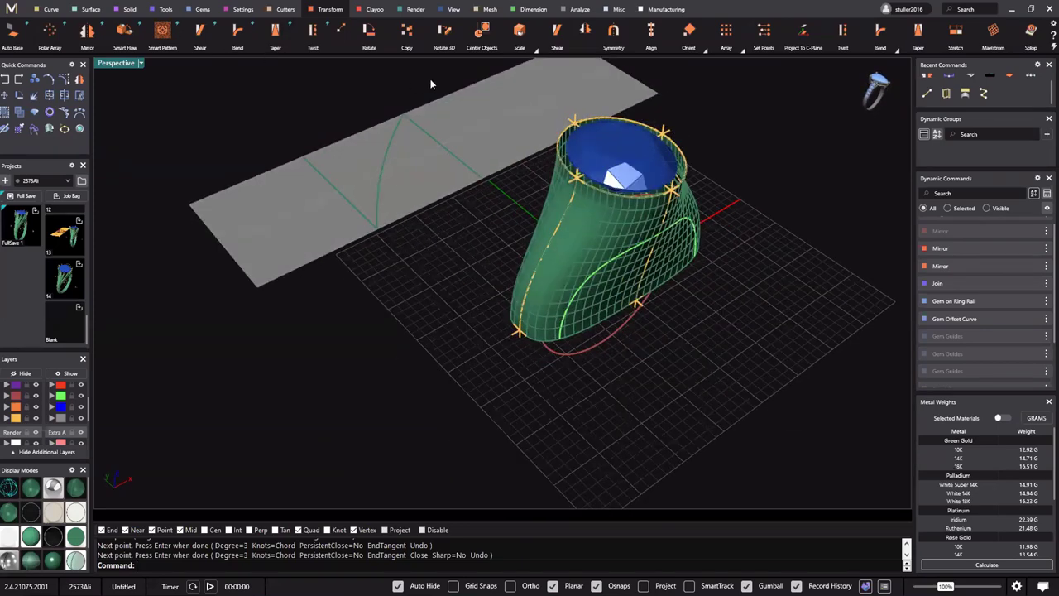
Start Smart Flow with the flat rectangle as the base surface and the ring surface as the destination
click(125, 38)
scroll(463, 275, down, 3)
right_drag(433, 189, 429, 282)
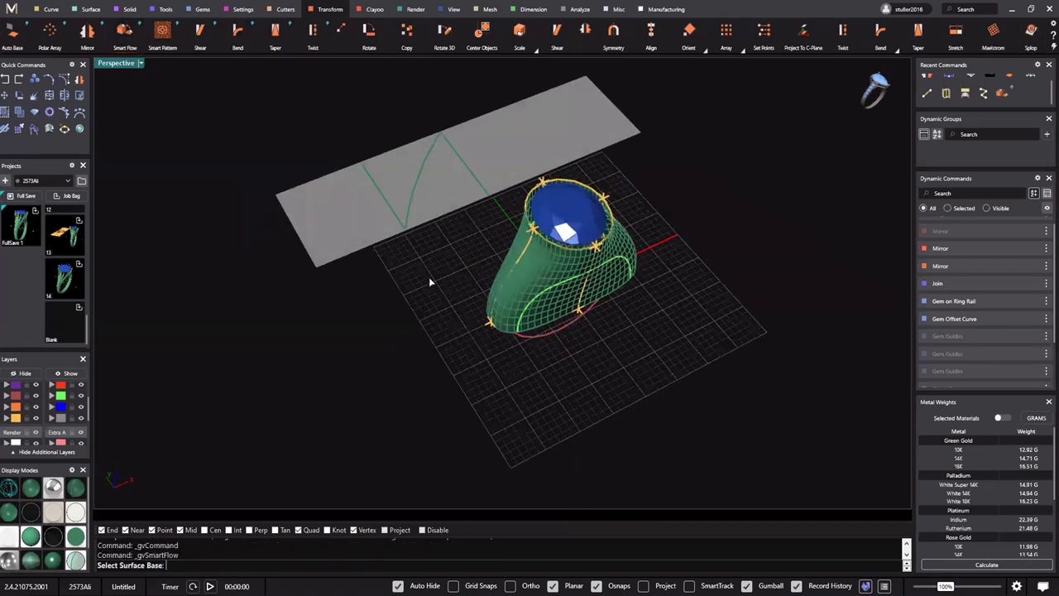
scroll(331, 232, up, 2)
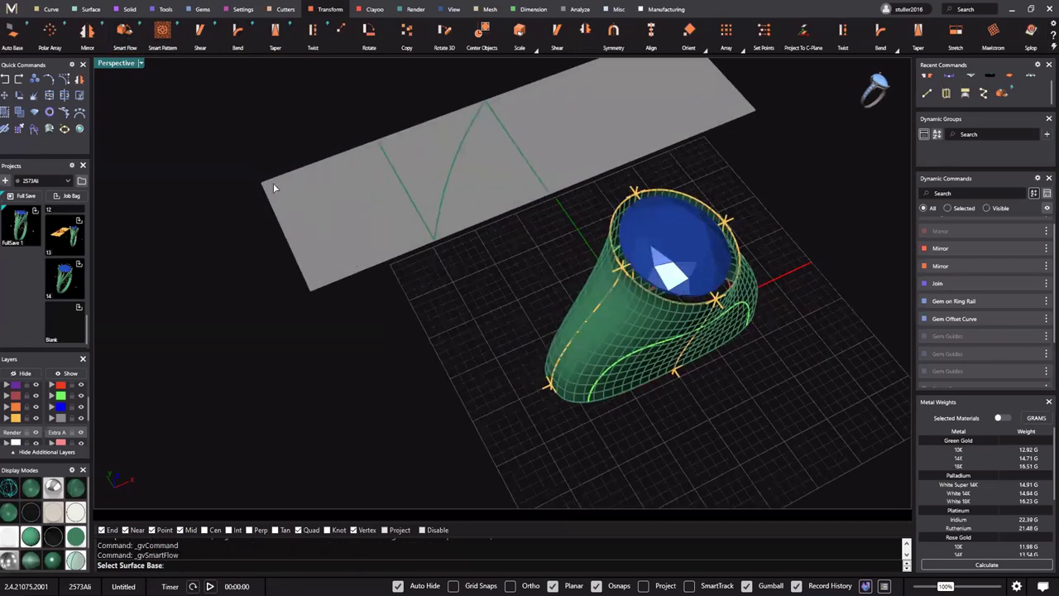
click(274, 187)
scroll(456, 356, down, 5)
right_drag(411, 350, 488, 232)
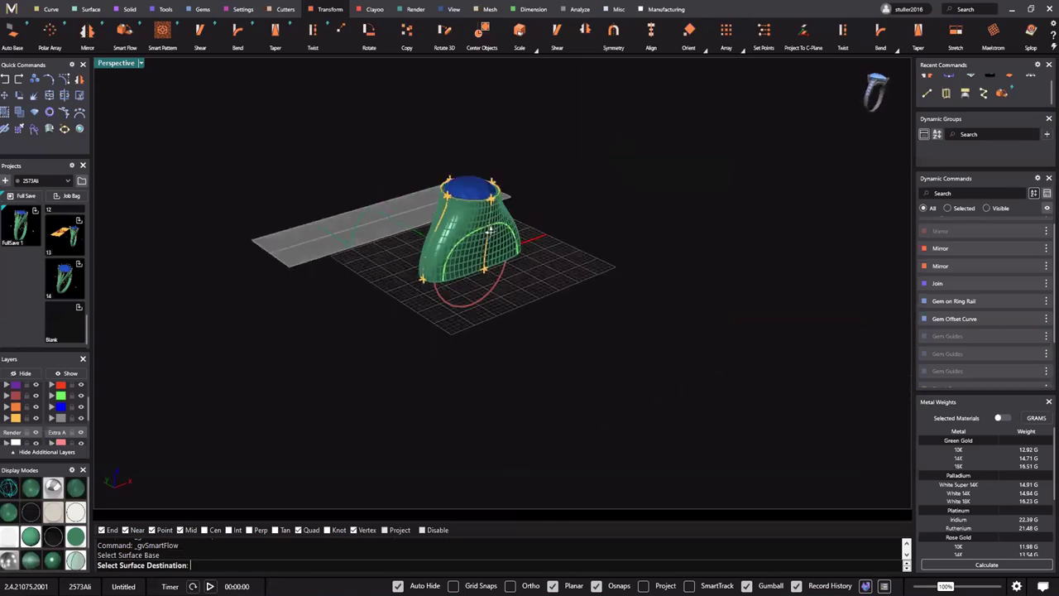
scroll(490, 265, up, 5)
shift+right_drag(512, 279, 524, 337)
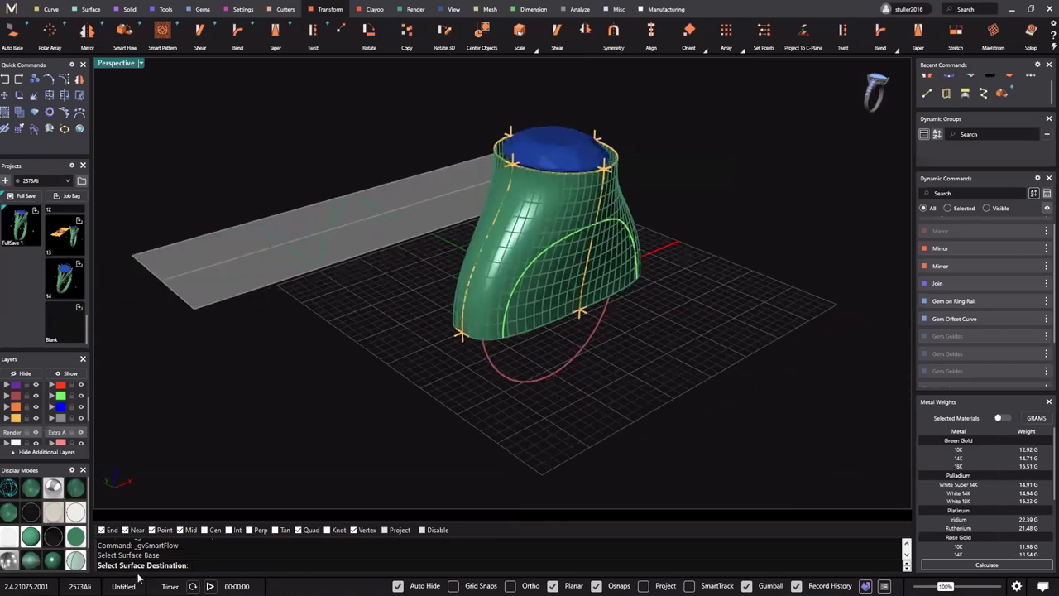
shift+right_drag(516, 255, 478, 251)
scroll(501, 225, up, 1)
click(441, 288)
Compare the flow direction arrows on the flat rectangle with those on the ring surface from several angles
scroll(489, 292, down, 3)
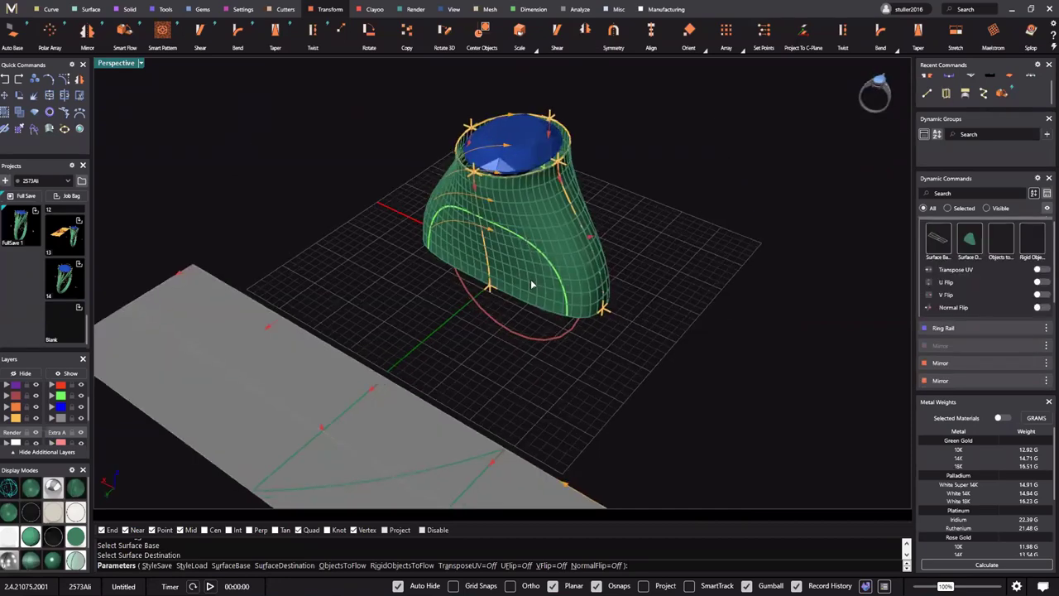
right_drag(532, 284, 383, 218)
mouse_move(364, 148)
right_down()
mouse_move(359, 140)
mouse_move(375, 131)
right_up()
scroll(420, 159, down, 2)
right_drag(626, 310, 605, 323)
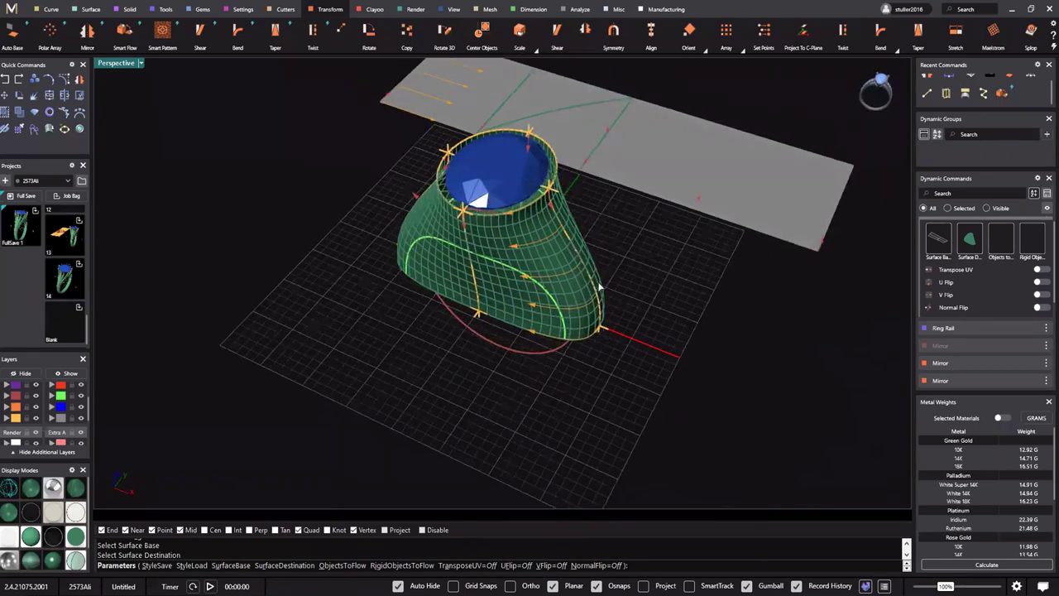
scroll(511, 269, down, 3)
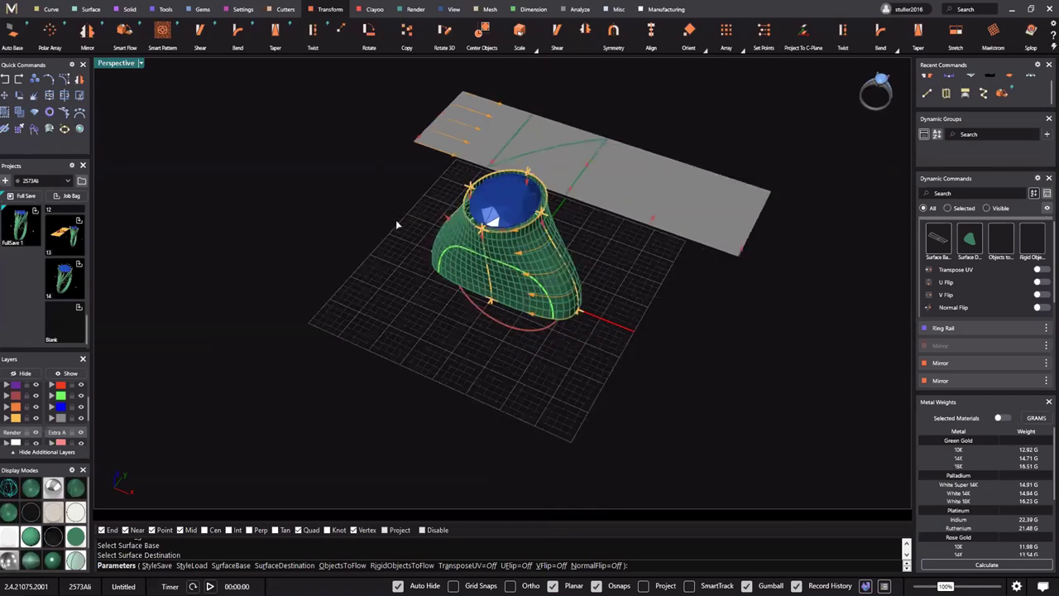
right_drag(396, 220, 378, 155)
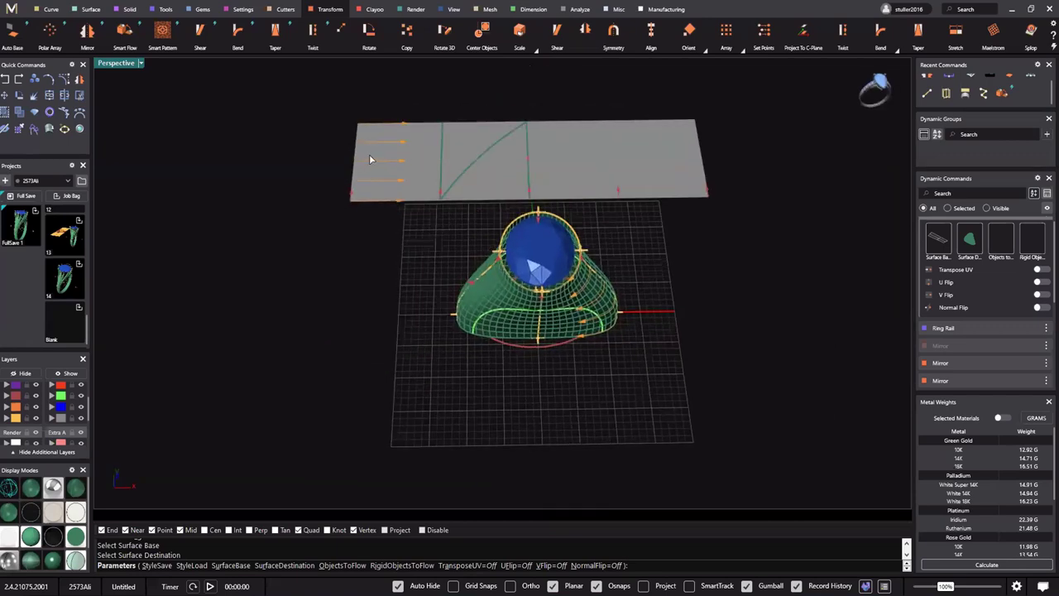
right_drag(613, 357, 585, 300)
right_drag(585, 253, 497, 197)
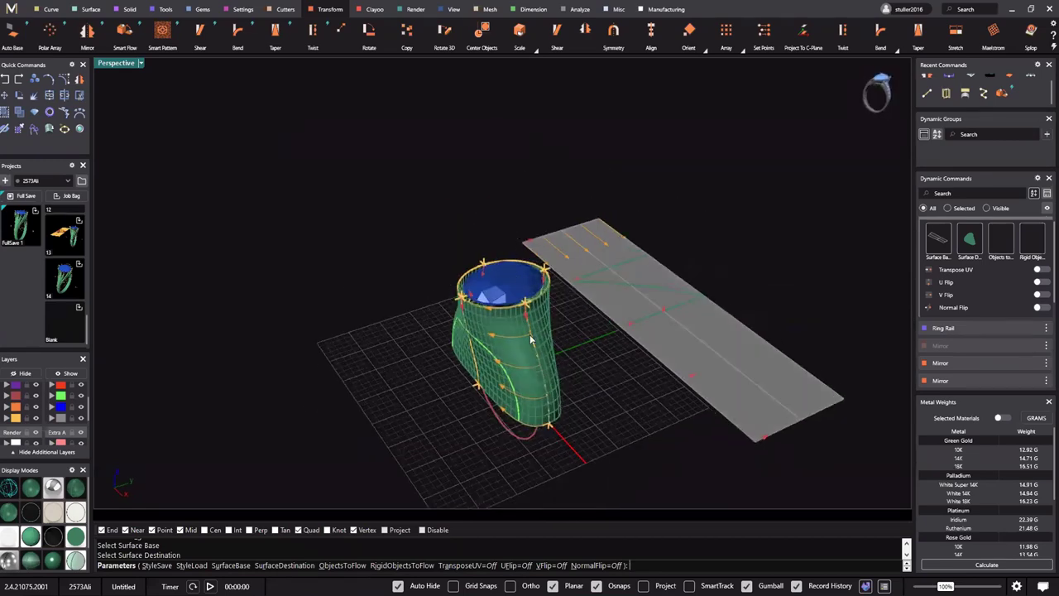
scroll(530, 336, up, 3)
shift+right_drag(530, 336, 509, 248)
right_drag(495, 290, 607, 292)
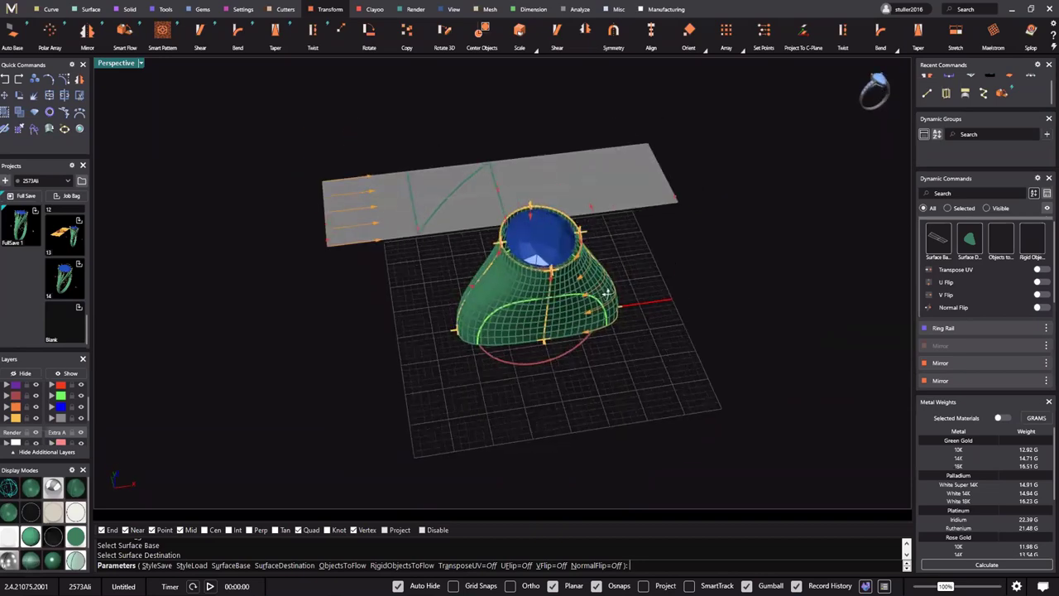
right_drag(461, 242, 556, 248)
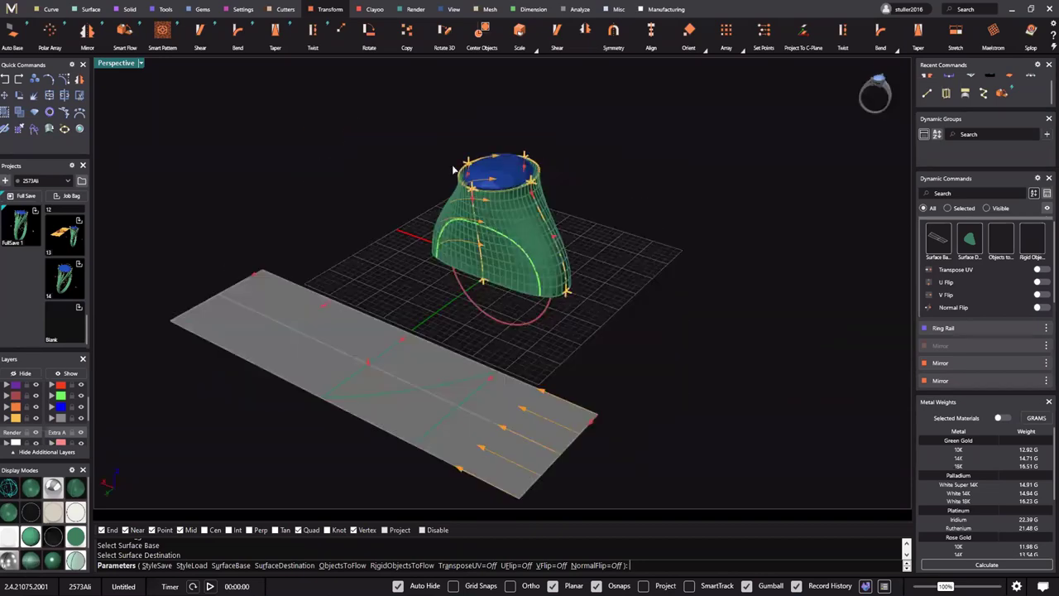
scroll(443, 152, up, 5)
right_drag(452, 211, 461, 252)
scroll(440, 137, up, 6)
scroll(432, 146, down, 3)
scroll(483, 175, down, 9)
scroll(453, 263, up, 6)
scroll(461, 253, down, 5)
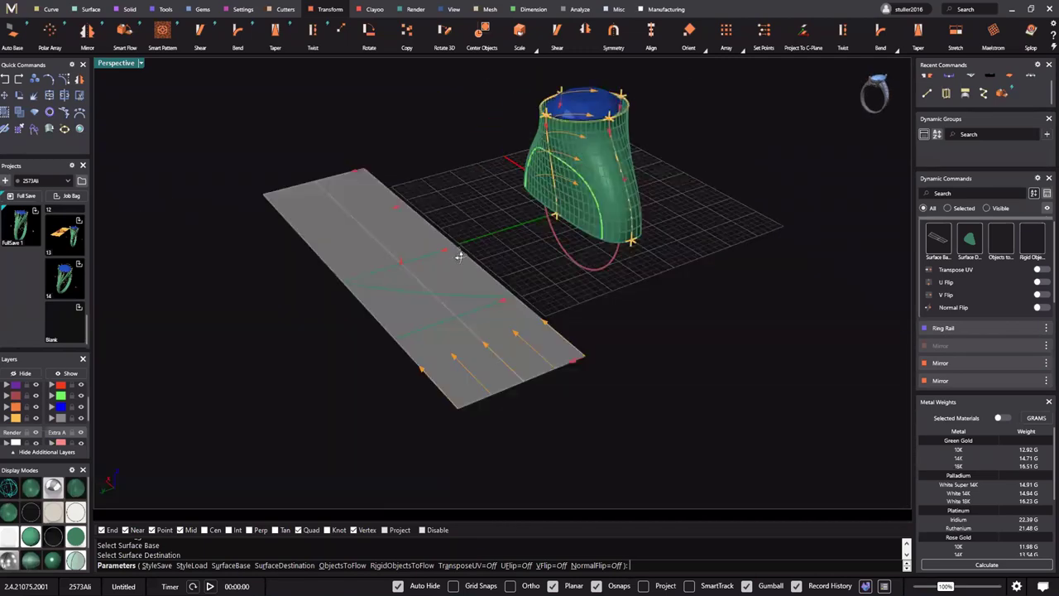
right_drag(586, 149, 511, 142)
scroll(510, 142, up, 4)
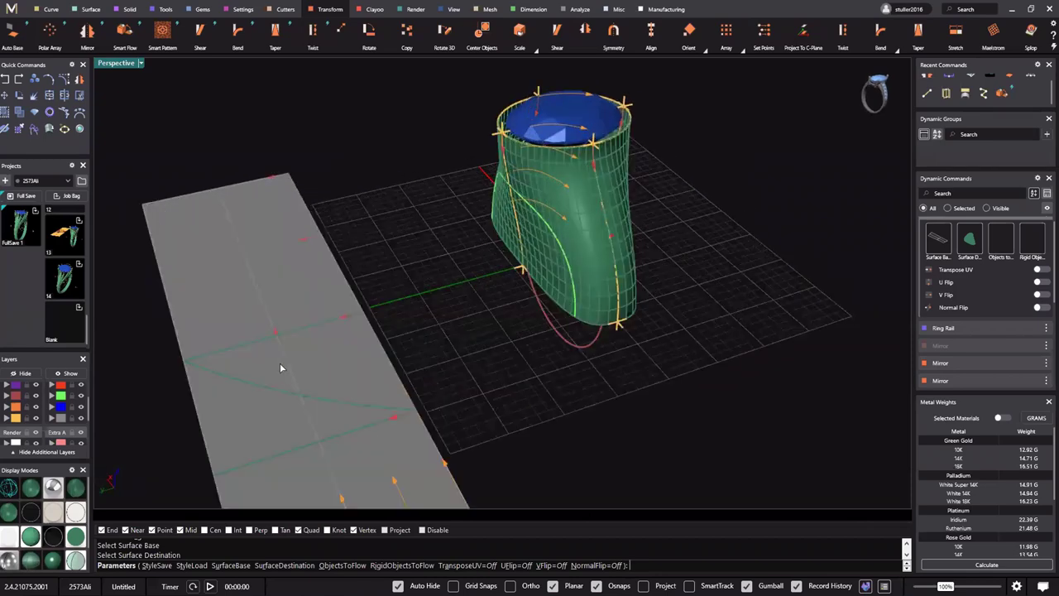
right_drag(368, 338, 471, 279)
right_drag(512, 192, 602, 245)
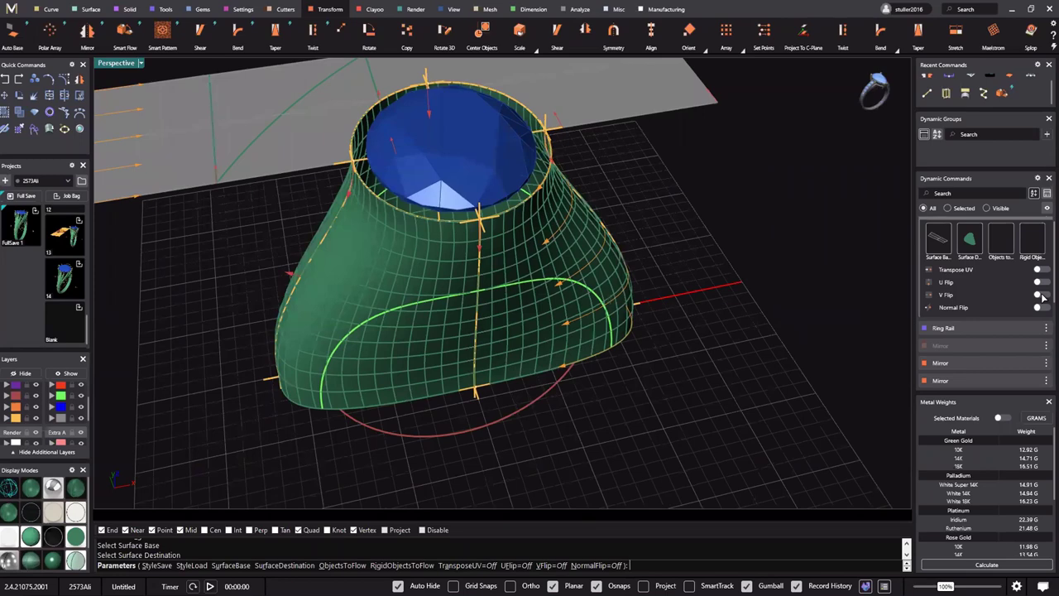
Turn on V Flip for the flow and check the direction arrows around the ring surface
click(1041, 295)
right_drag(620, 281, 644, 253)
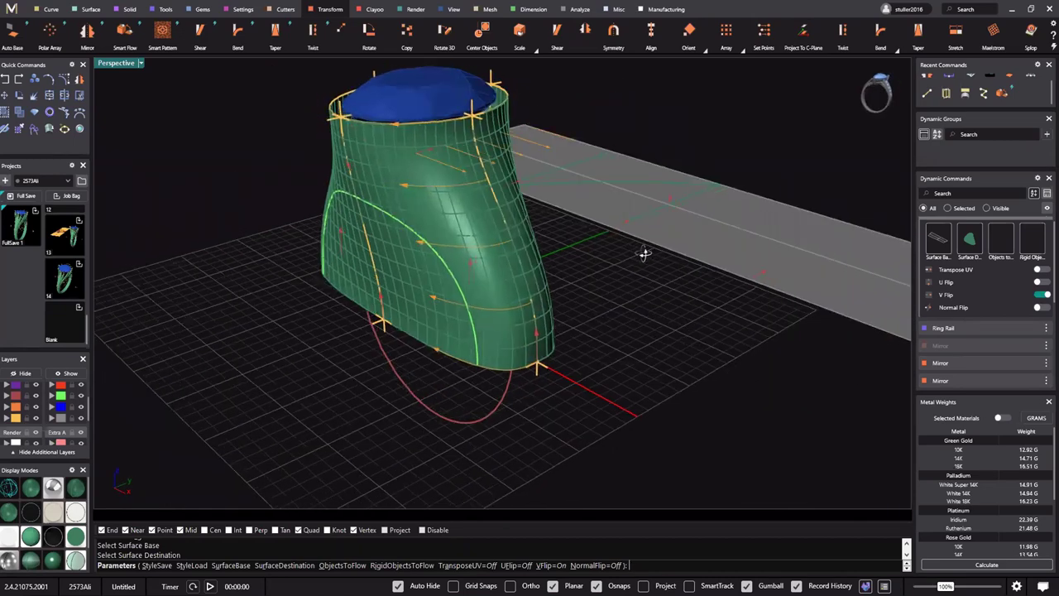
right_drag(543, 279, 515, 252)
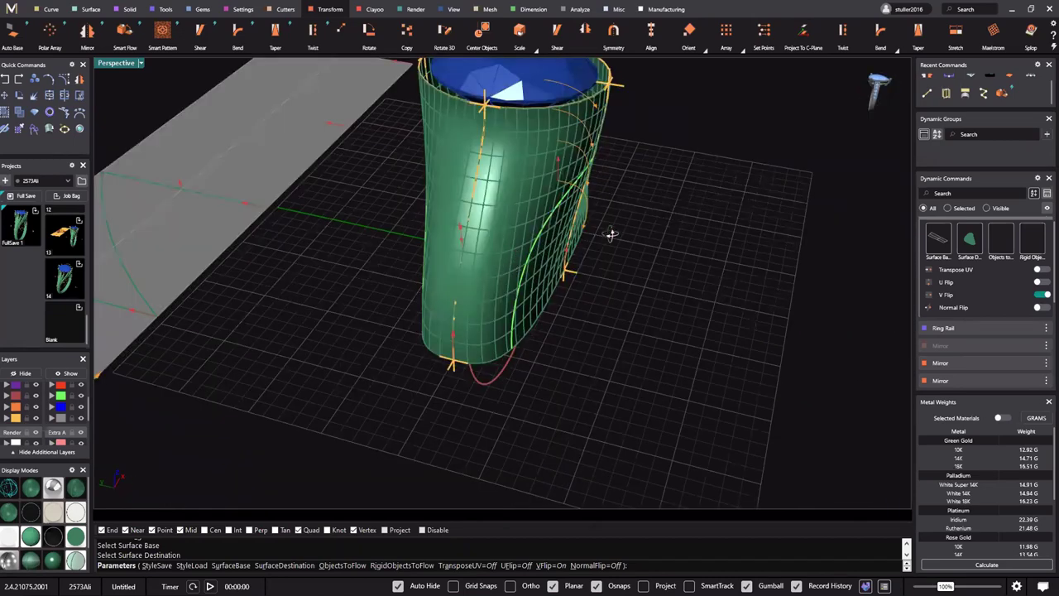
right_drag(610, 234, 459, 295)
scroll(477, 276, down, 3)
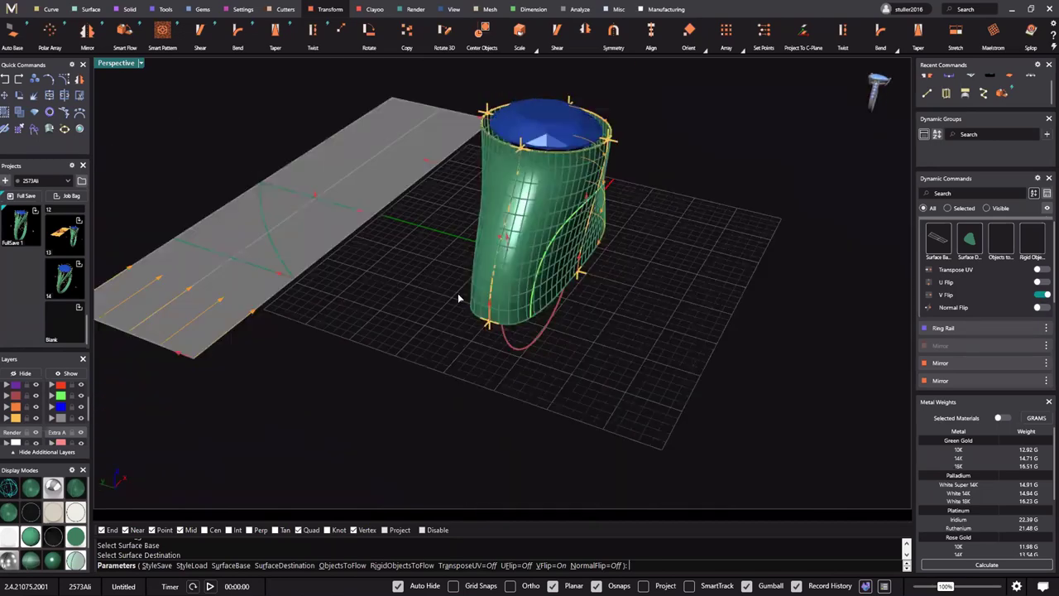
scroll(516, 140, up, 3)
right_drag(516, 141, 531, 113)
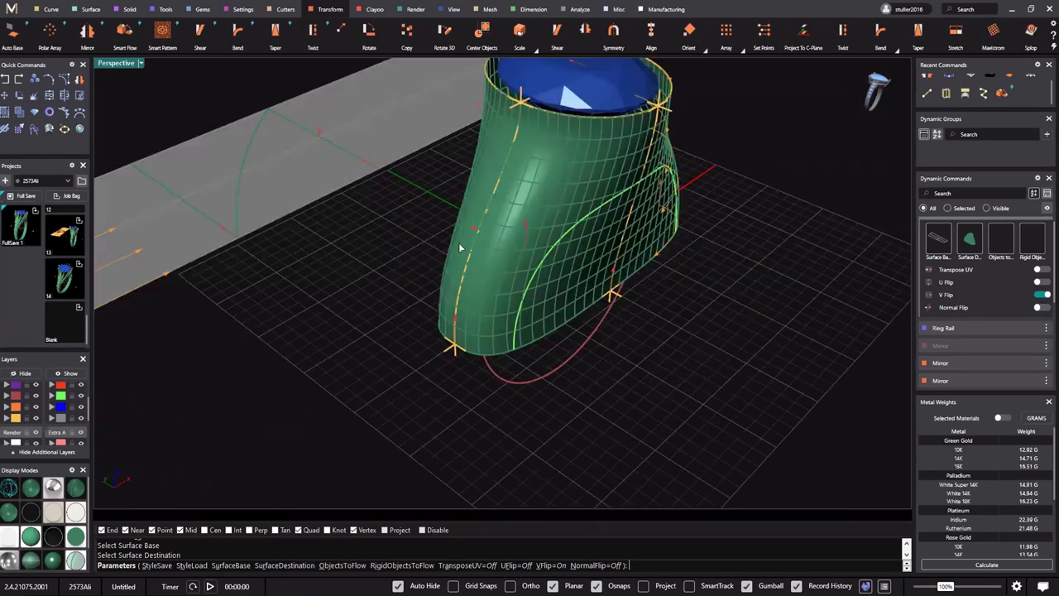
Check the flow direction arrows on the rectangle and ring surface once more and accept the Smart Flow settings
shift+right_drag(384, 271, 419, 272)
shift+right_drag(302, 305, 374, 331)
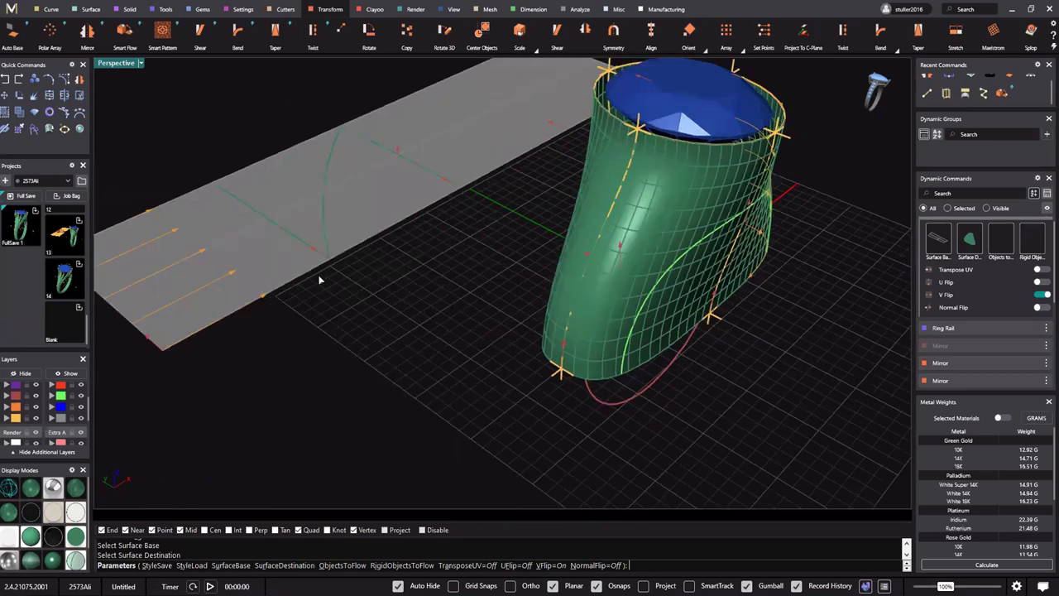
shift+right_drag(604, 391, 615, 402)
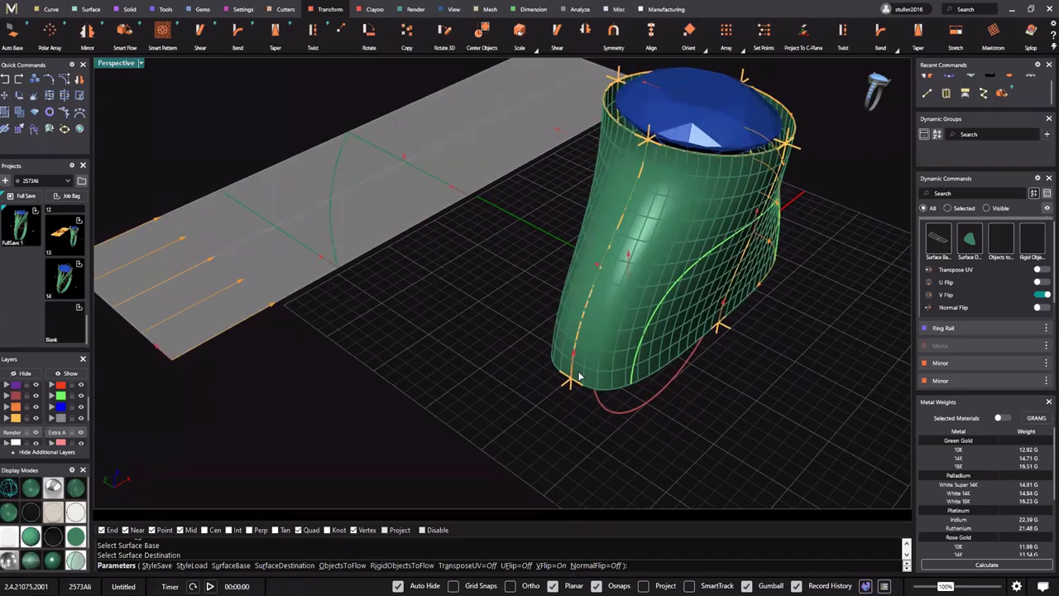
scroll(511, 302, down, 4)
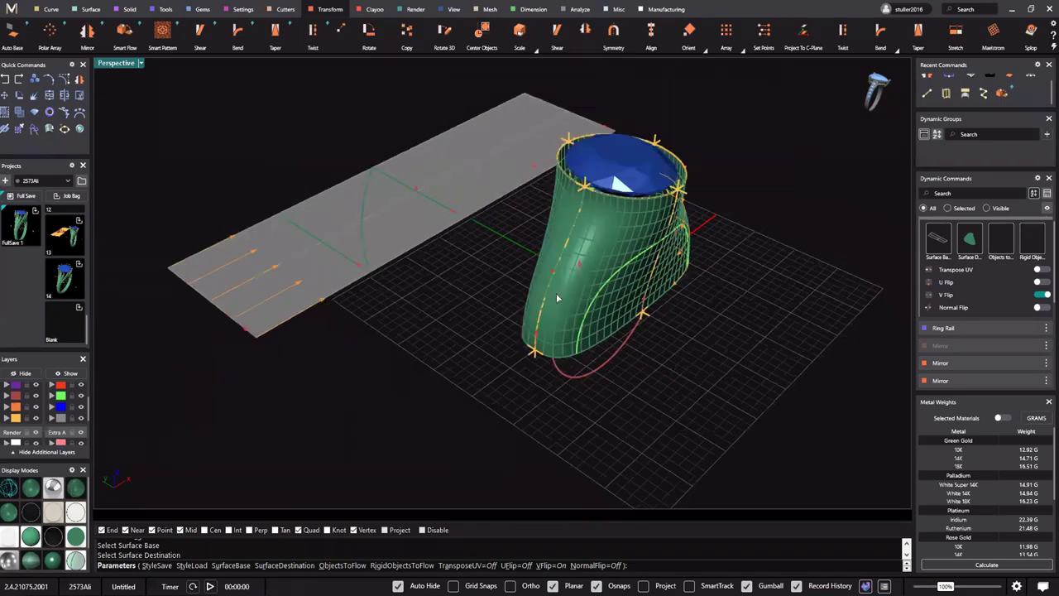
right_drag(551, 309, 548, 306)
scroll(548, 306, up, 3)
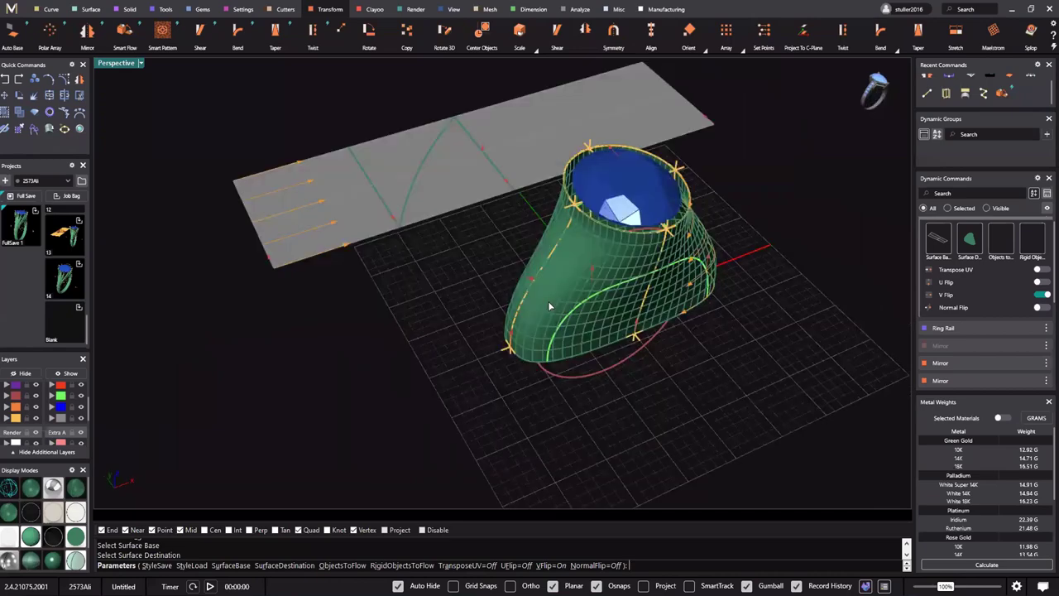
right_click(548, 306)
Move the diagonal curve on the flat rectangle to the blue User 03 layer
scroll(464, 273, down, 5)
right_drag(388, 304, 692, 344)
scroll(549, 298, up, 5)
right_drag(546, 300, 481, 154)
click(481, 155)
right_click(61, 408)
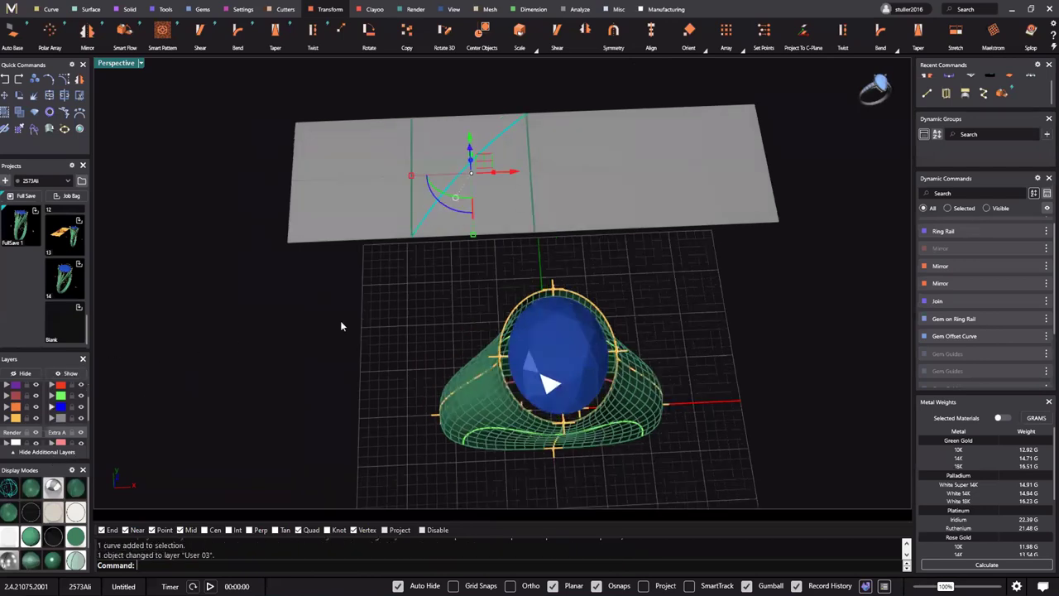
click(341, 321)
Edit the Smart Flow to use the blue diagonal curve as the object to flow, check it on the ring, and accept
shift+right_drag(669, 250, 656, 237)
scroll(997, 261, up, 1)
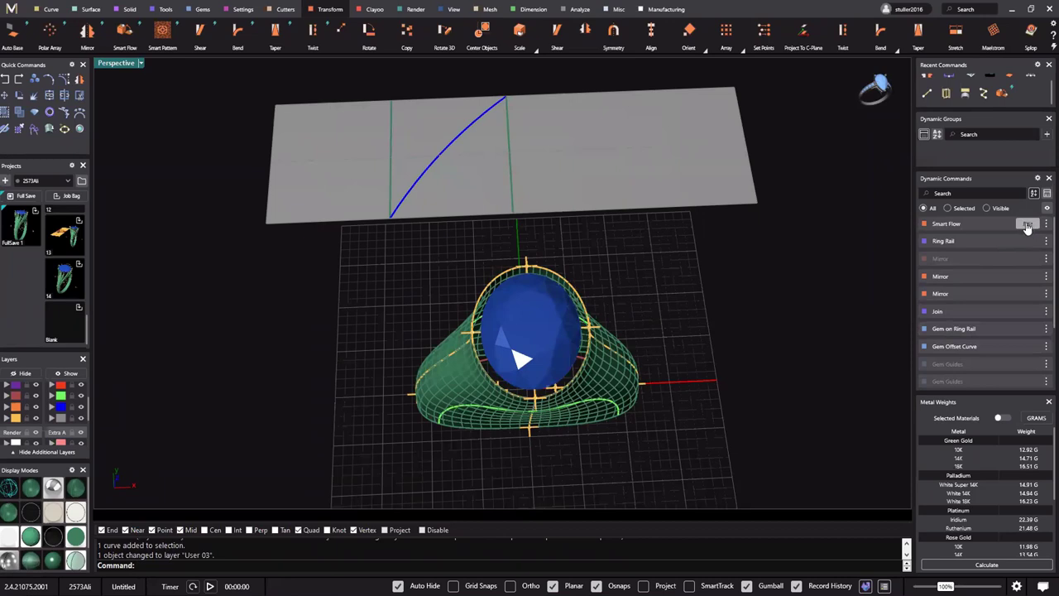
click(1026, 224)
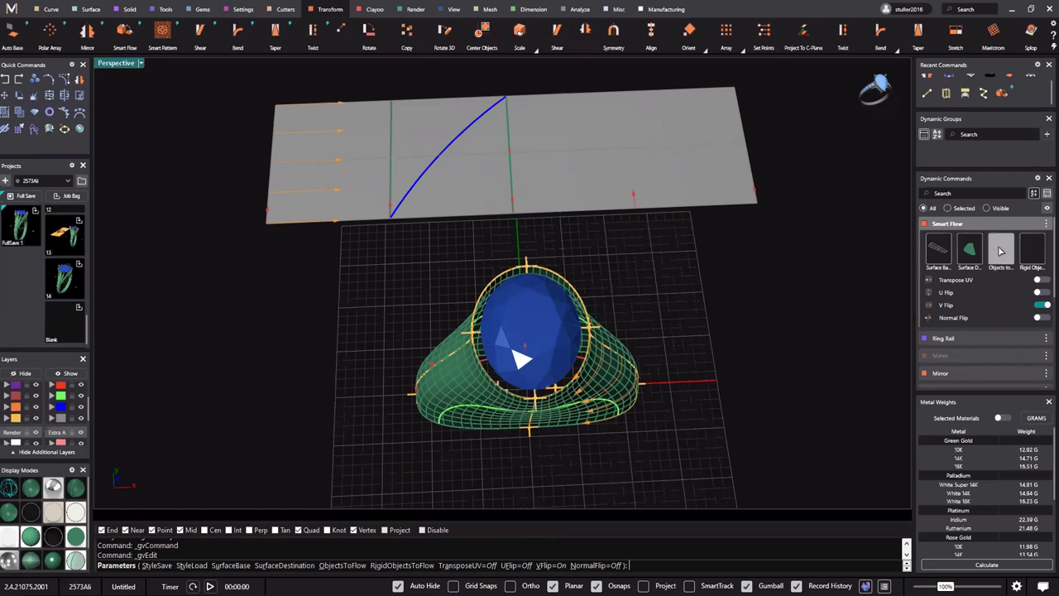
click(999, 252)
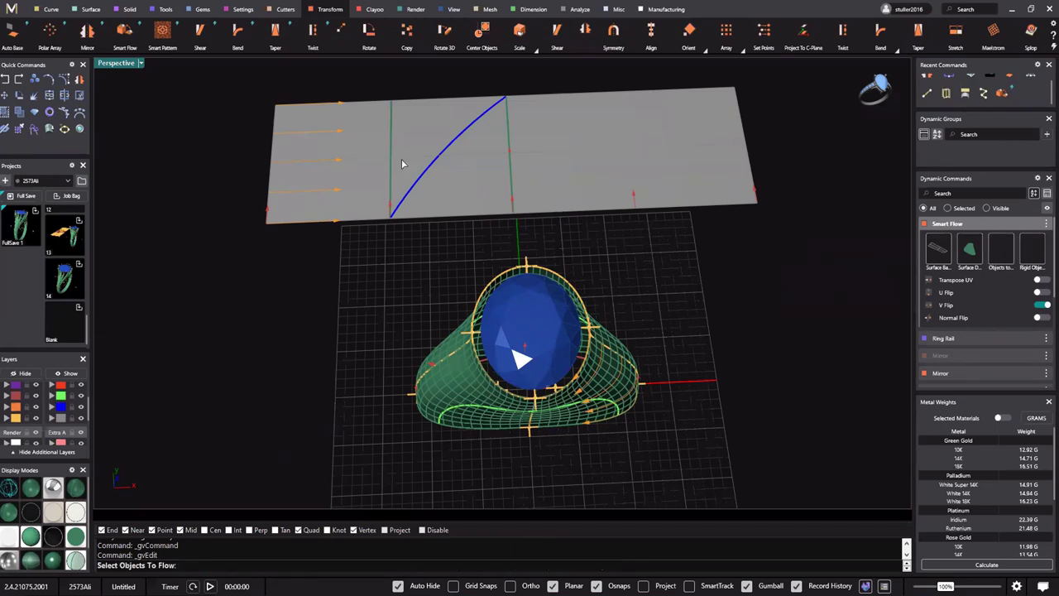
click(465, 133)
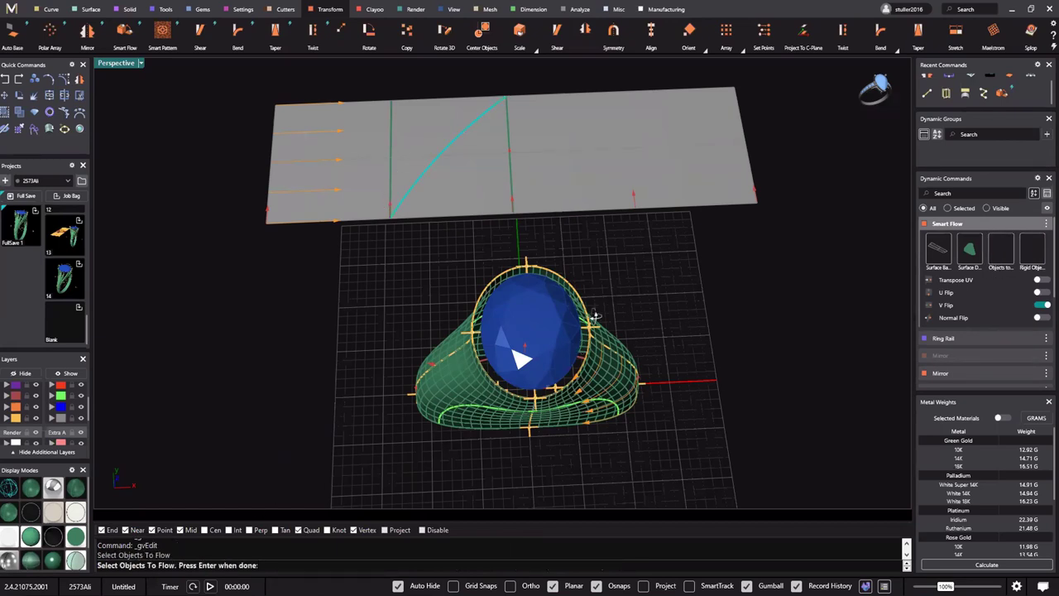
right_drag(596, 316, 630, 289)
right_click(630, 290)
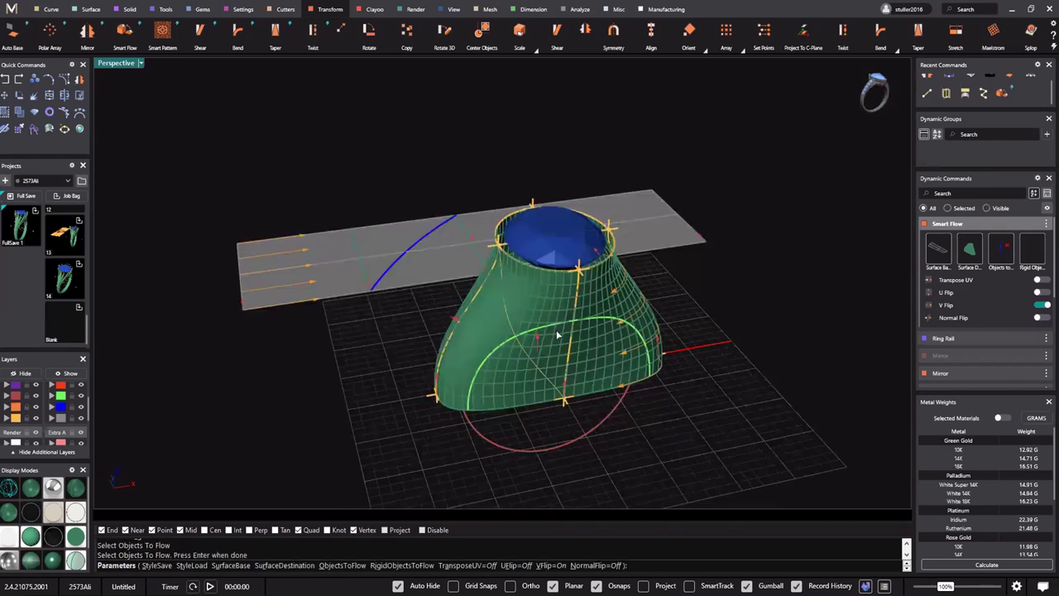
right_drag(696, 346, 590, 191)
scroll(665, 373, up, 3)
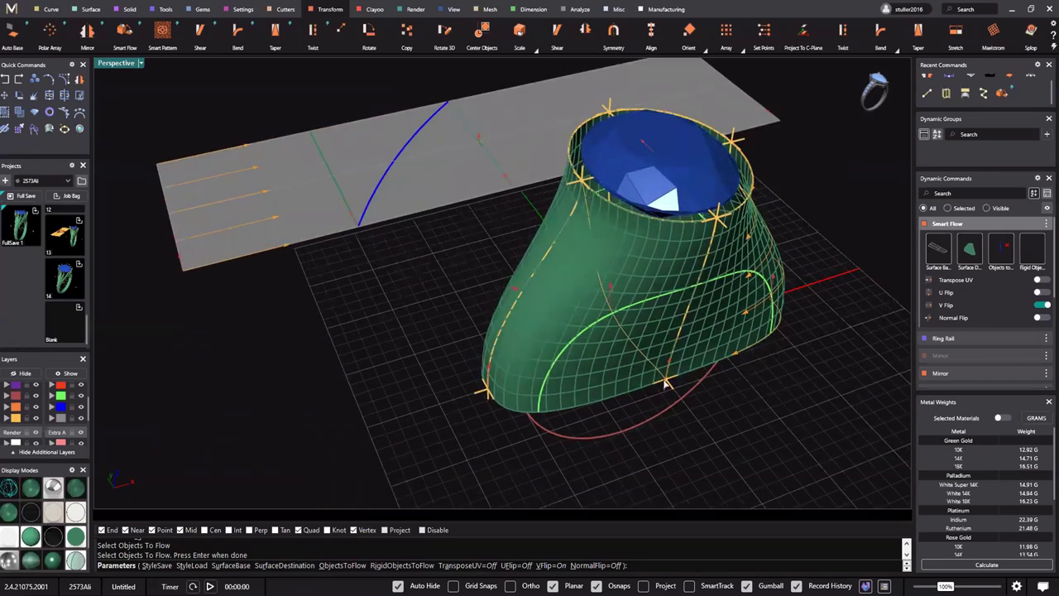
scroll(631, 293, down, 5)
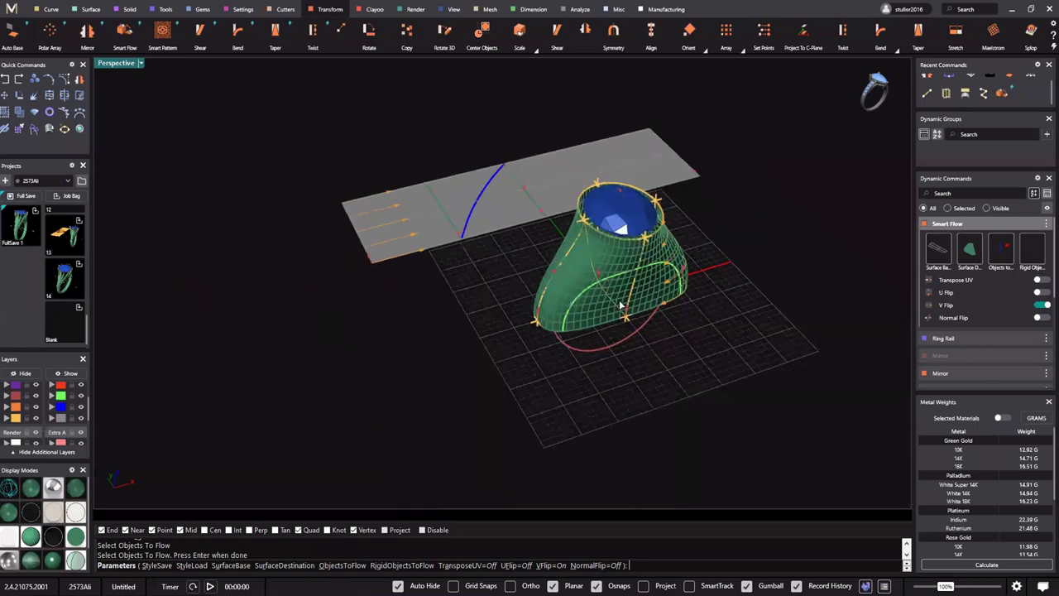
right_click(506, 306)
Move the blue diagonal curve along the flat rectangle into the end section, between the short edge and the first dividing line
right_drag(506, 305, 464, 184)
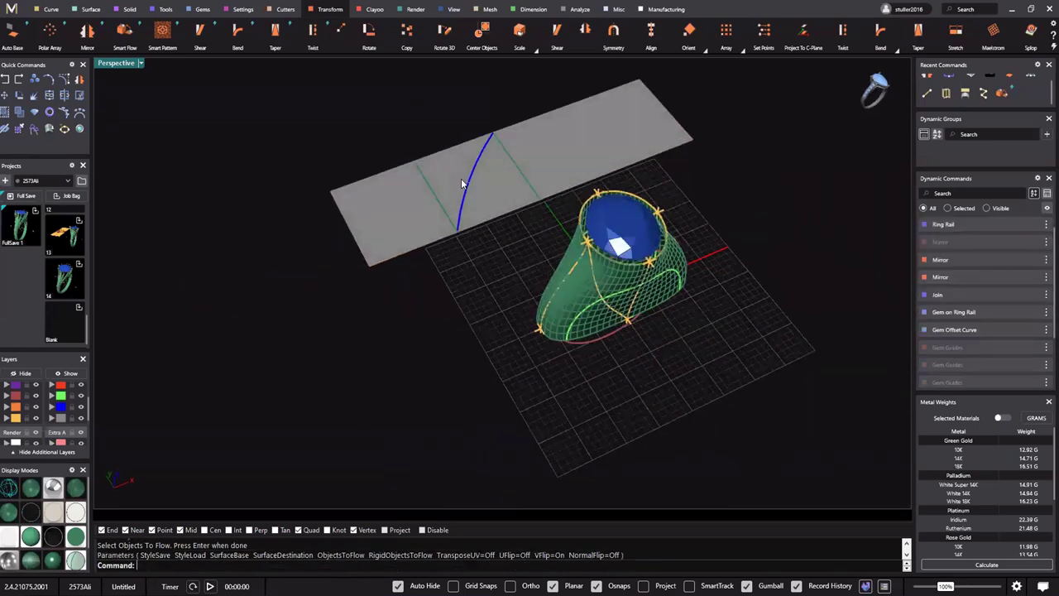
scroll(463, 182, up, 5)
click(462, 182)
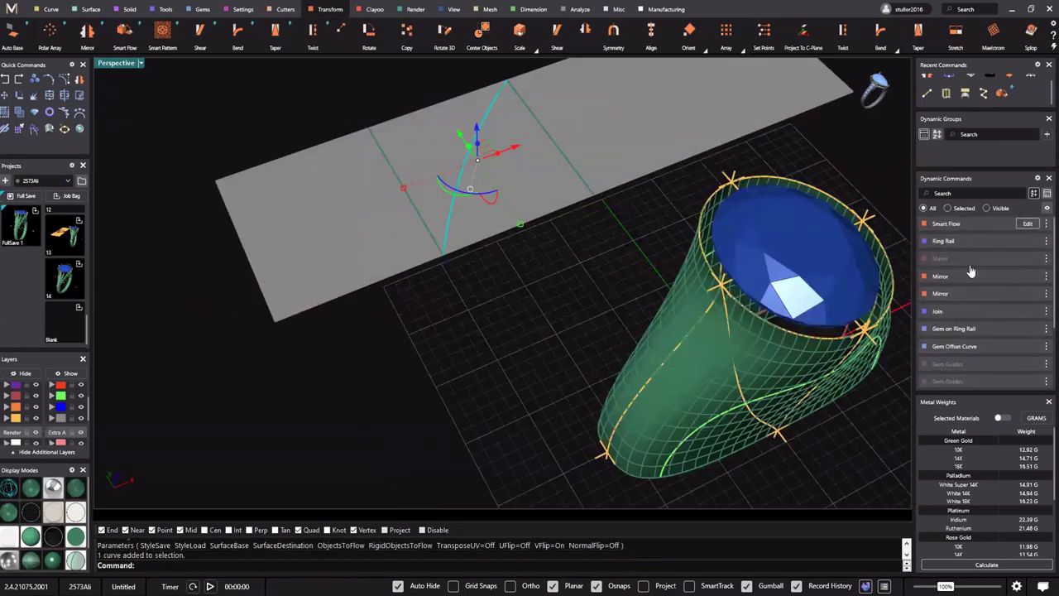
right_drag(576, 232, 574, 184)
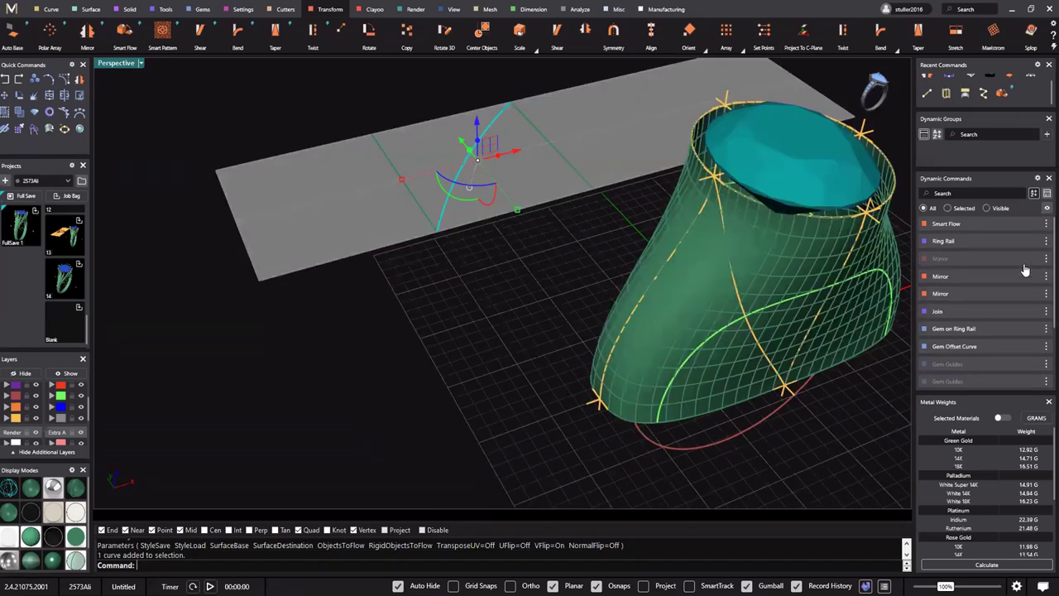
shift+right_drag(411, 187, 450, 199)
drag(546, 156, 402, 201)
Examine from several sides how the flowed curve's position on the ring surface corresponds to the blue curve on the flat rectangle
scroll(766, 333, down, 3)
shift+right_drag(766, 333, 587, 275)
scroll(642, 306, down, 3)
shift+right_drag(586, 275, 811, 269)
right_drag(811, 269, 607, 325)
right_drag(544, 257, 614, 354)
shift+right_drag(614, 354, 520, 291)
right_drag(616, 307, 475, 208)
scroll(638, 343, up, 3)
right_drag(536, 235, 561, 280)
scroll(561, 280, down, 5)
right_drag(505, 124, 599, 173)
scroll(557, 192, up, 5)
scroll(572, 89, down, 6)
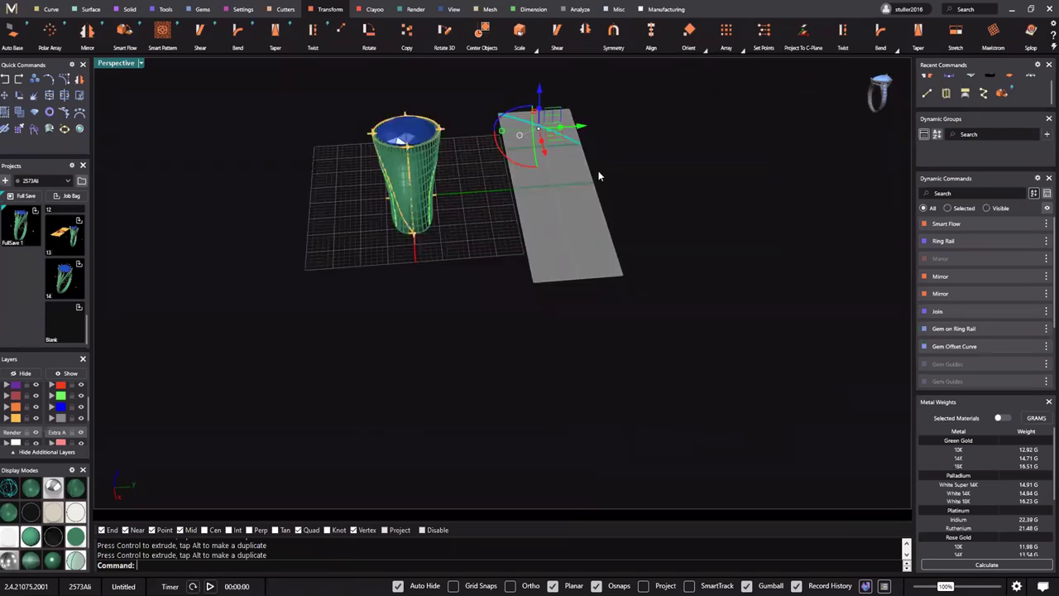
scroll(527, 192, up, 4)
right_drag(529, 216, 596, 220)
scroll(596, 221, up, 4)
shift+right_drag(547, 225, 565, 258)
scroll(580, 260, down, 4)
scroll(462, 215, up, 4)
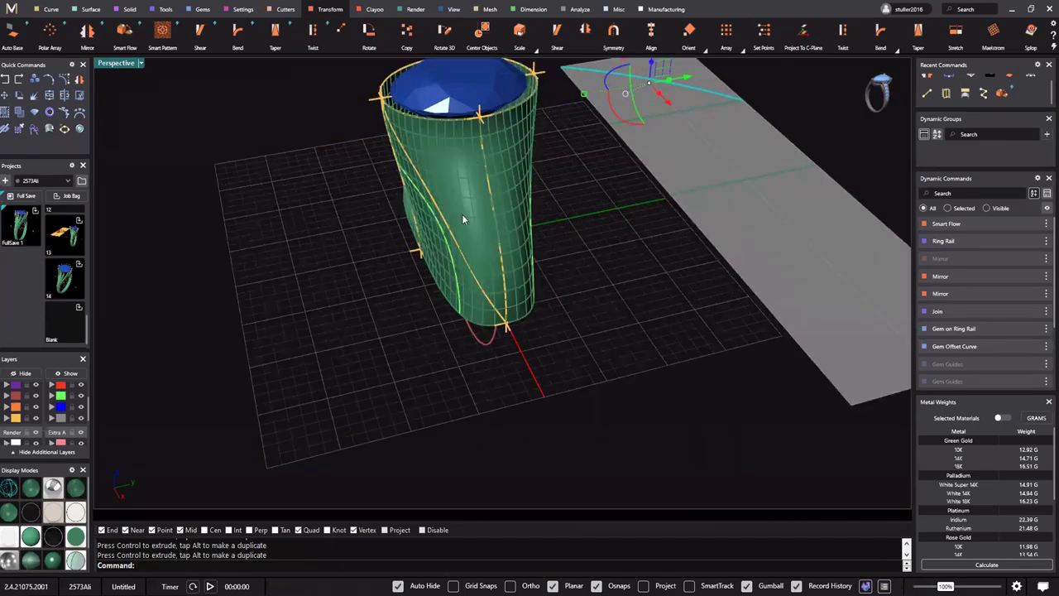
right_drag(625, 213, 565, 233)
shift+right_drag(409, 224, 585, 327)
scroll(635, 321, down, 4)
click(635, 321)
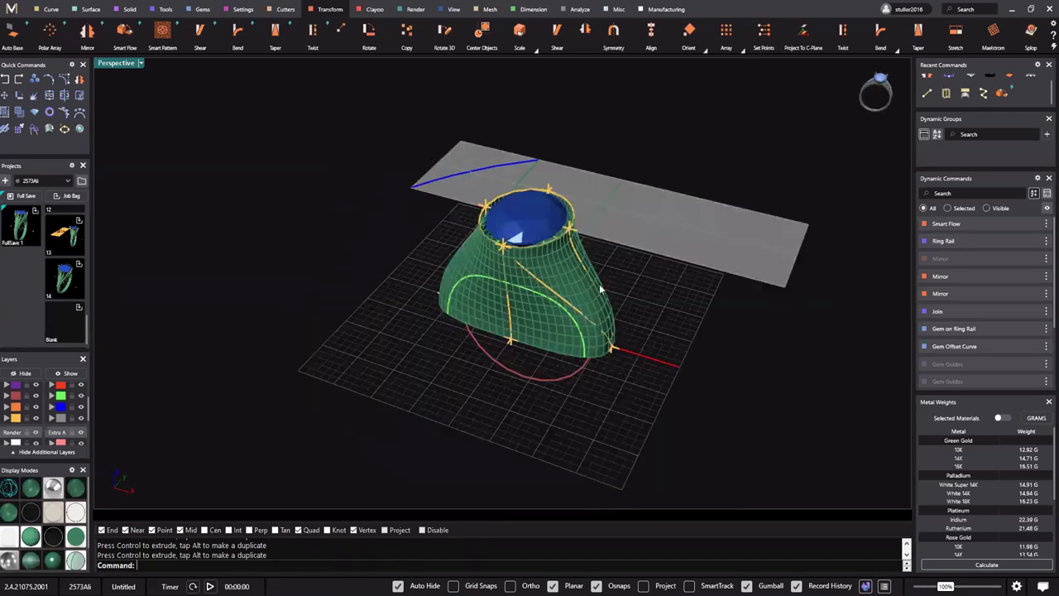
Reopen the Smart Flow to review its inputs and direction arrows, and leave it without changes
right_drag(601, 290, 579, 310)
right_drag(849, 379, 902, 396)
click(1025, 225)
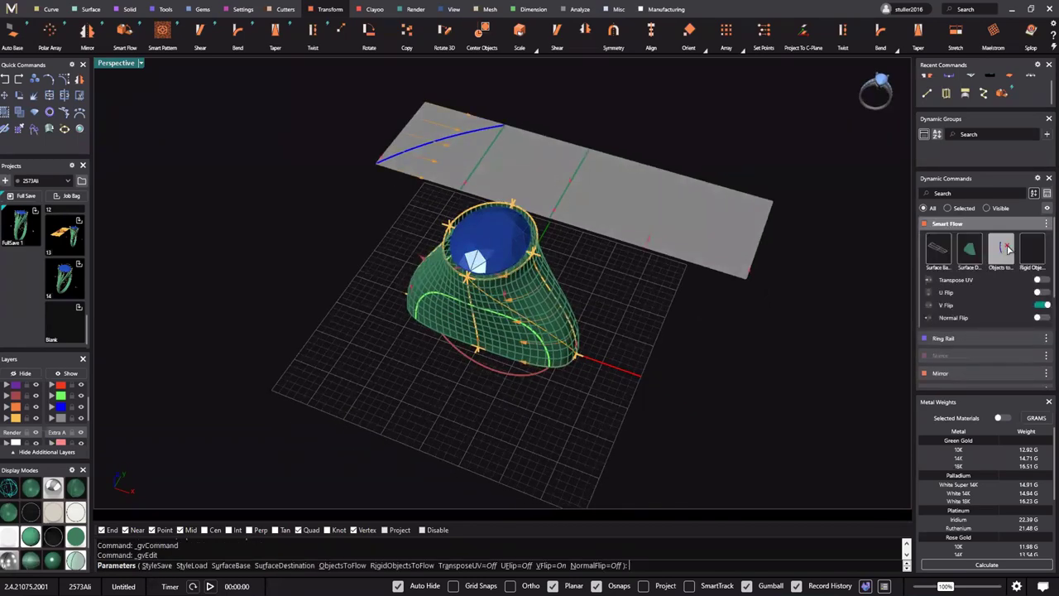
scroll(950, 288, down, 1)
right_drag(618, 289, 626, 326)
key(Escape)
Examine the blue curve within the end section of the flat rectangle in the Top and Perspective views
right_drag(433, 131, 537, 220)
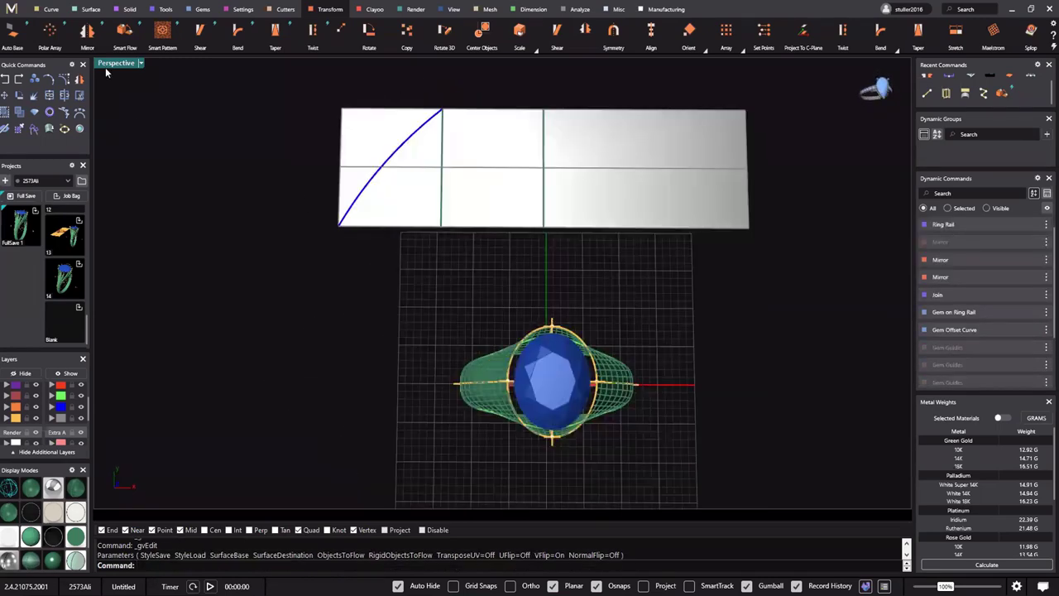
click(117, 66)
double_click(109, 63)
scroll(490, 172, up, 7)
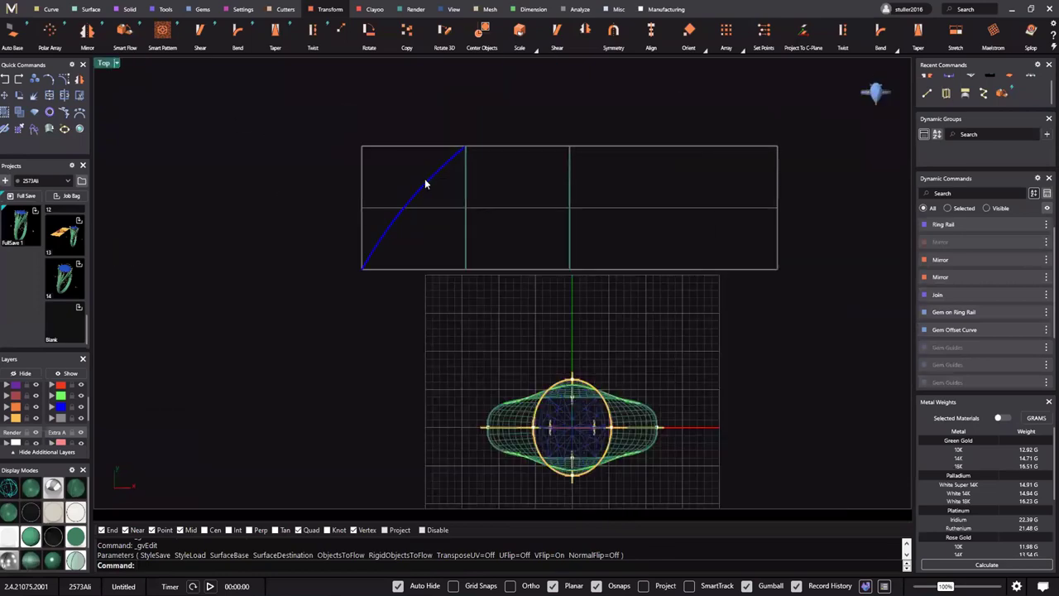
scroll(490, 185, down, 2)
right_drag(348, 248, 278, 211)
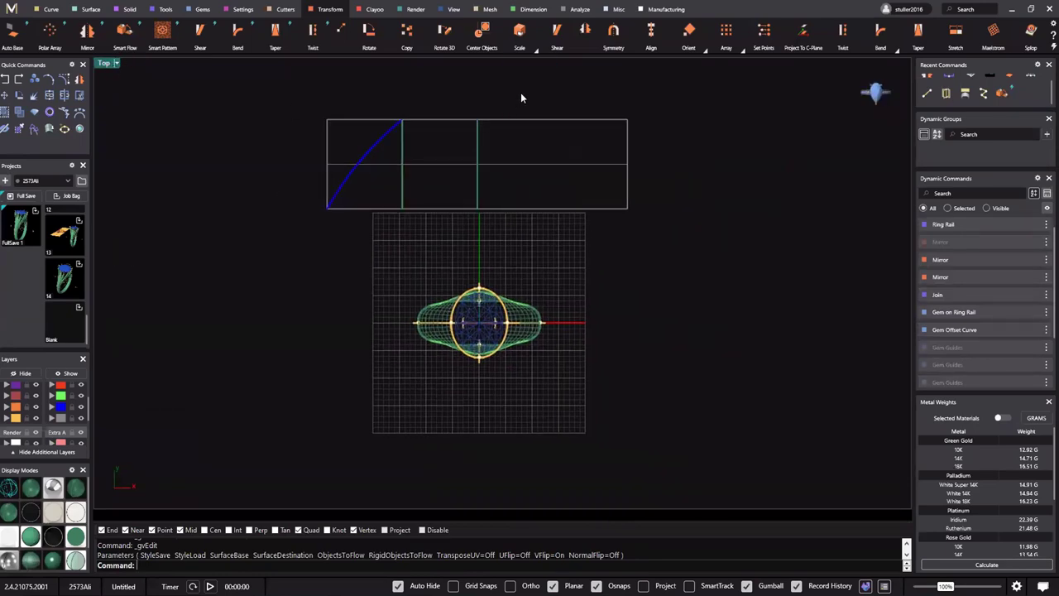
double_click(534, 66)
right_drag(513, 183, 471, 150)
right_drag(477, 253, 662, 463)
scroll(553, 207, down, 7)
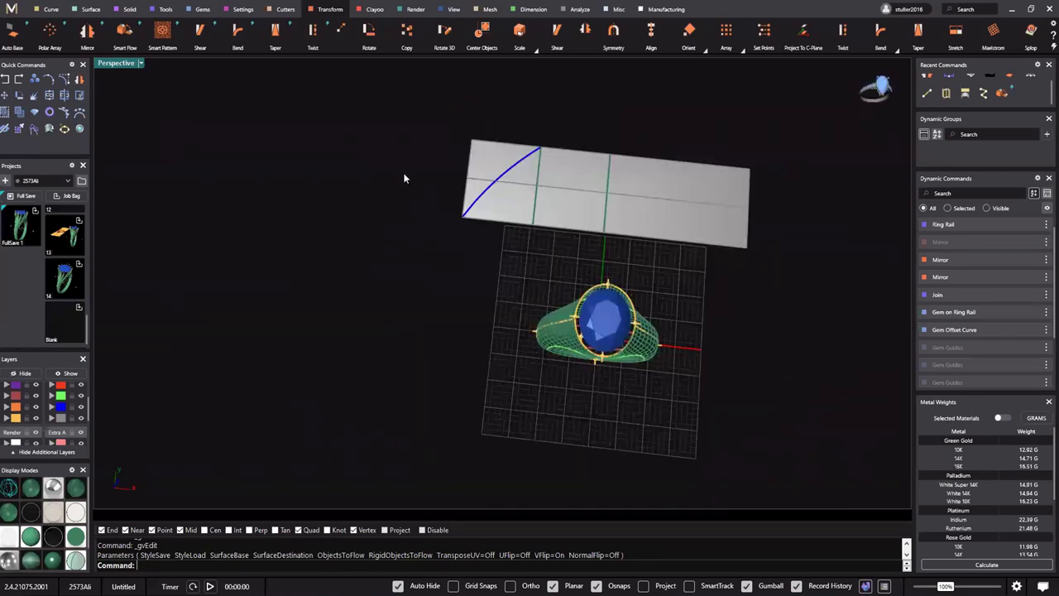
scroll(503, 310, up, 3)
shift+right_drag(500, 228, 530, 314)
scroll(515, 215, up, 3)
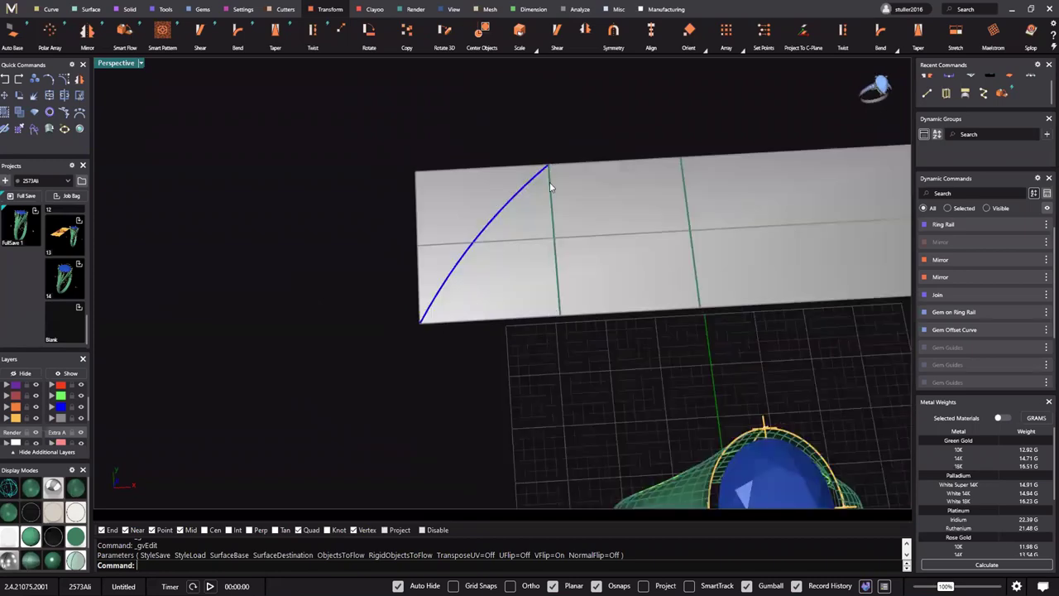
scroll(482, 234, down, 3)
scroll(493, 210, up, 7)
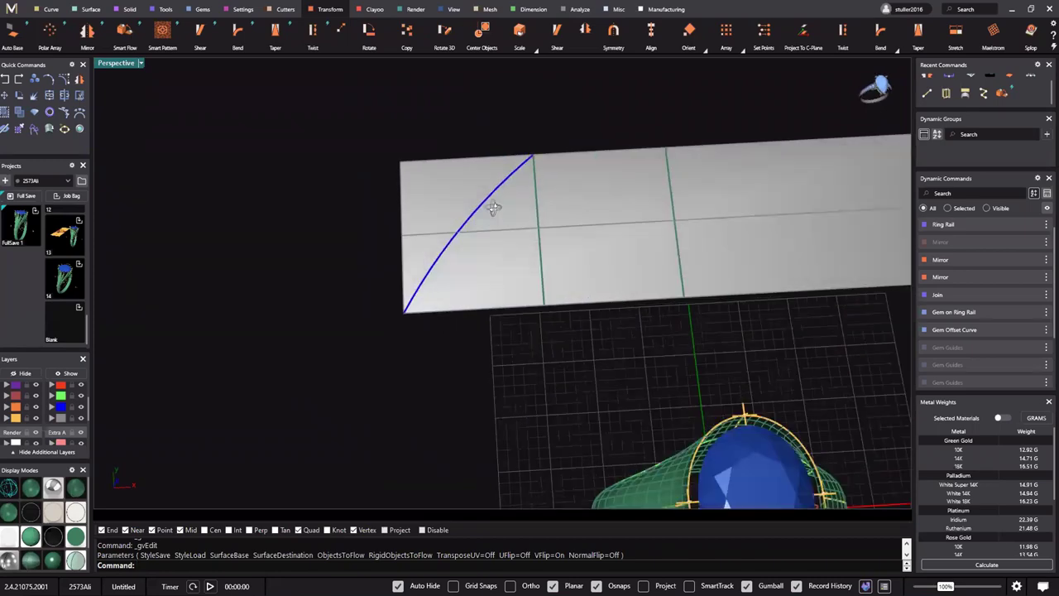
shift+right_drag(514, 259, 506, 220)
scroll(494, 184, down, 3)
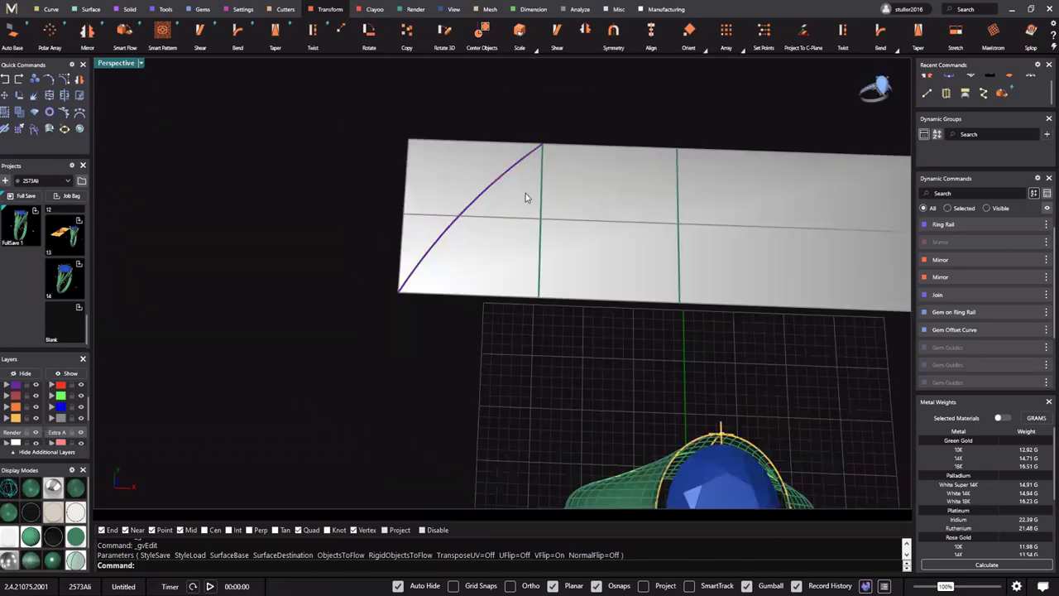
Delete the blue diagonal curve from the end section of the flat rectangle
click(507, 174)
scroll(544, 262, down, 3)
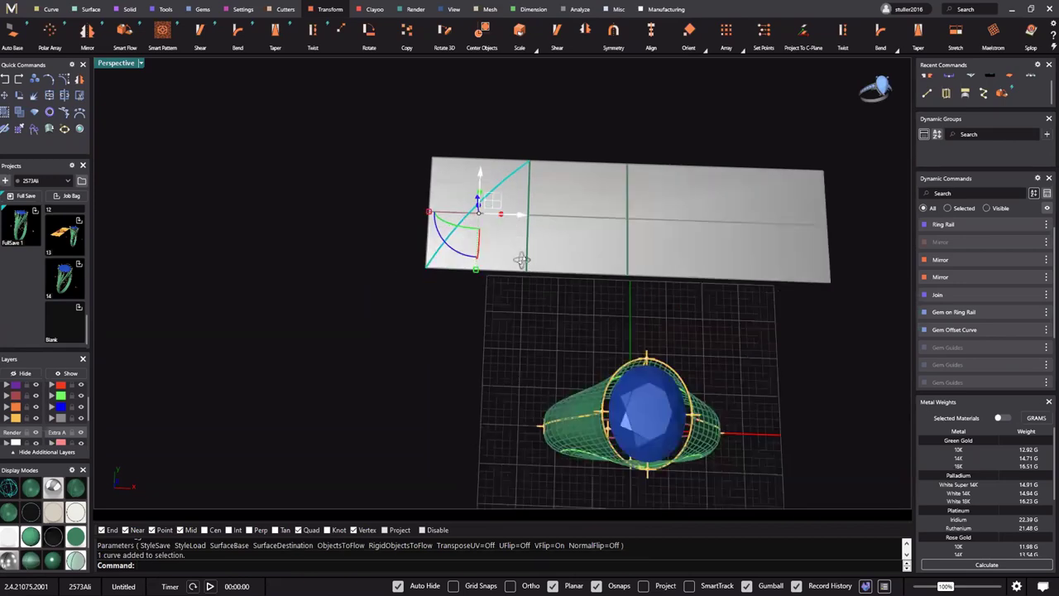
right_drag(522, 262, 495, 157)
key(Delete)
Draw an S-shaped interpolated curve from the flat rectangle's lower outer corner through two points to the top of the first dividing line
click(50, 10)
right_drag(556, 100, 591, 133)
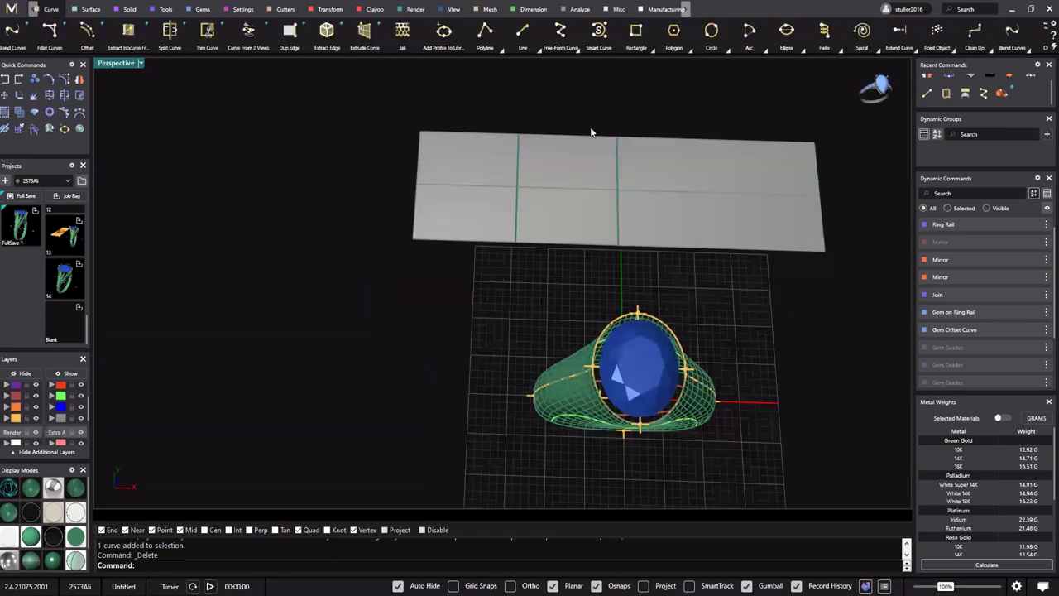
click(571, 39)
scroll(411, 240, up, 3)
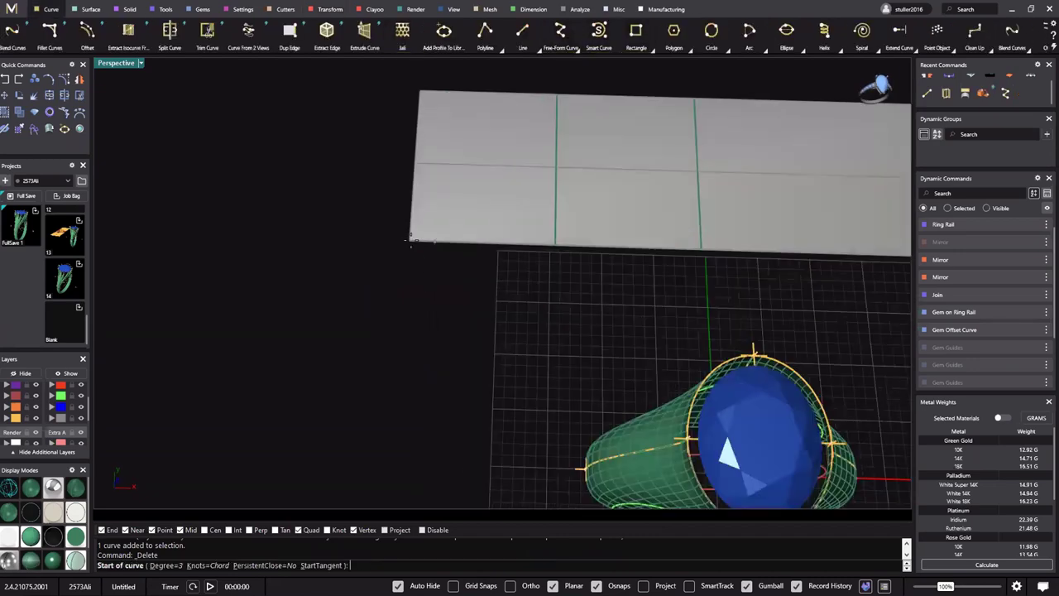
click(408, 240)
scroll(443, 189, down, 6)
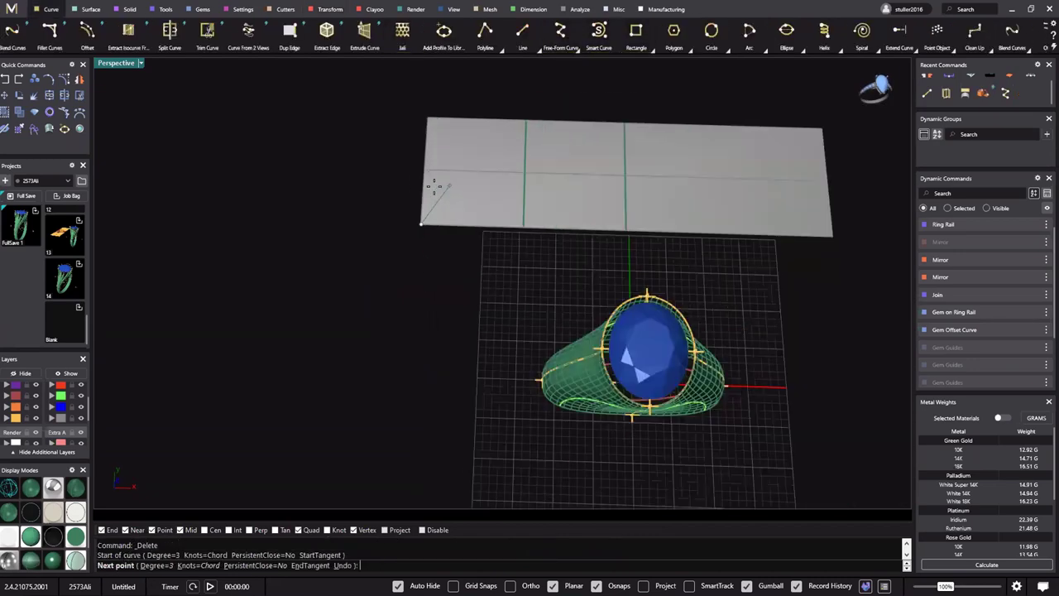
shift+right_drag(433, 177, 415, 171)
scroll(445, 184, up, 3)
scroll(447, 183, up, 3)
click(436, 178)
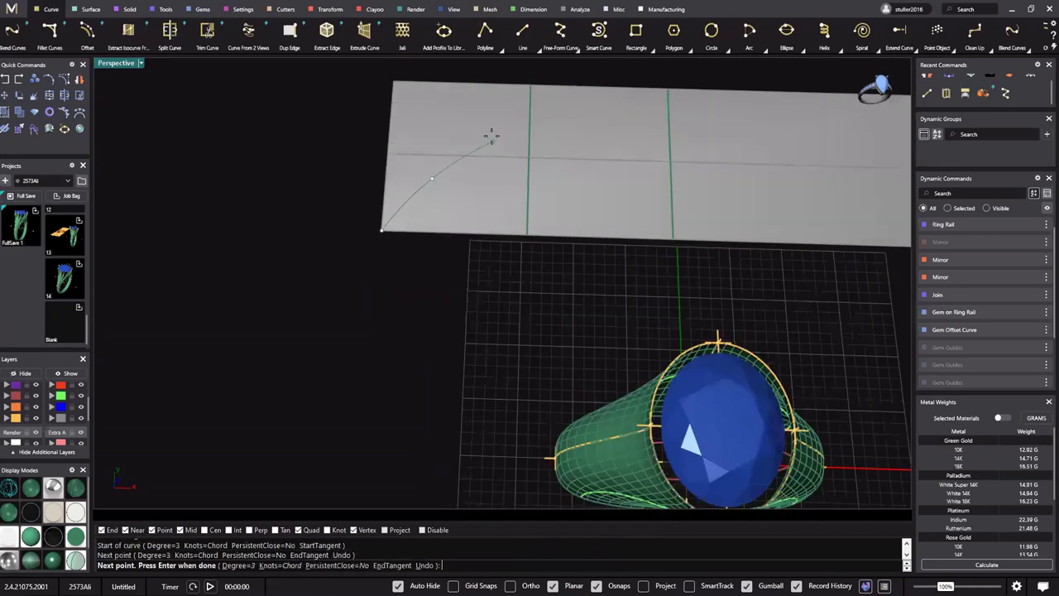
click(497, 129)
click(530, 85)
right_click(498, 124)
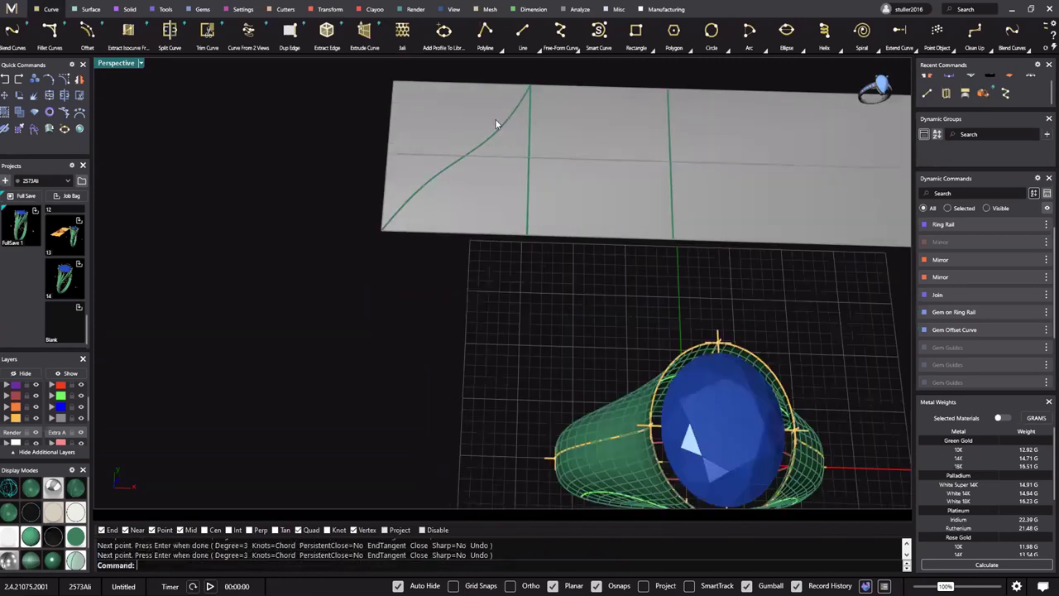
Draw a bowed interpolated curve from the top of the first dividing line through two points to the rectangle's lower outer corner
scroll(488, 111, down, 3)
scroll(472, 91, up, 4)
right_click(472, 91)
click(474, 92)
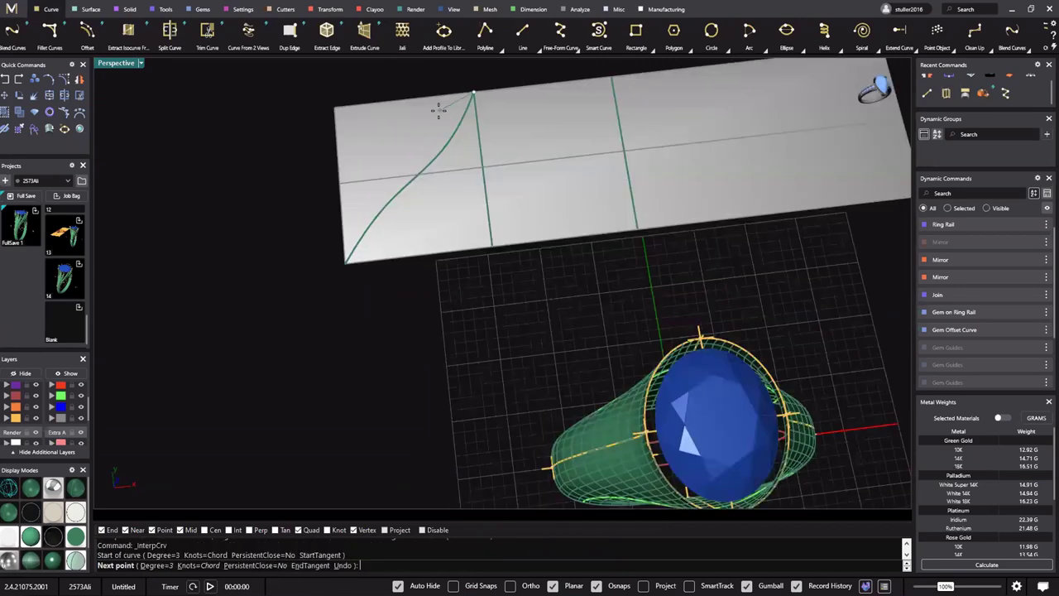
click(433, 114)
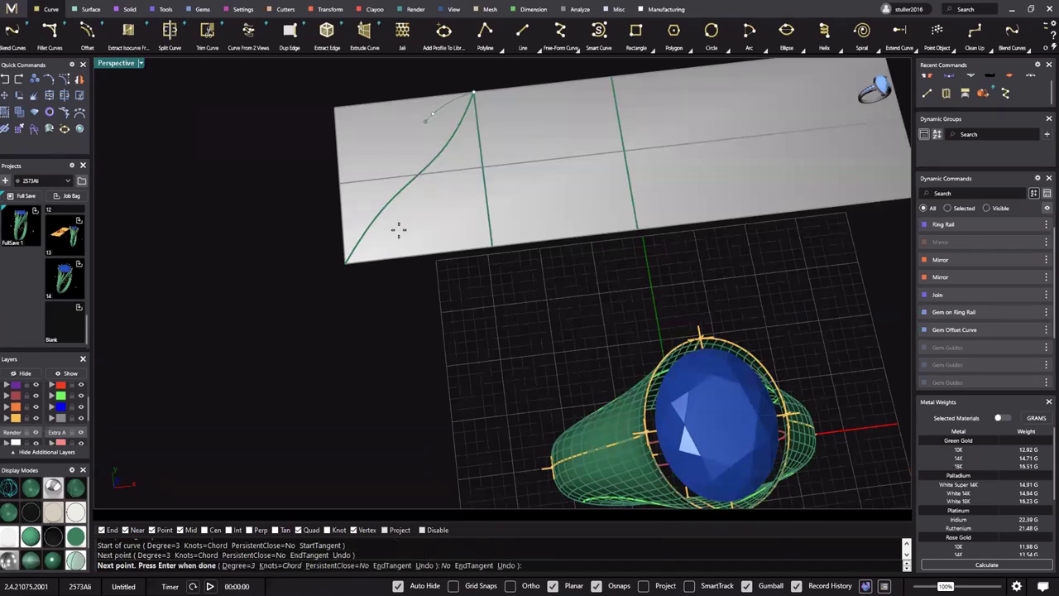
click(390, 152)
shift+right_drag(397, 229, 443, 217)
scroll(390, 219, up, 3)
scroll(403, 216, down, 6)
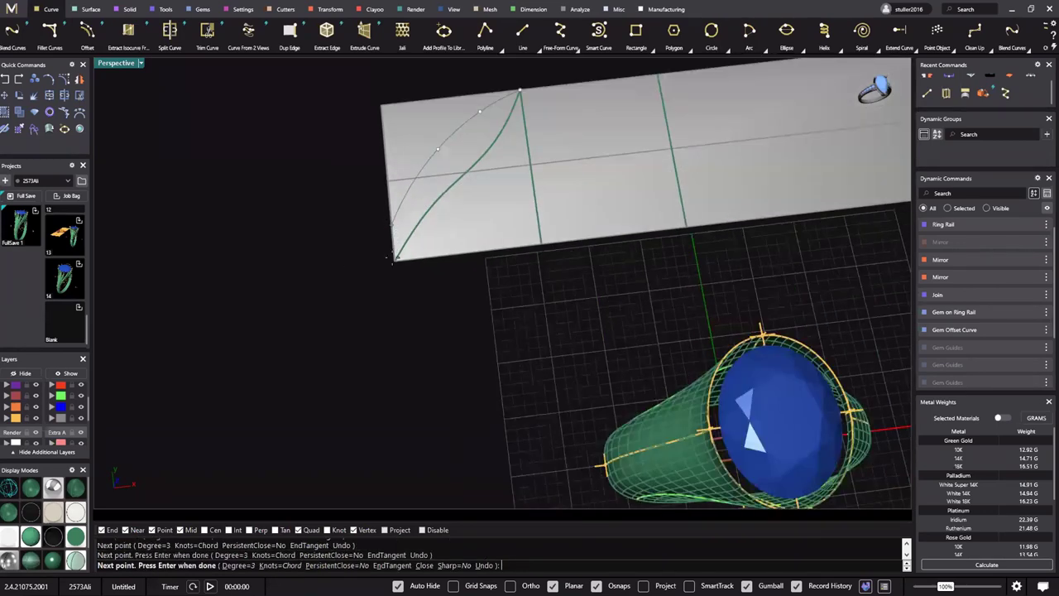
scroll(392, 215, up, 6)
click(393, 304)
right_click(434, 253)
Show the S-shaped curve's control points and move its lower end point inward along the rectangle's lower edge
click(432, 246)
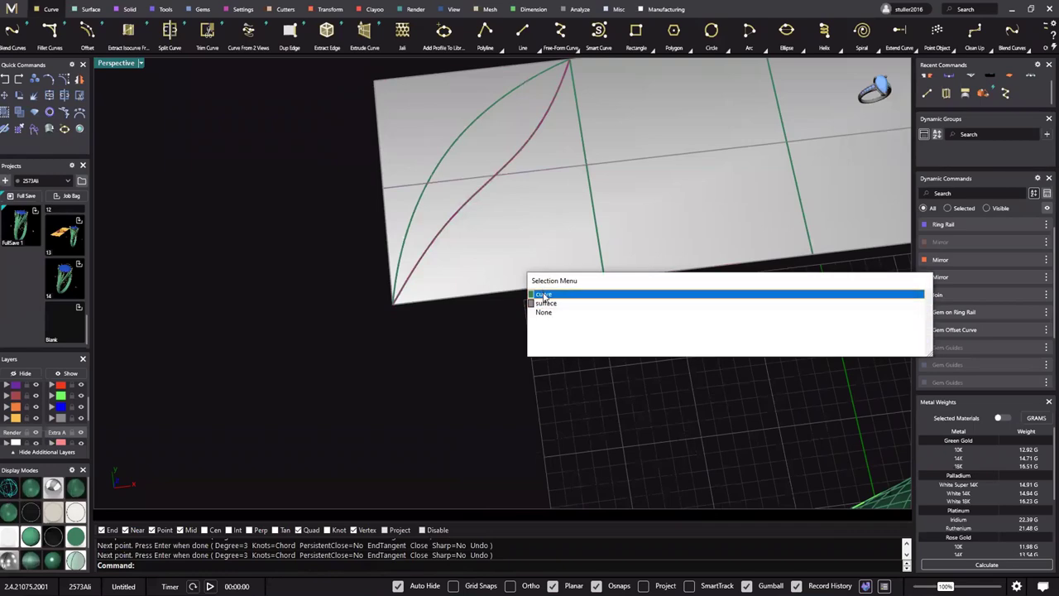
click(543, 295)
scroll(536, 305, down, 3)
scroll(503, 298, down, 3)
right_drag(503, 299, 437, 303)
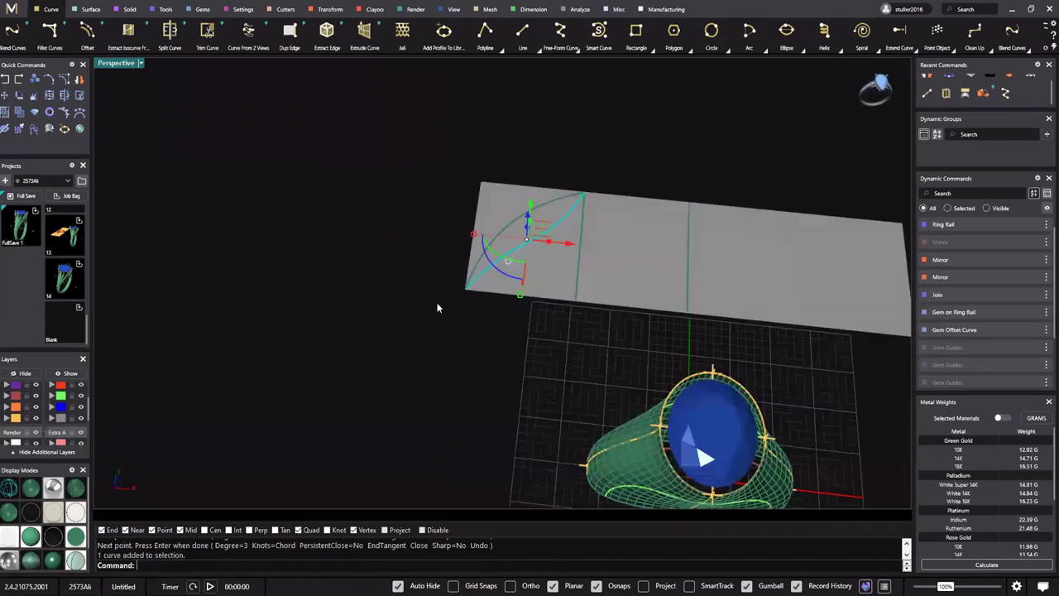
key(F10)
scroll(474, 305, up, 10)
click(419, 209)
scroll(452, 241, down, 5)
right_drag(464, 234, 541, 225)
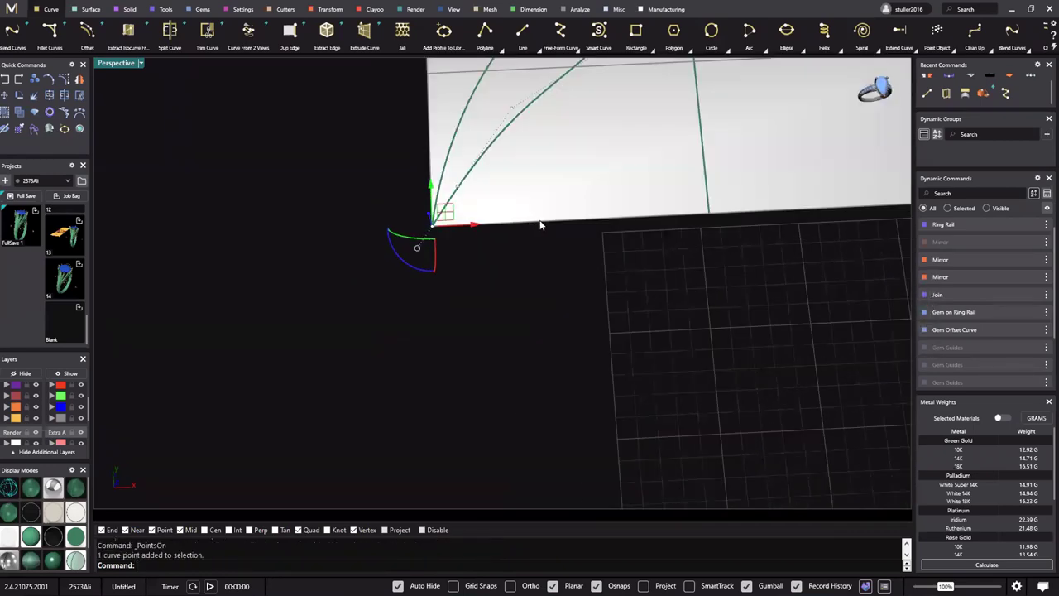
drag(473, 223, 546, 221)
Shift the next two control points above the S-shaped curve's lower end inward to smooth its bend, and hide the control points
drag(388, 157, 553, 182)
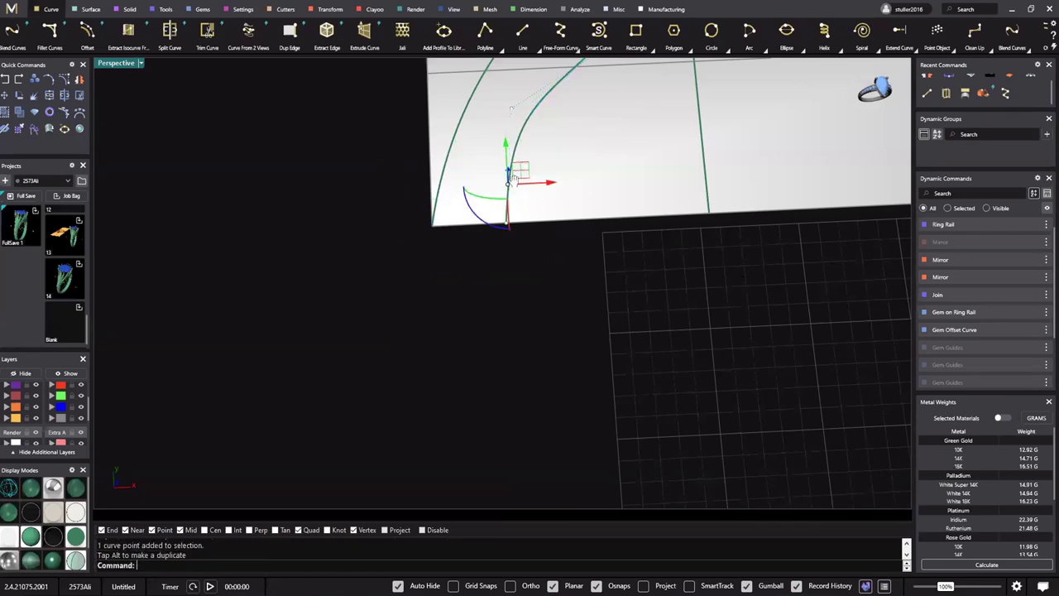
scroll(504, 131, down, 3)
scroll(546, 162, down, 3)
shift+right_drag(558, 158, 550, 212)
click(503, 182)
drag(548, 180, 560, 179)
scroll(548, 168, up, 3)
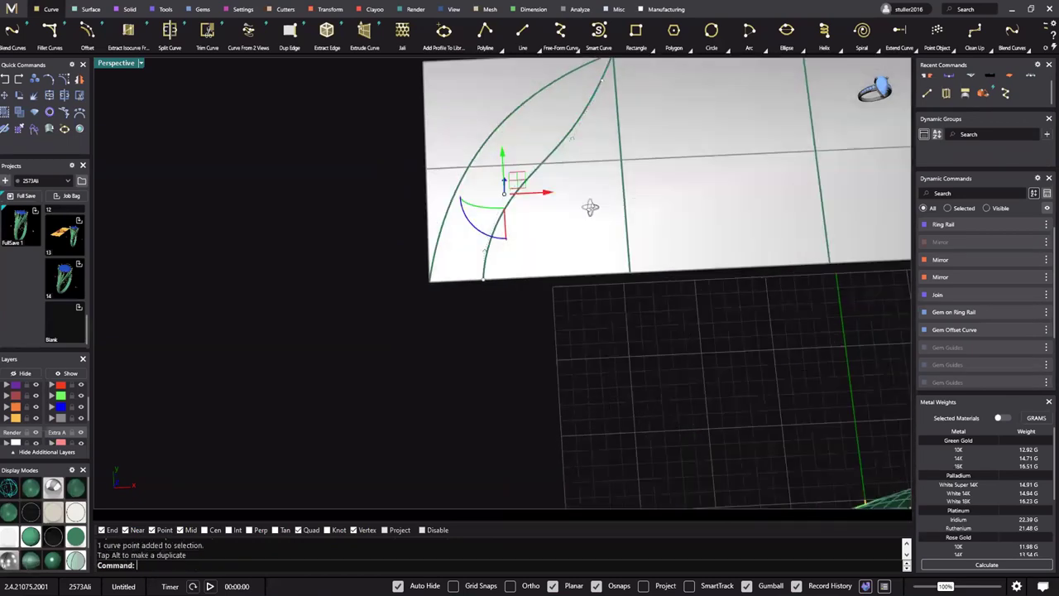
scroll(571, 199, down, 6)
key(Escape)
key(Escape)
Draw an interpolated curve from the rectangle's lower outer corner through one inset point to its upper outer corner
scroll(514, 215, down, 3)
mouse_move(531, 220)
right_down()
mouse_move(513, 212)
mouse_move(522, 248)
mouse_move(525, 237)
right_up()
scroll(526, 235, up, 6)
scroll(531, 232, down, 3)
shift+right_drag(592, 94, 570, 105)
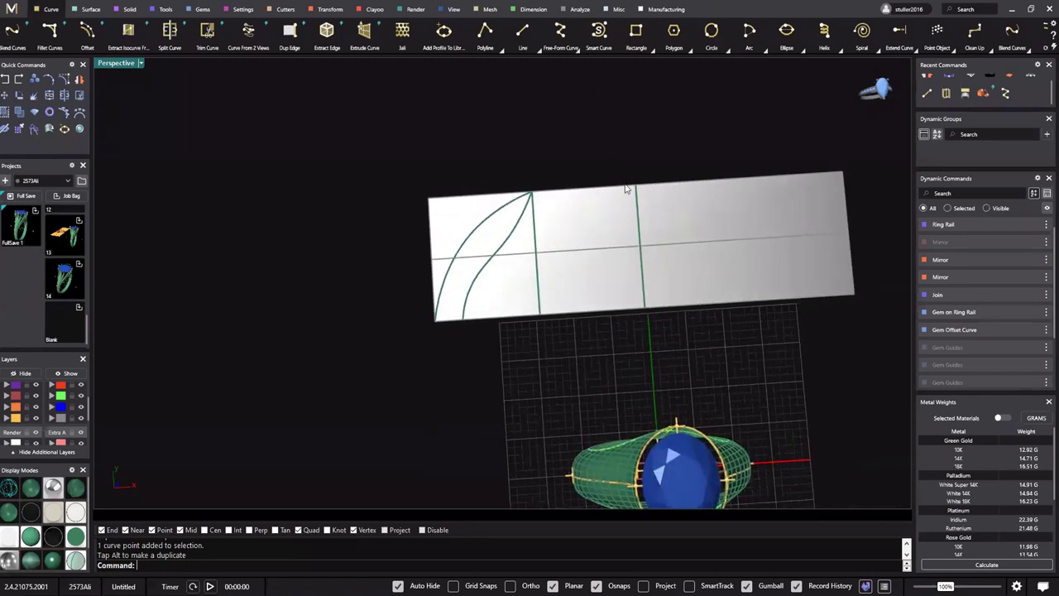
scroll(626, 186, down, 3)
right_drag(626, 186, 616, 116)
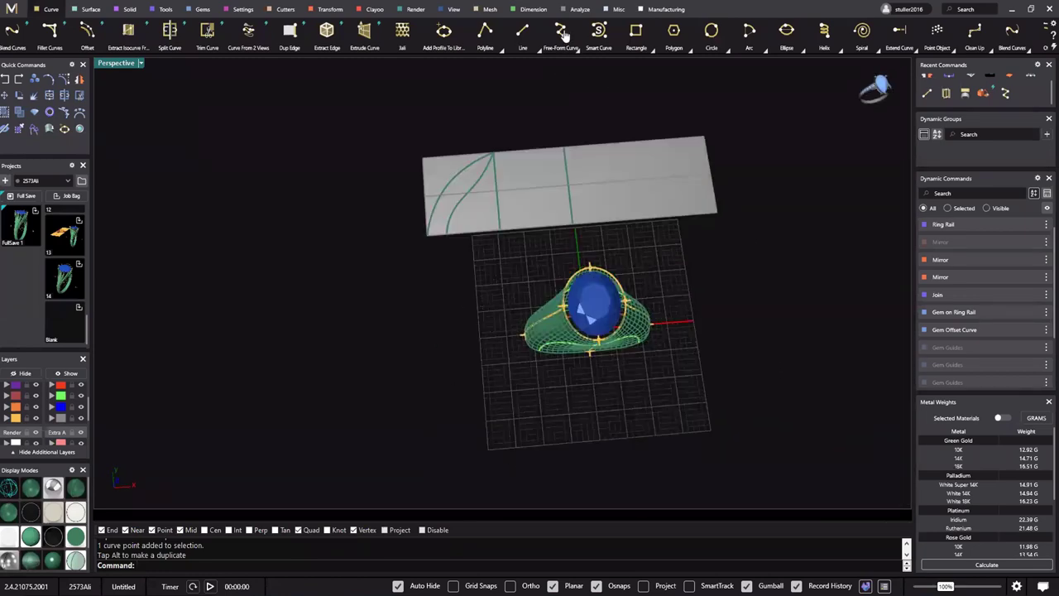
click(564, 35)
scroll(495, 235, up, 3)
right_drag(478, 310, 456, 326)
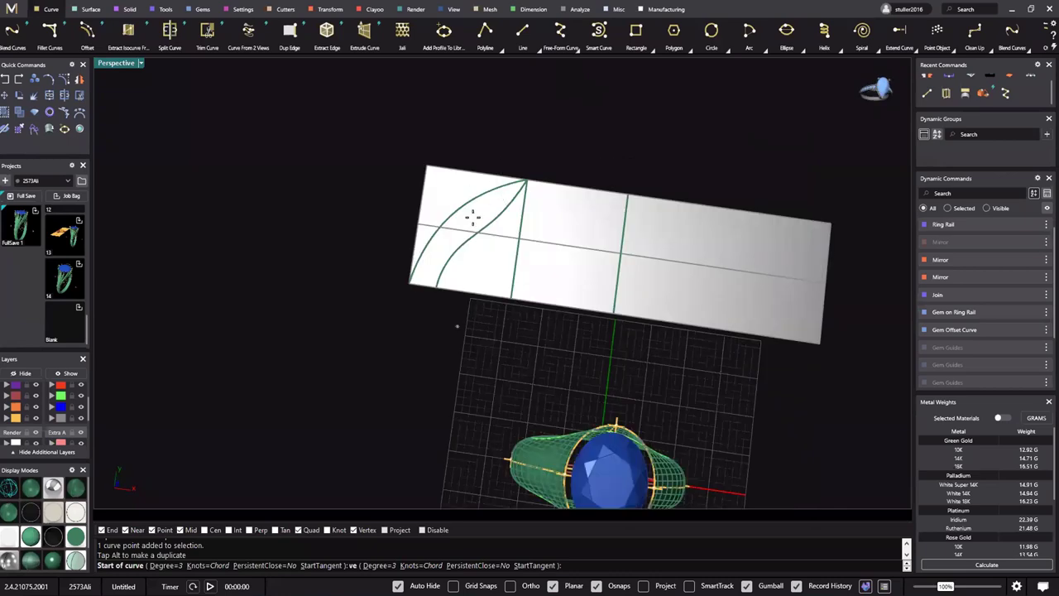
scroll(469, 216, up, 3)
shift+right_drag(508, 232, 499, 243)
shift+right_drag(398, 326, 401, 331)
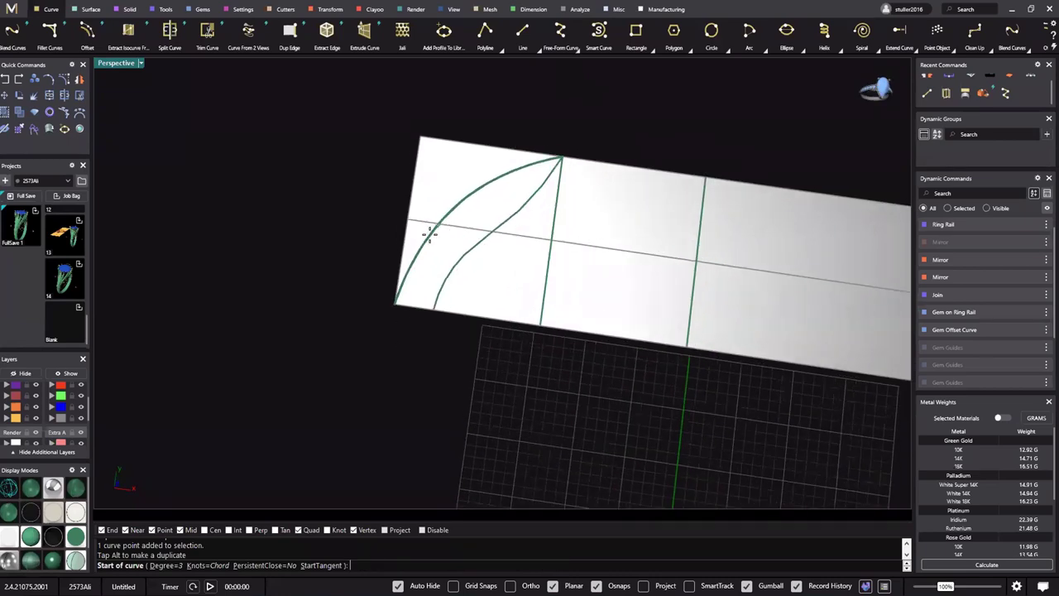
right_drag(426, 212, 421, 231)
click(406, 325)
click(428, 223)
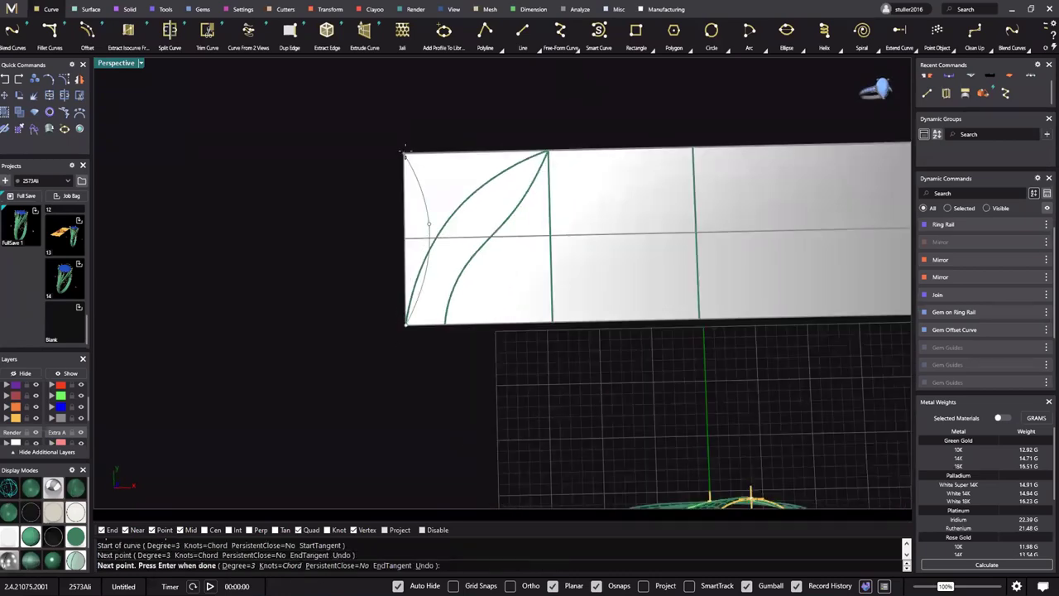
click(404, 152)
right_click(421, 175)
Draw a short three-point interpolated curve from inside the end section up to the rectangle's upper edge
scroll(473, 242, down, 6)
shift+right_drag(482, 255, 516, 268)
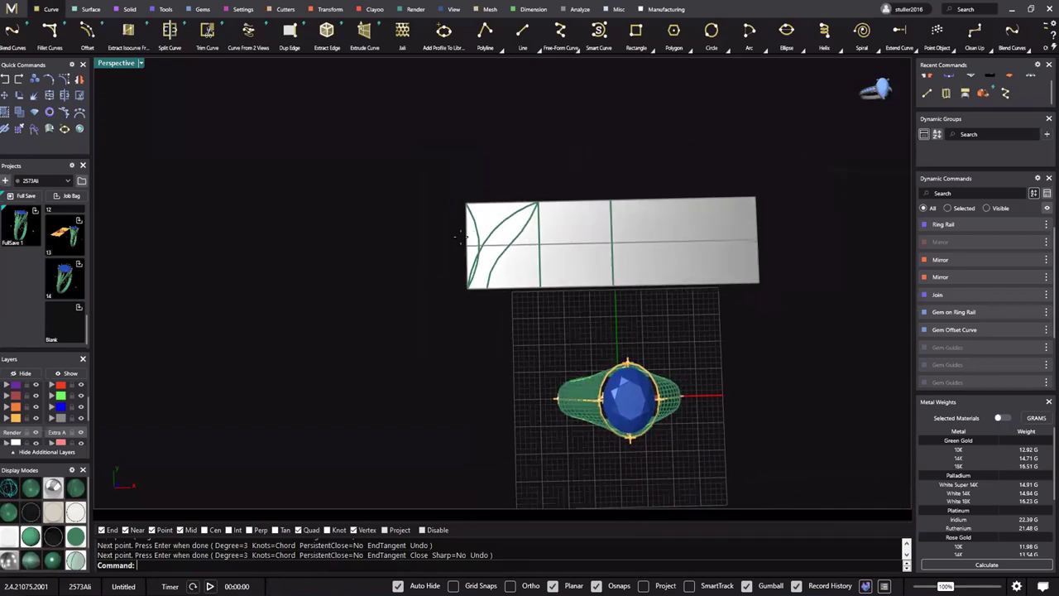
scroll(470, 235, up, 6)
right_click(465, 240)
click(464, 246)
click(488, 213)
click(499, 175)
right_click(520, 183)
Draw a second short curve from the first one's upper end through one point down to about the rectangle's centre line
right_click(505, 177)
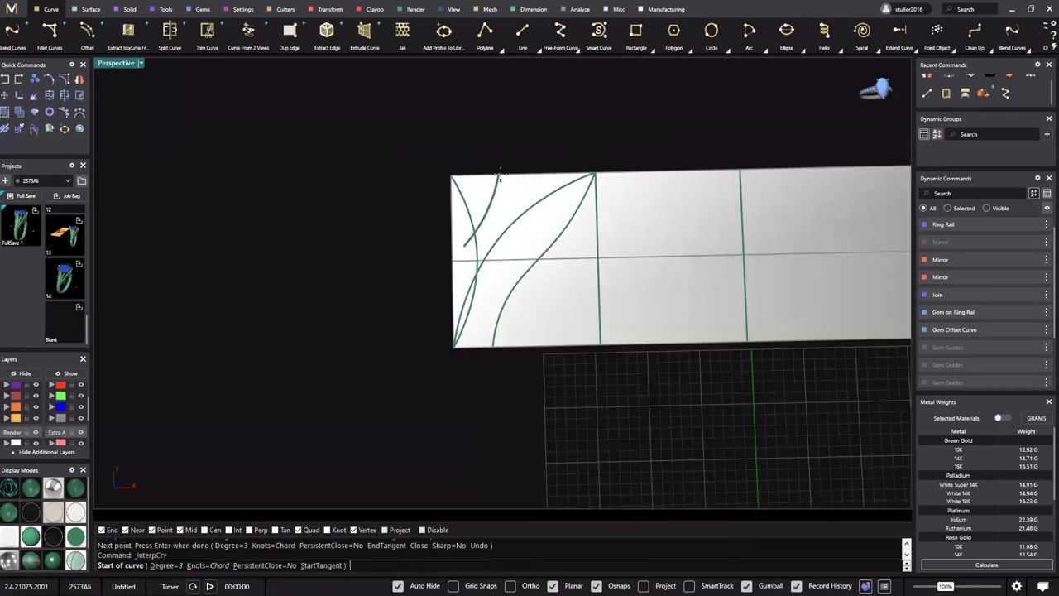
click(499, 175)
click(510, 235)
click(504, 264)
right_click(502, 262)
scroll(503, 249, down, 9)
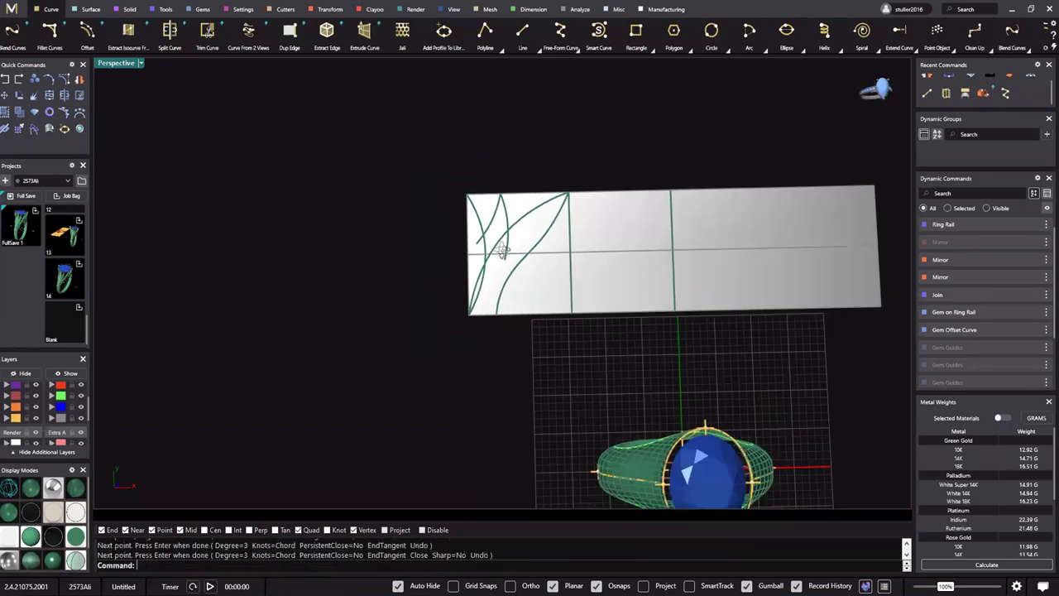
Edit the Smart Flow and assign the five curves in the rectangle's end section as its objects to flow
scroll(515, 282, up, 3)
mouse_move(517, 283)
right_down()
mouse_move(535, 286)
mouse_move(521, 252)
mouse_move(575, 272)
mouse_move(523, 277)
mouse_move(524, 231)
mouse_move(558, 260)
mouse_move(518, 270)
right_up()
scroll(513, 234, up, 10)
scroll(513, 253, down, 6)
scroll(525, 273, down, 6)
scroll(525, 231, up, 3)
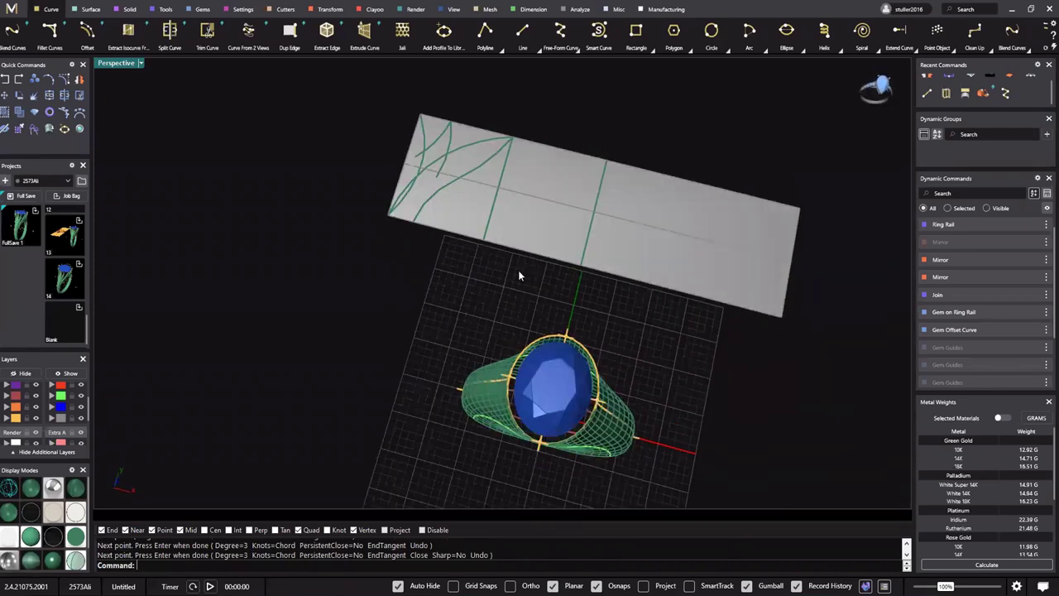
mouse_move(580, 291)
right_down()
mouse_move(602, 277)
mouse_move(580, 294)
right_up()
right_drag(526, 234, 604, 298)
scroll(604, 298, up, 3)
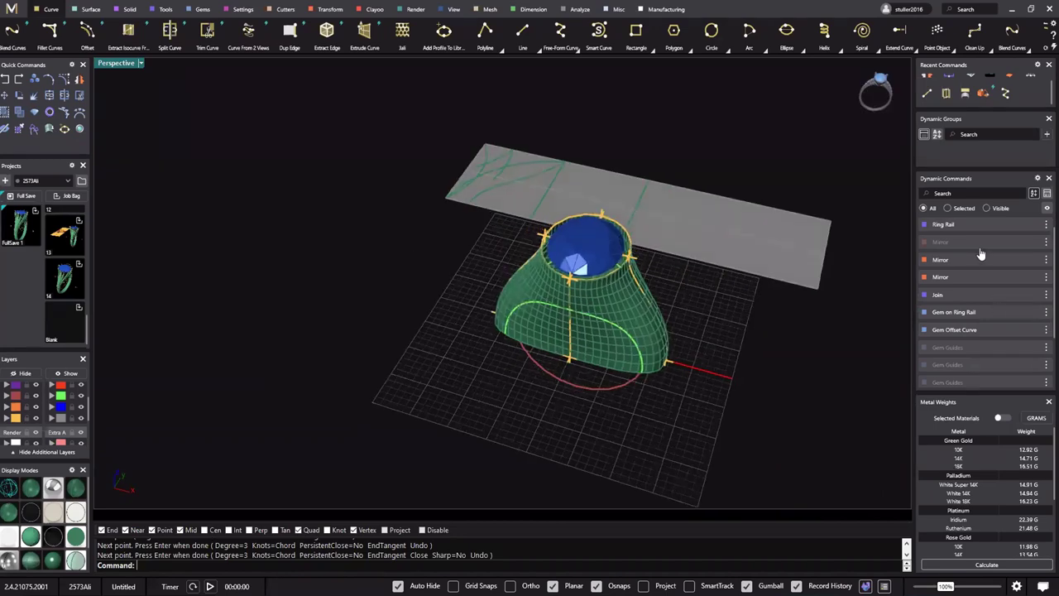
scroll(1029, 229, up, 1)
click(1027, 226)
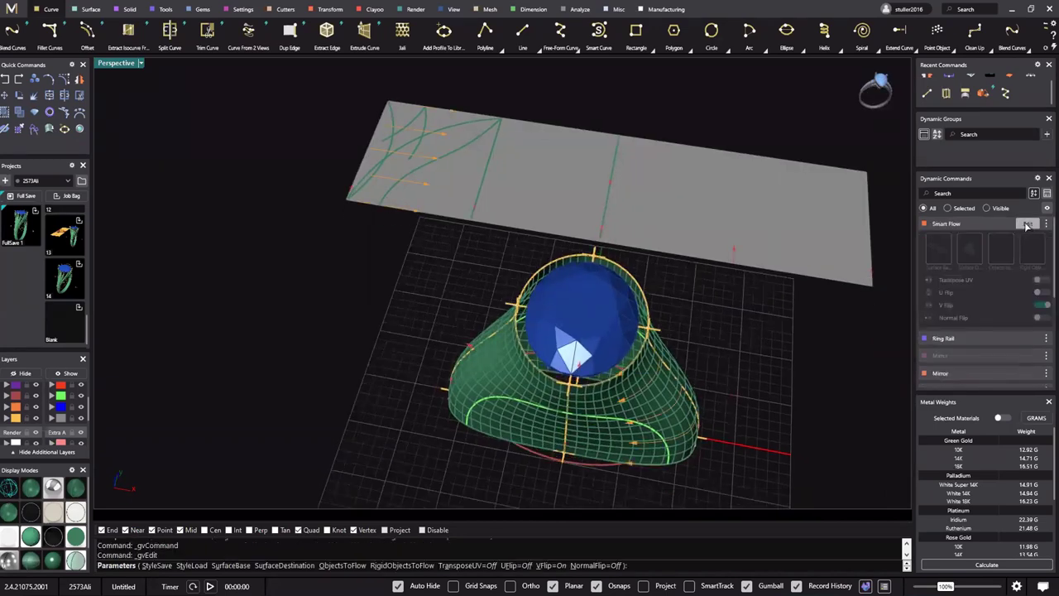
click(999, 249)
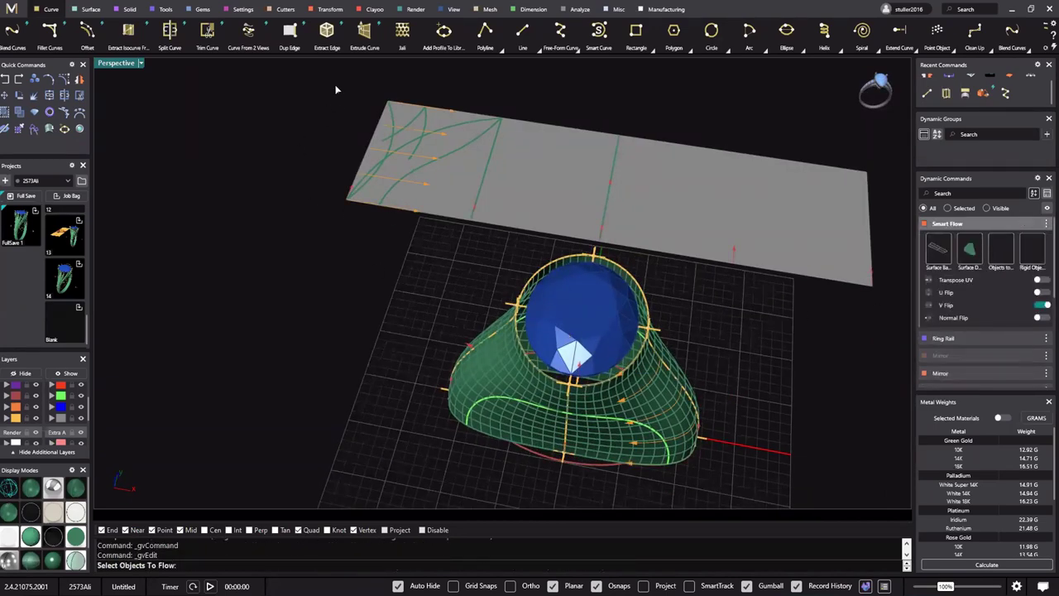
drag(499, 214, 508, 211)
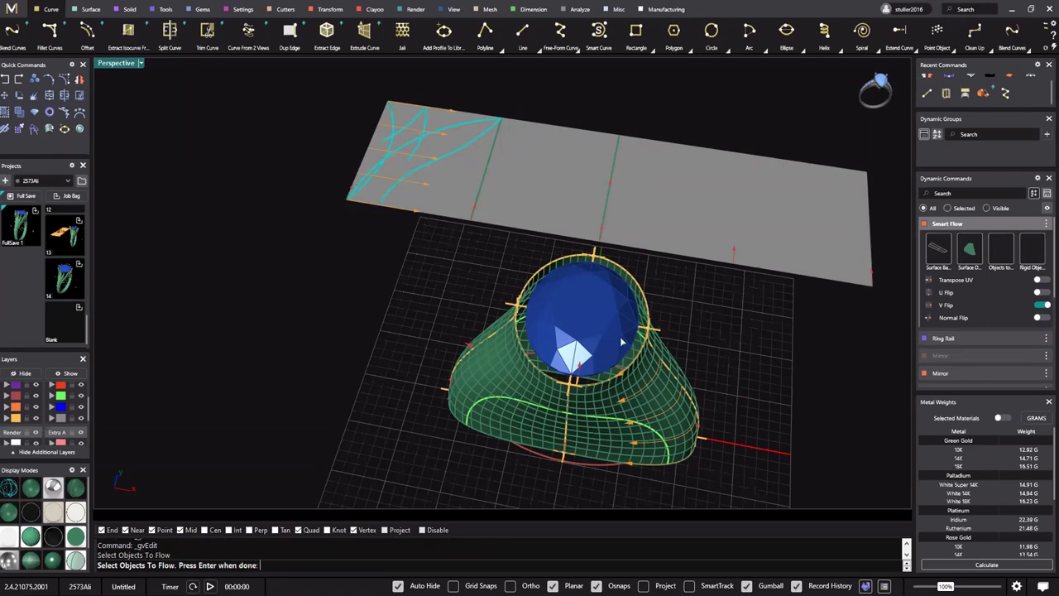
key(Return)
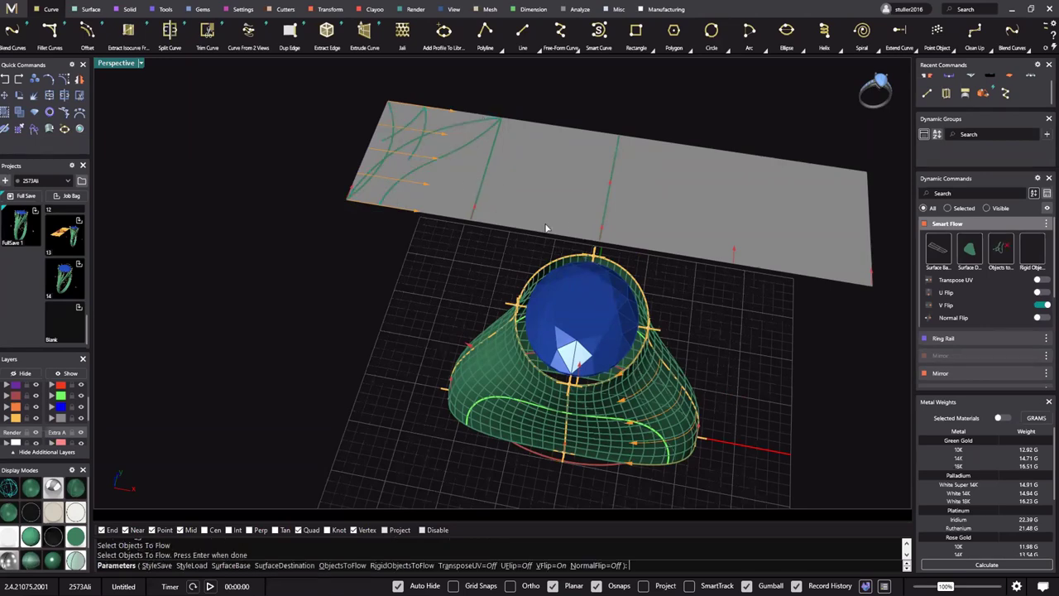
shift+right_drag(633, 438, 583, 294)
scroll(537, 251, up, 4)
scroll(591, 283, down, 4)
key(Return)
Change the five flowed curves on the ring surface to the layer "User 03"
mouse_move(597, 236)
right_down()
mouse_move(627, 211)
mouse_move(605, 251)
right_up()
scroll(601, 241, up, 4)
right_drag(538, 245, 535, 271)
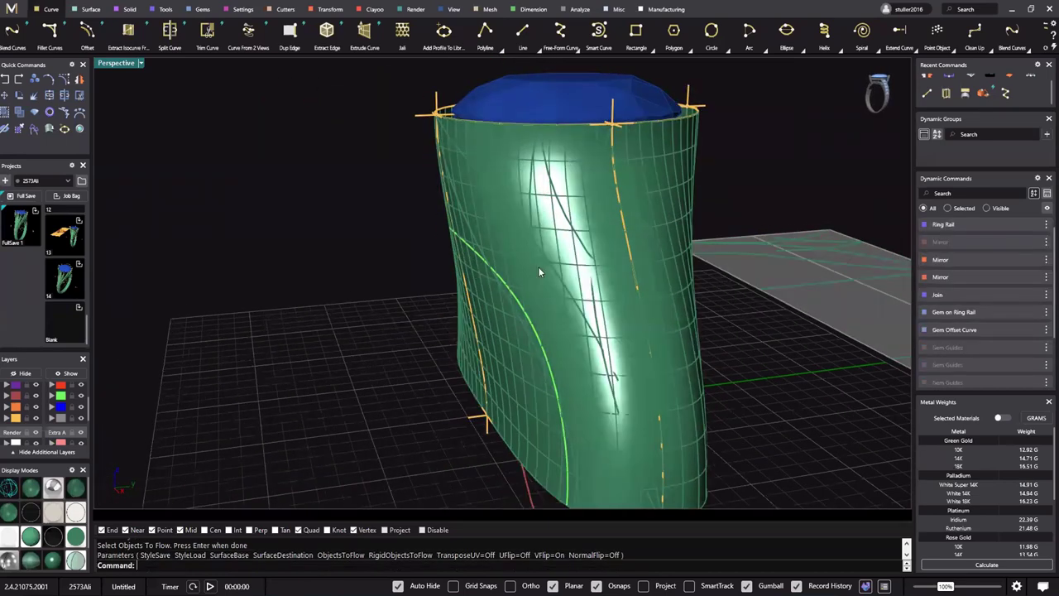
right_drag(563, 304, 528, 261)
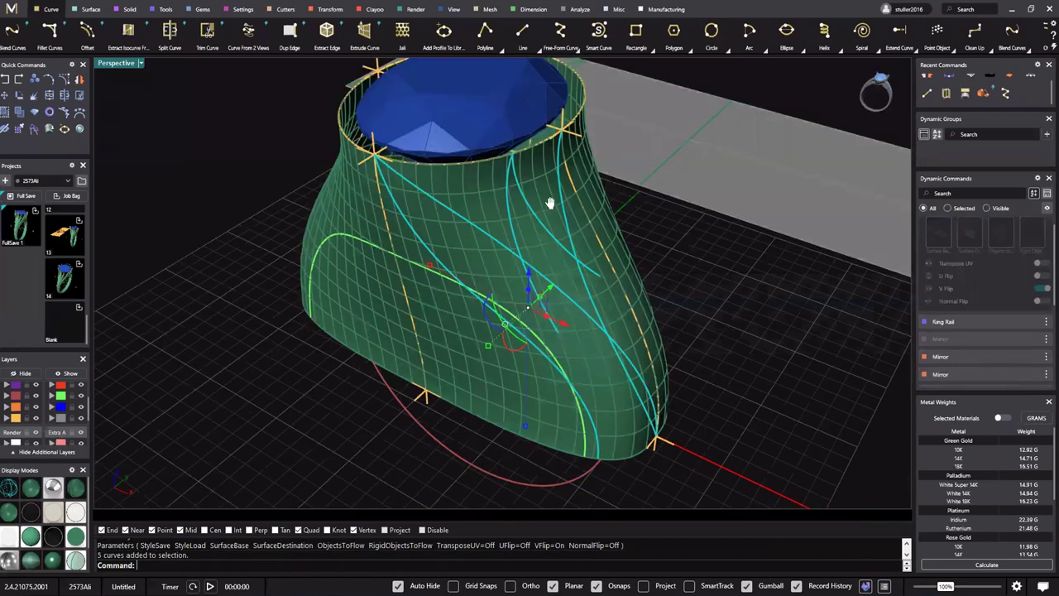
right_drag(550, 202, 623, 223)
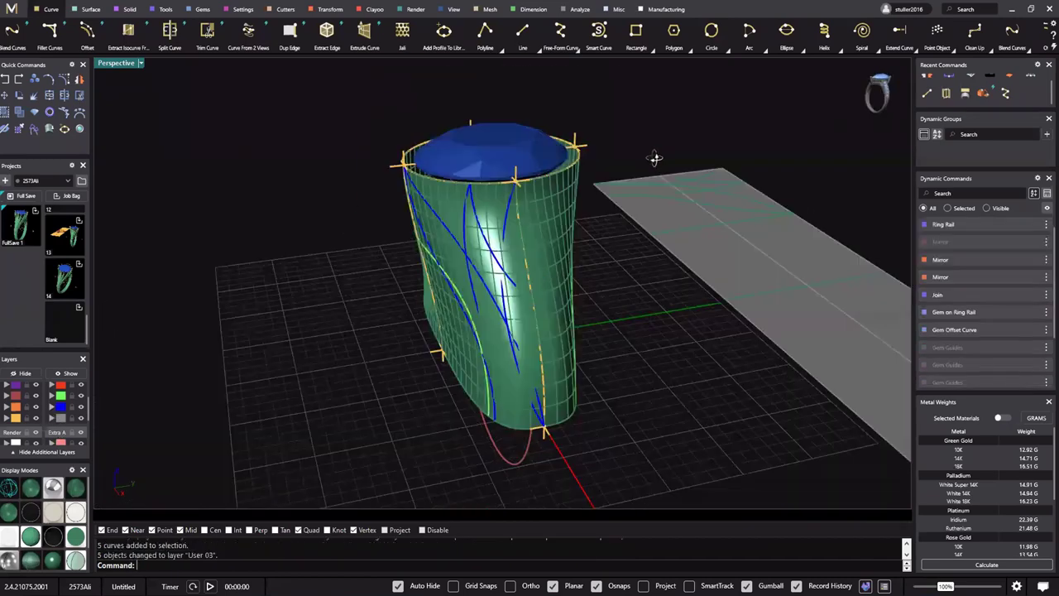
Examine the flowed curves around the ring, using the four-viewport layout to compare them with the flat drawing
right_drag(653, 161, 684, 288)
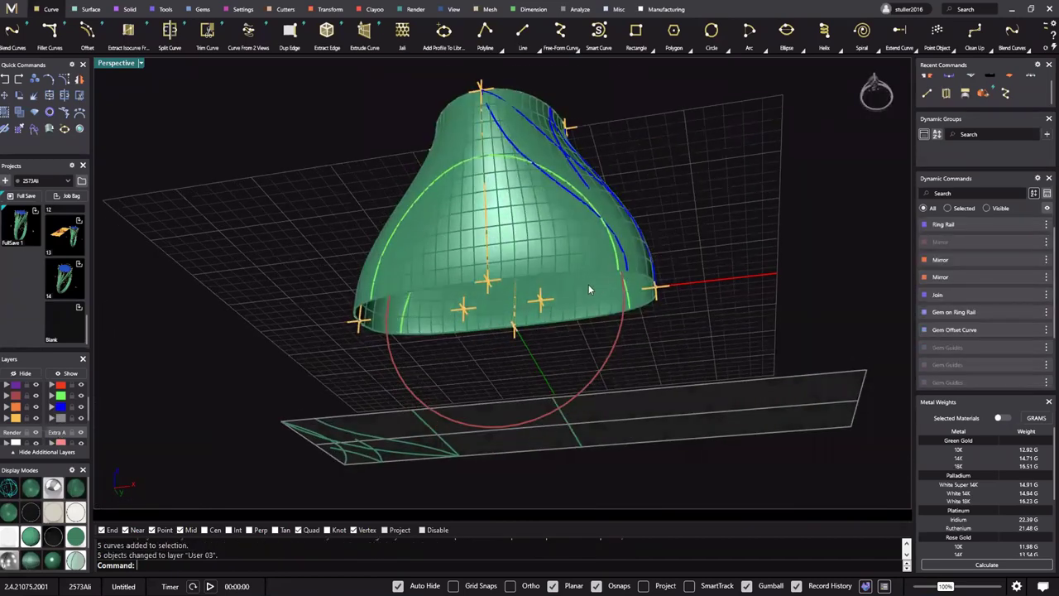
right_drag(588, 284, 637, 303)
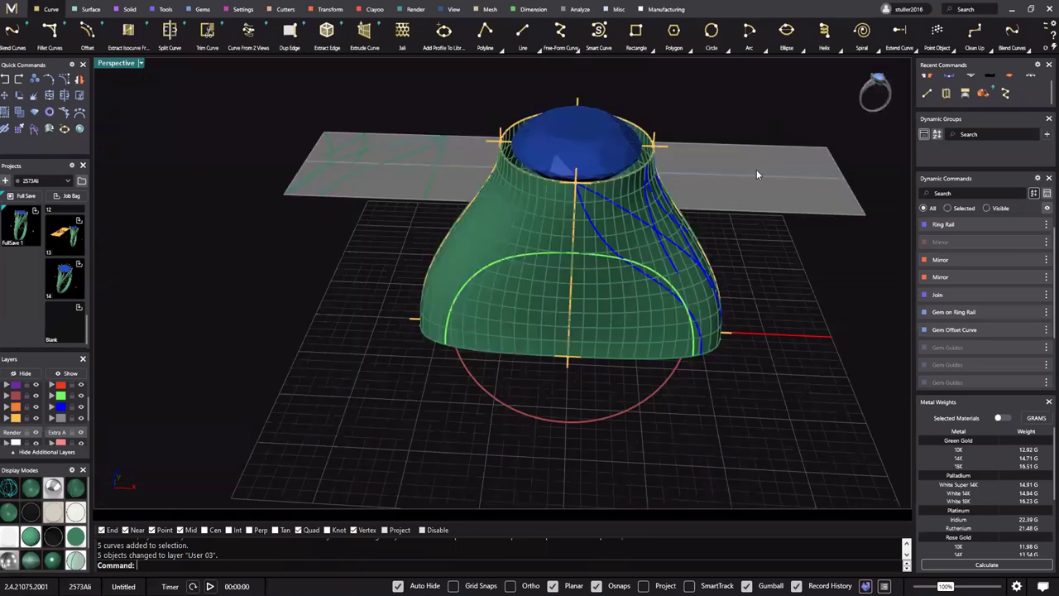
key(ctrl+m)
scroll(708, 163, up, 8)
right_drag(708, 163, 159, 177)
scroll(202, 122, up, 6)
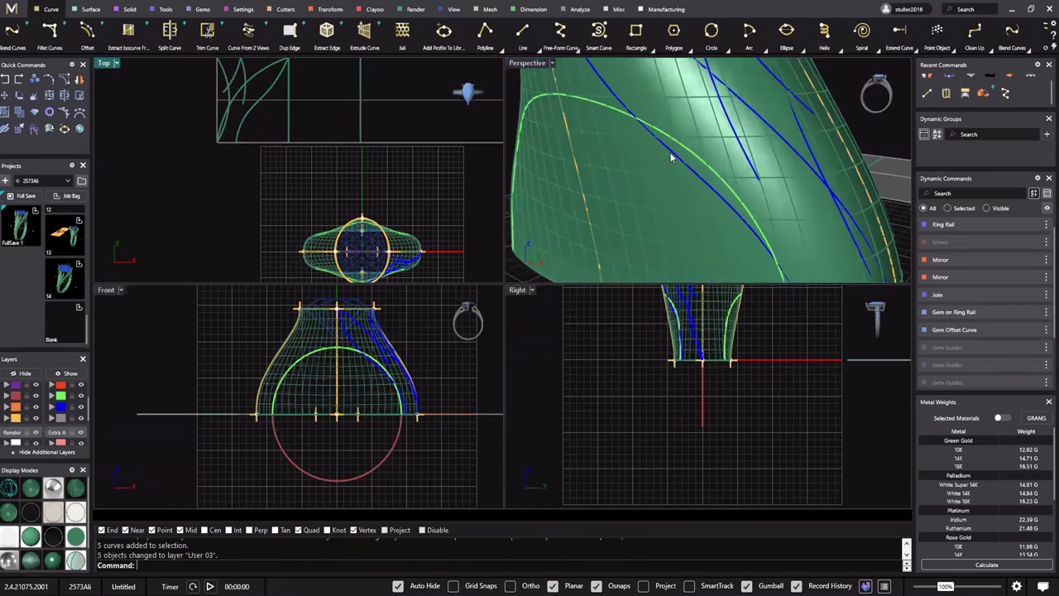
scroll(671, 158, down, 5)
scroll(289, 158, up, 2)
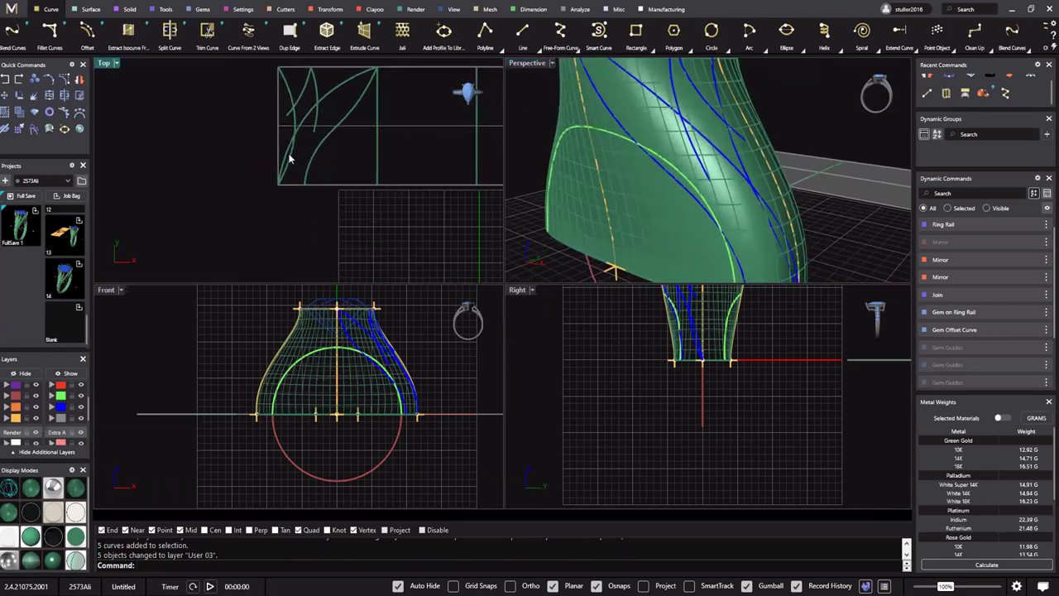
scroll(289, 157, up, 1)
click(293, 155)
scroll(352, 192, down, 4)
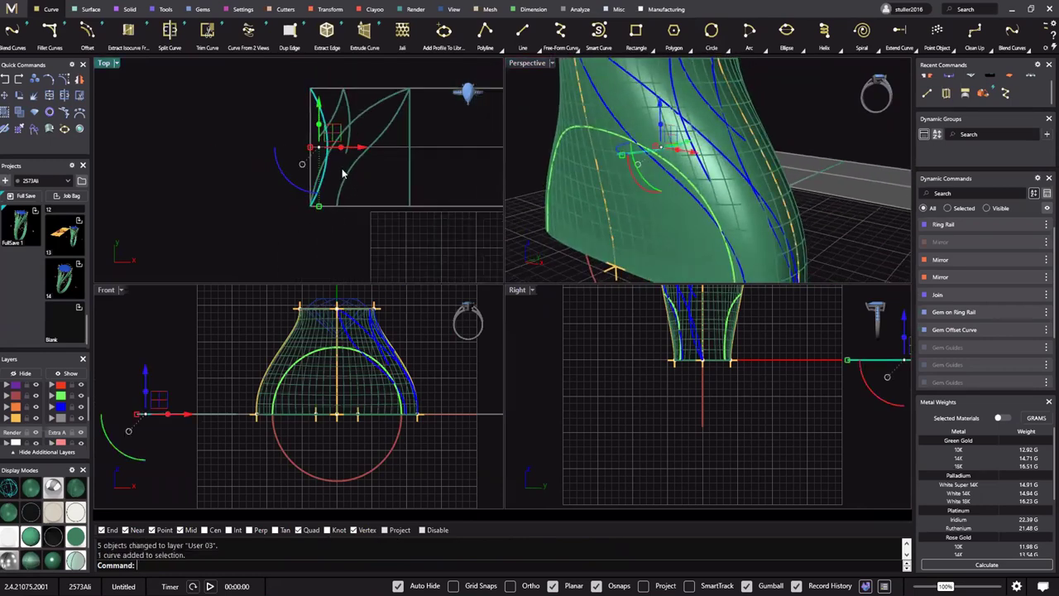
key(F10)
scroll(324, 176, up, 8)
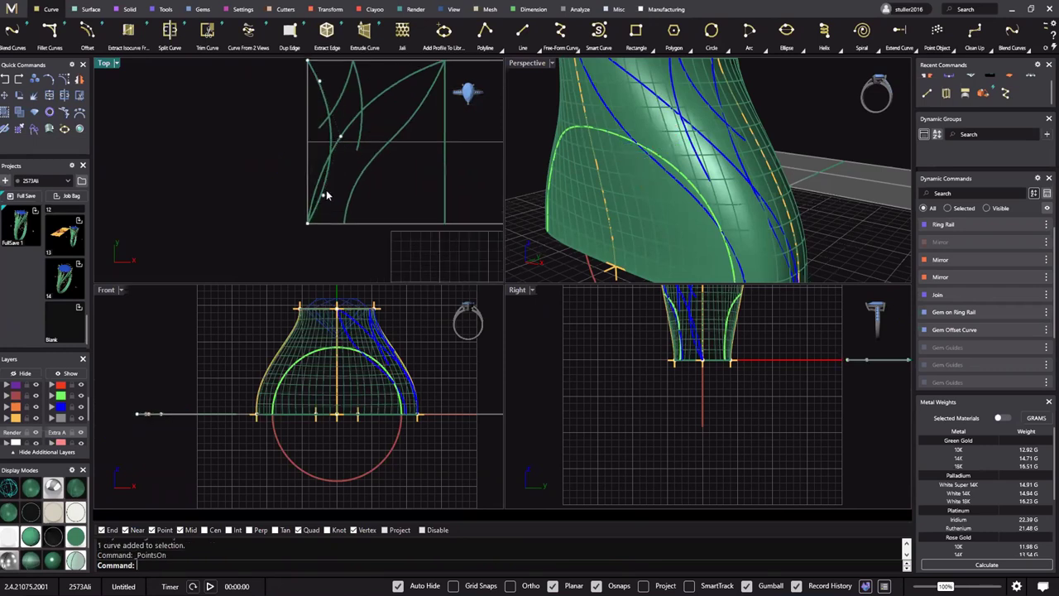
drag(283, 176, 366, 240)
key(Escape)
key(Escape)
Show the S-shaped curve's control points in the Top view and move its upper middle control point upward and toward the outer end
click(392, 185)
scroll(391, 187, down, 6)
right_drag(436, 183, 411, 179)
key(F10)
scroll(409, 171, up, 3)
click(428, 156)
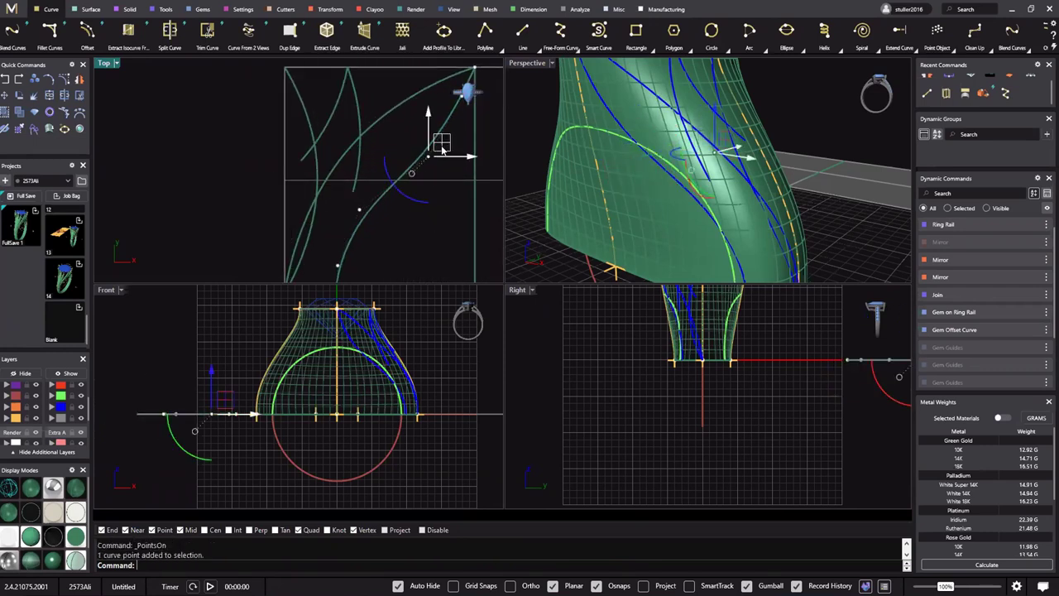
drag(447, 144, 428, 130)
scroll(419, 163, down, 3)
mouse_move(439, 166)
right_down()
mouse_move(437, 182)
mouse_move(426, 179)
right_up()
scroll(611, 168, down, 3)
scroll(420, 136, up, 3)
right_drag(420, 137, 414, 168)
key(Escape)
key(Escape)
Show the long bowed curve's control points and adjust the lower ones to reshape the bend near the outer corner
click(409, 160)
scroll(422, 175, down, 3)
key(F10)
drag(331, 152, 399, 259)
drag(381, 207, 380, 199)
right_drag(384, 264, 415, 239)
scroll(415, 240, up, 3)
click(381, 203)
drag(396, 189, 398, 202)
mouse_move(687, 205)
right_down()
mouse_move(728, 213)
mouse_move(697, 201)
mouse_move(697, 218)
mouse_move(683, 203)
right_up()
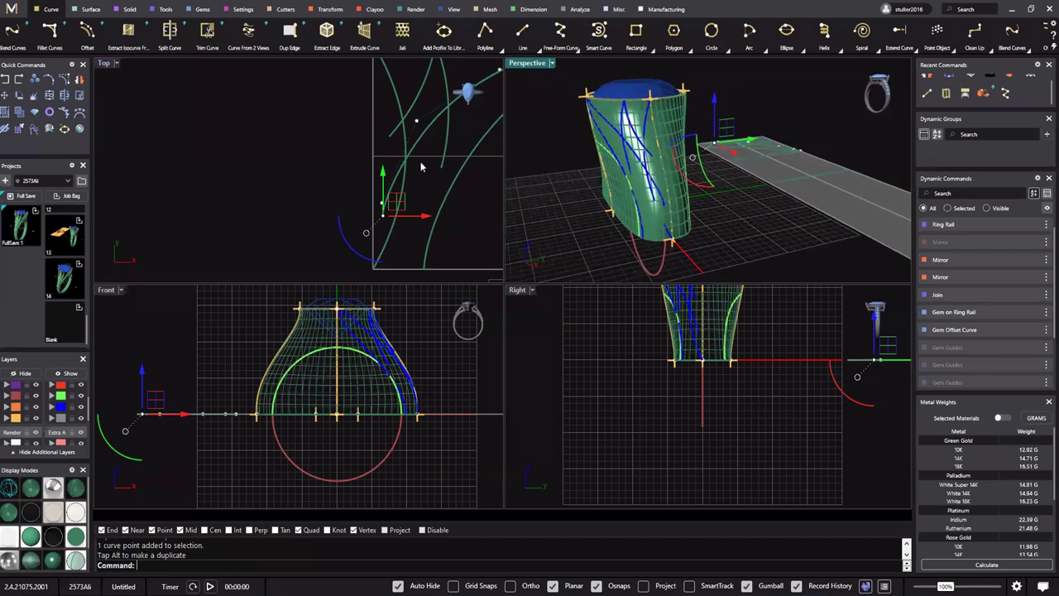
right_drag(418, 166, 433, 198)
scroll(432, 199, up, 3)
drag(416, 213, 415, 215)
Move the long bowed curve's middle control point slightly down and inward, and hide its control points
right_drag(439, 142, 435, 196)
click(467, 182)
click(421, 177)
drag(437, 167, 442, 188)
scroll(416, 195, down, 3)
right_drag(414, 196, 382, 209)
scroll(384, 207, down, 3)
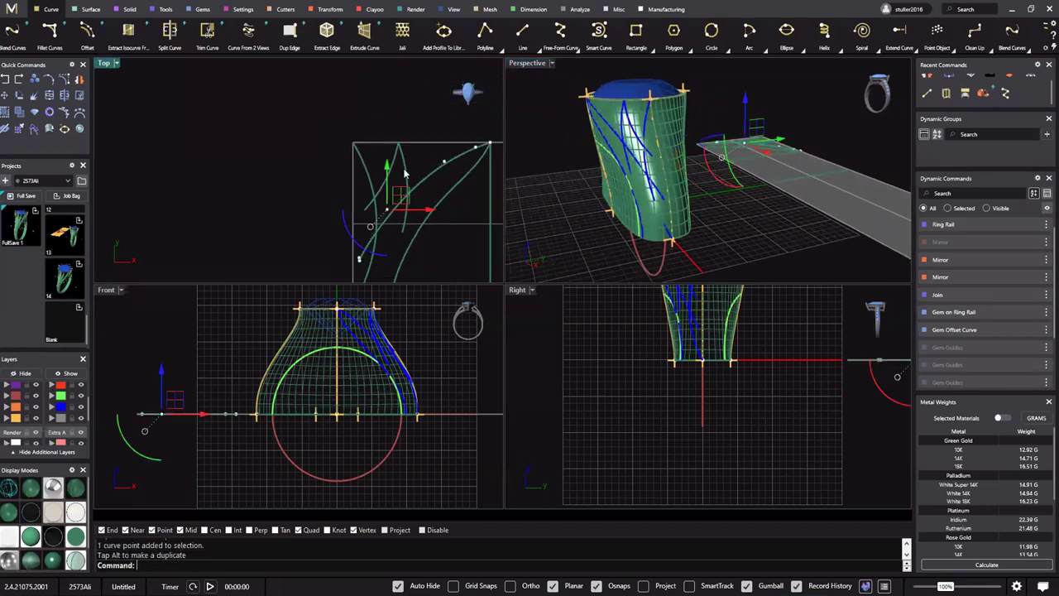
scroll(403, 170, up, 6)
key(Escape)
key(Escape)
Show the control points of the short arc starting mid-way along the rectangle's top edge and move its two upper inner points to the right
click(408, 162)
click(430, 170)
scroll(445, 144, down, 6)
right_drag(446, 143, 374, 134)
key(F10)
scroll(372, 129, up, 6)
right_drag(388, 199, 381, 168)
click(395, 166)
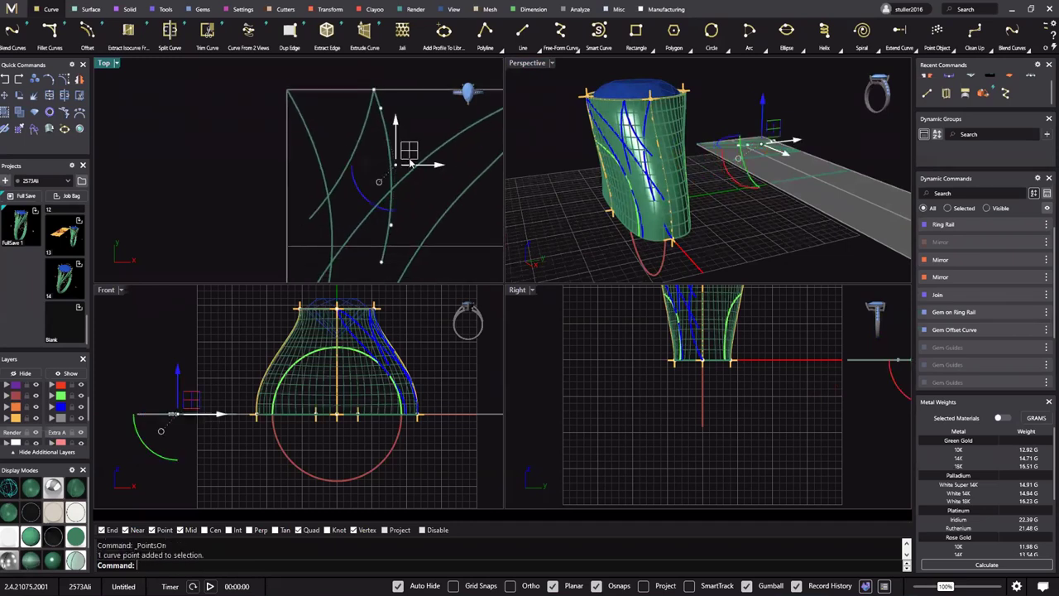
drag(408, 152, 424, 148)
click(381, 109)
drag(394, 96, 407, 92)
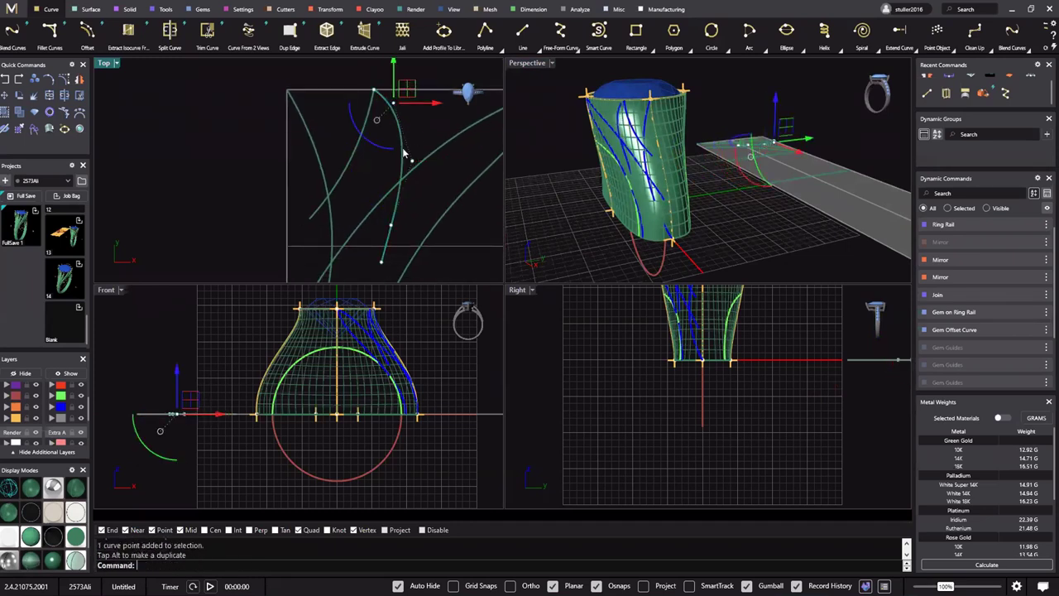
Adjust the short arc's inner control points again to give it a slightly fuller bulge to the right, and hide them
right_drag(356, 164, 373, 142)
drag(384, 130, 431, 169)
scroll(431, 168, down, 3)
right_drag(432, 166, 430, 152)
scroll(403, 127, up, 3)
drag(398, 147, 447, 111)
right_drag(445, 110, 434, 162)
drag(433, 163, 419, 105)
right_drag(387, 166, 415, 155)
Show the control points of the short left-leaning curve, shift its inner points to flatten the bend, and hide the points
drag(383, 135, 381, 130)
right_drag(401, 176, 425, 182)
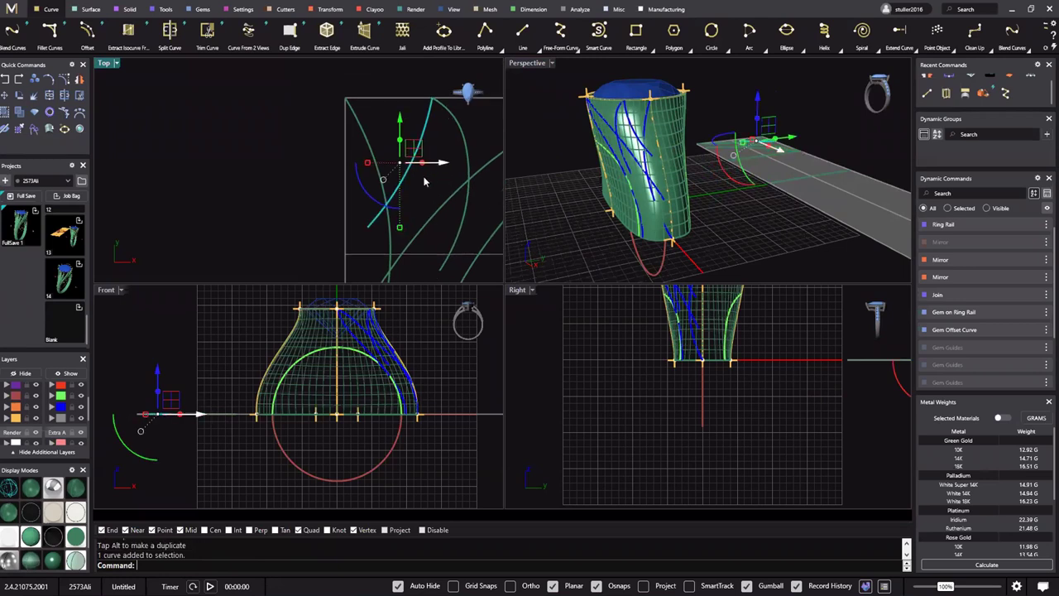
key(F10)
scroll(391, 162, up, 3)
drag(397, 273, 397, 274)
shift+drag(384, 100, 391, 202)
right_drag(417, 124, 402, 177)
drag(402, 145, 438, 178)
drag(440, 152, 422, 158)
scroll(676, 174, down, 4)
mouse_move(676, 174)
right_down()
mouse_move(733, 152)
mouse_move(690, 161)
right_up()
scroll(690, 161, up, 12)
scroll(386, 199, down, 6)
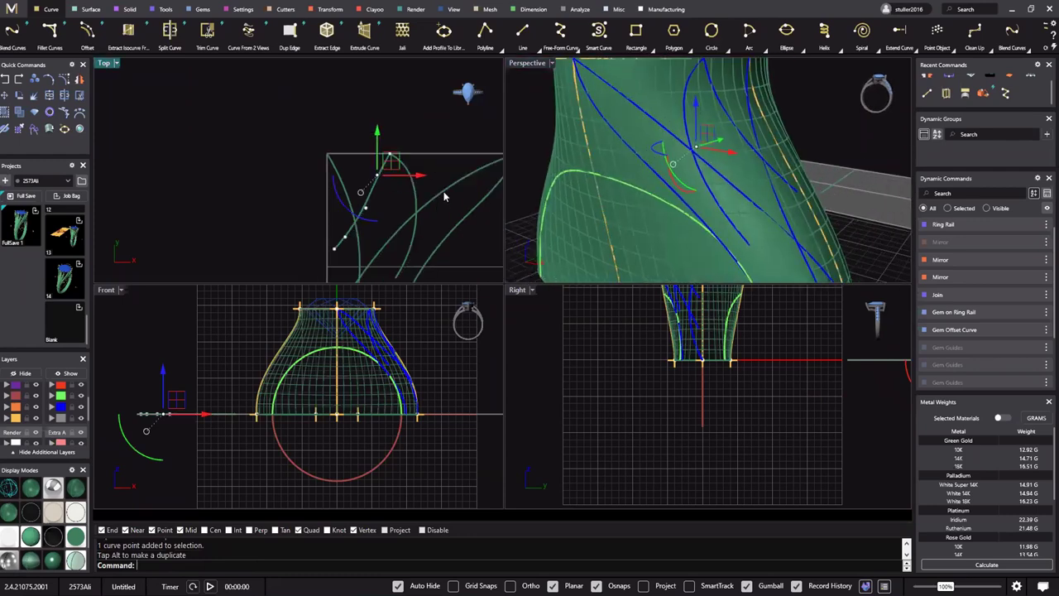
key(Escape)
key(Escape)
Select the S-shaped curve and compare the flat drawing with the flowed curves on the ring
click(452, 184)
right_drag(444, 191, 403, 194)
scroll(458, 182, down, 3)
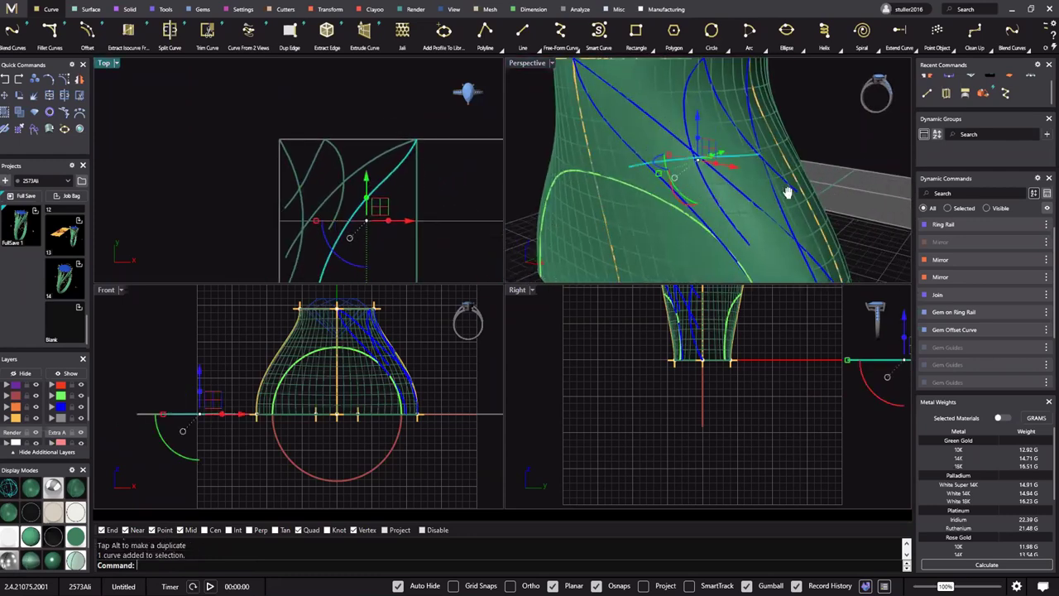
right_drag(788, 192, 629, 206)
scroll(629, 206, down, 2)
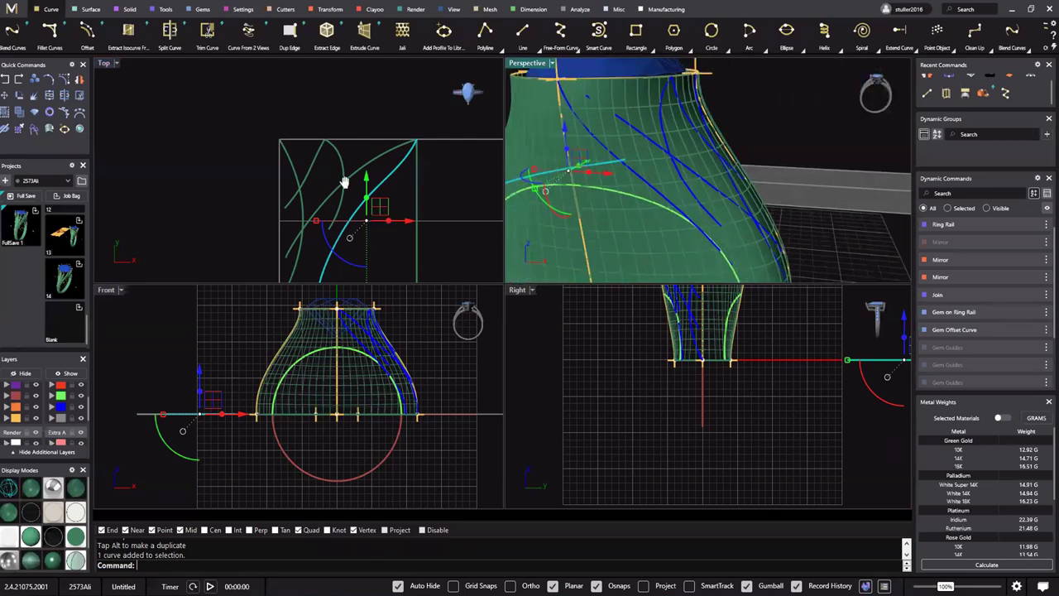
right_drag(344, 183, 279, 156)
scroll(279, 156, down, 6)
scroll(986, 255, up, 1)
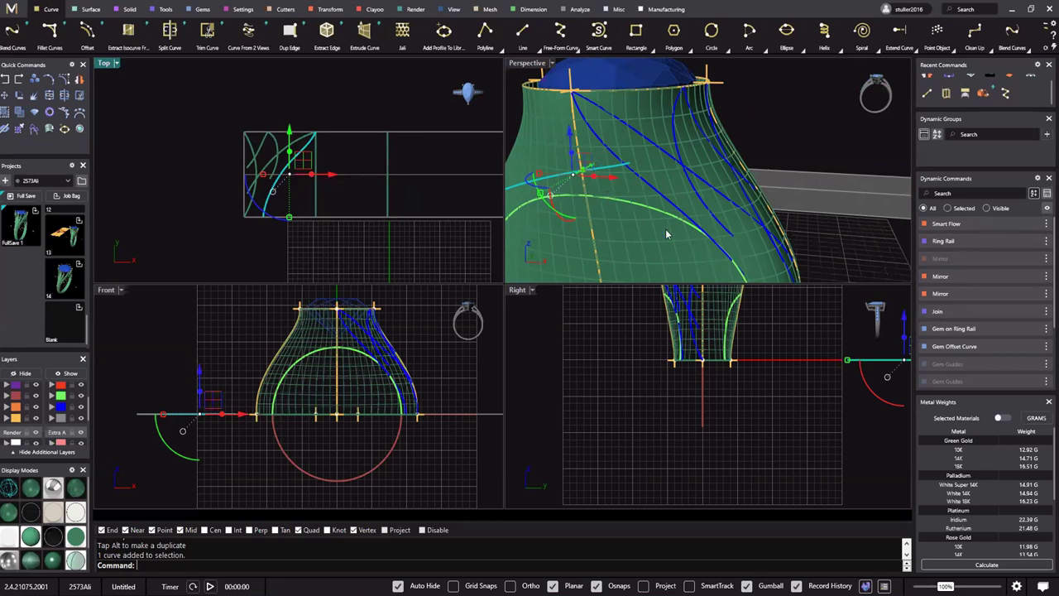
scroll(313, 165, up, 3)
right_drag(313, 166, 244, 120)
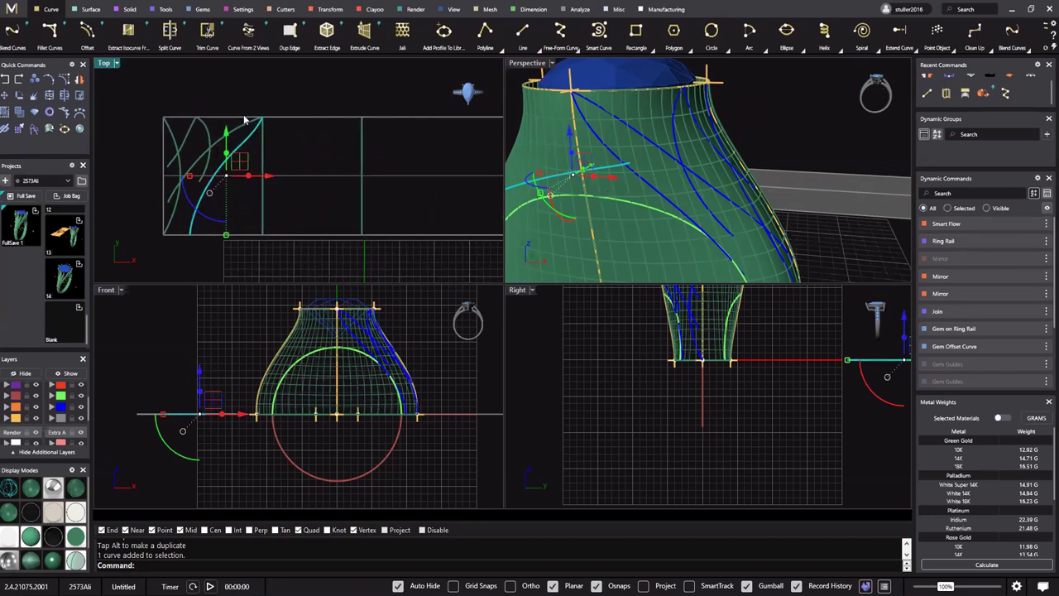
right_drag(288, 151, 295, 137)
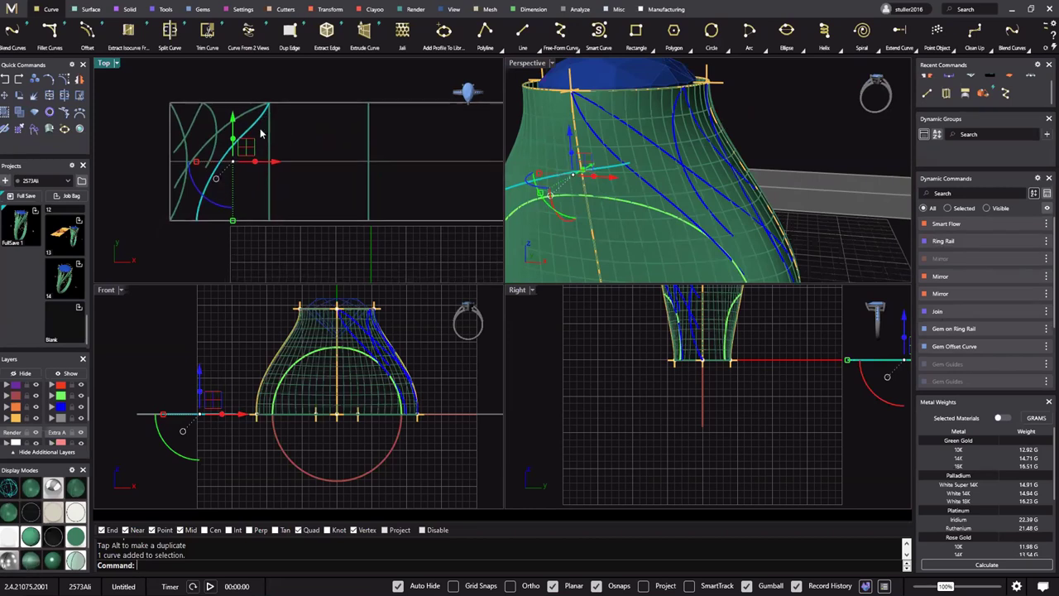
Show the S-shaped curve's control points and move its upper inner point down and its middle point to the right
key(F10)
scroll(262, 129, up, 3)
click(263, 113)
scroll(267, 123, up, 6)
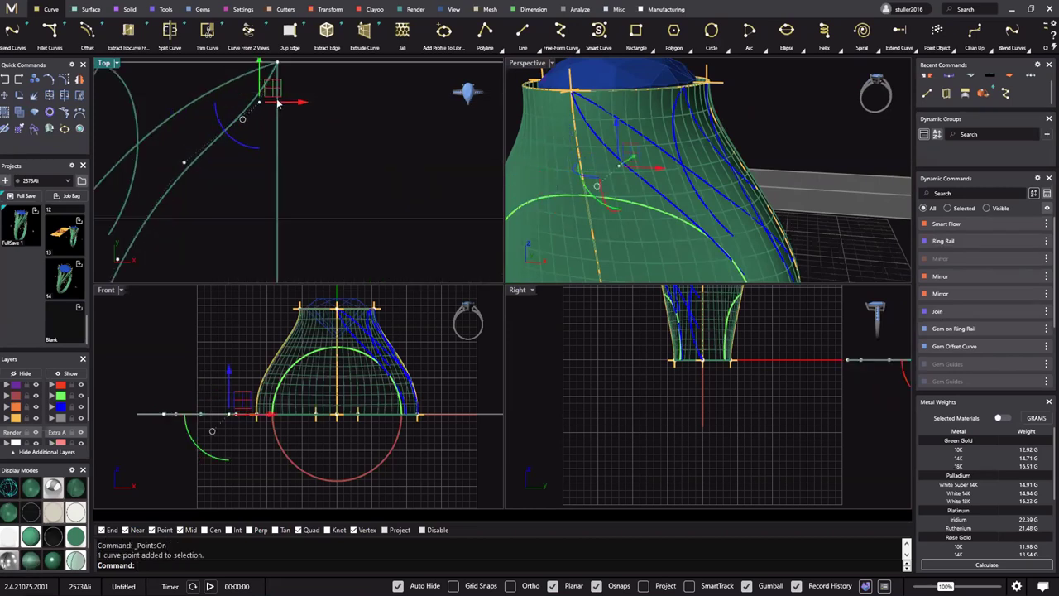
drag(259, 74, 259, 91)
right_drag(312, 163, 396, 169)
click(267, 166)
drag(282, 151, 307, 154)
click(336, 135)
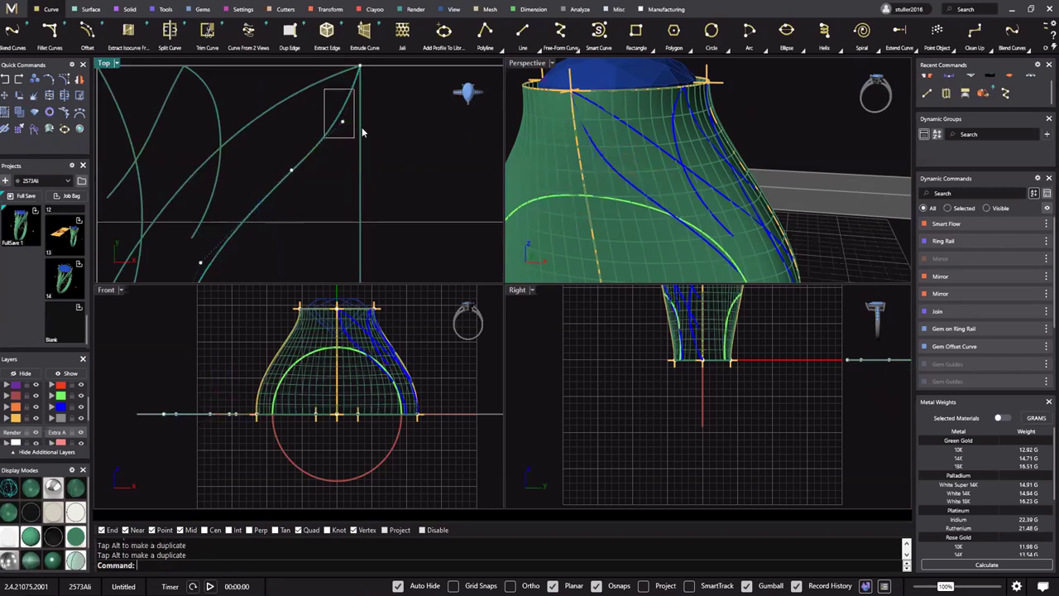
drag(361, 132, 357, 134)
drag(306, 183, 283, 164)
drag(304, 155, 317, 159)
Hide the S-shaped curve's control points and examine the flowed curves from several sides of the ring
scroll(251, 184, down, 2)
right_drag(615, 190, 671, 156)
scroll(669, 158, down, 5)
shift+right_drag(606, 220, 678, 149)
scroll(632, 155, up, 4)
key(Escape)
key(Escape)
scroll(633, 155, down, 4)
scroll(627, 172, up, 5)
scroll(633, 173, down, 6)
scroll(678, 150, up, 4)
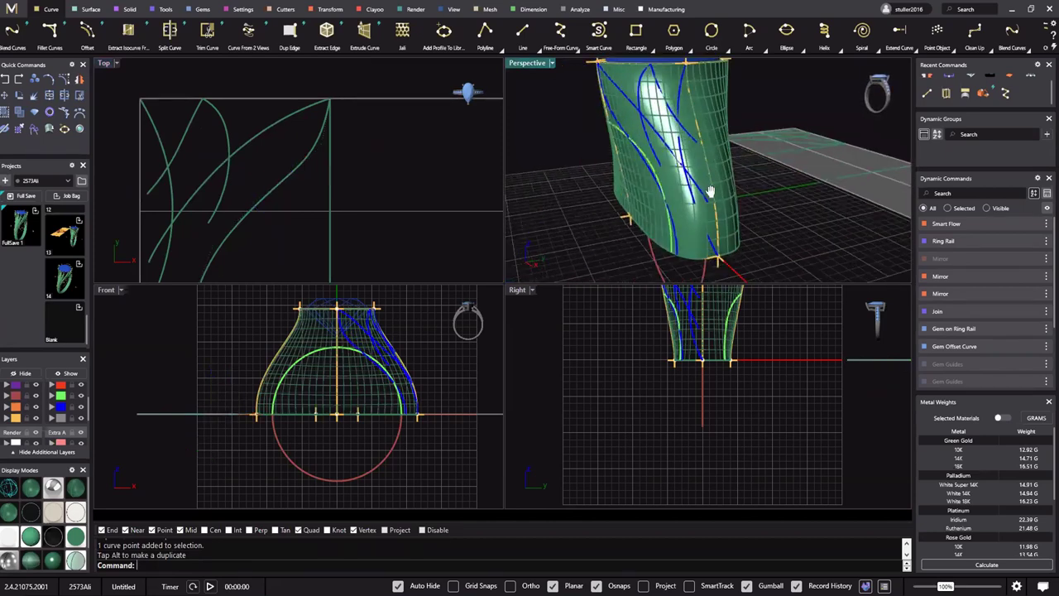
scroll(731, 216, down, 4)
right_drag(709, 194, 730, 155)
scroll(747, 163, up, 5)
scroll(735, 154, down, 6)
scroll(716, 172, up, 4)
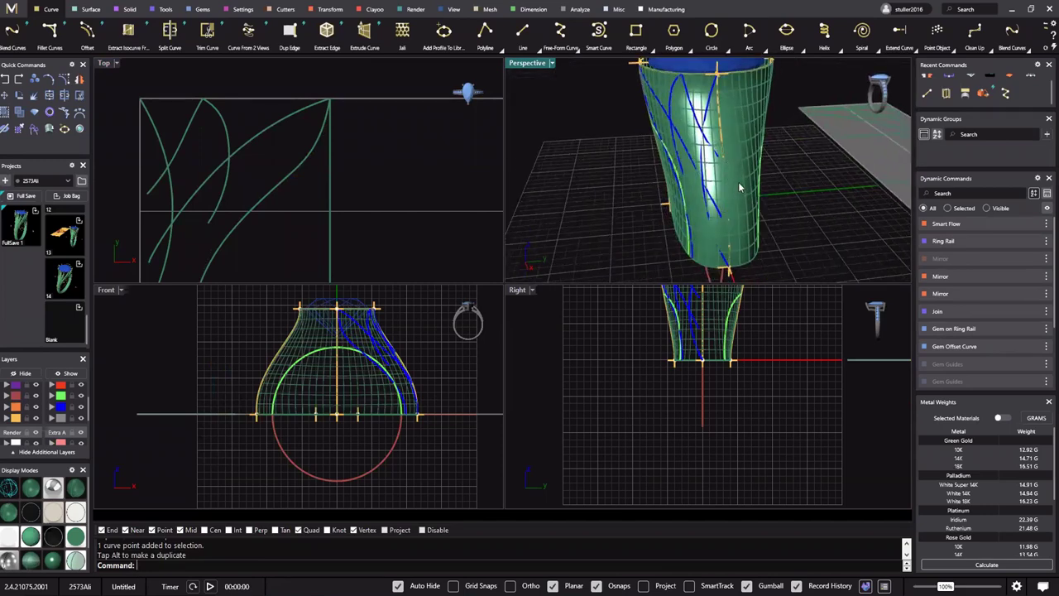
right_drag(757, 204, 745, 236)
scroll(759, 205, down, 4)
scroll(298, 186, down, 9)
right_drag(304, 212, 313, 176)
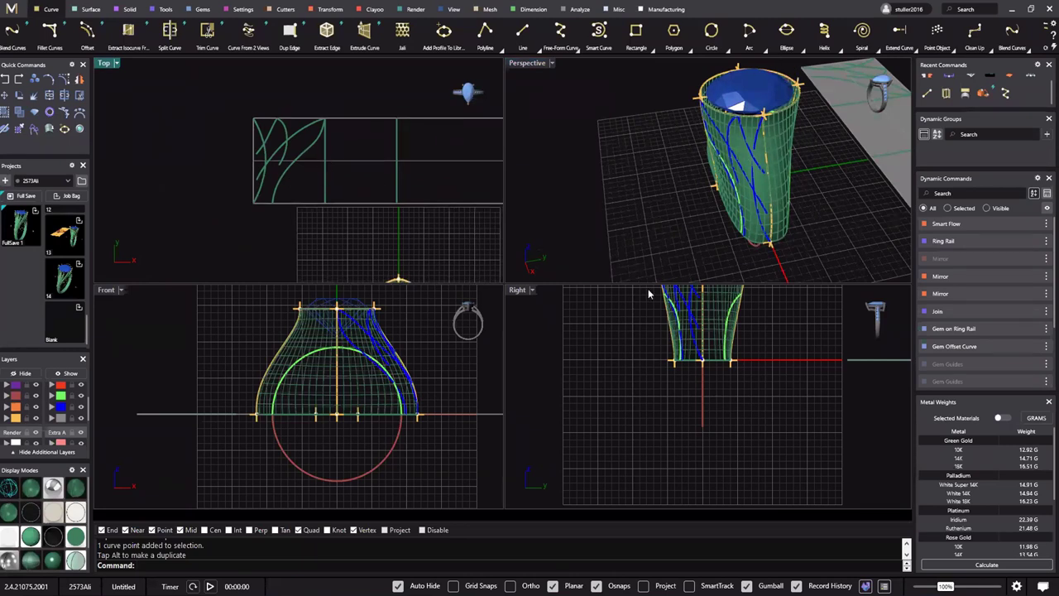
Show the S-shaped curve's control points again and move its middle and upper inner points to the left to soften the bend
scroll(300, 156, up, 4)
click(356, 153)
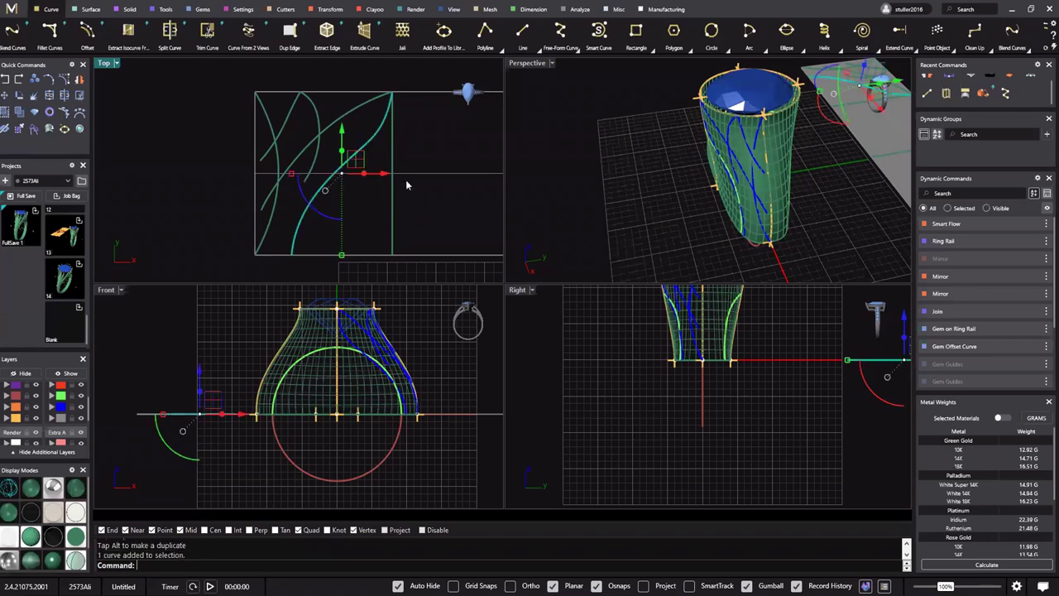
right_drag(697, 233, 769, 198)
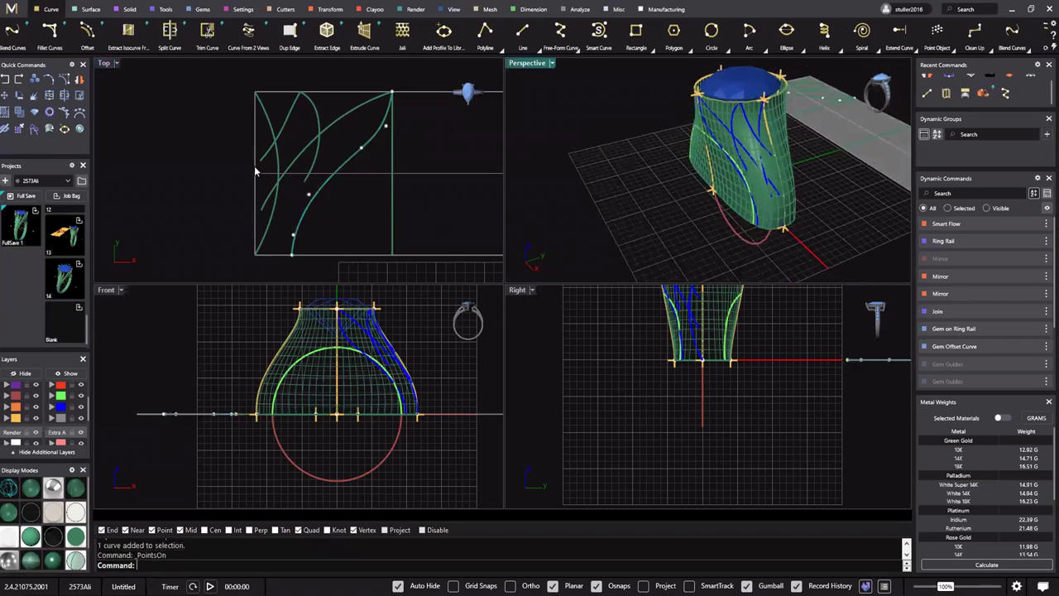
scroll(360, 137, up, 3)
click(396, 139)
drag(409, 125, 400, 127)
click(430, 110)
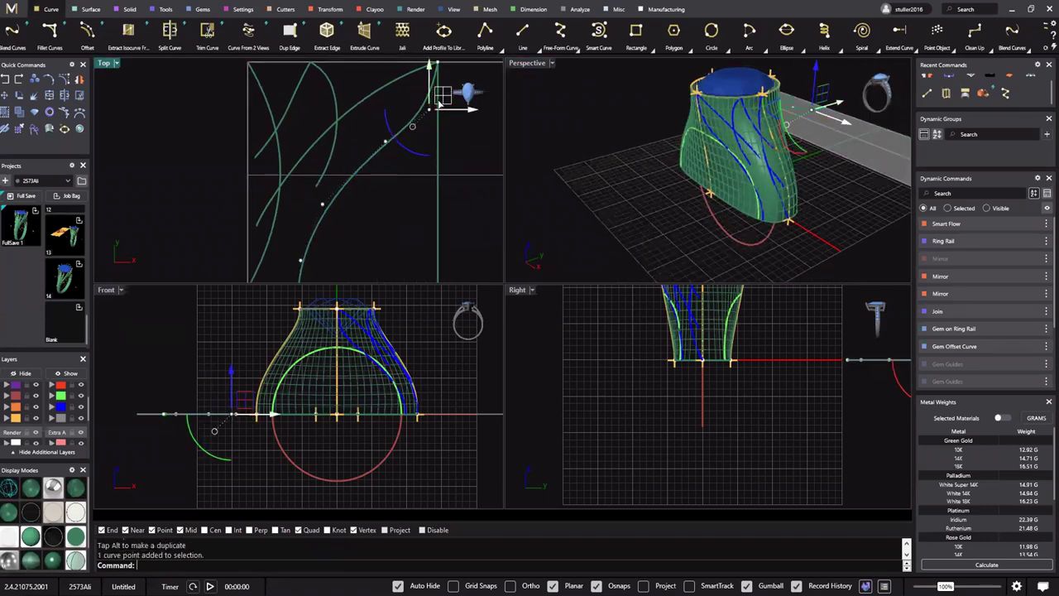
drag(443, 95, 426, 97)
drag(360, 116, 399, 154)
drag(400, 127, 393, 126)
Examine how the softened S-shaped curve flows over the ring and compare it with the flat drawing
right_drag(728, 213, 768, 197)
scroll(770, 196, up, 4)
shift+right_drag(844, 131, 696, 211)
right_drag(754, 145, 653, 187)
scroll(385, 201, down, 6)
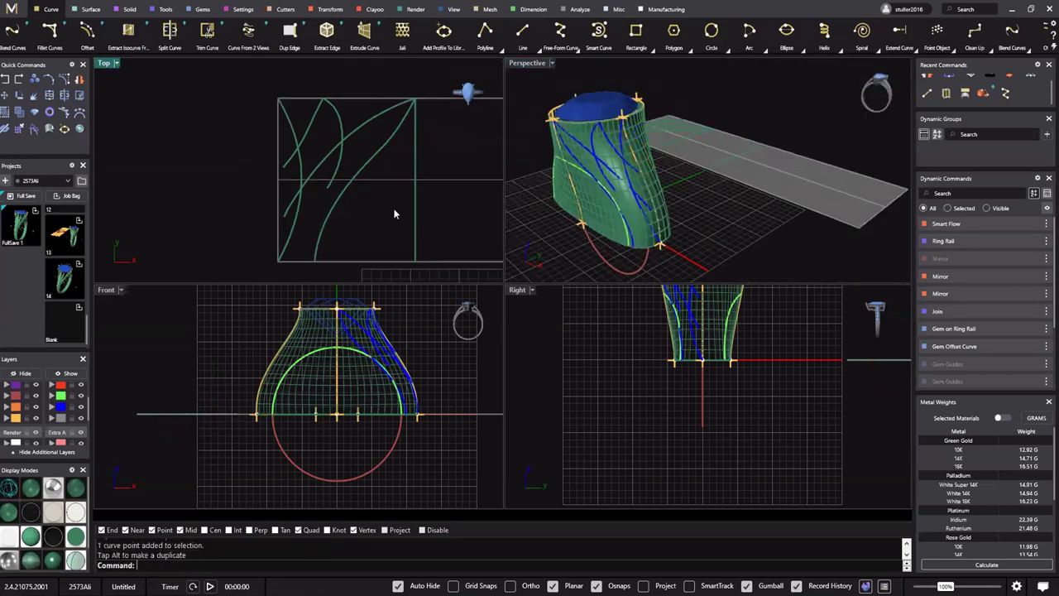
mouse_move(657, 169)
right_down()
mouse_move(625, 168)
mouse_move(672, 157)
right_up()
right_drag(370, 160, 372, 138)
scroll(374, 131, up, 6)
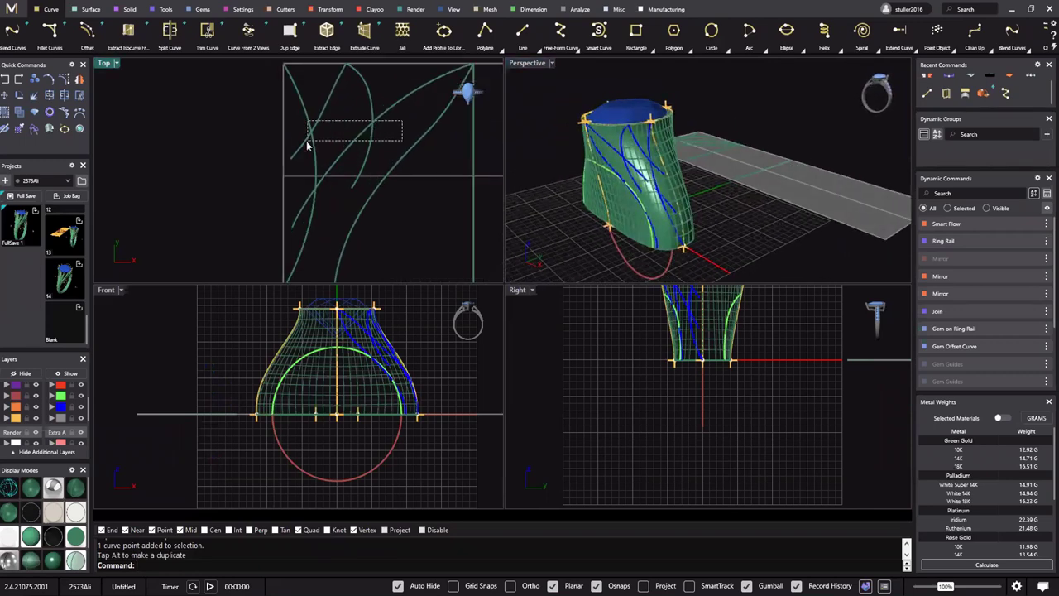
drag(307, 142, 307, 144)
right_drag(403, 163, 393, 165)
key(Escape)
scroll(662, 192, down, 3)
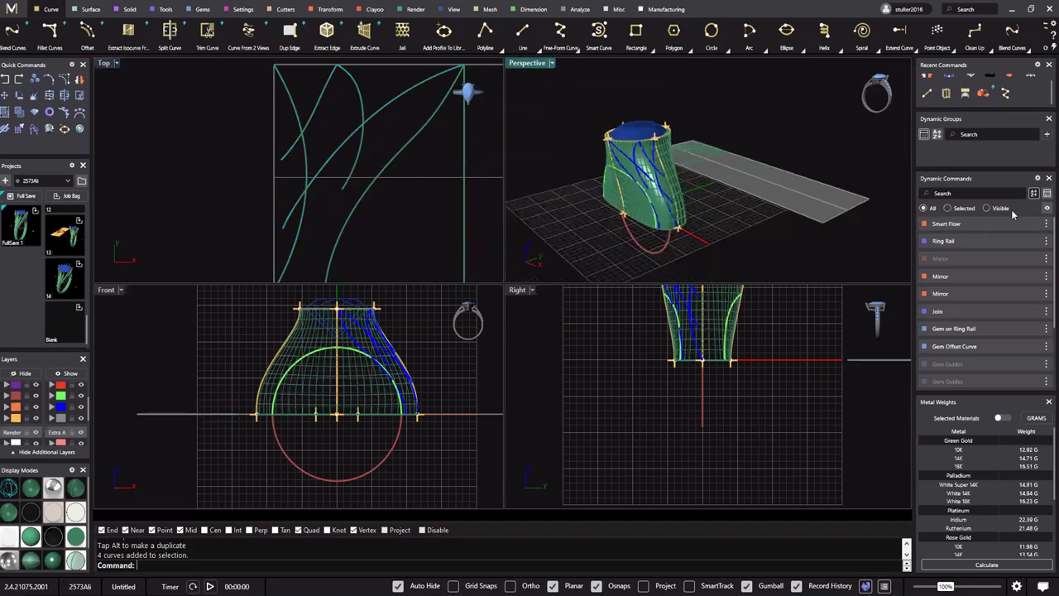
Edit the Smart Flow command, clear its objects to flow, and accept the change
click(1028, 224)
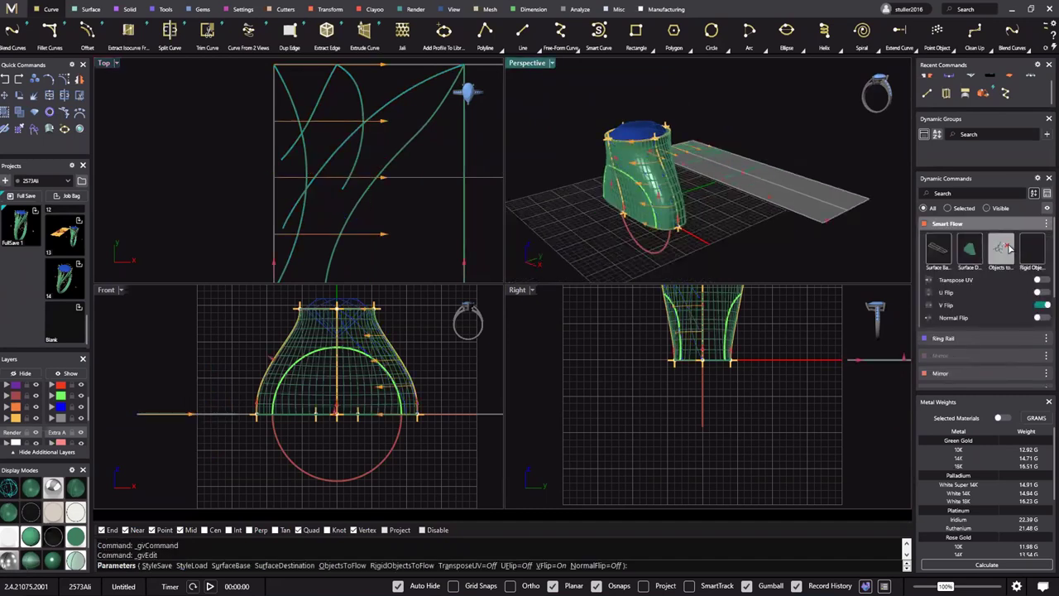
click(1008, 245)
shift+right_drag(549, 188, 562, 187)
scroll(685, 176, up, 2)
right_click(672, 166)
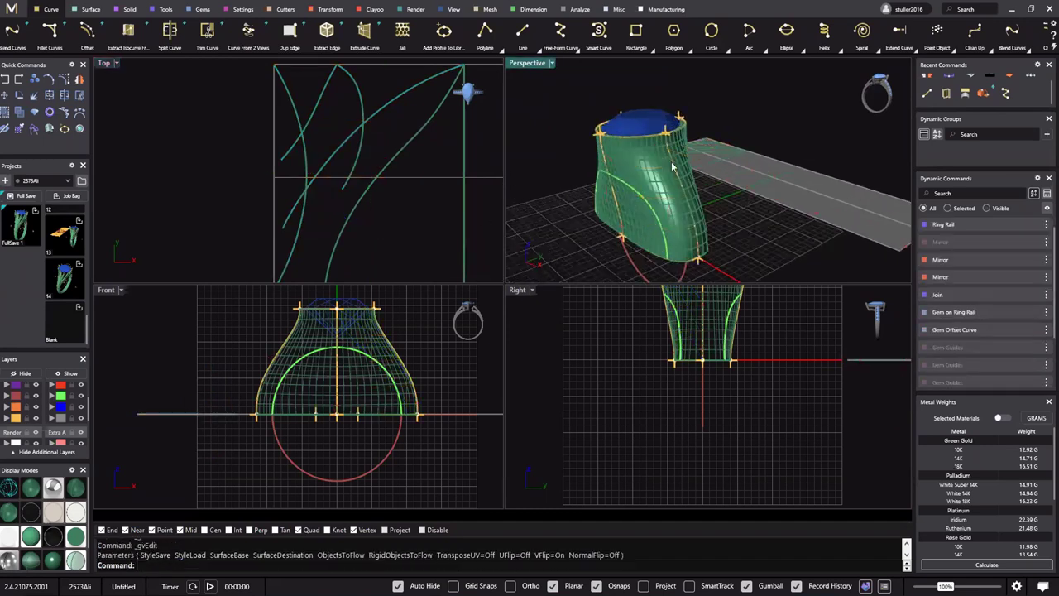
Trim the four crossing curves at their intersections into a zigzag upper outline, and delete the leftover lower-left segment
scroll(671, 166, up, 1)
drag(402, 122, 330, 140)
right_drag(366, 144, 377, 143)
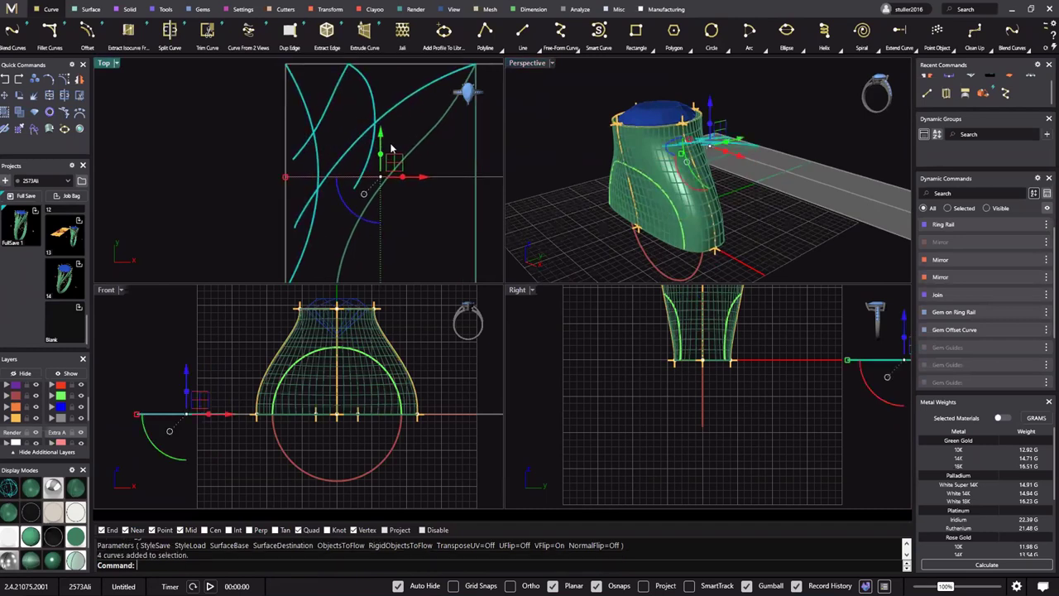
text(T)
key(Return)
click(320, 150)
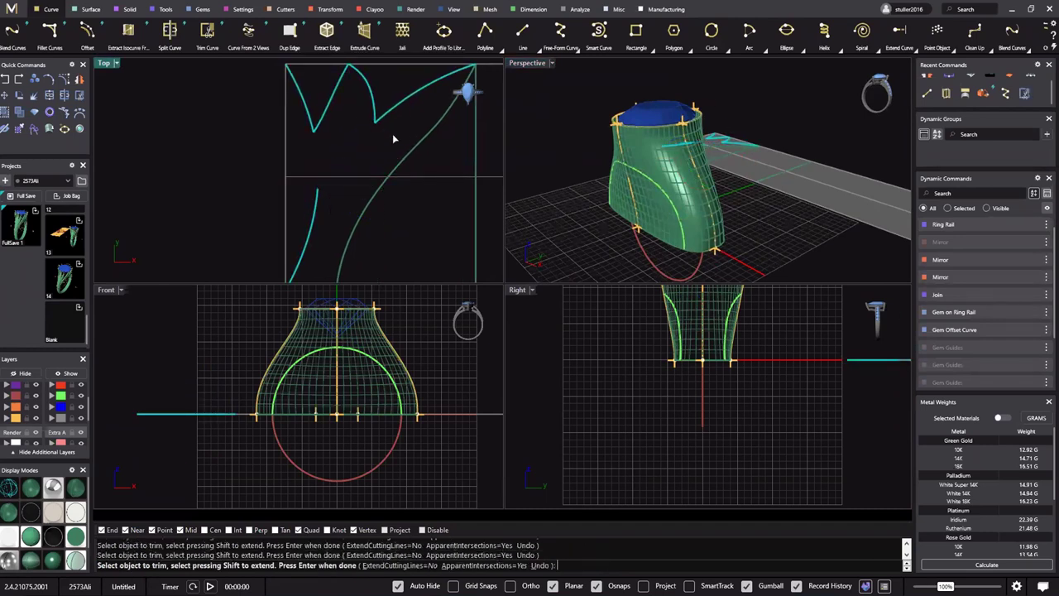
scroll(394, 141, down, 9)
scroll(364, 167, up, 6)
key(Return)
key(Escape)
click(354, 194)
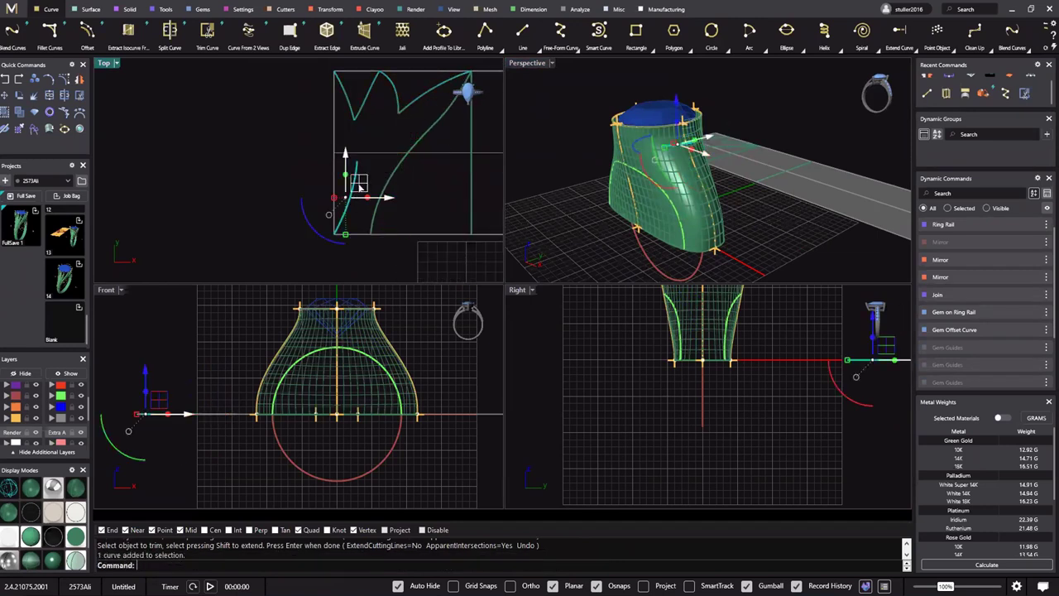
key(Delete)
Draw a line down the rectangle's left edge and another along its bottom edge to the S-shaped curve's lower end
scroll(357, 152, down, 2)
drag(399, 221, 437, 225)
right_drag(398, 158, 405, 161)
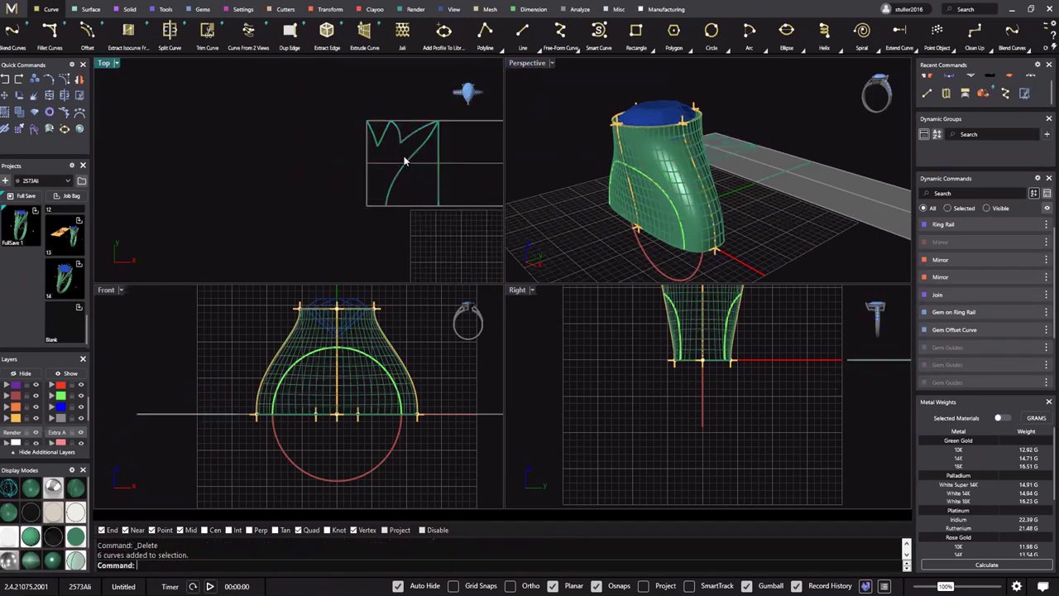
click(366, 125)
click(369, 207)
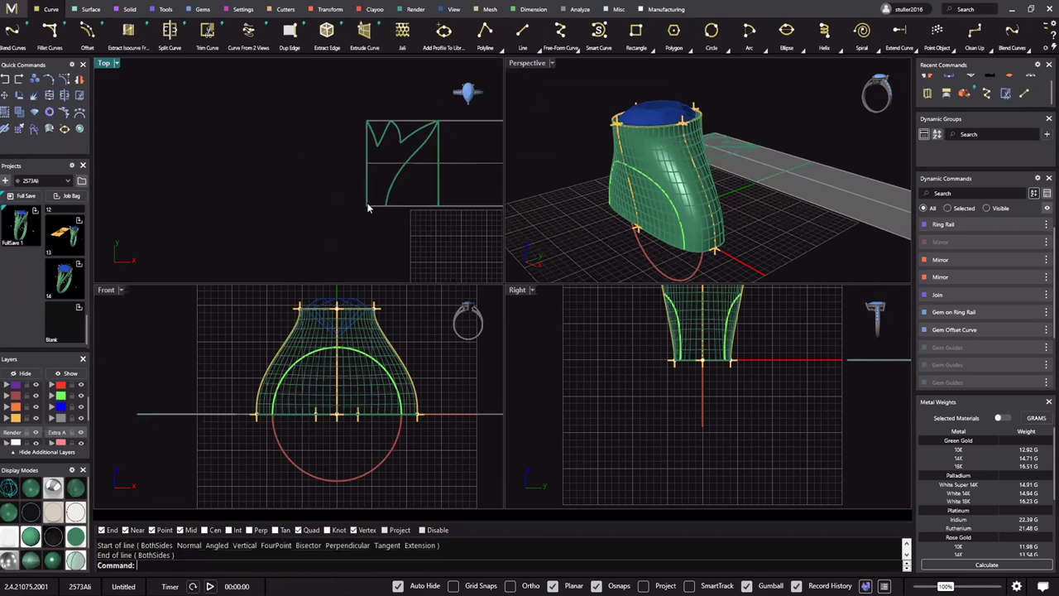
right_click(373, 213)
click(367, 206)
click(438, 205)
Join the zigzag curves, the S-shaped curve and the two edge lines into one closed curve, leaving out the vertical dividing line
right_drag(308, 70, 316, 93)
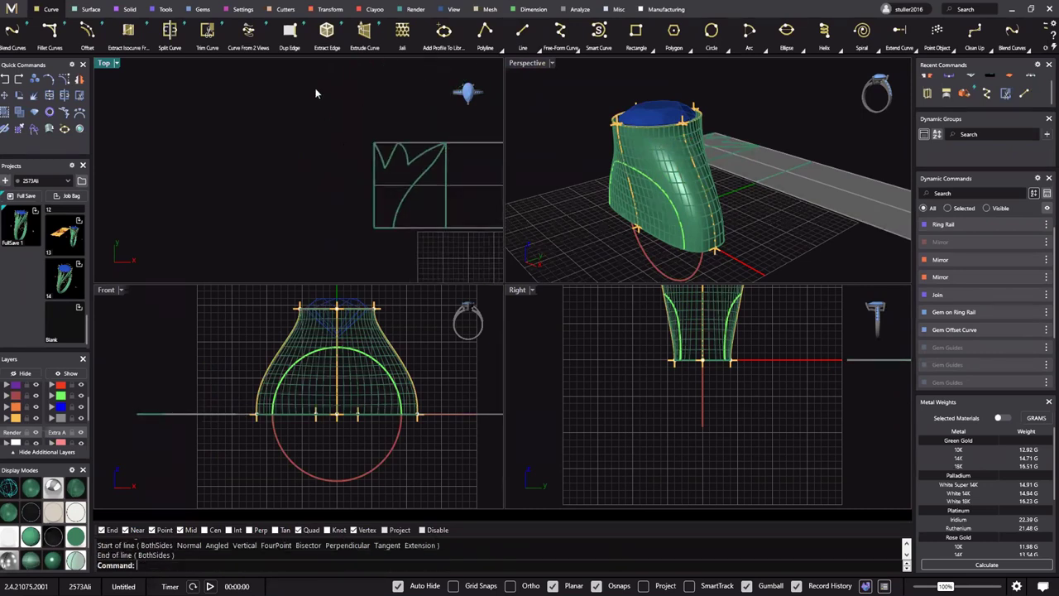
drag(442, 239, 448, 245)
right_drag(460, 172, 416, 156)
scroll(416, 155, up, 3)
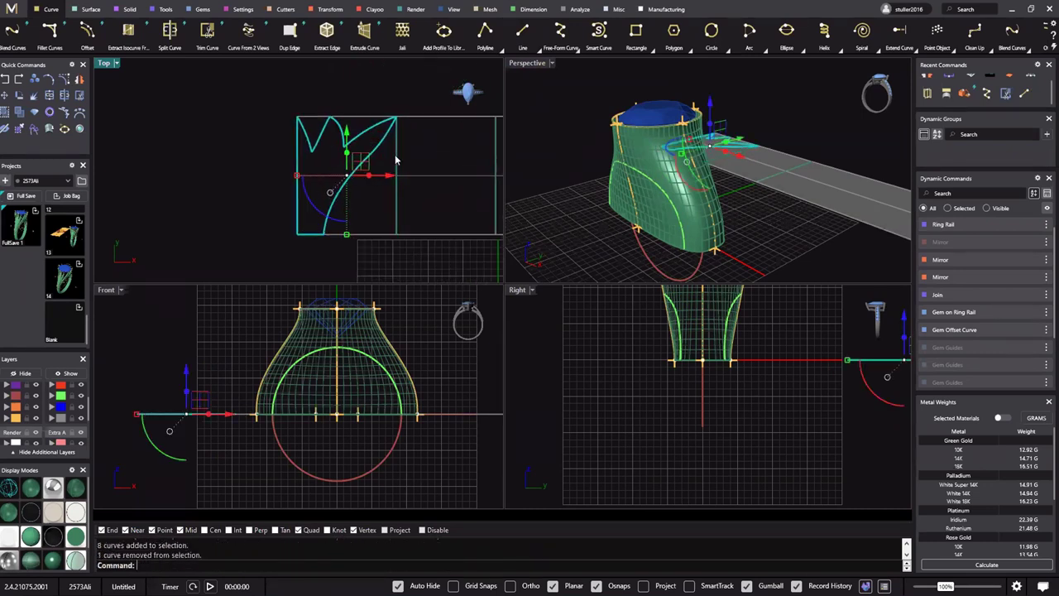
scroll(414, 166, down, 3)
key(ctrl+j)
click(409, 171)
scroll(404, 165, up, 3)
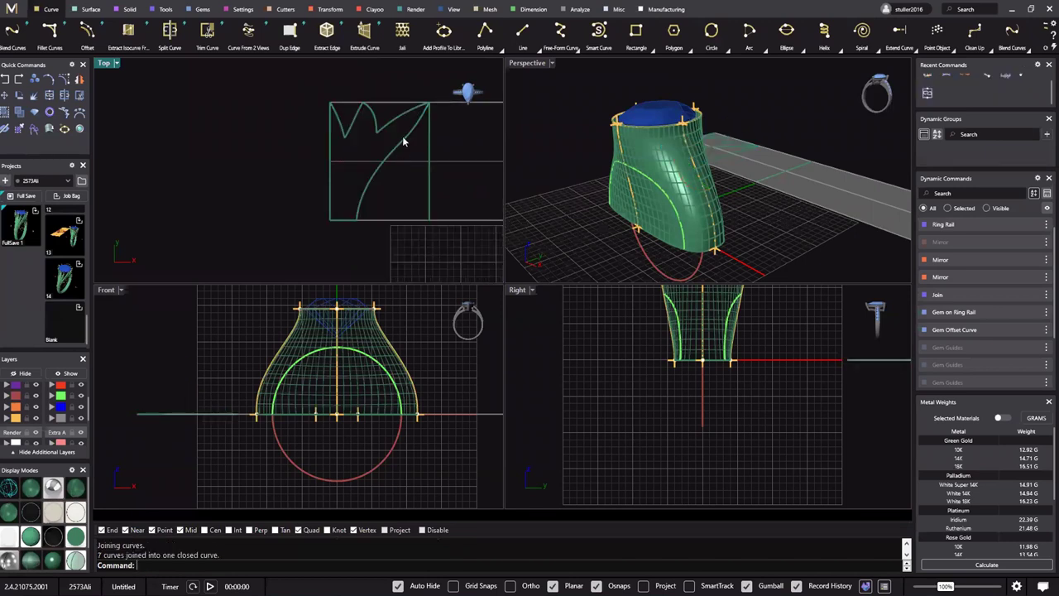
Extrude the closed profile downward as a solid with BothSides set to No, keeping the input curve, and clear the selection
click(401, 138)
scroll(399, 142, down, 6)
scroll(405, 172, up, 6)
scroll(403, 176, down, 6)
right_drag(449, 191, 420, 164)
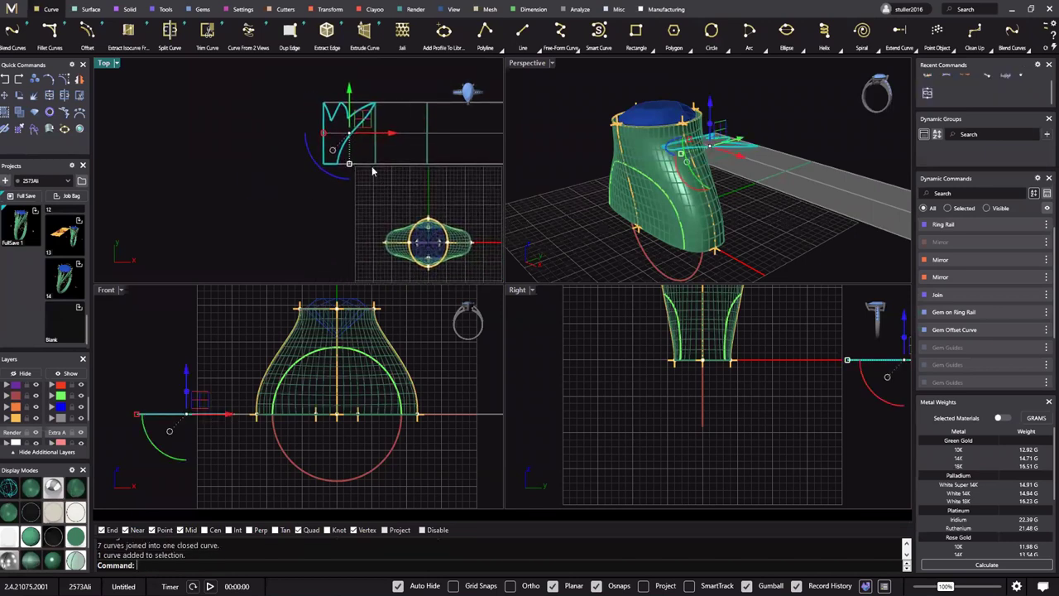
right_drag(395, 239, 263, 237)
scroll(326, 137, up, 3)
click(325, 134)
right_drag(192, 438, 241, 414)
scroll(230, 436, up, 3)
text(Extrude)
key(Return)
scroll(245, 432, up, 3)
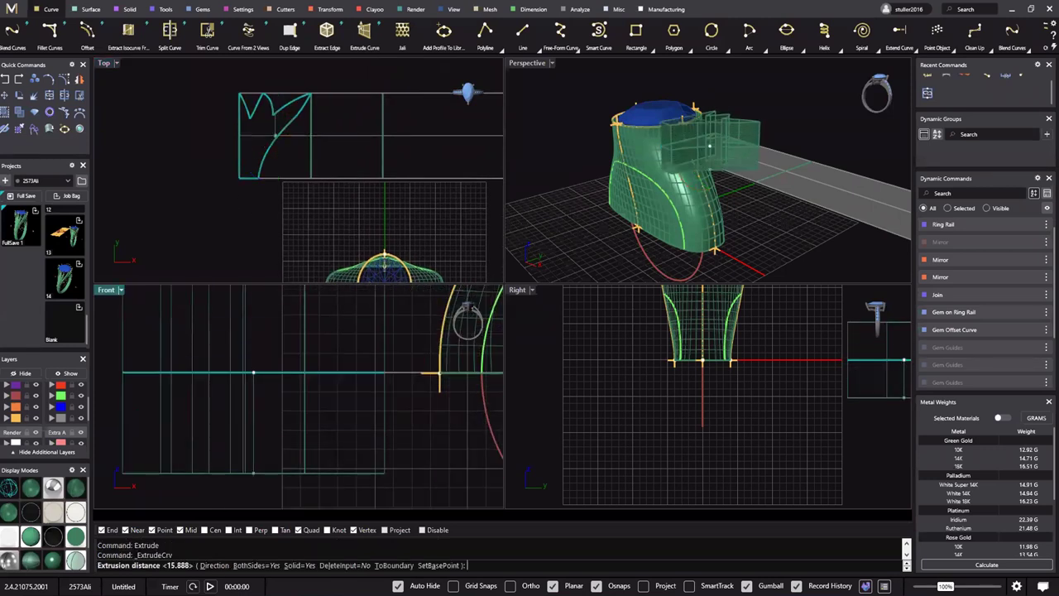
click(251, 566)
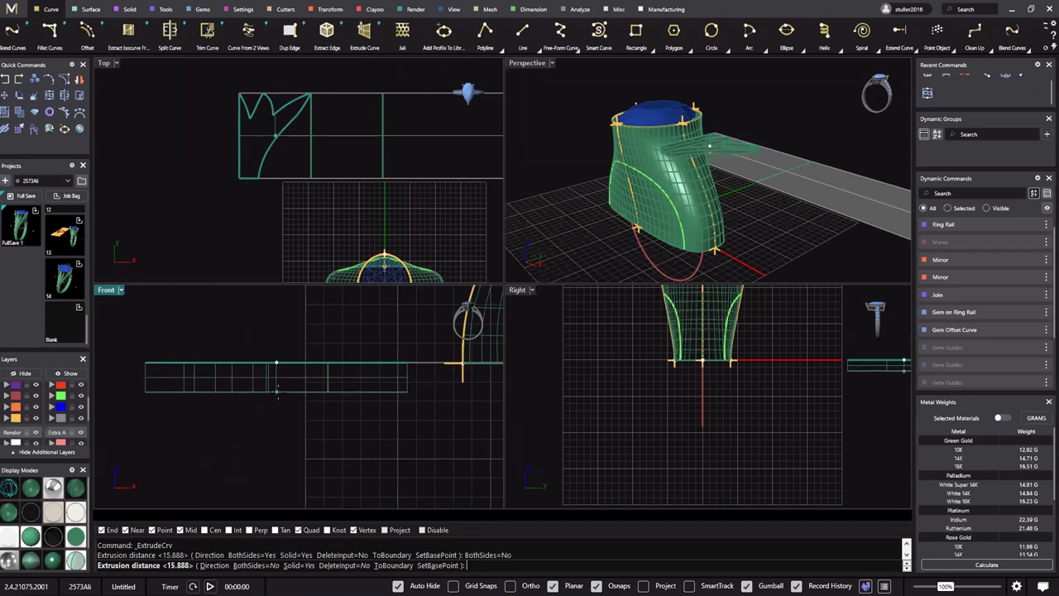
click(348, 387)
scroll(346, 384, down, 3)
right_drag(346, 385, 303, 377)
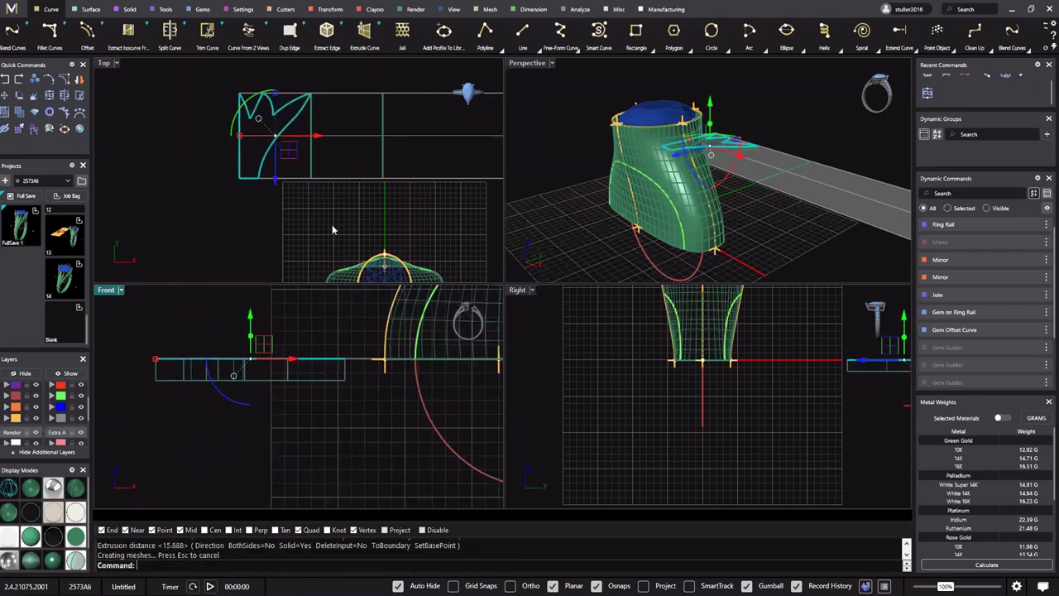
right_drag(741, 155, 713, 207)
scroll(695, 162, down, 10)
click(674, 161)
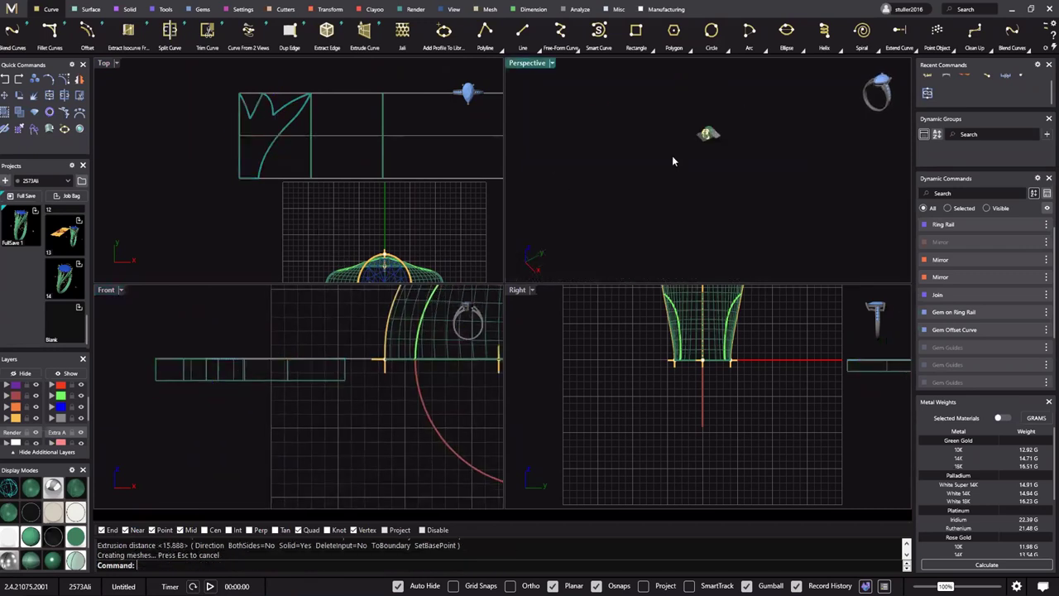
Fit all objects in the Perspective view, maximize it, and examine the flat extruded profile beside the ring
drag(679, 176, 672, 170)
text(zs)
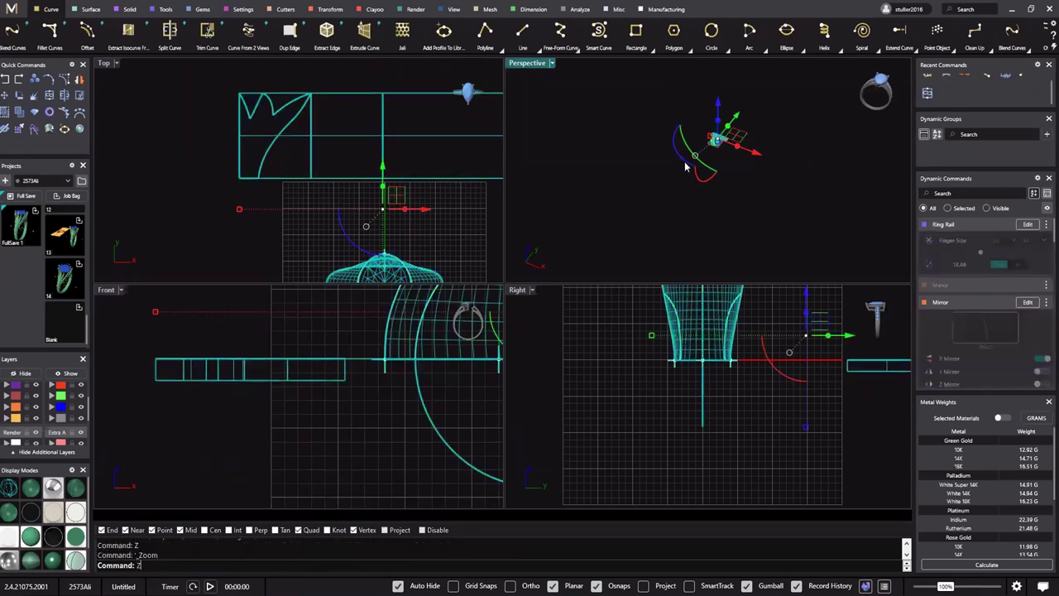
key(Return)
key(Escape)
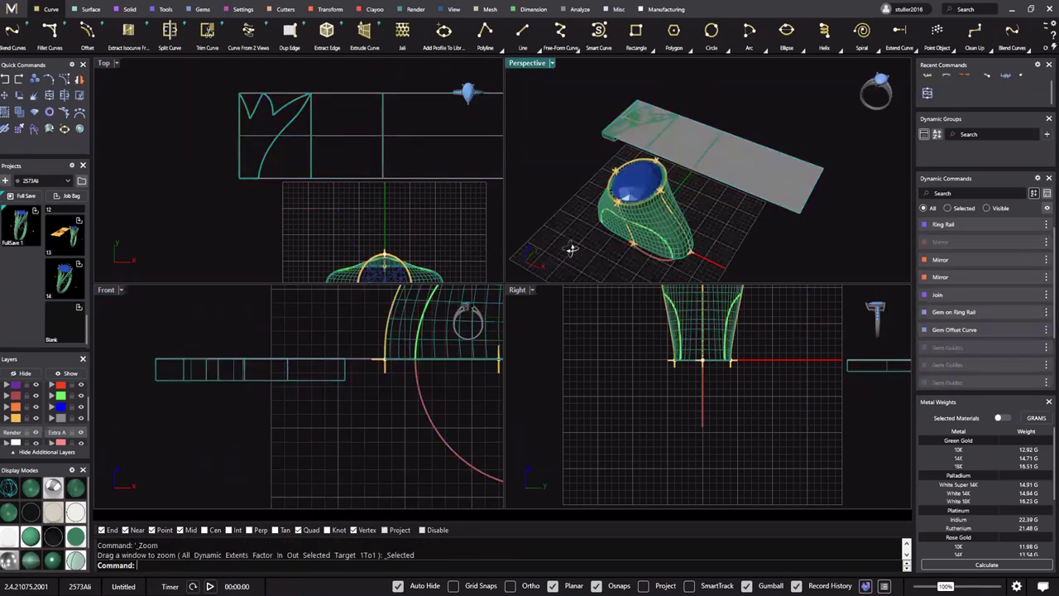
key(ctrl+m)
right_drag(539, 260, 509, 304)
right_drag(426, 331, 461, 330)
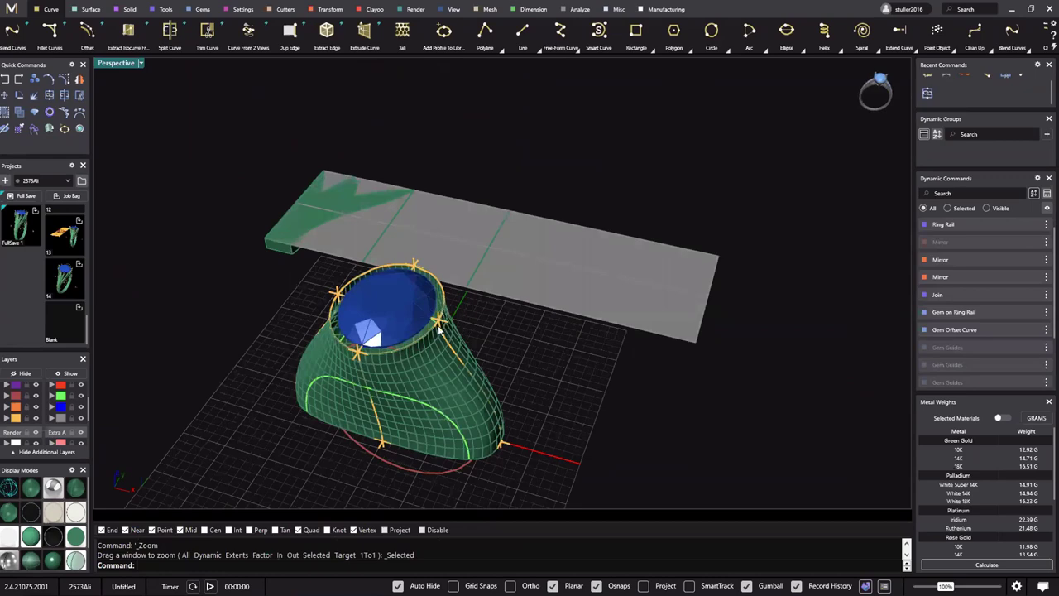
right_drag(582, 305, 497, 310)
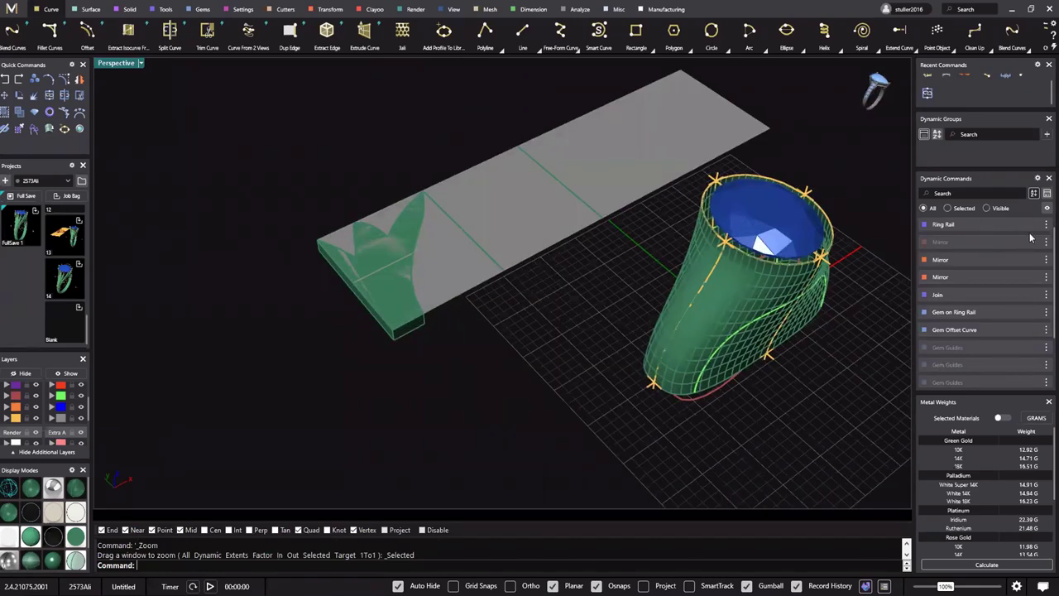
Edit the Smart Flow so the extruded profile solid is its object to flow, and accept the result on the ring
click(1030, 231)
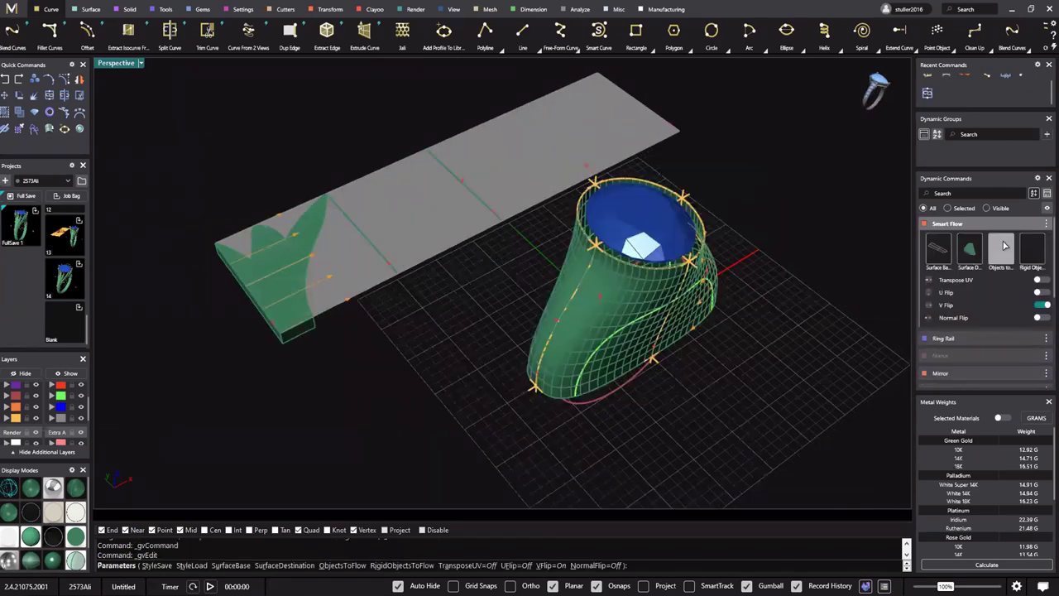
click(1001, 248)
click(312, 331)
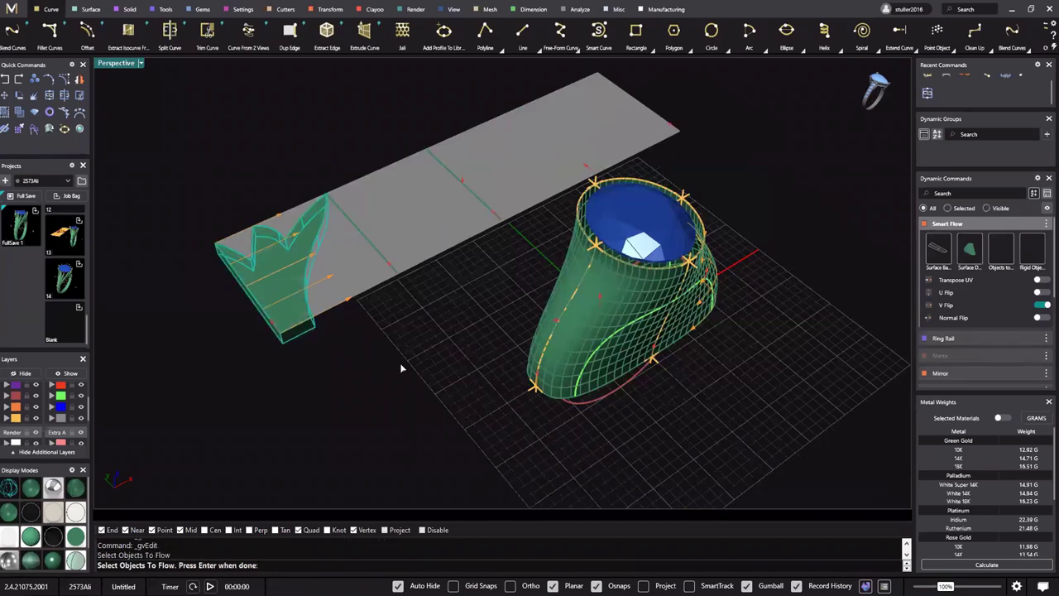
key(Return)
right_drag(492, 315, 466, 304)
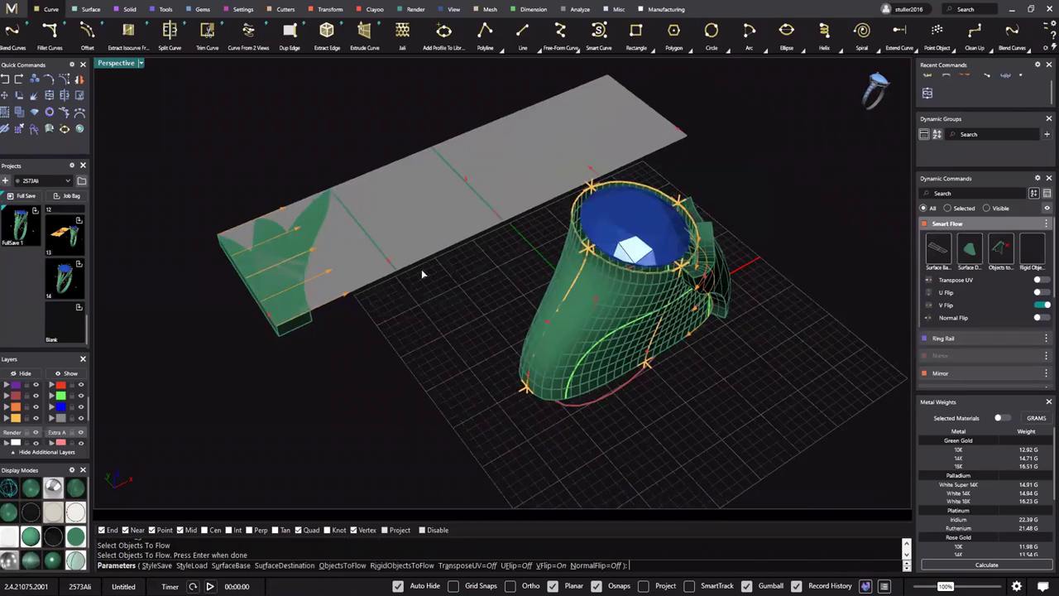
right_drag(423, 272, 548, 293)
right_drag(480, 294, 366, 309)
scroll(366, 309, up, 3)
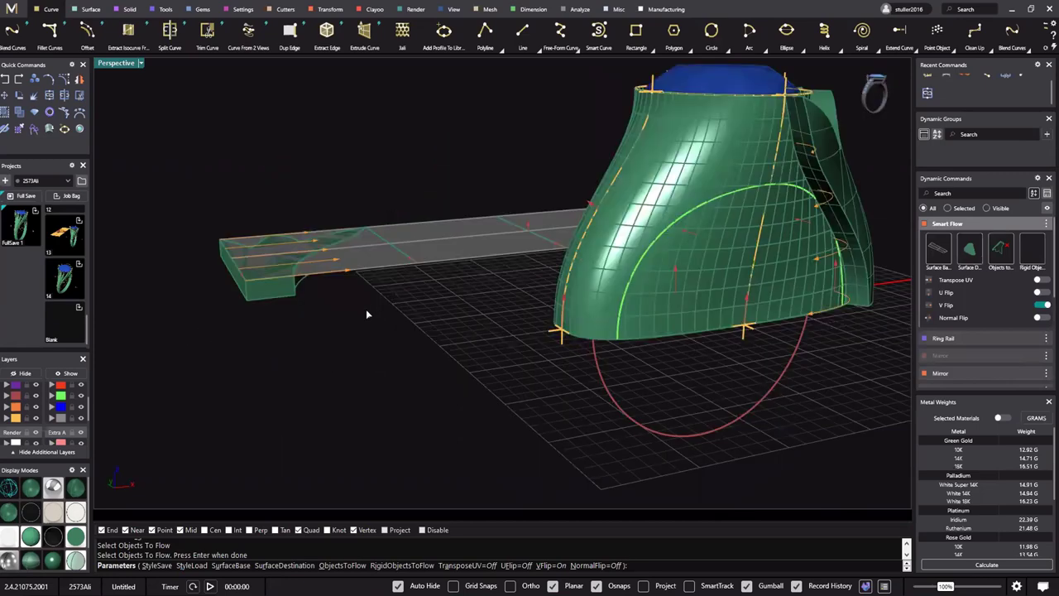
key(Return)
Raise the extruded profile solid vertically so it sits on top of the flat rectangle, and clear the selection
click(276, 291)
right_drag(286, 290, 301, 231)
drag(301, 239, 303, 229)
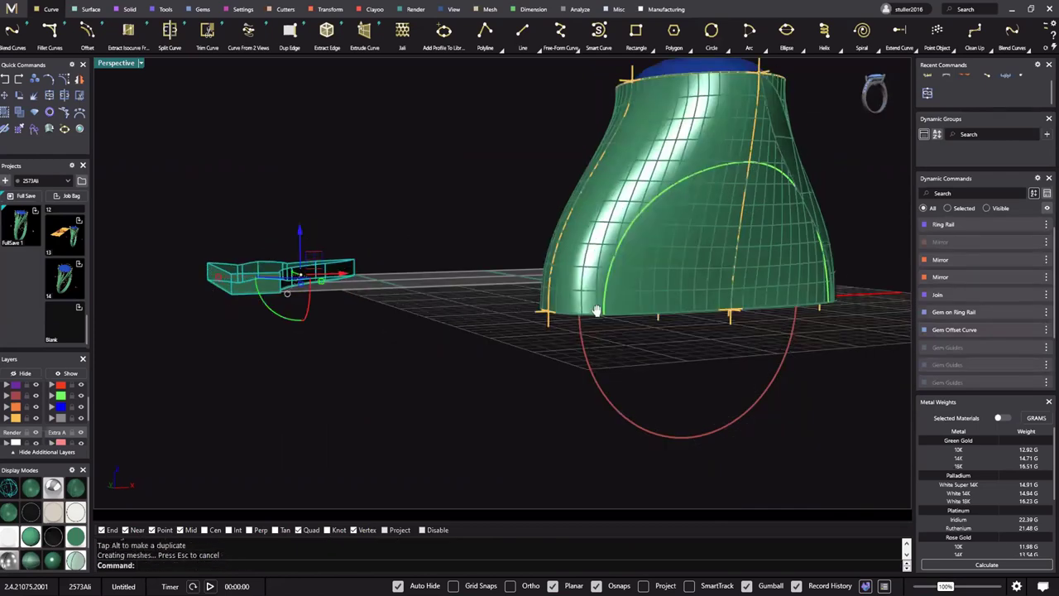
right_drag(598, 311, 427, 273)
right_drag(487, 254, 490, 334)
scroll(490, 333, down, 4)
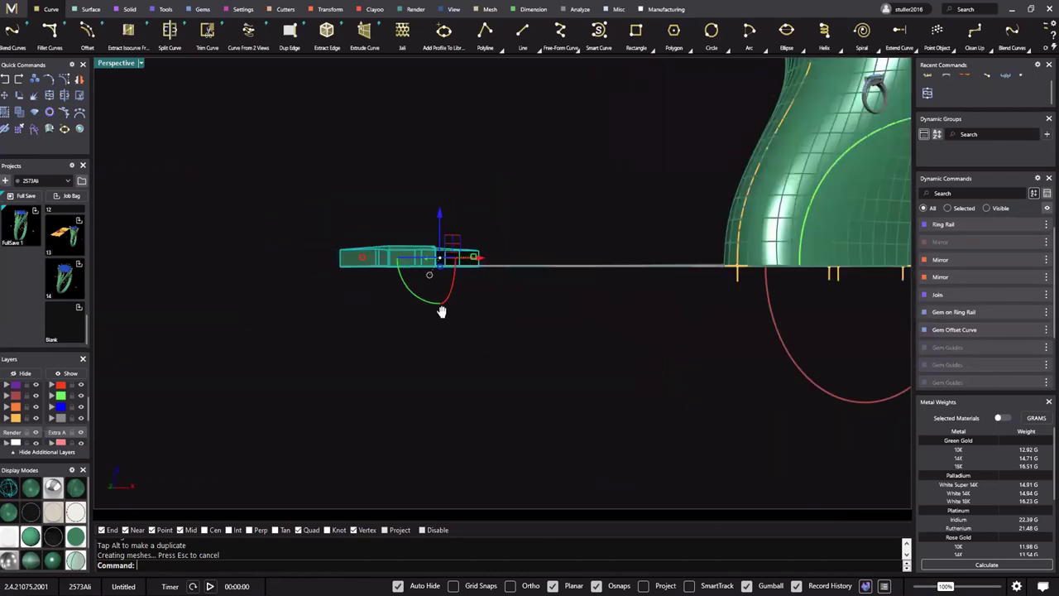
click(501, 332)
Move the ring's base surface to the Cutting layer and hide that layer
right_drag(580, 331, 566, 291)
scroll(535, 347, down, 3)
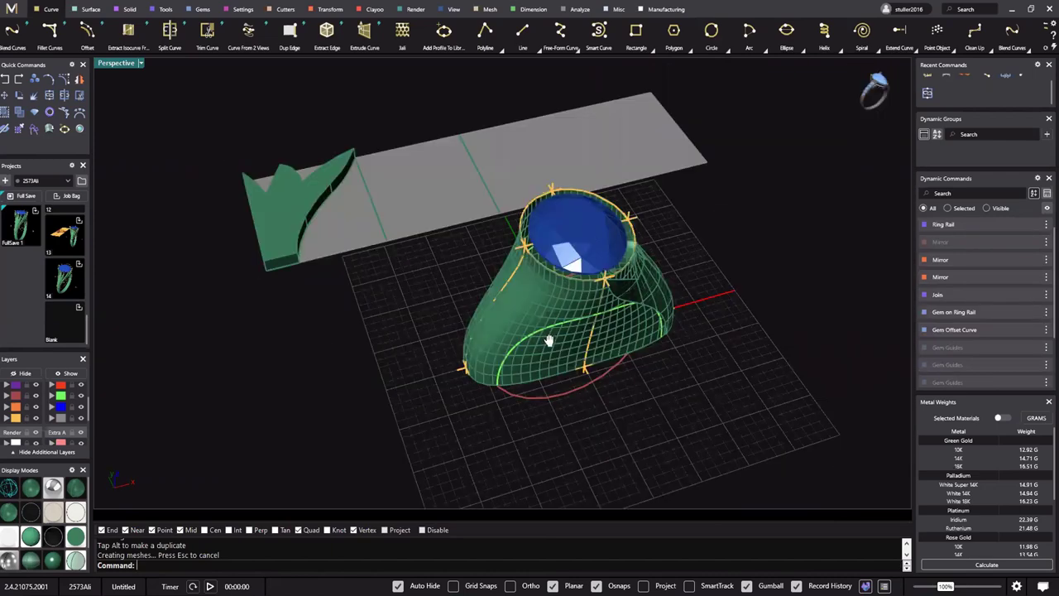
right_drag(549, 340, 566, 318)
scroll(599, 323, up, 6)
right_drag(534, 372, 497, 343)
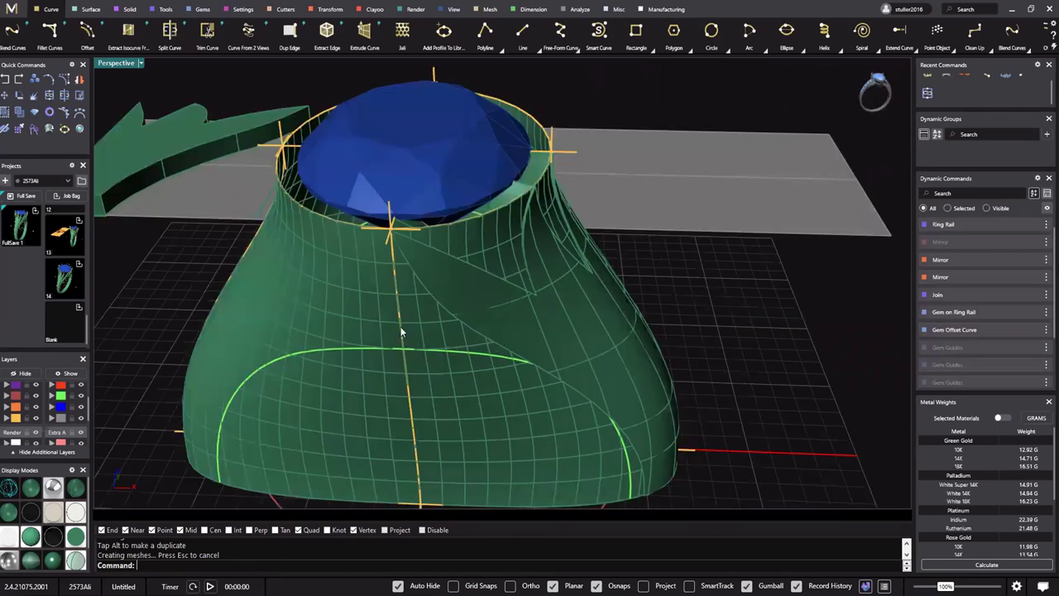
scroll(402, 332, down, 6)
mouse_move(485, 267)
right_down()
mouse_move(502, 278)
mouse_move(472, 283)
mouse_move(489, 280)
right_up()
scroll(489, 280, up, 3)
click(480, 256)
click(16, 407)
click(36, 407)
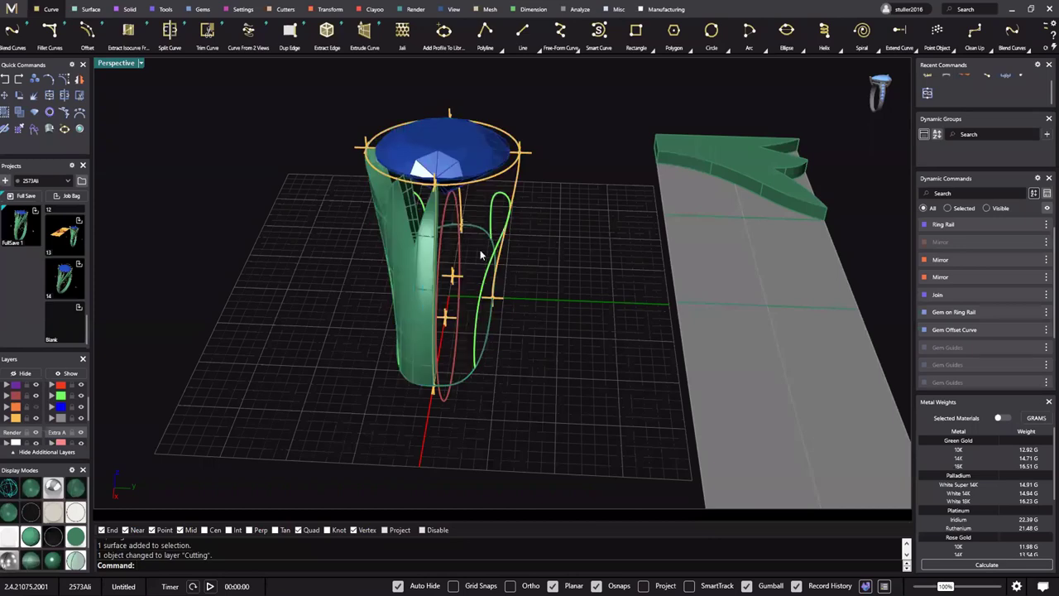
Raise the extruded profile solid slightly more above the flat rectangle
right_drag(638, 237, 585, 323)
right_drag(395, 234, 464, 248)
scroll(464, 248, down, 5)
click(385, 176)
right_drag(522, 210, 314, 222)
scroll(496, 230, up, 4)
scroll(306, 231, up, 4)
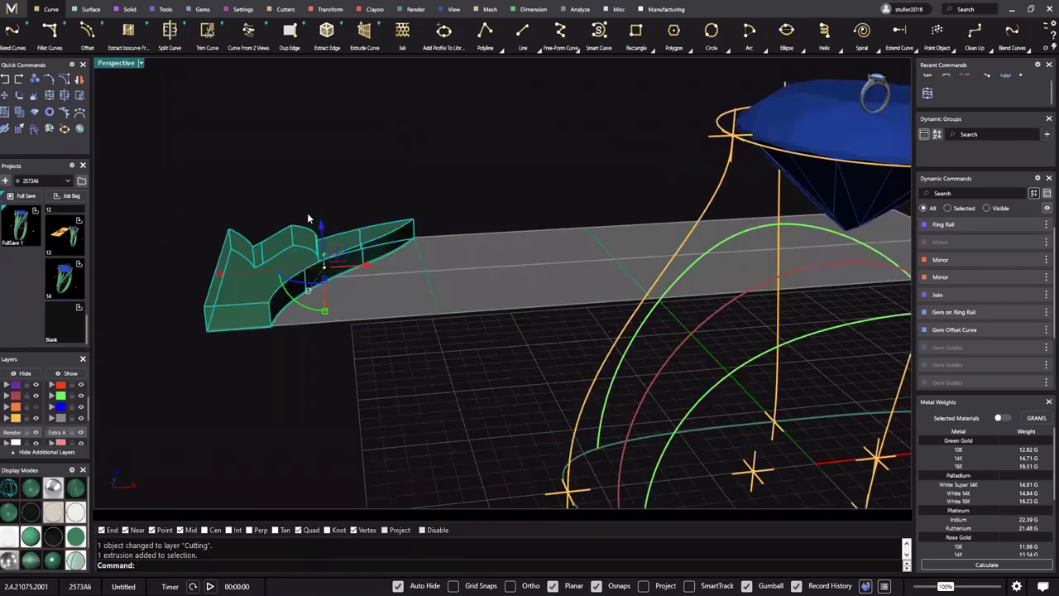
scroll(308, 219, down, 3)
drag(307, 220, 308, 216)
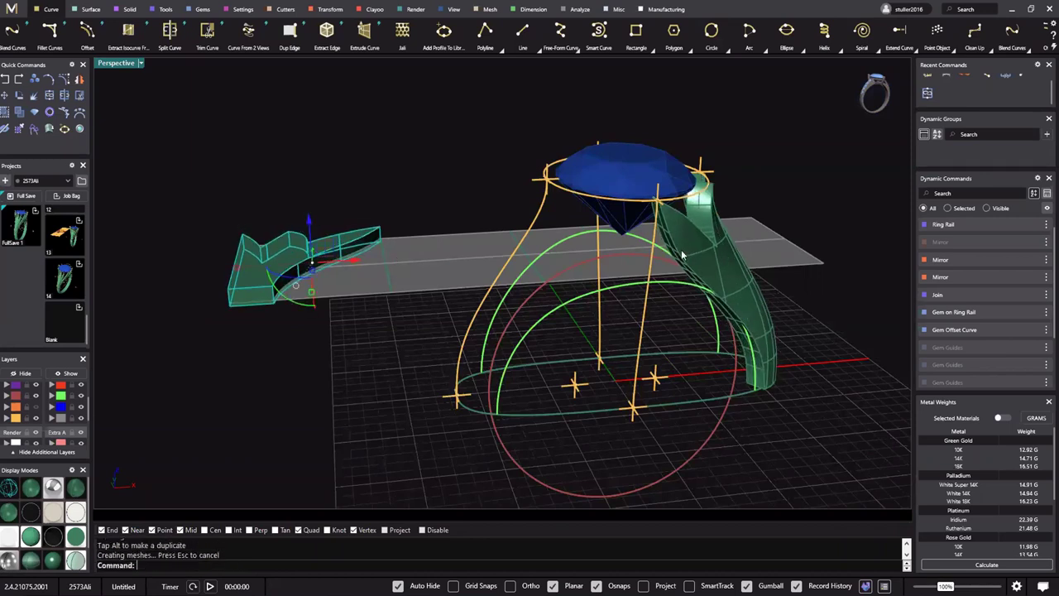
Inspect the flowed leaf piece on the ring from several angles and compare it with the flat extruded solid
scroll(683, 255, down, 4)
right_drag(634, 322, 561, 323)
shift+right_drag(483, 304, 529, 302)
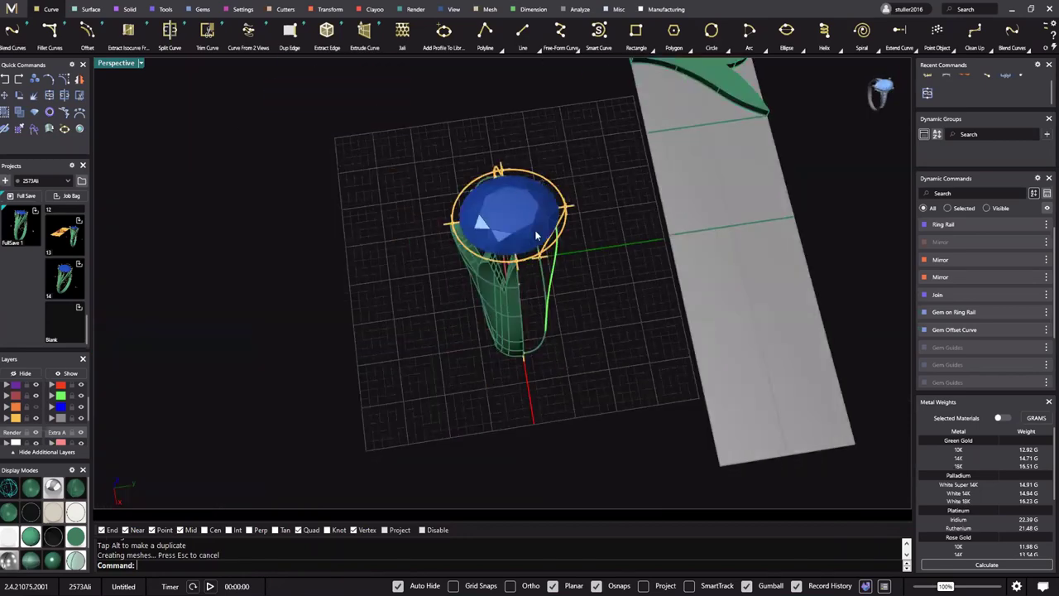
right_drag(536, 236, 541, 303)
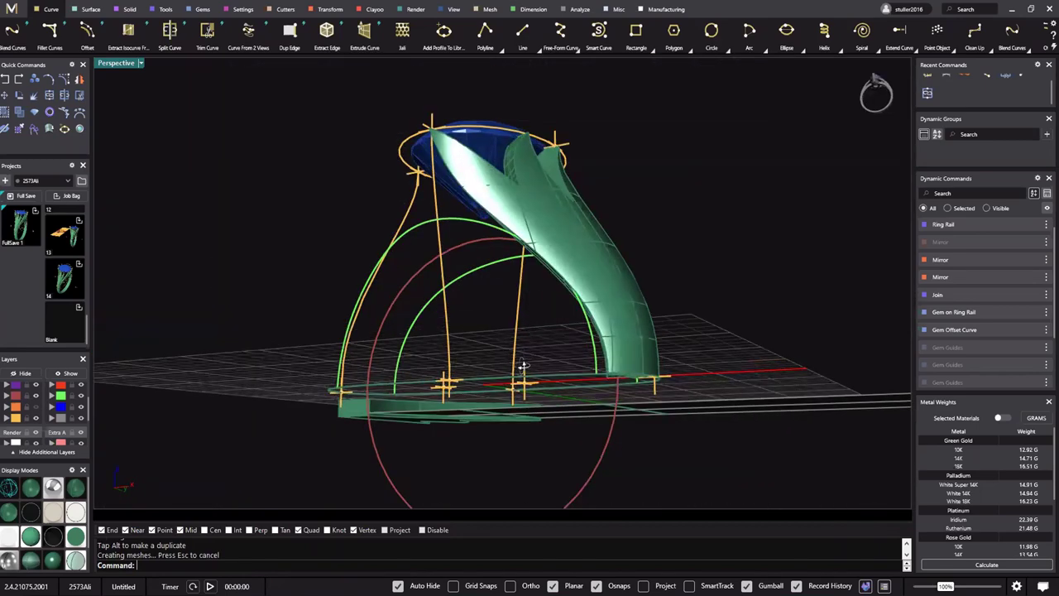
right_drag(523, 365, 700, 283)
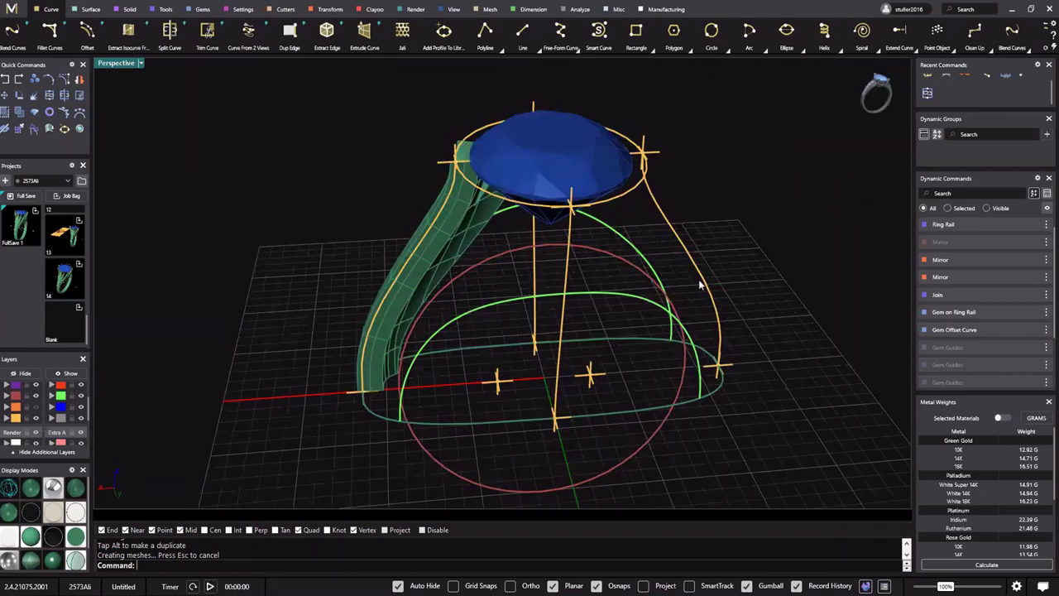
right_drag(540, 294, 491, 220)
scroll(477, 263, down, 5)
scroll(414, 207, up, 5)
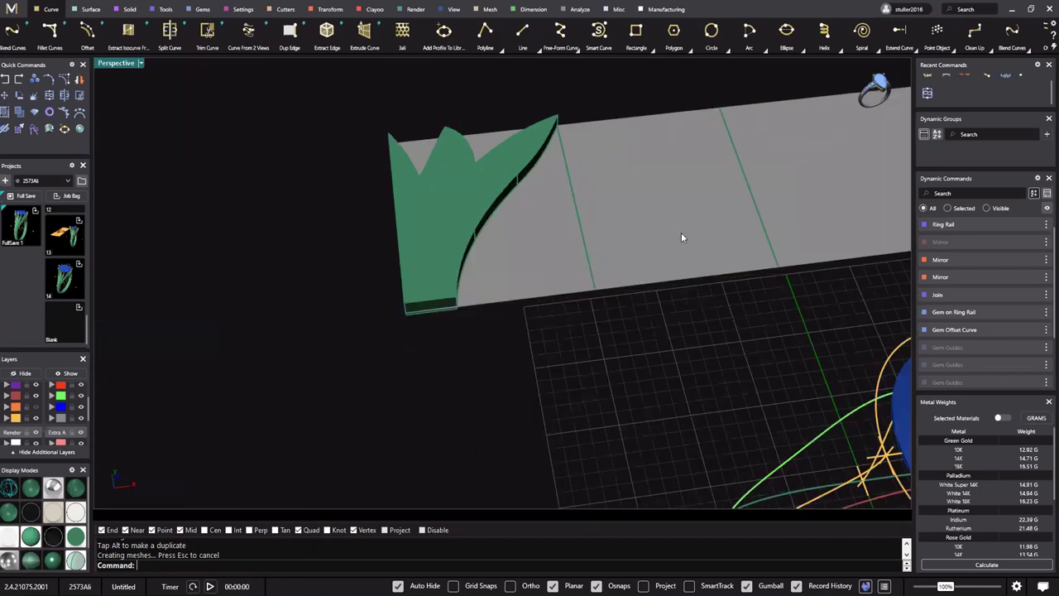
click(494, 185)
right_drag(677, 438, 590, 303)
right_drag(522, 253, 644, 258)
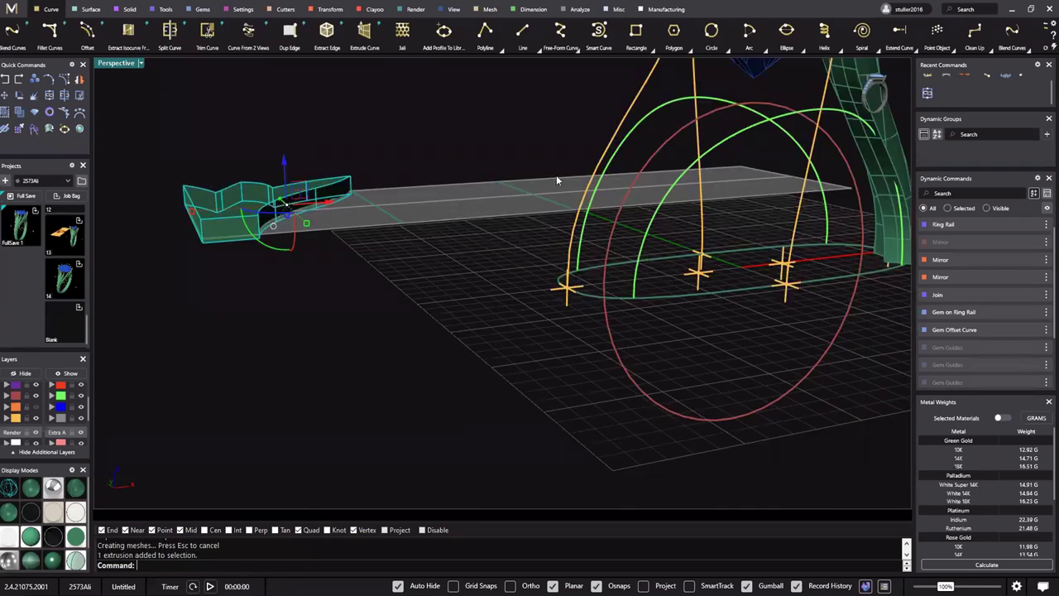
right_drag(556, 179, 632, 191)
click(626, 261)
Edit the Gem Guides around the center stone, setting Girdle Spacing to 1
click(587, 174)
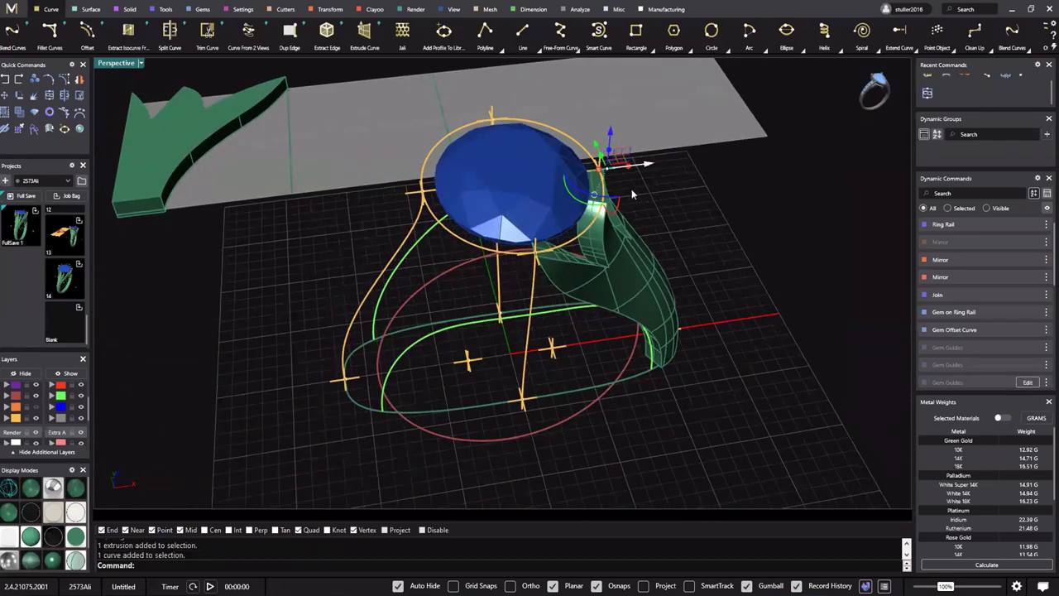
scroll(630, 197, up, 3)
middle_click(635, 198)
click(640, 154)
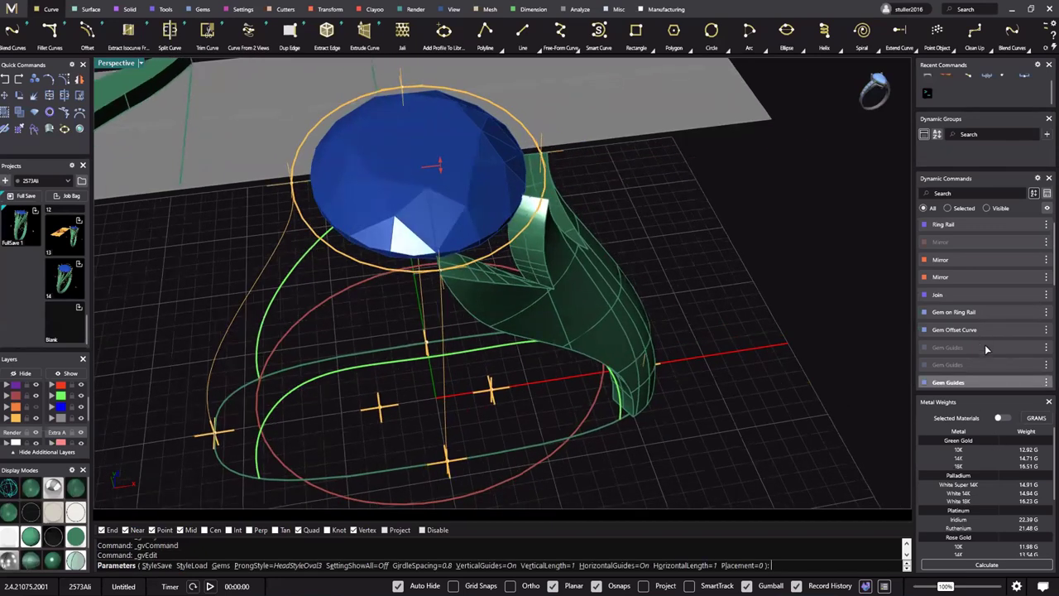
scroll(989, 369, down, 3)
scroll(997, 304, down, 2)
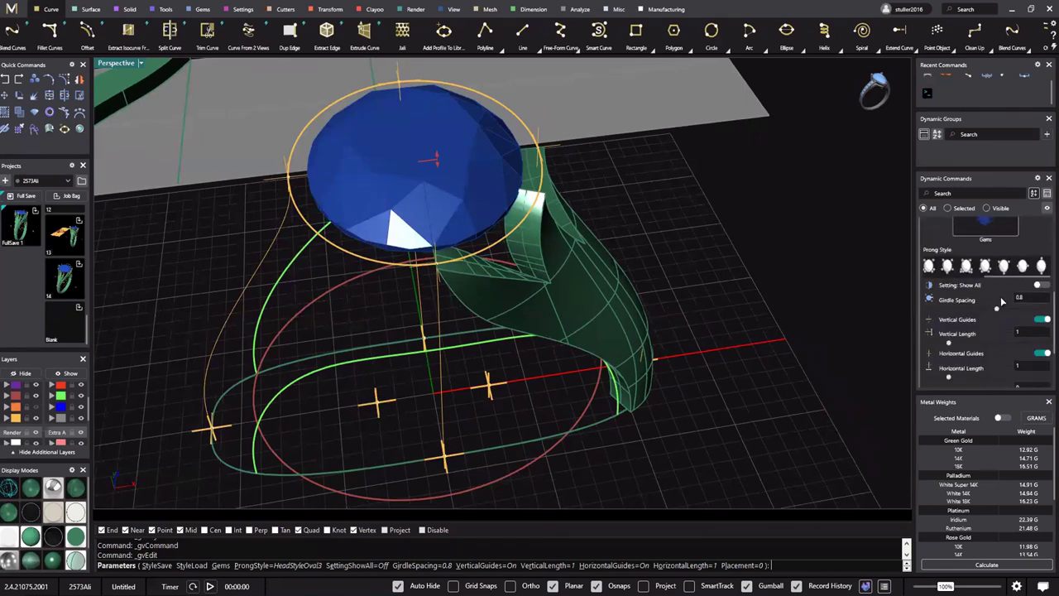
click(1030, 299)
text(1)
key(Return)
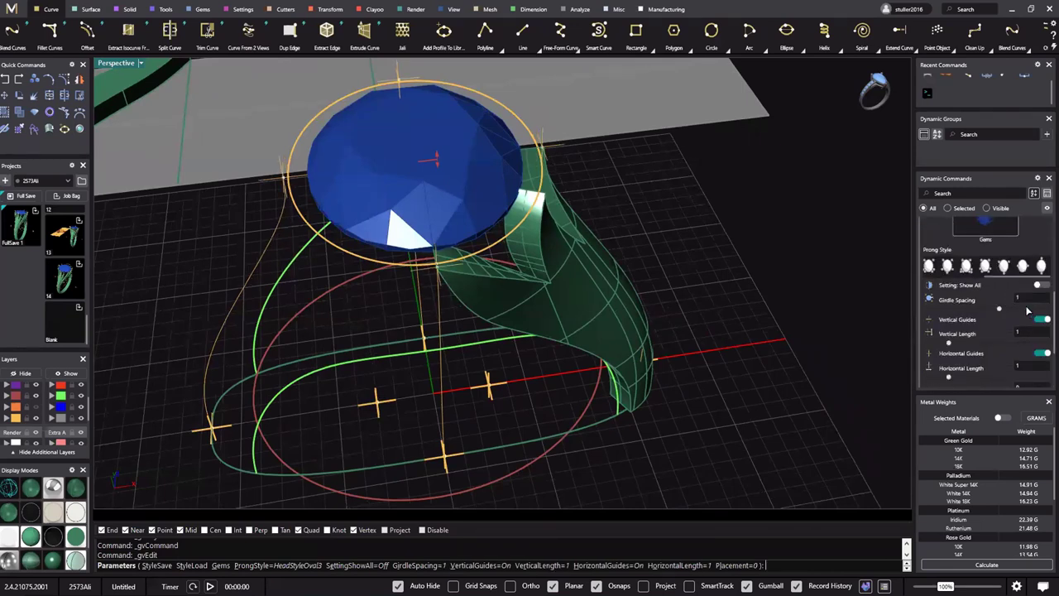
right_click(678, 281)
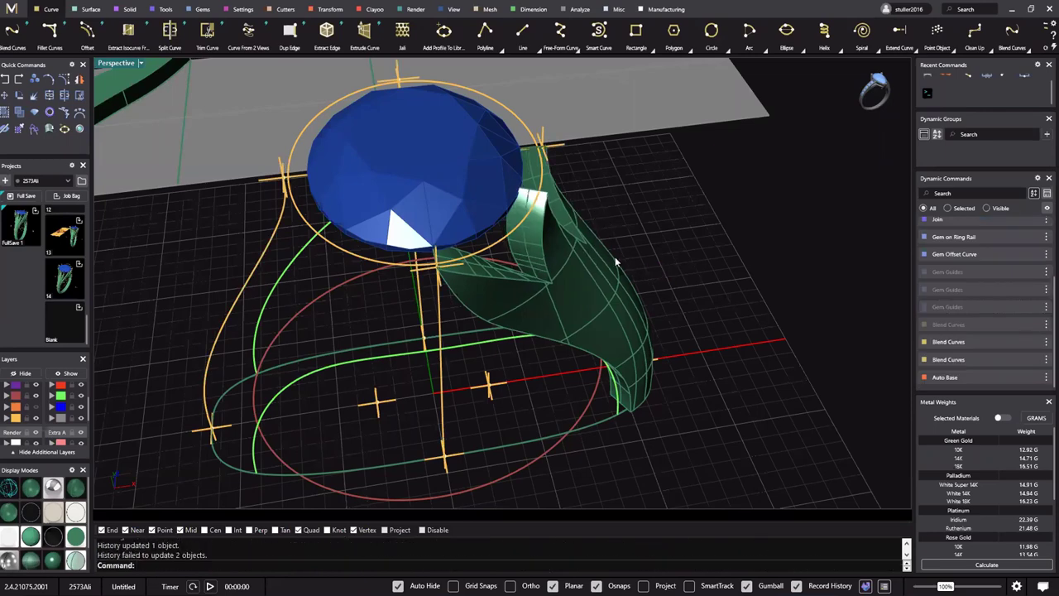
Examine the flat extruded profile in the Top view and the flowed leaf piece in Perspective
scroll(589, 210, down, 6)
right_drag(300, 223, 378, 224)
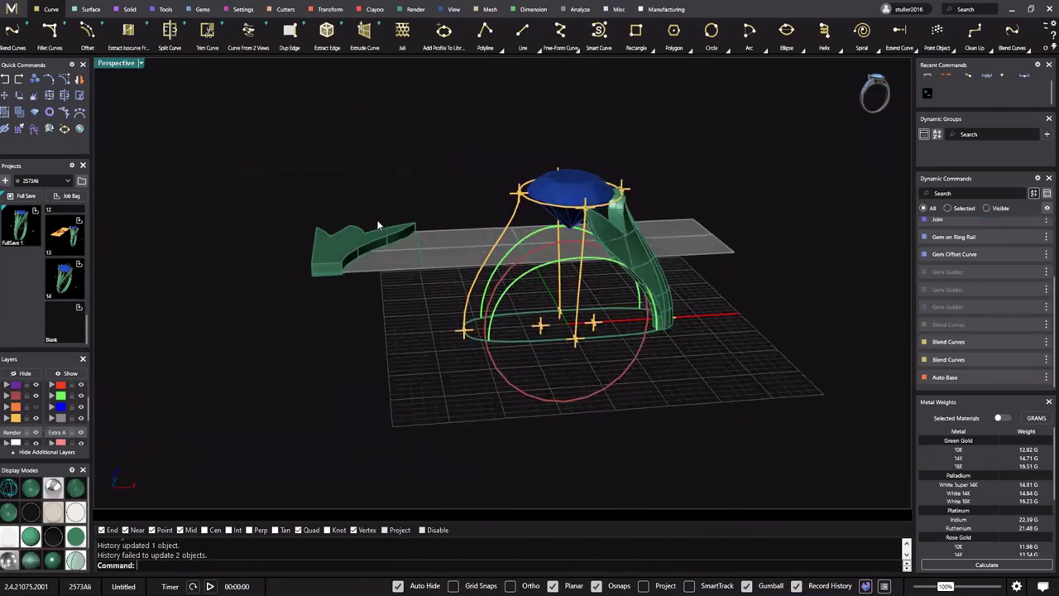
right_drag(269, 279, 263, 463)
click(341, 286)
double_click(110, 66)
double_click(110, 66)
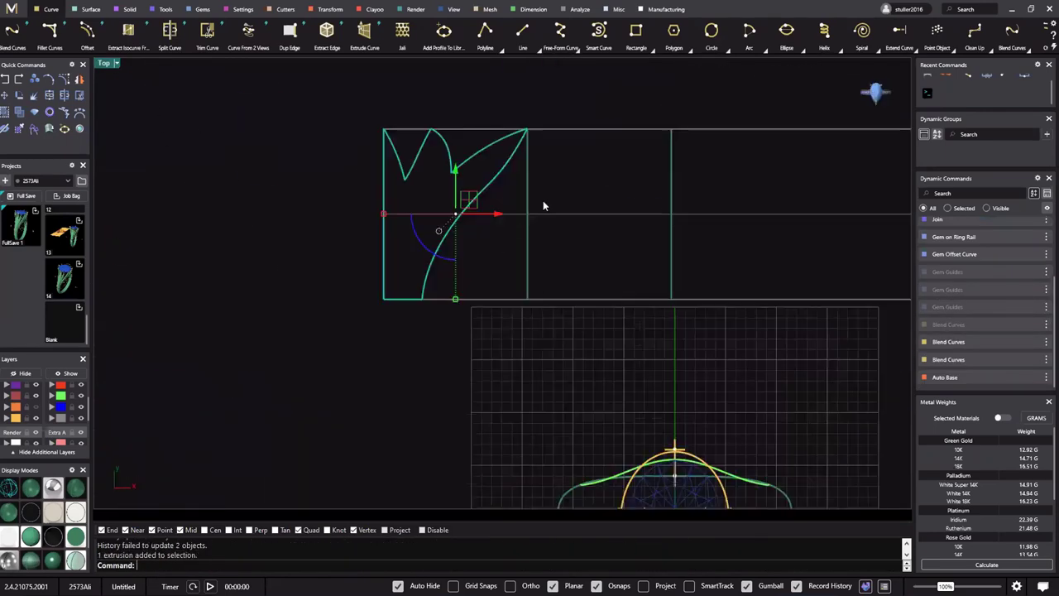
mouse_move(508, 163)
right_down()
mouse_move(492, 170)
mouse_move(579, 193)
mouse_move(551, 144)
mouse_move(507, 168)
right_up()
scroll(488, 170, up, 6)
scroll(533, 237, down, 3)
right_drag(533, 240, 526, 212)
right_drag(586, 253, 557, 230)
scroll(565, 235, down, 3)
right_drag(674, 289, 619, 238)
double_click(102, 67)
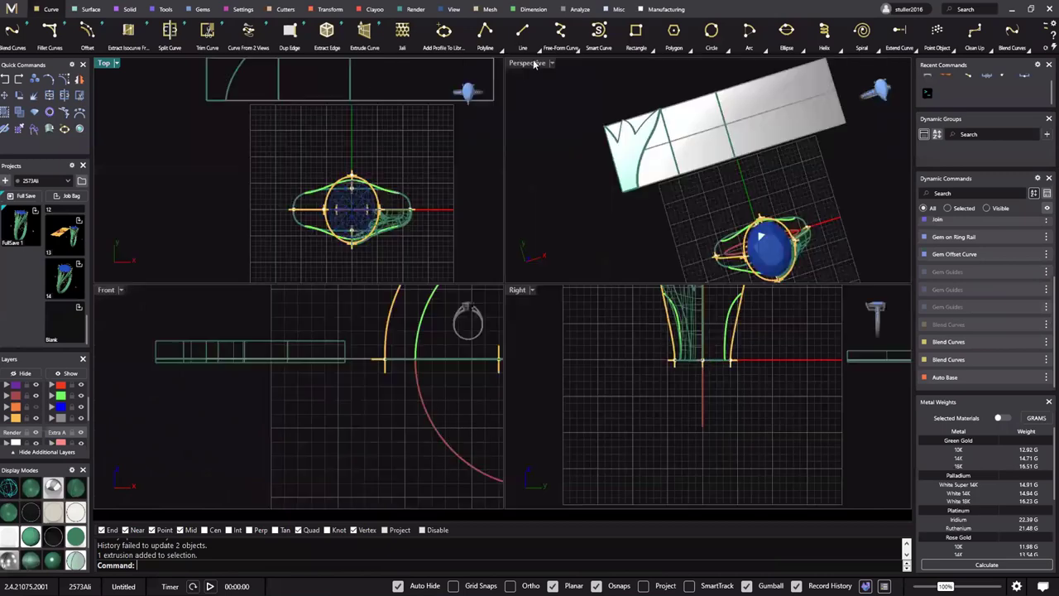
double_click(534, 65)
right_drag(692, 332, 660, 172)
mouse_move(597, 254)
right_down()
mouse_move(628, 230)
mouse_move(603, 272)
right_up()
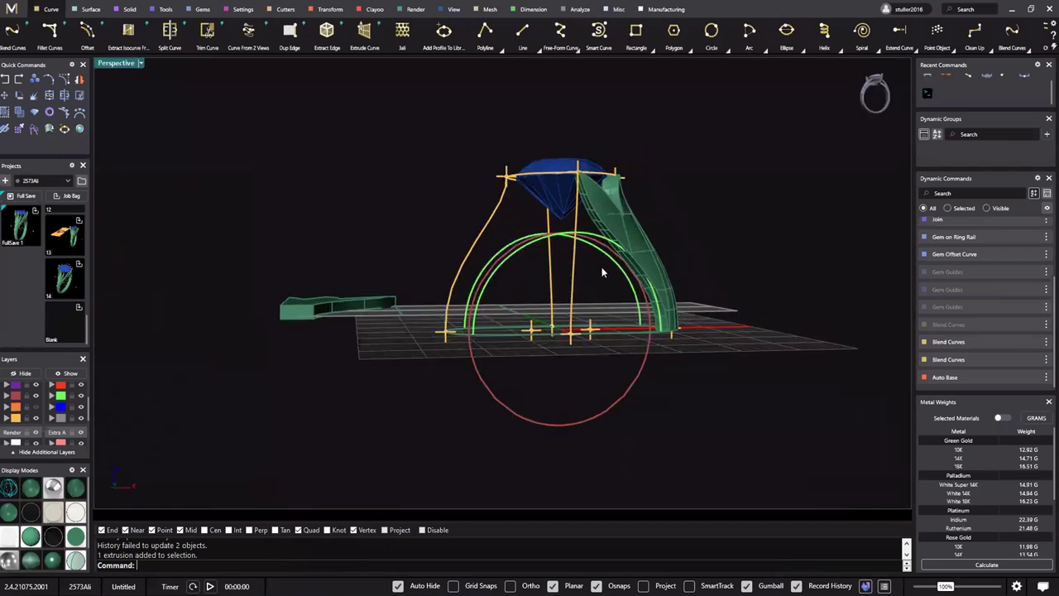
Edit the Gem Guides again, setting Placement to 0.6
right_drag(647, 217, 615, 220)
right_drag(644, 281, 652, 295)
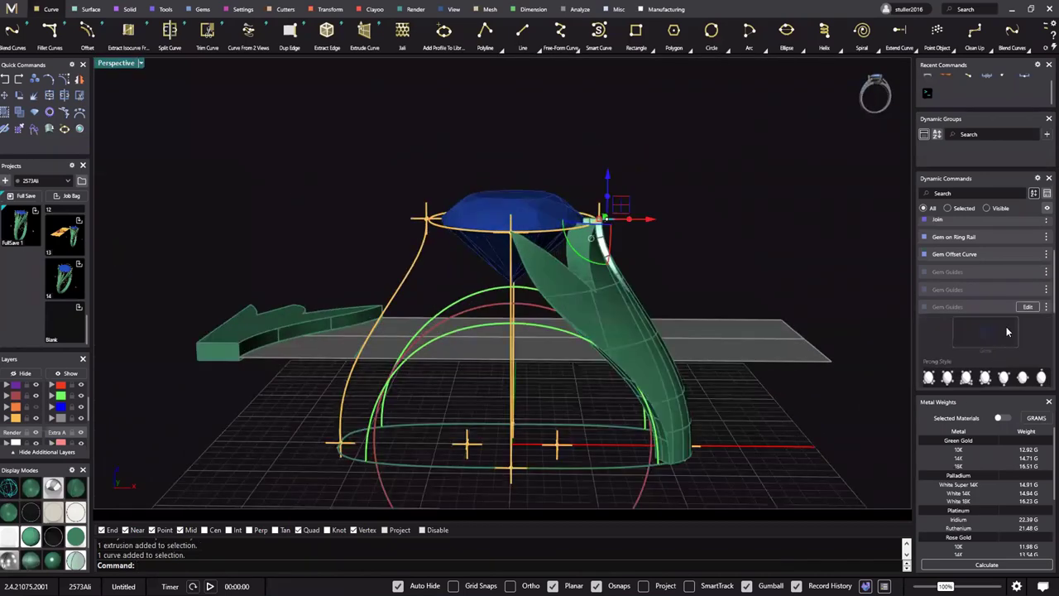
click(1026, 310)
scroll(986, 361, down, 3)
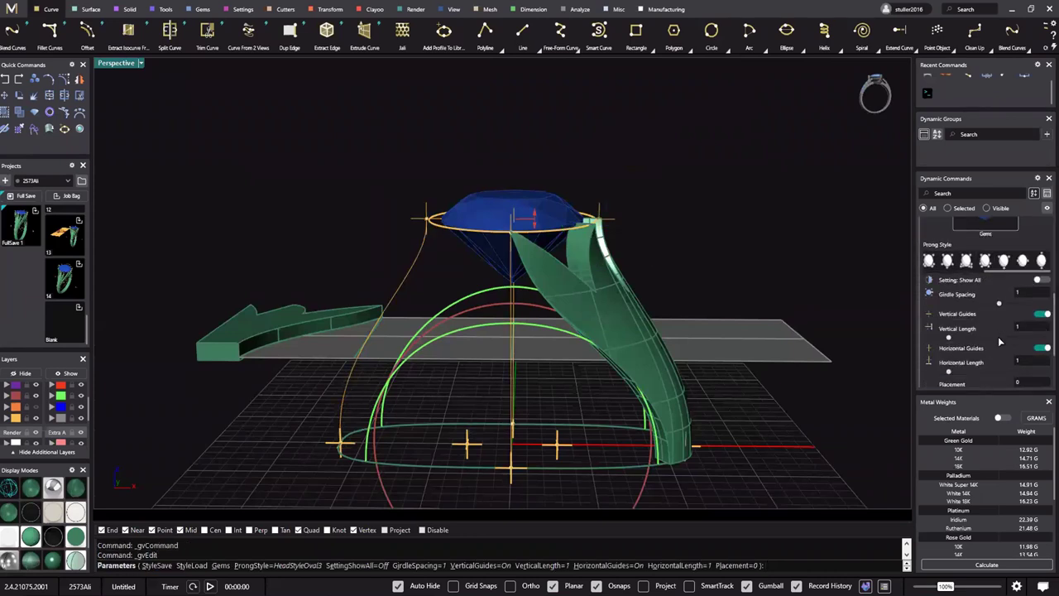
scroll(981, 335, down, 1)
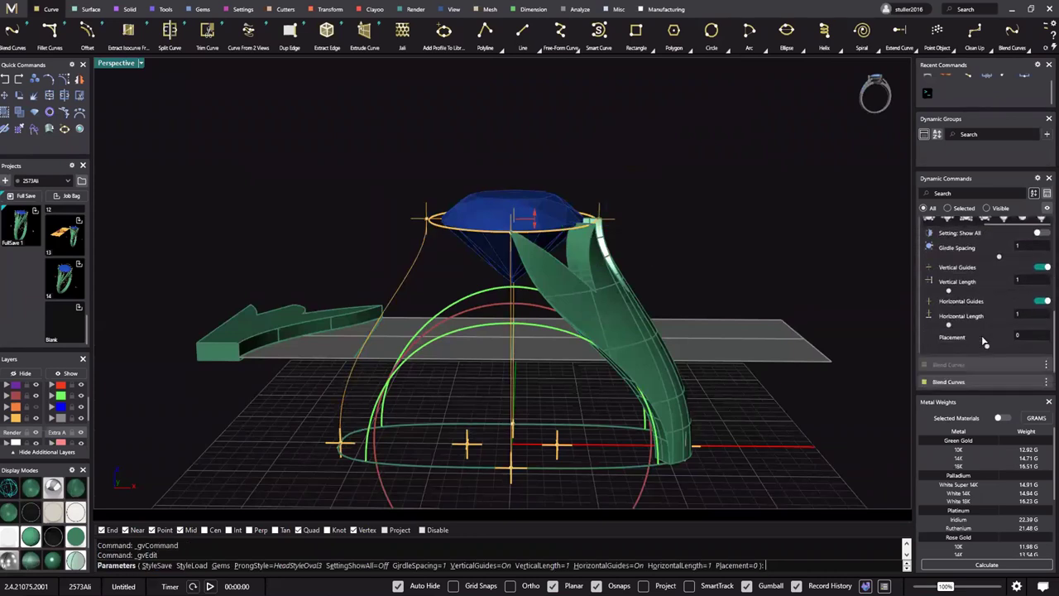
click(1028, 338)
key(Return)
right_click(885, 360)
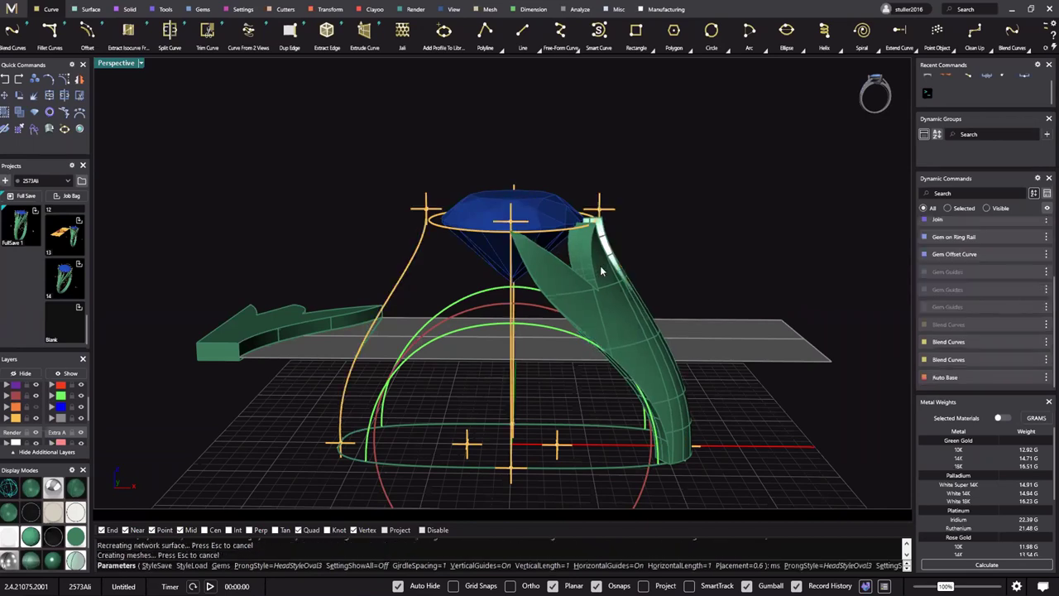
Clear the selection and show the Cutting layer with the ring's base surface again
scroll(465, 294, down, 4)
shift+right_drag(462, 306, 558, 260)
click(476, 306)
key(Escape)
click(36, 407)
right_drag(273, 476, 228, 417)
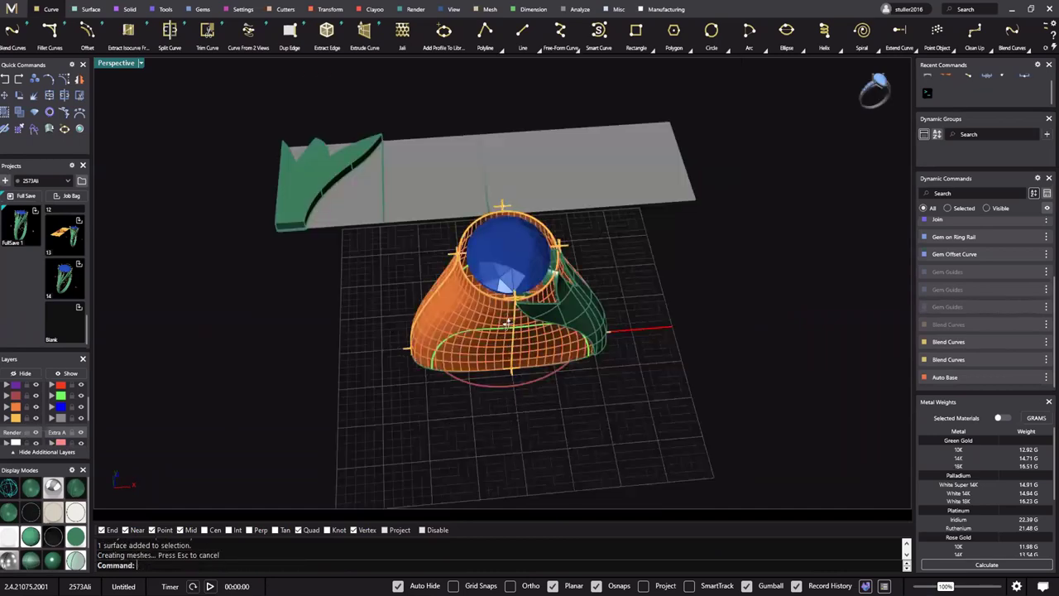
Inspect how the flowed leaf piece sits against the orange base surface from different sides of the ring
right_drag(508, 325, 493, 277)
right_drag(613, 371, 567, 274)
scroll(563, 223, up, 8)
right_drag(553, 327, 538, 290)
shift+right_drag(585, 364, 590, 311)
right_drag(420, 305, 514, 352)
scroll(557, 263, down, 4)
scroll(558, 255, down, 4)
right_drag(602, 265, 524, 260)
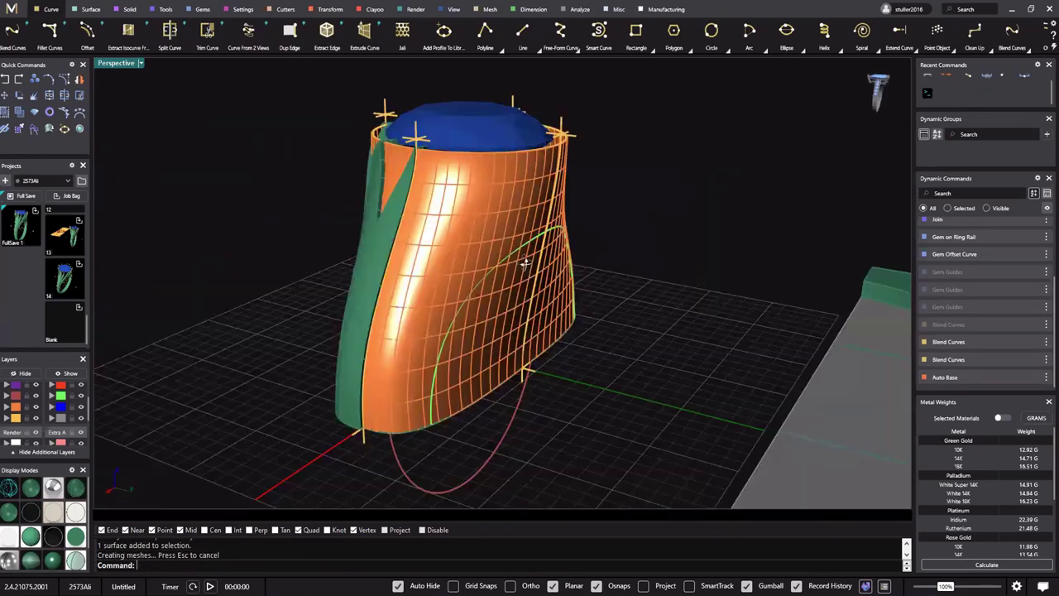
Edit the Gem Offset Curve around the stone, setting its Z Offset to 0.3
scroll(521, 260, up, 5)
right_drag(525, 318, 465, 285)
right_drag(454, 224, 476, 246)
scroll(488, 241, up, 3)
click(511, 245)
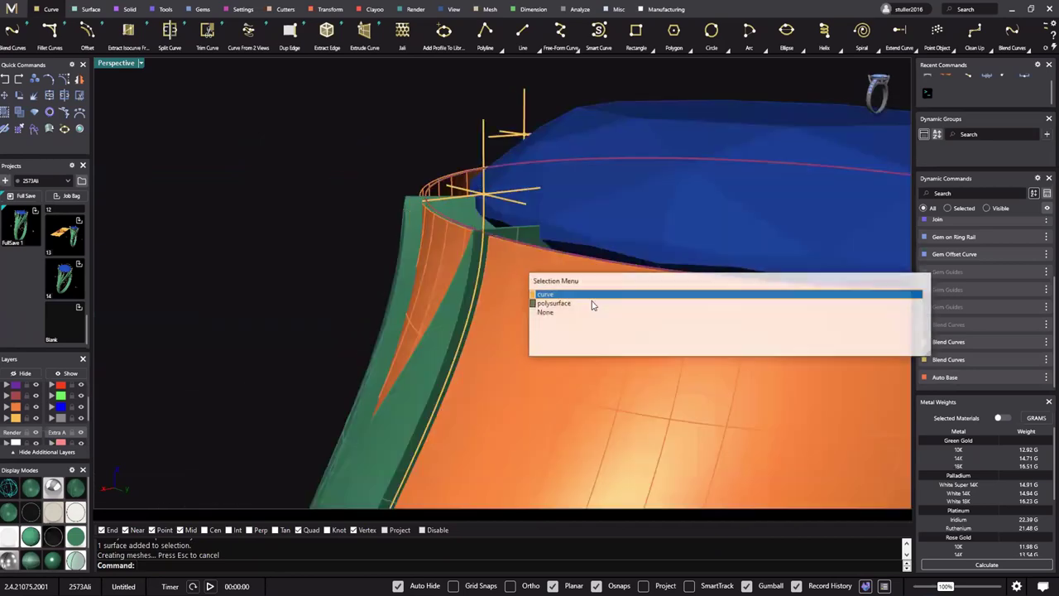
click(586, 294)
scroll(520, 195, down, 3)
shift+right_drag(512, 186, 532, 161)
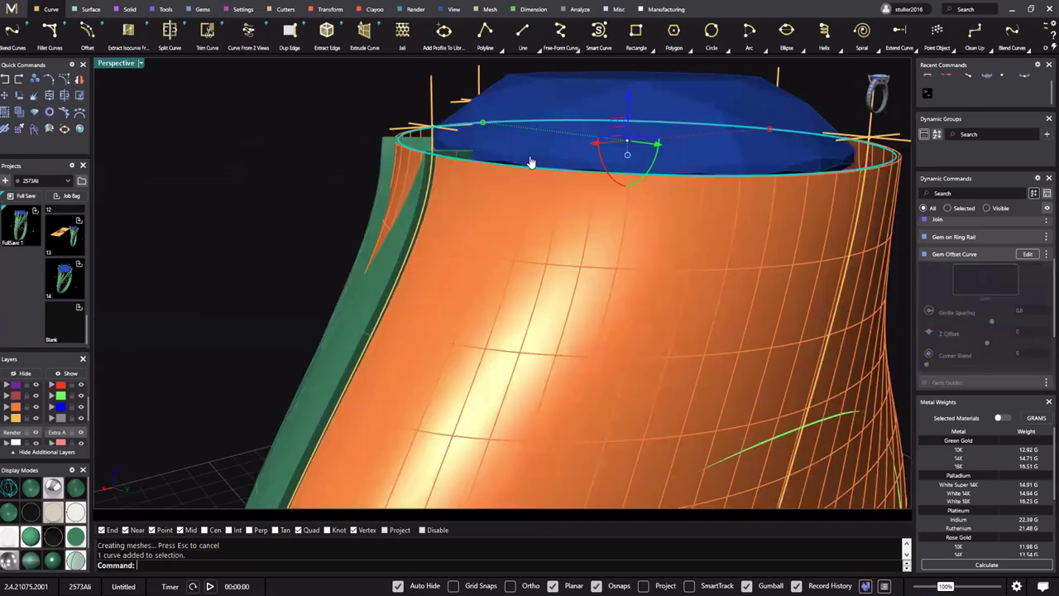
middle_click(529, 158)
click(518, 191)
scroll(594, 275, down, 3)
right_drag(593, 274, 409, 179)
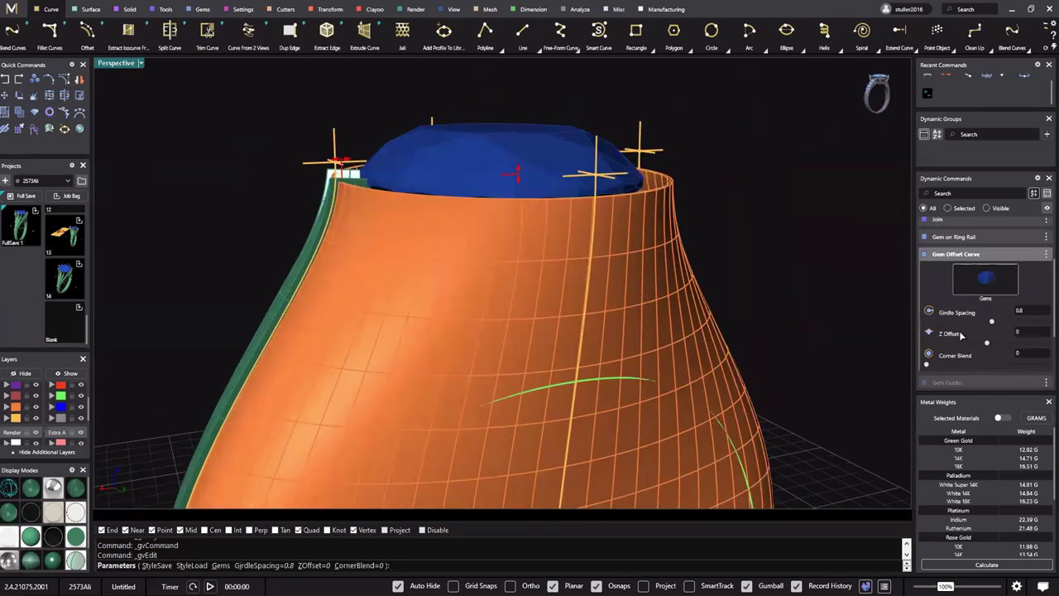
scroll(961, 335, down, 1)
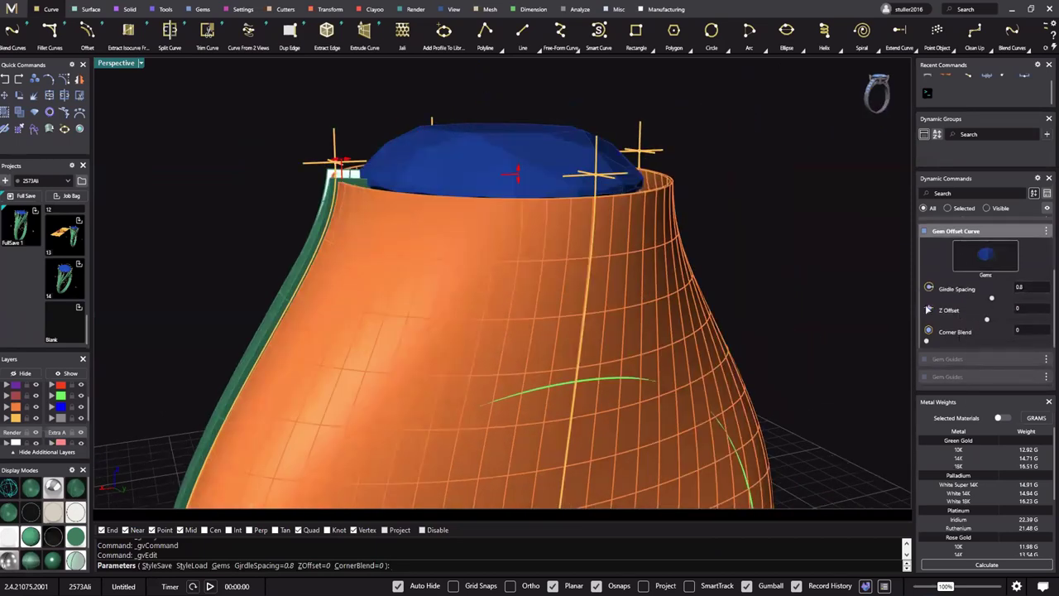
right_drag(420, 252, 465, 280)
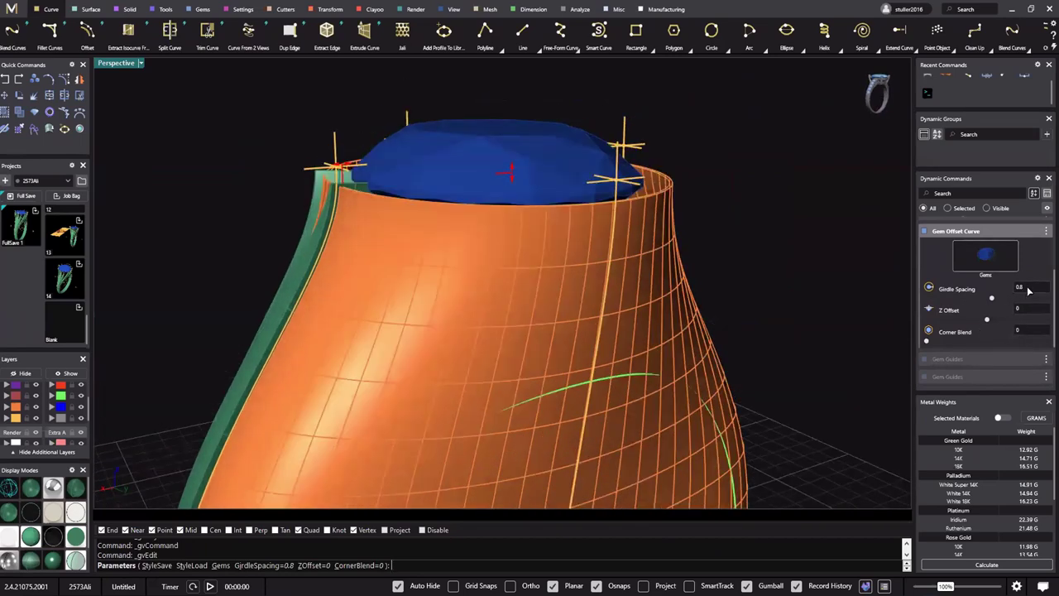
click(1024, 310)
text(1)
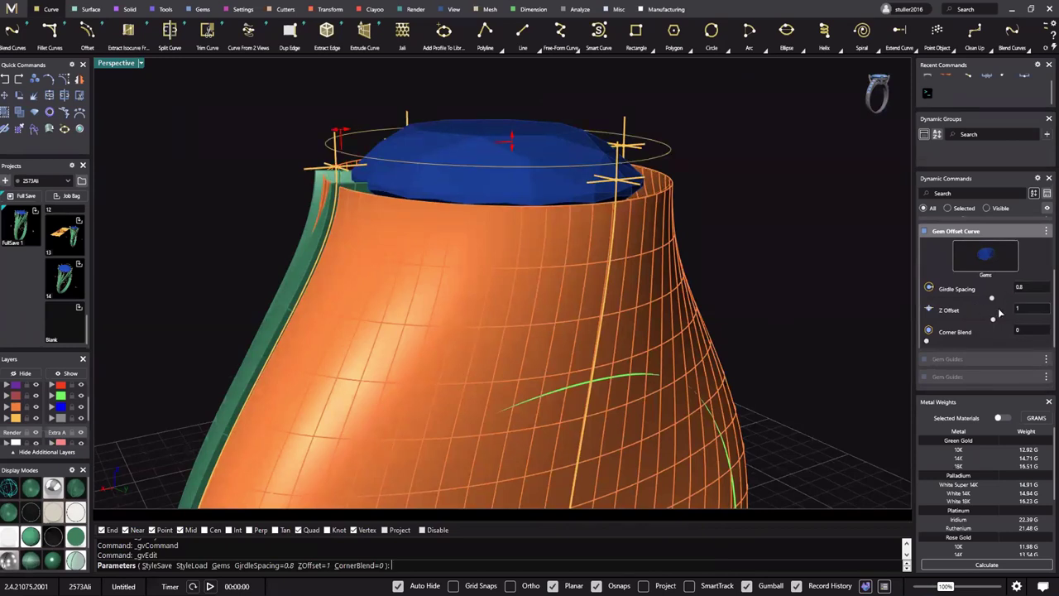
text(0.3)
key(Return)
key(Return)
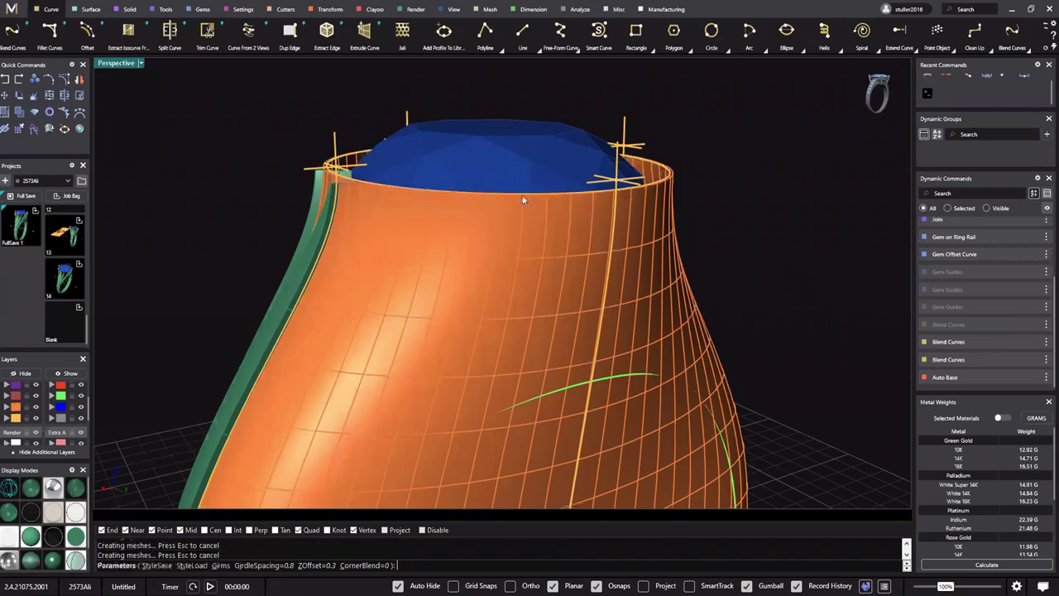
Examine how the base surface's upper rim and the leaf tips sit around the stone
scroll(634, 240, down, 3)
scroll(621, 210, down, 3)
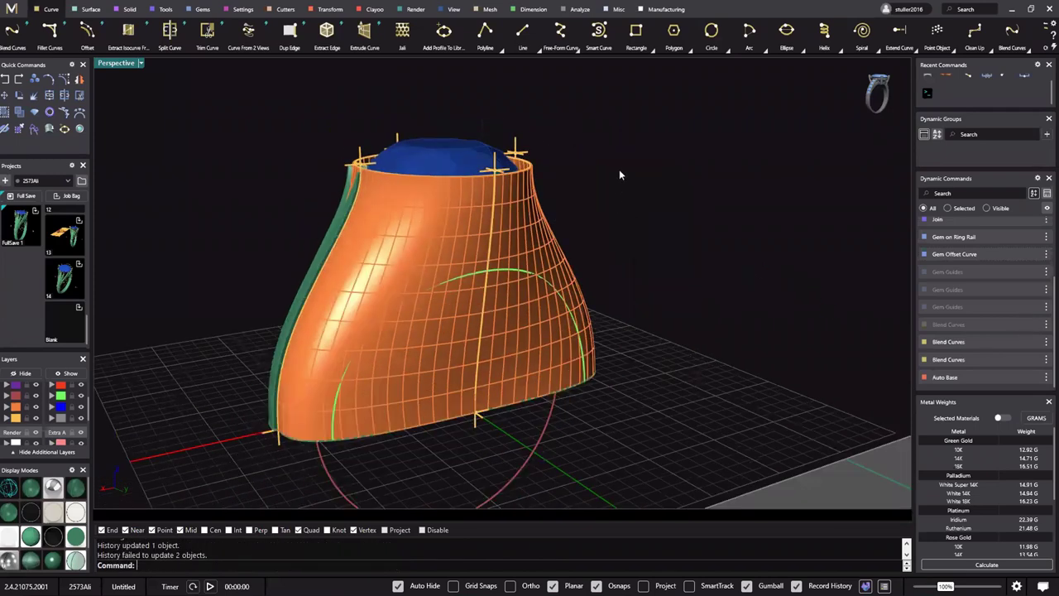
scroll(627, 164, down, 3)
right_drag(628, 167, 653, 176)
scroll(633, 194, up, 7)
scroll(644, 195, down, 3)
scroll(643, 188, down, 4)
scroll(663, 174, up, 4)
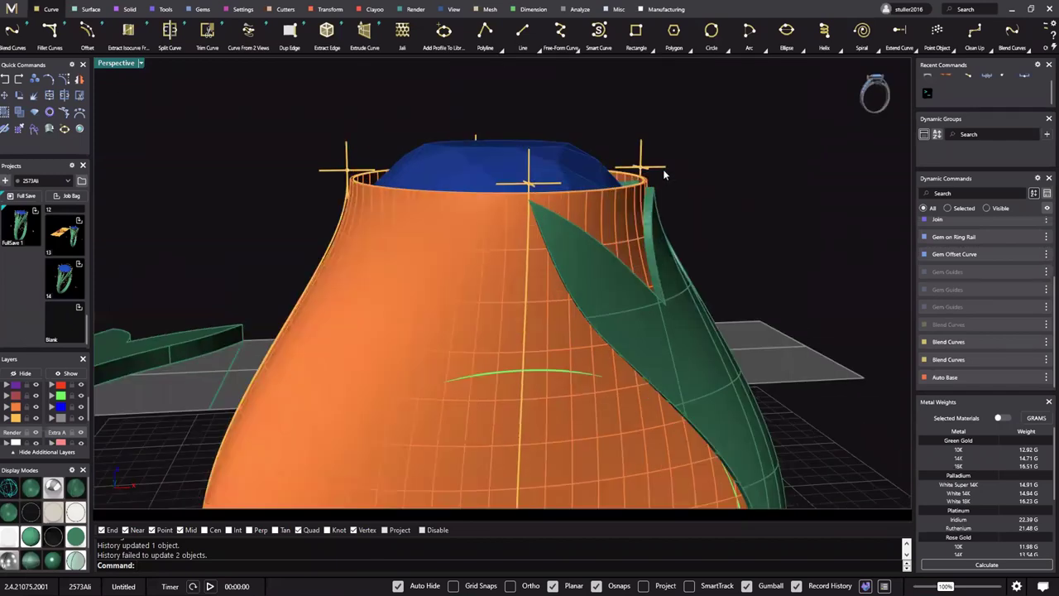
Edit the Gem Offset Curve again, raising it slightly higher around the stone with its height handle
scroll(638, 183, up, 7)
click(640, 186)
click(1027, 254)
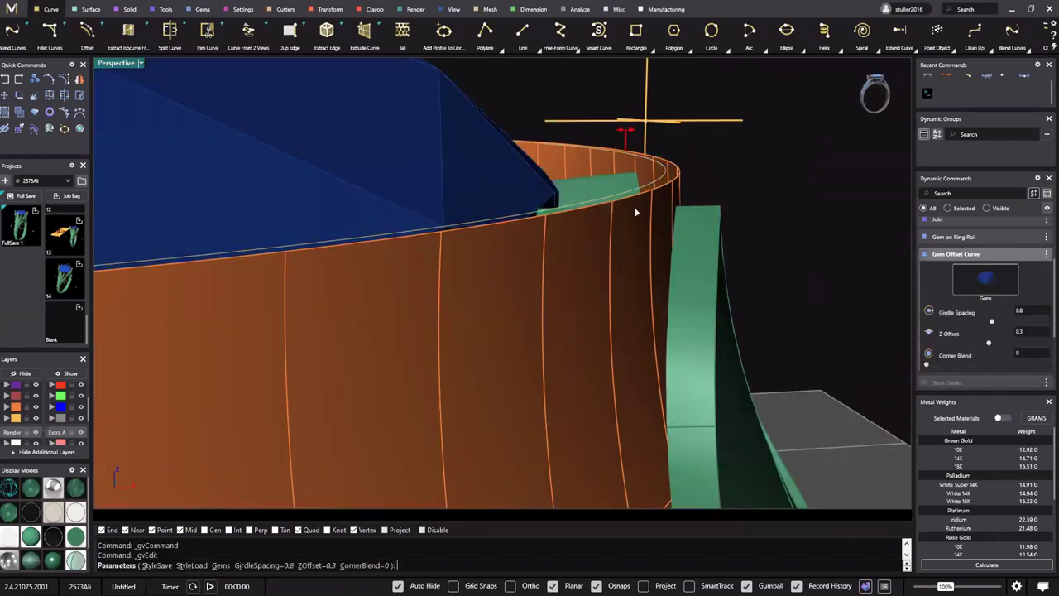
scroll(634, 195, down, 6)
drag(401, 181, 404, 166)
right_click(405, 166)
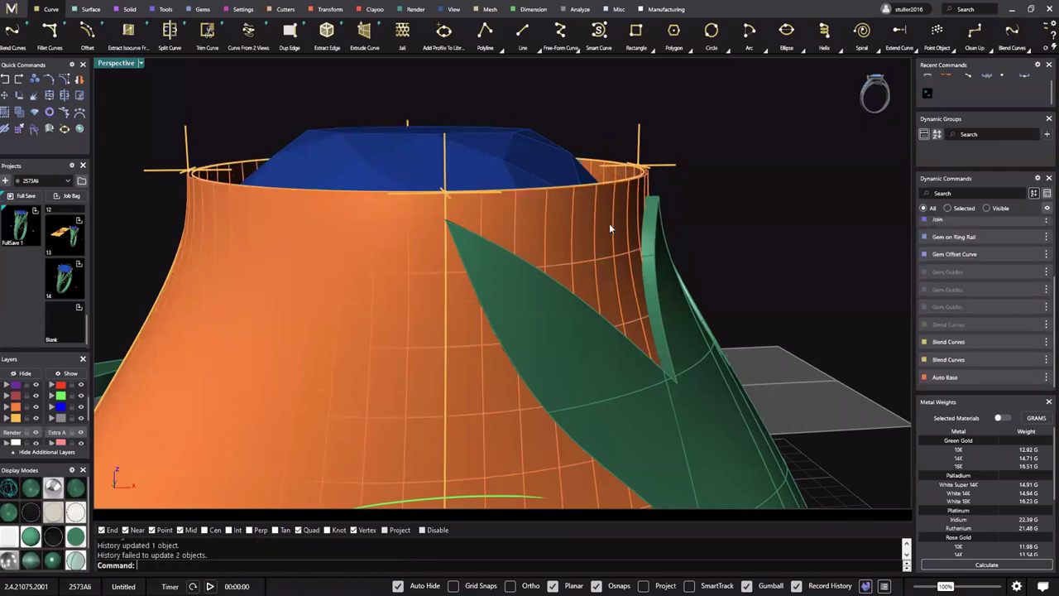
Examine the gap between the leaf tips and the rectangle's upper edge, comparing the flat leaf with the flowed piece on the ring
scroll(671, 226, down, 4)
right_drag(655, 180, 652, 142)
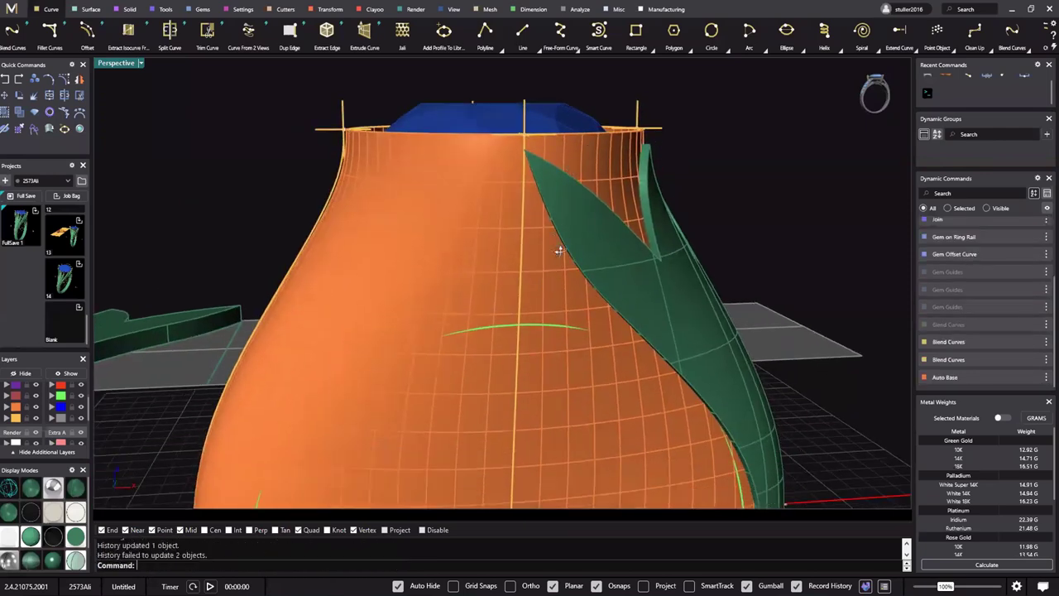
scroll(560, 248, down, 4)
shift+right_drag(448, 237, 553, 228)
scroll(530, 203, down, 6)
right_drag(461, 140, 470, 313)
scroll(465, 159, up, 3)
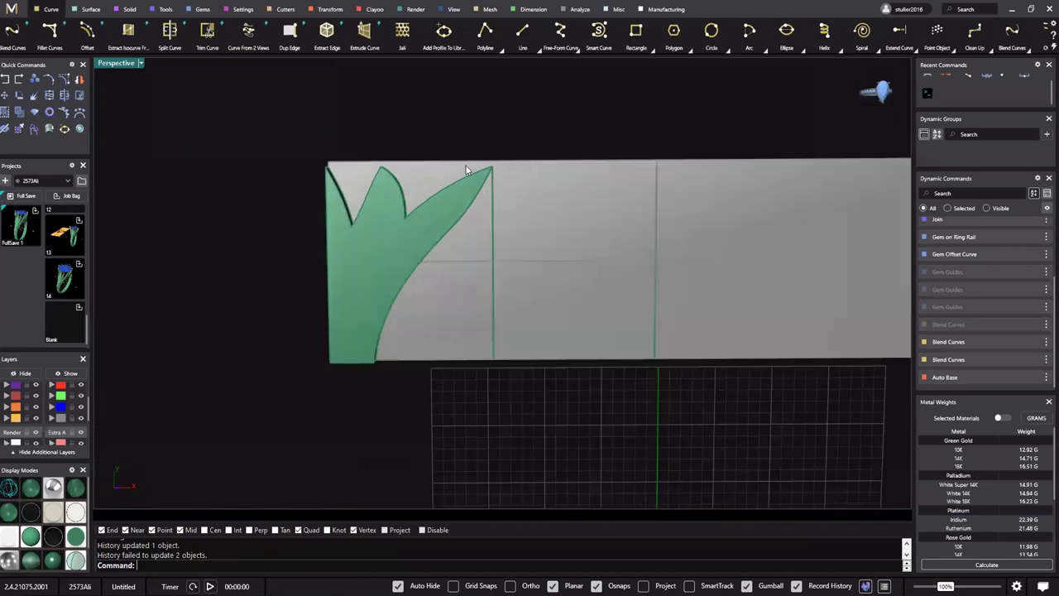
click(659, 195)
click(705, 303)
scroll(645, 186, down, 3)
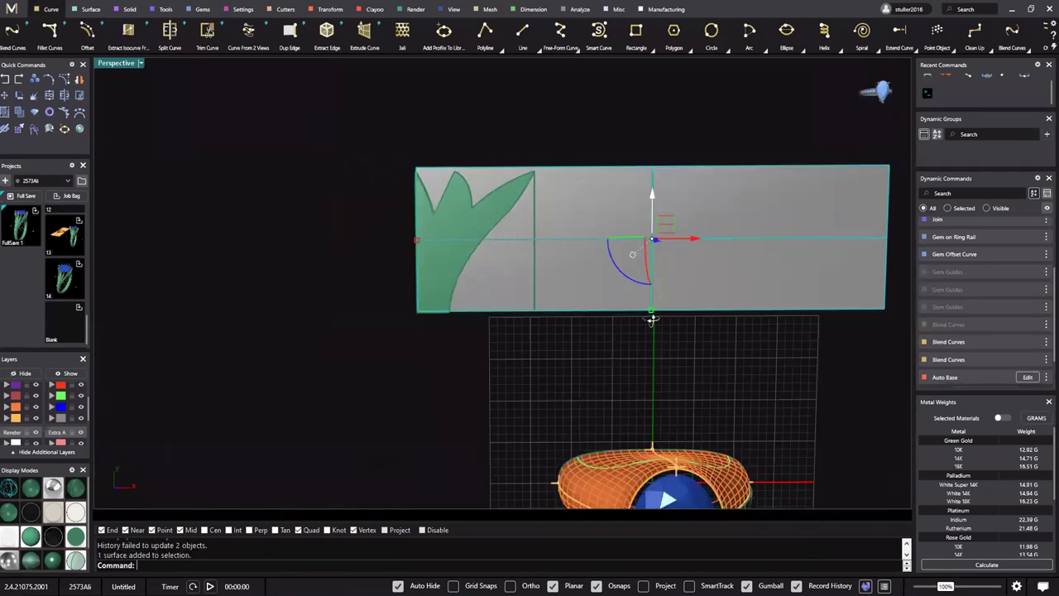
shift+right_drag(786, 387, 523, 300)
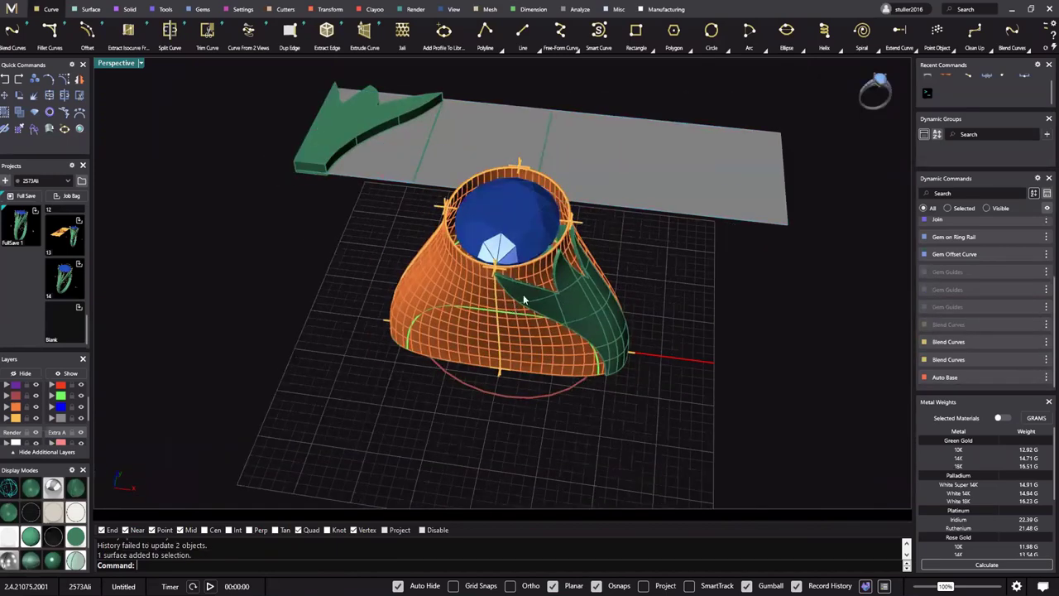
scroll(600, 303, up, 3)
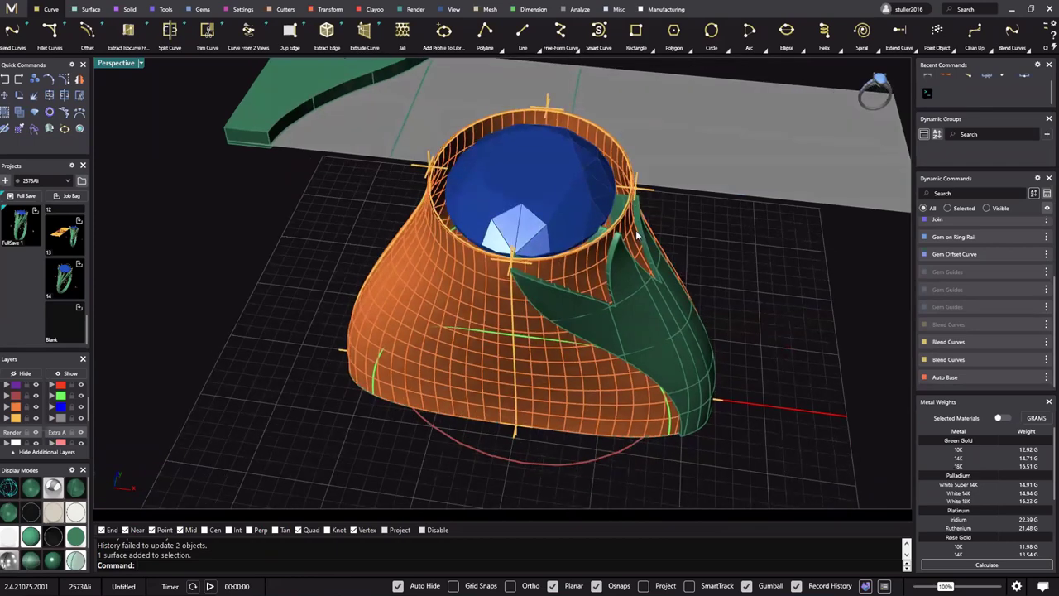
right_drag(558, 237, 728, 414)
shift+right_drag(622, 288, 604, 196)
right_drag(267, 183, 150, 99)
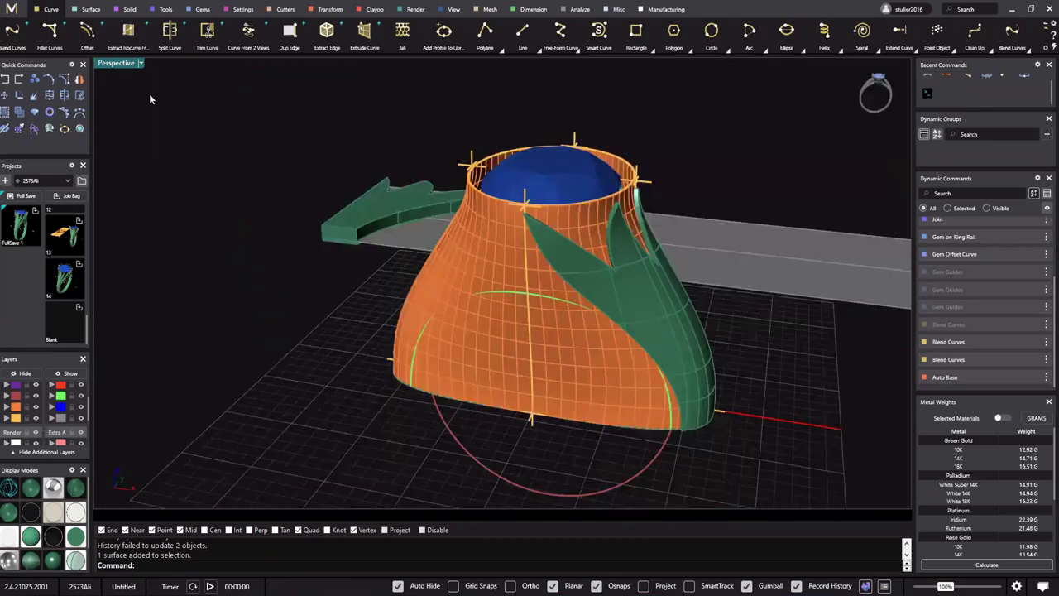
Show the flat leaf in the Top view and select its outline curve and extrusion
scroll(367, 99, up, 3)
key(ctrl+F1)
scroll(397, 207, down, 3)
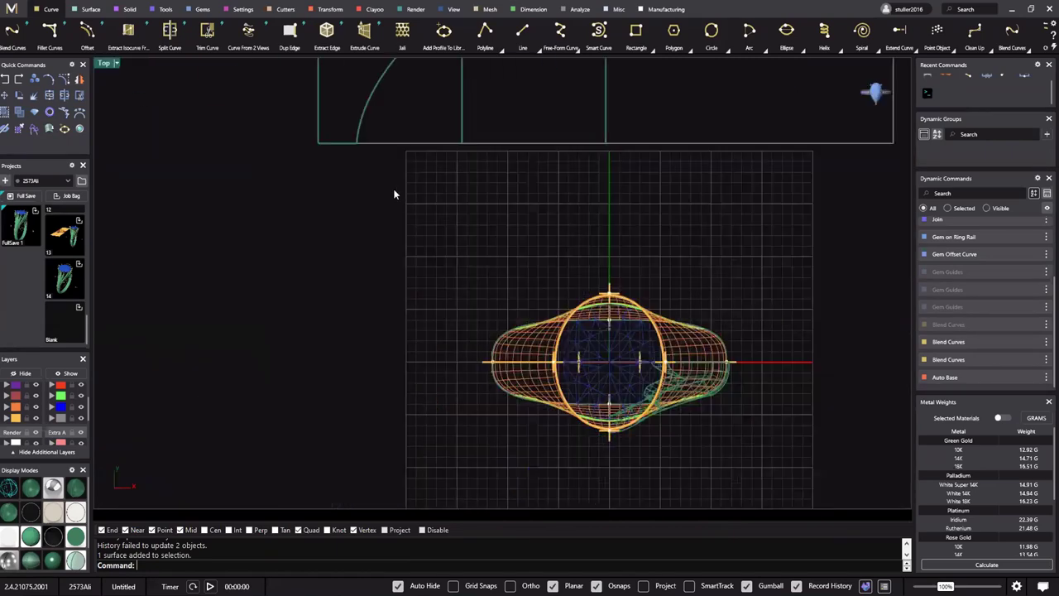
right_drag(395, 192, 378, 325)
drag(418, 199, 404, 147)
click(403, 148)
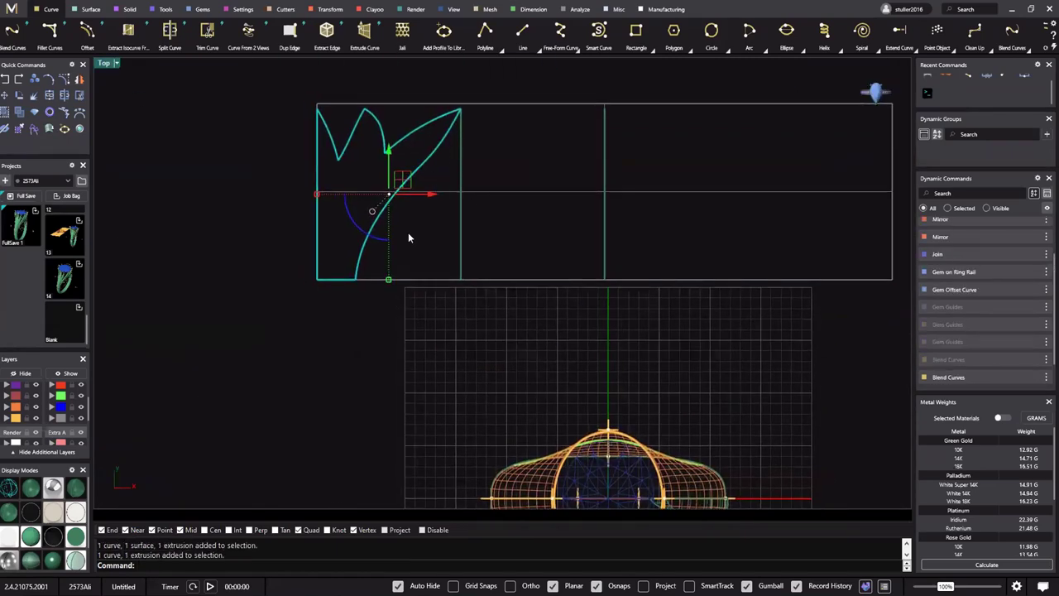
Try to stretch only the leaf outline curve with Scale1D from its lower corner up to the rectangle's upper edge
click(433, 160)
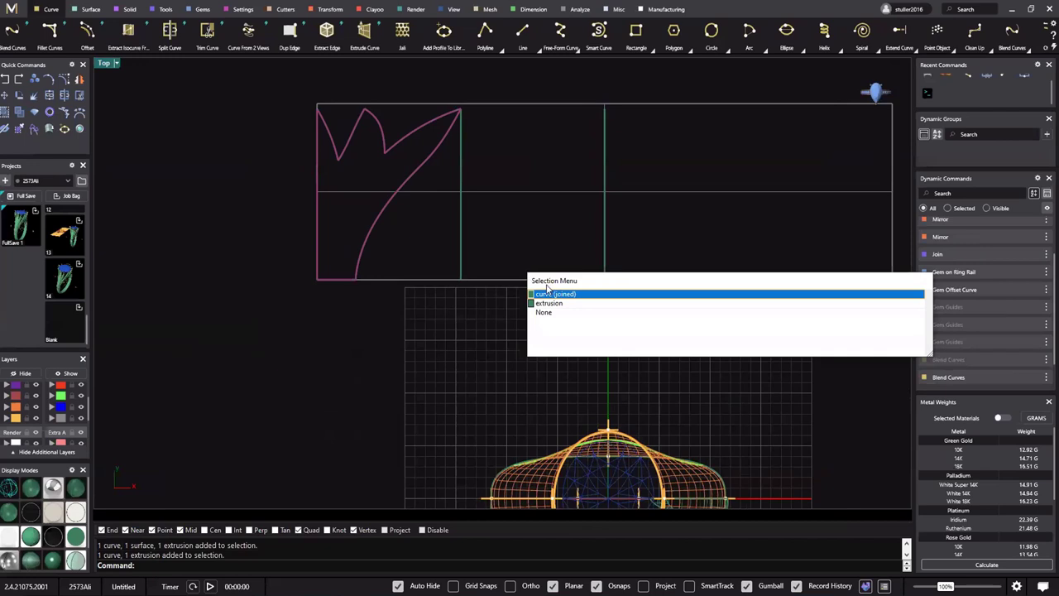
click(548, 294)
text(ss)
key(Return)
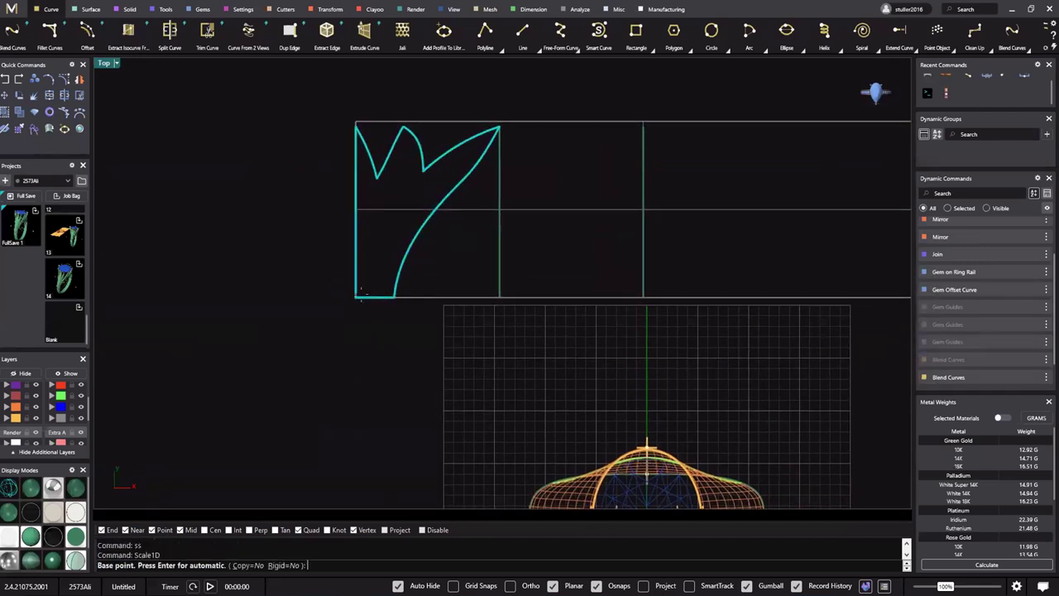
click(357, 296)
scroll(366, 163, up, 3)
click(351, 113)
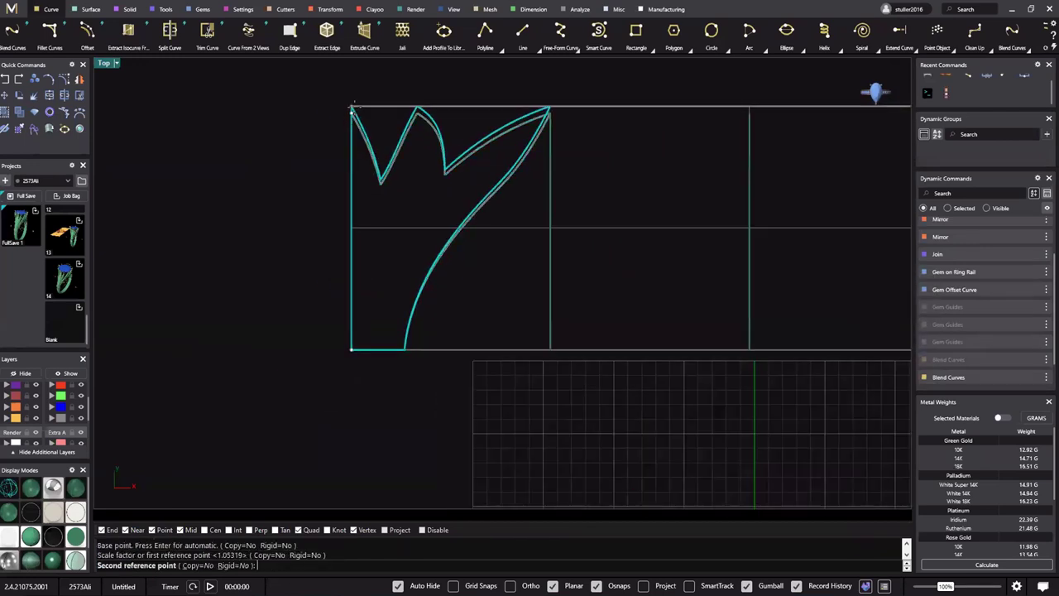
click(352, 105)
key(ctrl+z)
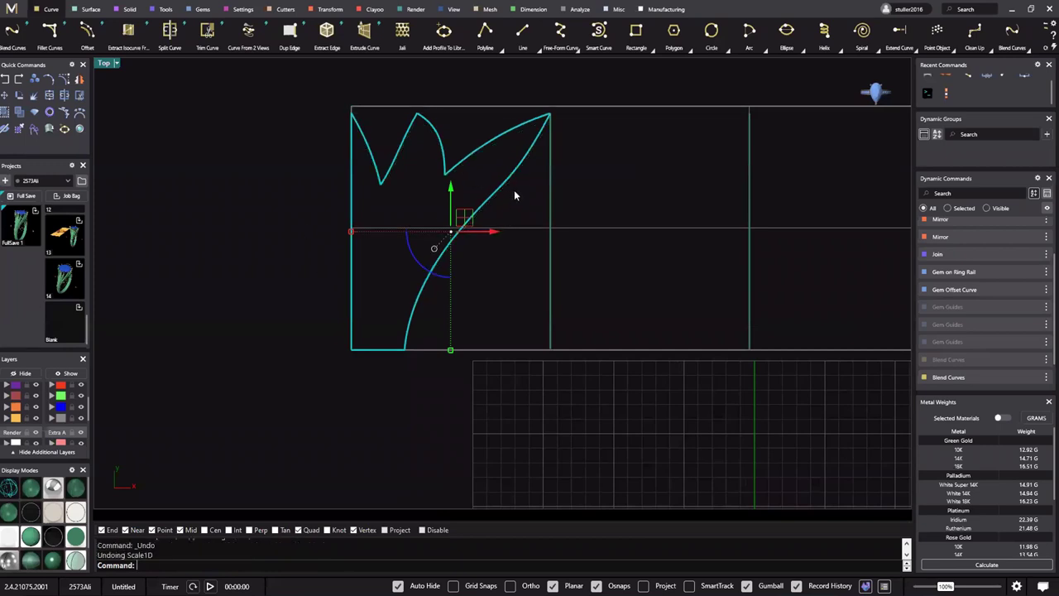
key(Return)
text(s)
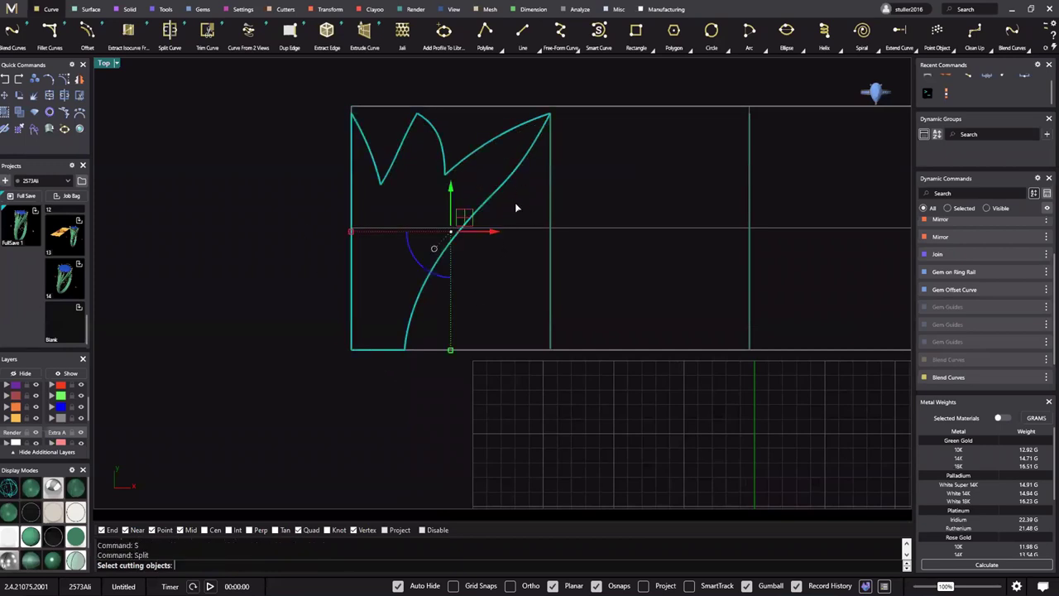
drag(516, 204, 494, 181)
right_drag(497, 182, 532, 195)
key(Escape)
Stretch the leaf outline curve and extrusion together with Scale1D from the lower corner until the tips meet the rectangle's upper edge
drag(557, 202, 531, 182)
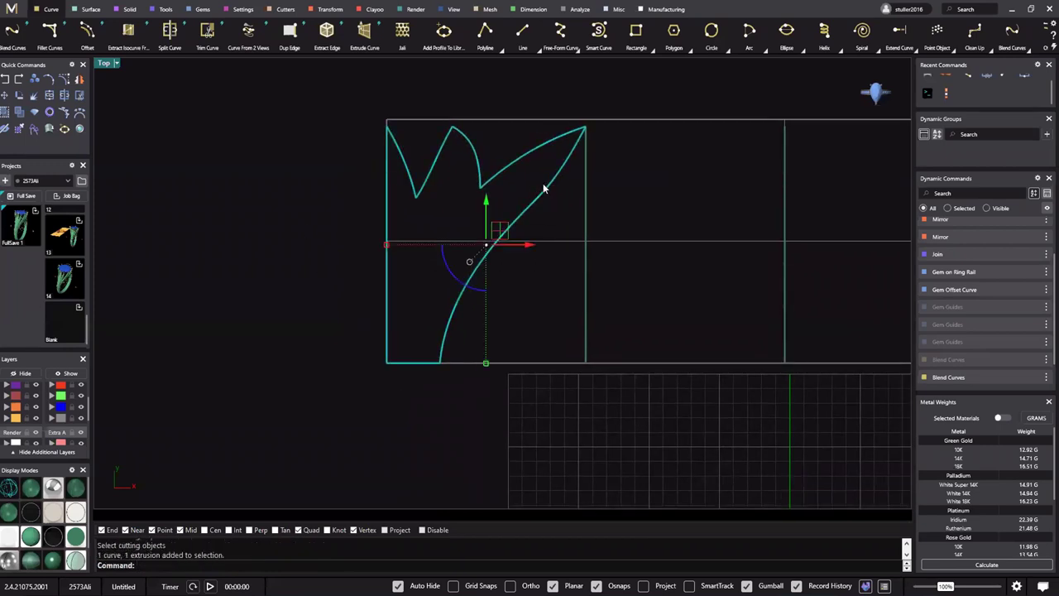
text(ss)
key(Return)
click(386, 364)
scroll(410, 113, up, 3)
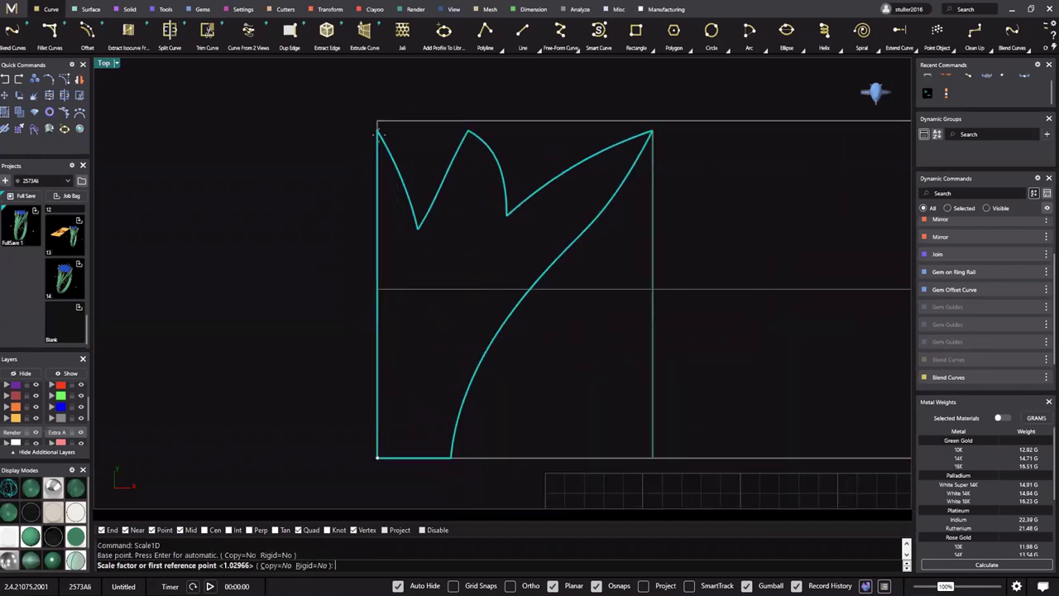
click(378, 131)
click(378, 121)
scroll(478, 155, down, 3)
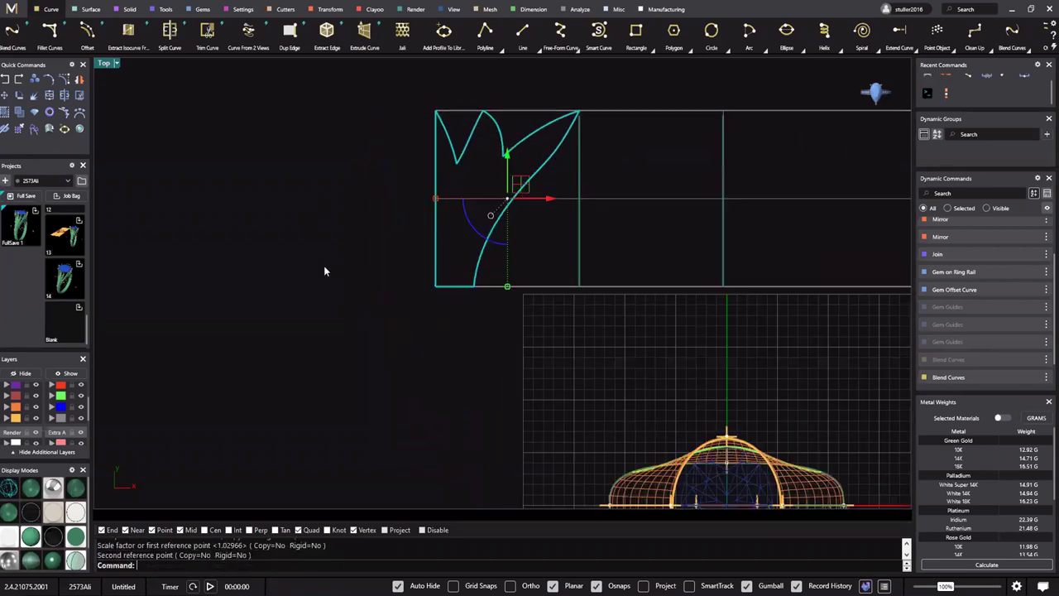
Return to a full Perspective view and hide the Cutting layer with the ring's base surface
double_click(111, 65)
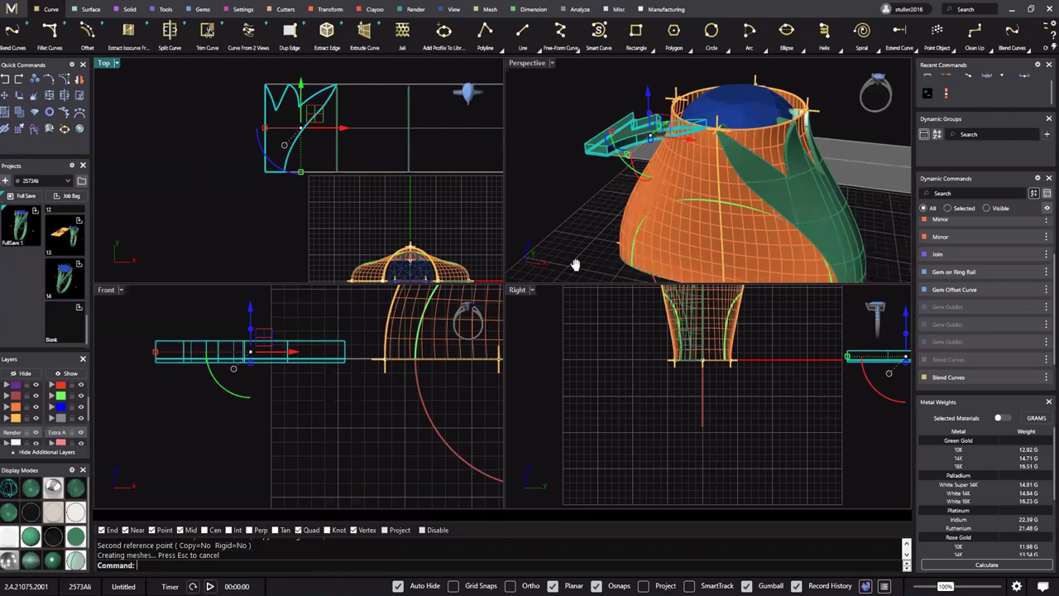
double_click(527, 63)
right_drag(571, 142, 586, 176)
key(Escape)
shift+right_drag(582, 234, 571, 348)
scroll(603, 312, down, 3)
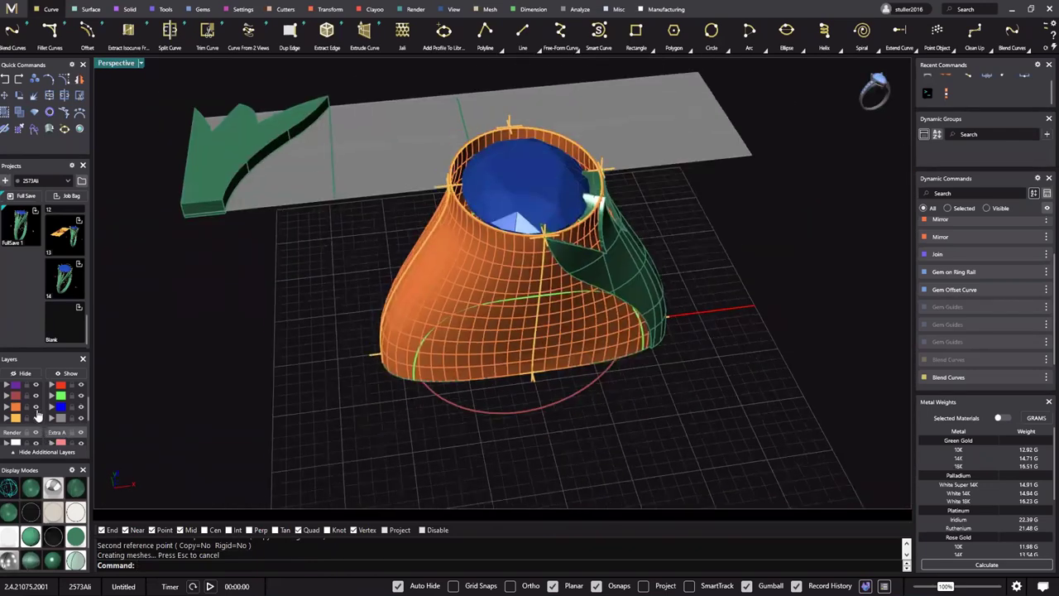
click(37, 408)
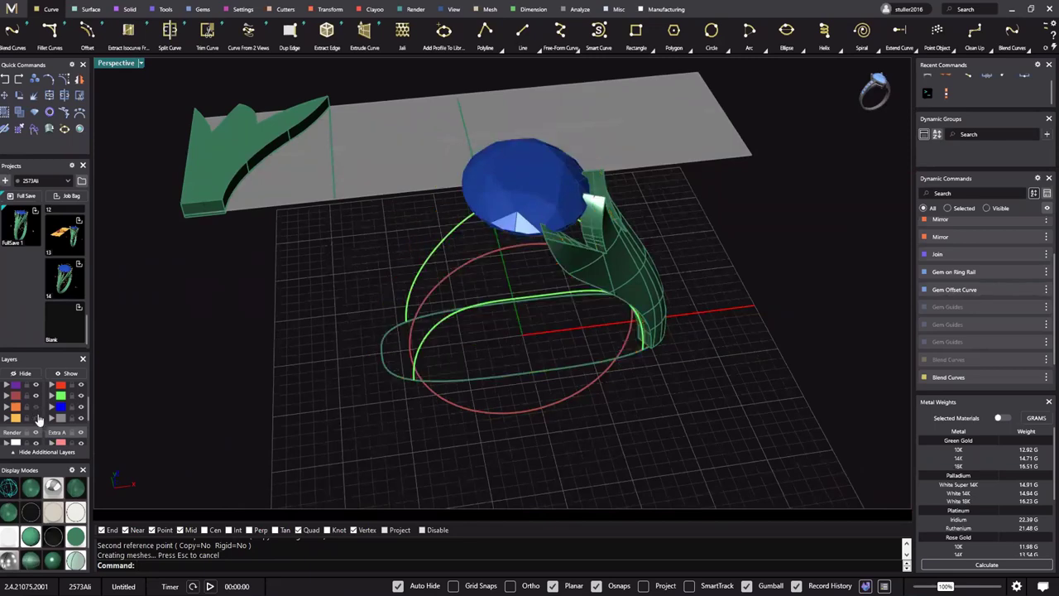
right_drag(591, 220, 596, 177)
right_drag(583, 255, 609, 265)
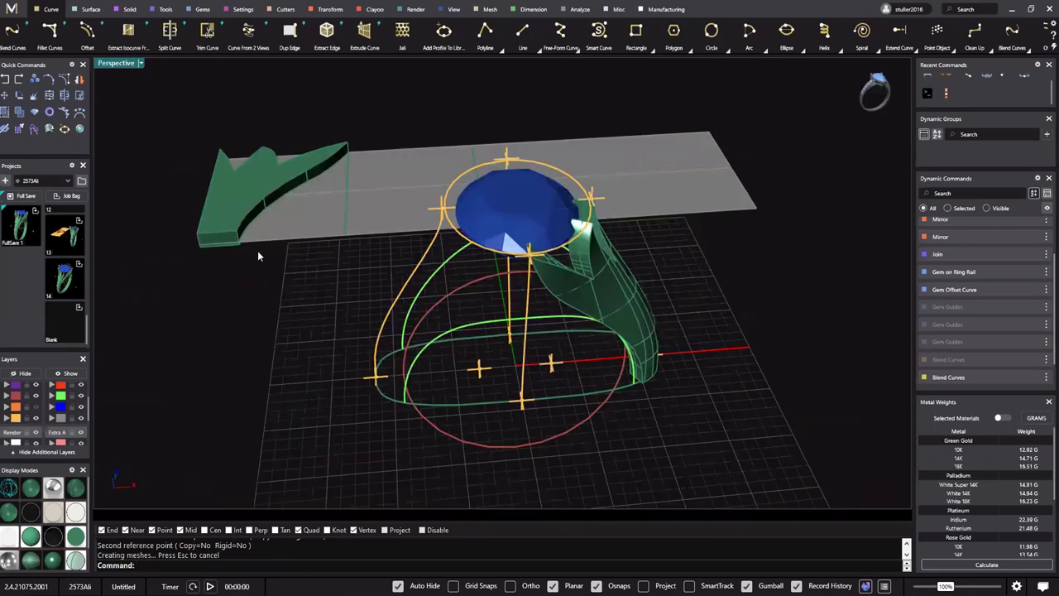
Examine the selected flat leaf extrusion and the flowed piece against the ring's guide curves from several sides
right_drag(257, 251, 228, 186)
click(602, 271)
scroll(526, 281, up, 4)
shift+right_drag(526, 281, 502, 287)
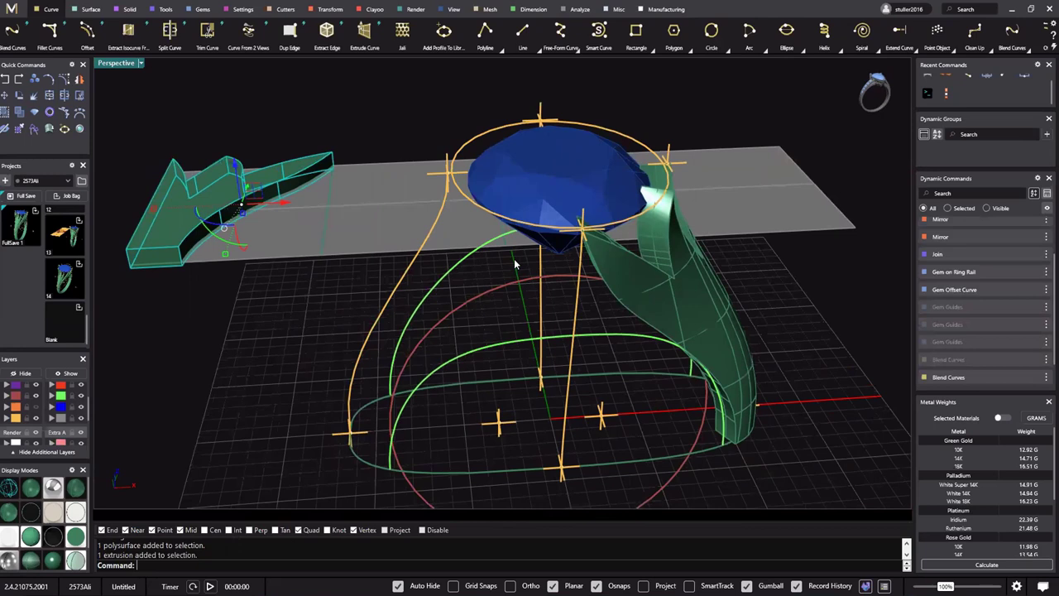
shift+right_drag(693, 235, 695, 234)
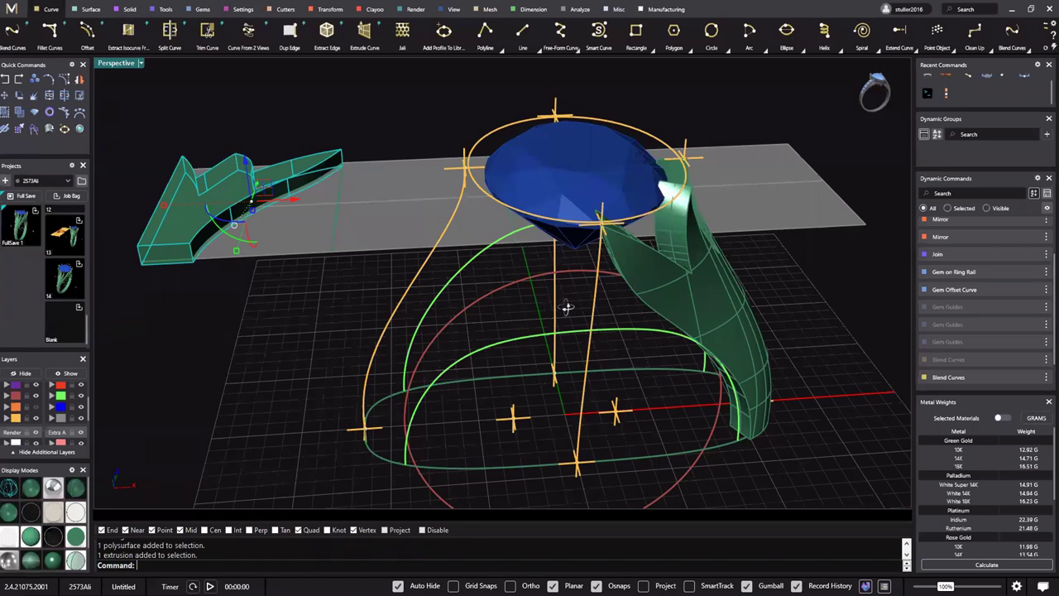
right_drag(498, 341, 520, 315)
right_drag(535, 318, 535, 315)
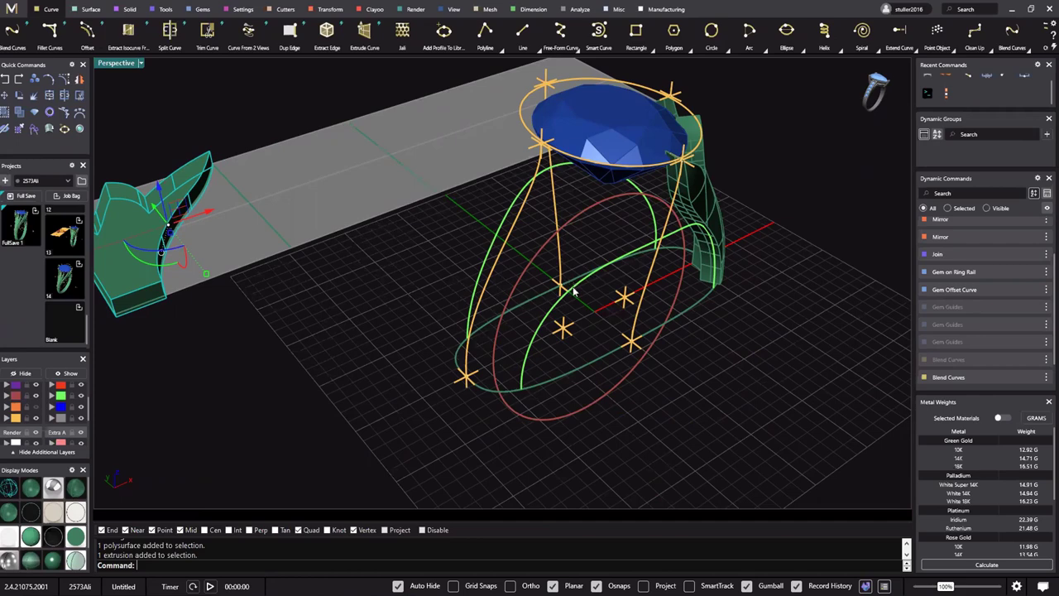
shift+right_drag(449, 362, 435, 367)
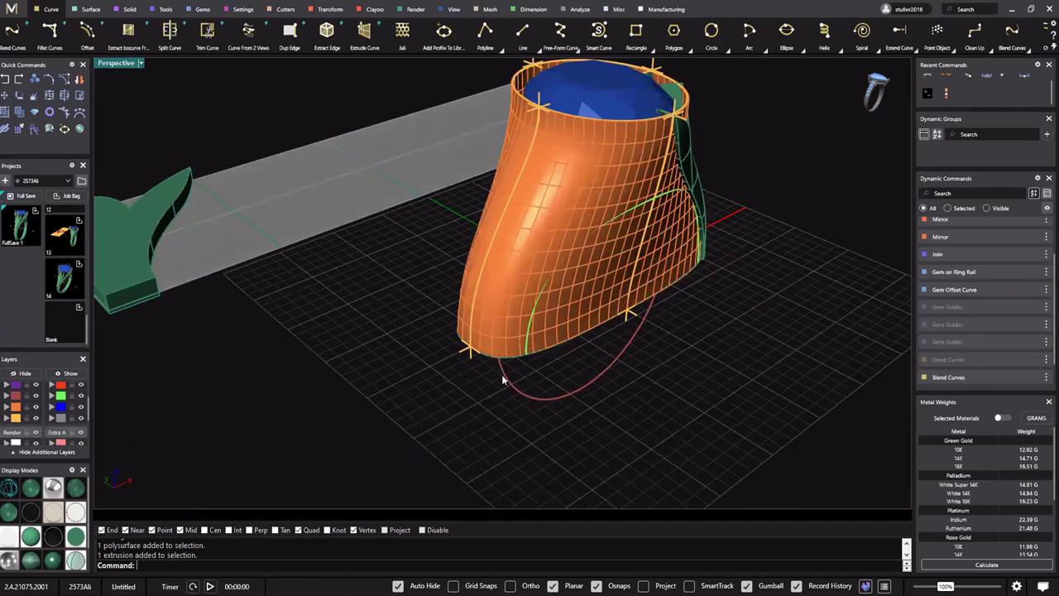
Extrude the finger rail circle into a solid cylinder extending out through the side of the ring surface
click(504, 377)
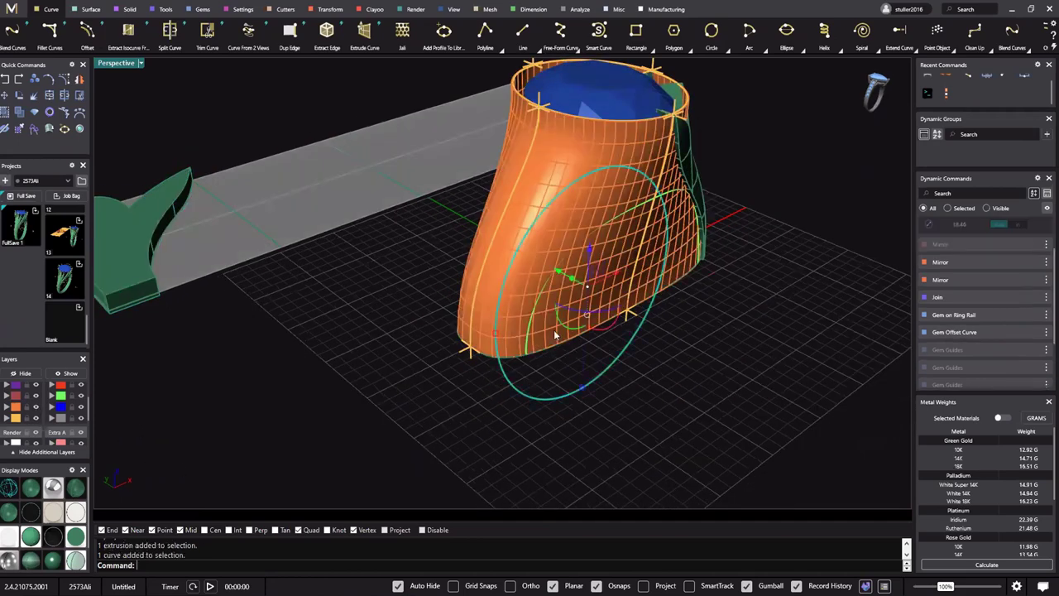
mouse_move(668, 335)
right_down()
mouse_move(679, 339)
mouse_move(660, 337)
mouse_move(683, 336)
right_up()
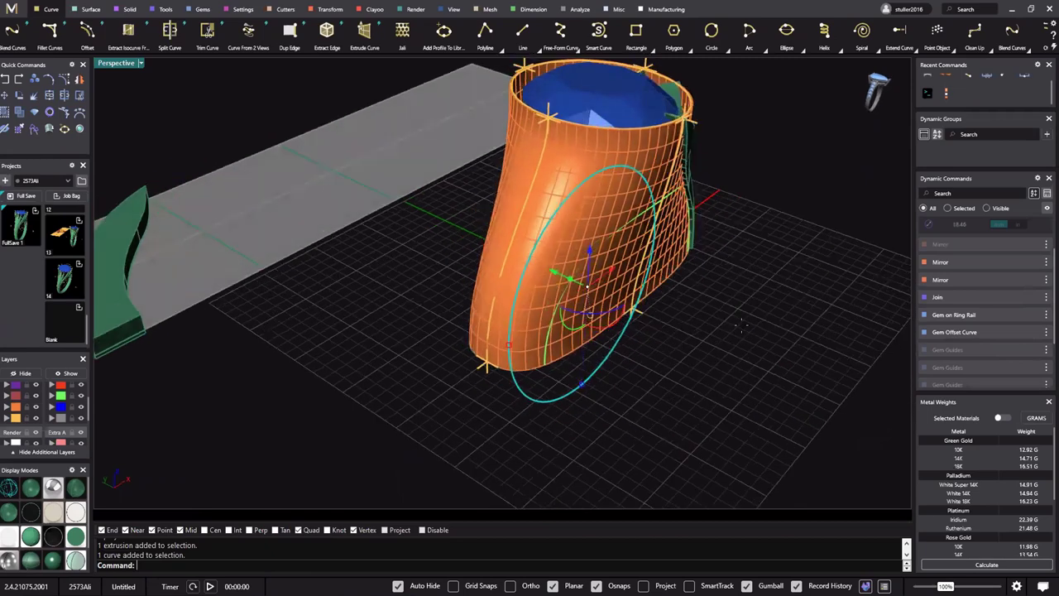
right_drag(619, 316, 657, 313)
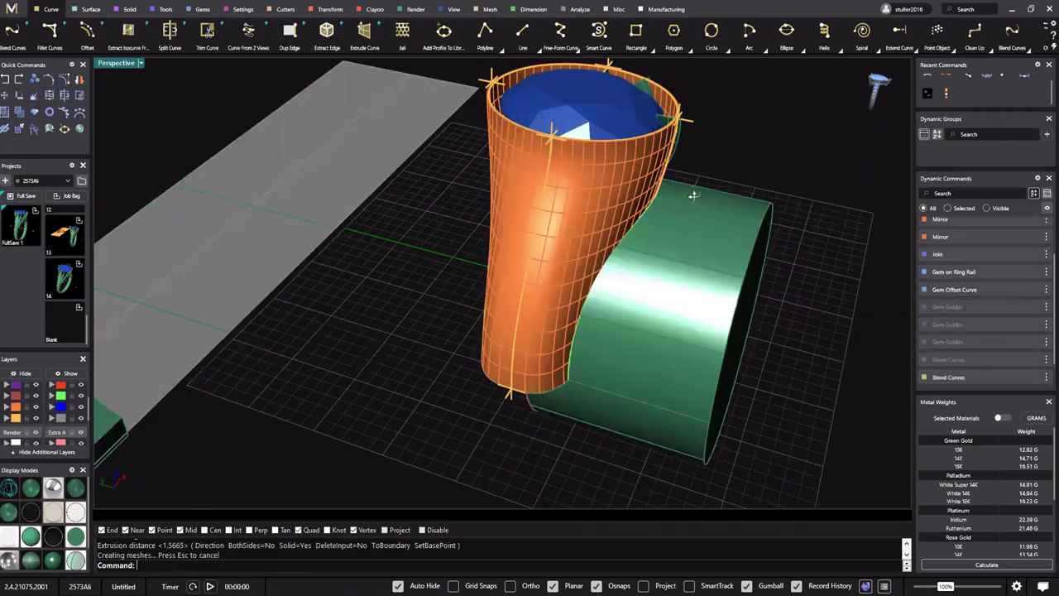
Create the intersection curve between the cylinder and the ring surface with Intersect, and delete the cylinder
right_drag(667, 301, 513, 180)
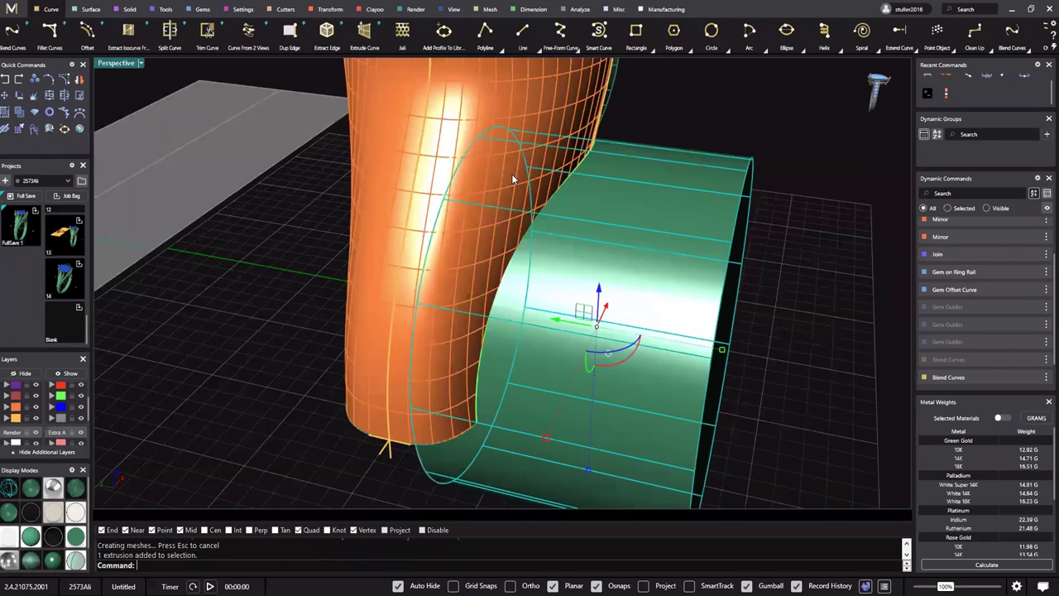
shift+click(512, 174)
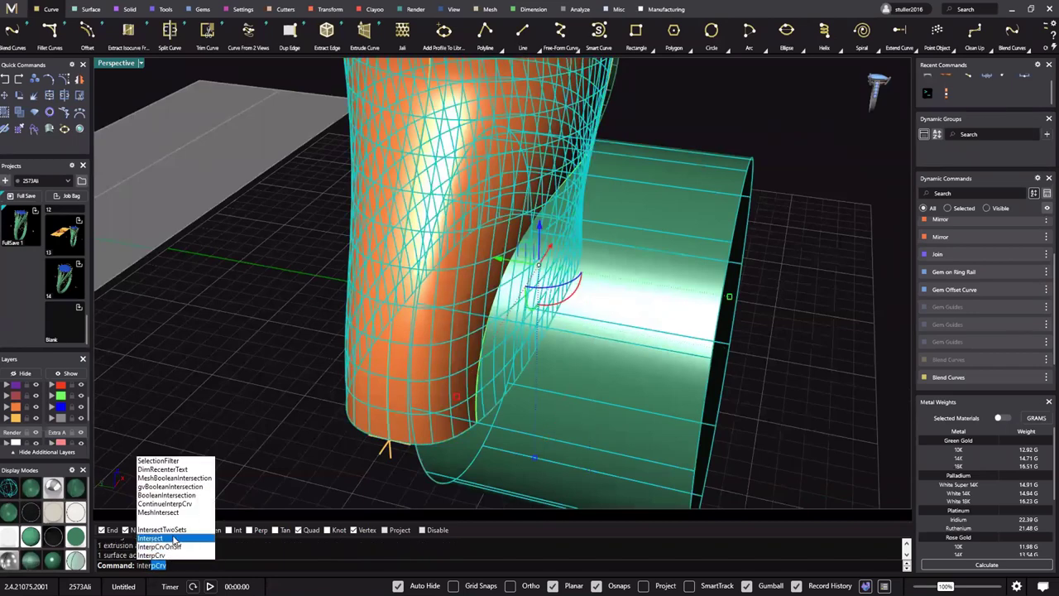
click(173, 539)
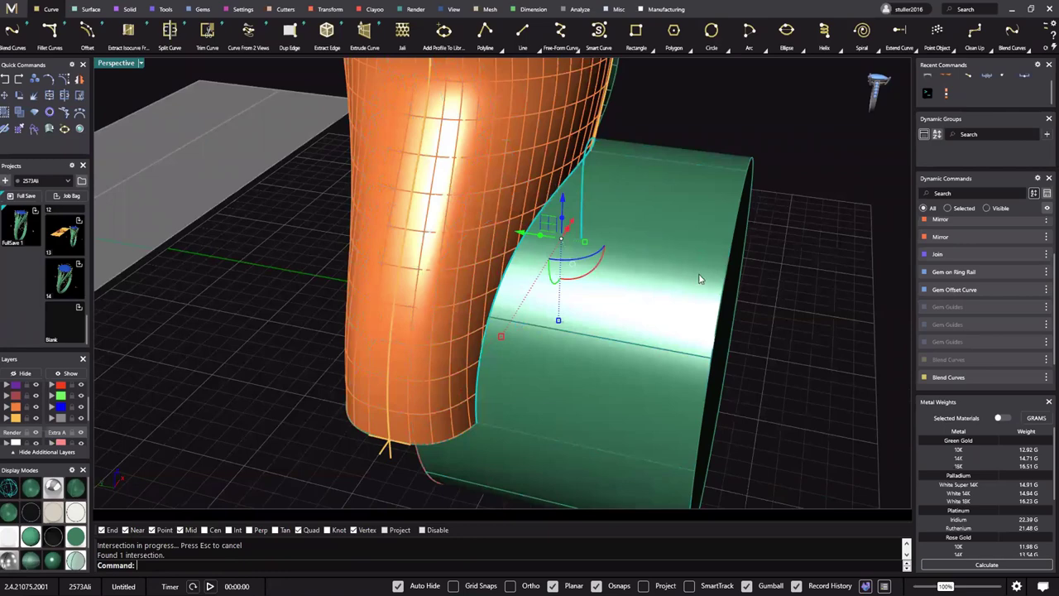
click(700, 279)
key(Delete)
Examine the side opening curve, the flowed leaf piece and the stone on the ring surface from several sides and from above
right_drag(478, 247, 464, 251)
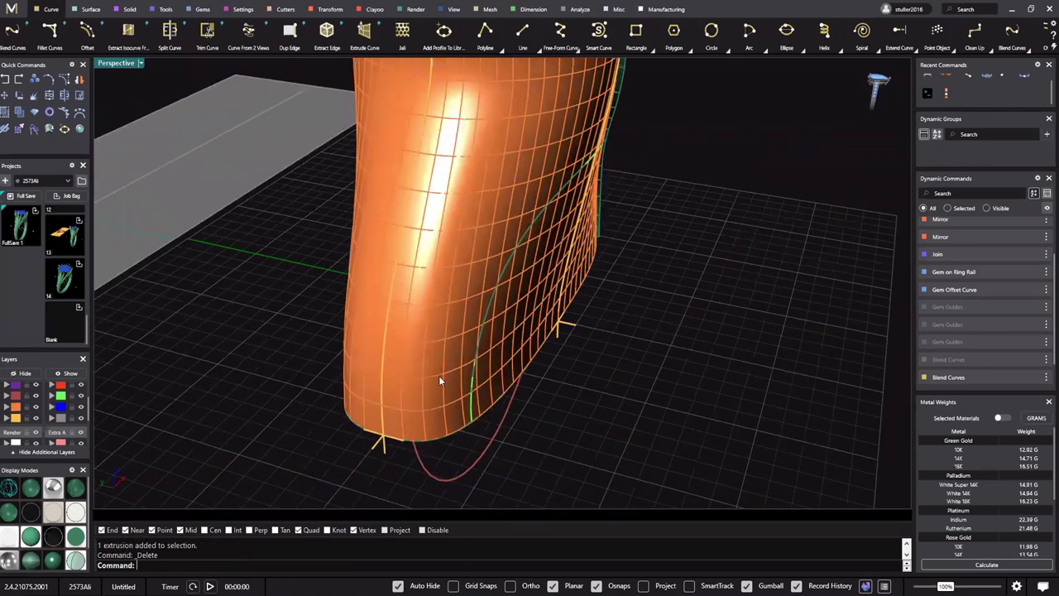
right_drag(625, 175, 723, 201)
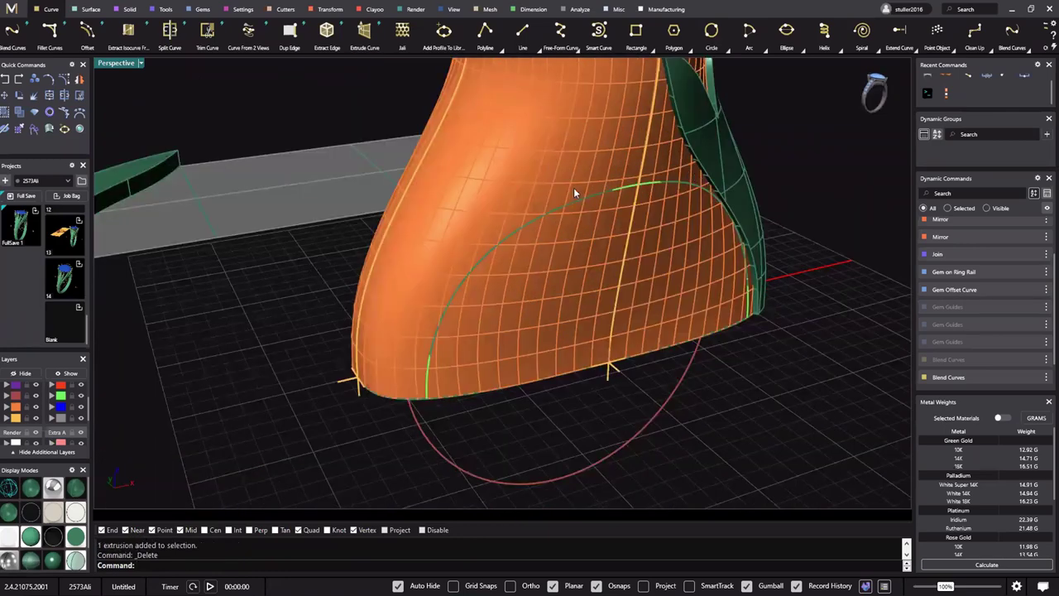
scroll(594, 294, down, 3)
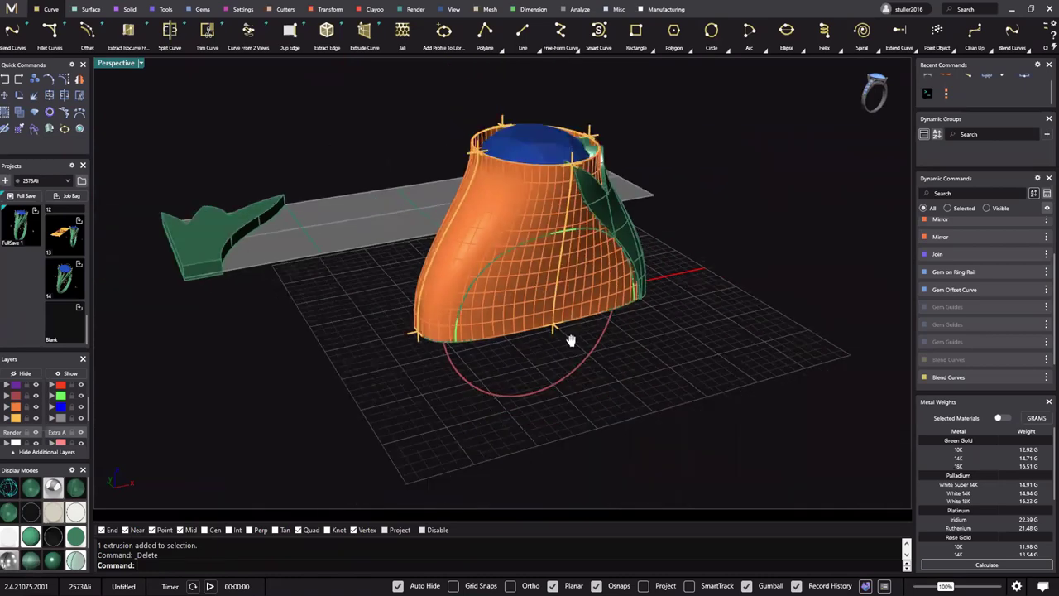
right_drag(609, 273, 587, 216)
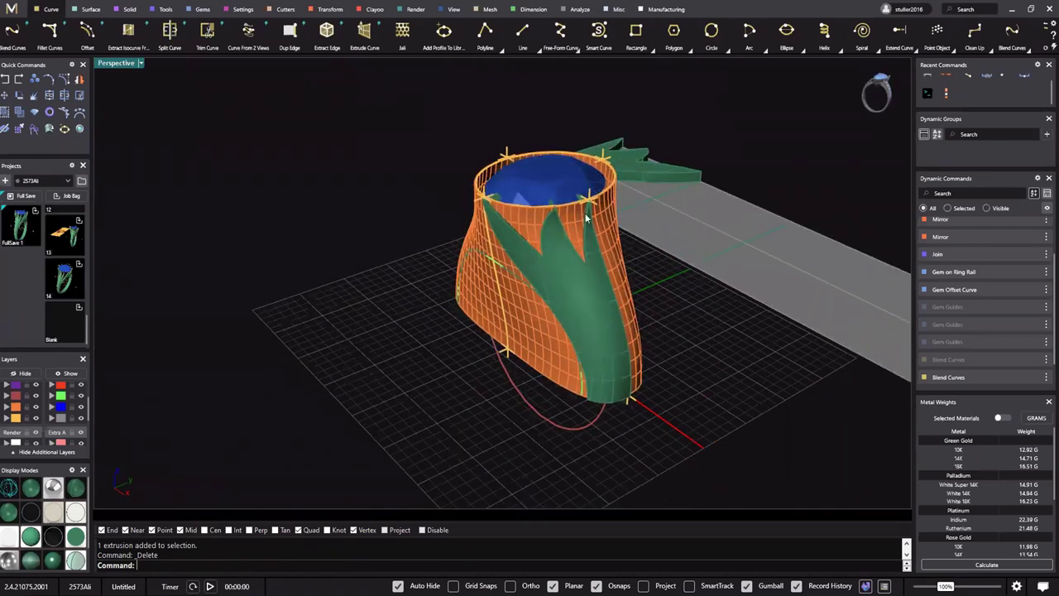
right_drag(604, 251, 599, 254)
scroll(597, 253, up, 3)
shift+right_drag(549, 214, 602, 314)
shift+right_drag(602, 314, 584, 272)
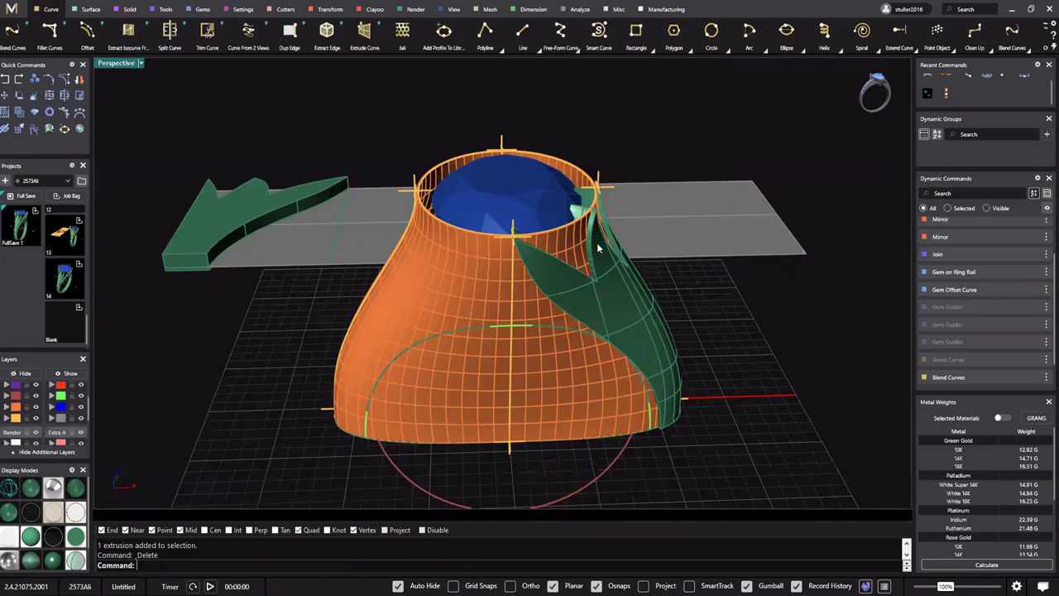
right_drag(730, 226, 727, 258)
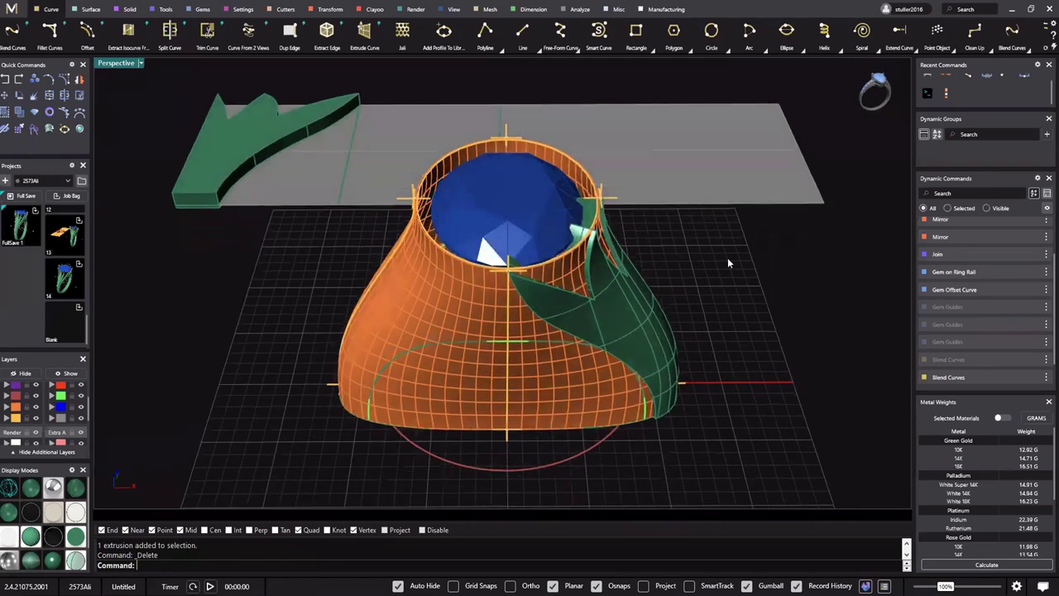
scroll(630, 136, up, 4)
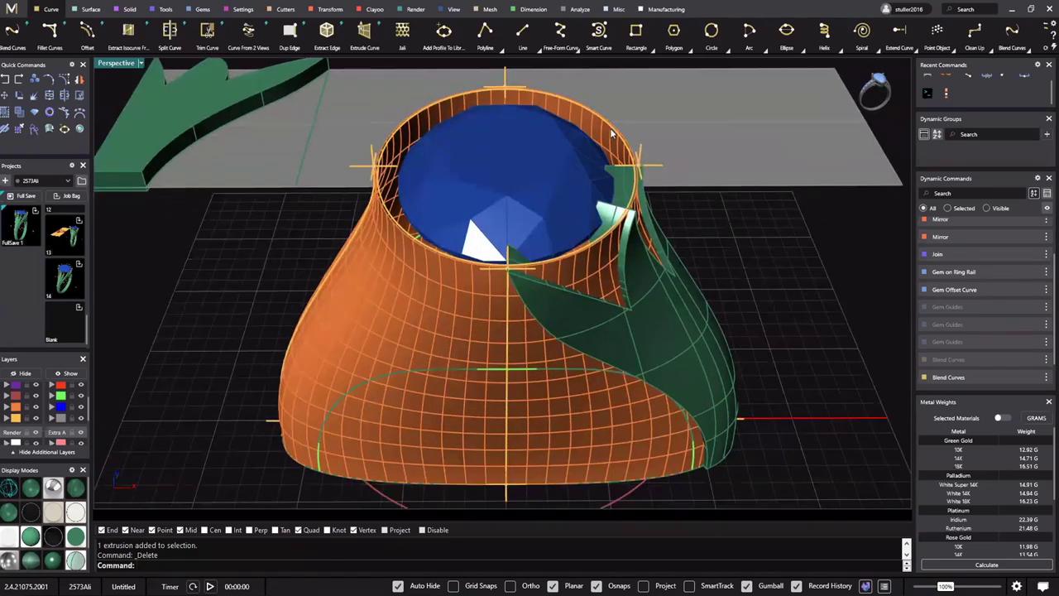
right_drag(612, 134, 612, 143)
scroll(643, 263, down, 3)
right_drag(556, 250, 691, 269)
right_drag(594, 261, 648, 250)
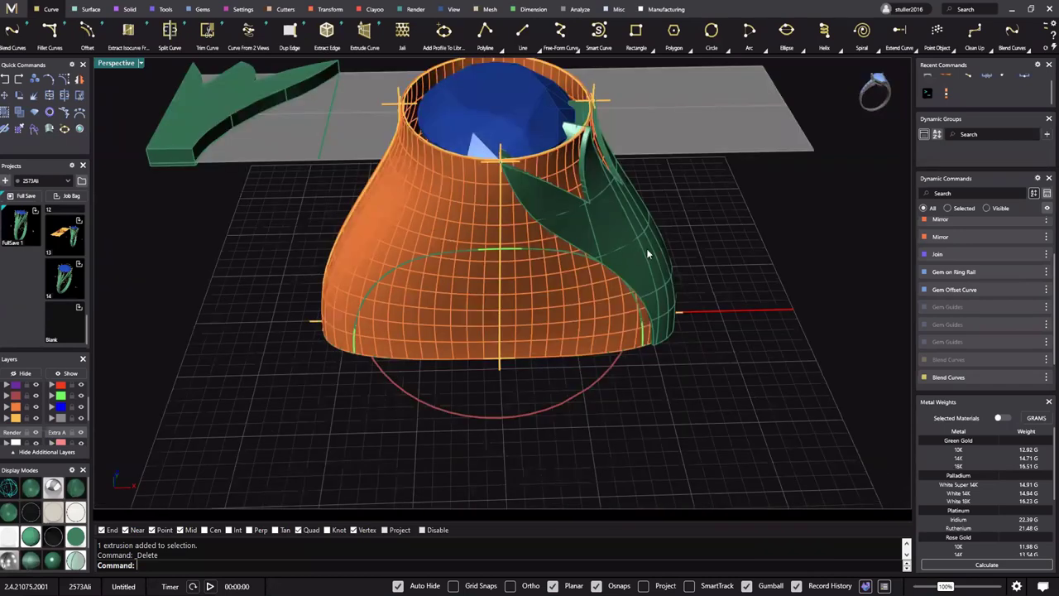
right_drag(514, 219, 561, 265)
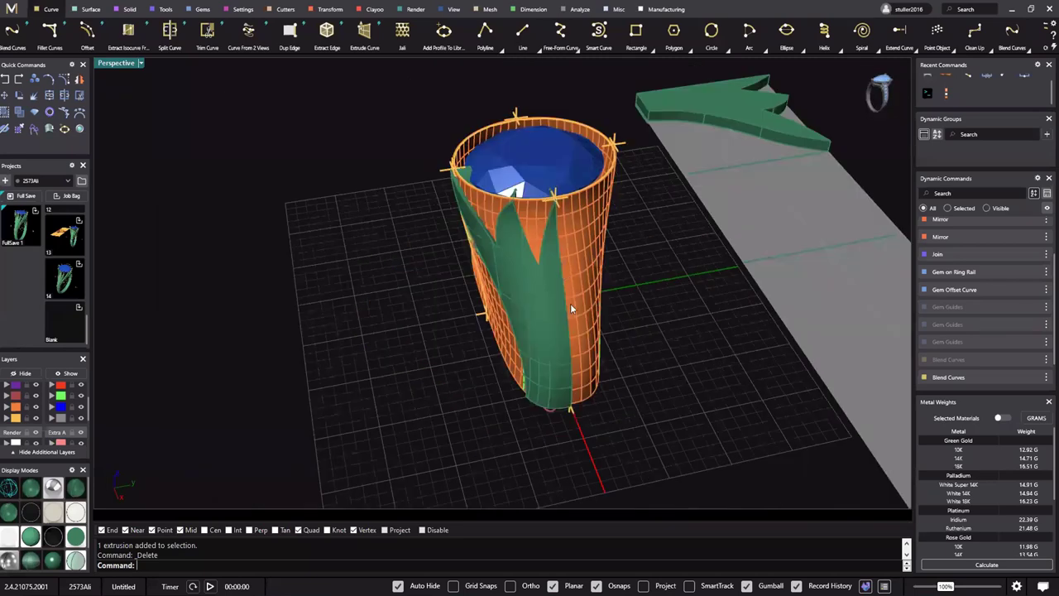
mouse_move(570, 303)
right_down()
mouse_move(593, 309)
mouse_move(572, 305)
mouse_move(598, 278)
mouse_move(623, 330)
mouse_move(646, 339)
mouse_move(651, 321)
mouse_move(610, 292)
mouse_move(557, 286)
right_up()
scroll(552, 257, down, 3)
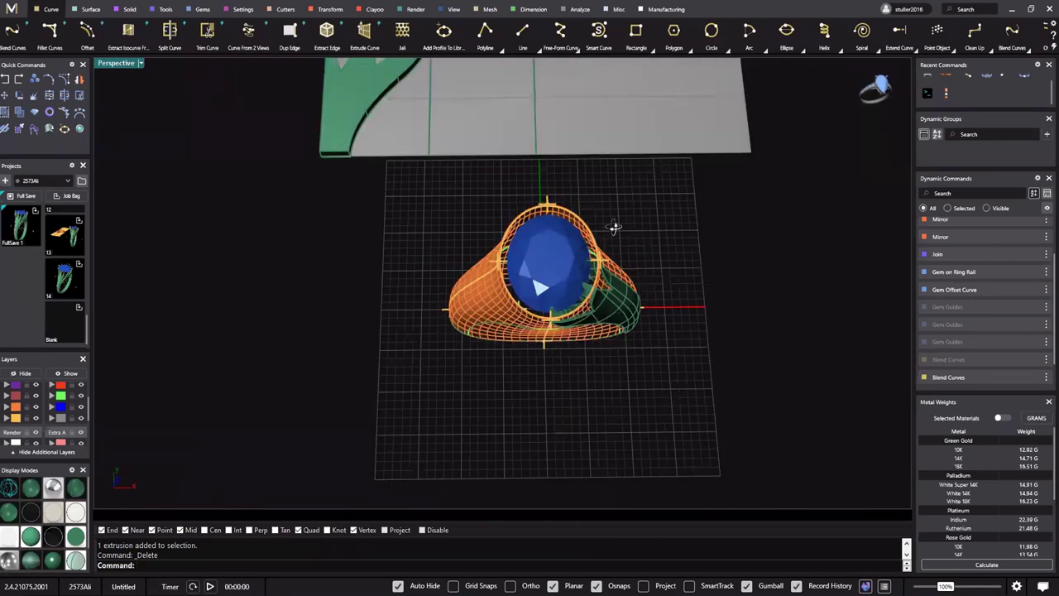
mouse_move(614, 228)
right_down()
mouse_move(573, 278)
mouse_move(568, 224)
mouse_move(579, 234)
mouse_move(620, 222)
right_up()
scroll(576, 201, up, 5)
right_drag(573, 195, 572, 165)
scroll(570, 199, down, 6)
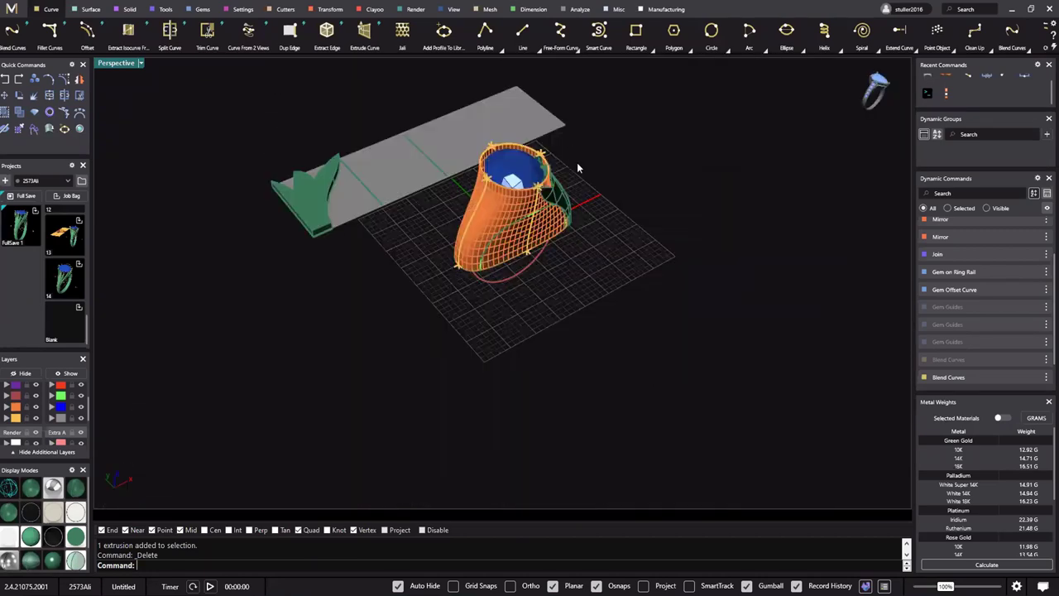
scroll(573, 173, up, 3)
scroll(550, 166, up, 7)
Edit the Gem on Ring Rail command to change the centre stone's shape to Round
click(551, 162)
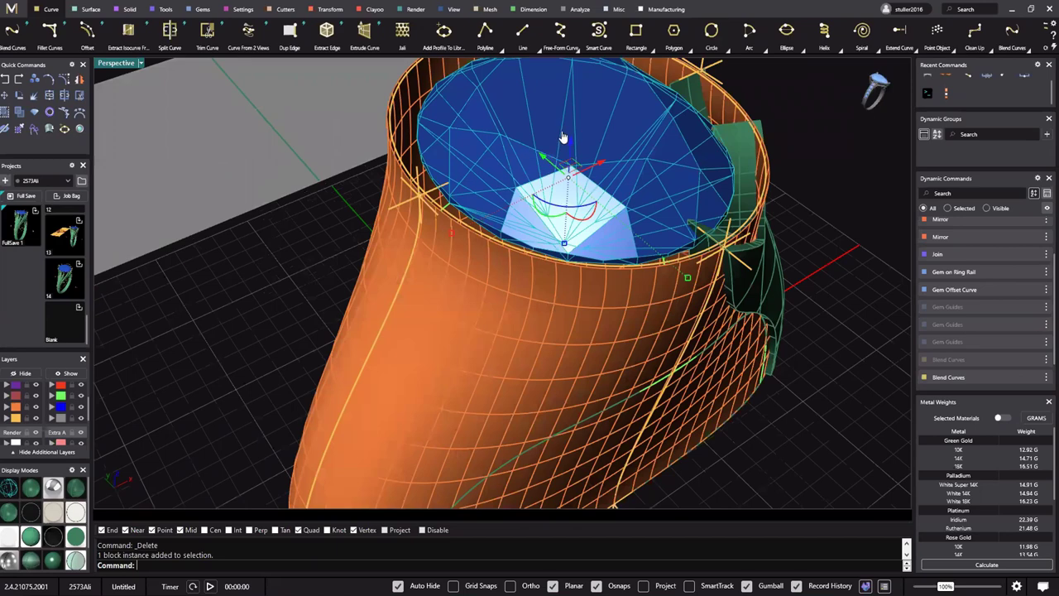
scroll(563, 137, down, 5)
click(581, 149)
middle_click(581, 149)
click(558, 122)
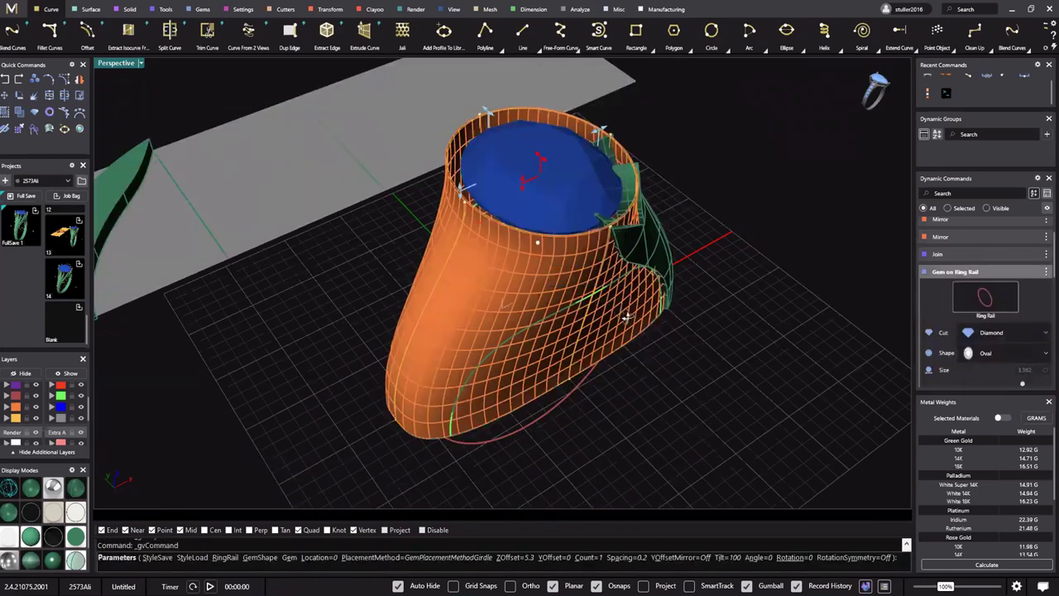
right_drag(628, 315, 614, 317)
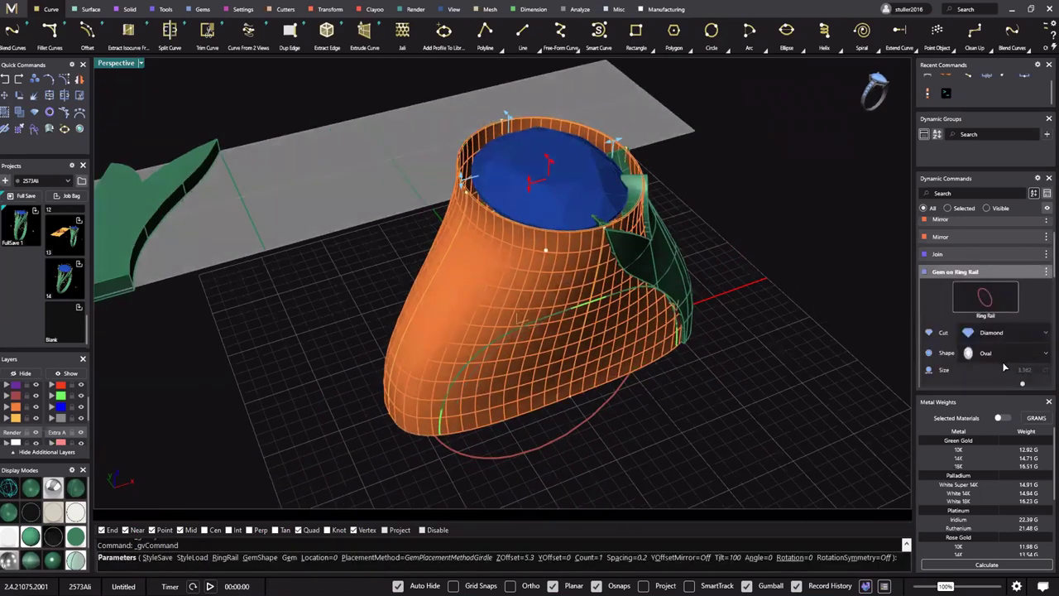
click(996, 354)
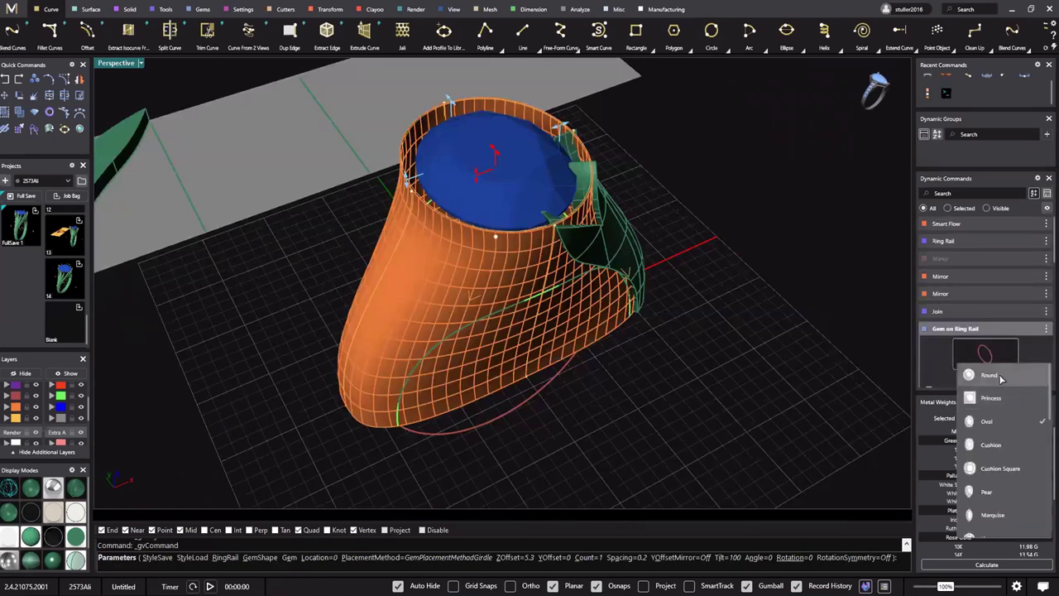
click(998, 375)
mouse_move(646, 294)
right_down()
mouse_move(664, 289)
mouse_move(652, 298)
right_up()
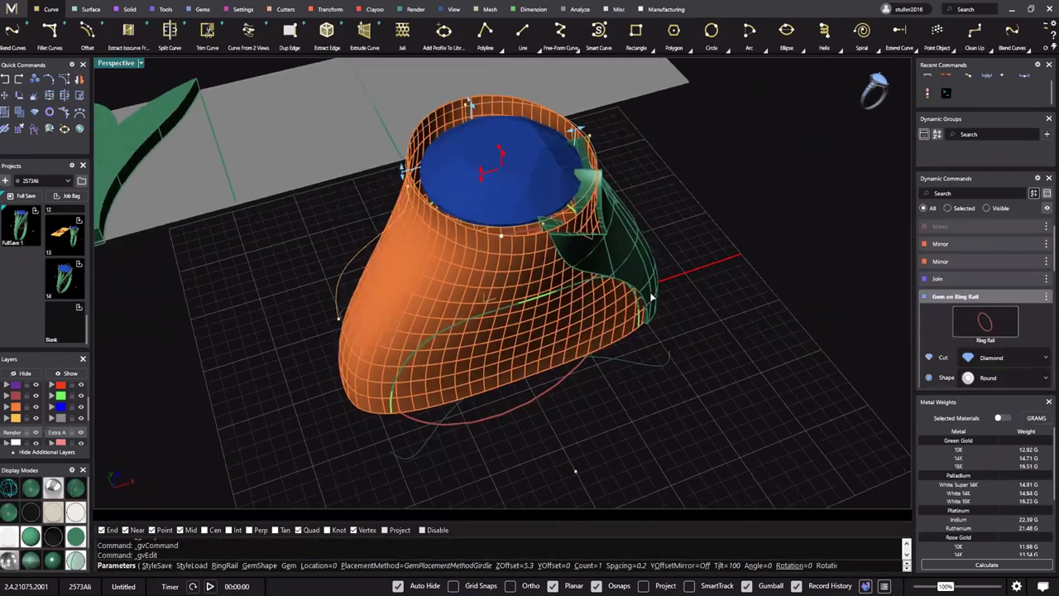
Edit the Gem Guides of the misplaced guide points and set their prong style to HeadStyleRound13
click(655, 330)
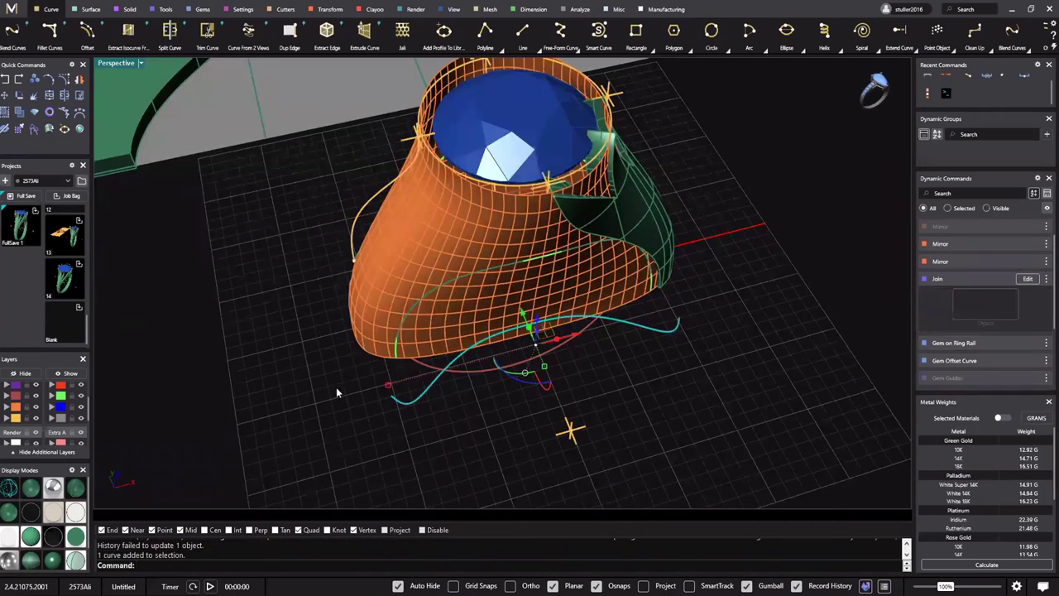
click(642, 353)
click(620, 351)
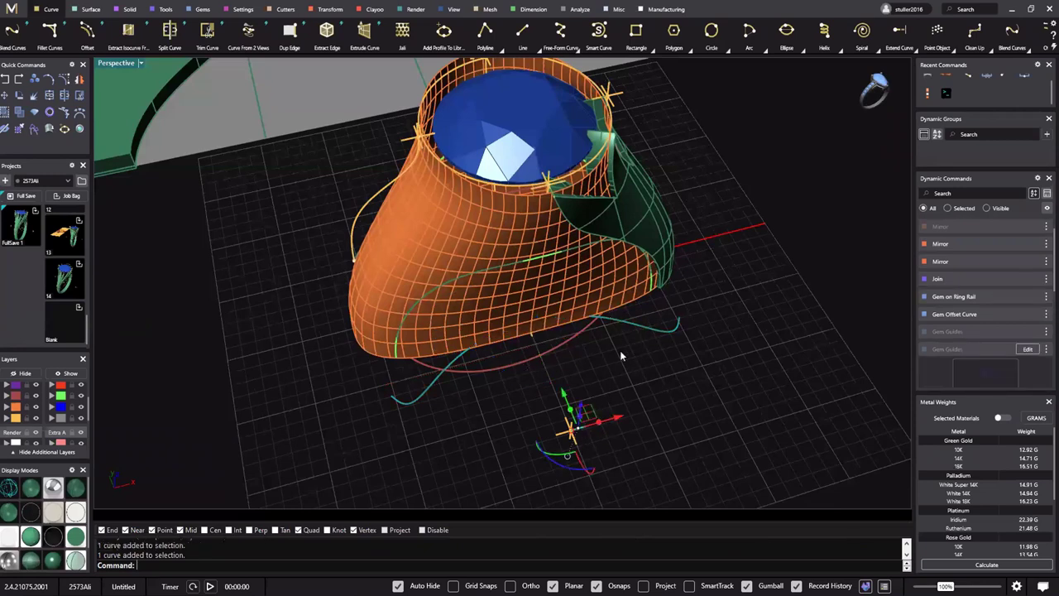
right_click(620, 359)
click(627, 279)
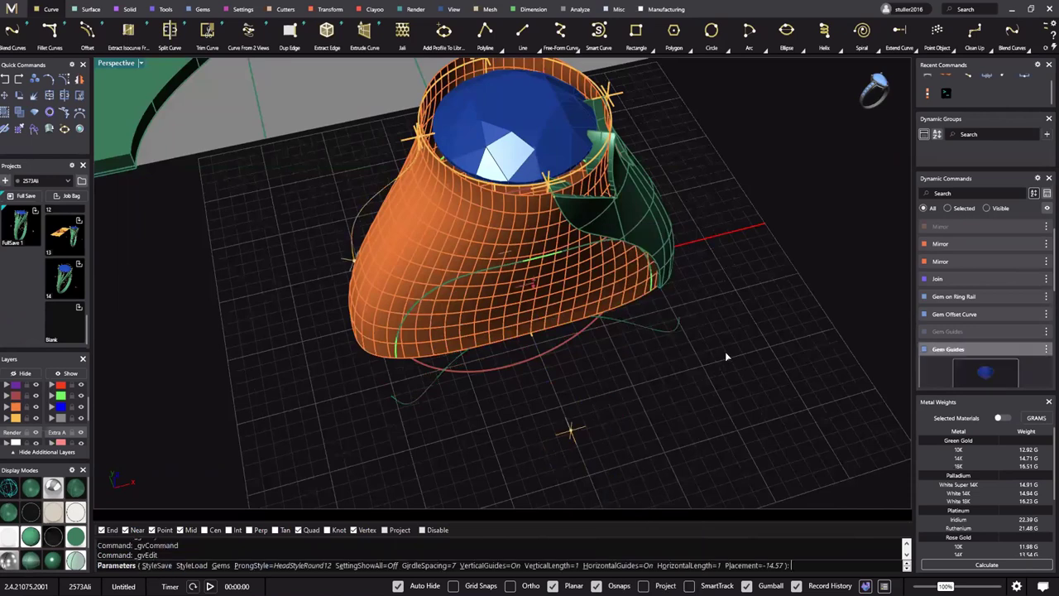
scroll(1002, 385, down, 4)
click(1041, 351)
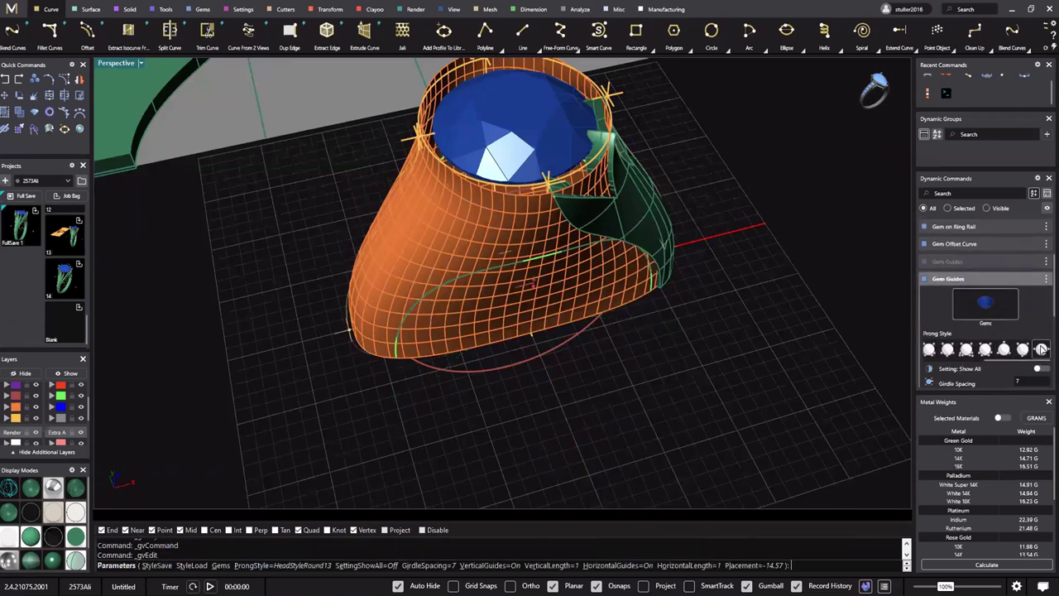
right_click(698, 295)
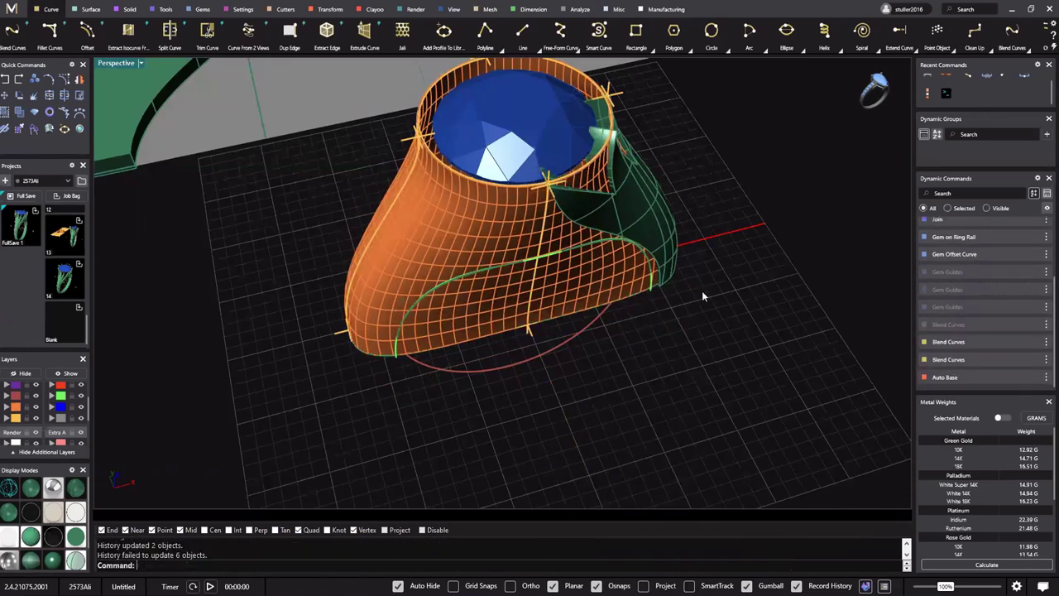
Examine how the flowed leaf tips meet the rim around the round stone from above and from the sides
right_drag(603, 298, 639, 229)
right_drag(692, 258, 737, 265)
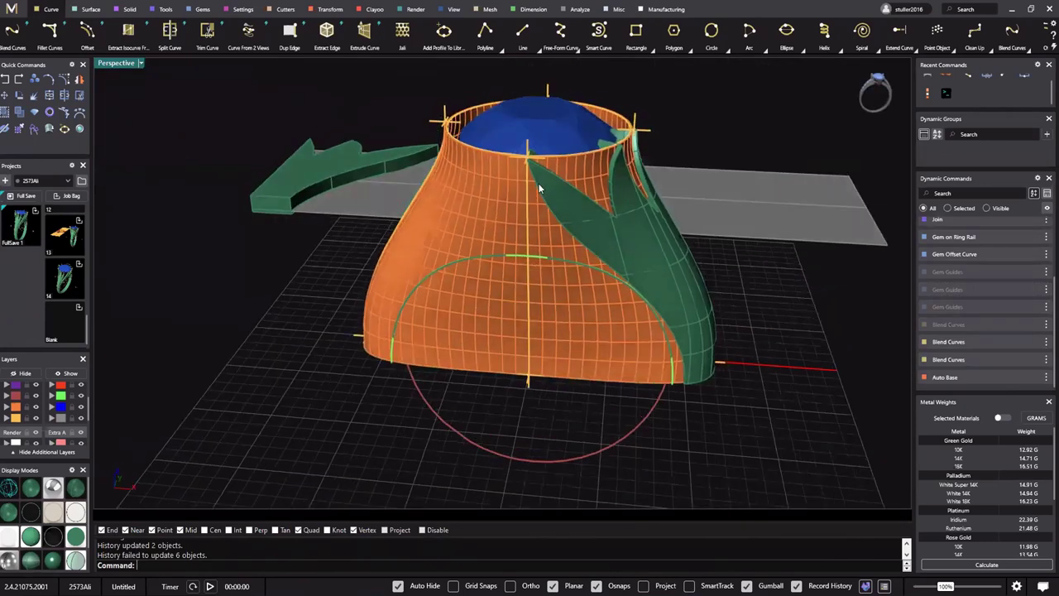
click(610, 248)
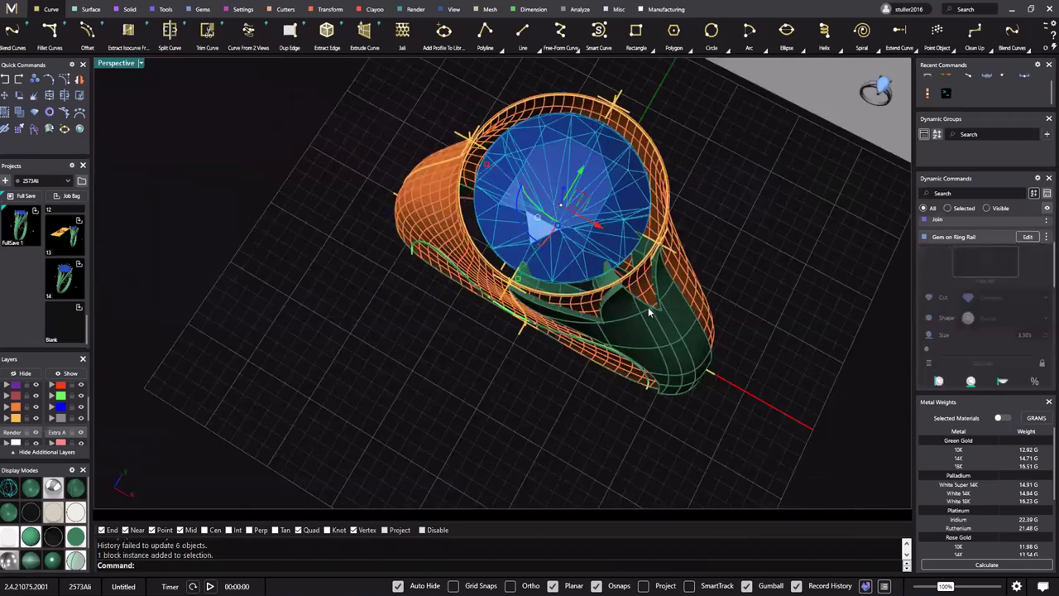
mouse_move(649, 308)
right_down()
mouse_move(640, 307)
mouse_move(668, 314)
right_up()
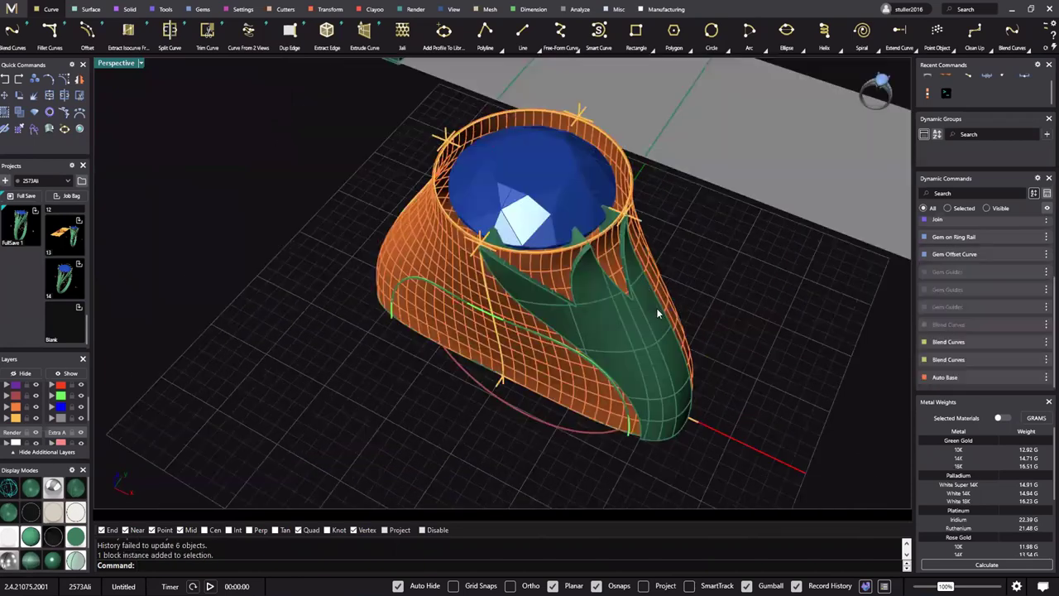
right_drag(655, 312, 704, 308)
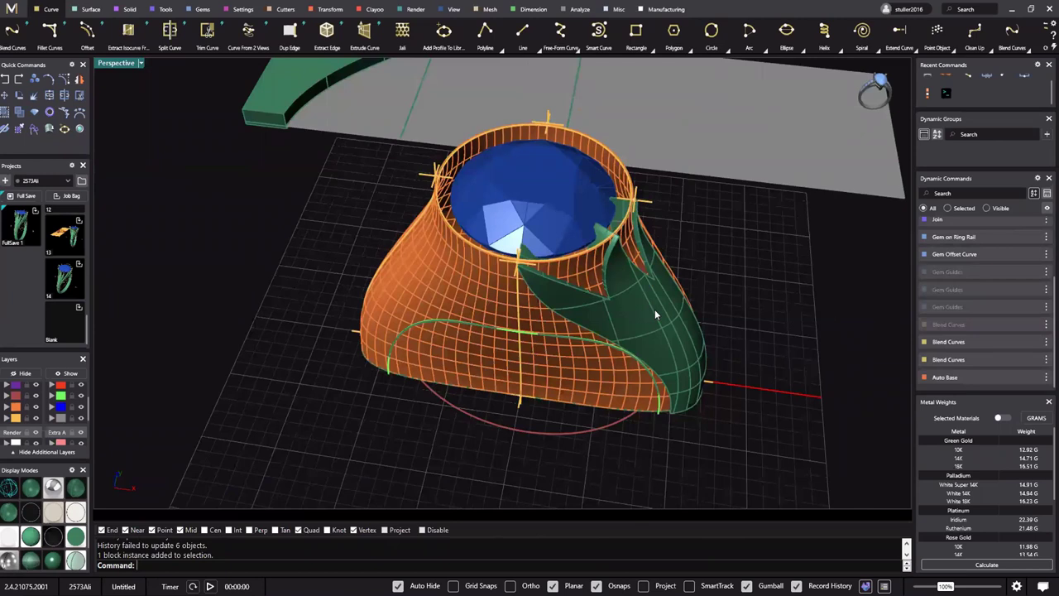
scroll(970, 267, up, 3)
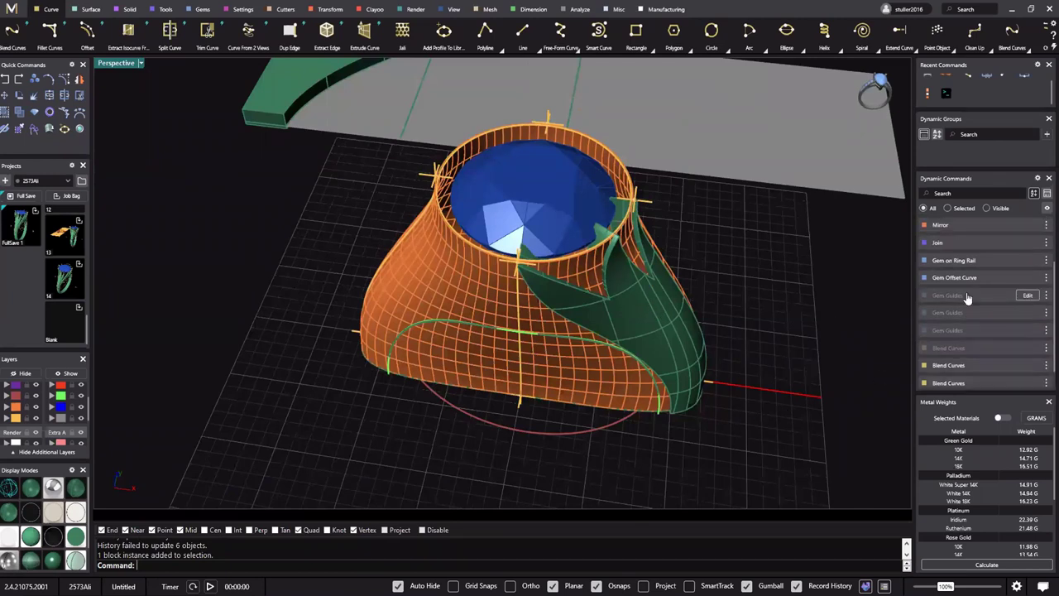
scroll(970, 267, up, 1)
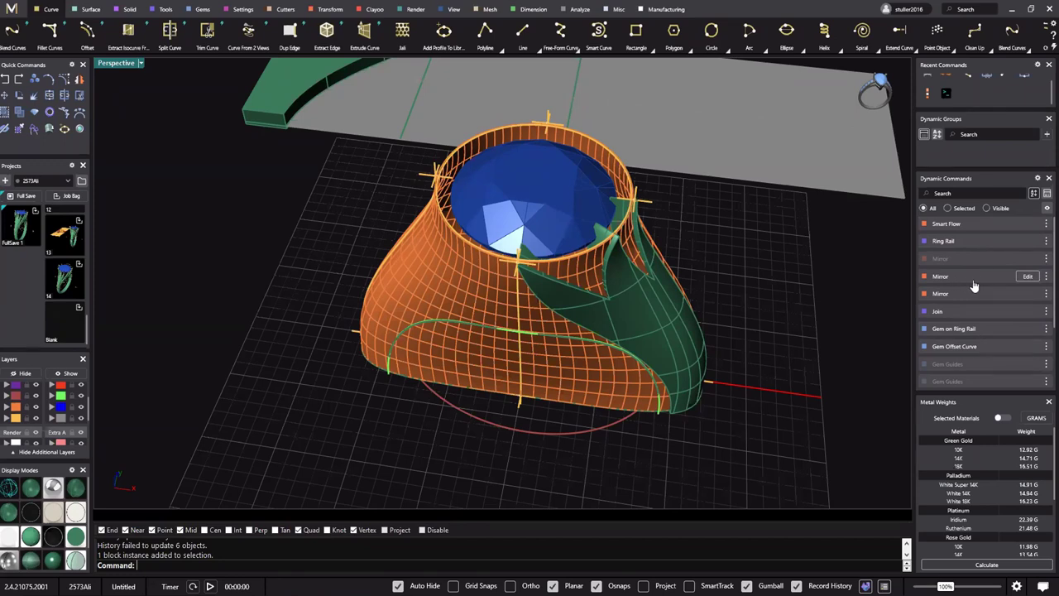
click(1046, 224)
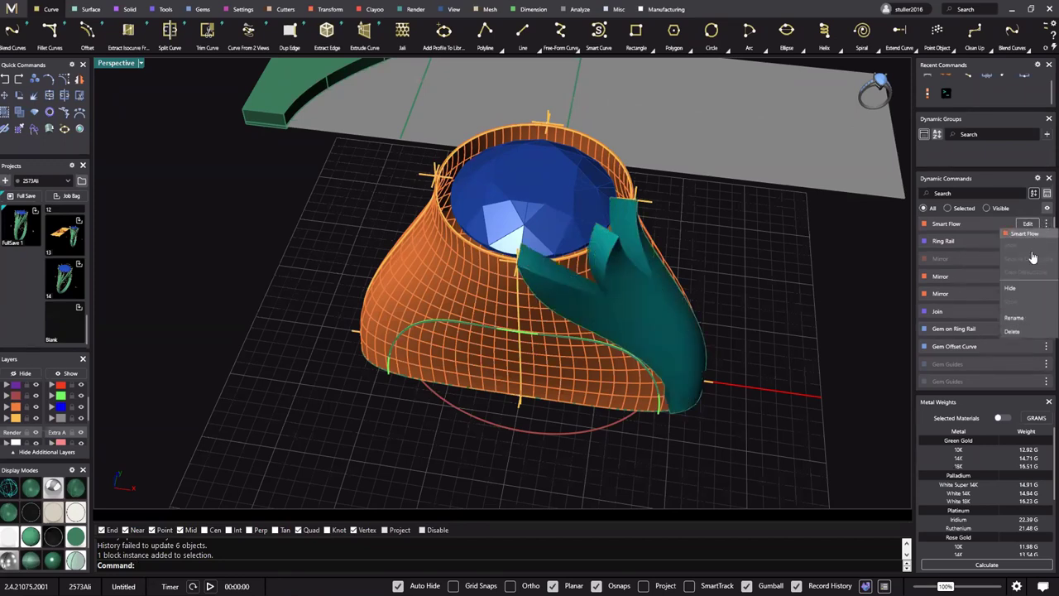
click(1025, 321)
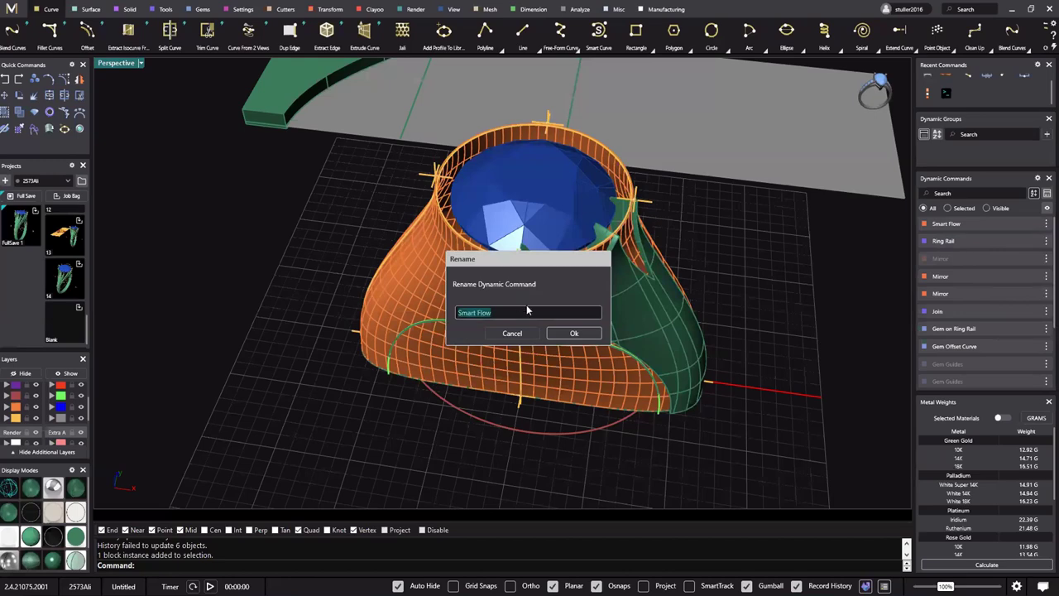
click(512, 332)
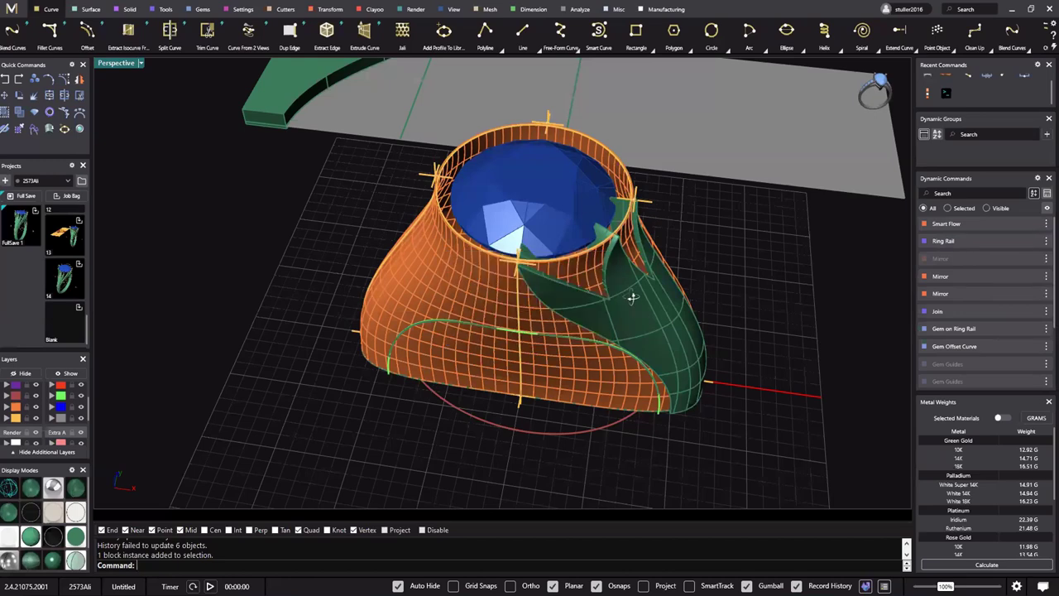
Edit the Gem on Ring Rail command to change the centre stone's shape to Cushion Square
right_drag(632, 298, 590, 242)
right_drag(580, 401, 510, 272)
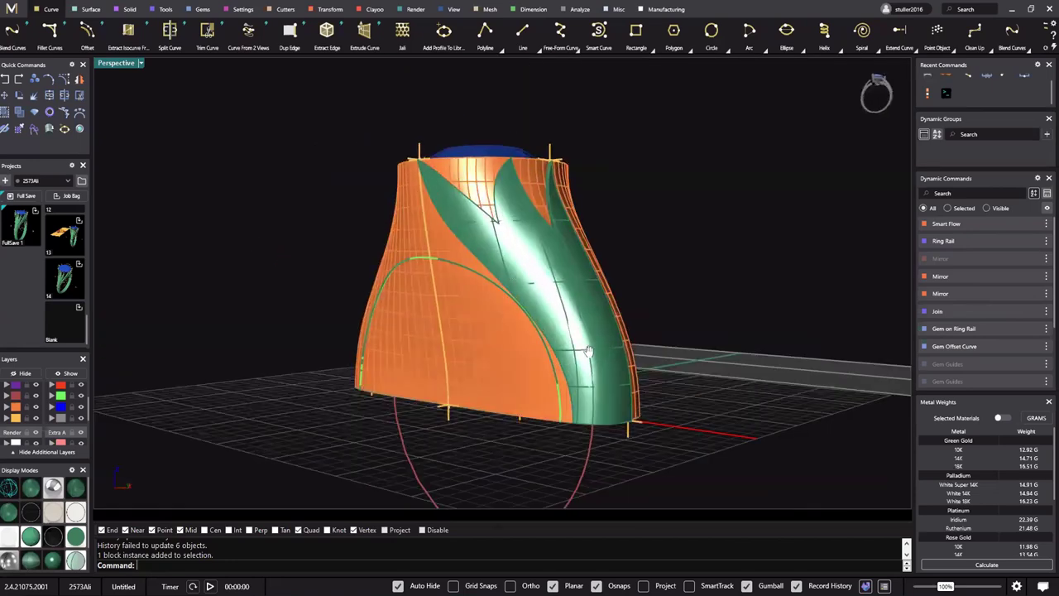
right_drag(588, 352, 558, 196)
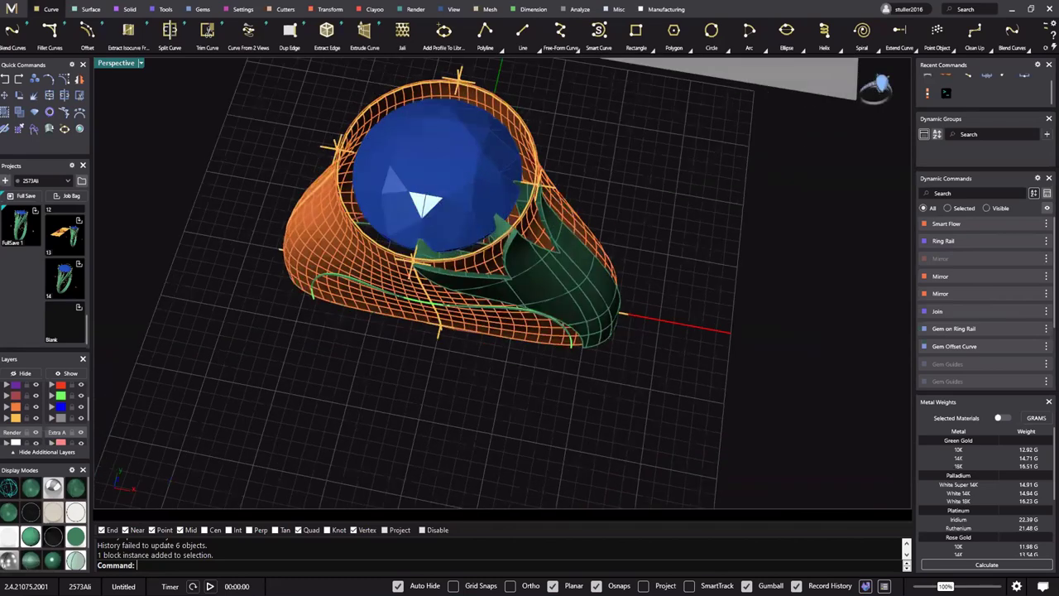
click(955, 329)
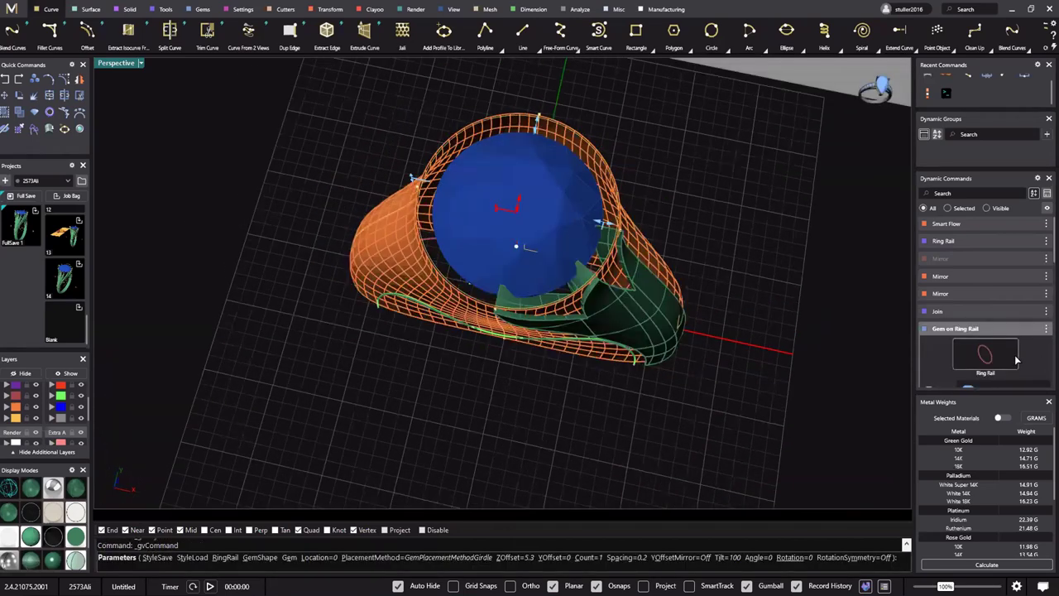
right_drag(563, 273, 553, 231)
scroll(985, 347, down, 3)
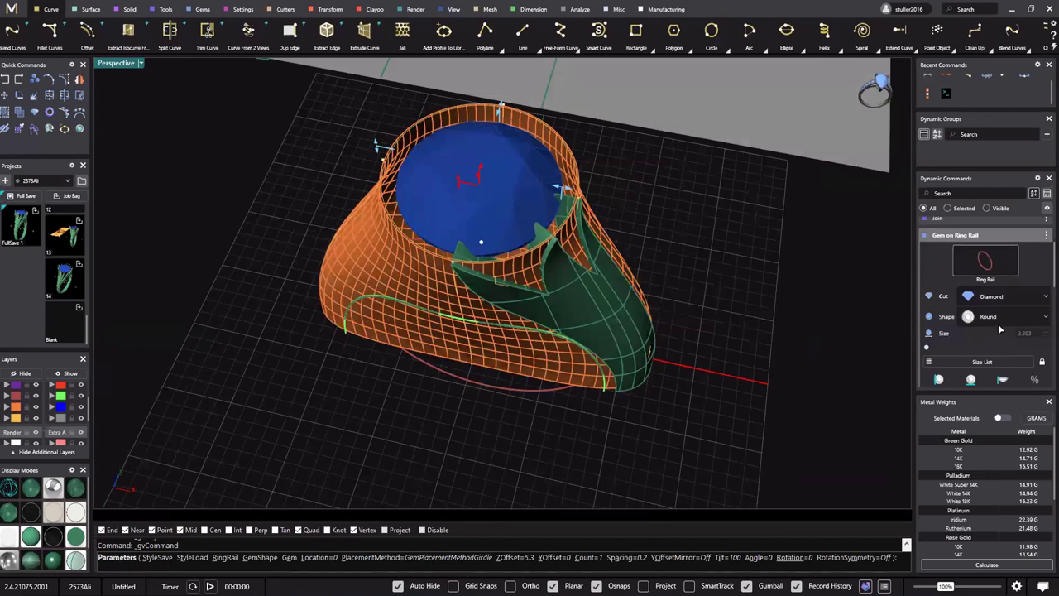
click(1008, 294)
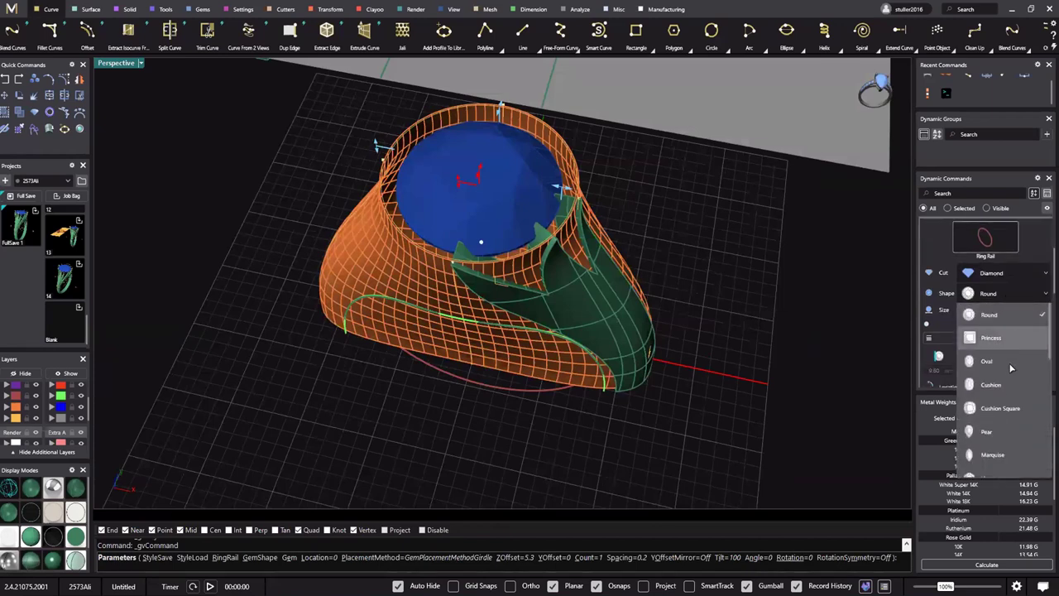
scroll(1005, 400, down, 2)
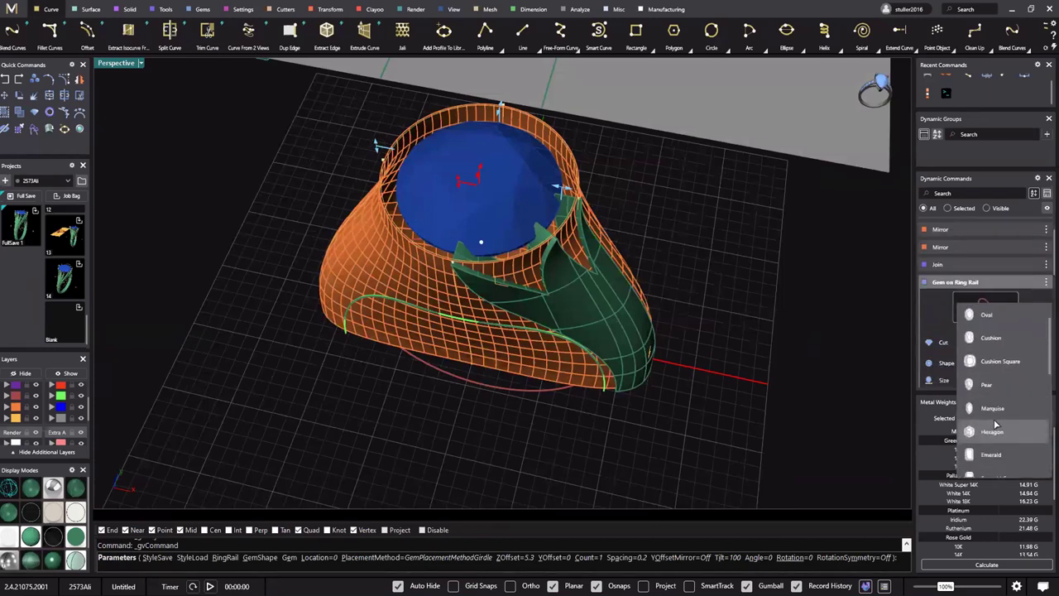
scroll(999, 405, up, 2)
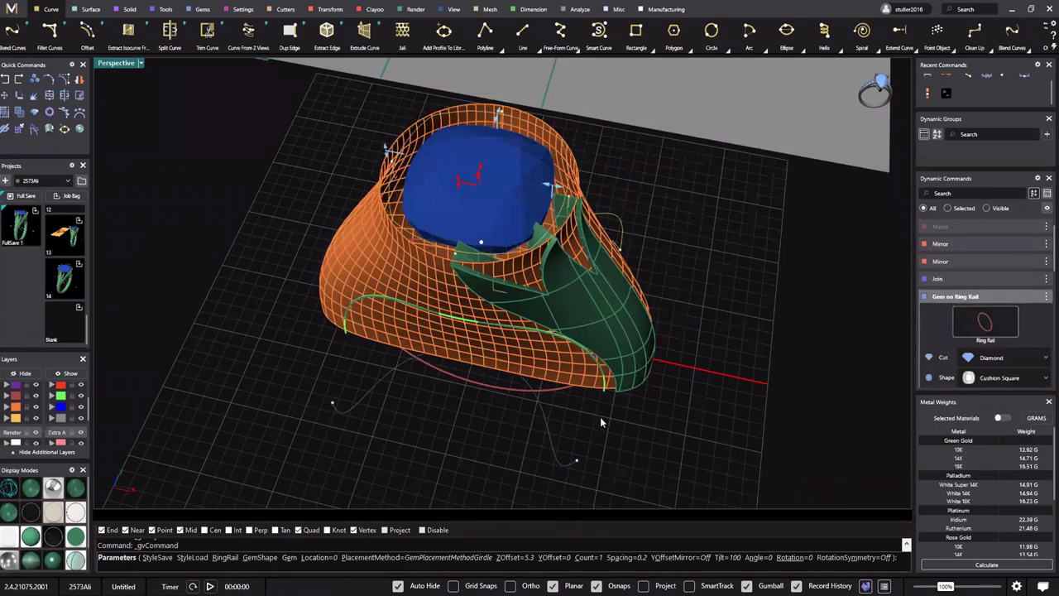
right_drag(601, 418, 636, 286)
right_click(620, 407)
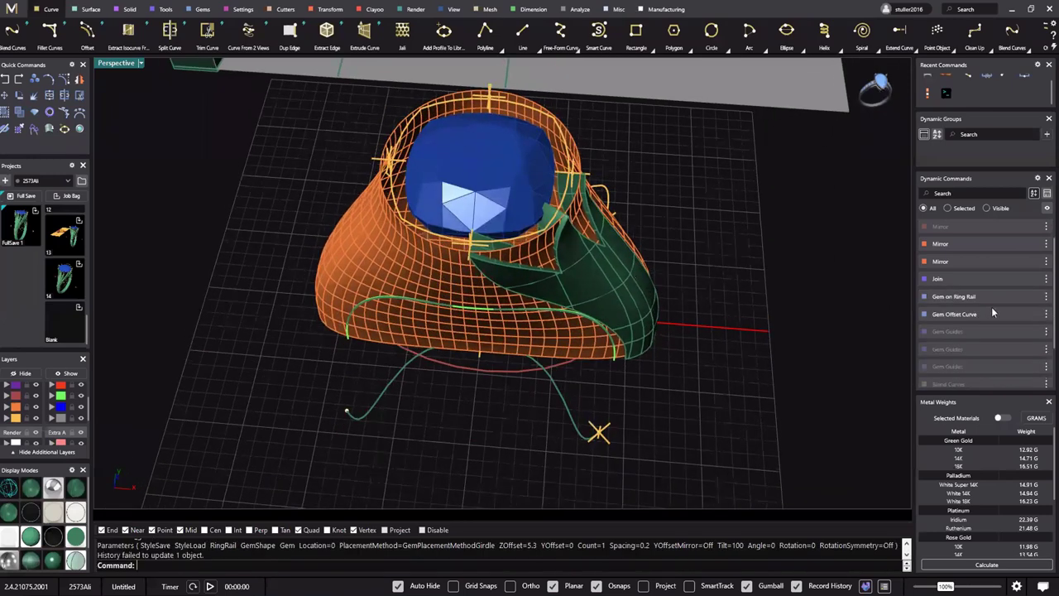
Edit the Gem Guides of the misplaced guide points and set their prong style to HeadStyleCushionSquare11
click(987, 347)
scroll(988, 345, down, 3)
click(1042, 351)
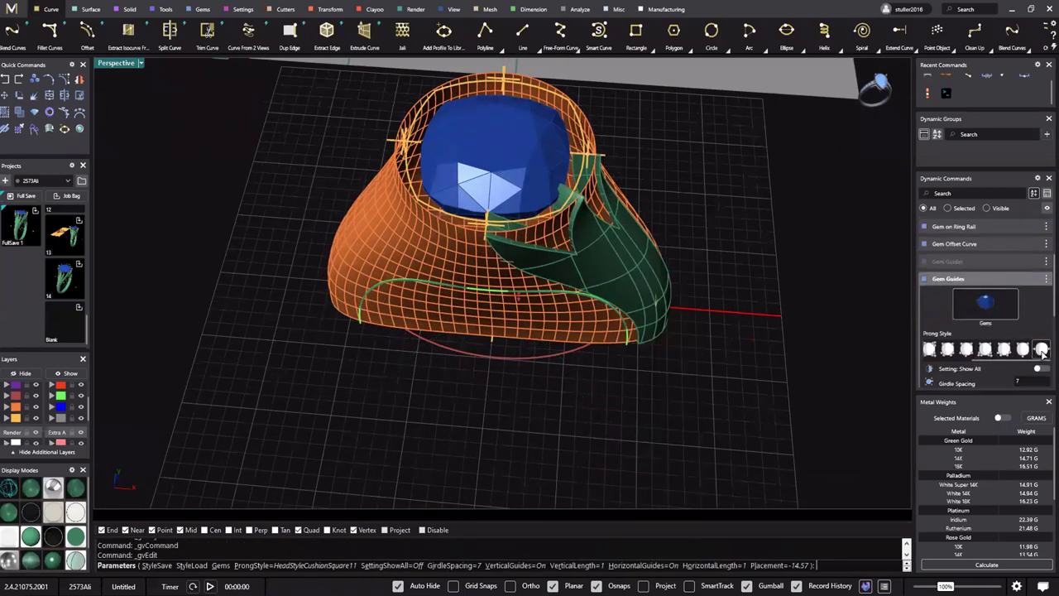
right_click(710, 312)
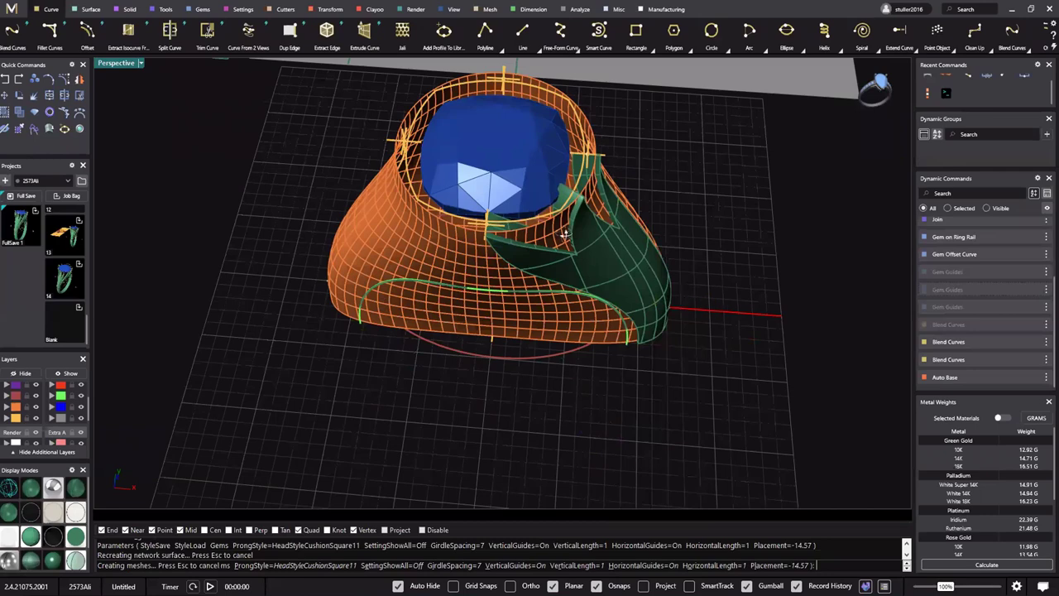
Examine the flowed leaf on the ring reshaped for the cushion square stone from the sides and from above
right_drag(667, 215, 607, 293)
right_drag(698, 252, 618, 277)
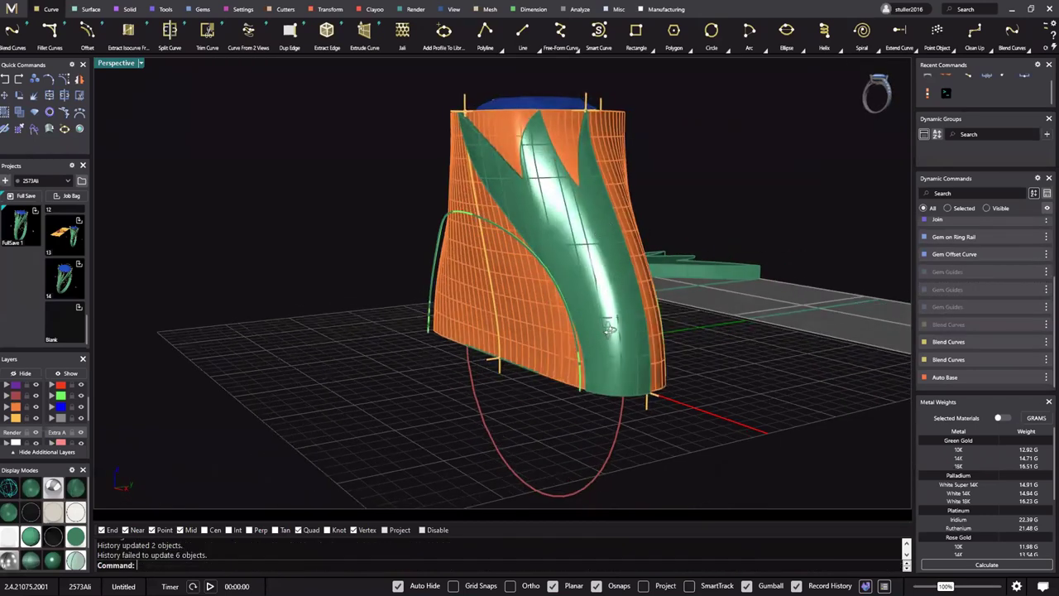
right_drag(611, 333, 577, 243)
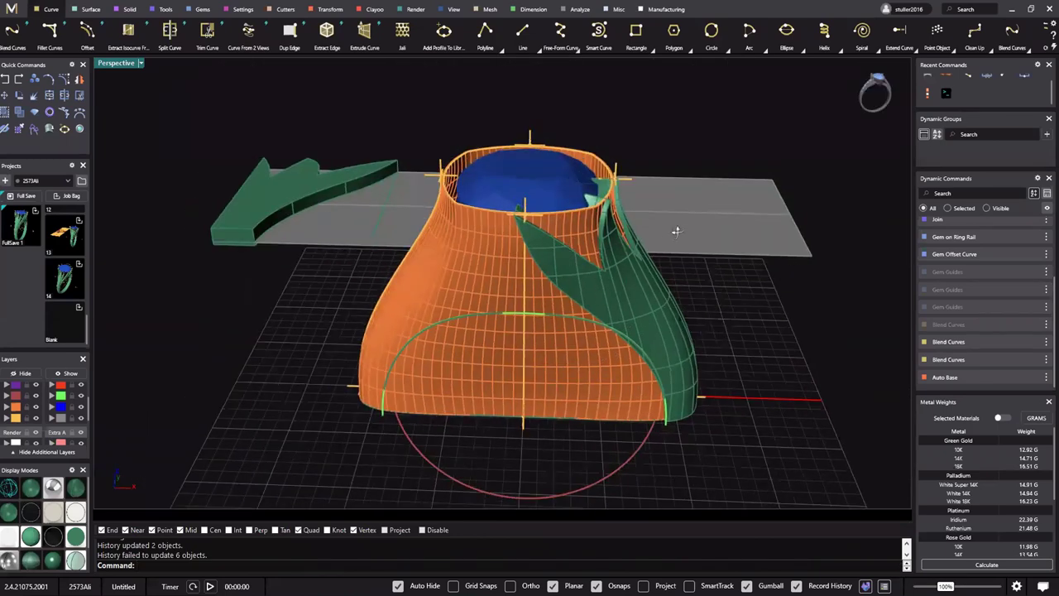
right_drag(677, 232, 637, 263)
right_drag(490, 371, 544, 357)
Mirror the flowed leaf polysurface across the ring with Y Mirror on
click(508, 354)
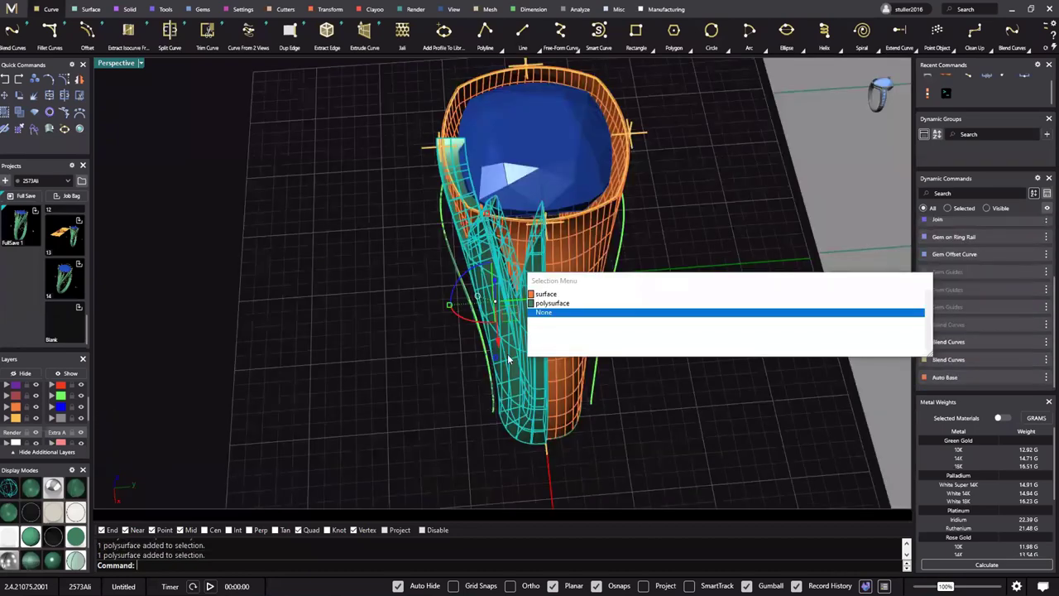
shift+right_drag(507, 417, 513, 405)
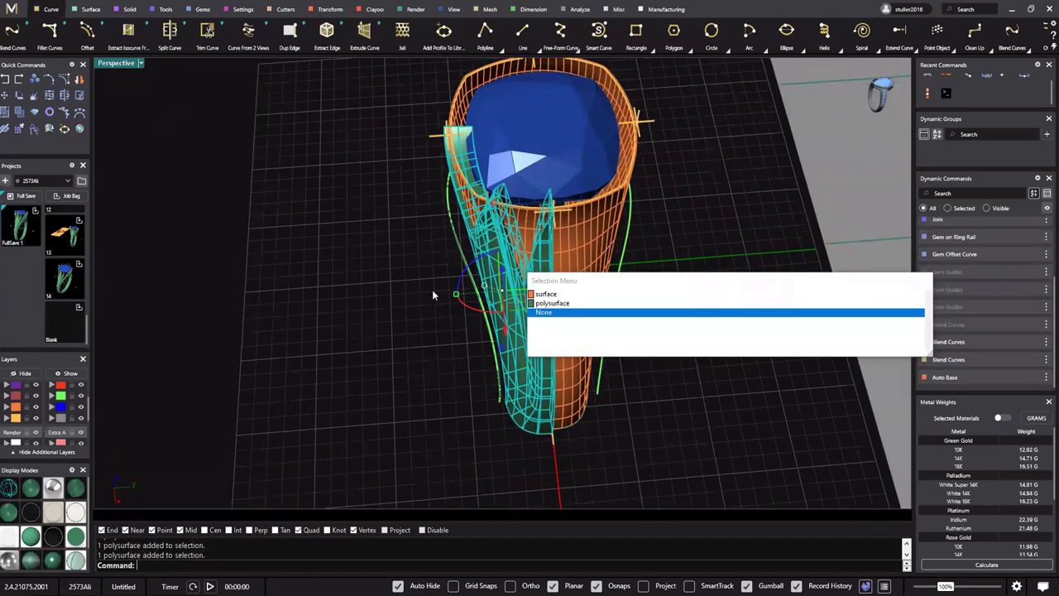
shift+right_drag(452, 392, 480, 402)
shift+right_drag(530, 373, 473, 350)
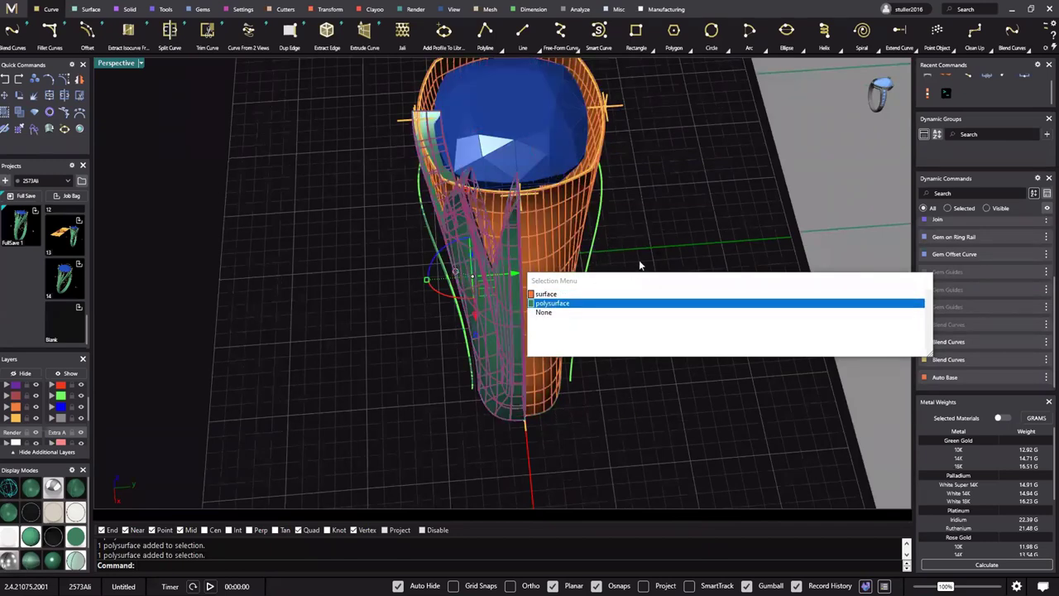
right_drag(639, 262, 707, 236)
click(579, 294)
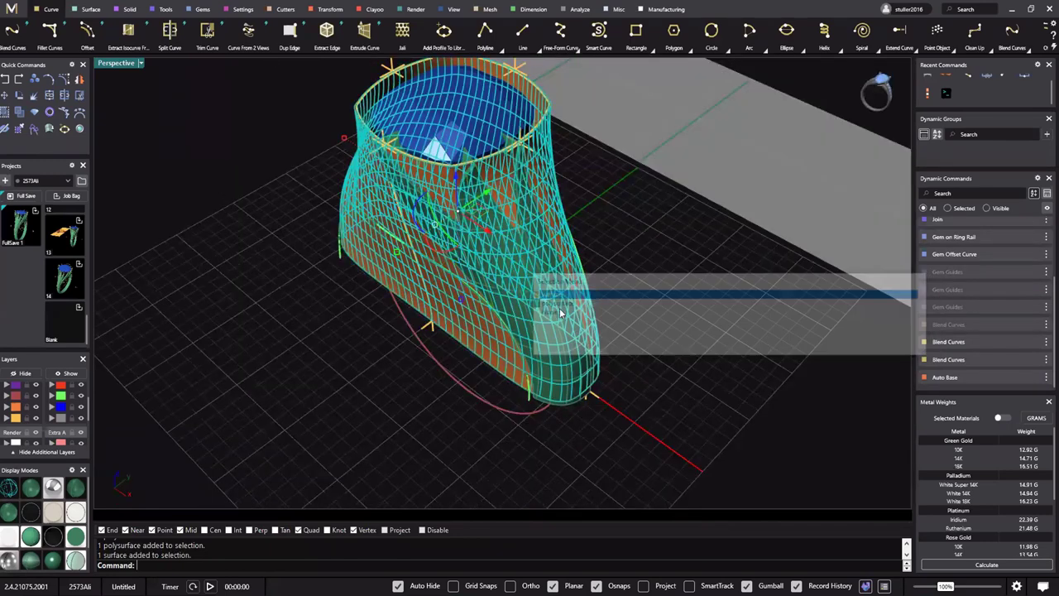
click(548, 303)
click(553, 303)
shift+right_drag(636, 301, 597, 281)
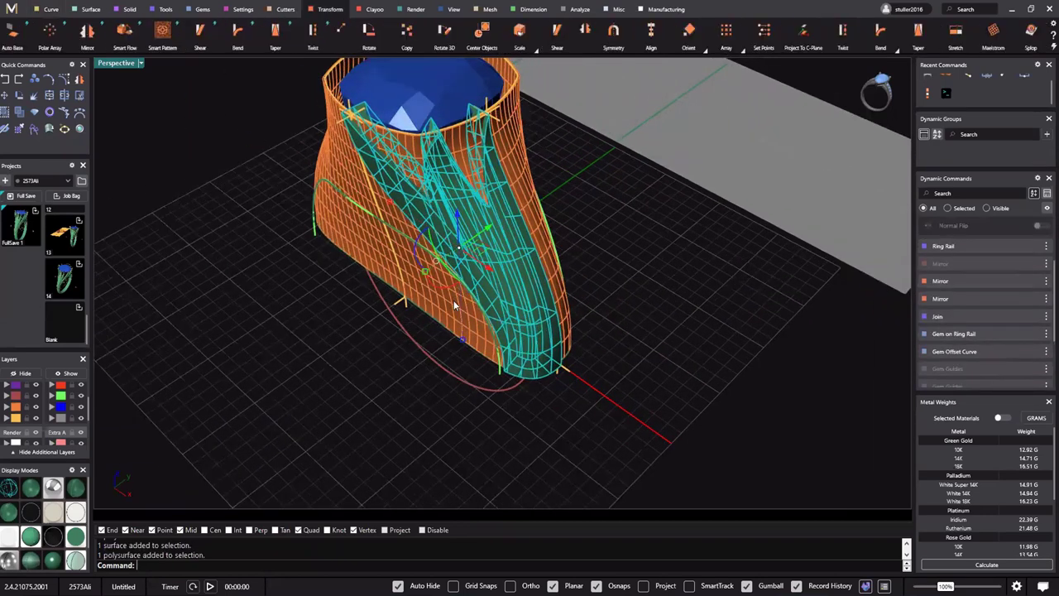
shift+right_drag(421, 314, 429, 307)
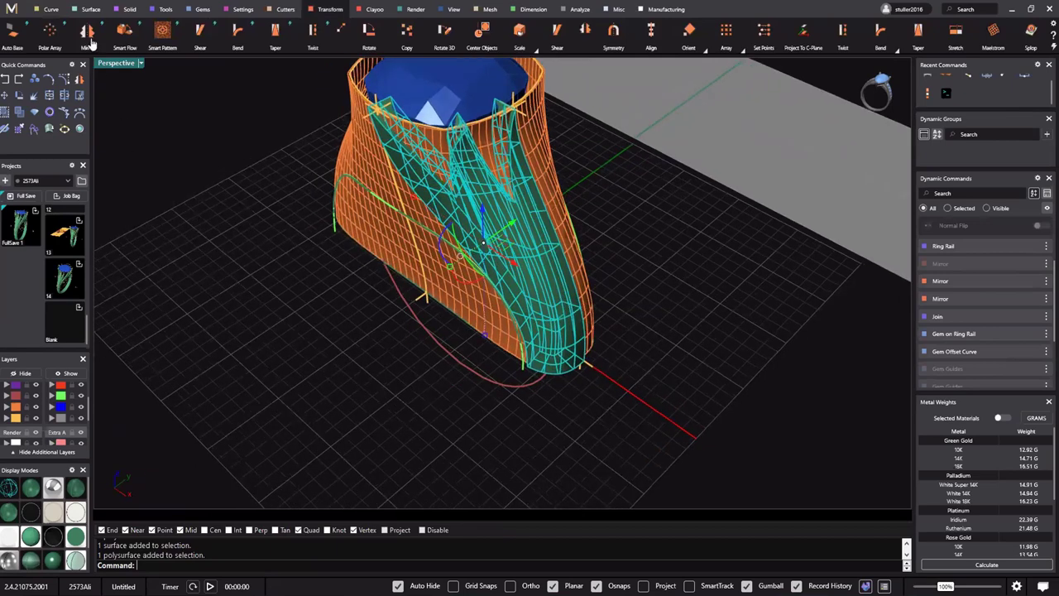
click(89, 35)
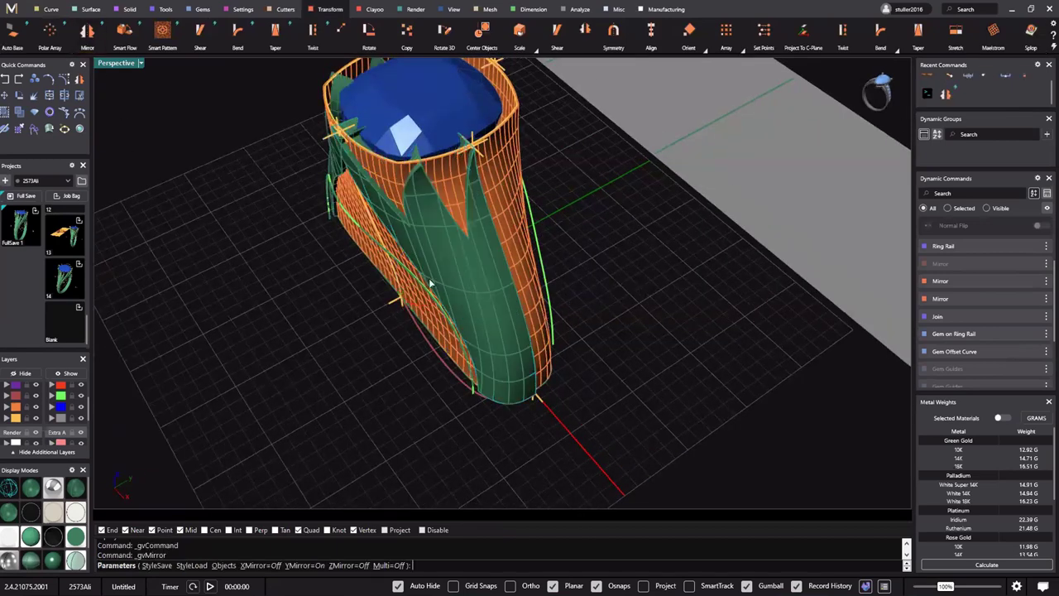
right_drag(513, 254, 640, 262)
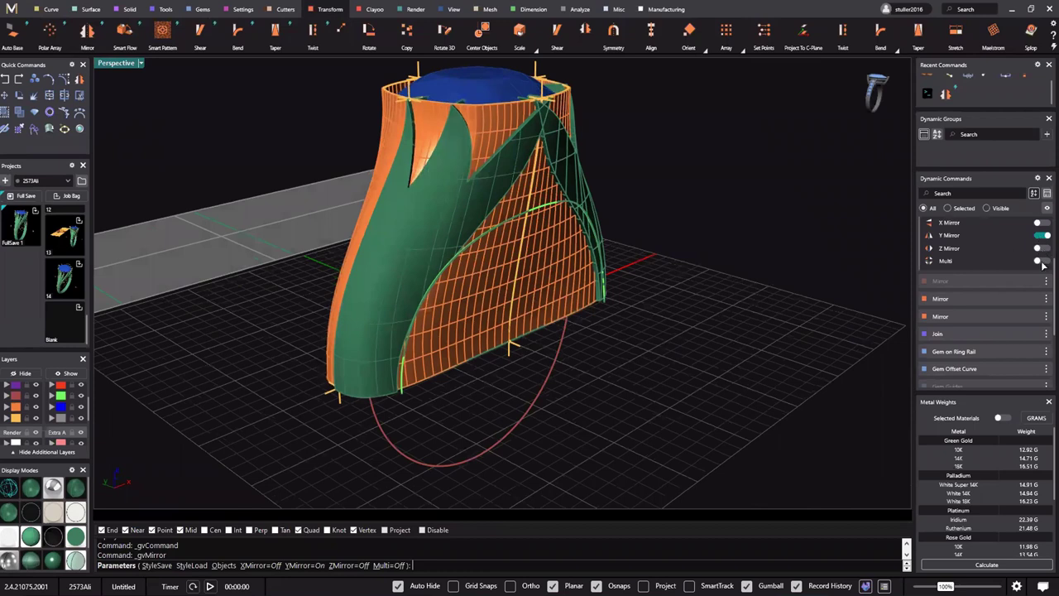
Turn on Multi and X Mirror for the leaf's mirror, keep Z Mirror off, and finish the command
click(1041, 261)
click(1042, 249)
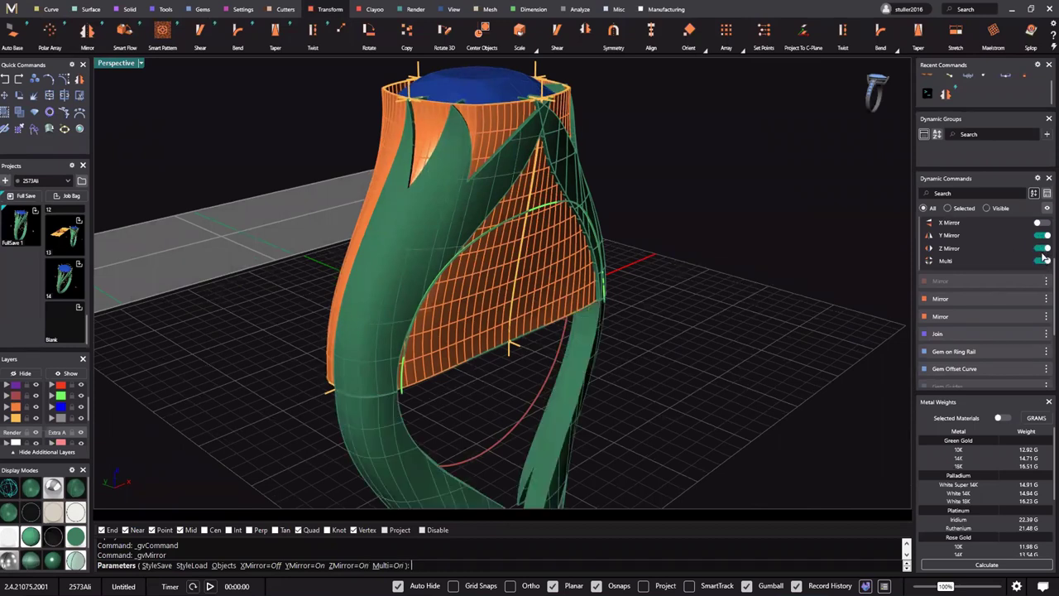
click(1042, 249)
click(1042, 223)
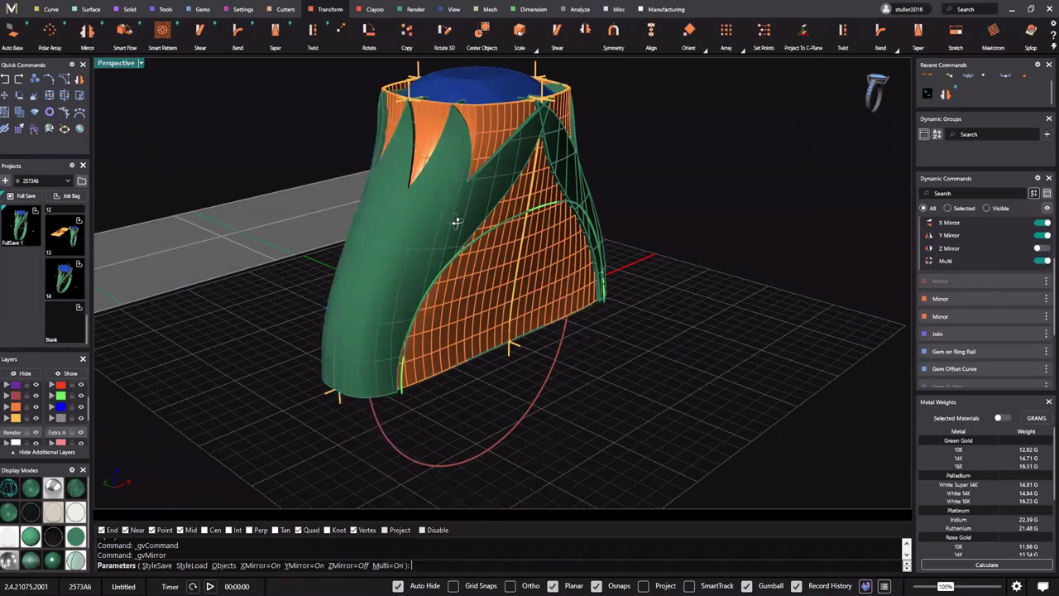
right_drag(455, 288, 589, 221)
scroll(484, 219, up, 5)
right_drag(483, 219, 491, 378)
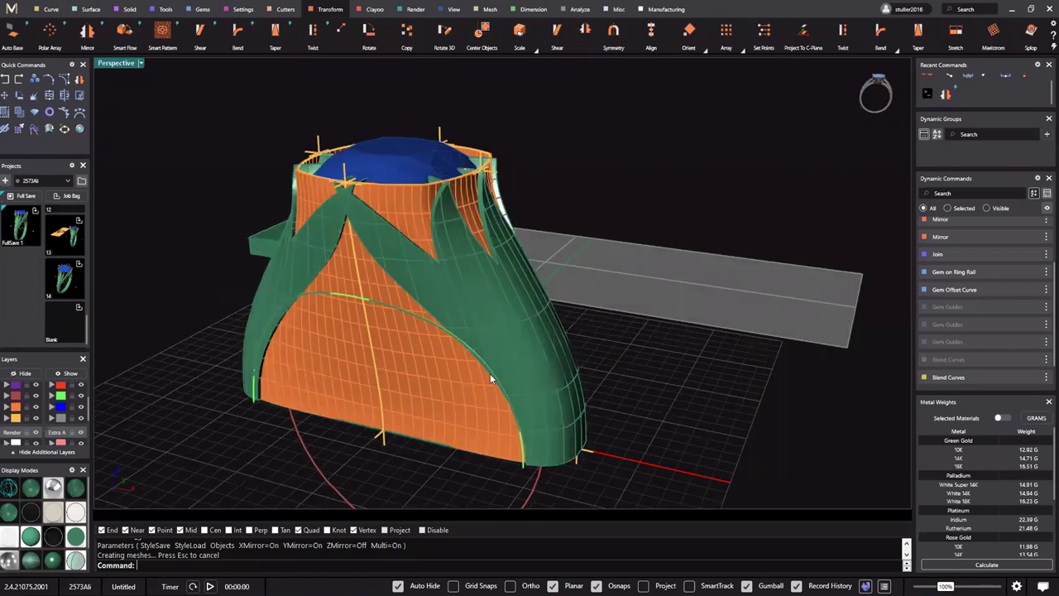
Show all four viewports, framing the flat leaf layout in the Top view and the crossing leaf tips in the Perspective view
double_click(117, 66)
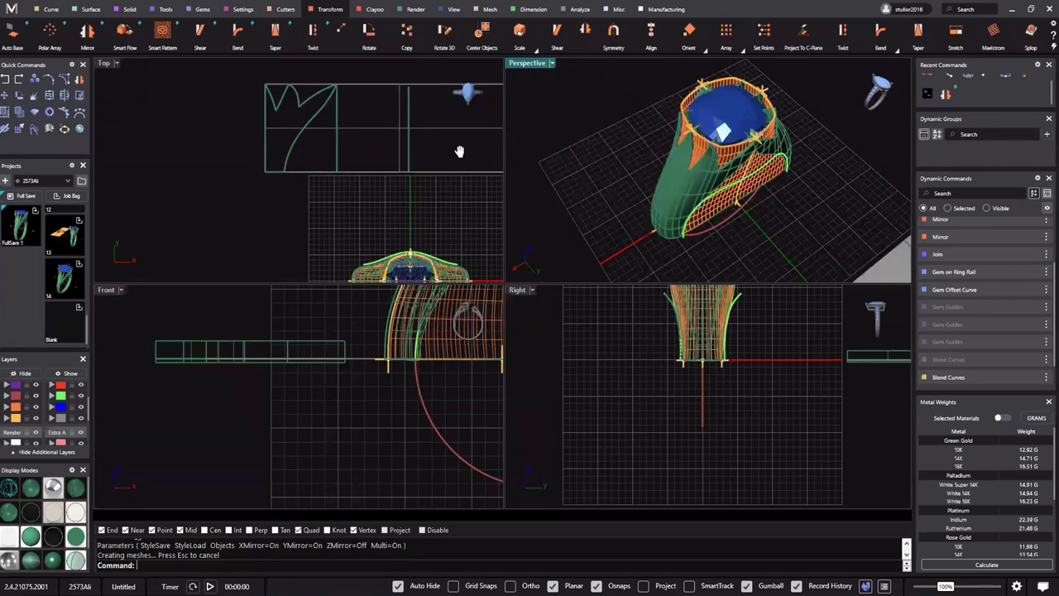
double_click(108, 65)
scroll(460, 151, up, 3)
scroll(436, 137, down, 8)
double_click(108, 66)
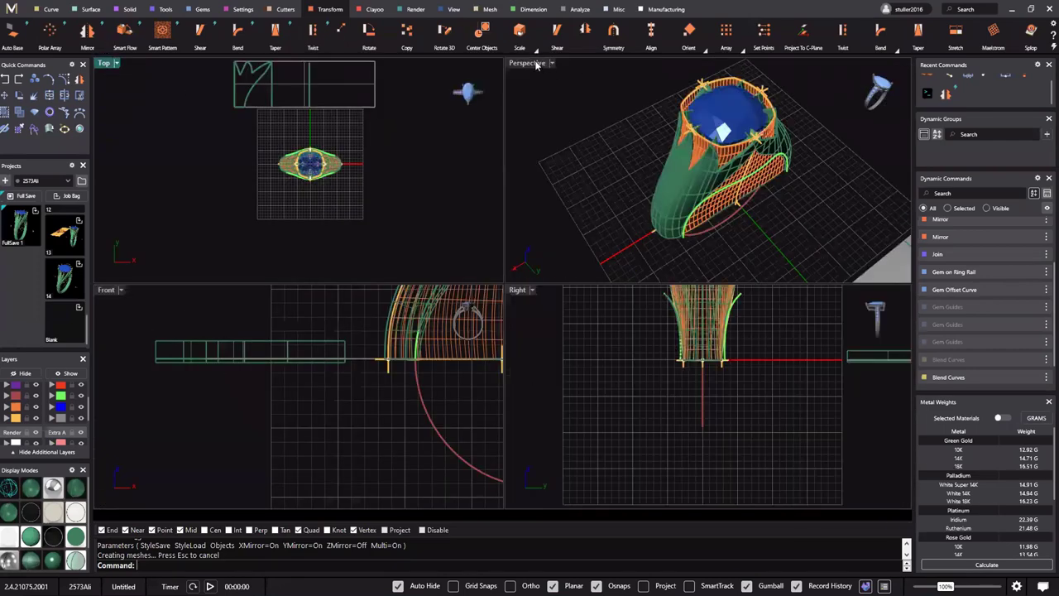
scroll(702, 133, up, 10)
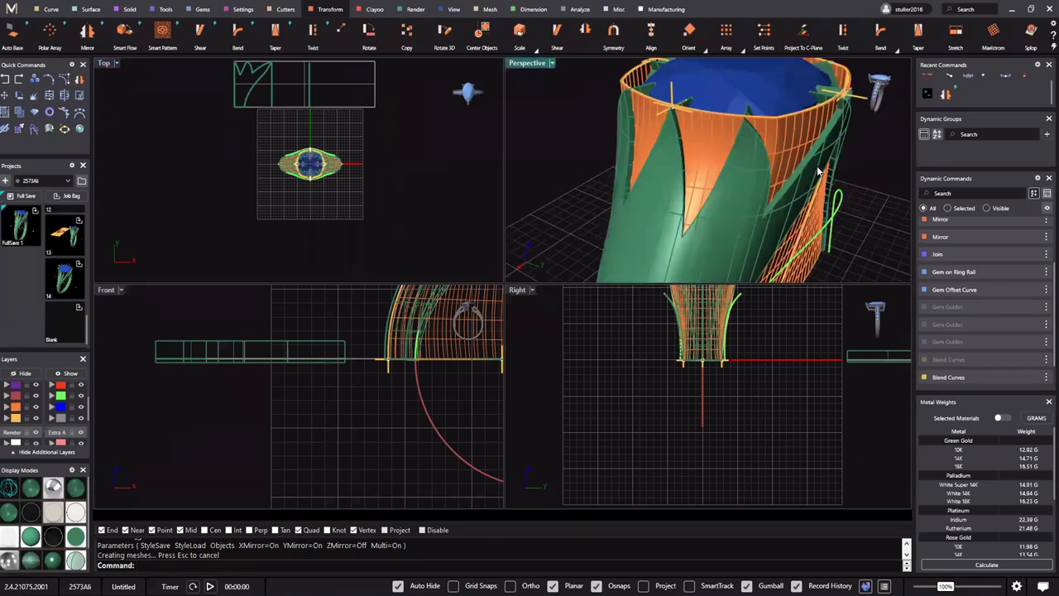
scroll(253, 89, up, 3)
right_drag(267, 73, 305, 159)
scroll(295, 135, up, 6)
click(283, 126)
scroll(293, 139, up, 6)
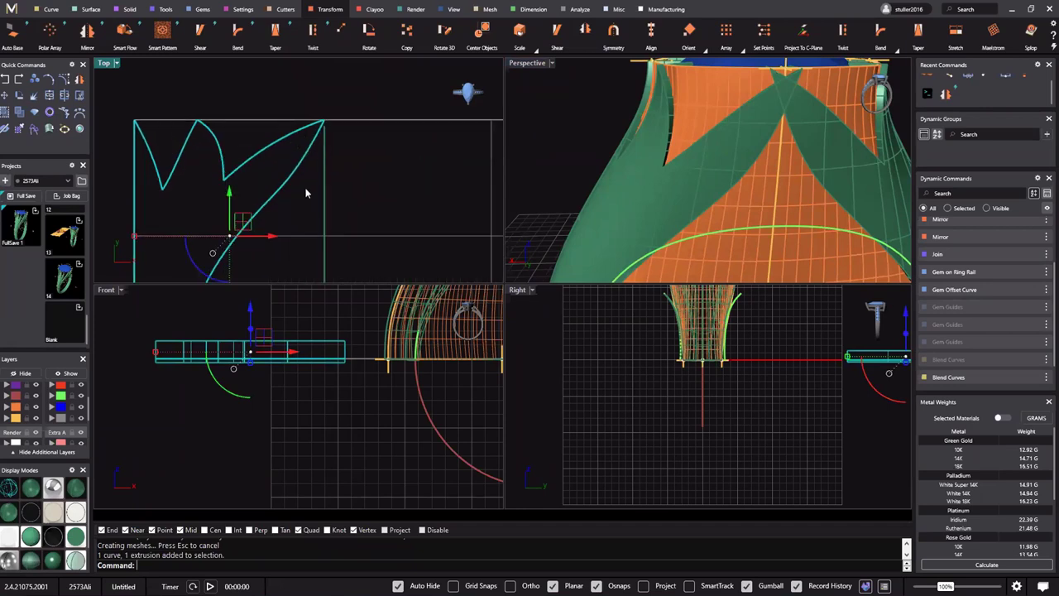
click(305, 188)
click(280, 181)
right_drag(305, 150, 340, 152)
scroll(362, 175, down, 3)
click(341, 153)
click(334, 146)
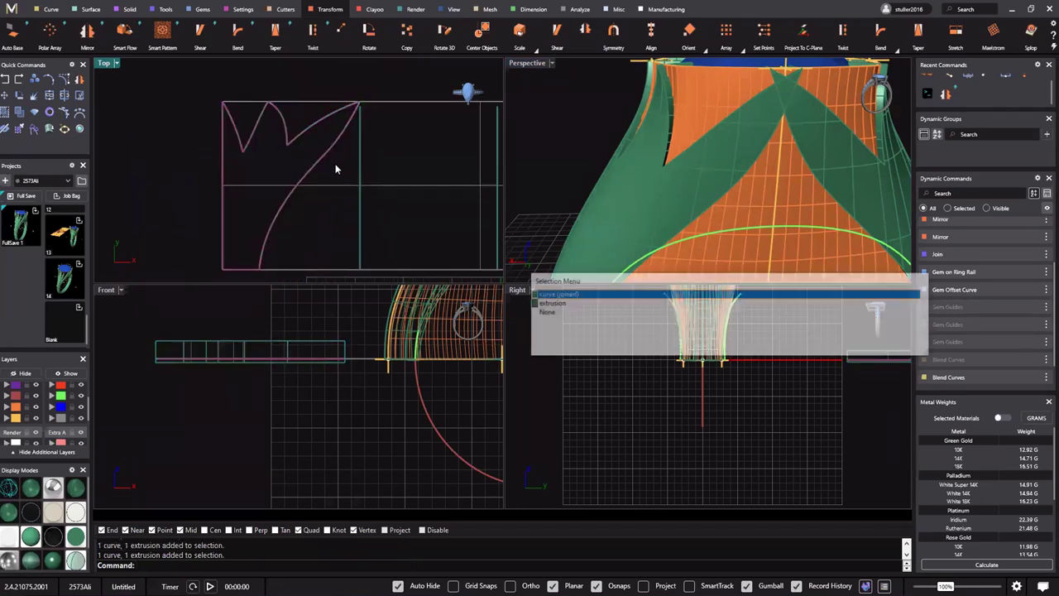
click(378, 204)
key(Delete)
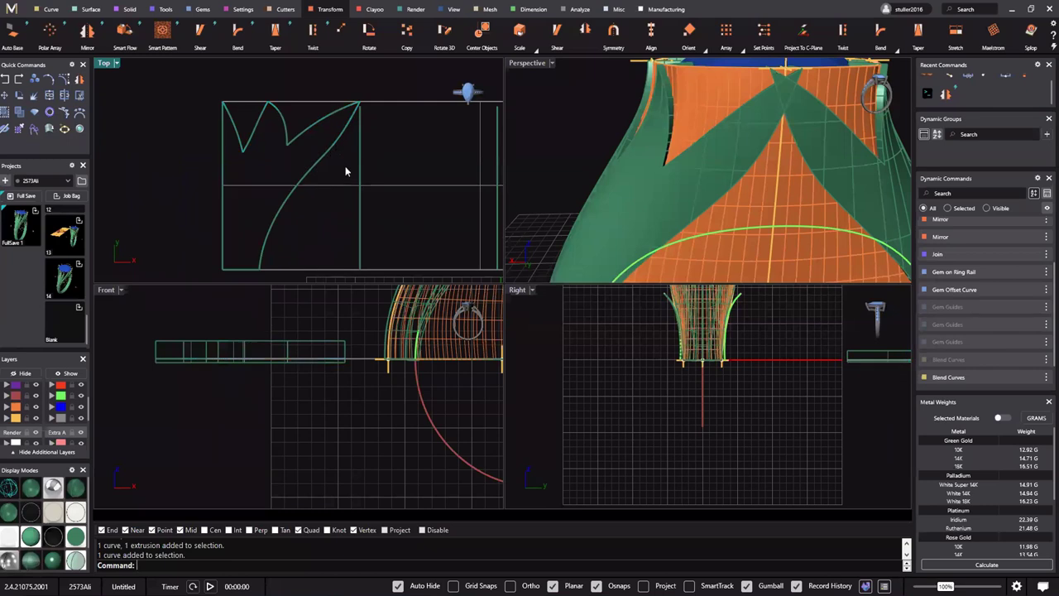
Start CageEdit on the flat leaf's curve and extrusion in the Top view, using a World bounding box and the Global region
drag(346, 166, 333, 143)
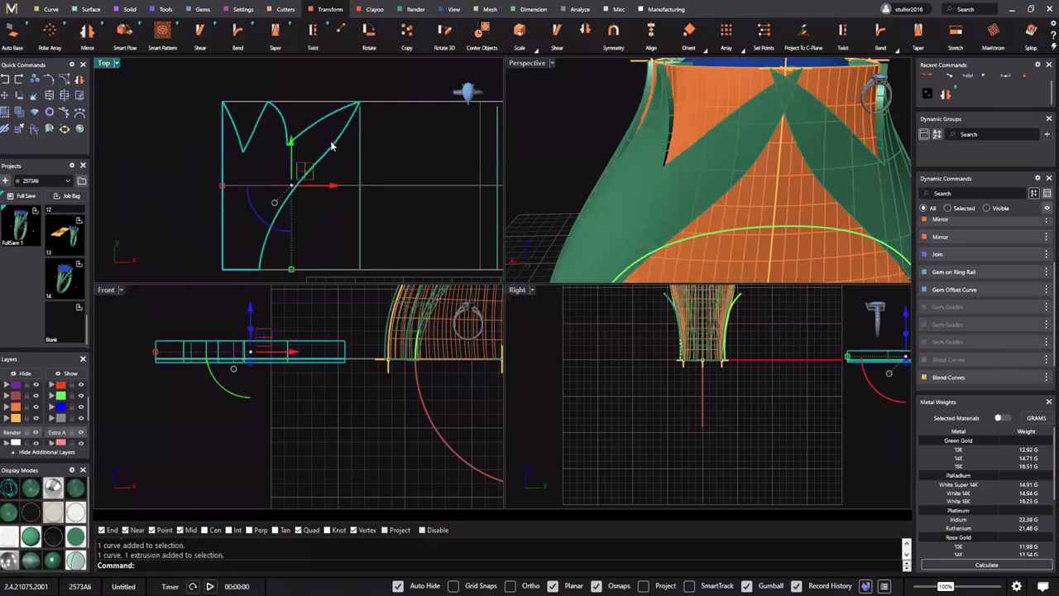
click(332, 146)
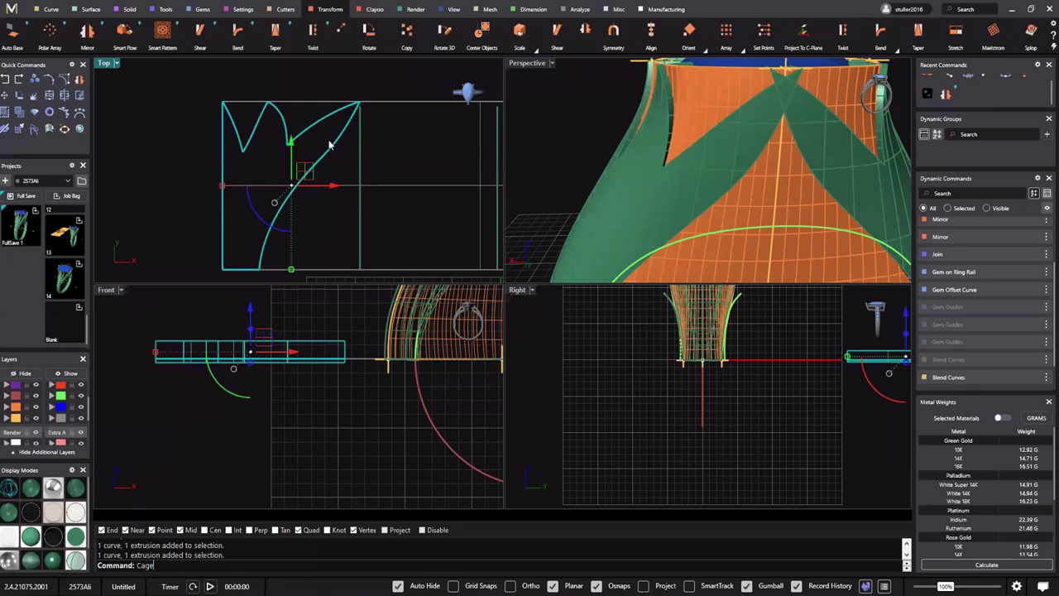
click(169, 547)
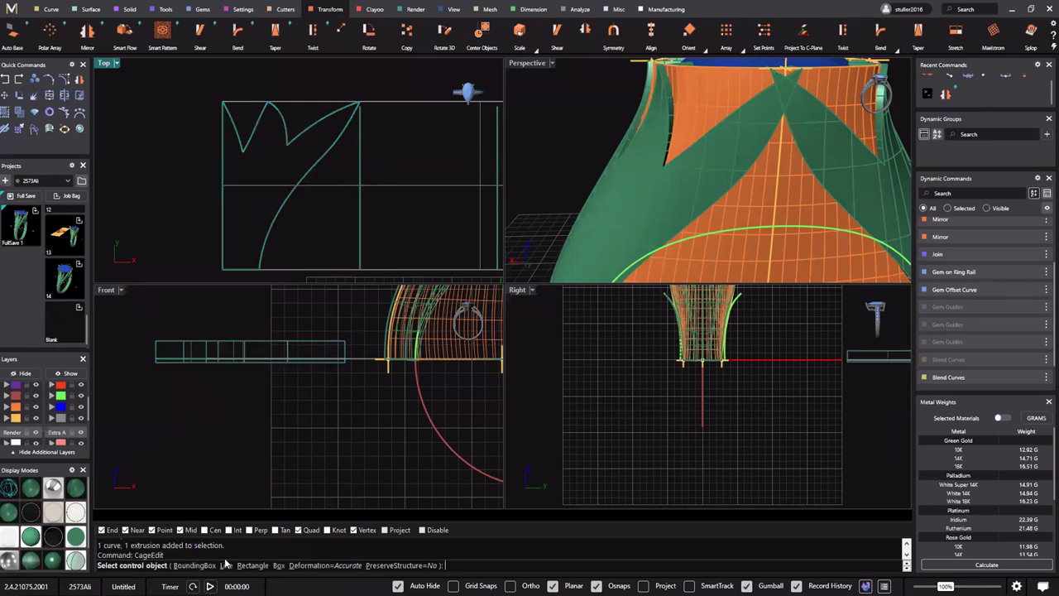
click(203, 565)
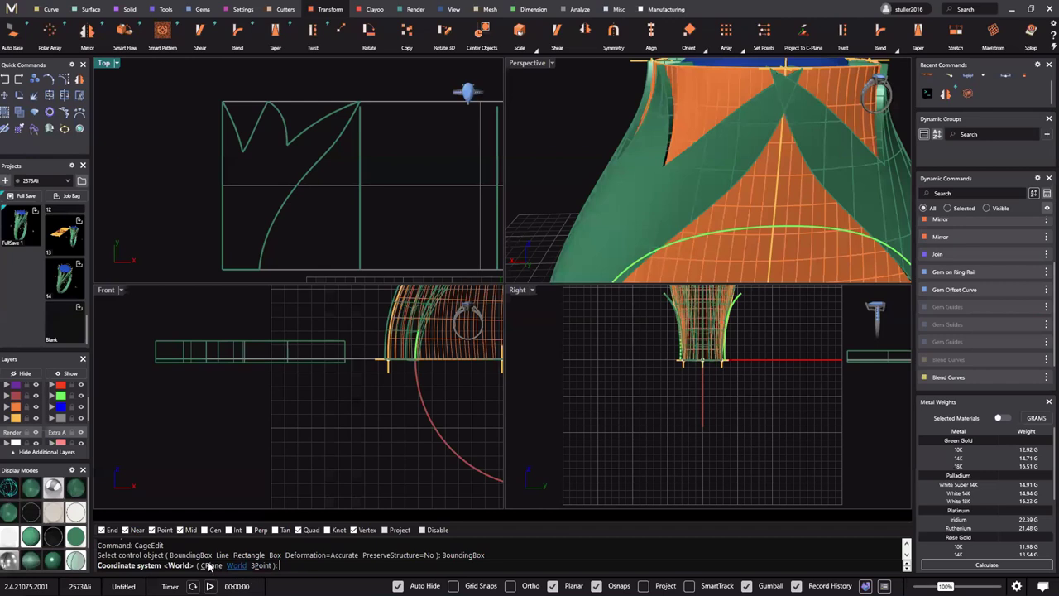
key(Return)
key(Return)
key(Return)
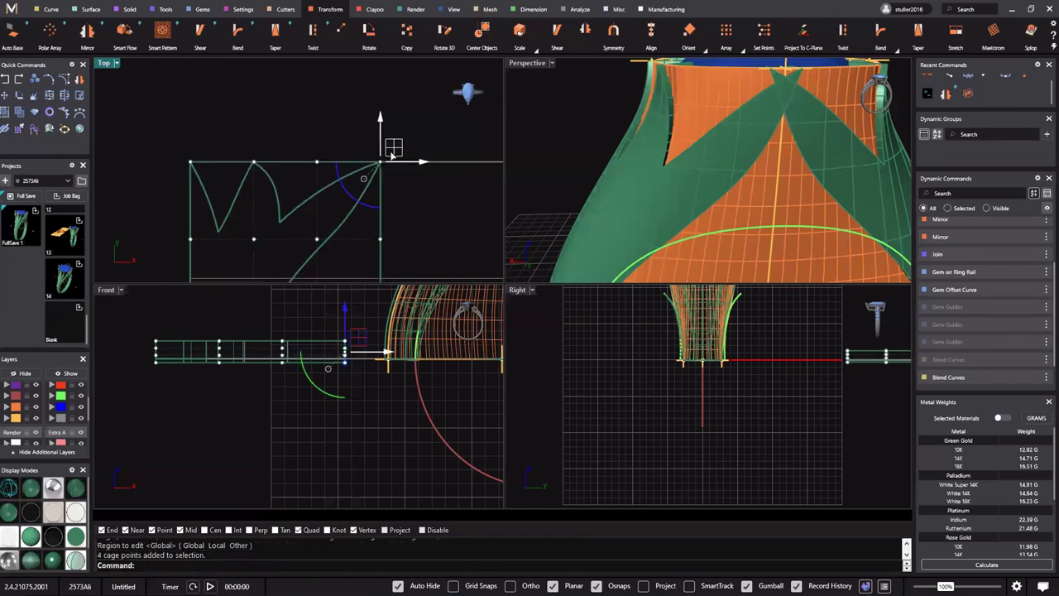
Move the cage points at the flat leaf's long tip slightly inward and down, and end the point editing
drag(395, 148, 387, 152)
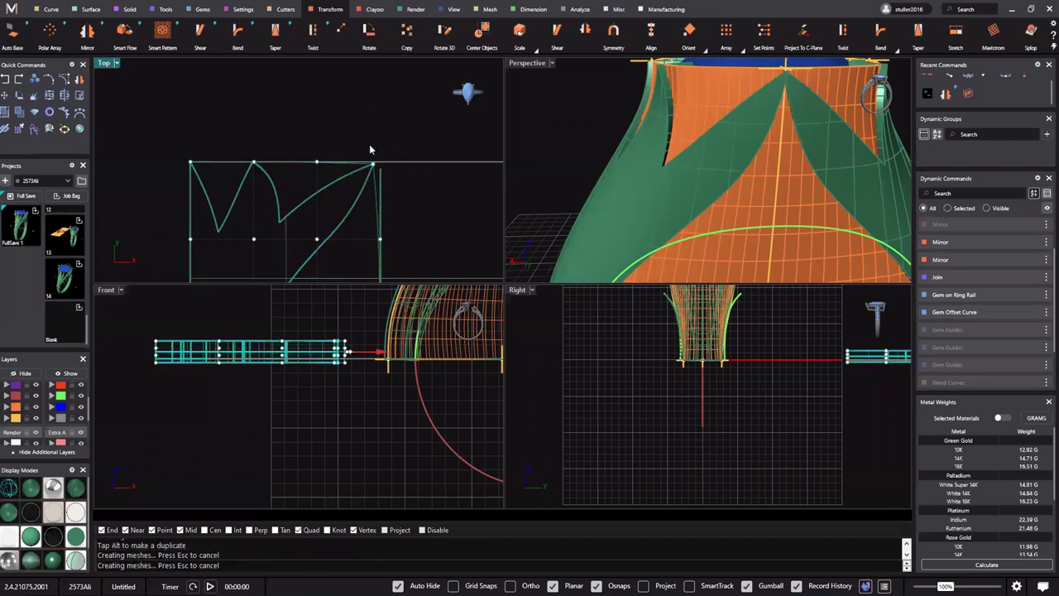
scroll(370, 146, down, 10)
key(Escape)
key(Escape)
Hide the layers of the orange ring surface and the yellow guide curves in the full-size Perspective view
click(532, 68)
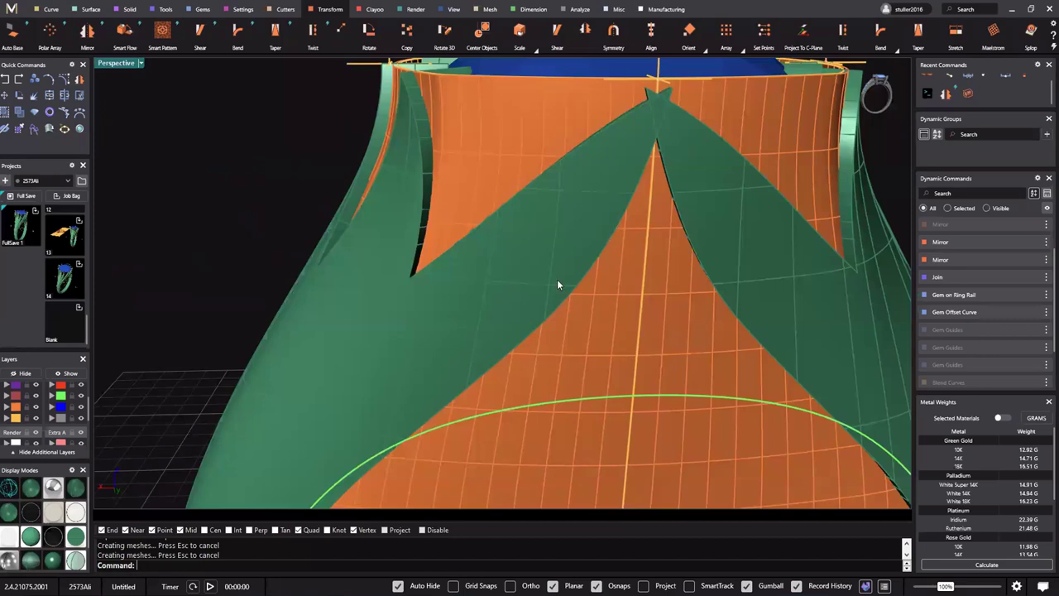
scroll(558, 283, down, 5)
right_drag(570, 326, 575, 343)
right_drag(524, 286, 662, 289)
scroll(542, 286, down, 5)
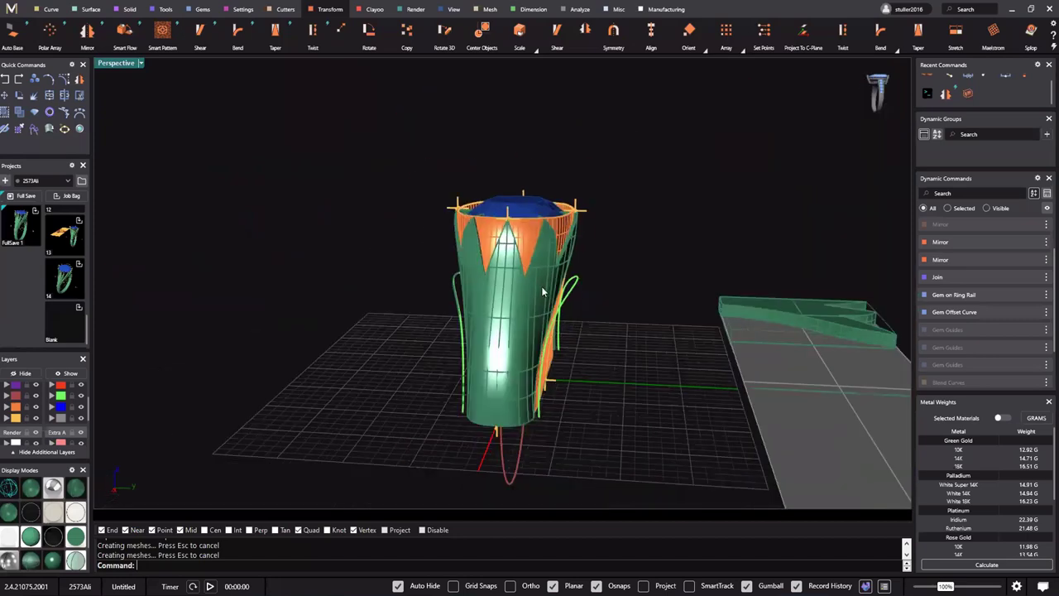
right_drag(240, 364, 409, 308)
click(36, 418)
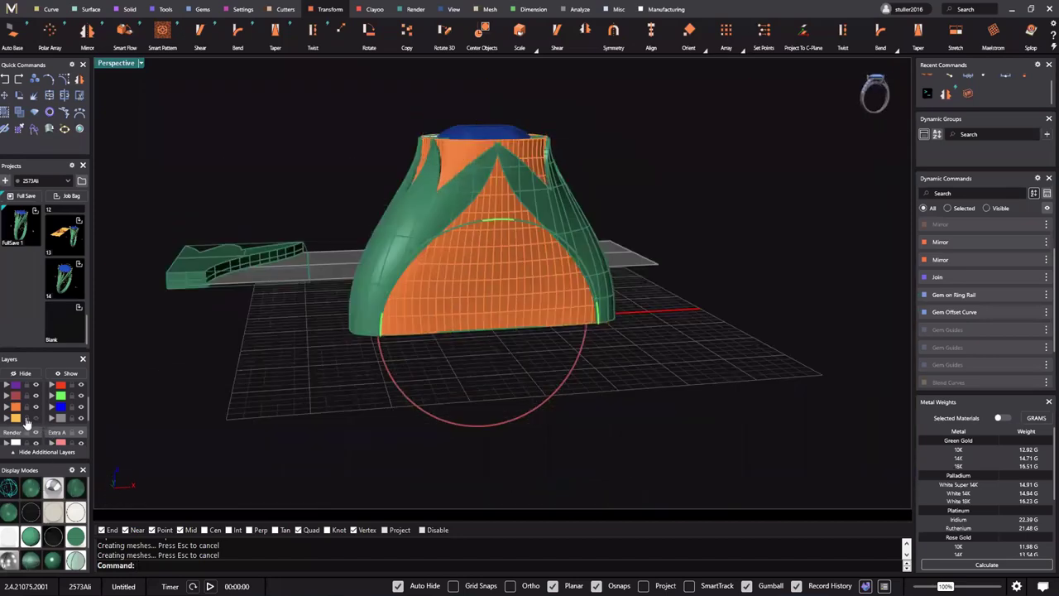
click(35, 418)
click(35, 407)
click(37, 418)
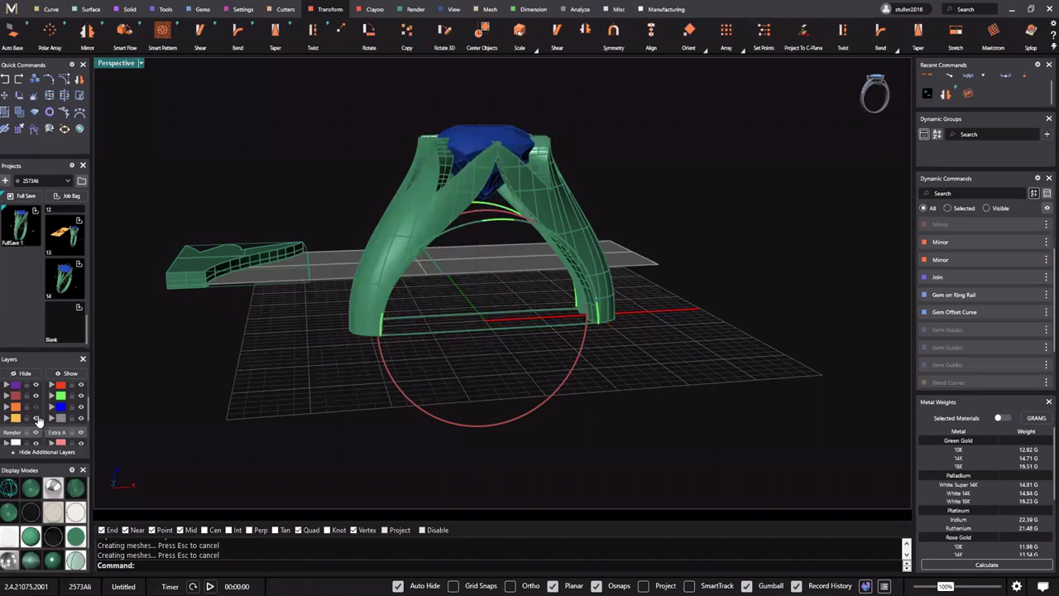
Delete the bright green arched curves along both sides of the ring
right_drag(519, 221, 430, 286)
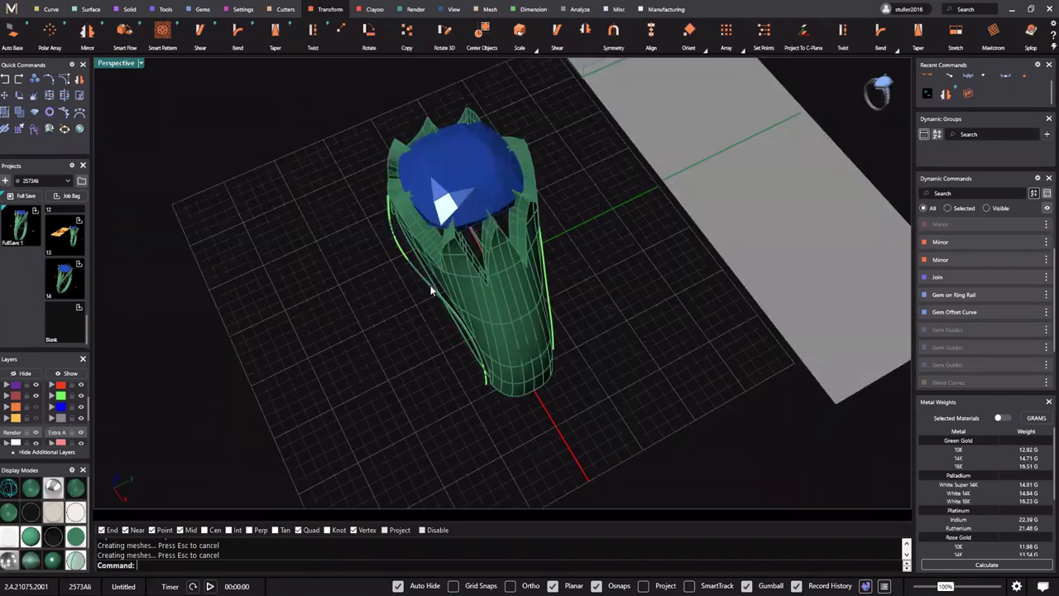
right_drag(651, 372, 425, 336)
scroll(545, 236, up, 4)
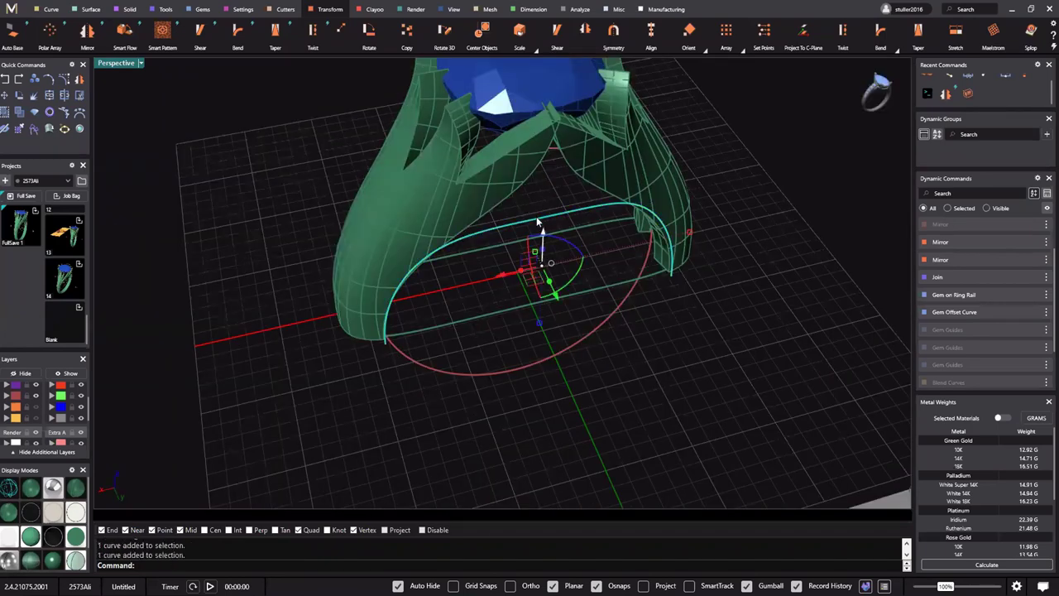
right_drag(537, 219, 470, 243)
key(Delete)
scroll(541, 237, down, 5)
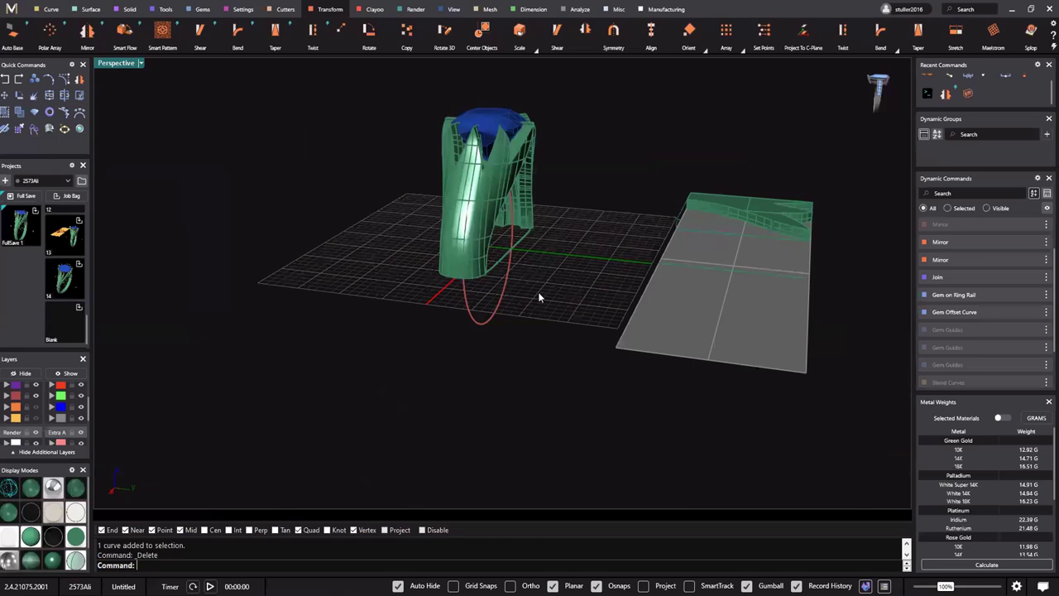
Show the layer of the yellow guide curves again while keeping the orange surface layer hidden
scroll(540, 297, up, 3)
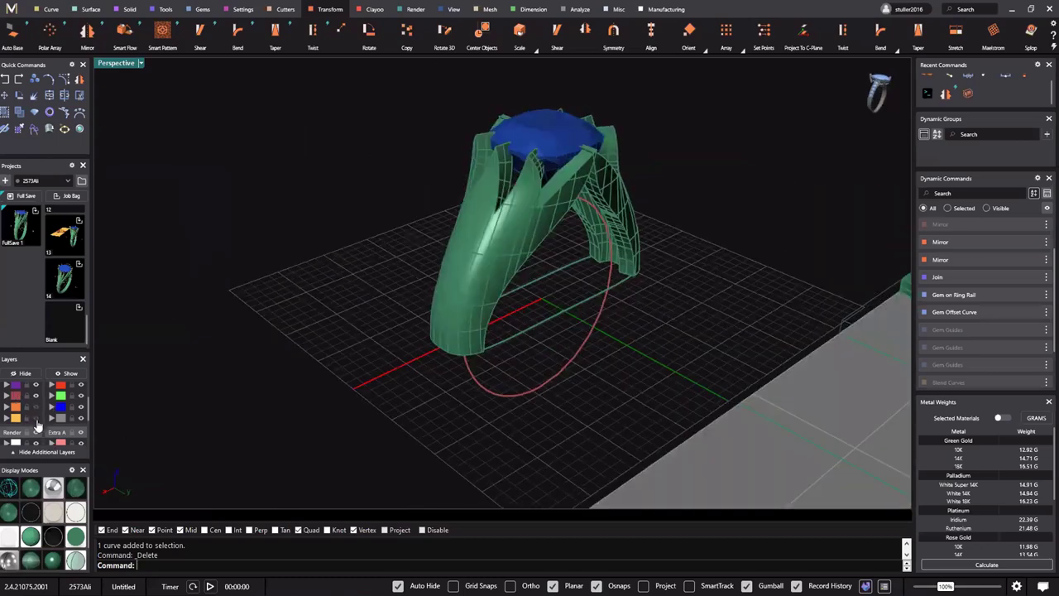
click(37, 419)
click(36, 407)
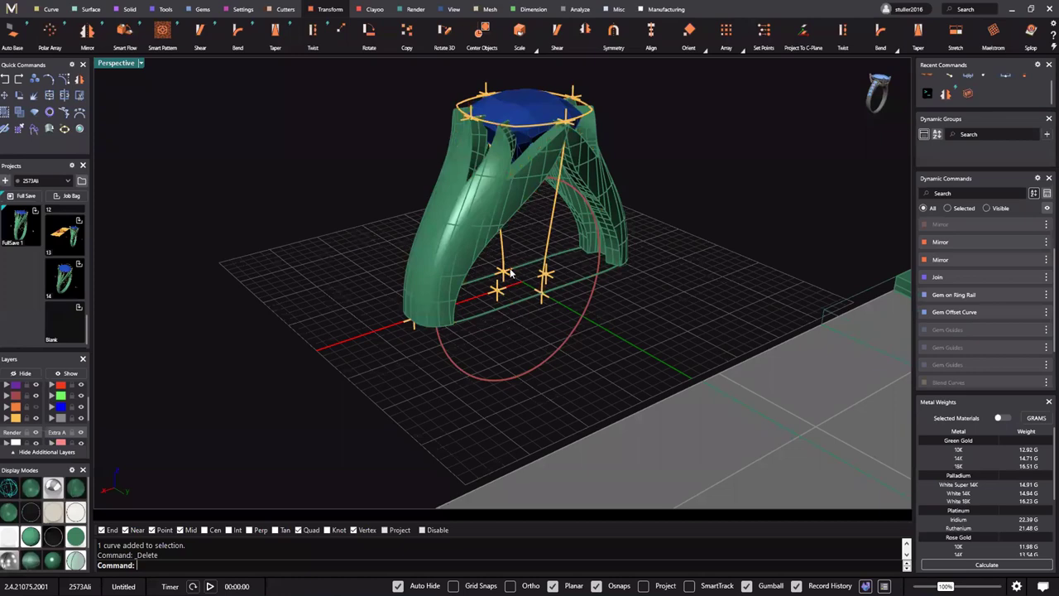
Examine the lower end of the ring shank up close from the front and the side
right_drag(509, 270, 418, 343)
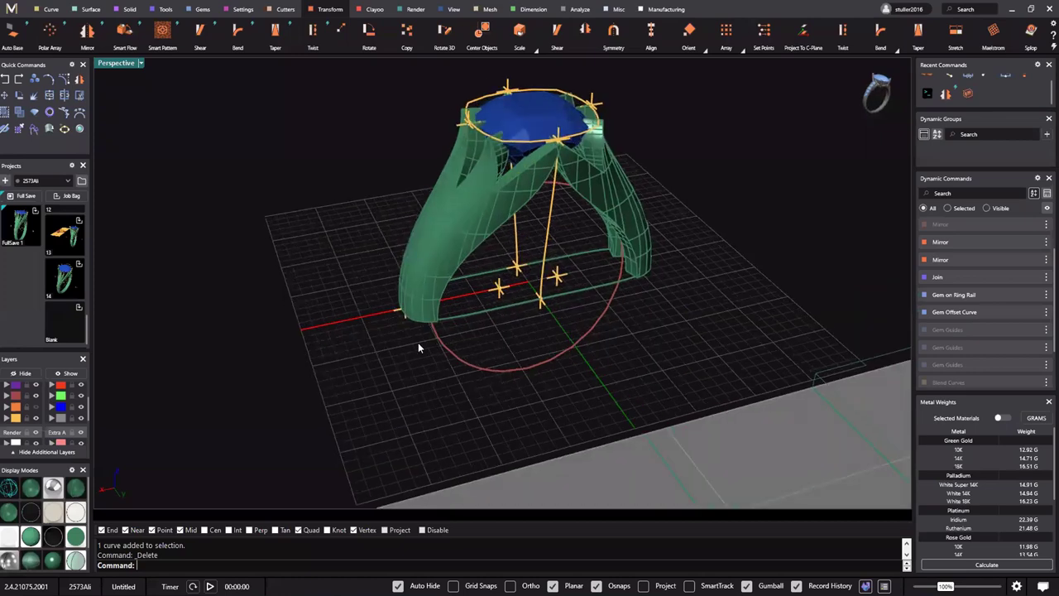
scroll(501, 341, up, 3)
right_drag(501, 341, 499, 364)
right_drag(479, 306, 592, 277)
right_drag(472, 331, 426, 350)
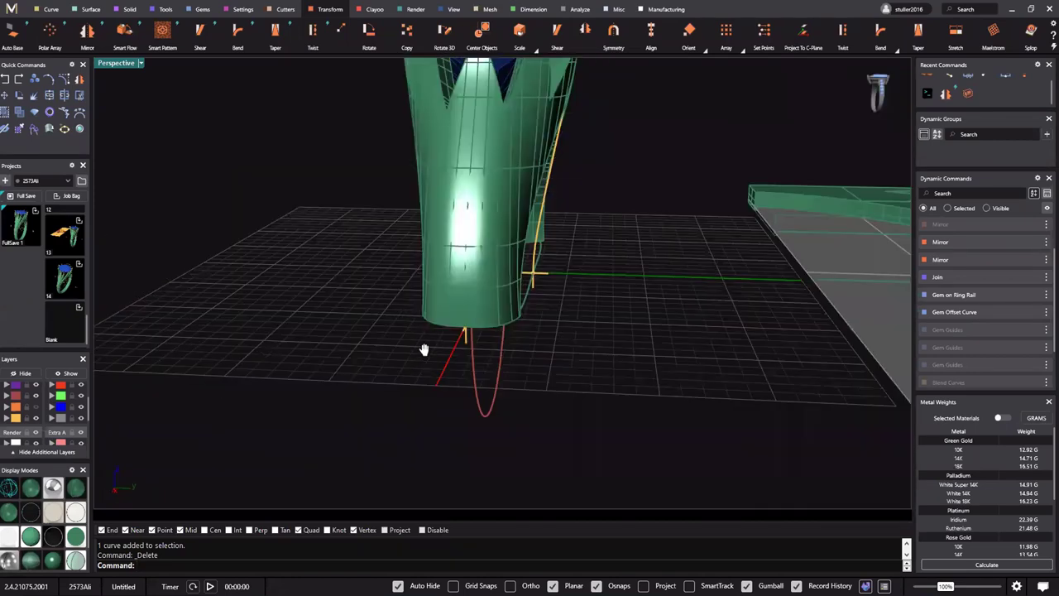
scroll(381, 336, up, 3)
right_drag(479, 307, 392, 277)
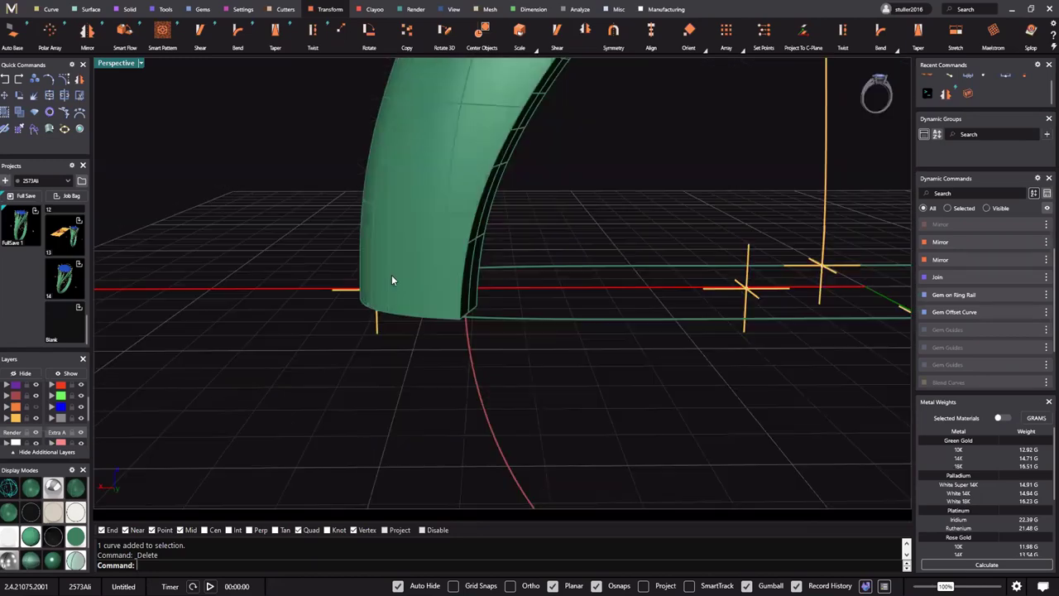
Open the Gem Guides parameters, examine the guides at the shank base in the Perspective and Front views, and close the parameters
right_click(363, 290)
click(393, 323)
scroll(502, 303, down, 9)
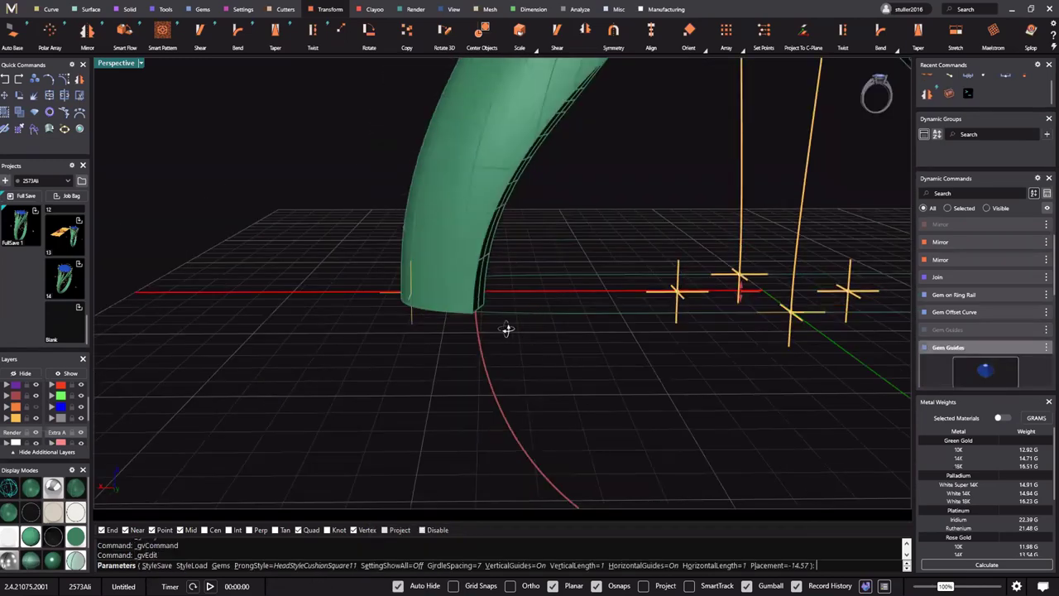
scroll(525, 309, up, 5)
right_drag(508, 353, 473, 293)
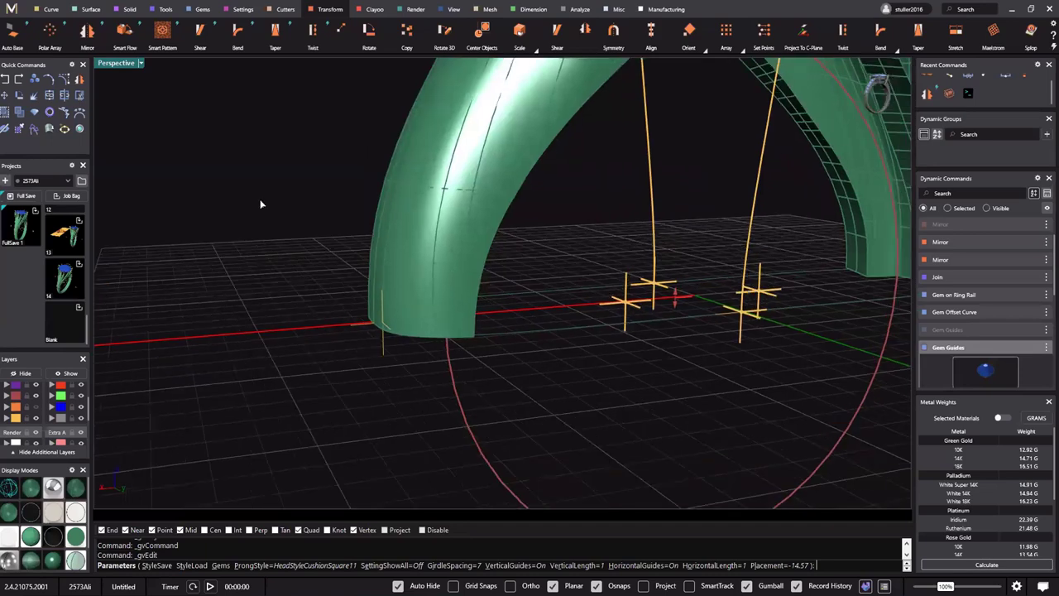
scroll(127, 72, down, 3)
right_drag(356, 397, 359, 319)
double_click(118, 63)
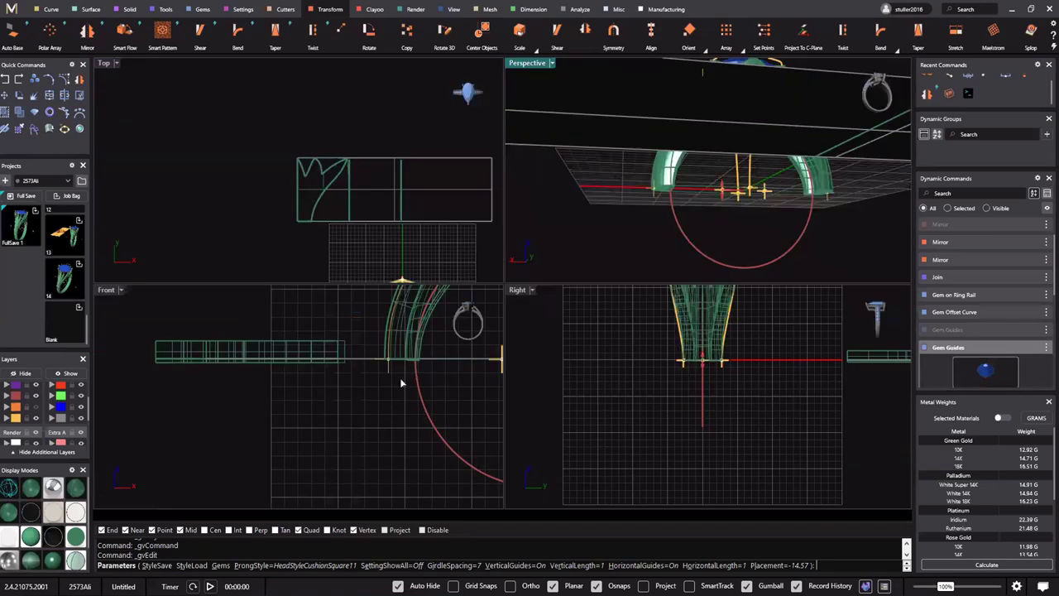
scroll(332, 401, down, 3)
right_drag(332, 401, 235, 463)
double_click(518, 65)
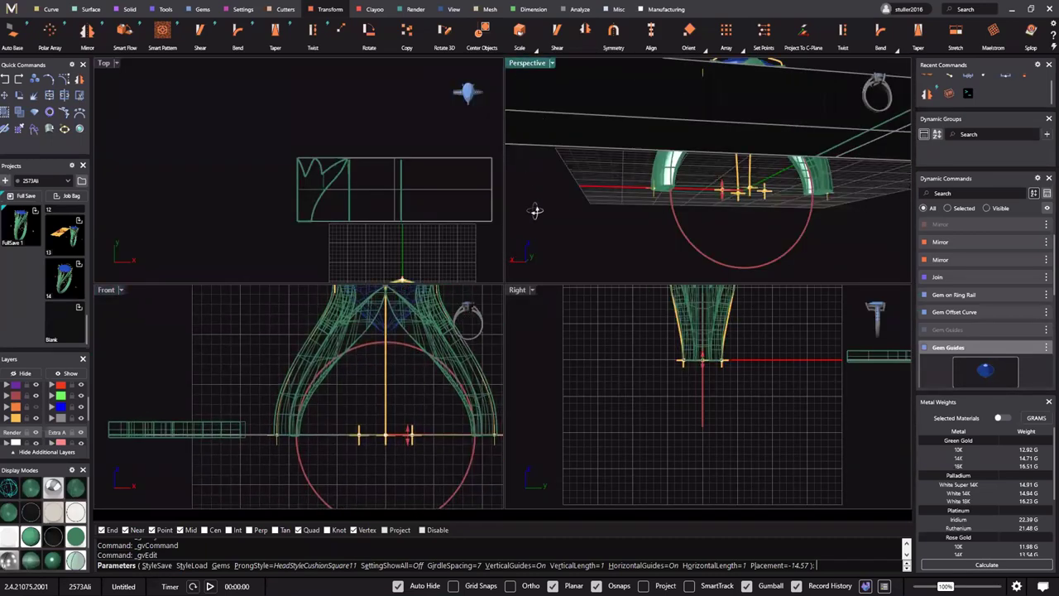
right_drag(496, 172, 521, 120)
right_drag(472, 167, 479, 158)
right_click(479, 158)
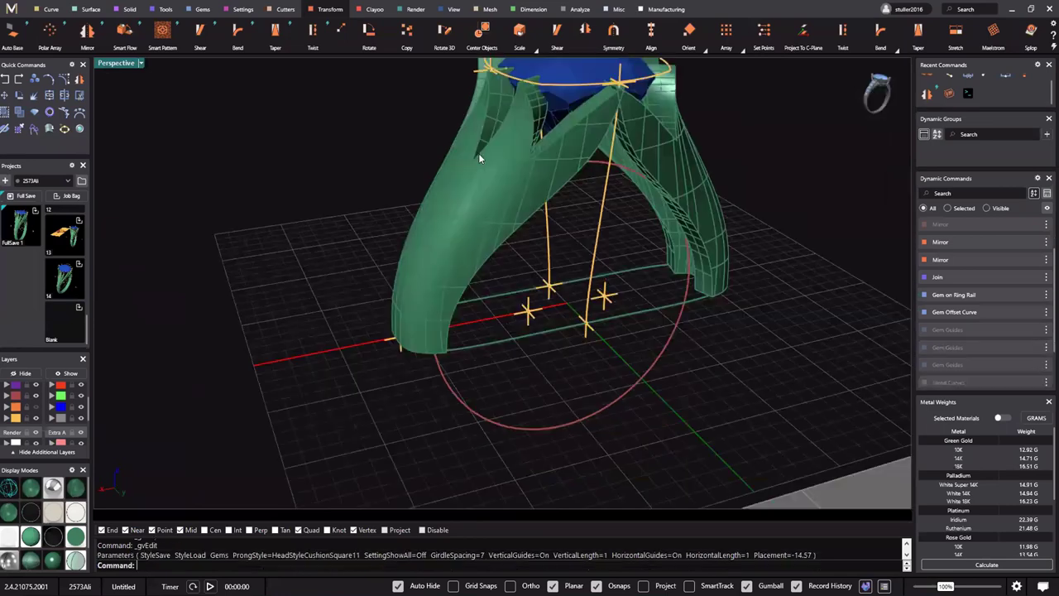
Select the blend curve along the outer side of the shank in wireframe display
right_drag(480, 107, 482, 164)
scroll(482, 165, up, 8)
click(481, 165)
key(Escape)
scroll(481, 165, down, 6)
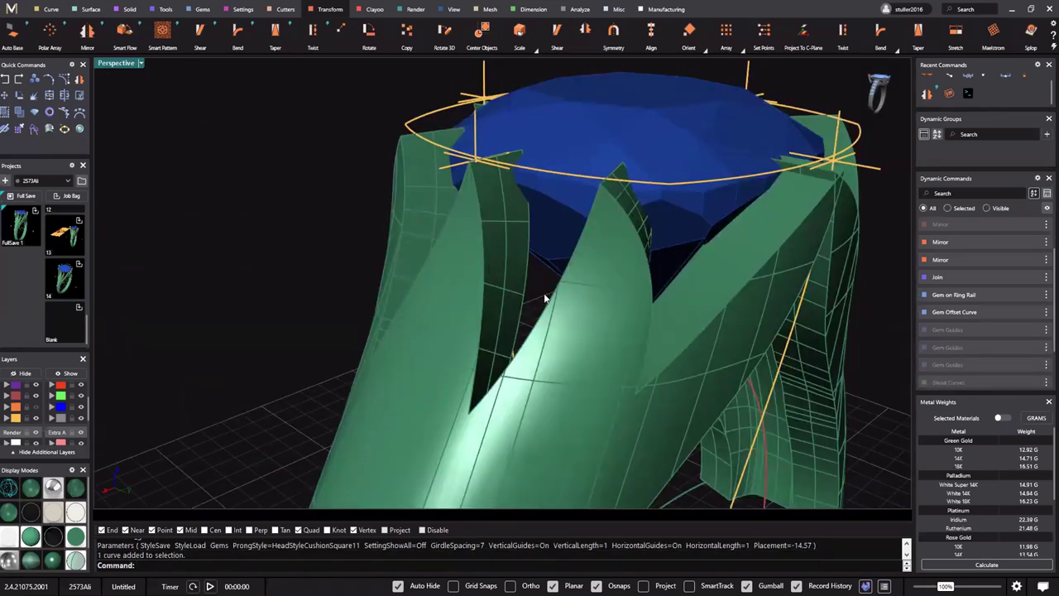
click(9, 488)
click(465, 252)
click(554, 295)
scroll(477, 242, down, 3)
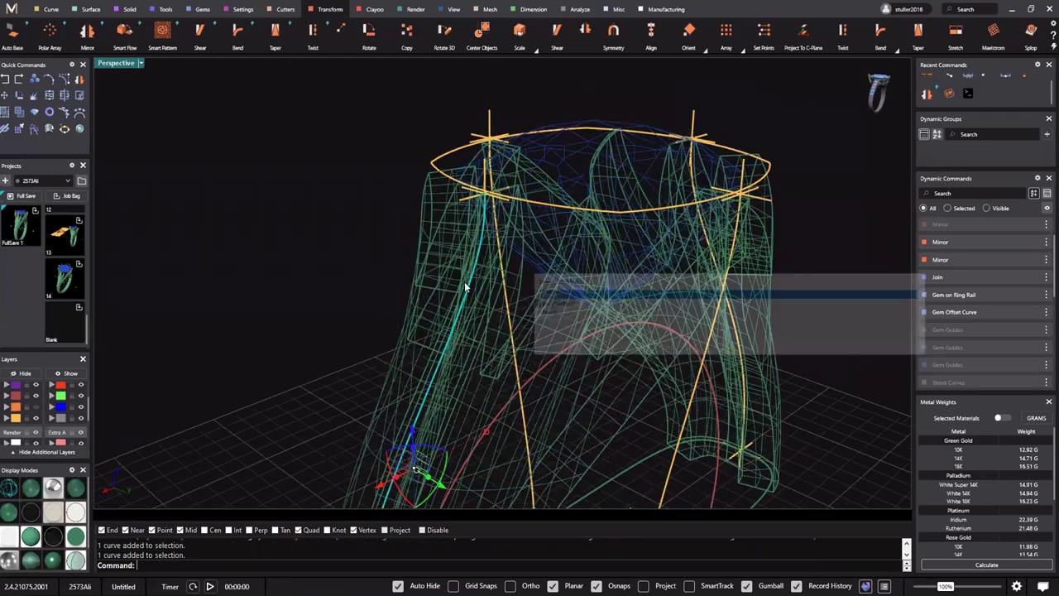
scroll(488, 250, down, 1)
scroll(468, 219, down, 4)
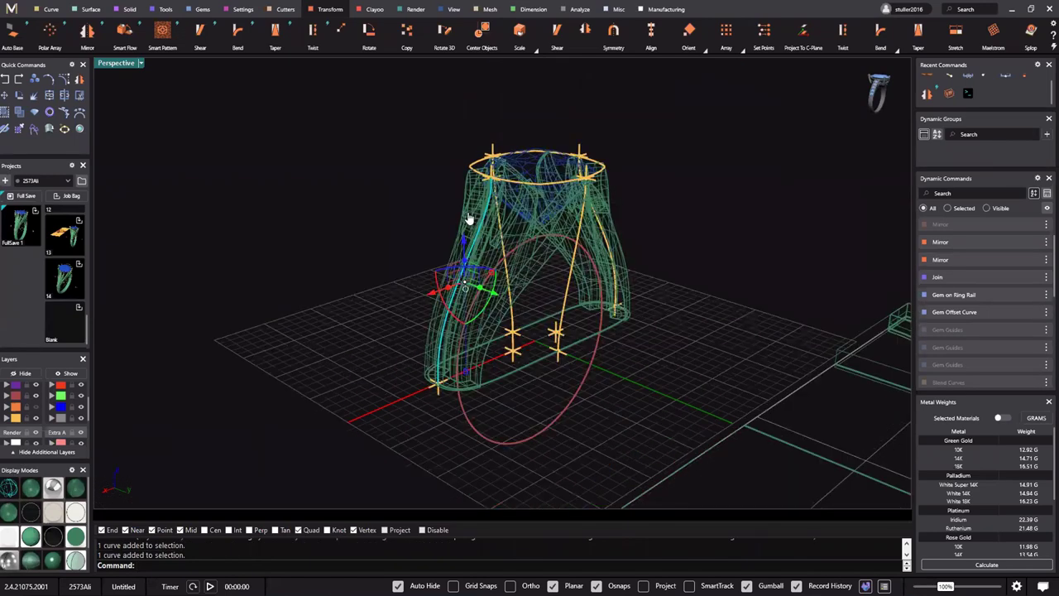
Return to shaded display and set the outer shank blend curve's Blend First Curve value to 0.7
key(ctrl+alt+s)
scroll(479, 179, up, 4)
key(F6)
mouse_move(482, 181)
right_down()
mouse_move(515, 261)
mouse_move(422, 361)
mouse_move(520, 98)
right_up()
key(F6)
scroll(519, 112, down, 5)
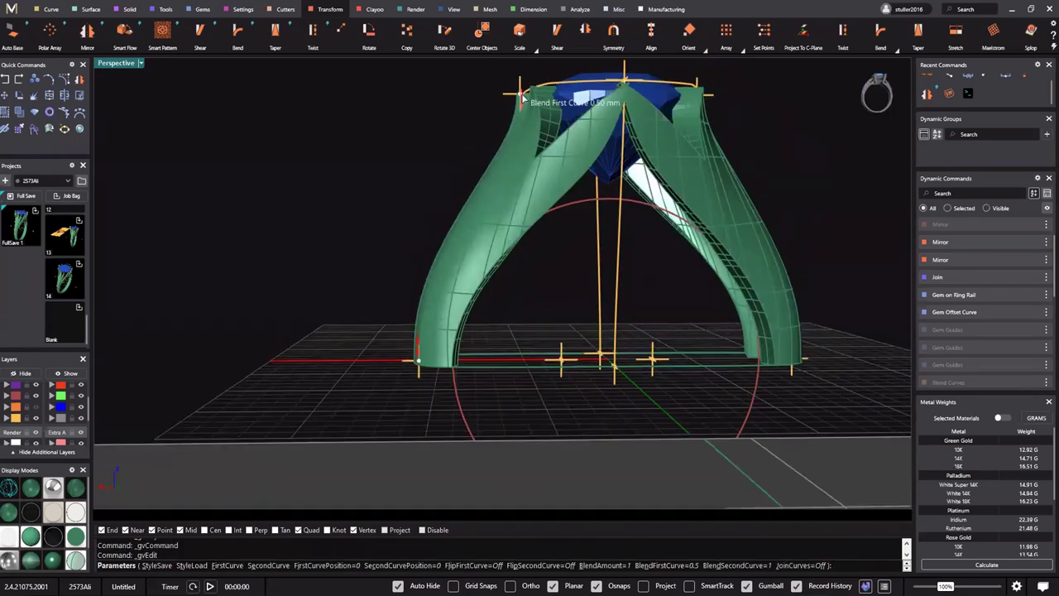
scroll(521, 101, up, 3)
scroll(520, 102, up, 3)
drag(520, 100, 519, 105)
right_click(503, 201)
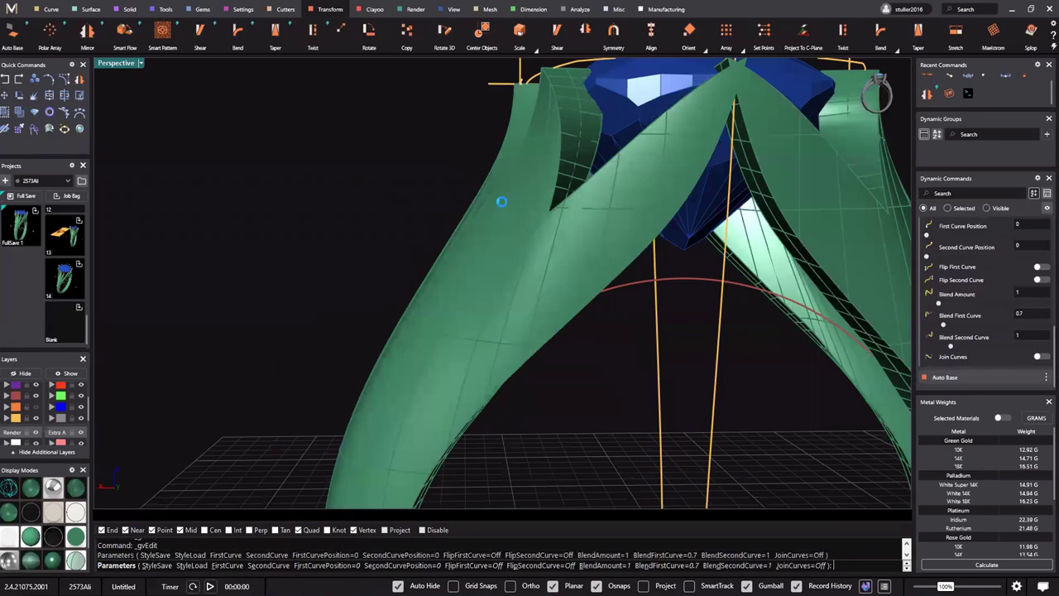
Examine the reshaped ring and its shank from several angles
scroll(514, 258, down, 8)
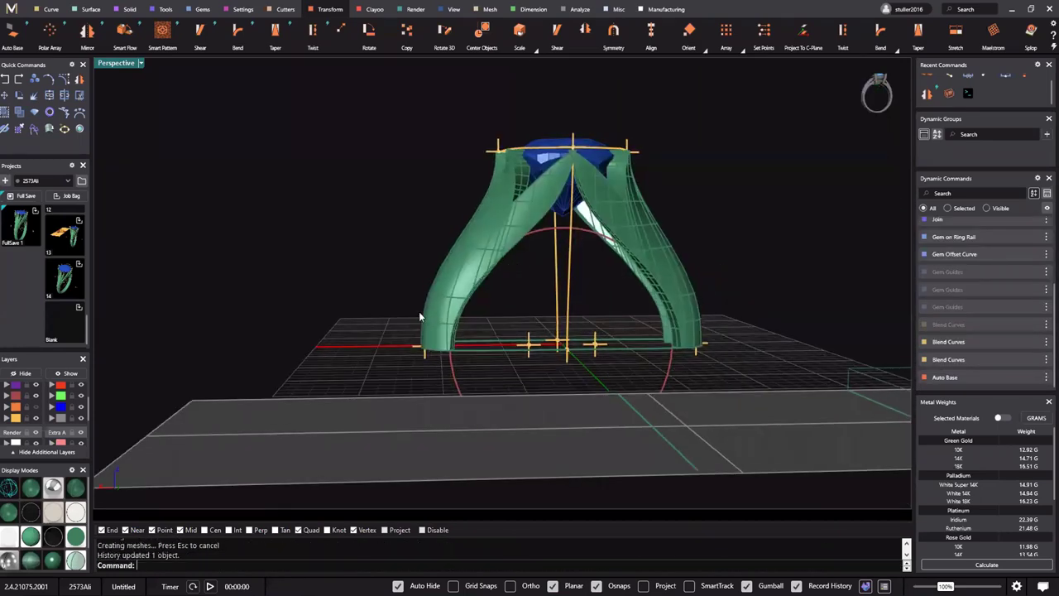
right_drag(418, 311, 449, 359)
right_drag(430, 258, 96, 83)
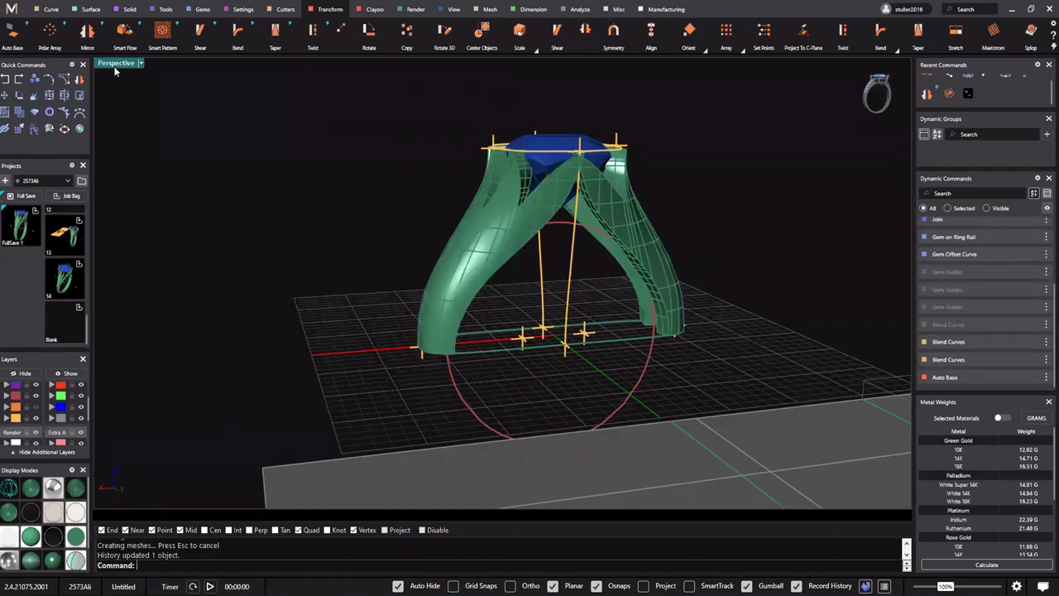
right_drag(122, 308, 212, 332)
scroll(212, 333, up, 4)
right_drag(119, 291, 523, 271)
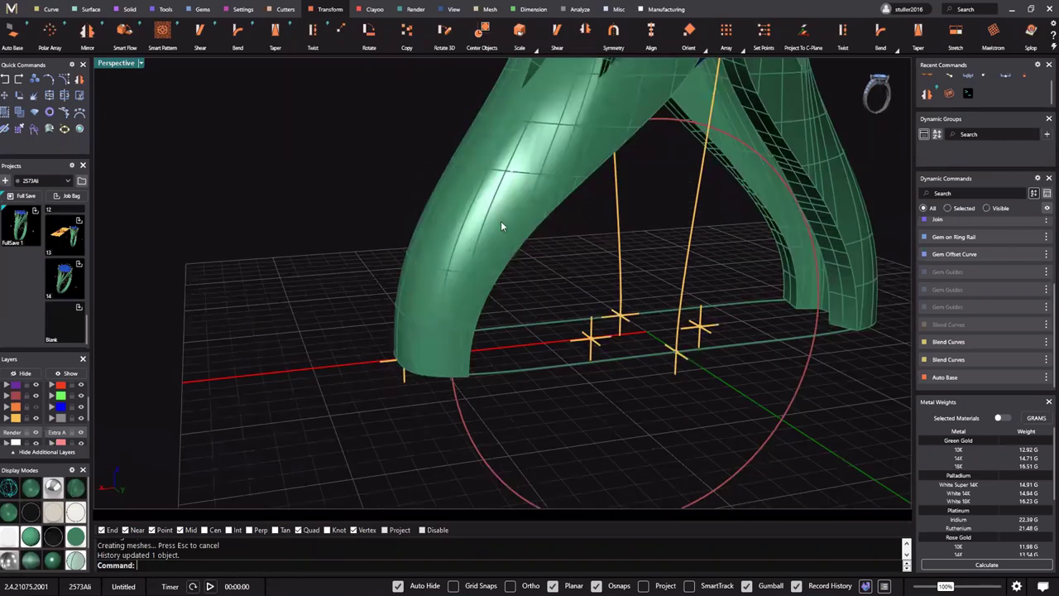
Open the Mirror parameters of the outer shank curve in the Front view, examine the ring outline, and close the parameters
middle_click(501, 219)
middle_click(500, 299)
scroll(500, 231, up, 3)
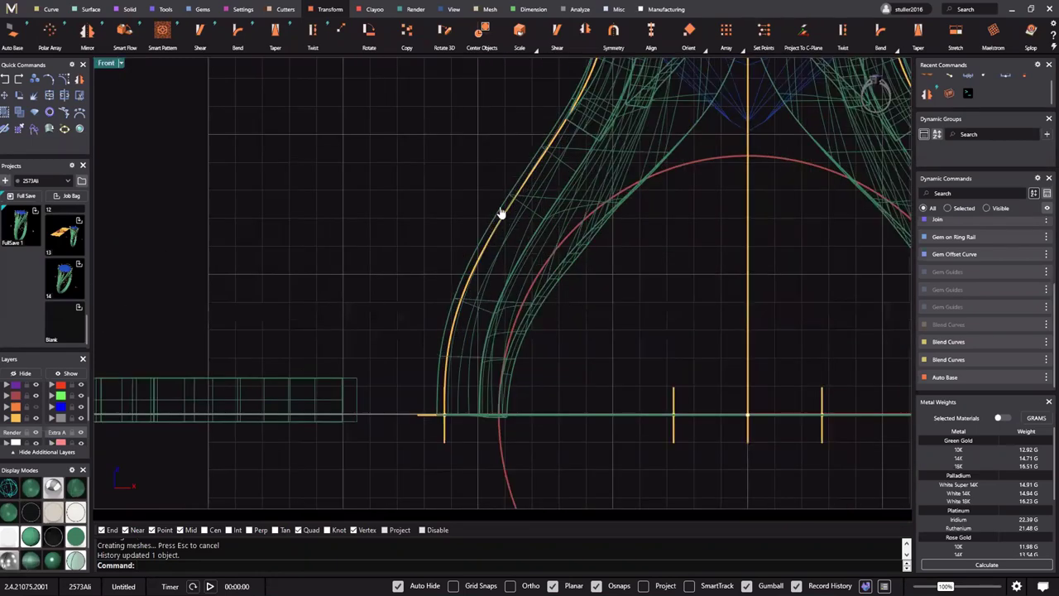
click(500, 212)
right_click(500, 209)
click(501, 199)
scroll(476, 251, down, 3)
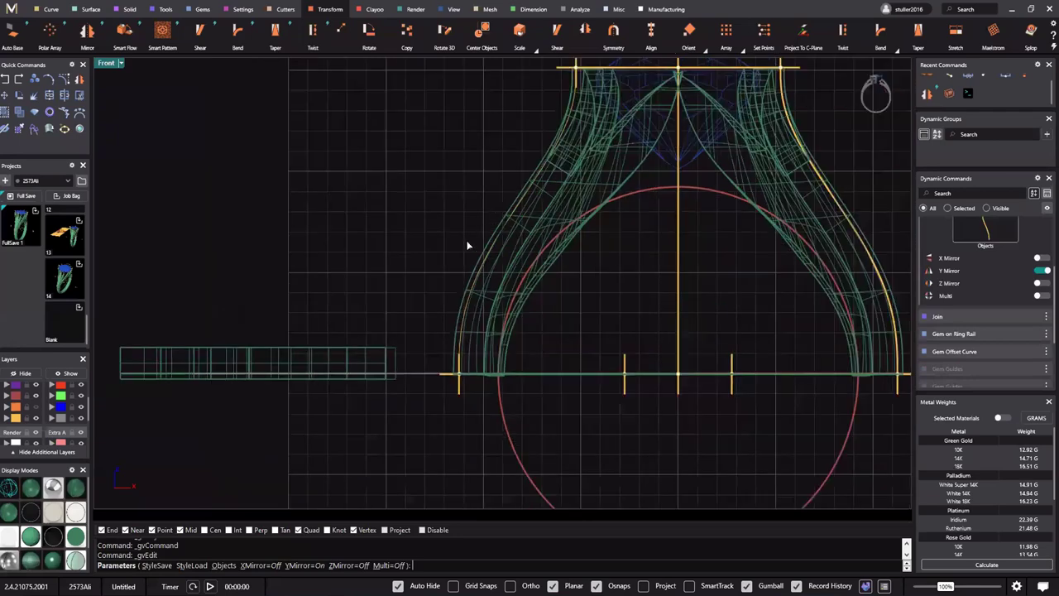
right_drag(407, 335, 363, 365)
right_drag(447, 274, 430, 281)
right_click(430, 281)
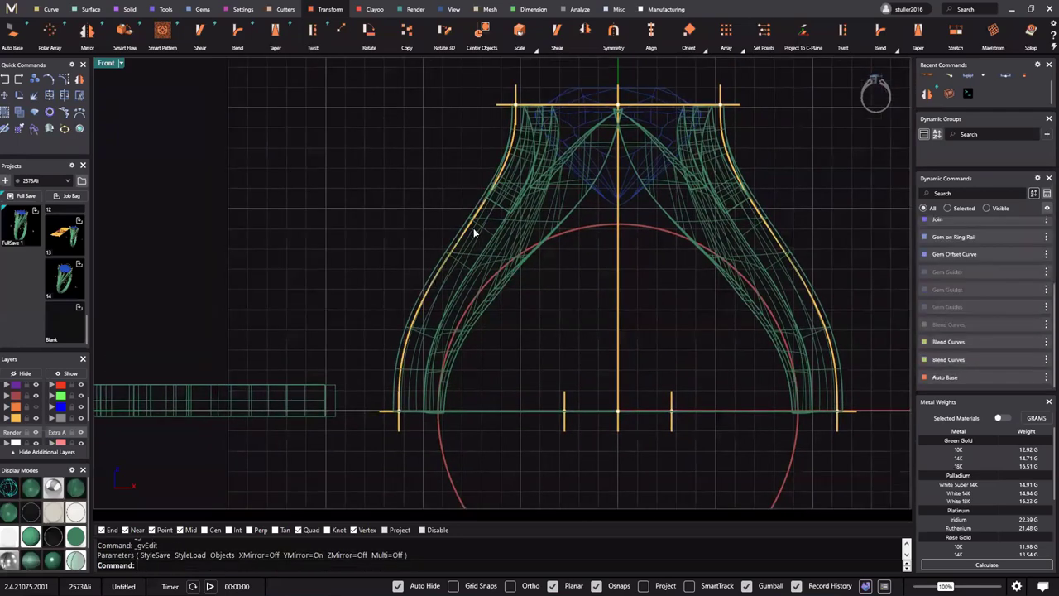
Reopen the outer shank curve's Mirror parameters and return to the full-size Perspective view
scroll(475, 234, up, 2)
click(486, 199)
right_click(486, 198)
click(486, 197)
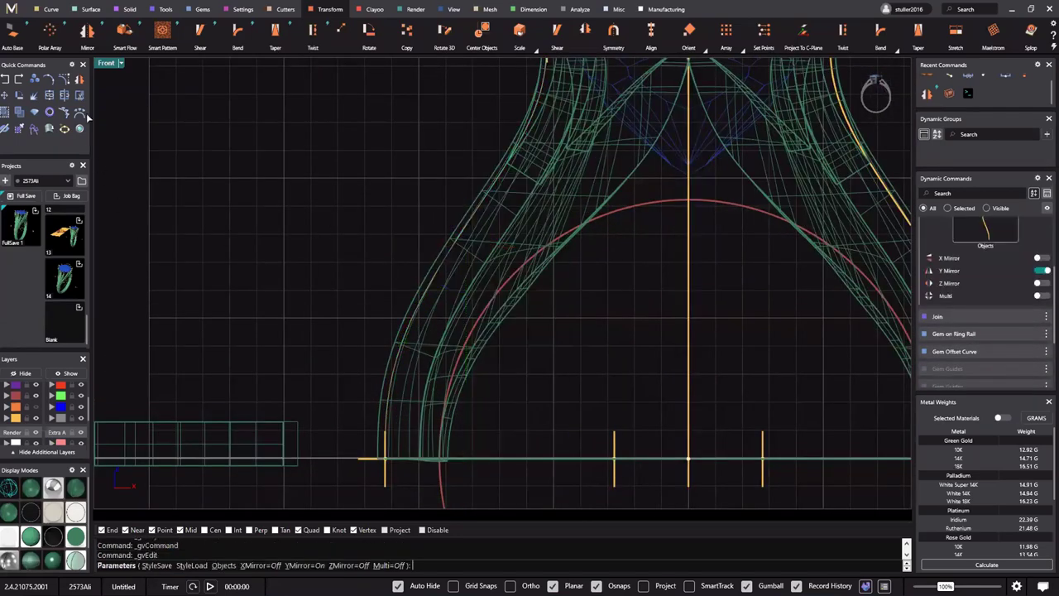
key(ctrl+m)
click(527, 64)
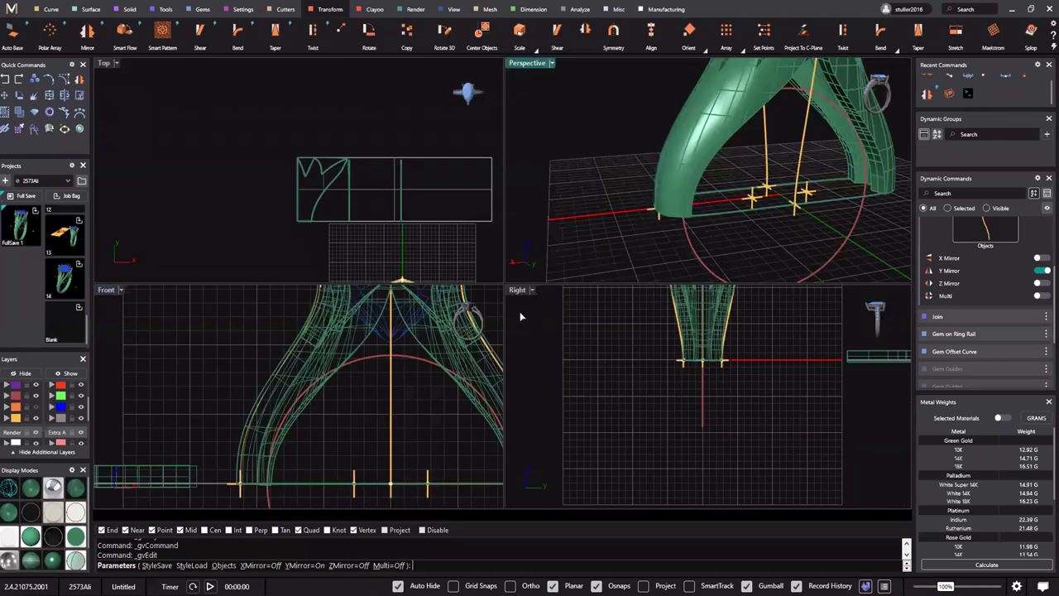
key(ctrl+m)
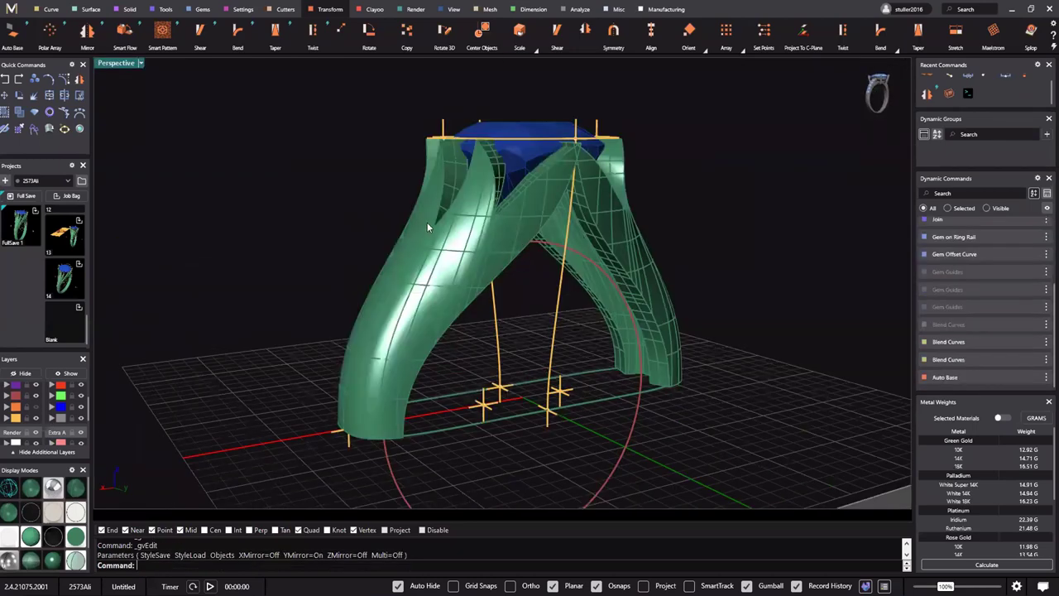
Try a second-curve blend of 0.7 on the blend curve along the ring's side shank, and undo the change
right_drag(427, 222, 425, 221)
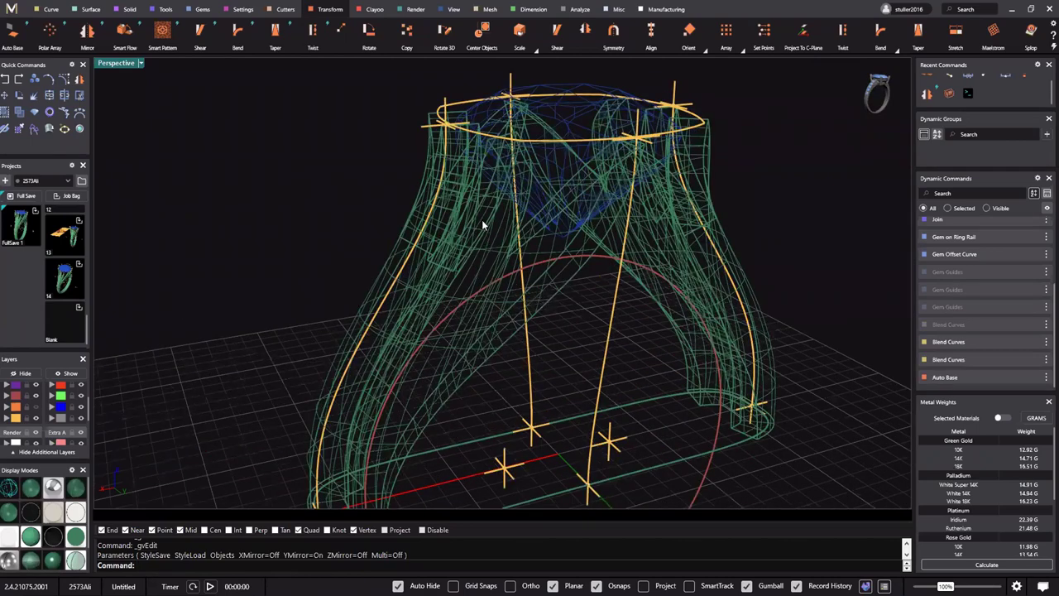
click(444, 168)
middle_click(455, 169)
click(486, 264)
scroll(392, 335, down, 6)
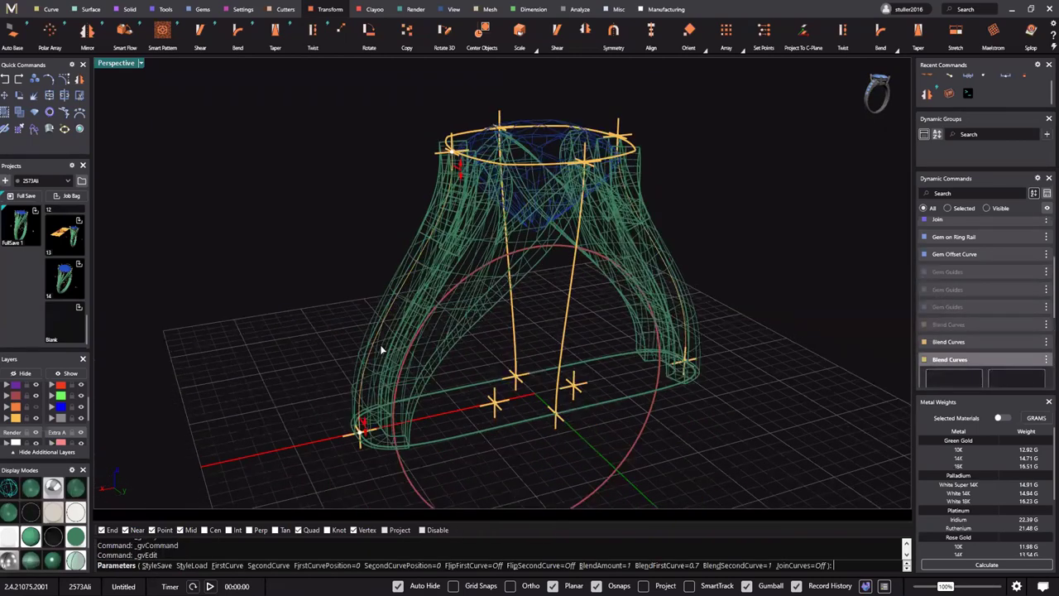
scroll(358, 333, up, 5)
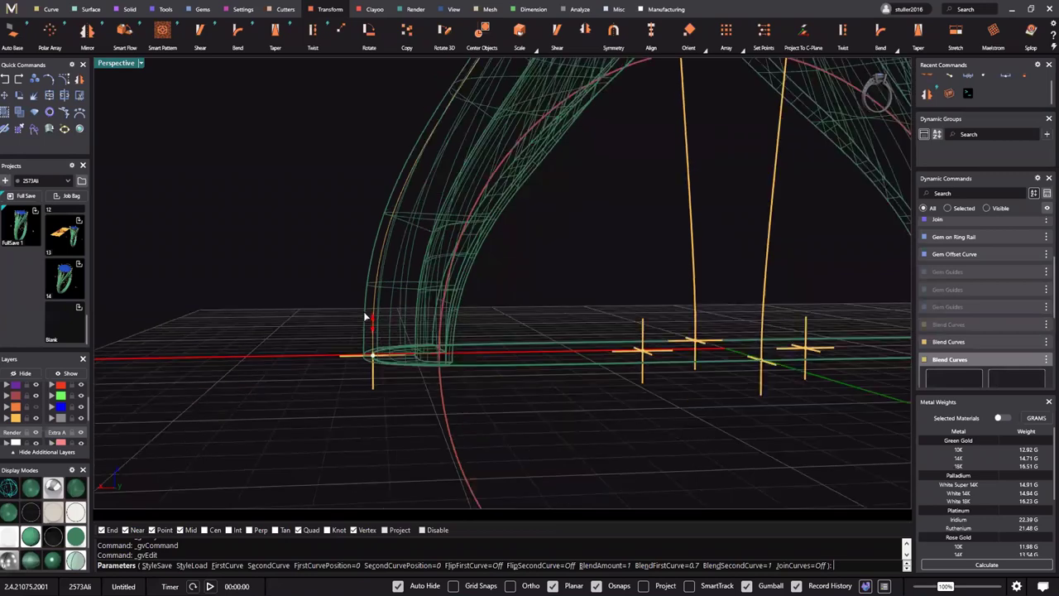
drag(365, 315, 366, 325)
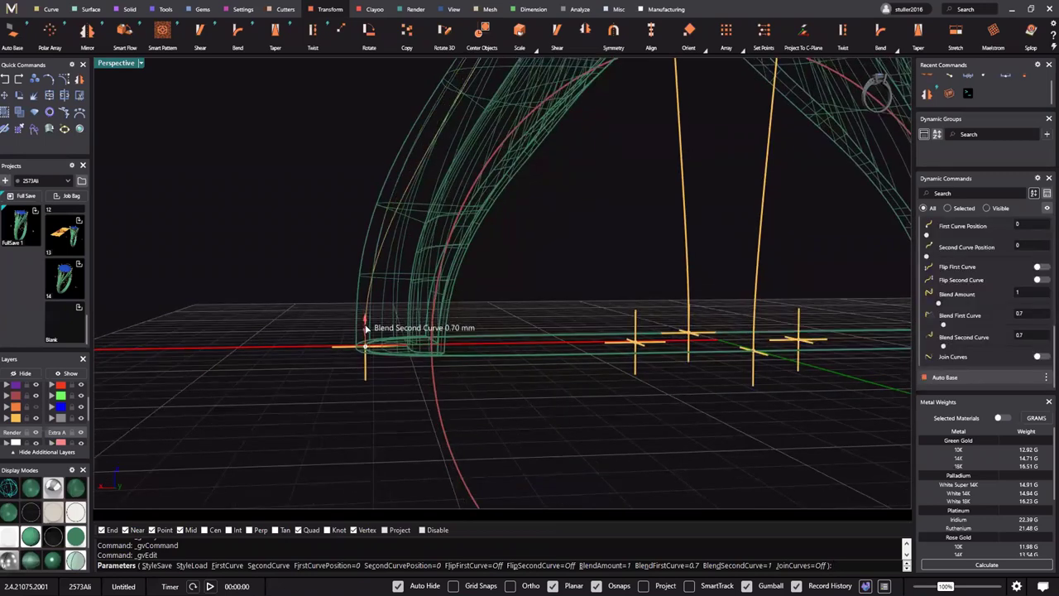
right_click(487, 298)
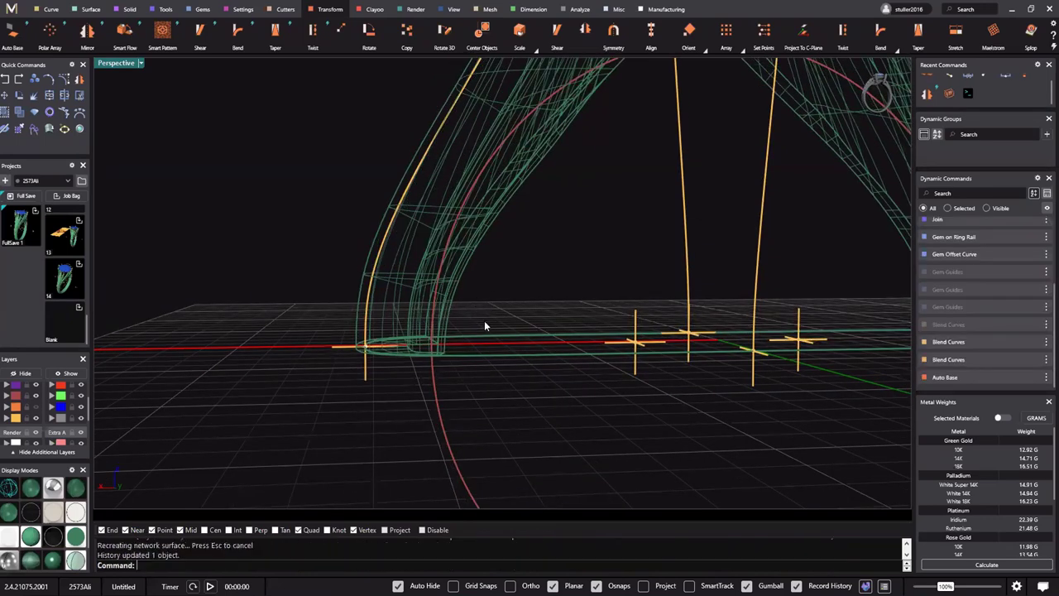
scroll(513, 318, down, 5)
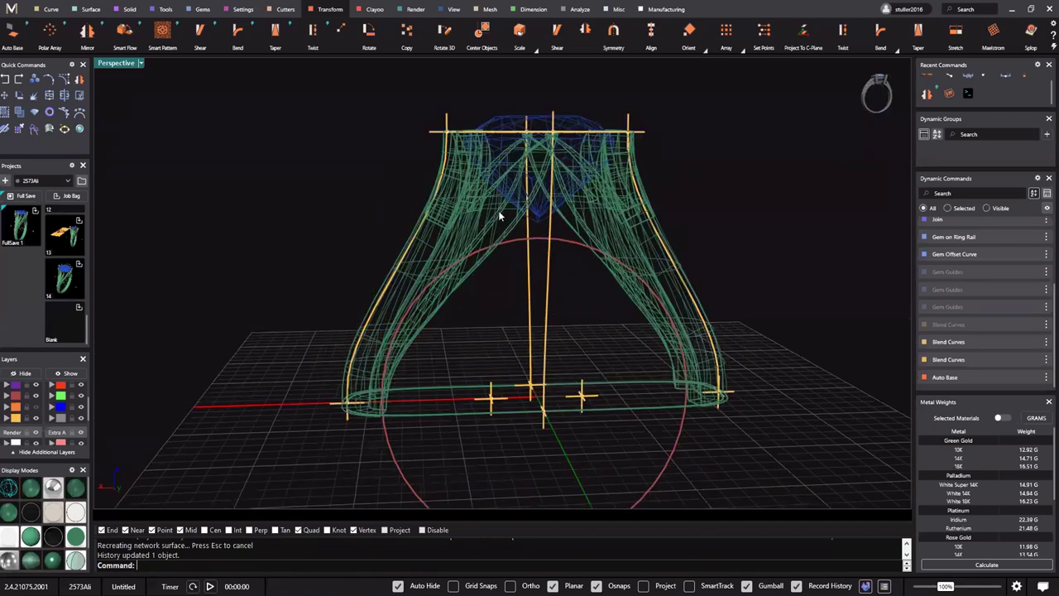
key(ctrl+z)
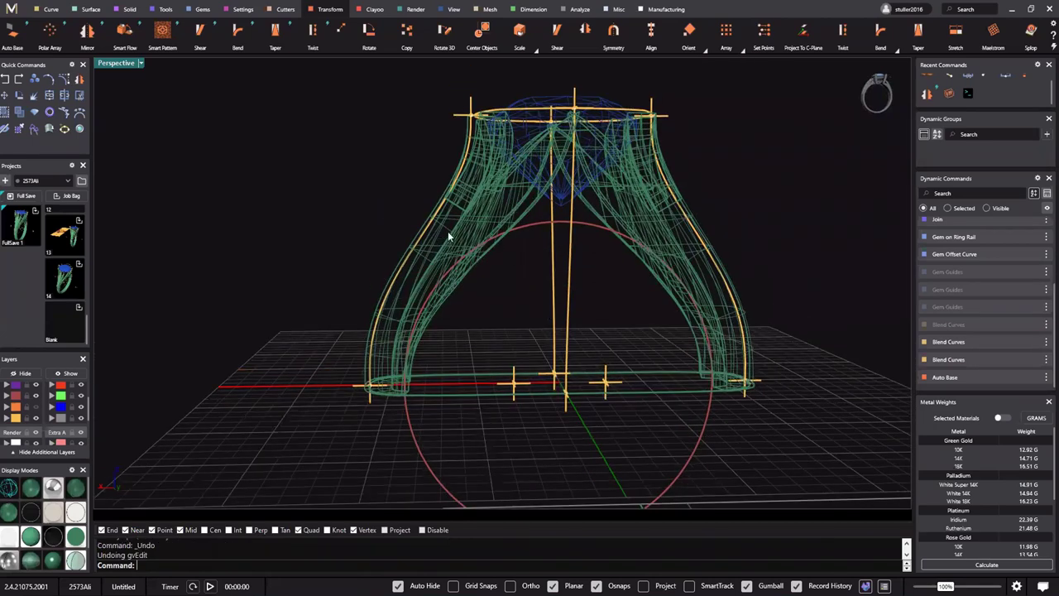
Set the first-curve blend of the blend curve along the ring's side shank to 0.4
scroll(556, 290, up, 3)
scroll(486, 232, up, 2)
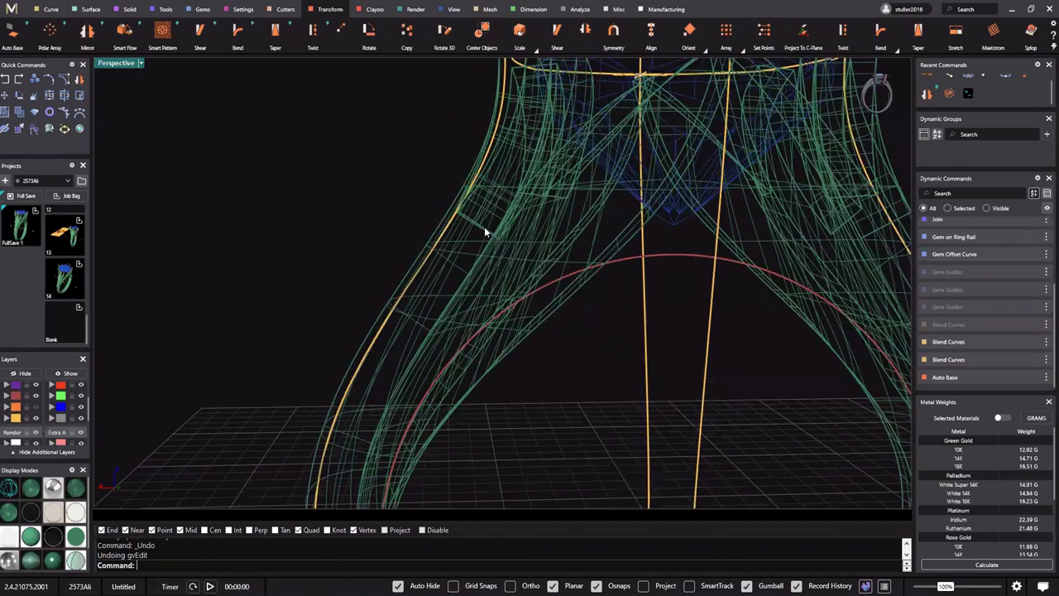
scroll(474, 232, up, 2)
click(482, 198)
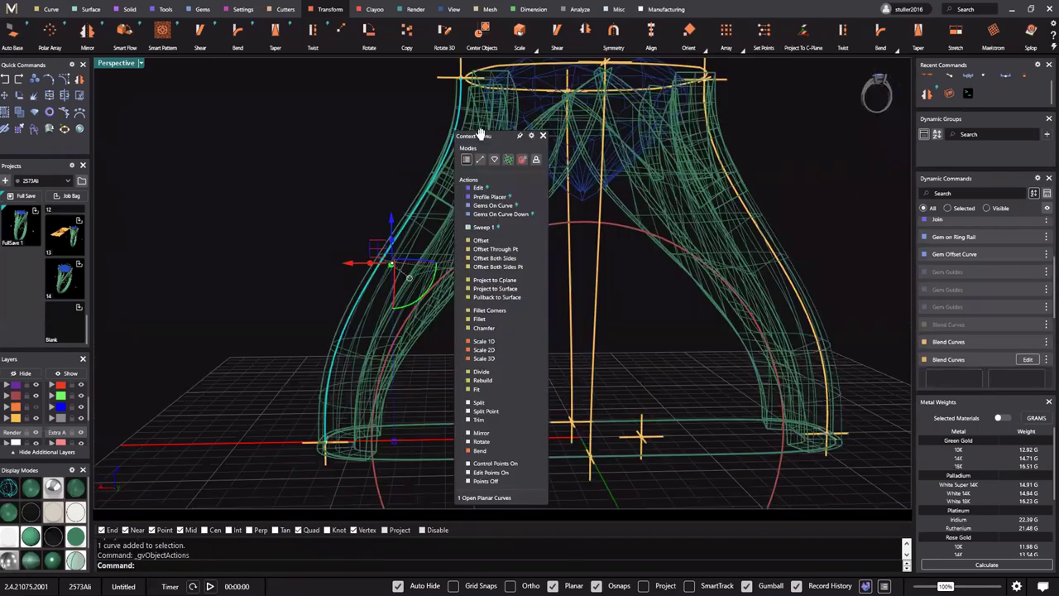
click(454, 135)
drag(454, 122, 456, 125)
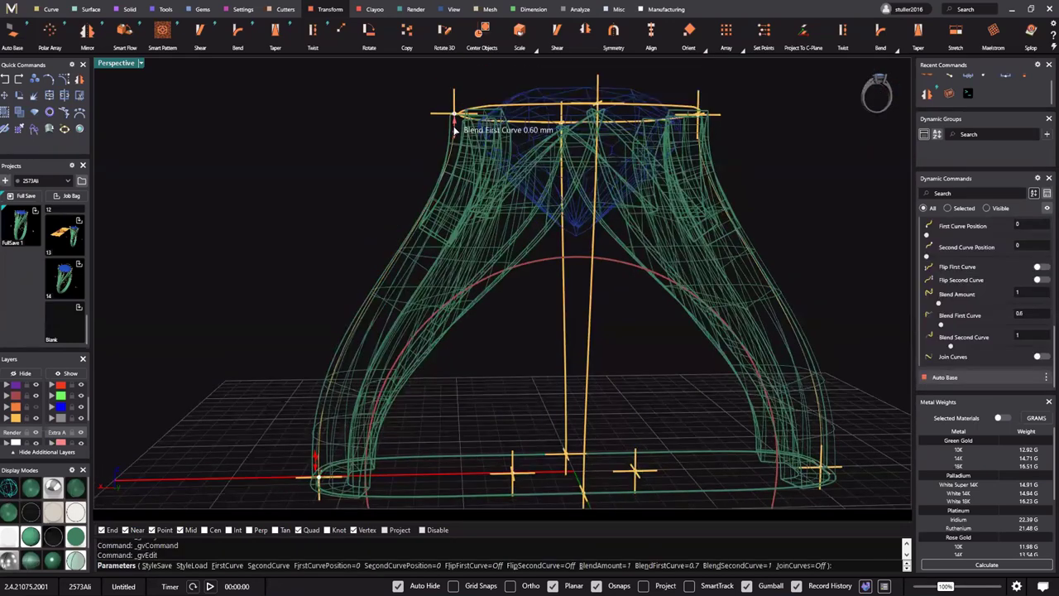
right_click(453, 152)
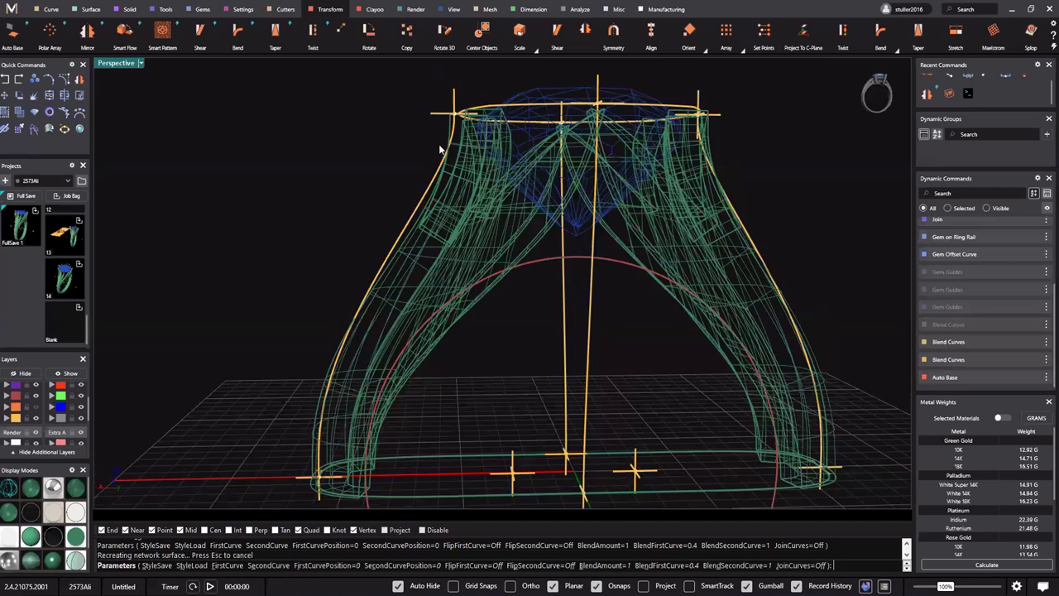
Switch the perspective view of the reshaped ring from wireframe to shaded display
scroll(478, 230, down, 7)
right_drag(467, 223, 488, 305)
right_drag(528, 221, 418, 302)
right_drag(506, 274, 411, 331)
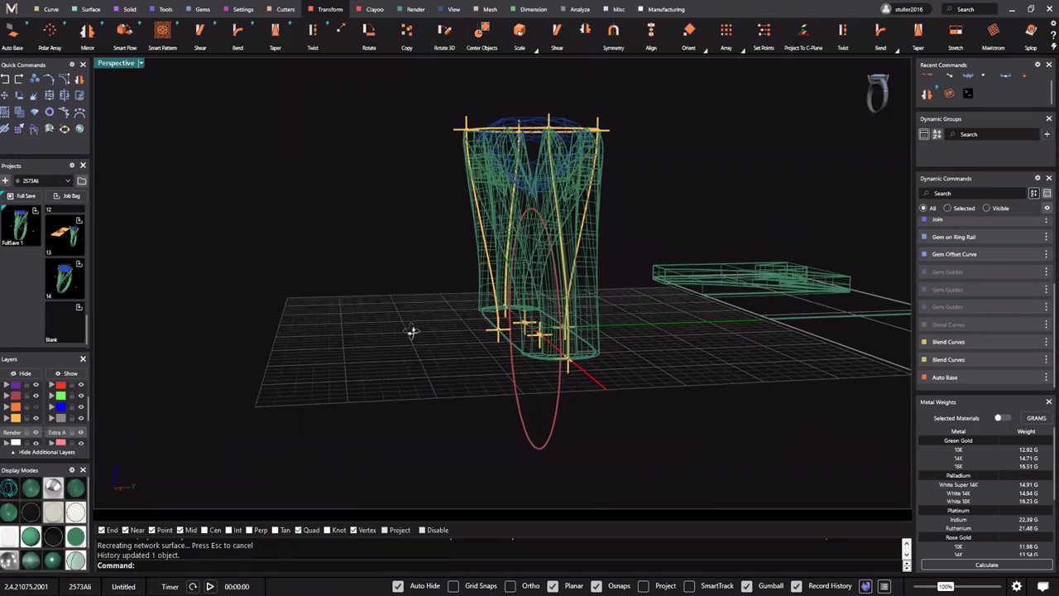
right_drag(355, 362, 465, 268)
right_drag(451, 319, 428, 346)
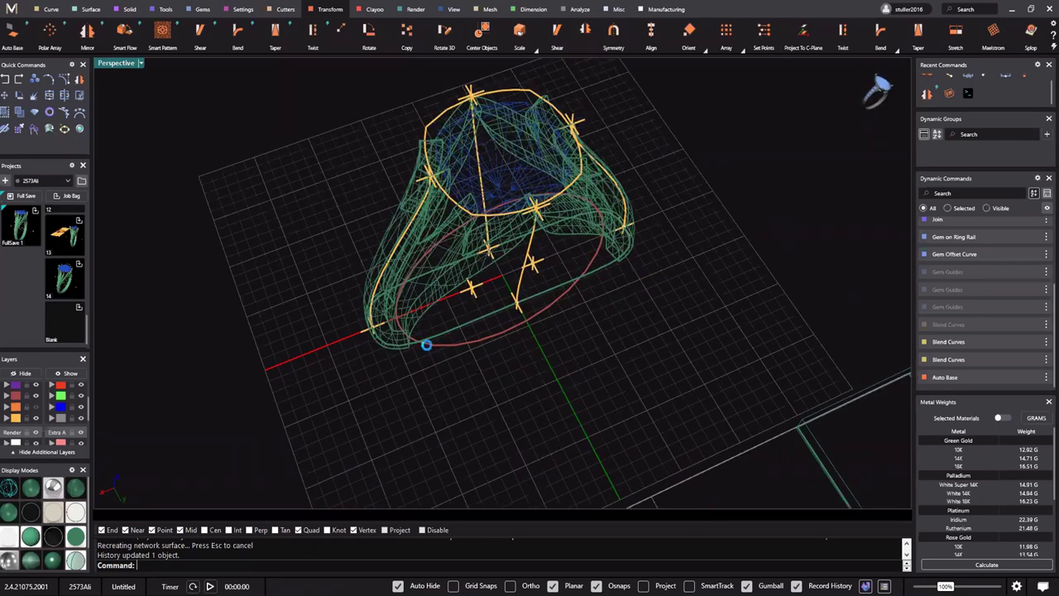
right_drag(480, 298, 476, 304)
key(ctrl+alt+s)
Examine the shaded ring from the side and above, checking how the prongs meet the center gem
scroll(414, 322, up, 5)
mouse_move(418, 319)
right_down()
mouse_move(554, 193)
mouse_move(542, 293)
mouse_move(504, 291)
right_up()
right_drag(538, 223, 508, 336)
scroll(501, 297, down, 5)
right_drag(491, 289, 683, 161)
scroll(558, 260, down, 3)
right_drag(531, 217, 654, 253)
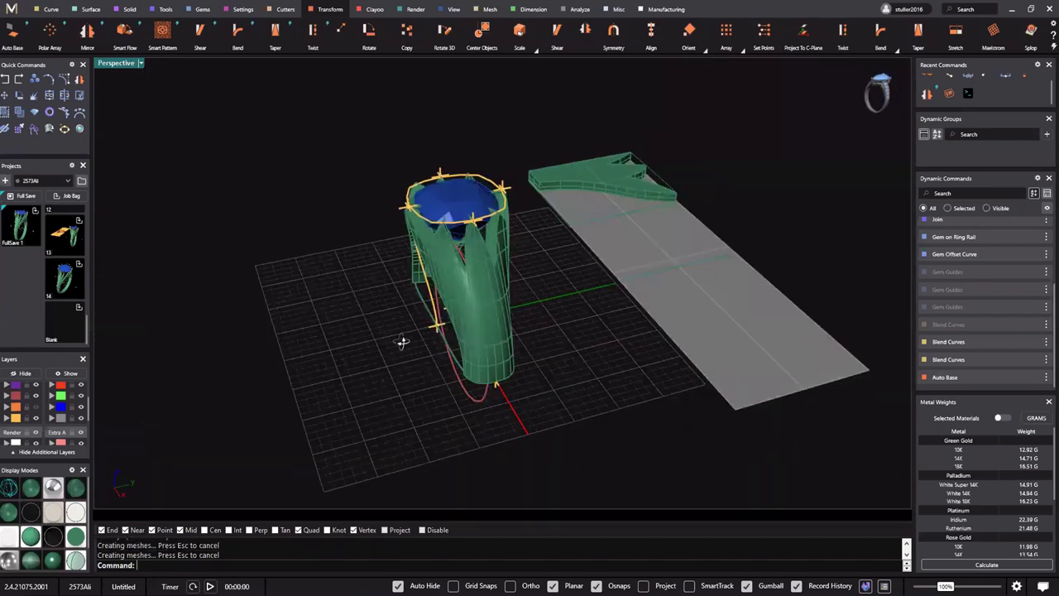
right_drag(402, 343, 452, 260)
scroll(452, 260, up, 5)
scroll(439, 224, down, 3)
right_drag(438, 224, 462, 314)
scroll(439, 222, up, 5)
scroll(402, 154, down, 3)
scroll(498, 331, down, 2)
right_drag(765, 307, 783, 301)
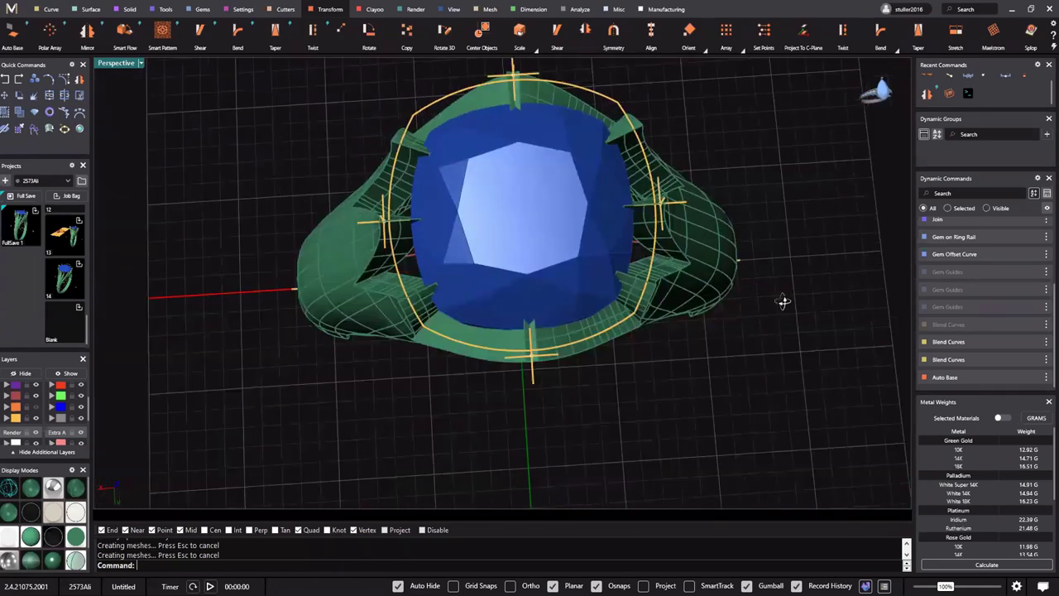
Select the flat leaf-shaped pattern with its control cage and lower it slightly in the front view
scroll(359, 218, down, 5)
right_drag(359, 218, 472, 270)
shift+right_drag(466, 220, 459, 302)
scroll(426, 207, up, 5)
right_drag(426, 206, 406, 198)
click(397, 192)
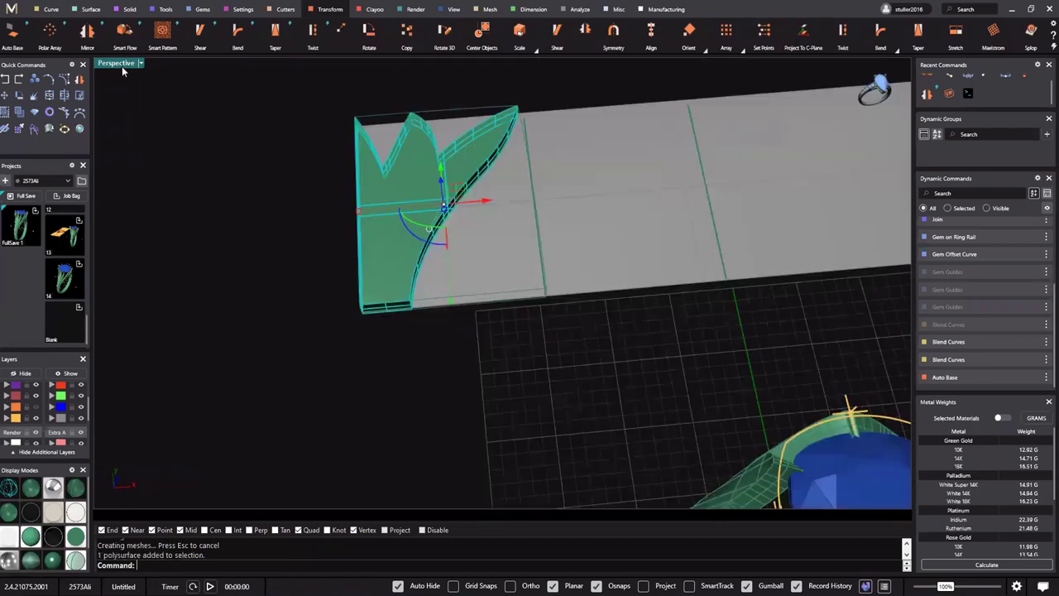
right_drag(405, 500, 390, 310)
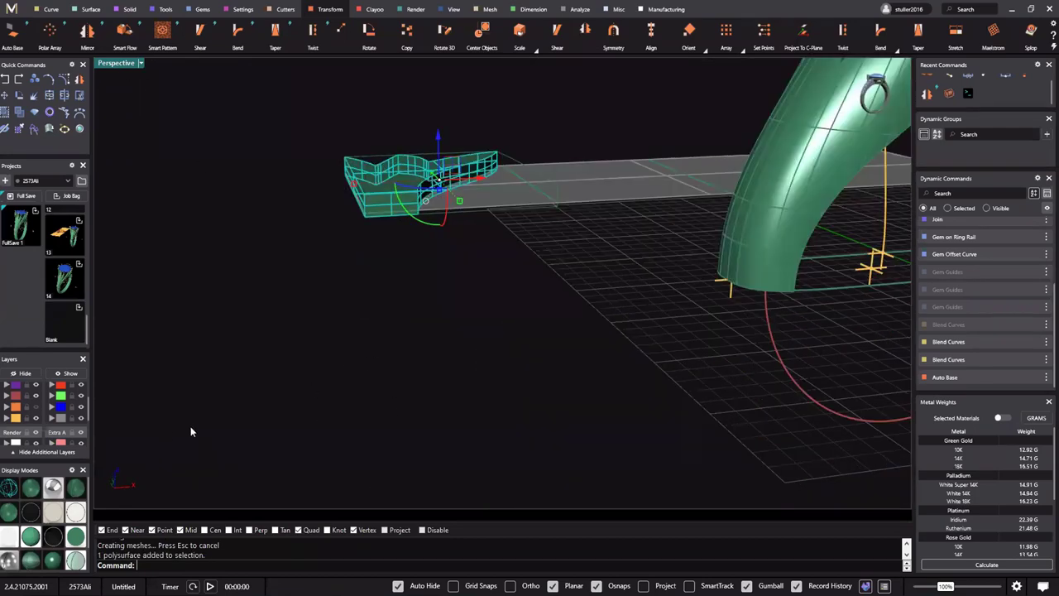
key(ctrl+m)
click(255, 394)
right_drag(166, 421, 321, 346)
drag(327, 341, 198, 406)
scroll(182, 426, up, 3)
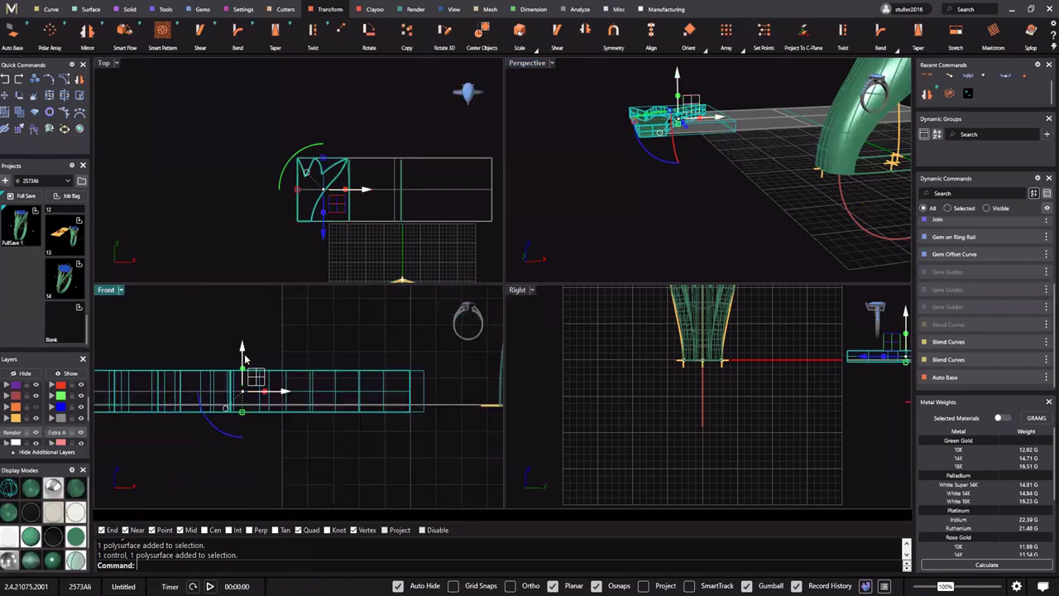
drag(244, 358, 245, 354)
Lower the flat pattern and its cage further in two small moves, and return to the single perspective view
shift+right_drag(834, 156, 709, 190)
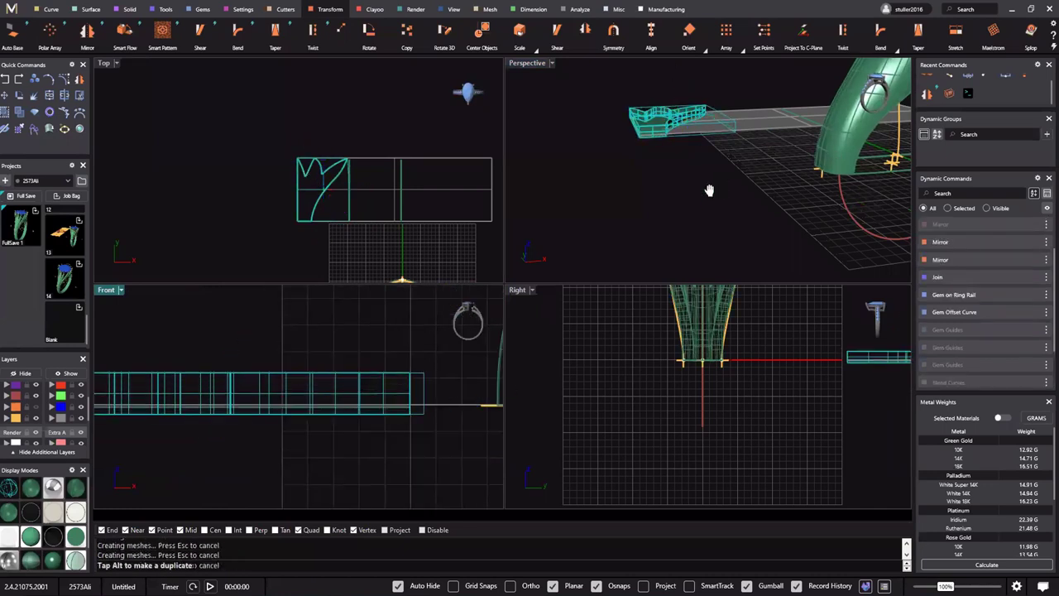
right_drag(785, 171, 685, 141)
shift+right_drag(685, 141, 710, 183)
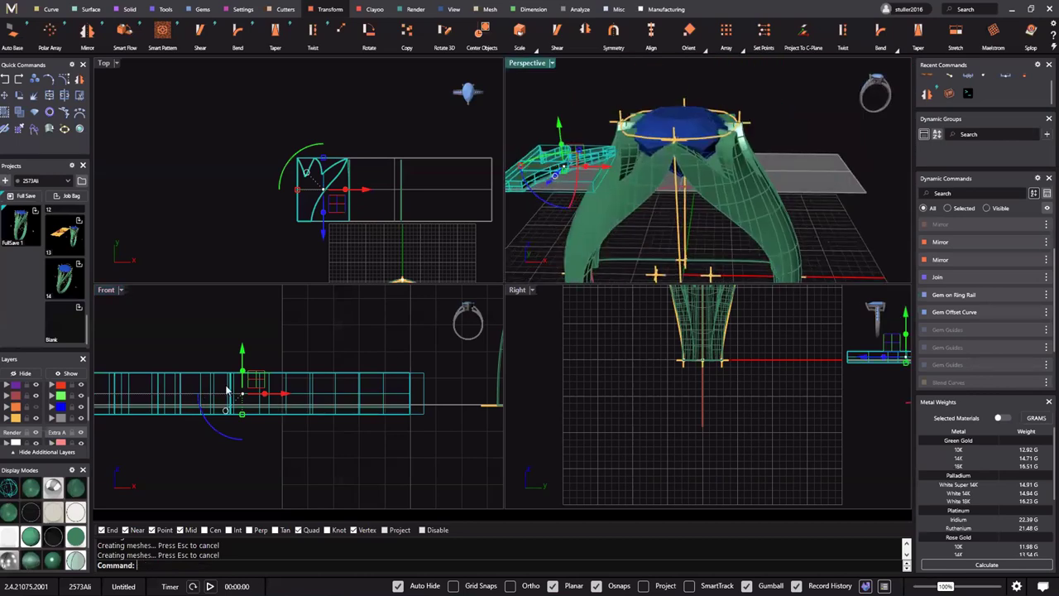
scroll(710, 178, up, 6)
drag(244, 352, 245, 355)
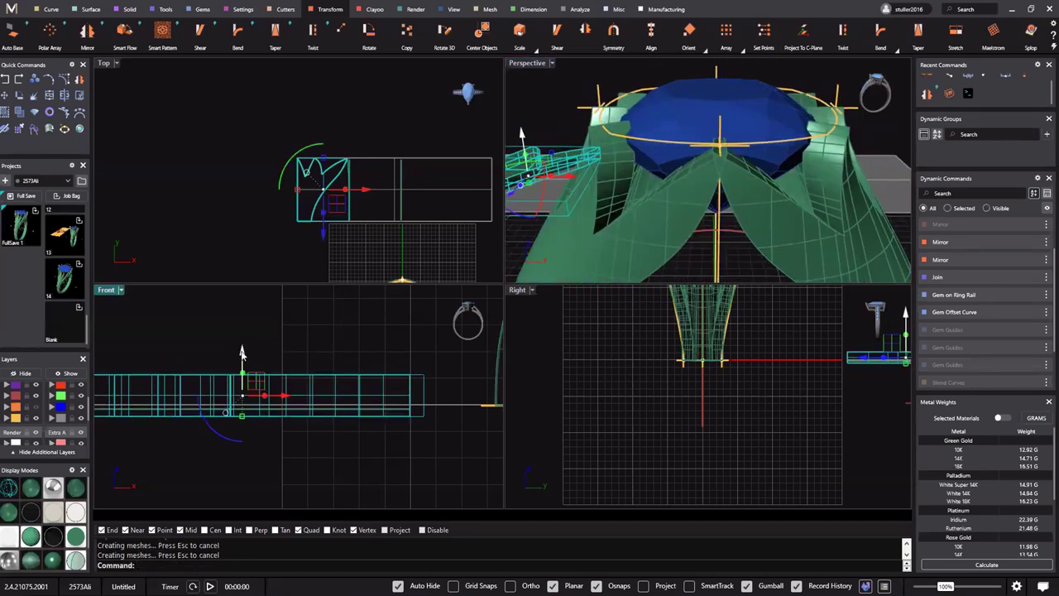
drag(244, 356, 247, 360)
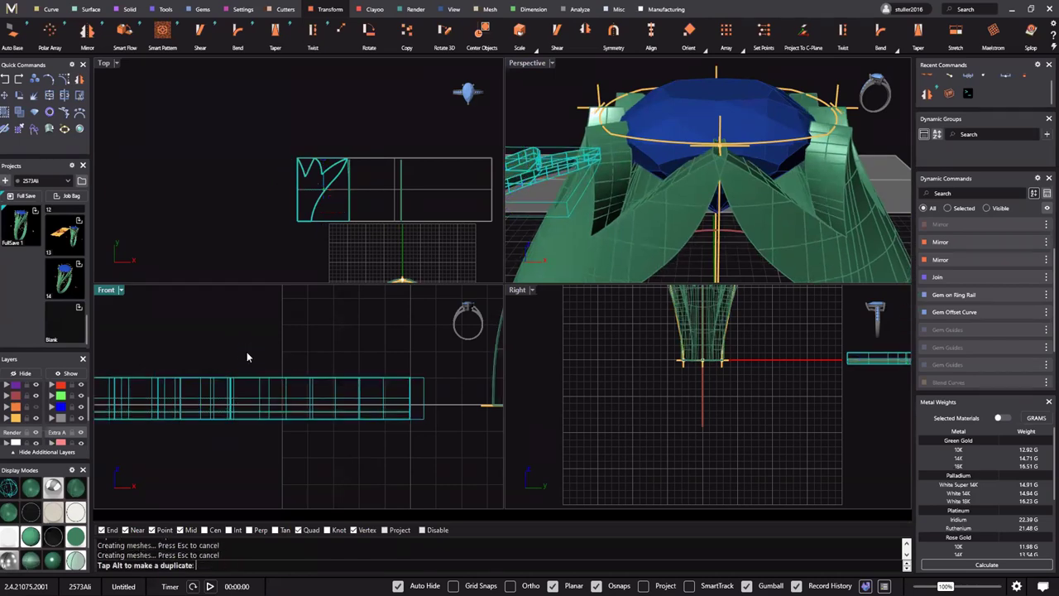
double_click(533, 62)
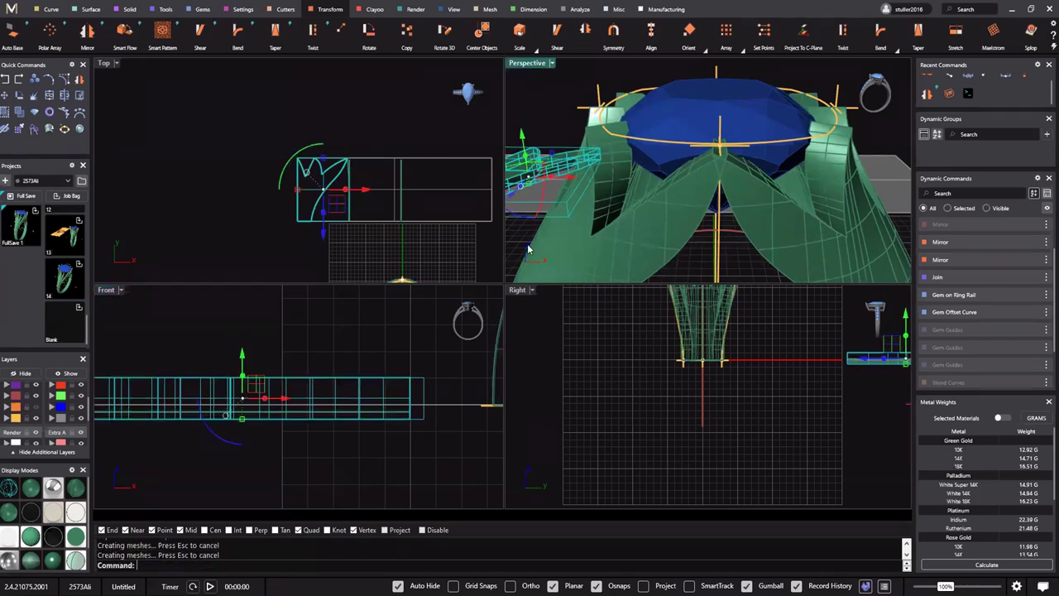
Examine the wrapped shank and prongs around the center gem from above, the side and below
scroll(581, 293, down, 5)
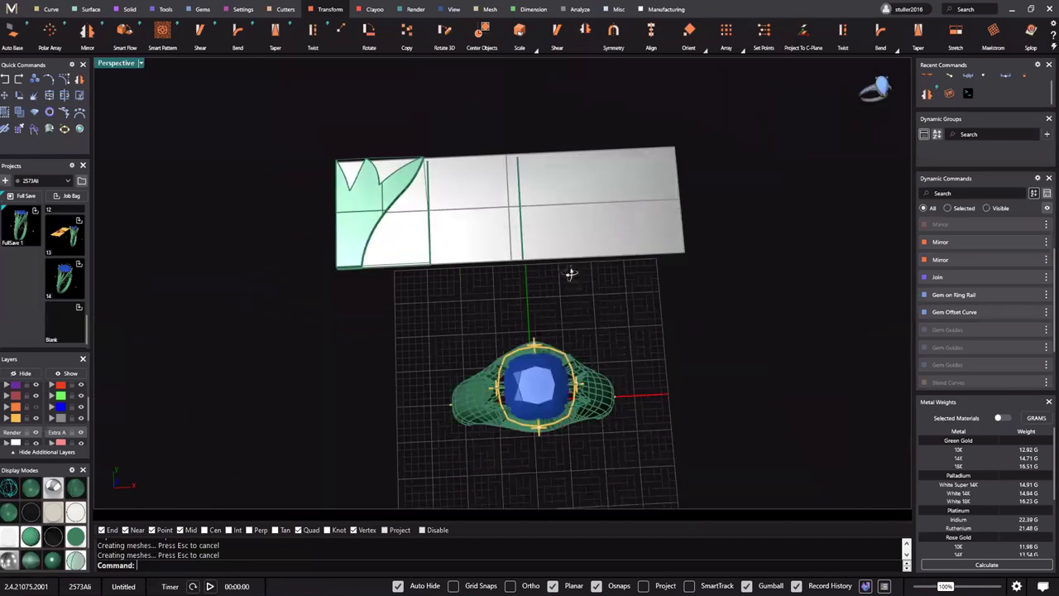
shift+right_drag(533, 376, 529, 310)
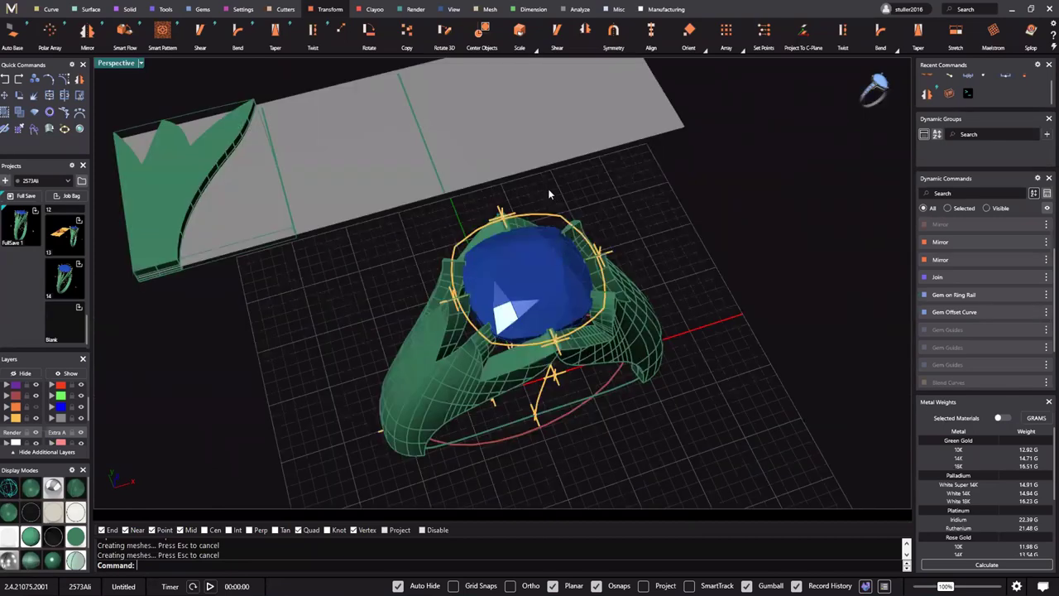
right_drag(549, 195, 551, 189)
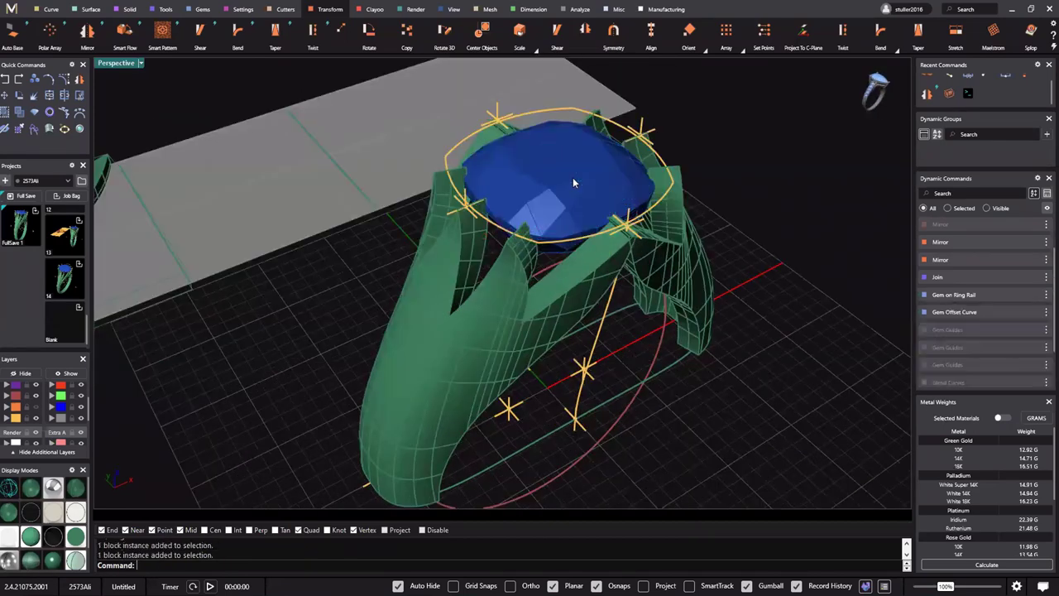
click(572, 179)
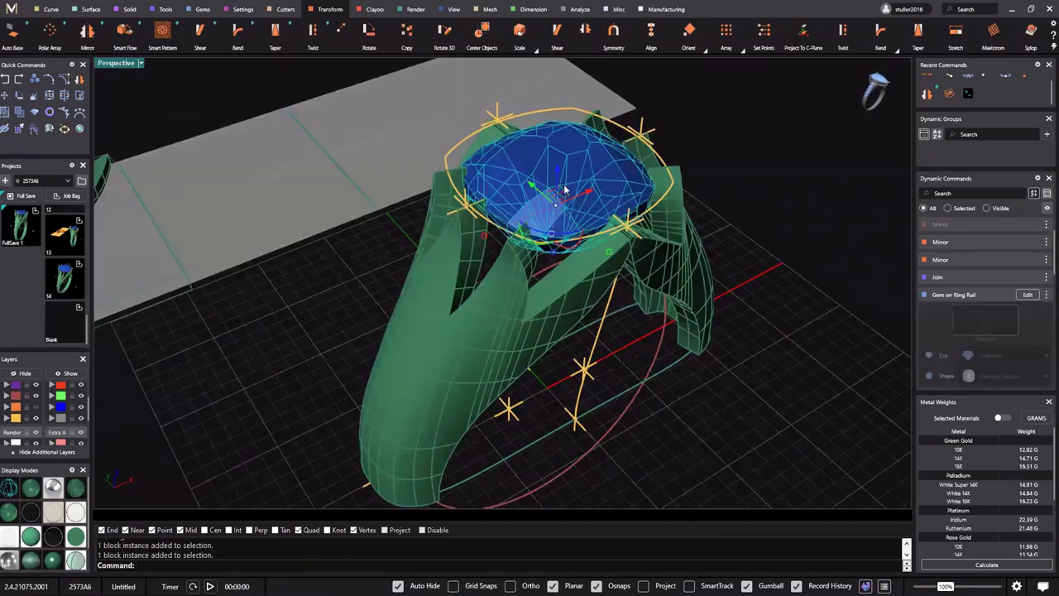
scroll(579, 194, down, 2)
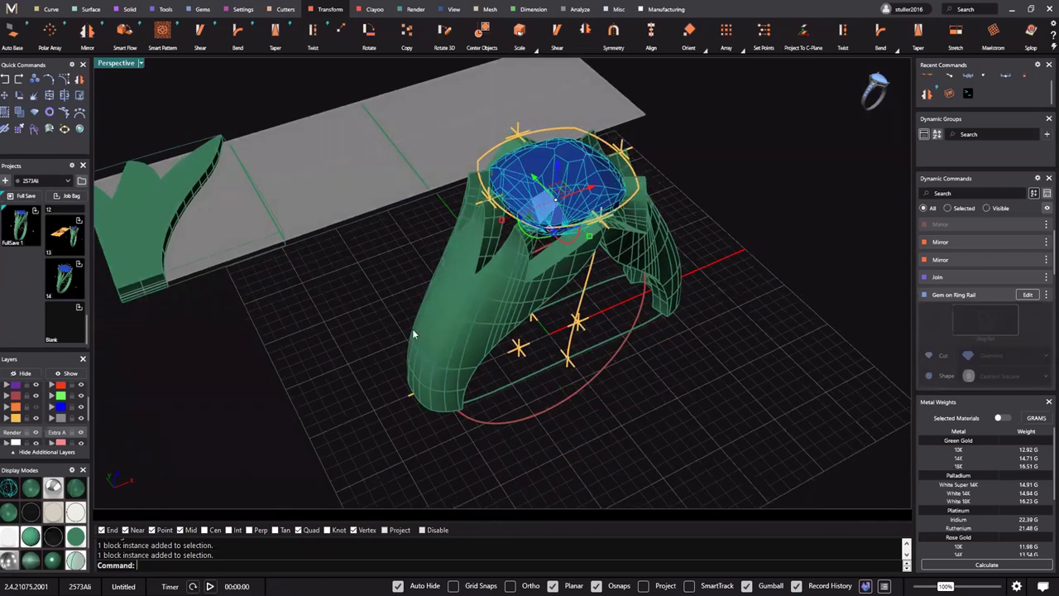
scroll(589, 182, up, 3)
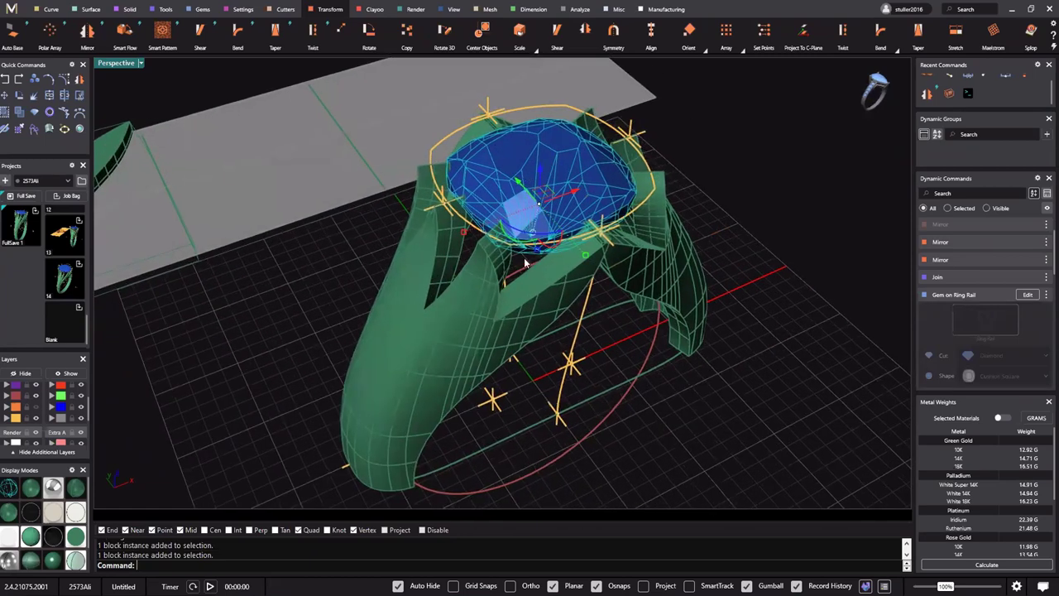
right_drag(524, 258, 507, 267)
scroll(554, 214, down, 4)
right_drag(537, 147, 558, 258)
shift+right_drag(510, 290, 607, 320)
shift+right_drag(548, 236, 513, 288)
right_drag(490, 158, 495, 261)
click(424, 335)
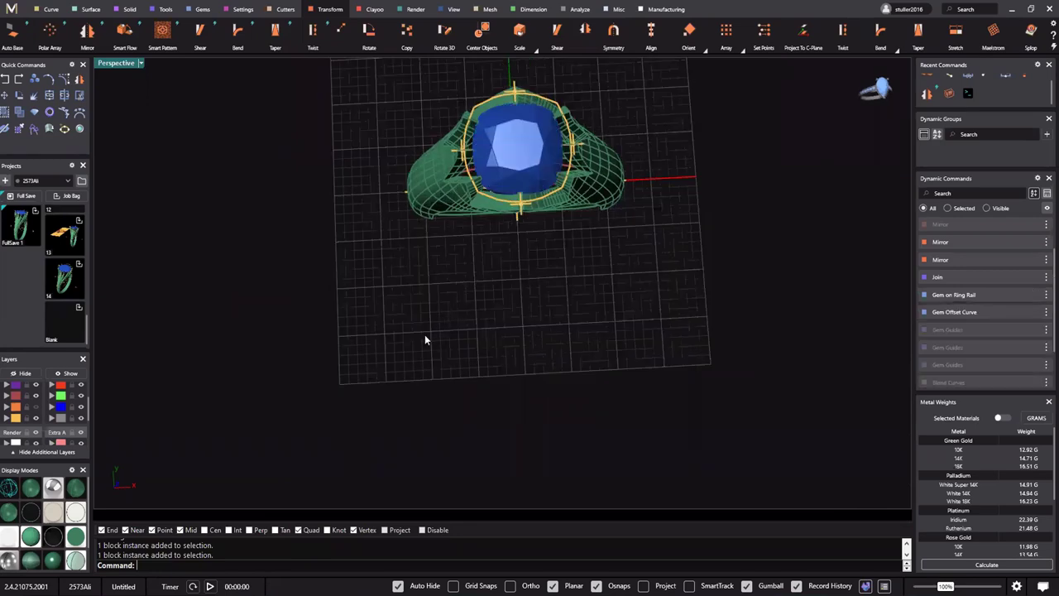
right_drag(424, 335, 514, 230)
right_drag(485, 349, 567, 249)
scroll(447, 296, up, 5)
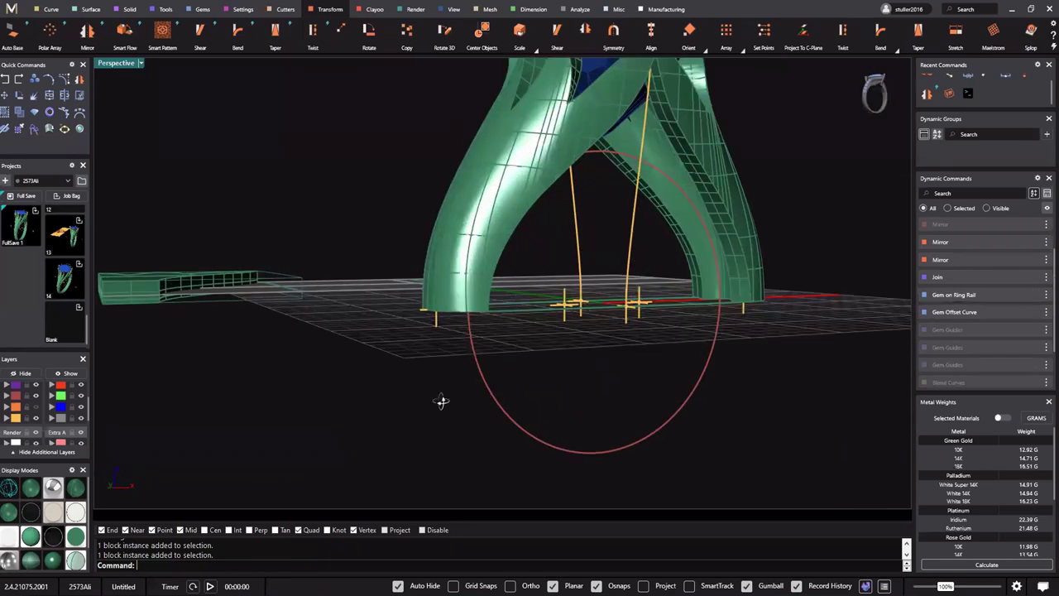
right_drag(442, 402, 601, 295)
scroll(600, 296, up, 4)
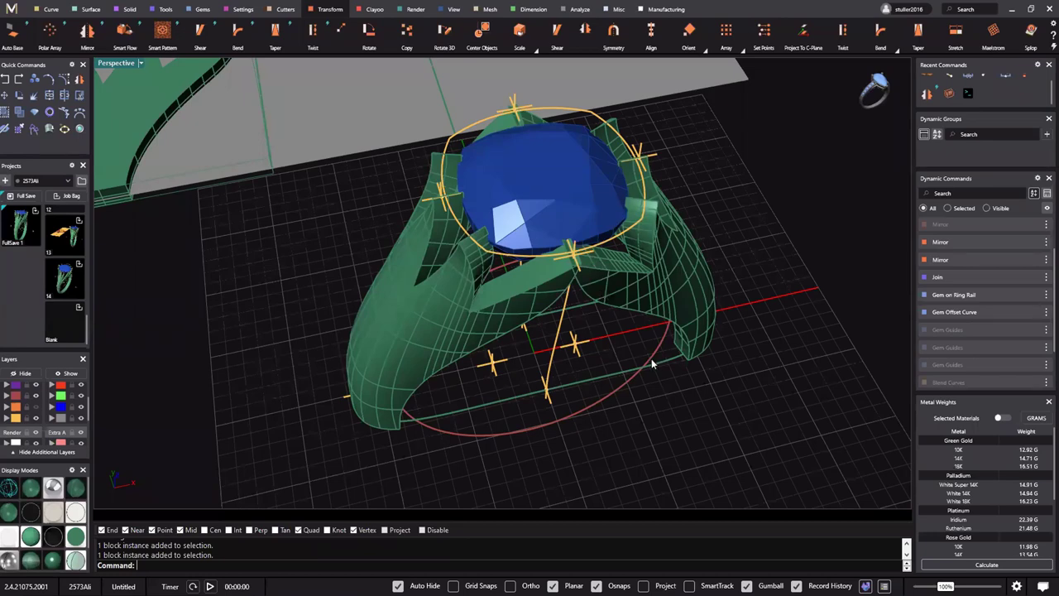
Compare the flat leaf-shaped pattern on the base surface with the ring shank wrapped from it
scroll(636, 273, down, 3)
right_drag(625, 263, 616, 309)
right_drag(591, 223, 591, 277)
scroll(591, 277, down, 2)
shift+right_drag(707, 158, 695, 123)
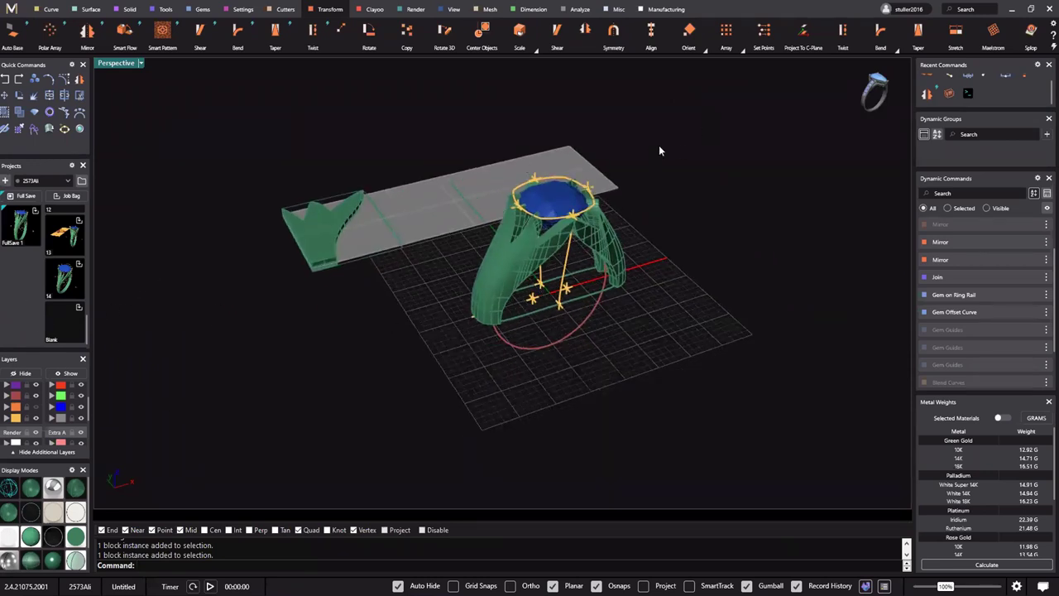
shift+right_drag(579, 225, 585, 233)
scroll(583, 250, up, 2)
shift+right_drag(562, 280, 594, 278)
right_drag(379, 256, 453, 272)
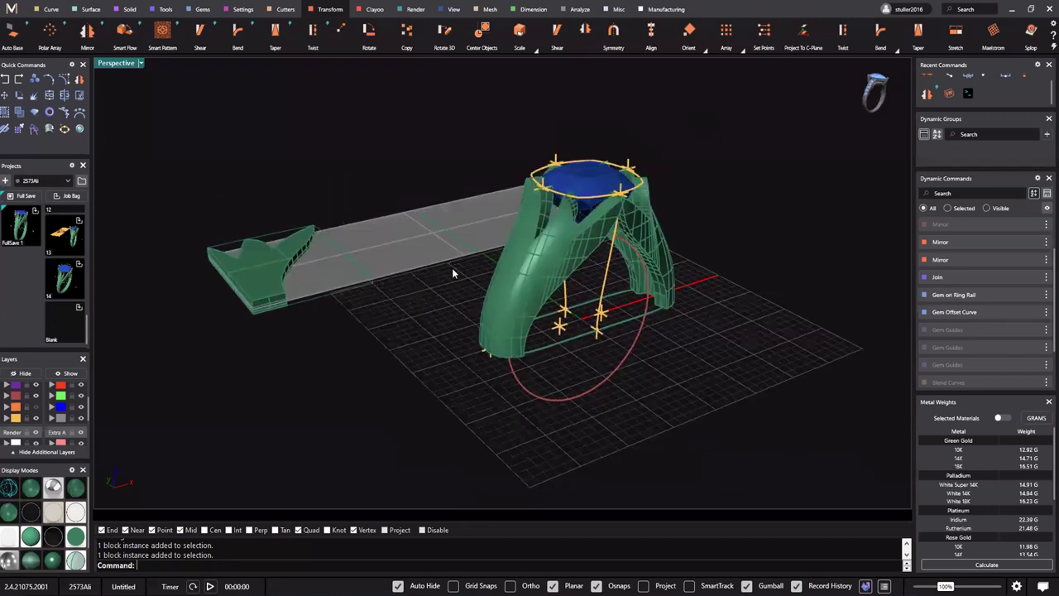
shift+right_drag(692, 132, 746, 105)
right_drag(414, 256, 431, 281)
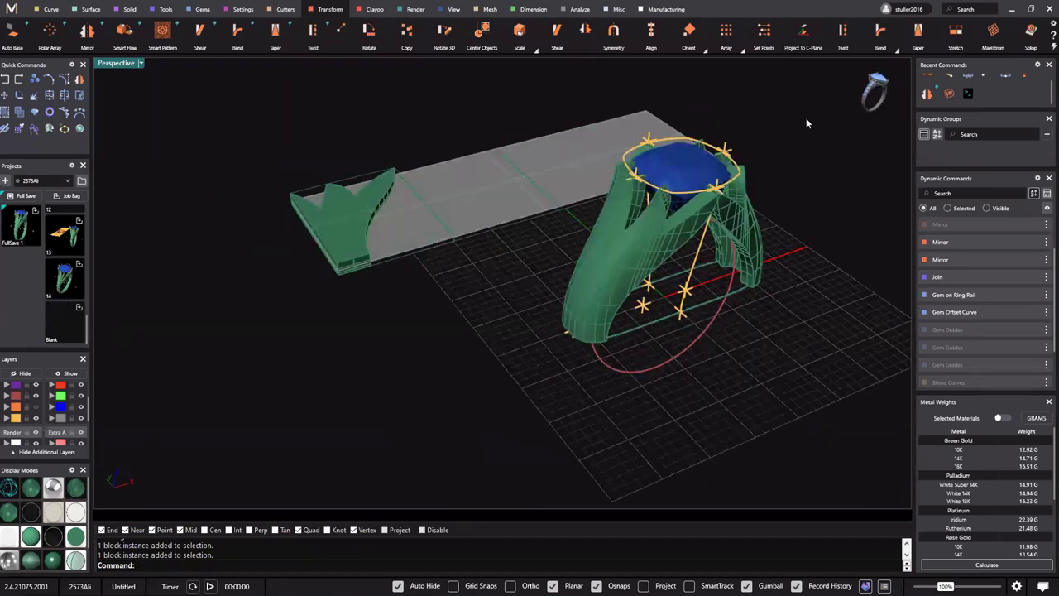
Select the base surface, flat pattern, gem, guide curves and partial ring shank, and hide them
drag(749, 170, 228, 399)
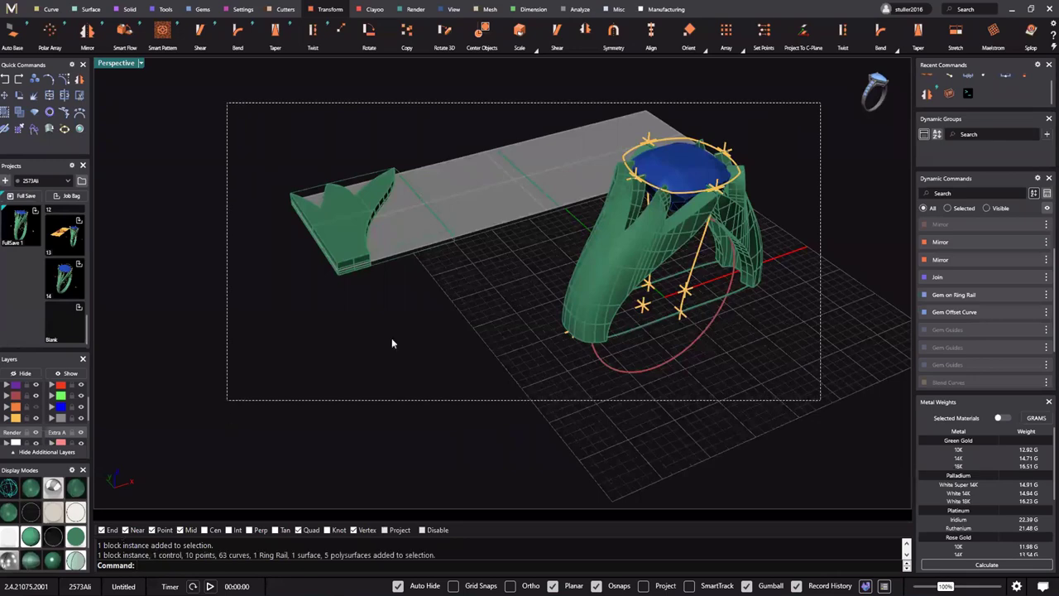
drag(821, 89, 246, 376)
shift+right_drag(290, 409, 279, 410)
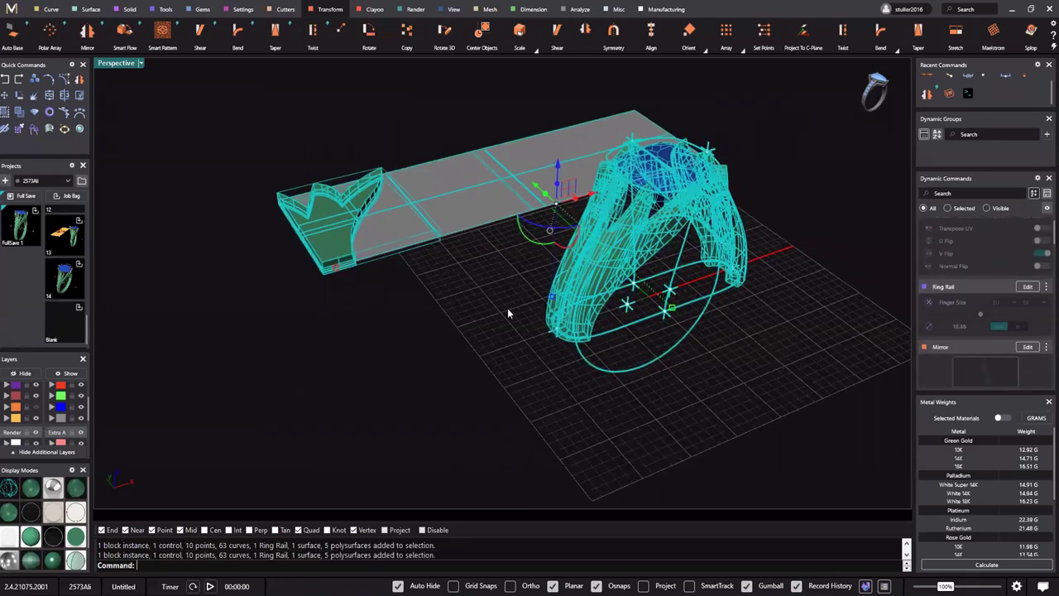
right_drag(507, 308, 523, 301)
text(H)
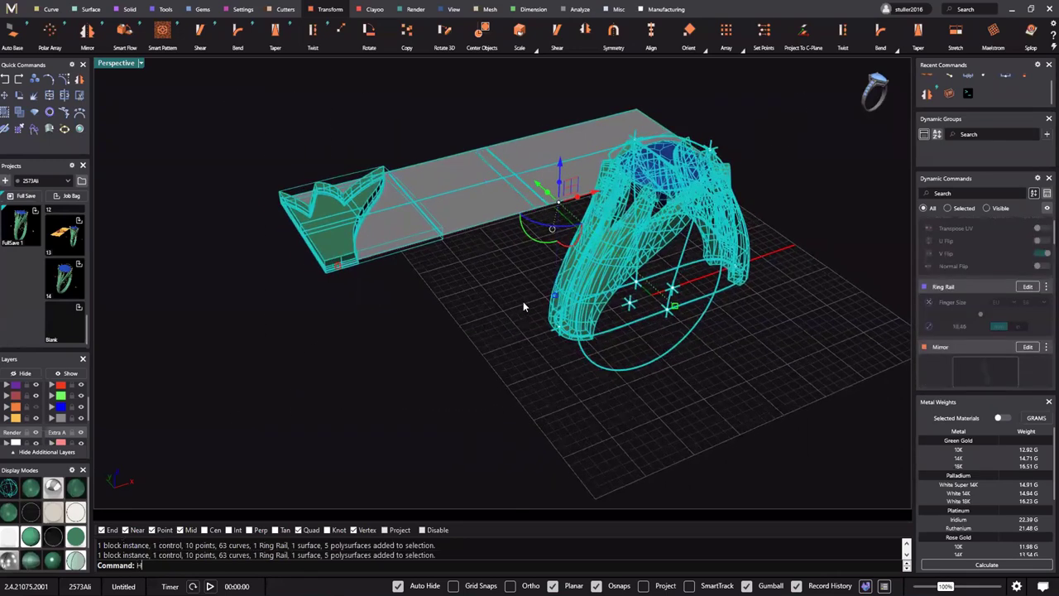
text(ide)
key(Return)
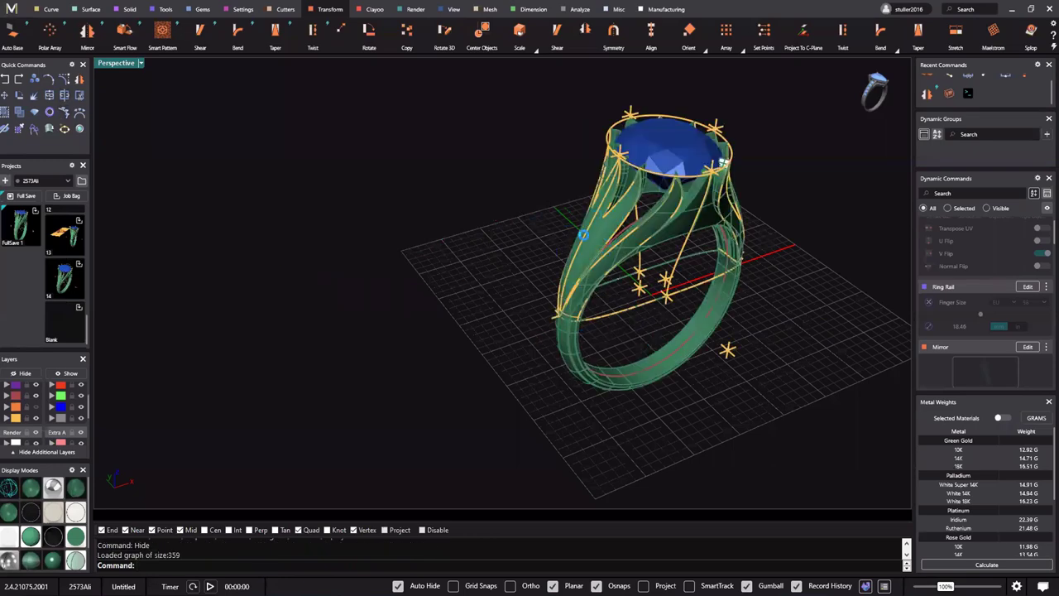
Examine the completed ring from the side and front, checking how the split prongs run into the lower shank
right_drag(668, 328, 553, 300)
scroll(553, 300, up, 3)
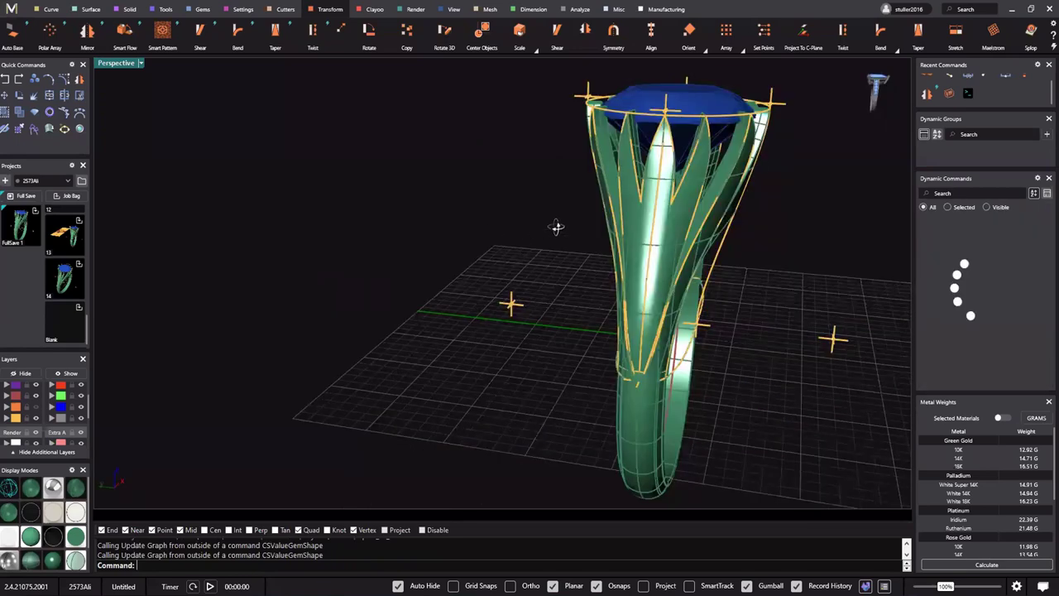
right_drag(556, 229, 697, 245)
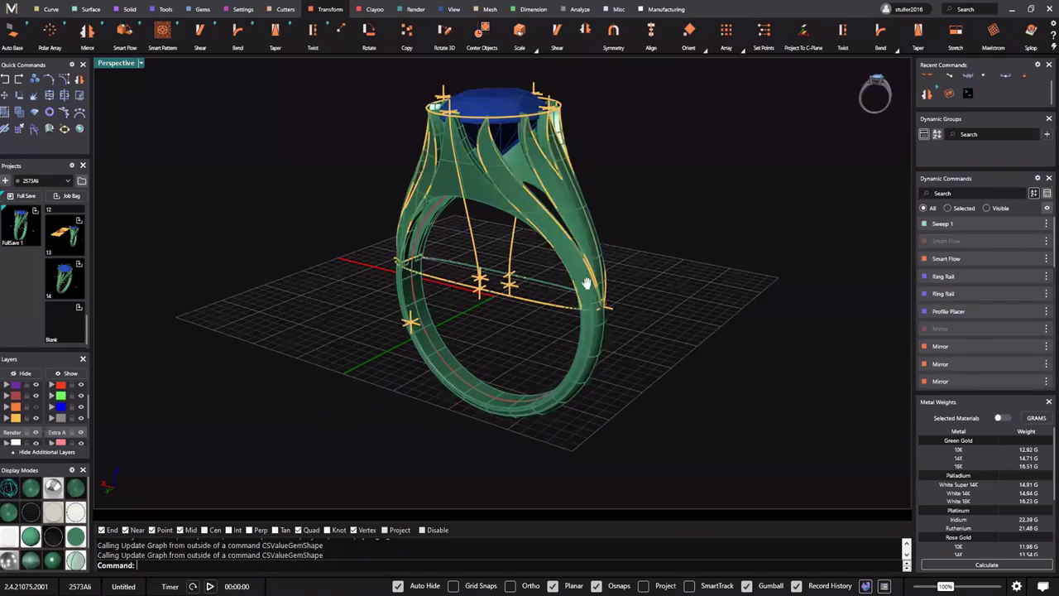
scroll(629, 187, up, 3)
right_drag(633, 173, 442, 245)
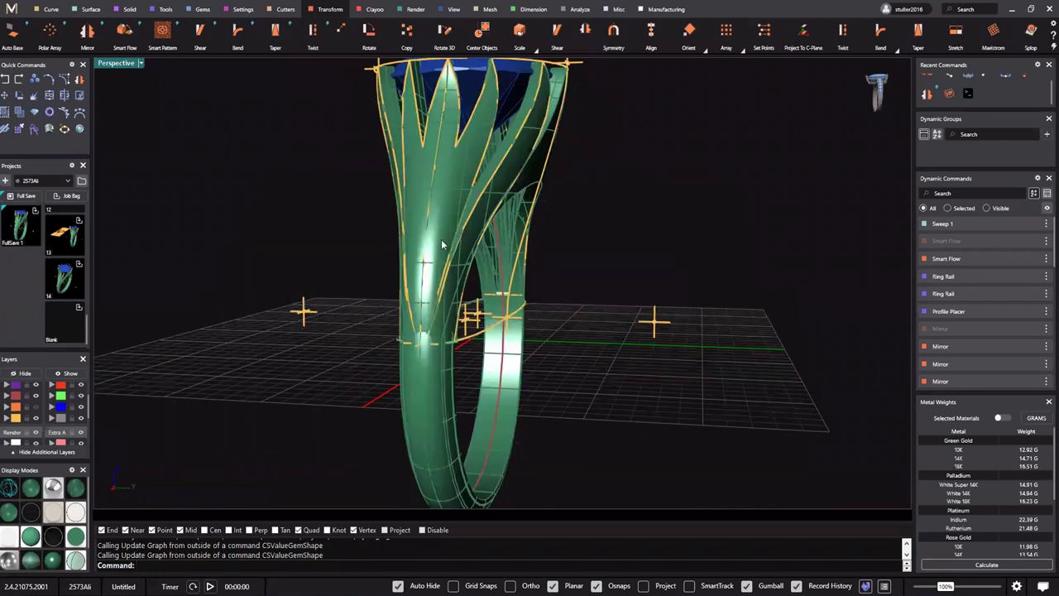
right_drag(420, 324, 357, 276)
right_drag(738, 288, 473, 268)
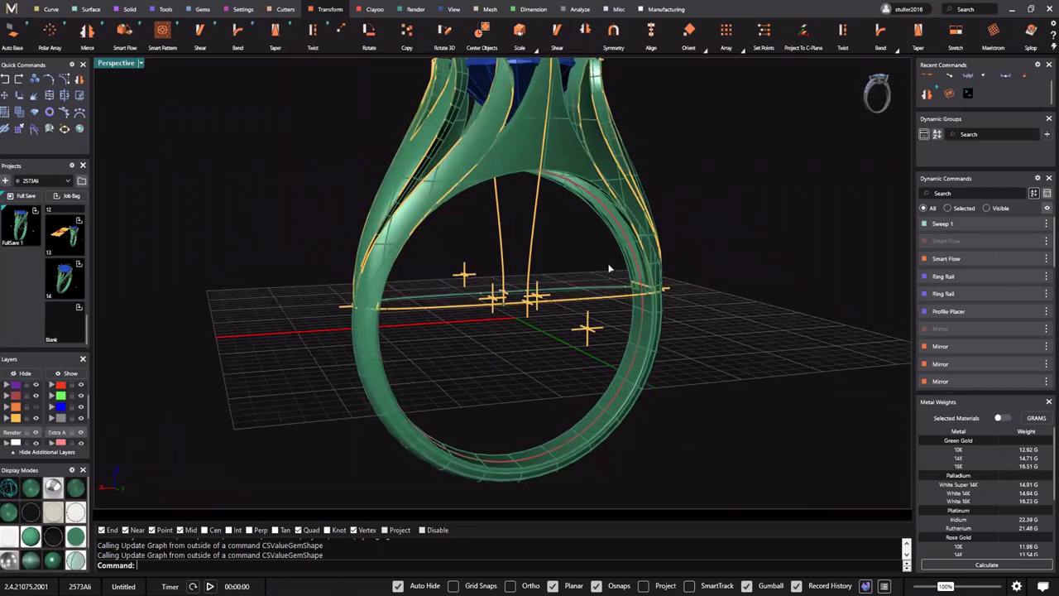
right_drag(569, 270, 403, 233)
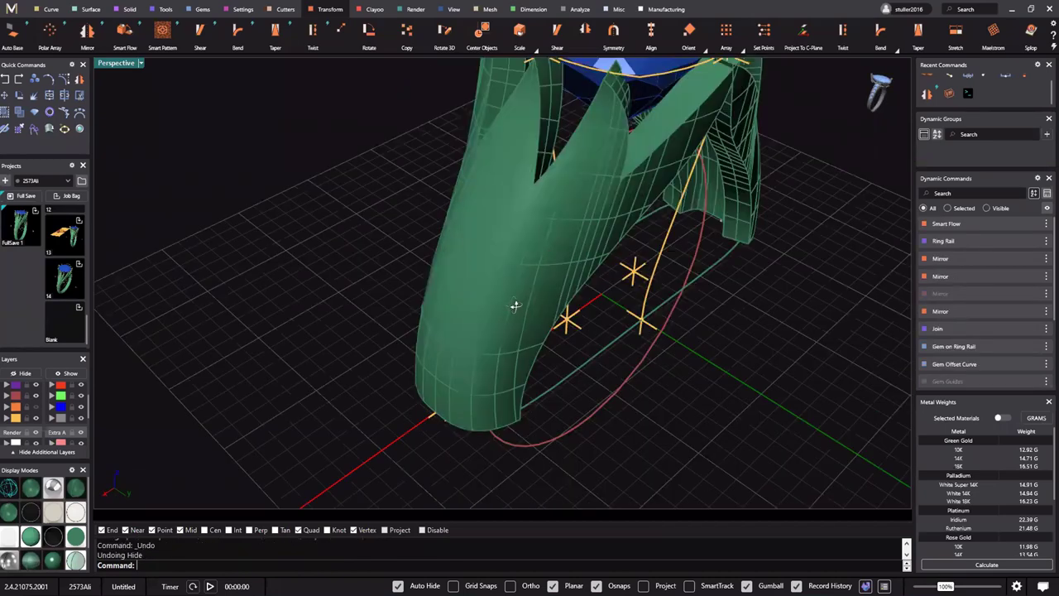
Examine the wrapped half shank around the gem from the side, the top and next to the flat pattern
right_drag(505, 320, 515, 319)
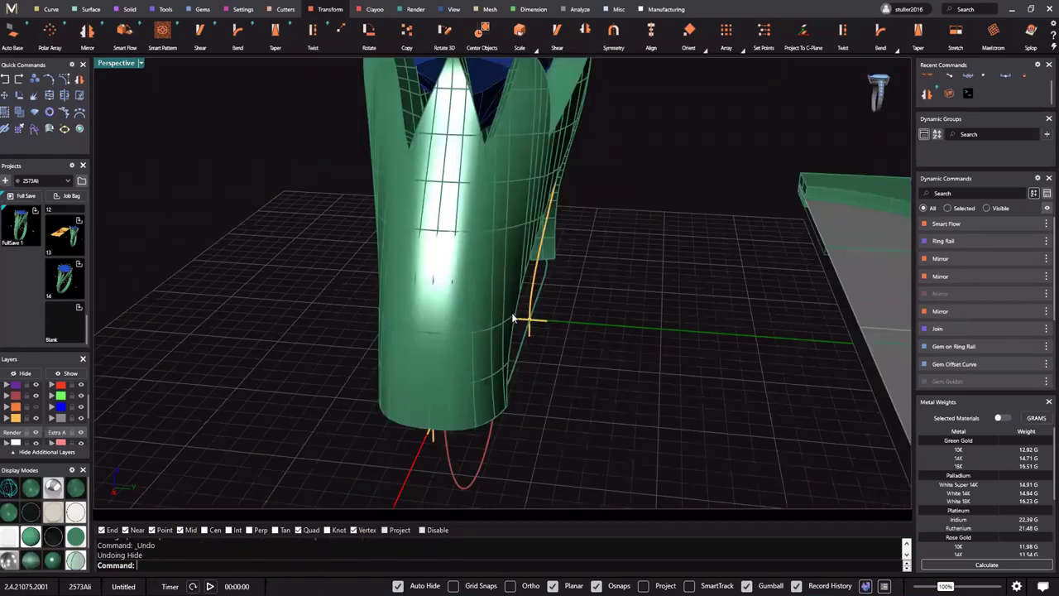
right_drag(518, 267, 440, 334)
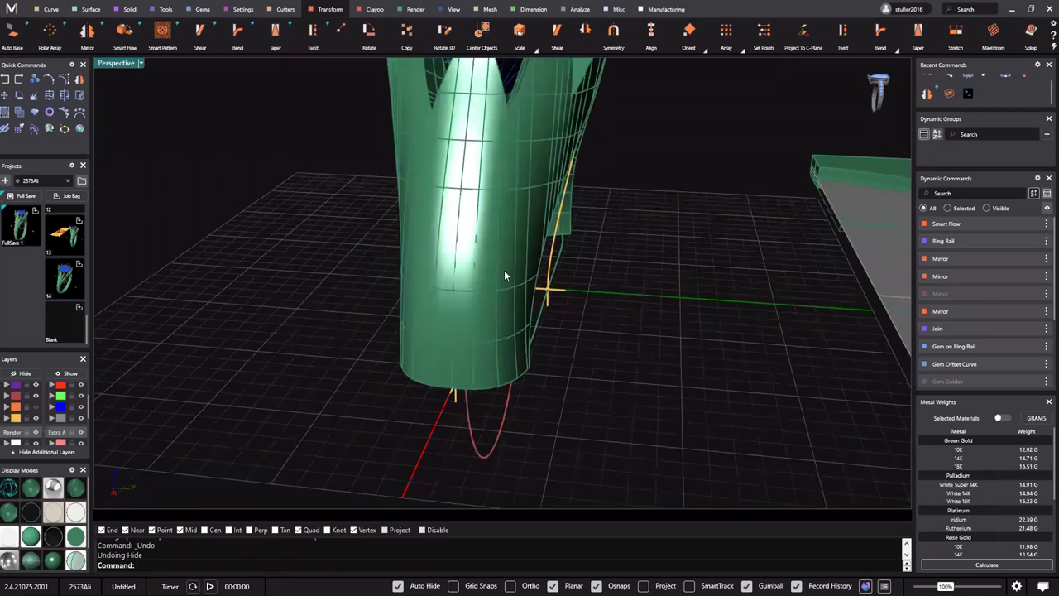
right_drag(540, 295, 548, 232)
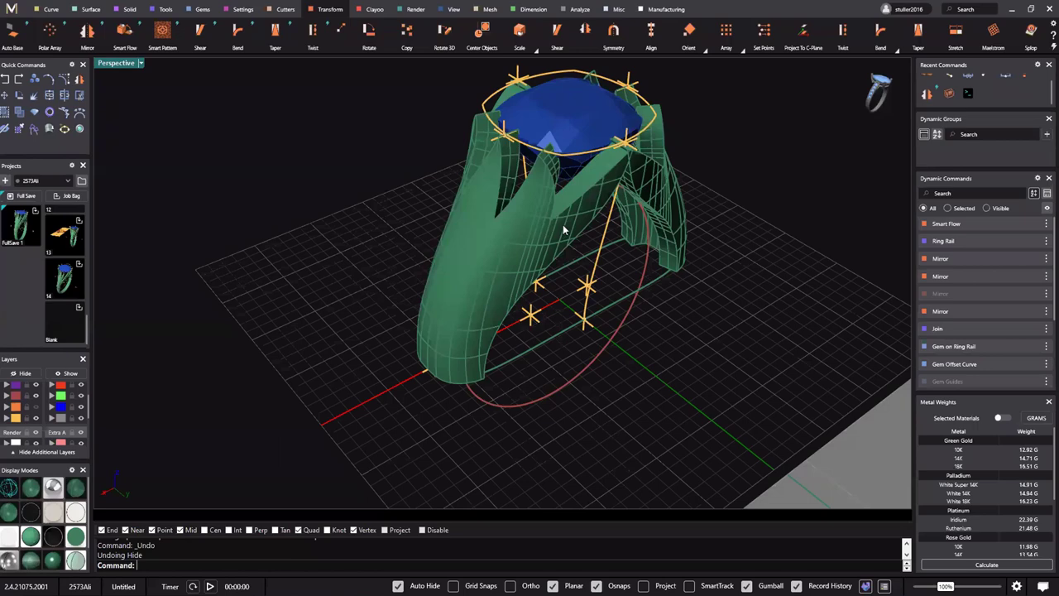
right_drag(583, 280, 498, 343)
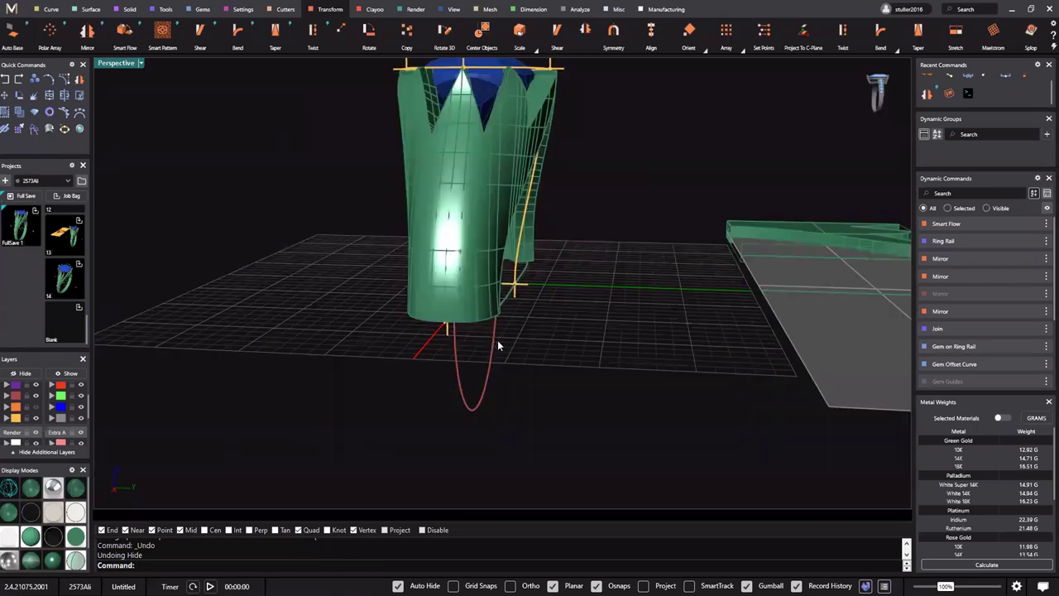
right_drag(536, 307, 523, 319)
mouse_move(526, 256)
right_down()
mouse_move(536, 213)
mouse_move(535, 302)
mouse_move(557, 311)
mouse_move(535, 308)
right_up()
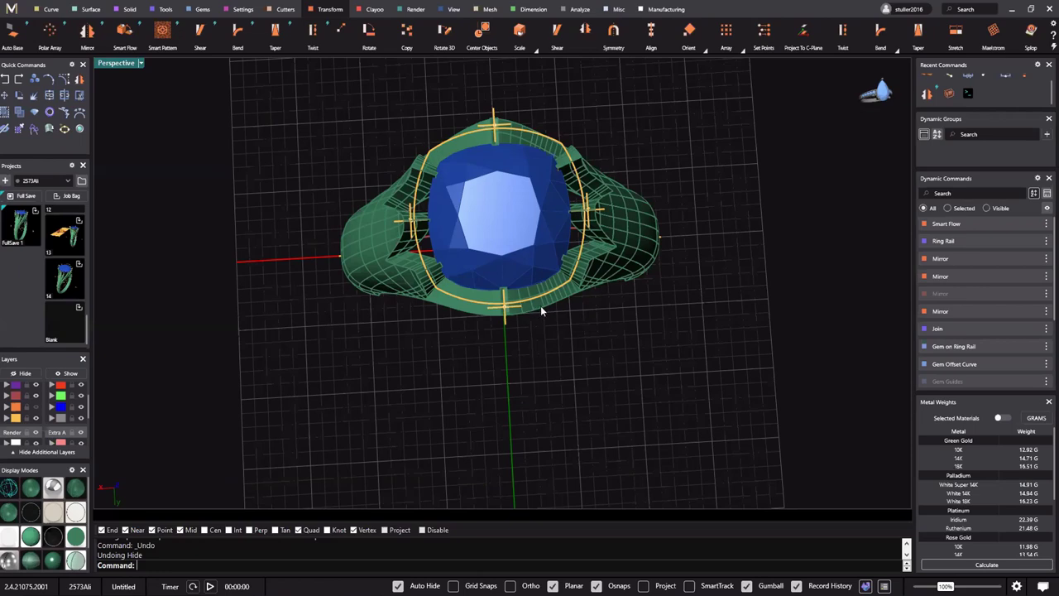
right_drag(320, 252, 625, 322)
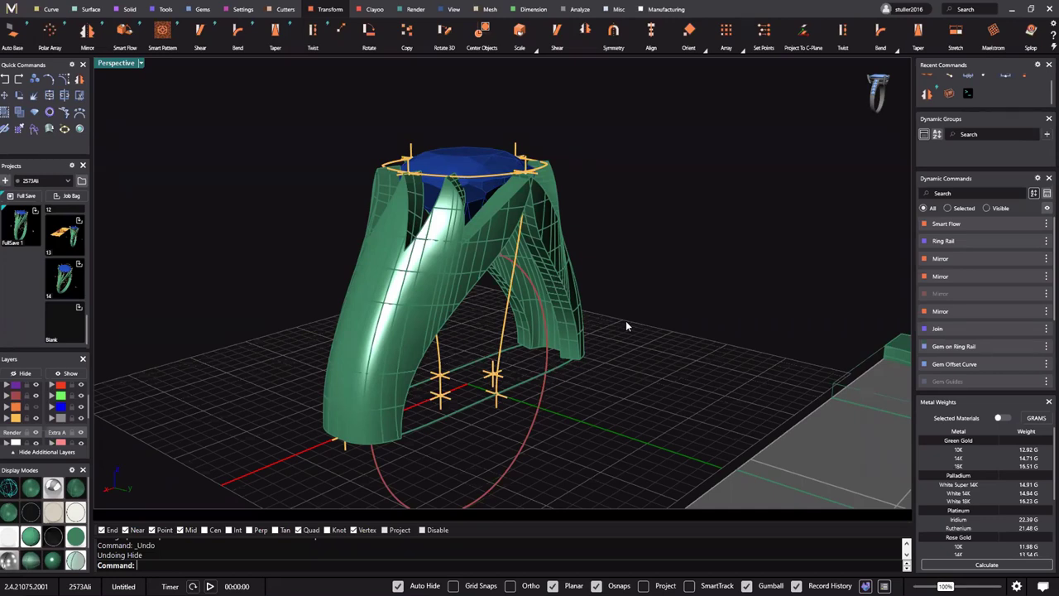
scroll(543, 278, down, 7)
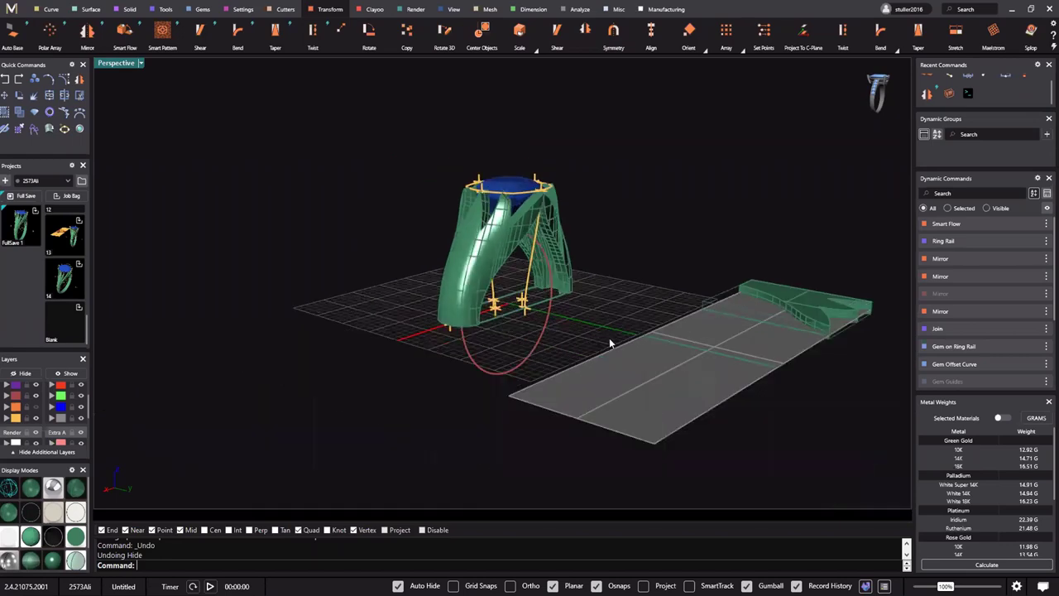
right_drag(610, 341, 512, 354)
scroll(570, 273, up, 6)
Edit the ring rail circle and increase its finger size slightly
click(431, 229)
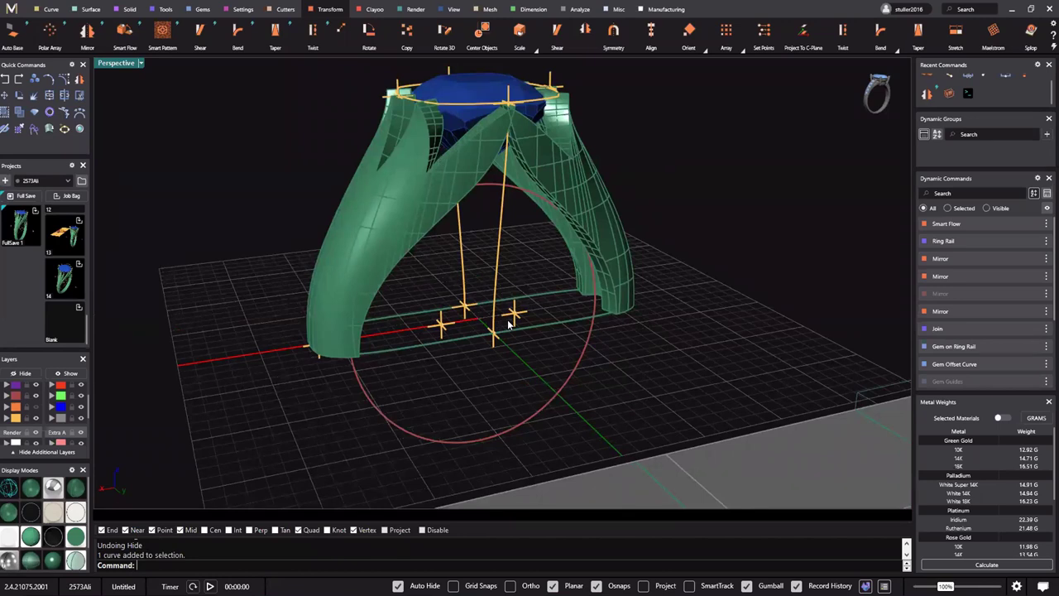
click(592, 340)
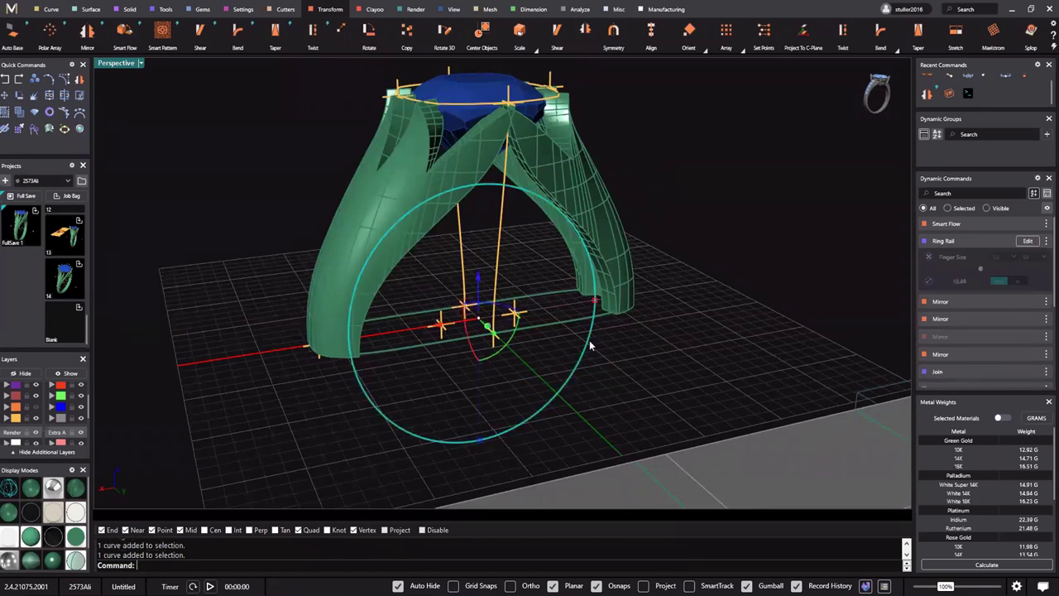
middle_click(590, 341)
click(597, 270)
scroll(571, 300, down, 6)
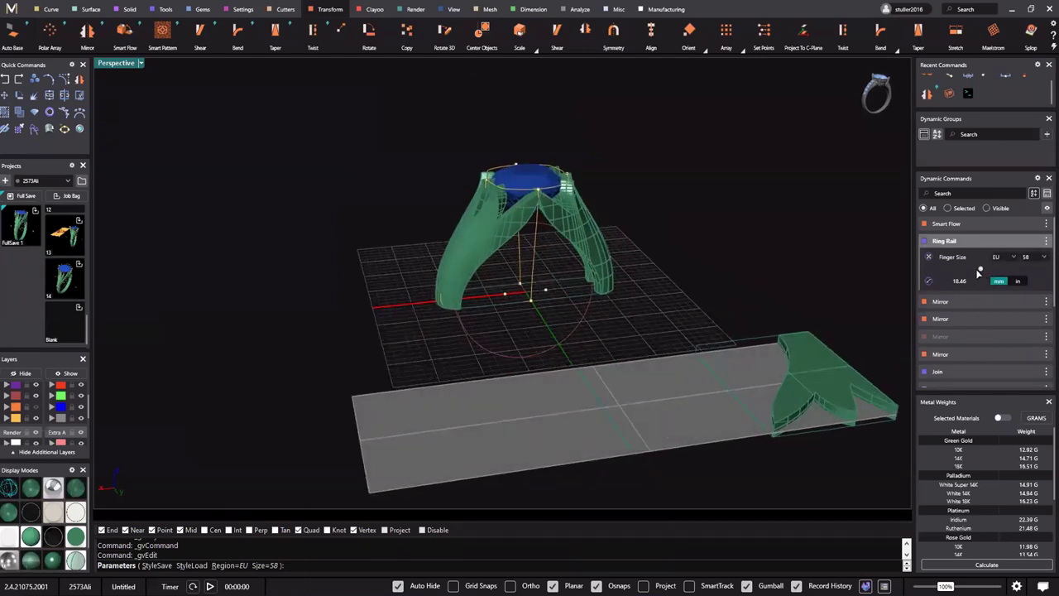
drag(980, 269, 993, 273)
right_click(664, 268)
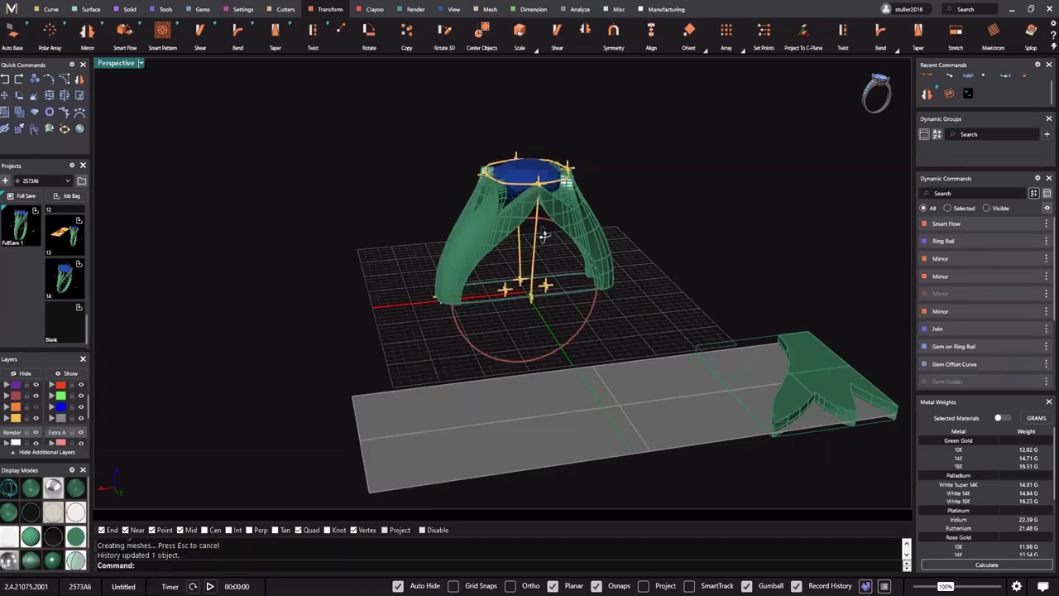
Switch to a single front view showing the shank's lower end beside the ring rail
right_drag(447, 276, 574, 334)
scroll(451, 273, up, 8)
scroll(509, 274, down, 8)
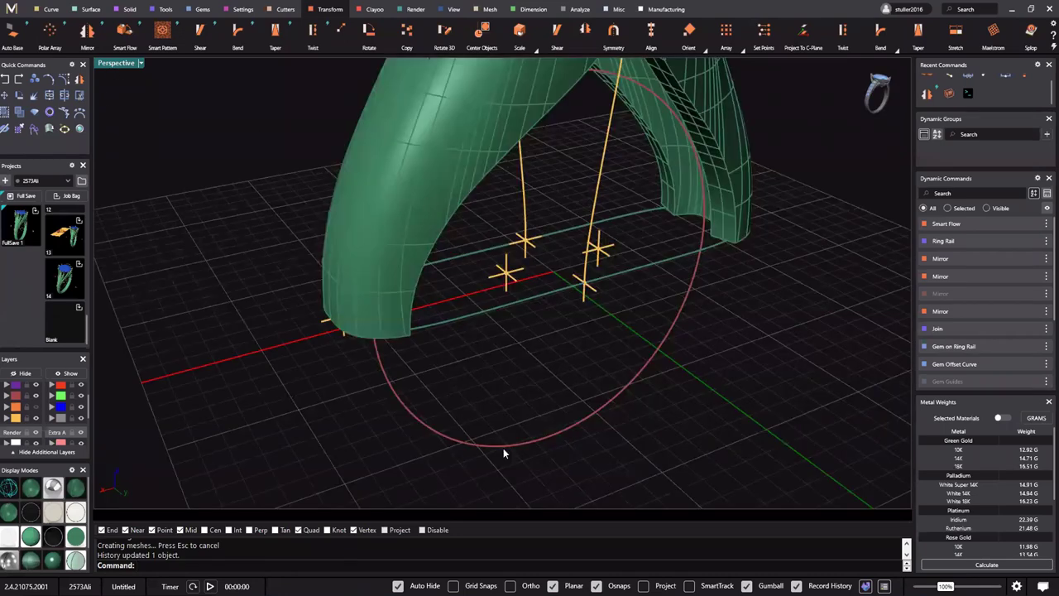
click(503, 448)
double_click(110, 66)
double_click(115, 290)
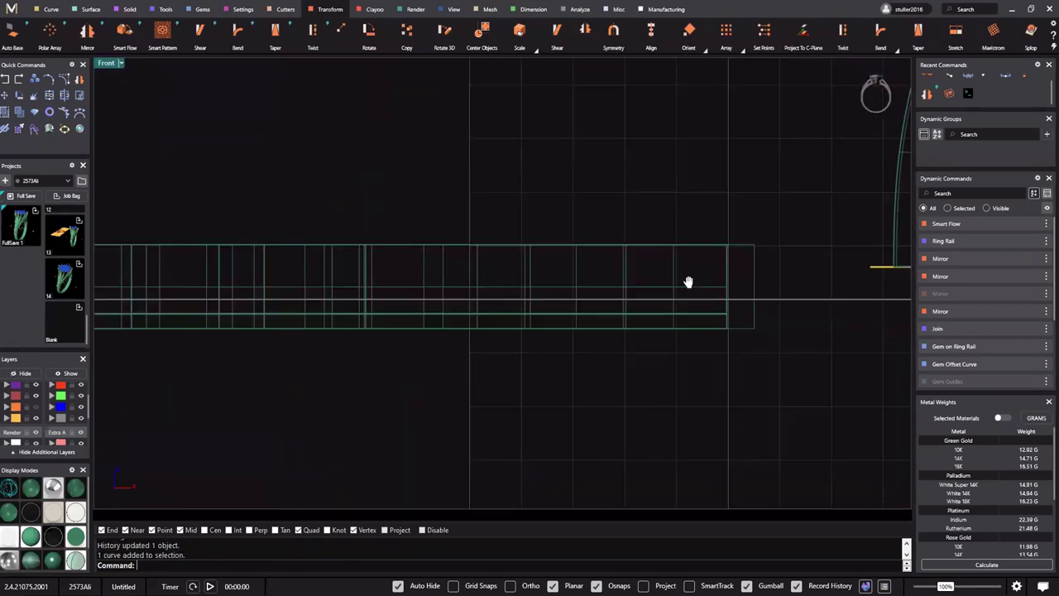
scroll(687, 282, down, 9)
right_drag(600, 294, 343, 316)
scroll(589, 299, up, 3)
scroll(342, 297, up, 3)
drag(380, 308, 401, 322)
key(ctrl+z)
Edit the gem guides with girdle spacing 7 at the shank's lower end and set their placement to -16
click(379, 350)
click(379, 316)
right_click(539, 326)
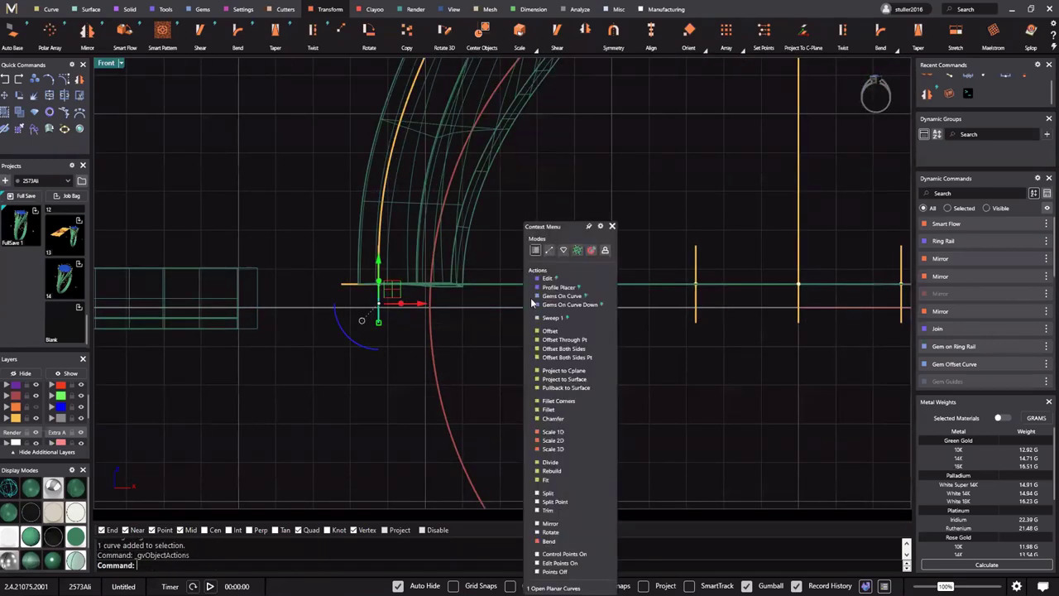
click(547, 280)
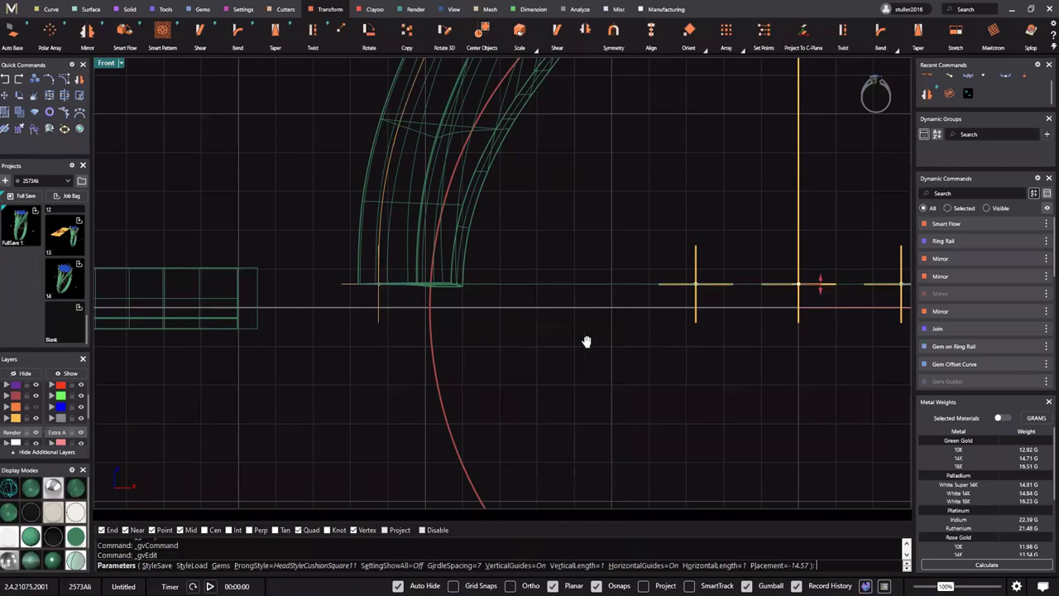
scroll(571, 336, down, 2)
right_drag(642, 334, 493, 333)
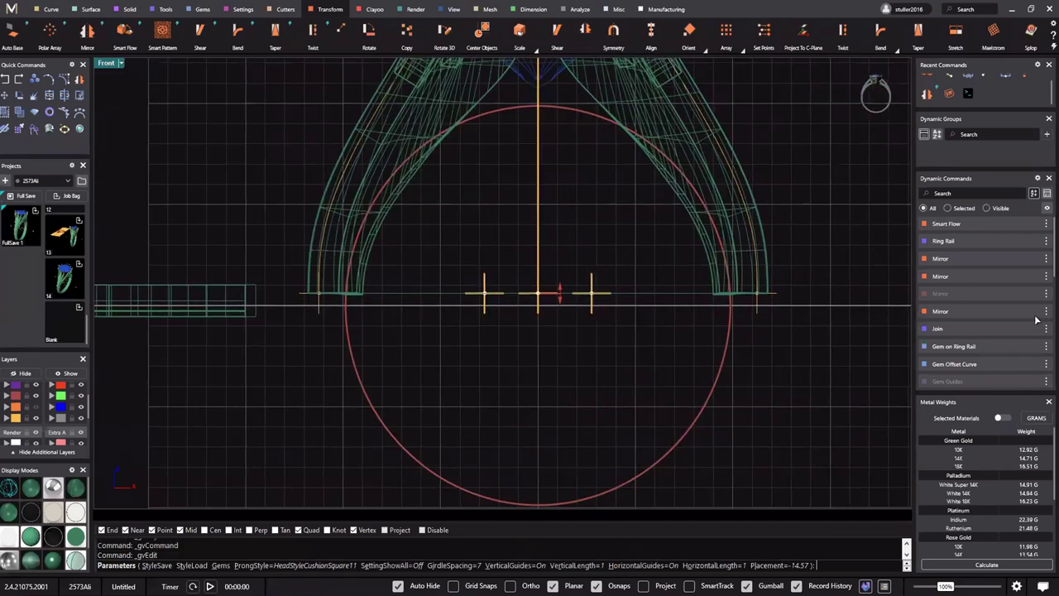
scroll(554, 326, up, 3)
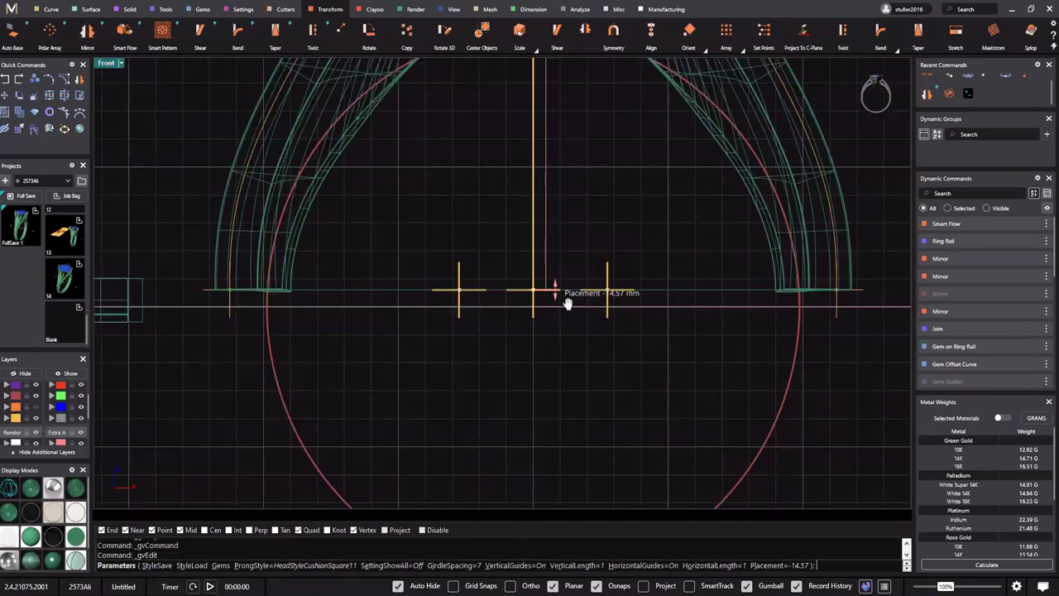
mouse_move(563, 302)
right_down()
mouse_move(570, 310)
mouse_move(570, 296)
right_up()
mouse_move(567, 307)
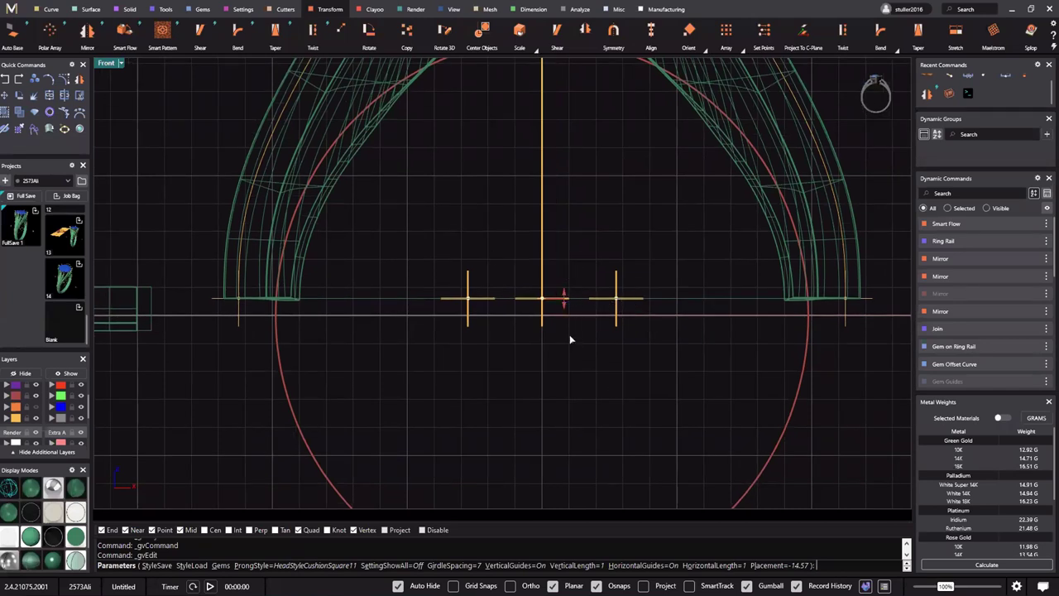
scroll(568, 264, down, 4)
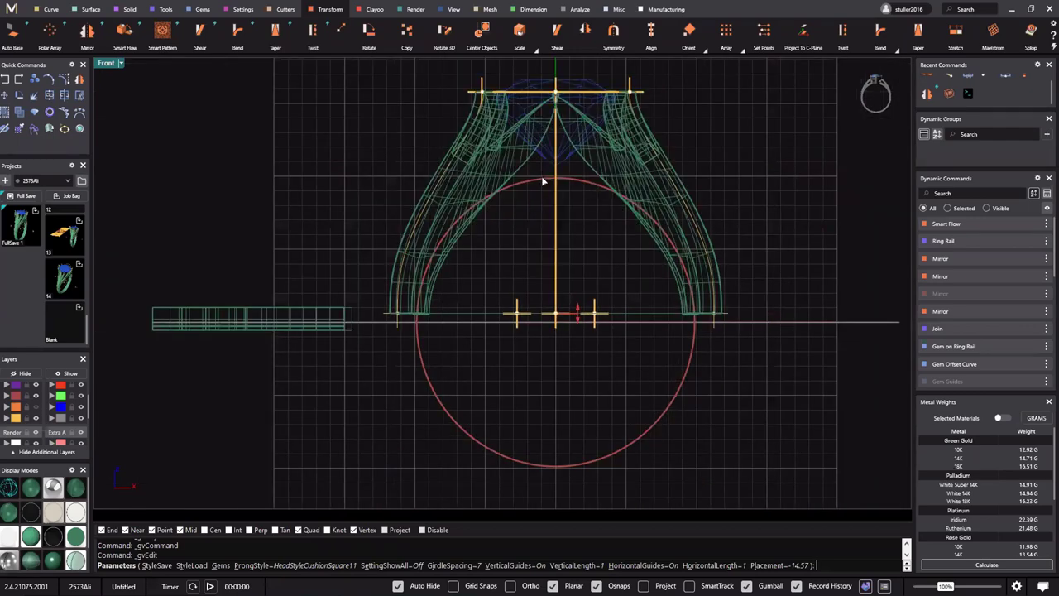
right_drag(536, 162, 522, 189)
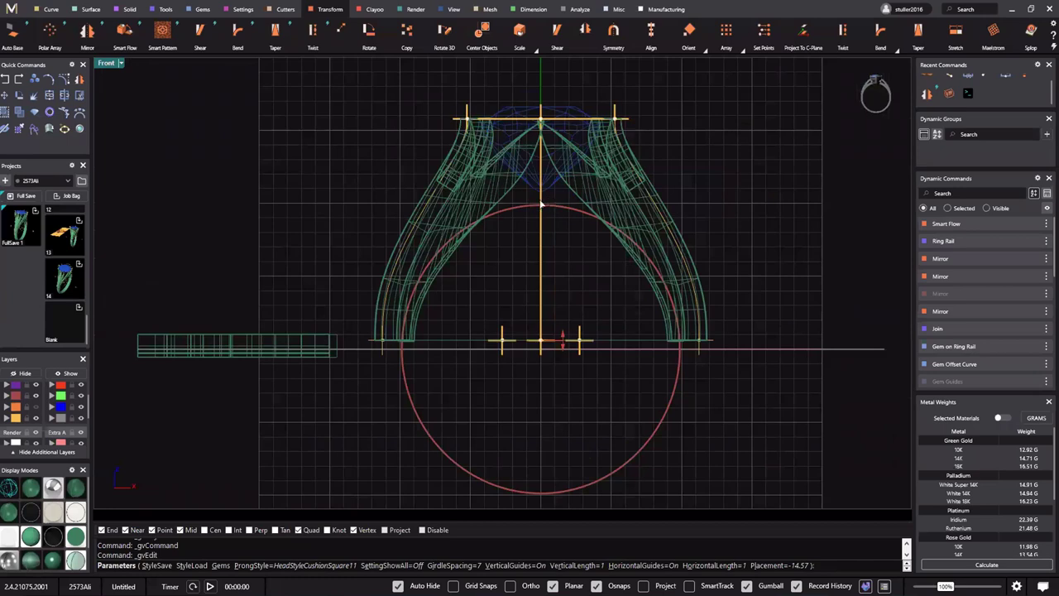
scroll(1021, 338, down, 3)
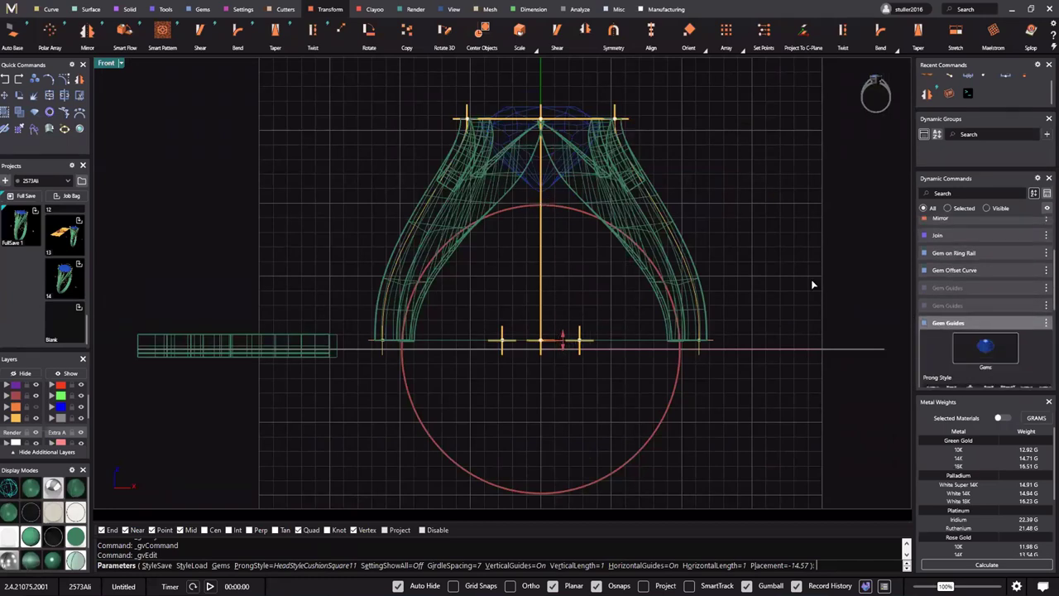
scroll(985, 356, down, 3)
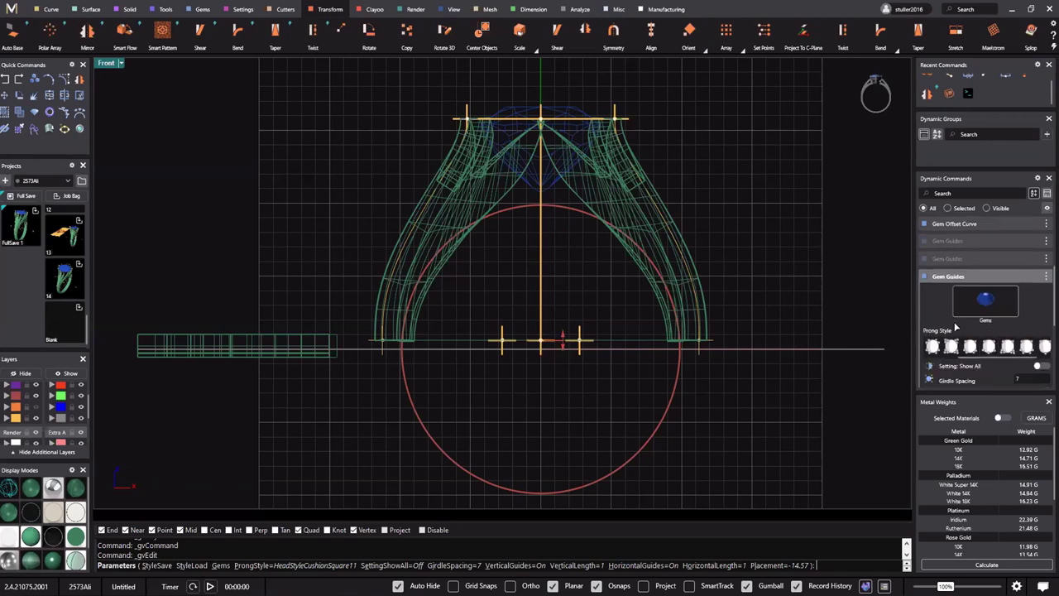
scroll(976, 340, down, 3)
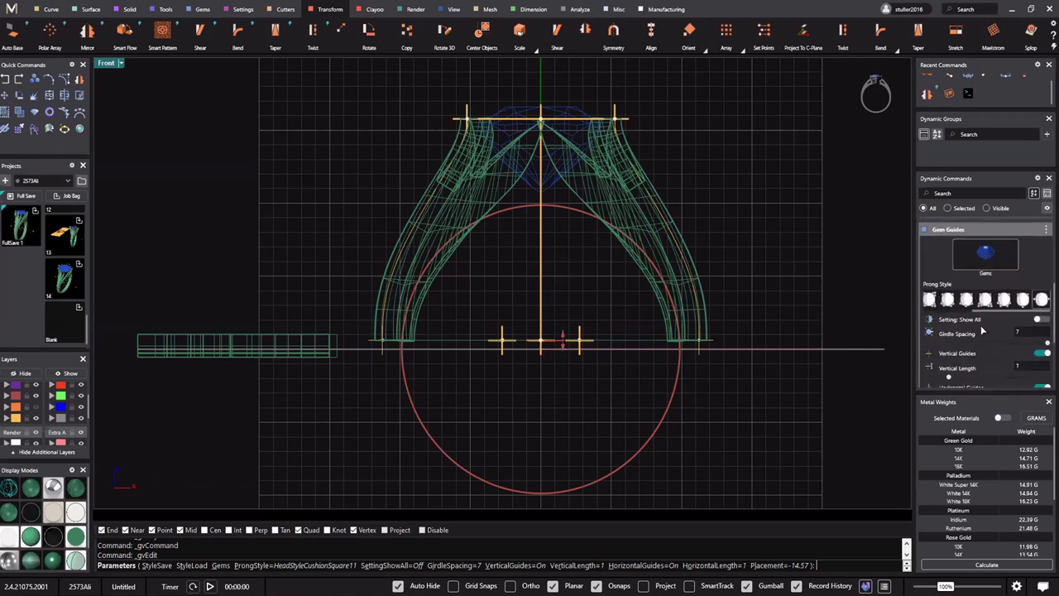
double_click(1035, 326)
text(-)
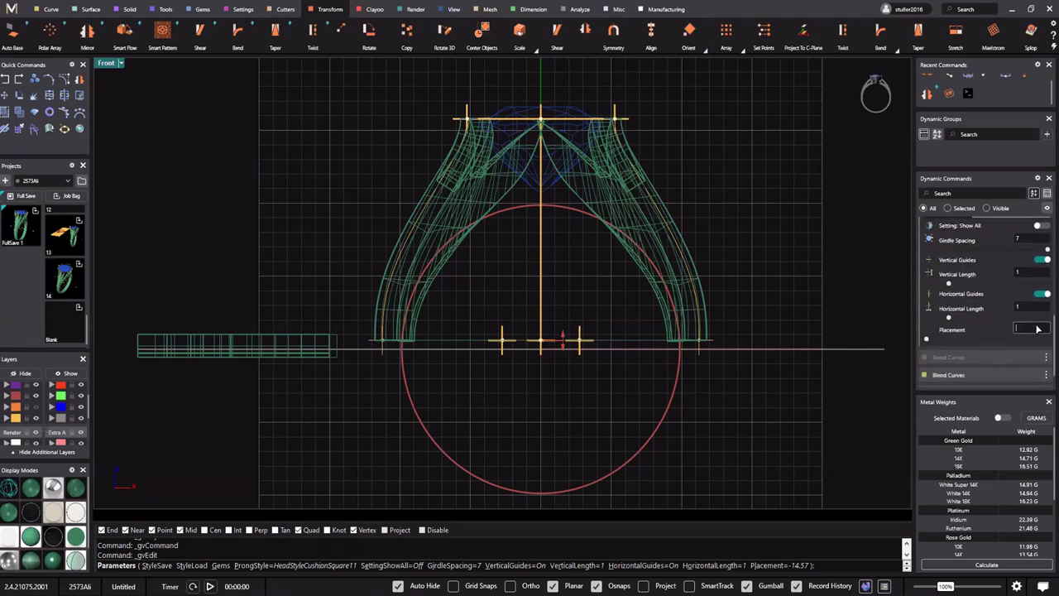
text(16)
key(Return)
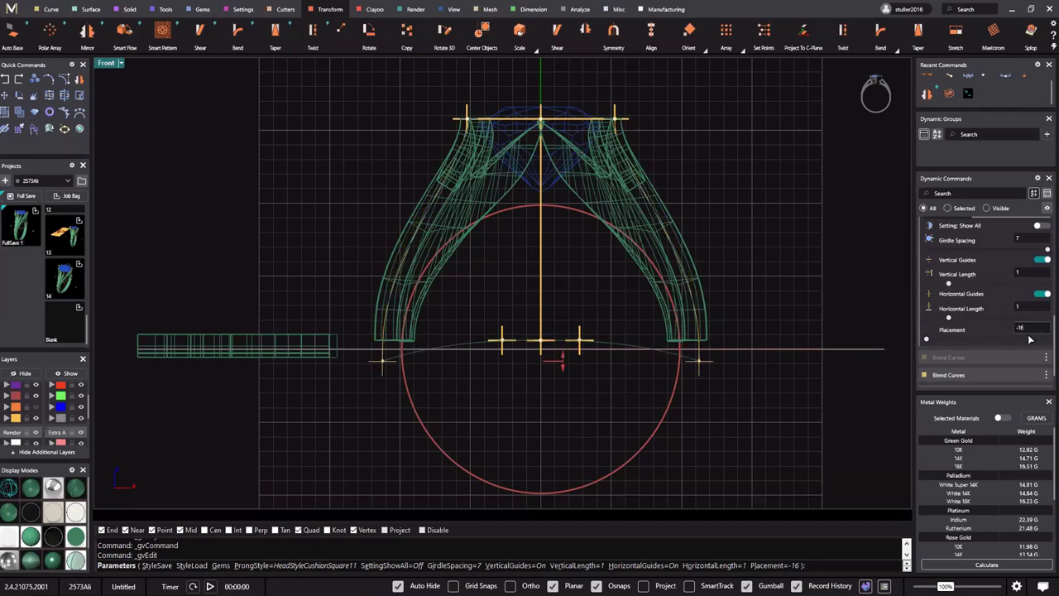
Refine the placement of the gem guides with girdle spacing 7 to -15, then settle on -15.25
scroll(391, 360, up, 6)
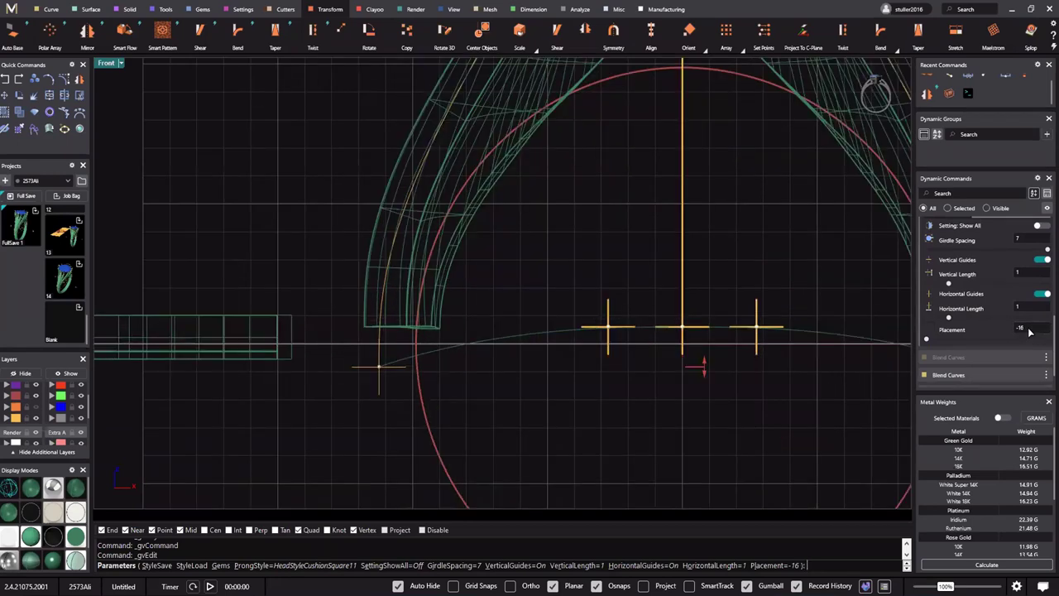
double_click(1034, 332)
key(Return)
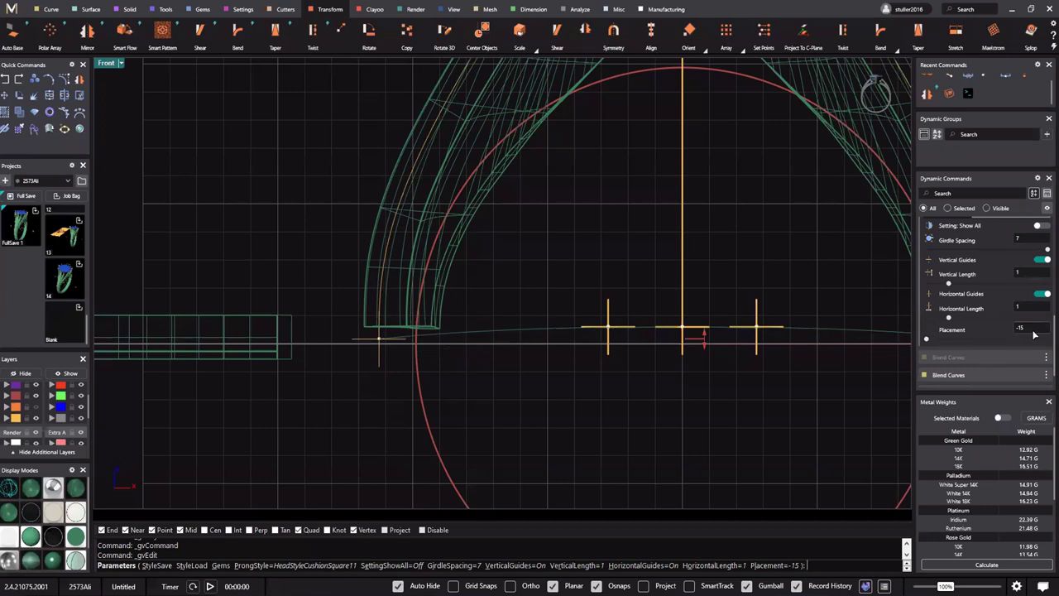
double_click(1033, 331)
text(-15.25)
key(Return)
right_click(527, 346)
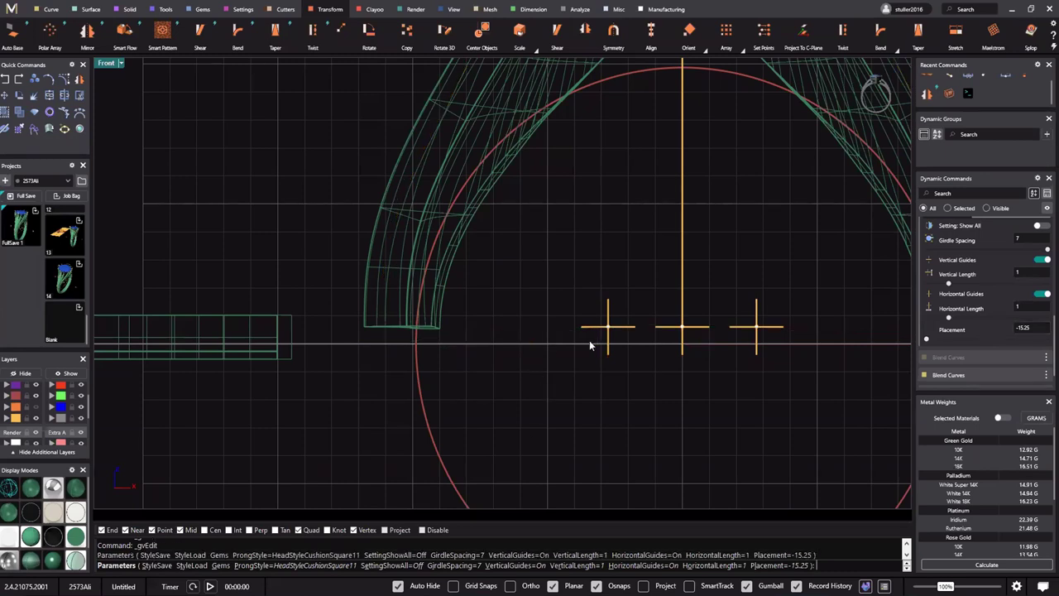
Edit the second gem guides, with girdle spacing -1.5, and set their placement to -15.25 as well
key(F6)
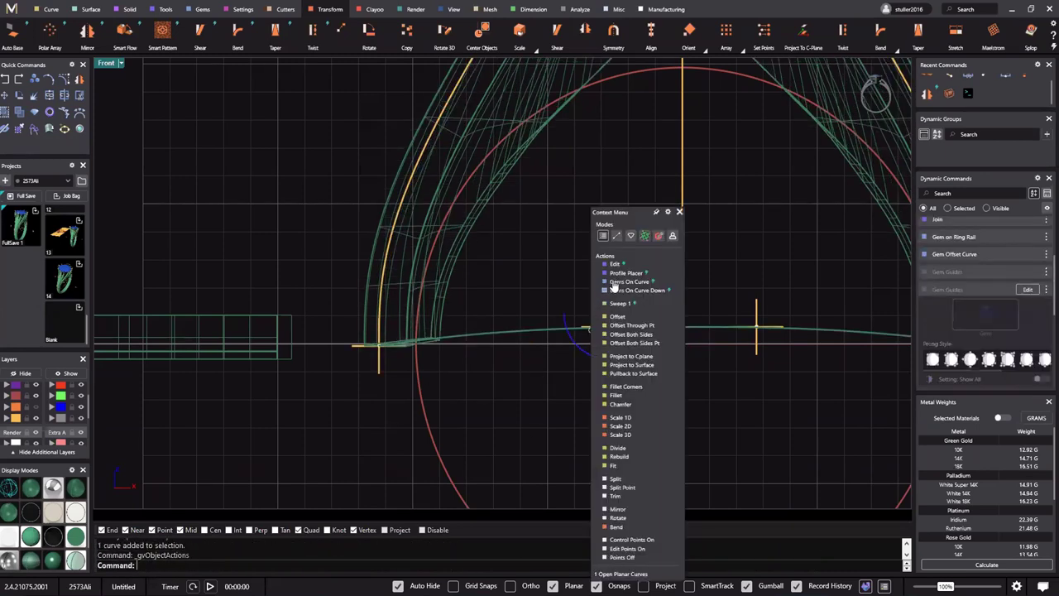
click(617, 265)
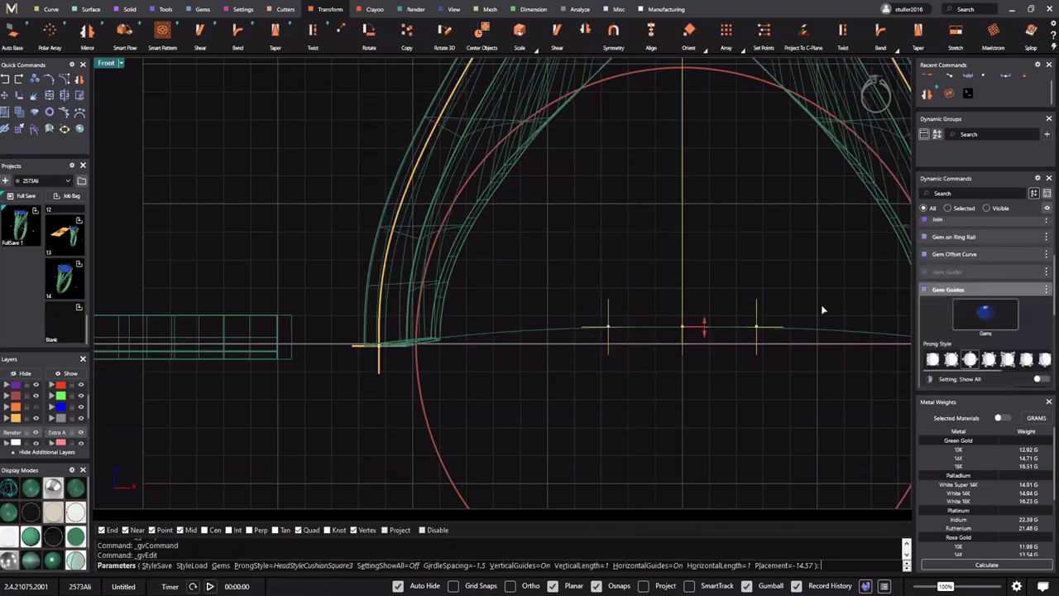
scroll(995, 387, down, 2)
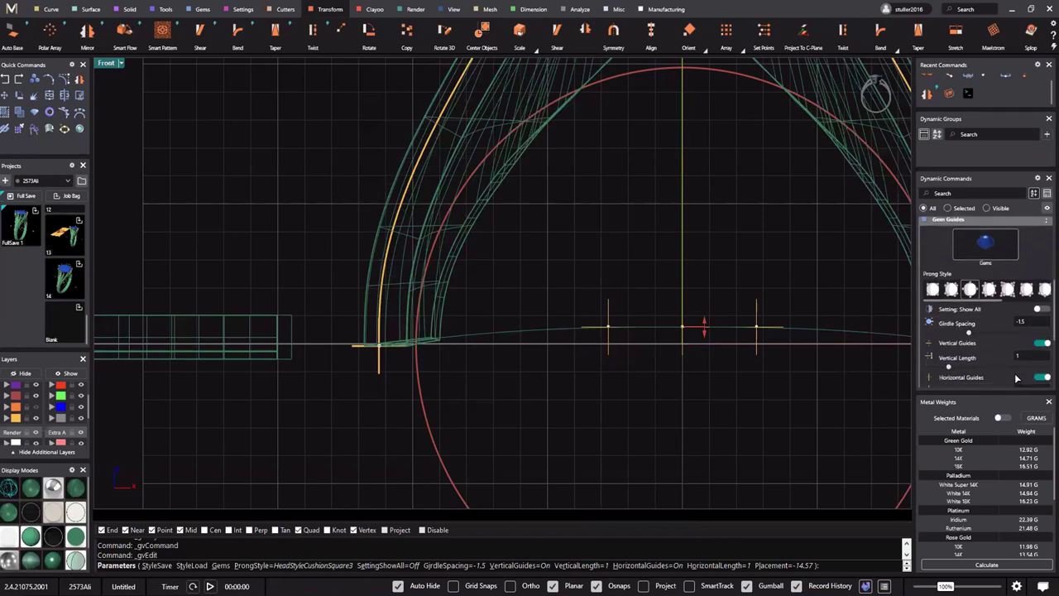
scroll(1033, 282, down, 4)
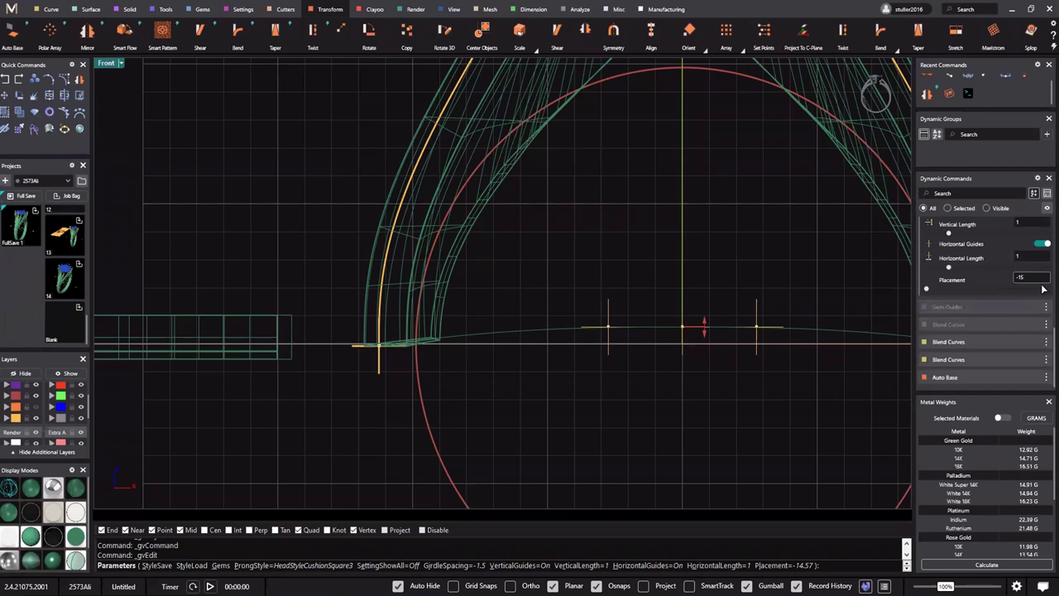
key(Return)
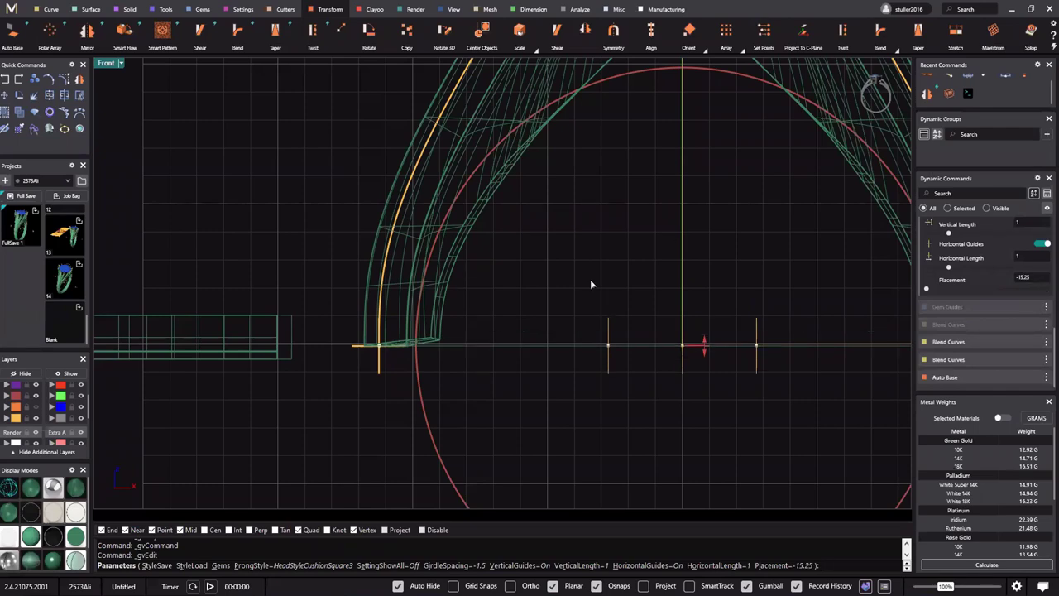
right_click(605, 290)
Return to the four-view layout and examine how the shank's lower ends meet the realigned guides and ring rail
scroll(603, 290, down, 2)
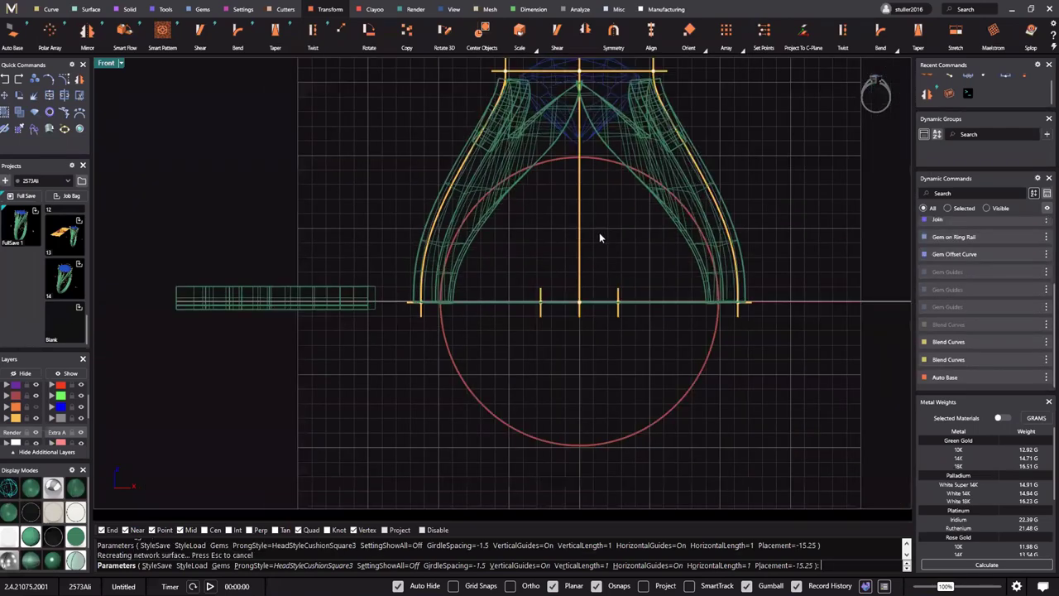
scroll(399, 223, down, 1)
right_drag(550, 278, 569, 307)
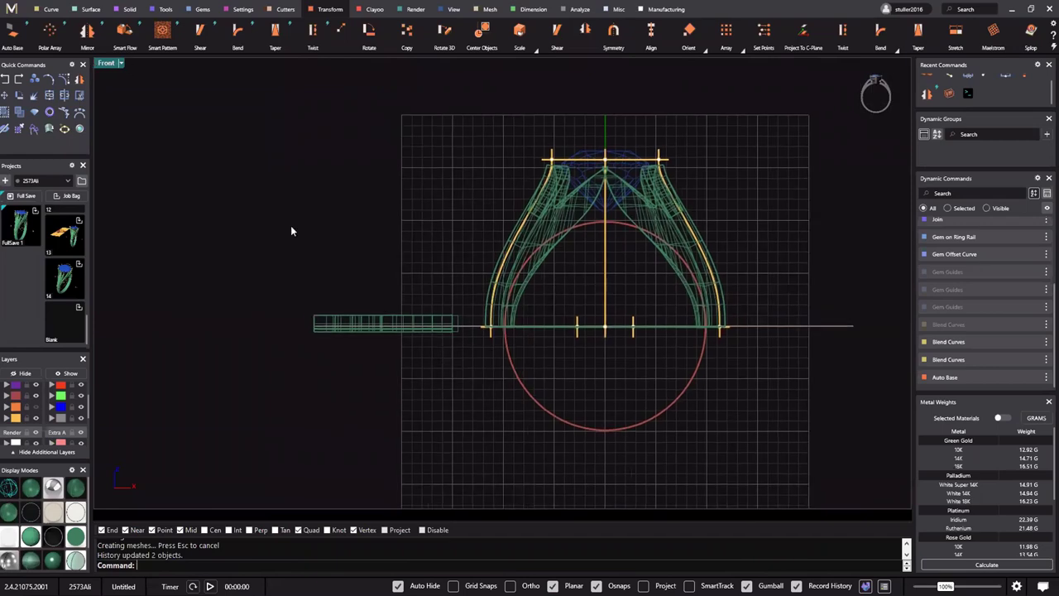
scroll(546, 298, up, 3)
double_click(107, 63)
right_drag(736, 135, 700, 161)
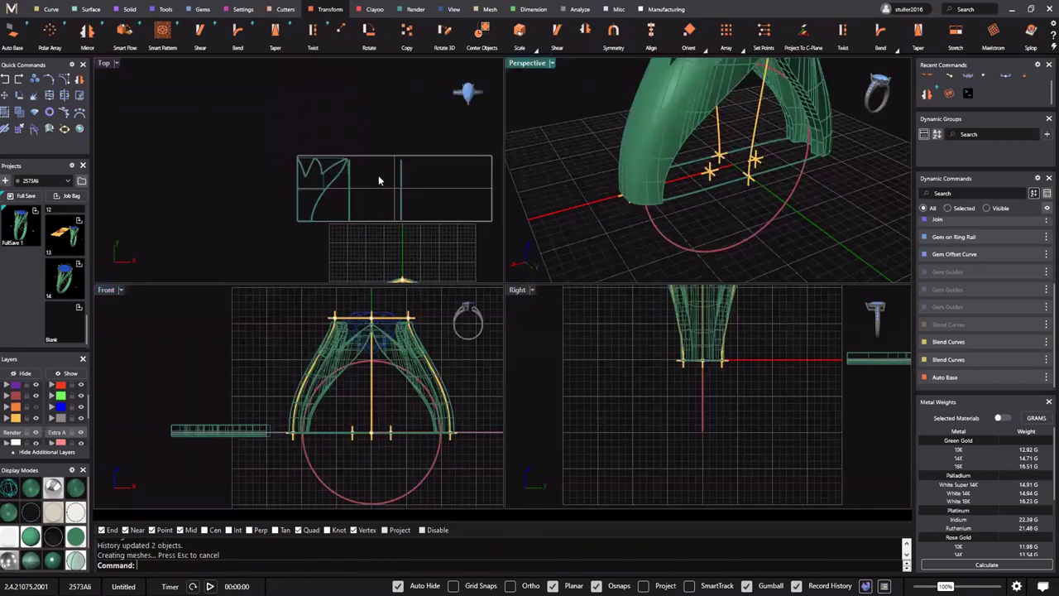
scroll(365, 180, up, 3)
right_drag(612, 199, 746, 179)
right_drag(728, 235, 752, 219)
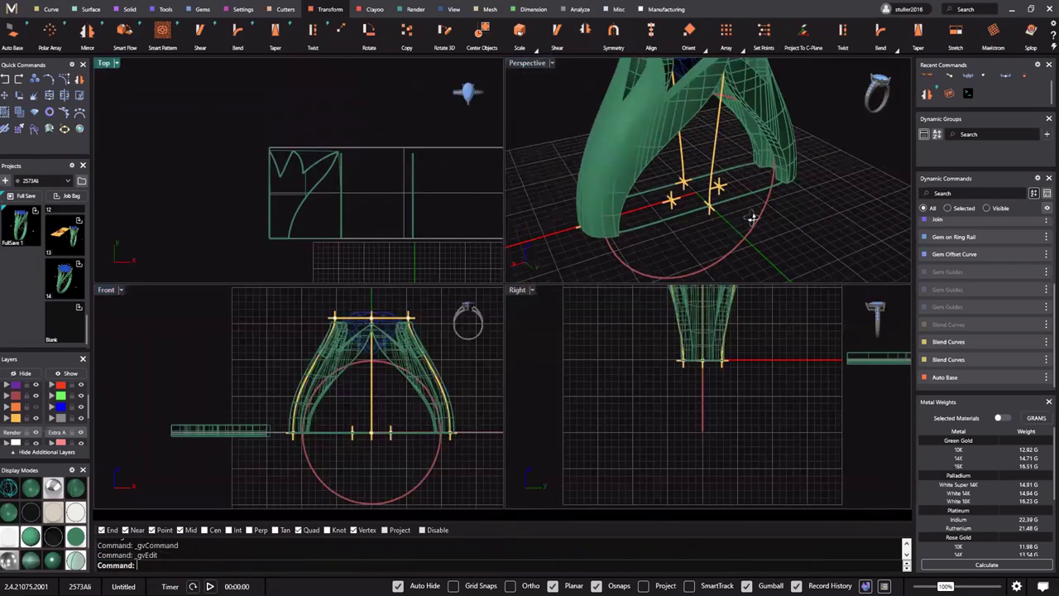
right_drag(295, 393, 347, 358)
scroll(348, 389, up, 6)
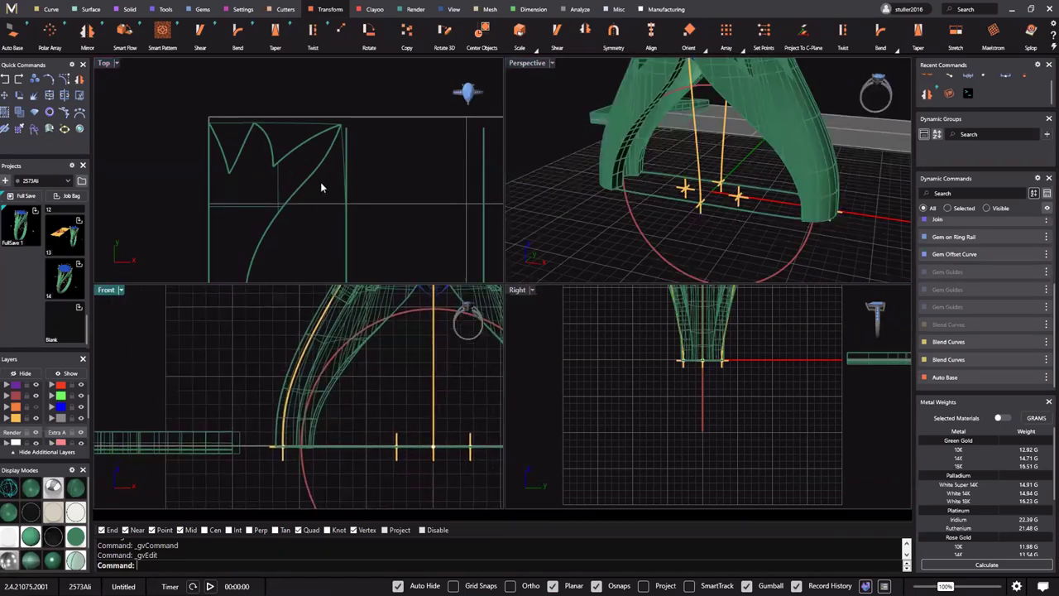
Show the control points of the cage around the flat pattern and move its lower inner-right point inward and slightly up
right_drag(333, 177, 348, 164)
drag(348, 163, 279, 69)
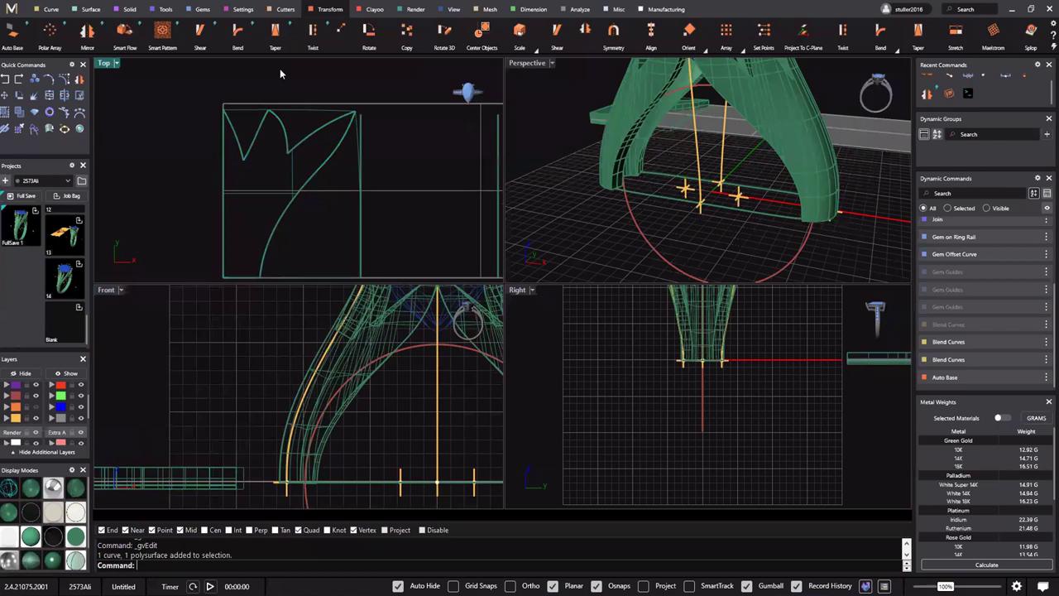
click(312, 108)
right_drag(384, 160, 350, 146)
key(F10)
right_drag(279, 187, 293, 180)
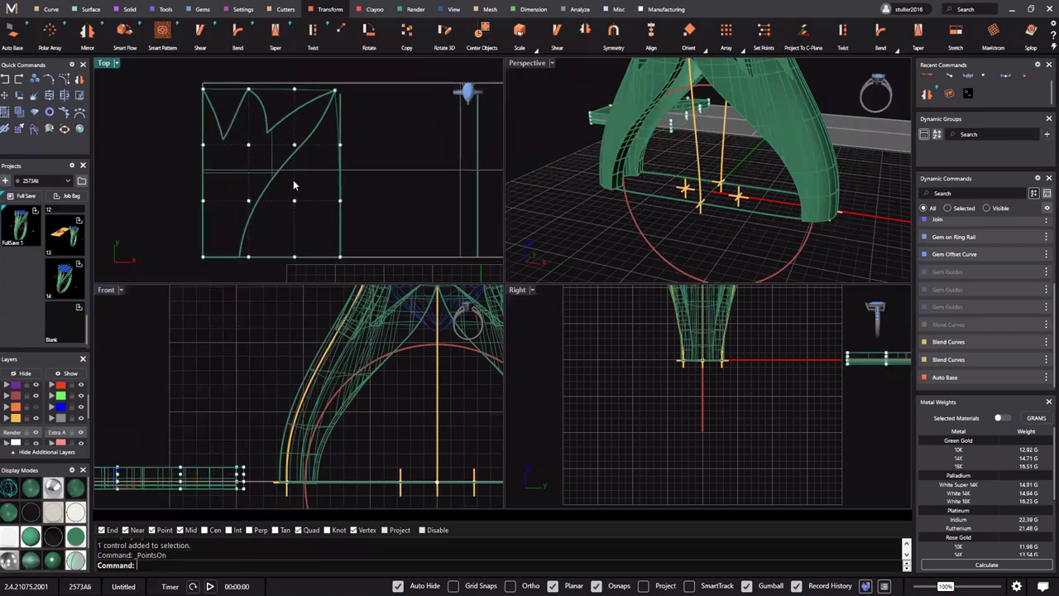
scroll(294, 182, up, 6)
drag(281, 230, 281, 179)
right_drag(275, 195, 326, 201)
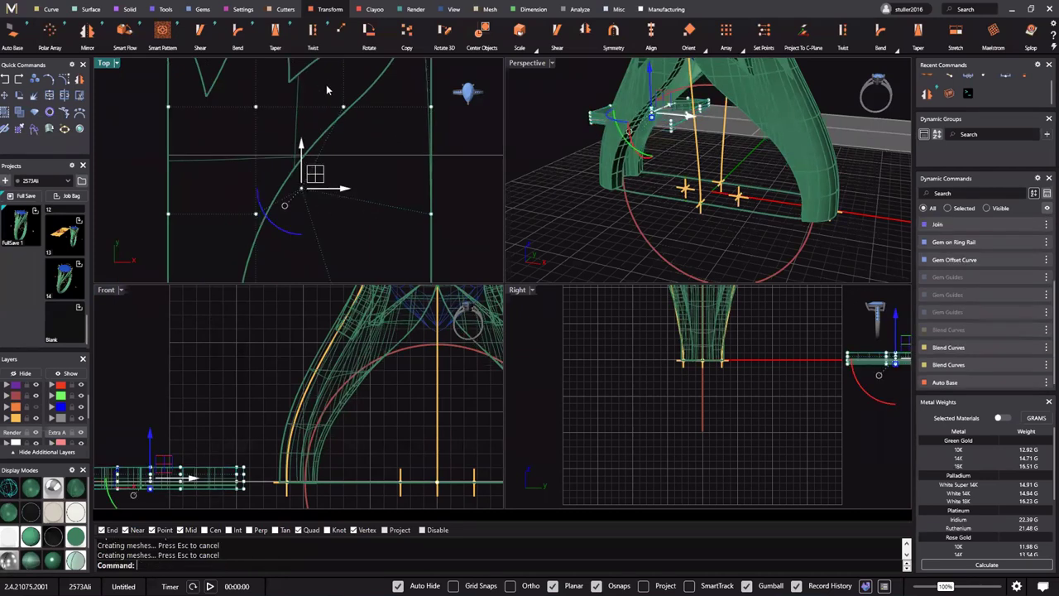
Move the cage's upper inner-right point and shift the bottom-edge point near the pattern's curved edge slightly outward
drag(326, 85, 361, 122)
drag(357, 93, 337, 80)
right_drag(289, 242, 333, 152)
scroll(333, 150, down, 3)
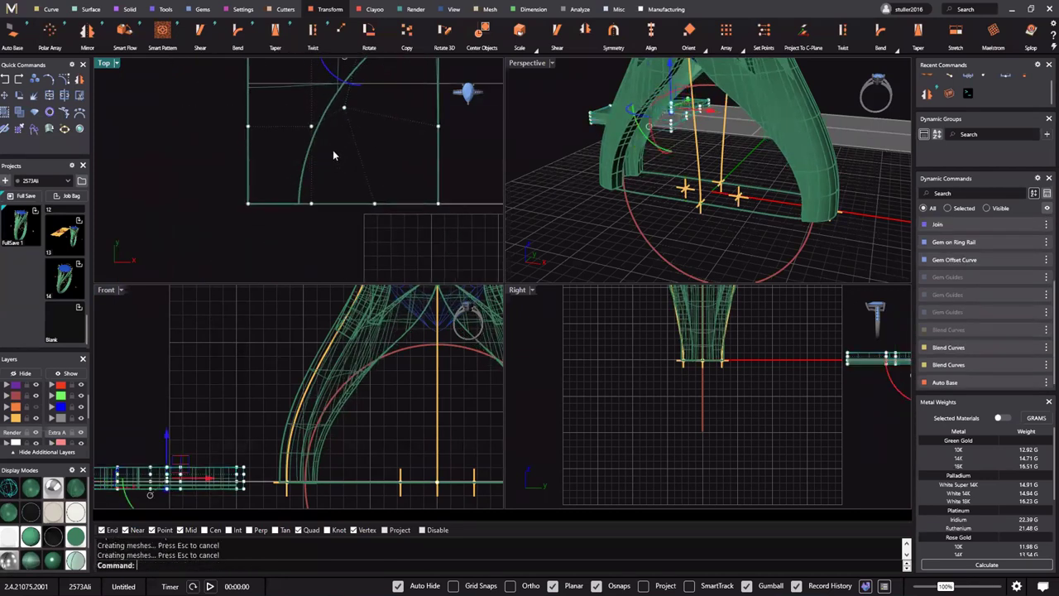
scroll(295, 174, up, 6)
drag(312, 212, 331, 231)
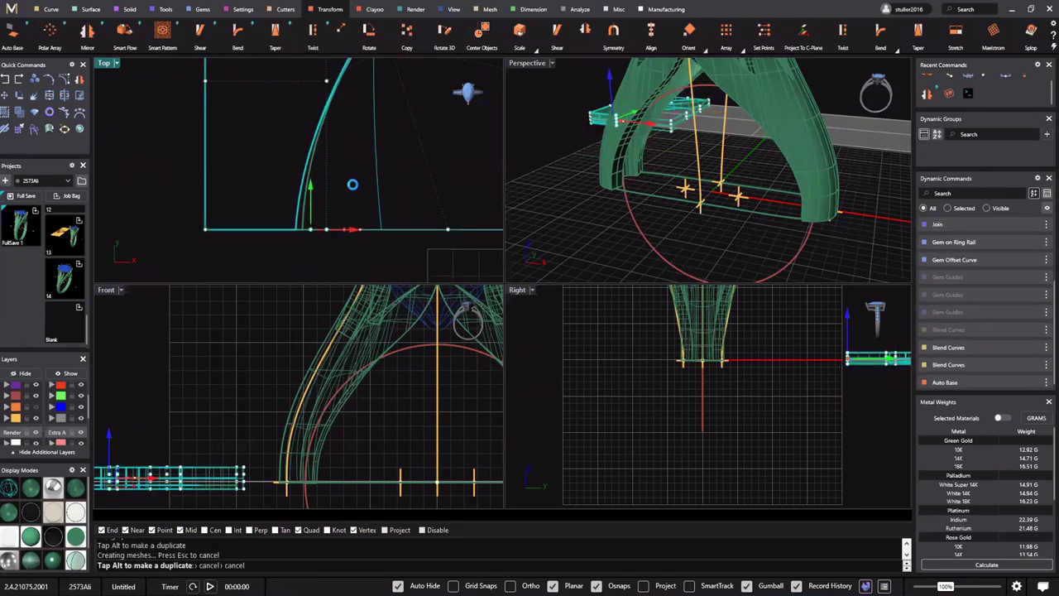
Shift the cage's lower inner-left and upper inner-right points to smooth the flat pattern's curved split edge
scroll(346, 189, down, 6)
right_drag(339, 110, 339, 156)
scroll(338, 157, up, 3)
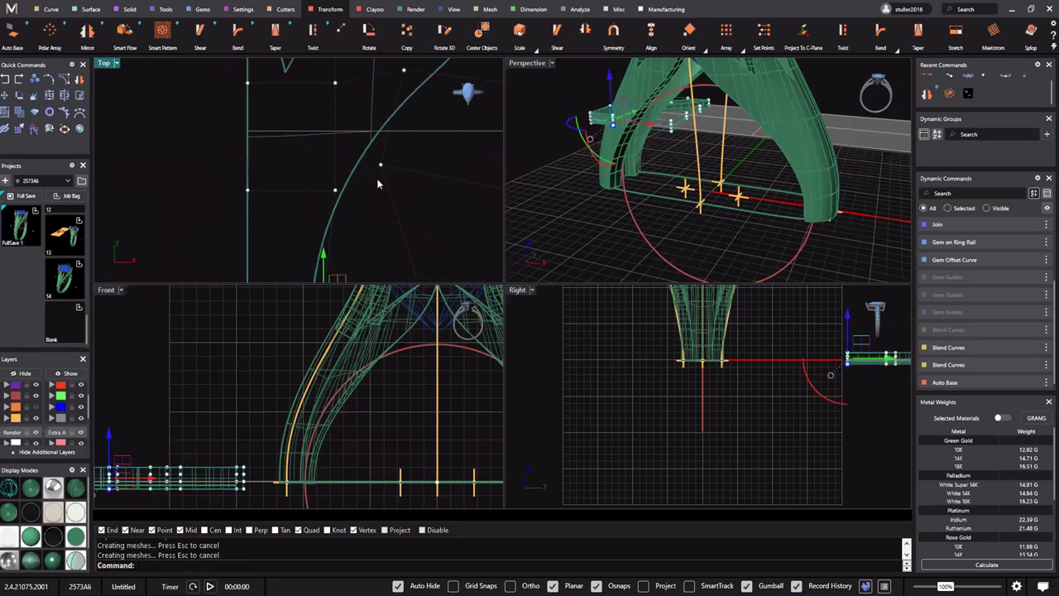
drag(373, 167, 359, 141)
scroll(389, 132, down, 6)
right_drag(390, 133, 387, 174)
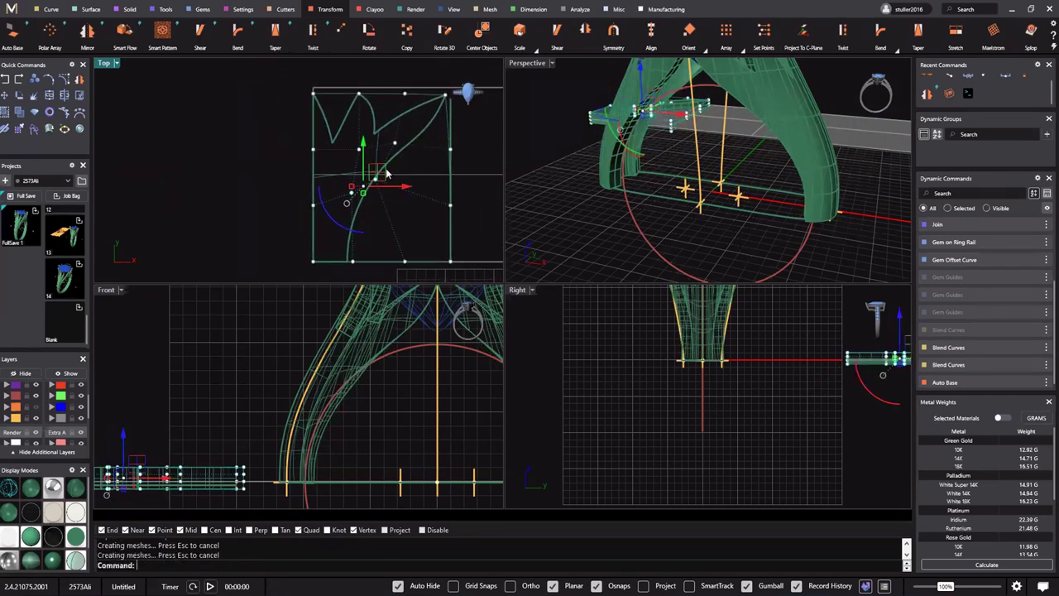
scroll(386, 170, up, 6)
drag(381, 133, 411, 113)
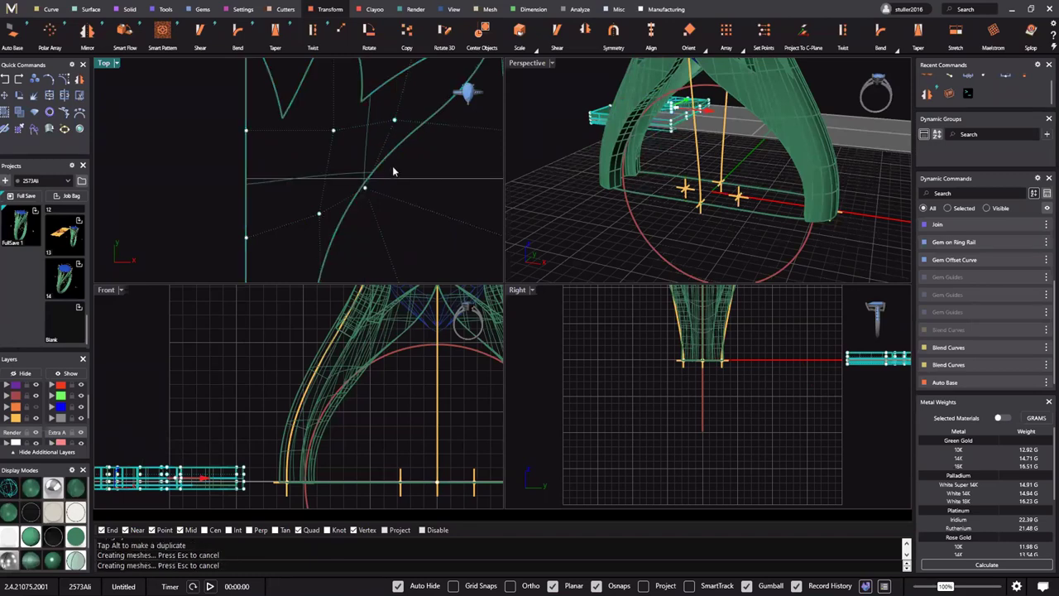
right_drag(681, 167, 732, 137)
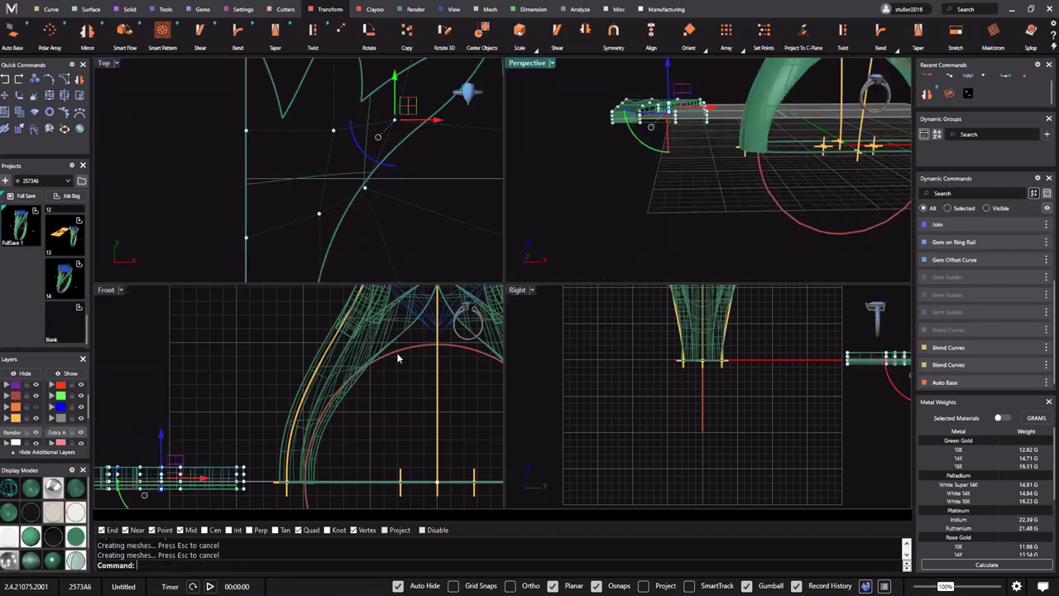
scroll(380, 348, down, 3)
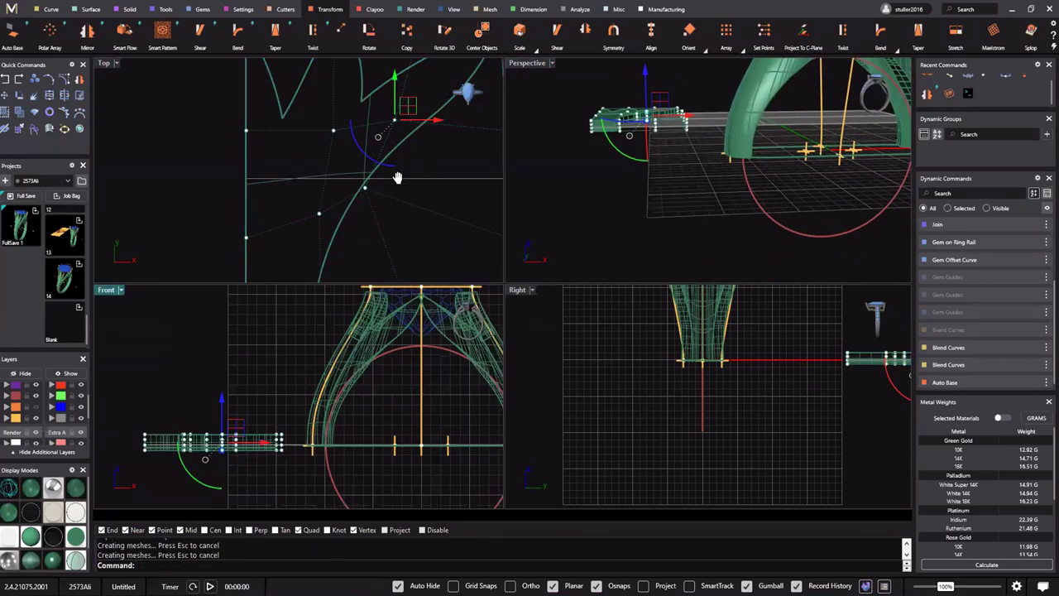
Maximize the Perspective view and examine the reshaped shank and its prongs around the gem from several angles
right_drag(398, 177, 347, 192)
scroll(346, 191, down, 3)
click(362, 174)
click(534, 64)
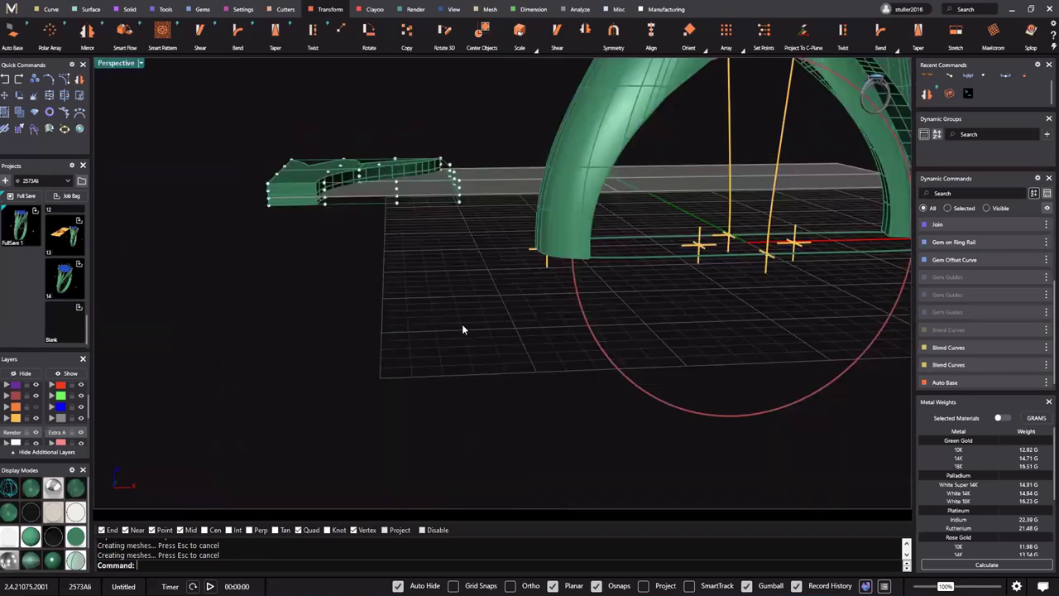
right_drag(464, 297, 497, 216)
right_drag(468, 248, 494, 322)
shift+right_drag(493, 321, 533, 299)
scroll(537, 282, down, 3)
scroll(510, 252, down, 4)
scroll(540, 277, up, 6)
scroll(547, 255, up, 4)
scroll(551, 279, down, 4)
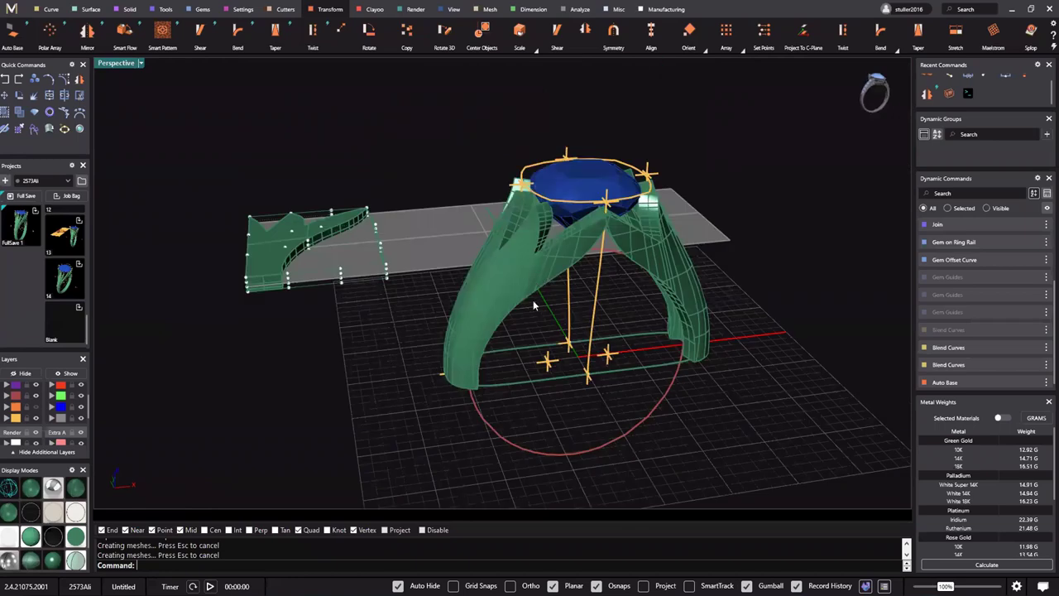
right_drag(524, 219, 506, 226)
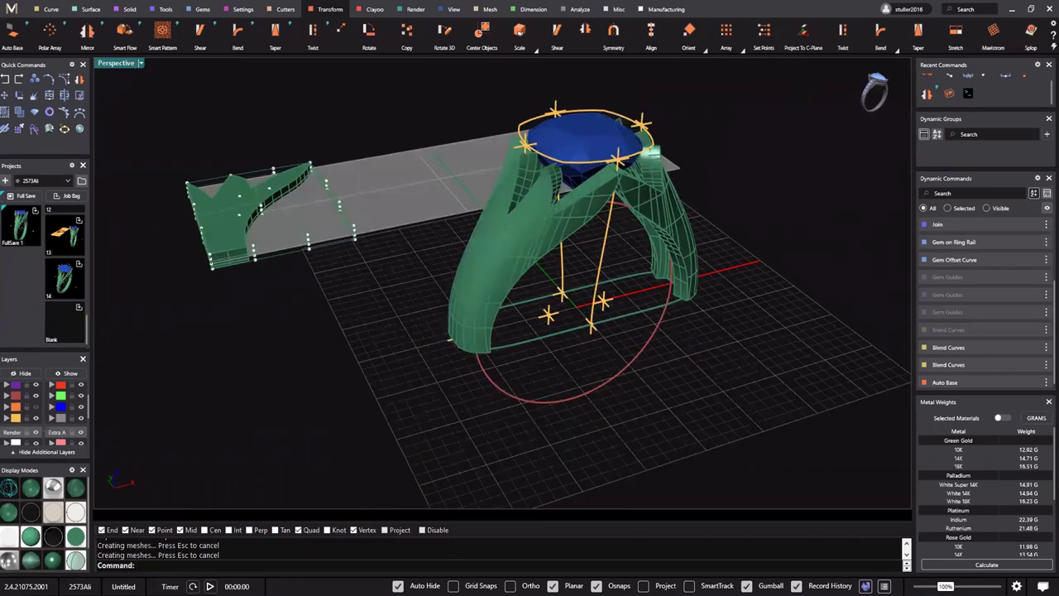
shift+right_drag(530, 287, 515, 270)
shift+right_drag(559, 171, 548, 159)
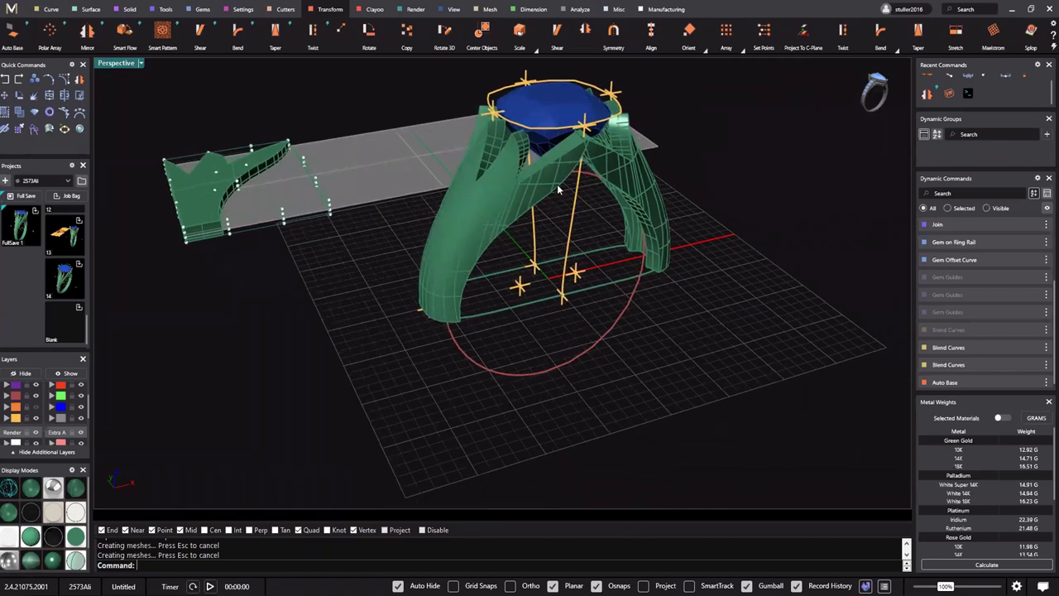
scroll(550, 288, up, 3)
mouse_move(533, 265)
right_down()
mouse_move(551, 287)
mouse_move(545, 267)
right_up()
scroll(546, 287, down, 4)
scroll(545, 286, up, 4)
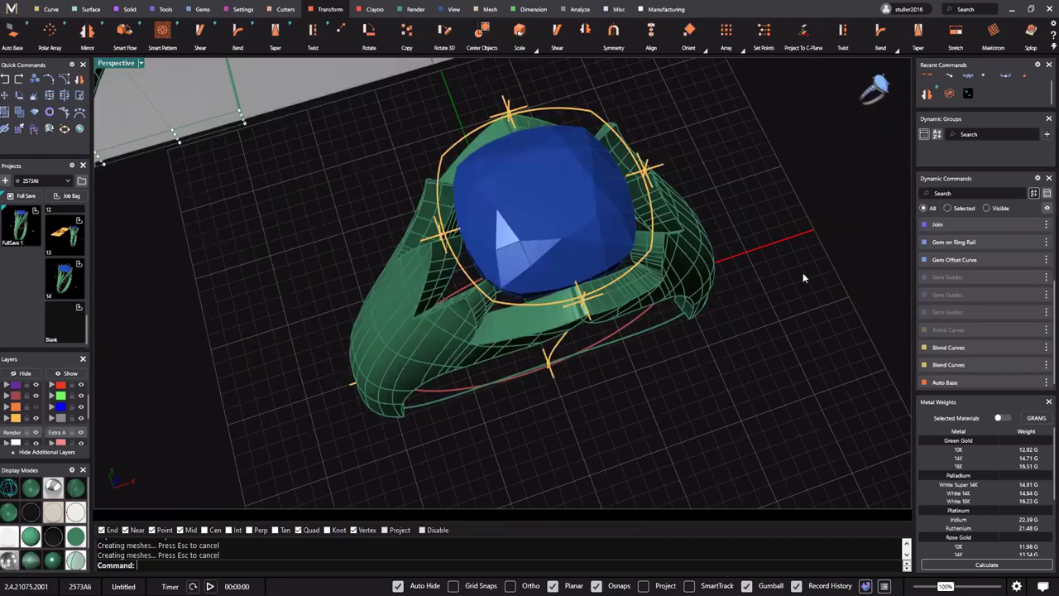
Look through the actions available for the offset curve around the gem, and leave the curve as it is
double_click(469, 270)
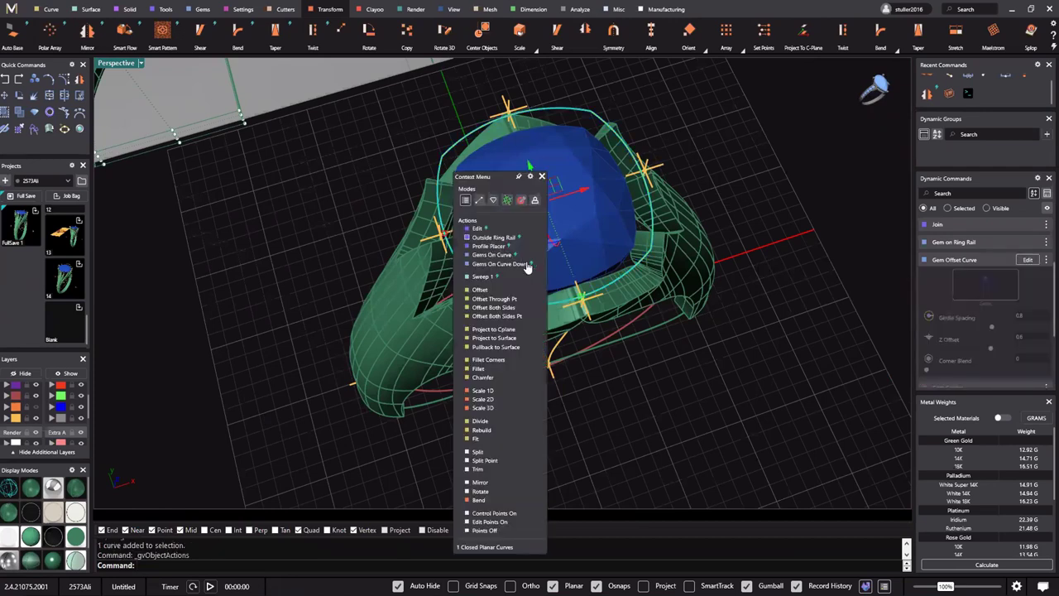
click(451, 253)
double_click(464, 271)
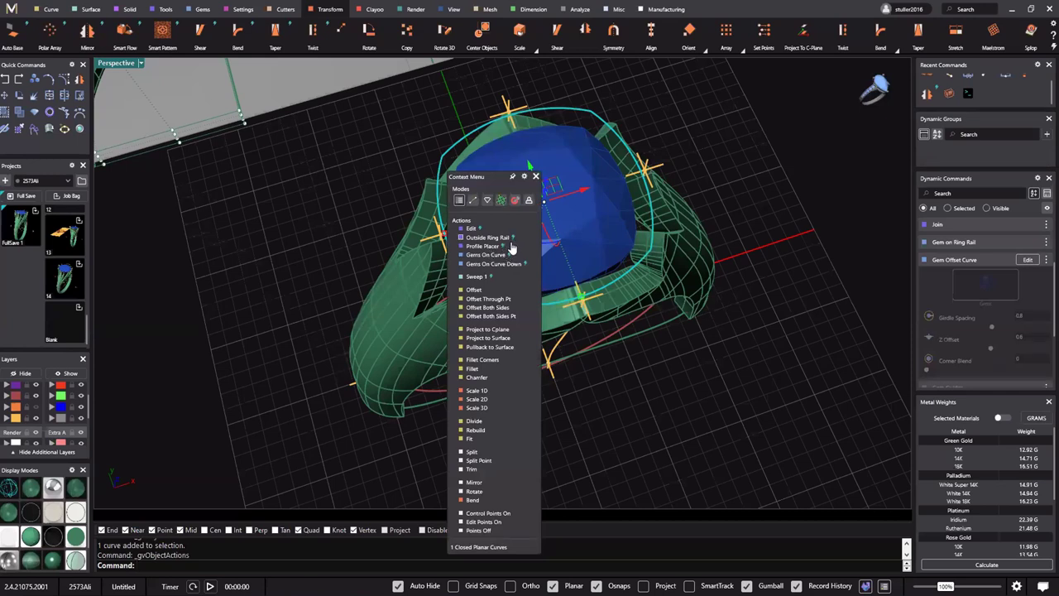
click(496, 264)
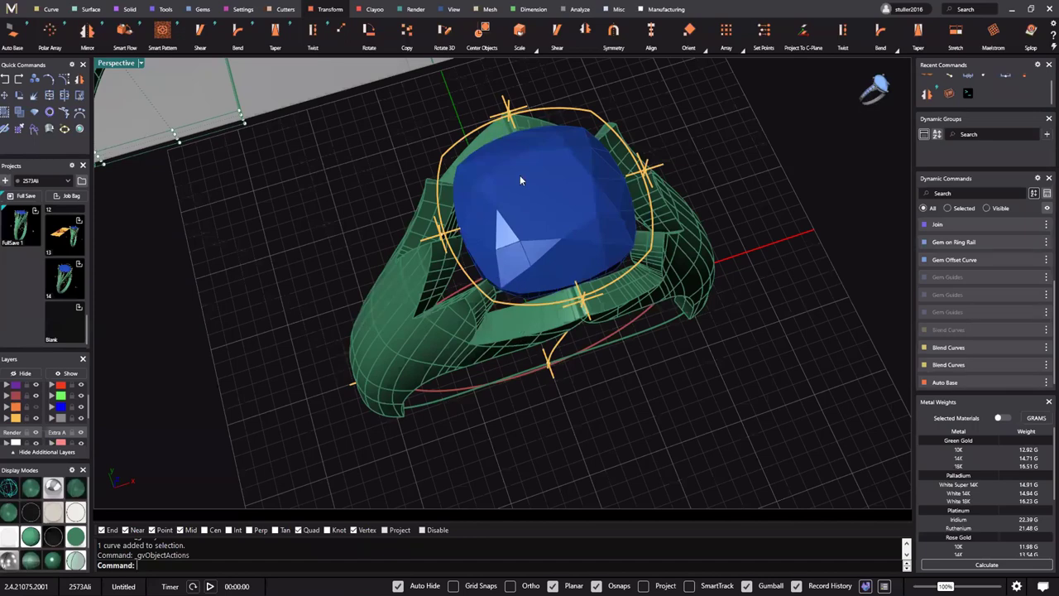
Select the gem offset curve and examine how it relates to the prong tips and guides from above and from the side
right_drag(527, 296, 553, 314)
right_drag(583, 186, 578, 217)
scroll(546, 207, down, 3)
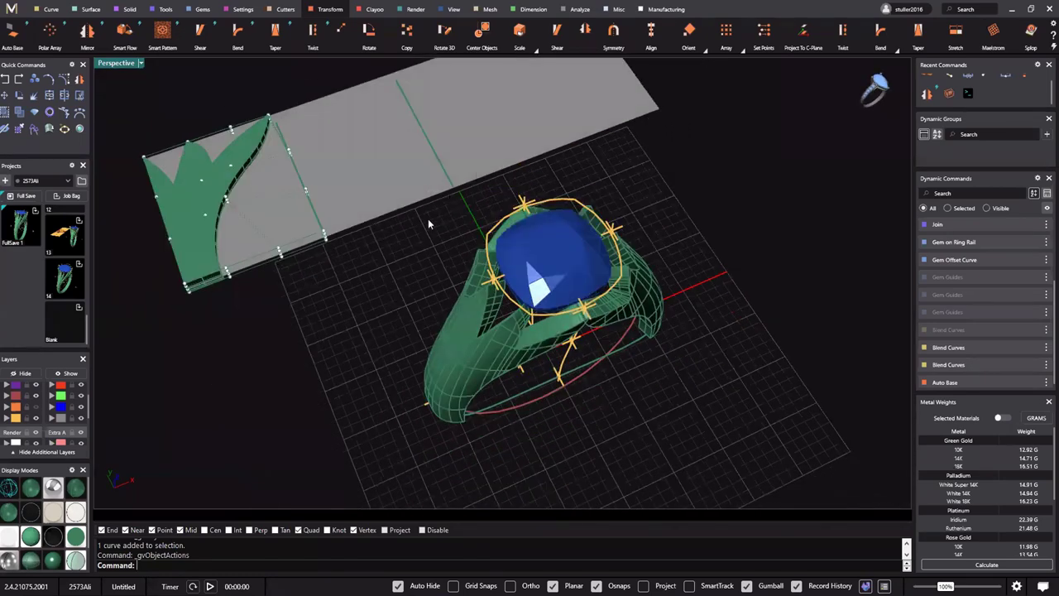
right_drag(445, 289, 445, 291)
scroll(444, 290, up, 2)
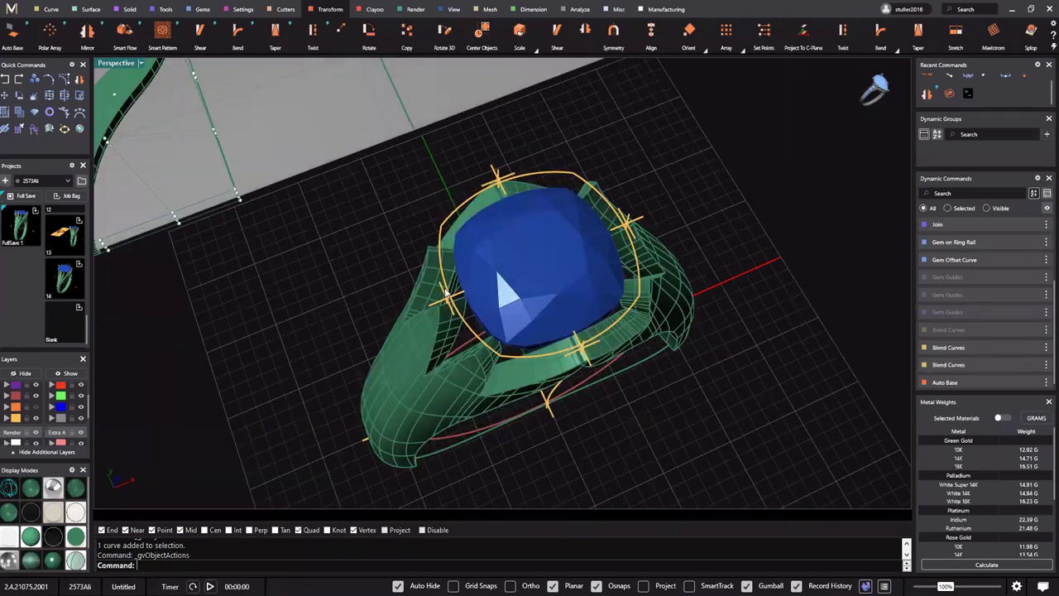
scroll(479, 345, up, 3)
click(480, 346)
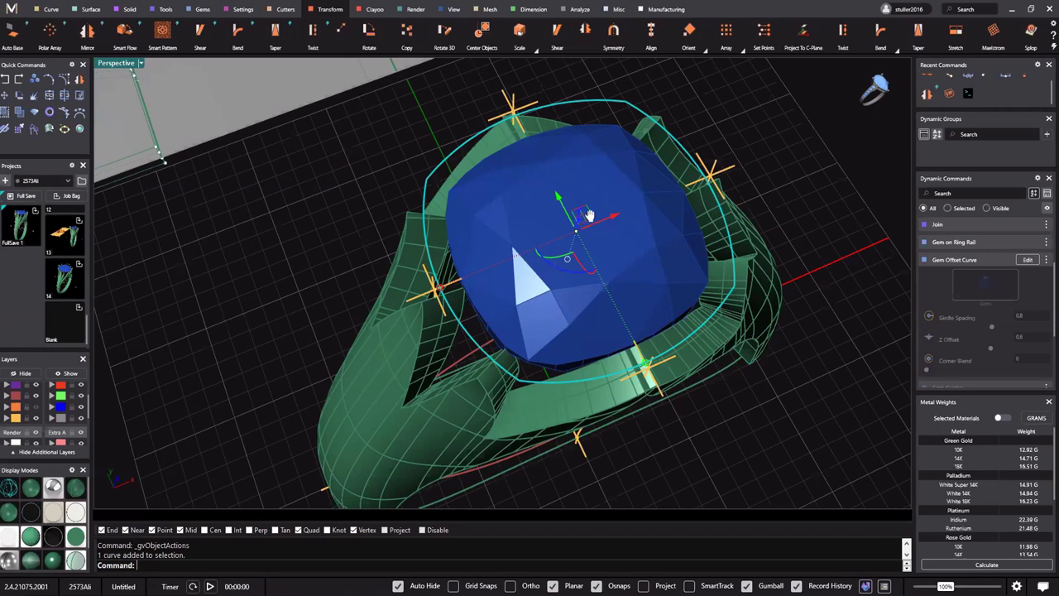
right_drag(535, 242, 572, 361)
right_drag(506, 207, 596, 213)
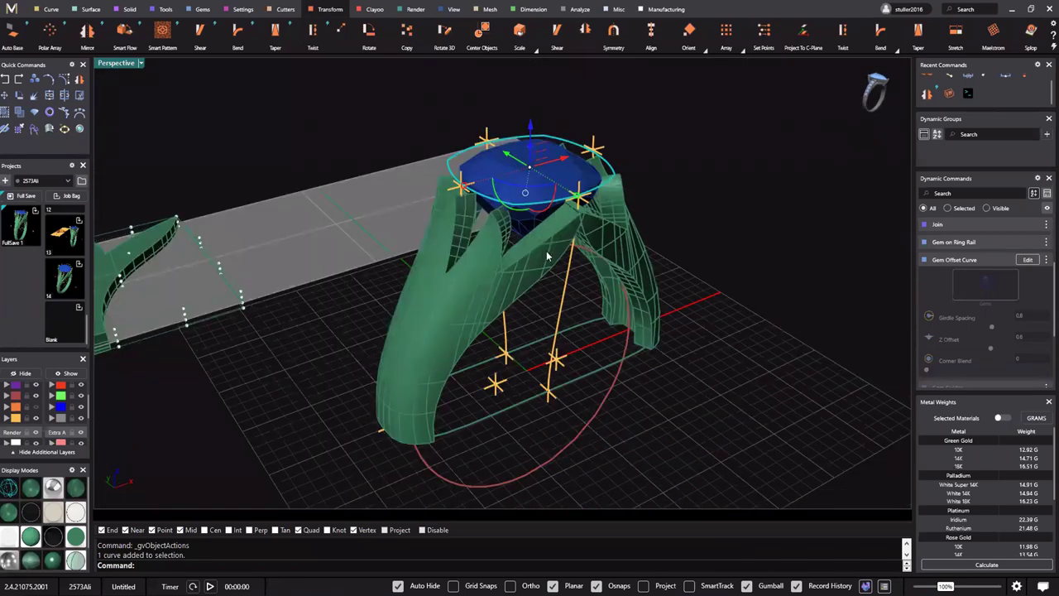
right_drag(571, 286, 584, 258)
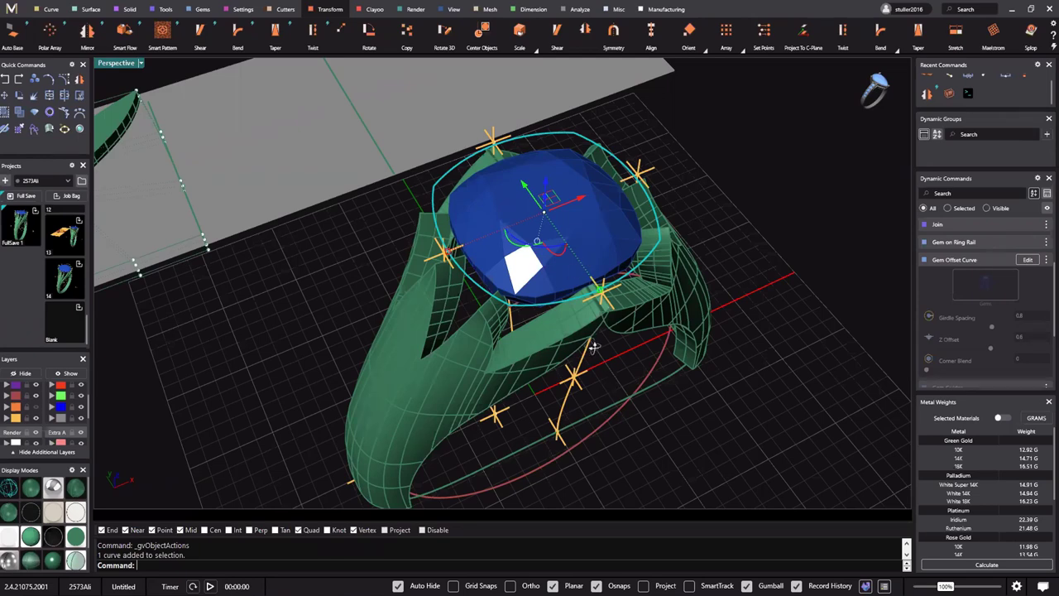
Select the long outline curve at the shank's lower ends and check which curves the two active Blend Curves commands control
scroll(568, 265, down, 4)
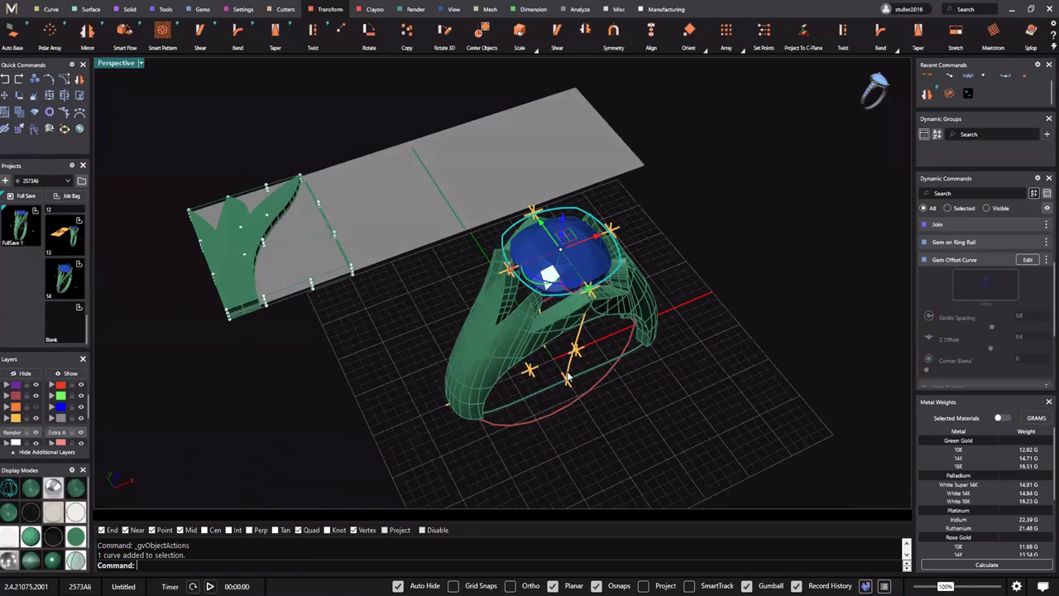
right_drag(567, 374, 547, 344)
scroll(547, 343, up, 3)
shift+right_drag(483, 409, 487, 351)
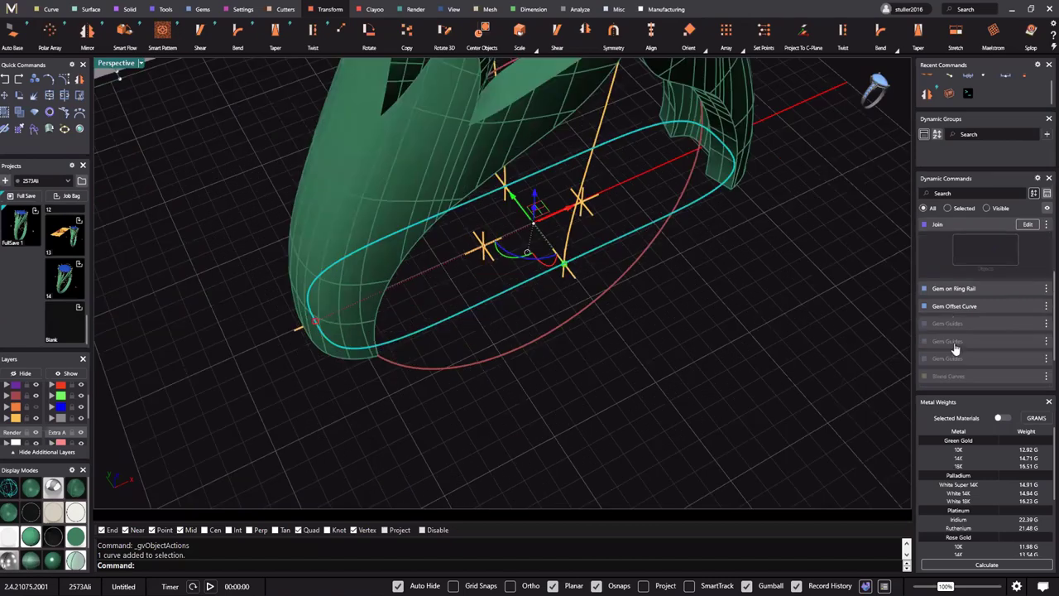
scroll(955, 349, down, 3)
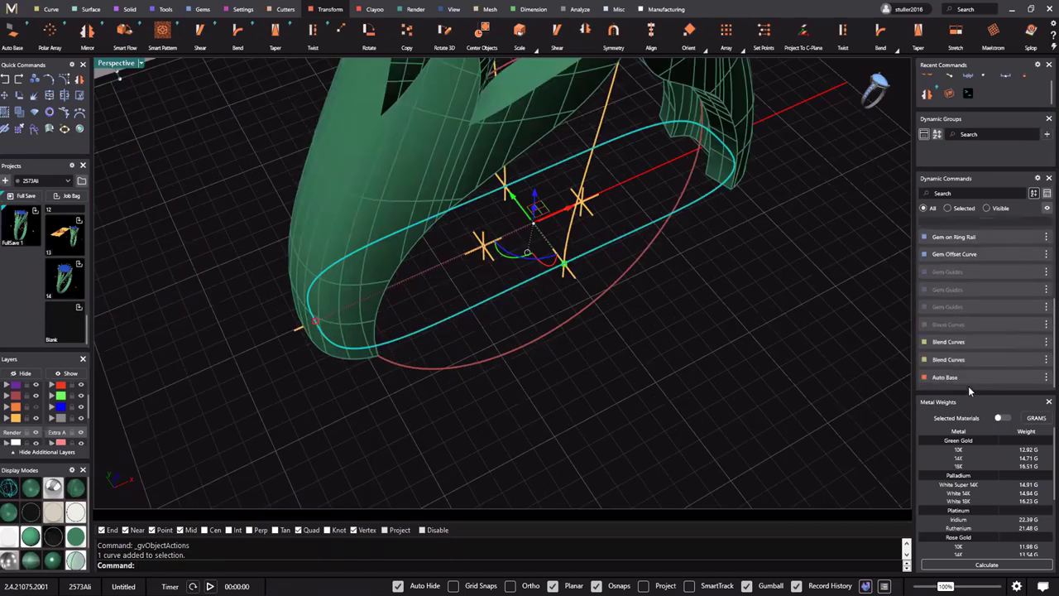
click(1019, 342)
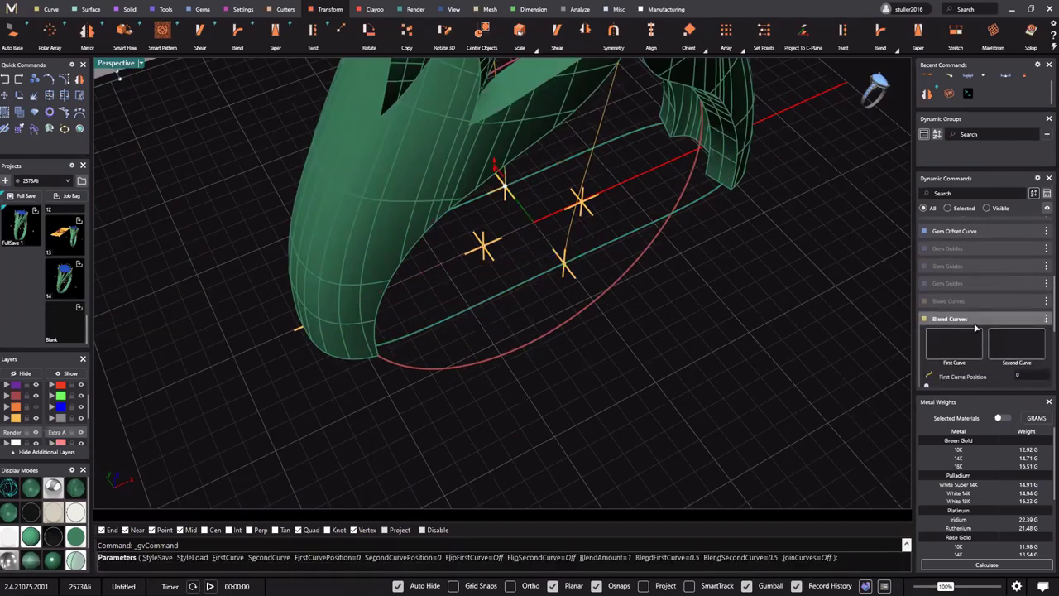
click(936, 322)
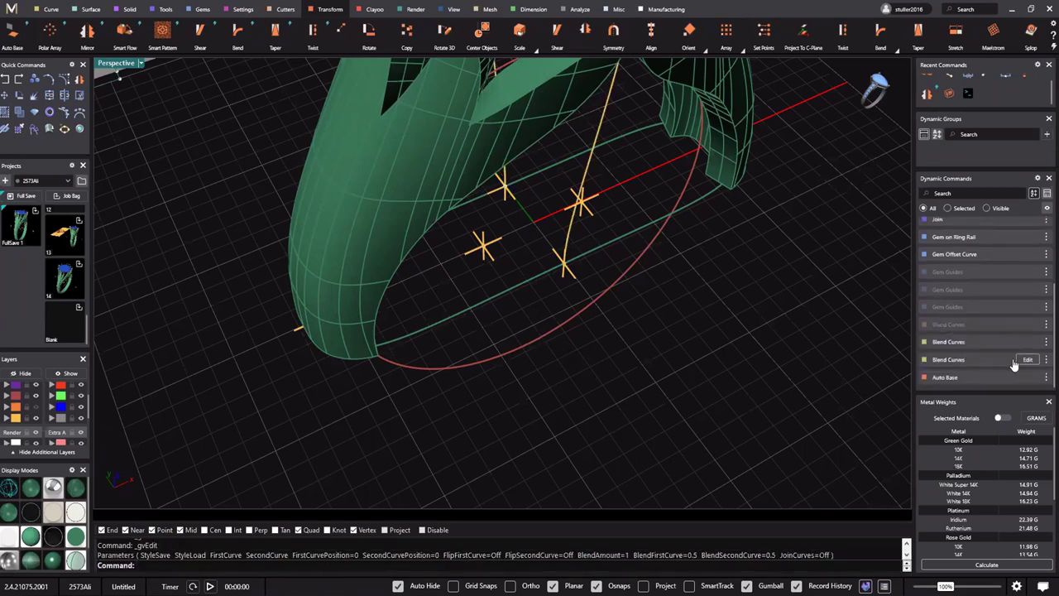
click(1020, 362)
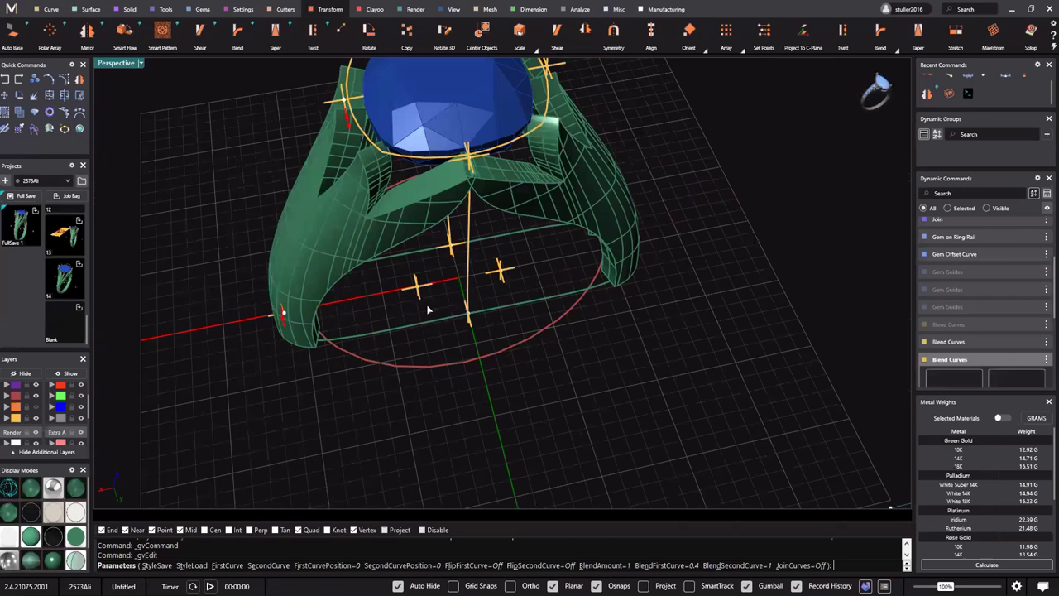
right_drag(467, 283, 473, 283)
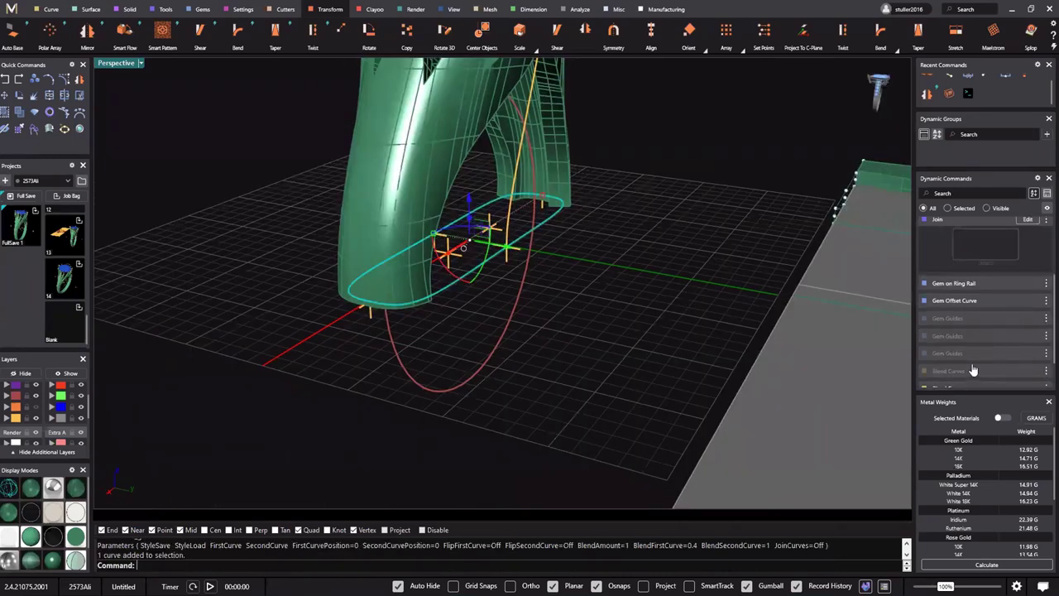
Recheck the last Blend Curves command and inspect the Join command behind the lower outline without changing either
scroll(974, 369, down, 2)
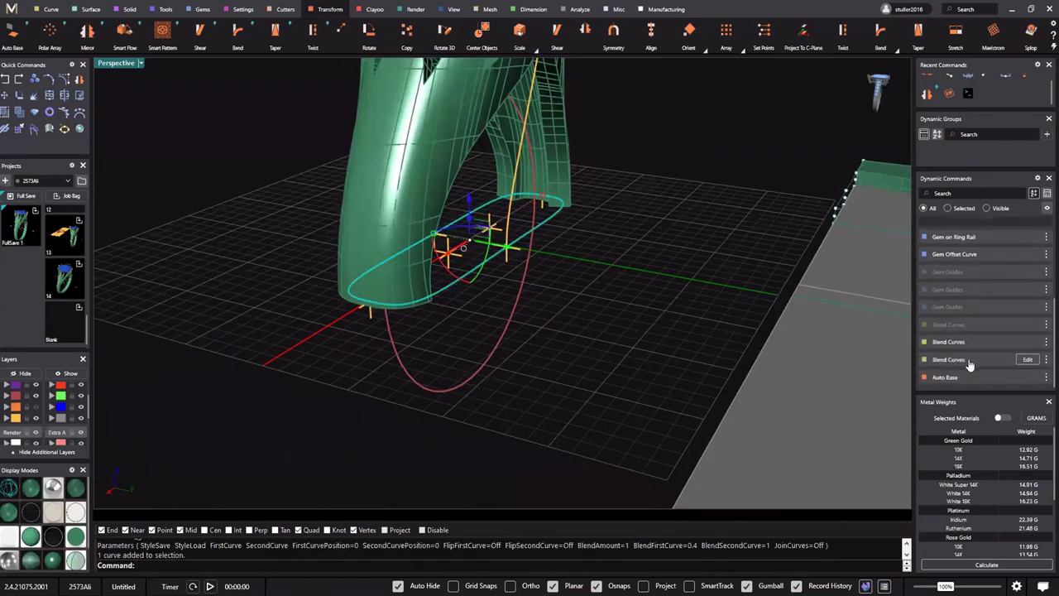
click(1028, 359)
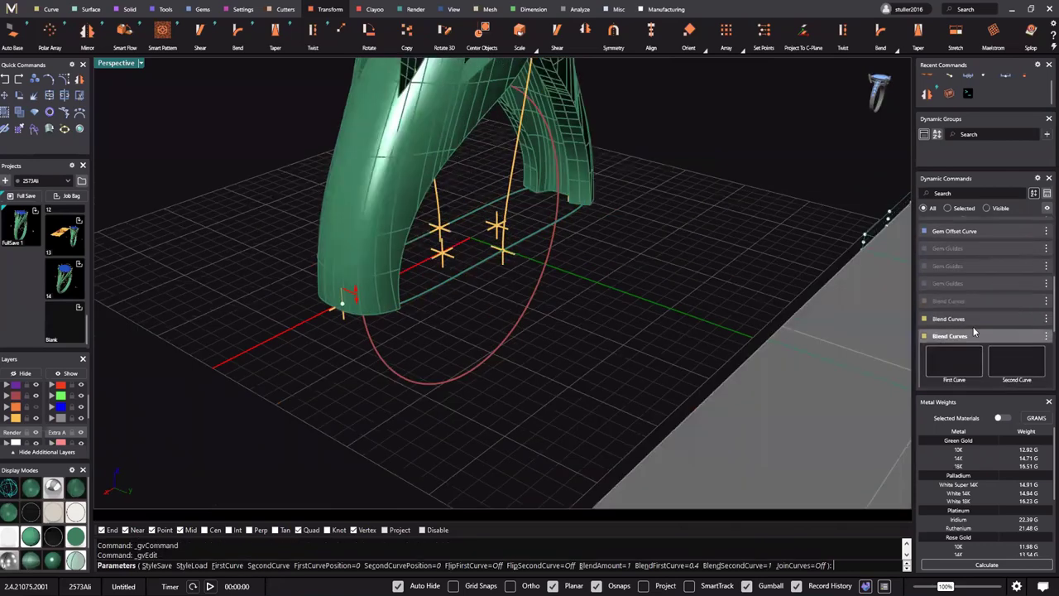
click(974, 332)
click(453, 334)
click(451, 332)
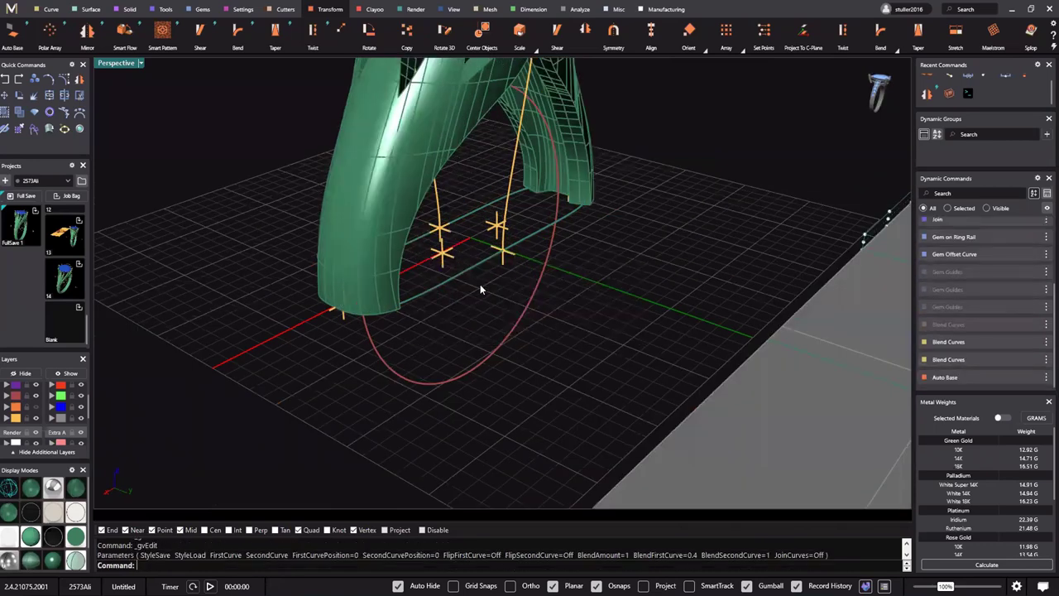
click(469, 272)
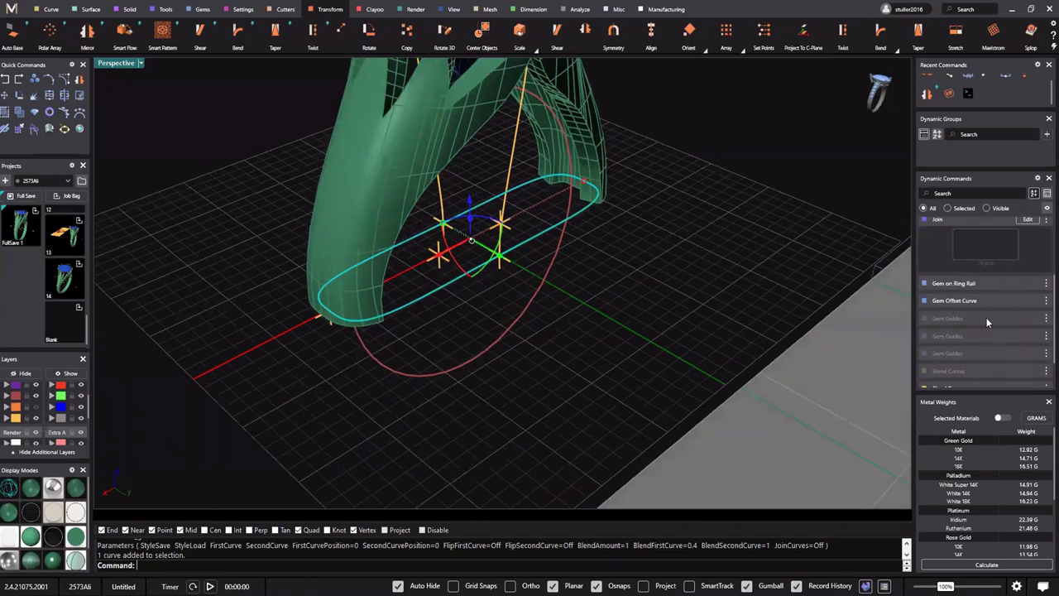
scroll(1027, 295, down, 1)
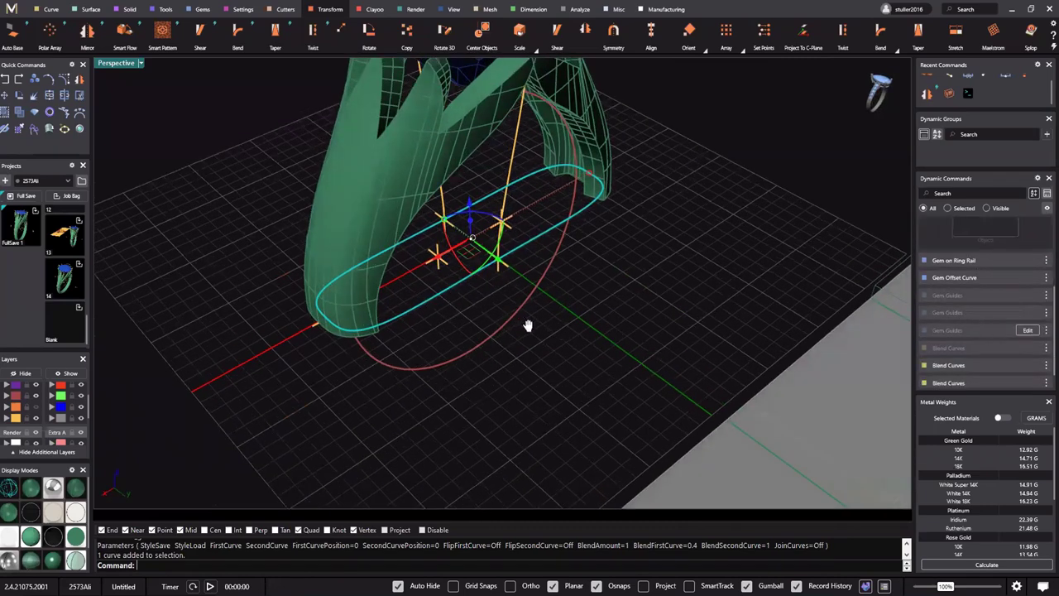
scroll(989, 270, up, 1)
click(1021, 245)
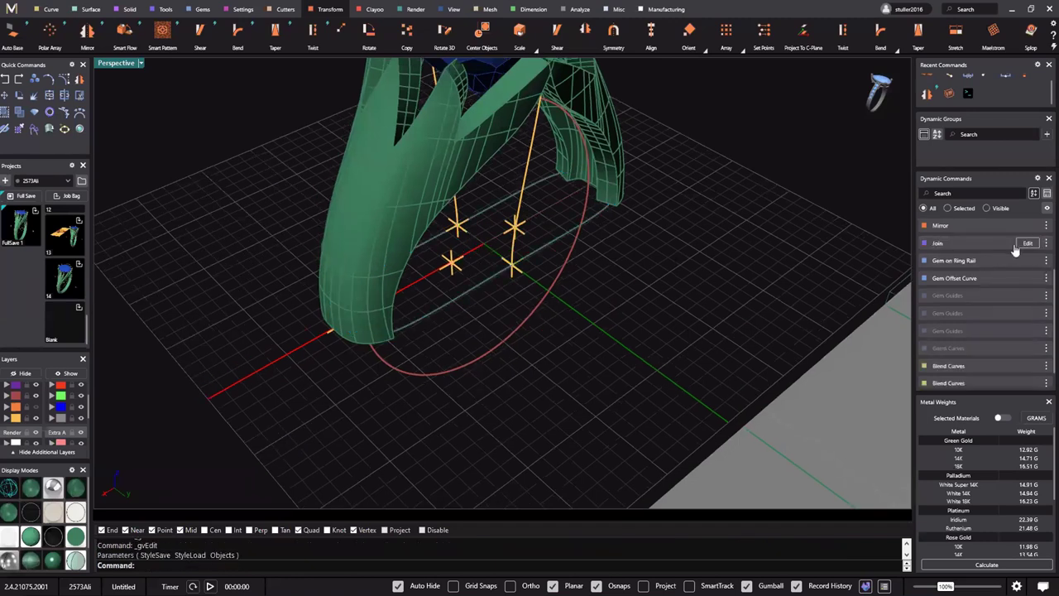
Edit the hidden Blend Curves command that shapes the lower outline, setting its second curve blend to 0.3
scroll(983, 251, up, 2)
scroll(982, 264, up, 1)
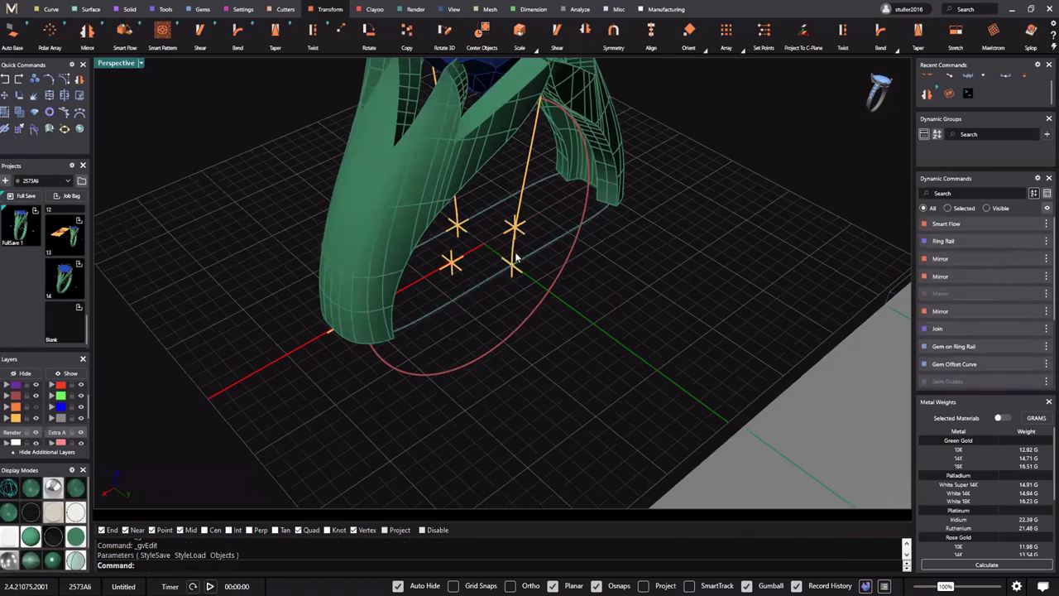
click(490, 279)
scroll(1000, 355, down, 4)
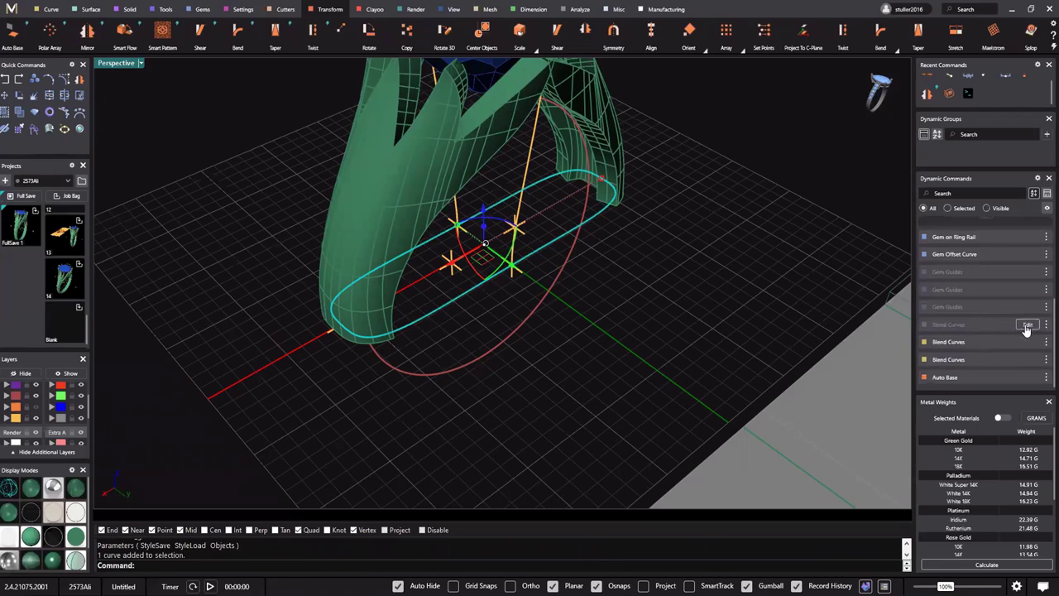
click(1027, 325)
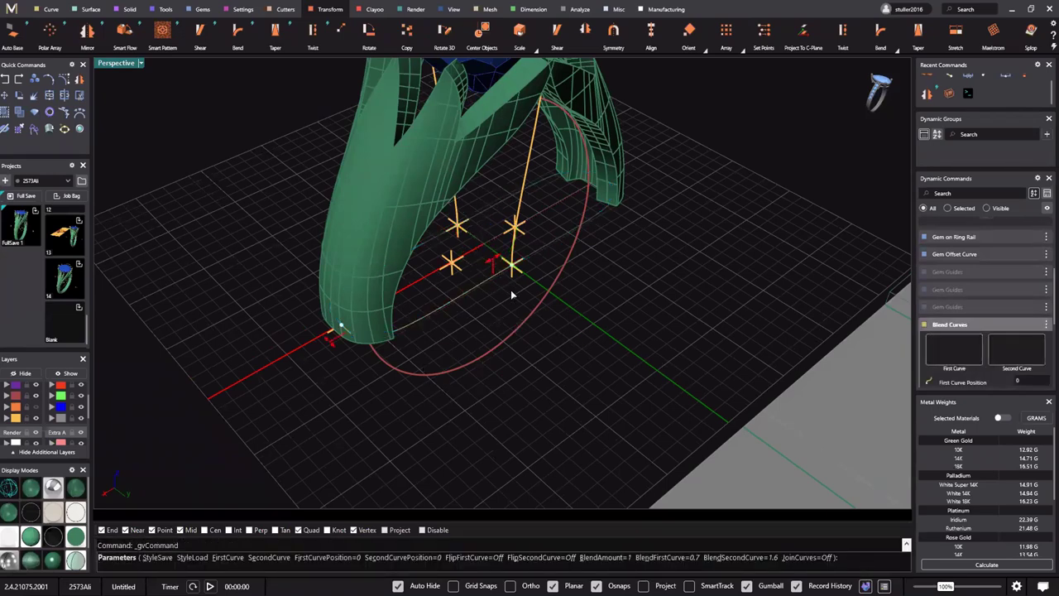
shift+right_drag(360, 364, 379, 359)
scroll(536, 253, up, 5)
shift+right_drag(536, 252, 690, 189)
drag(644, 211, 671, 193)
right_click(571, 270)
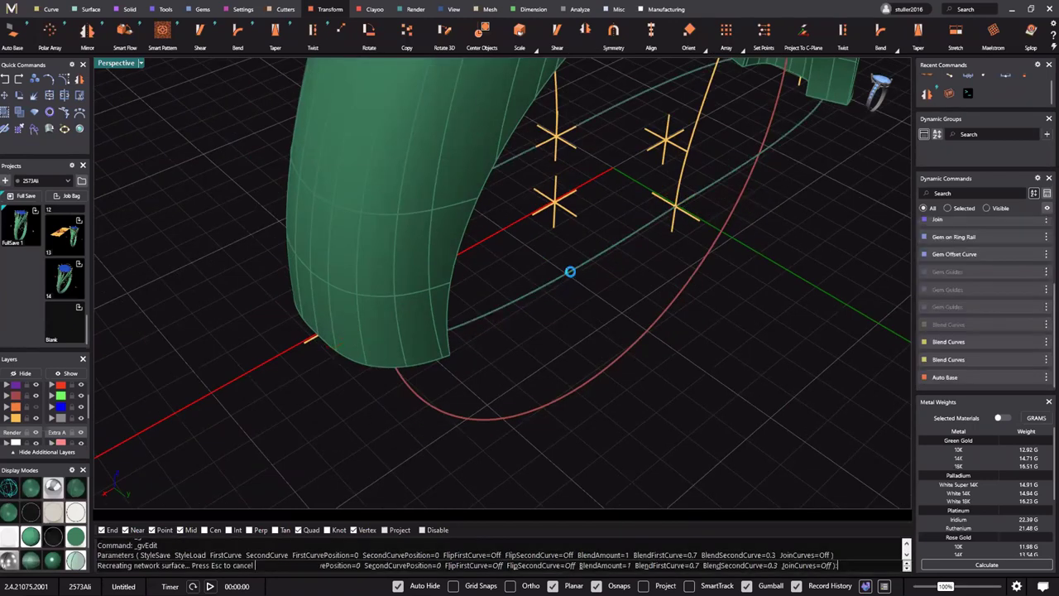
Edit the hidden Blend Curves command of the lower outline, setting its first curve blend to 0.9
scroll(531, 324, down, 3)
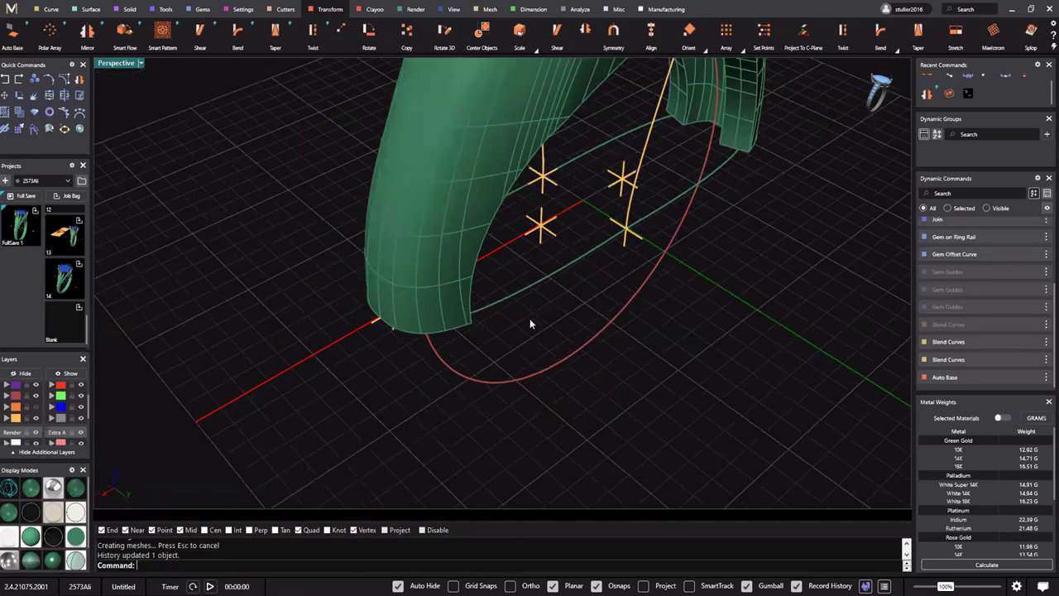
scroll(531, 324, down, 3)
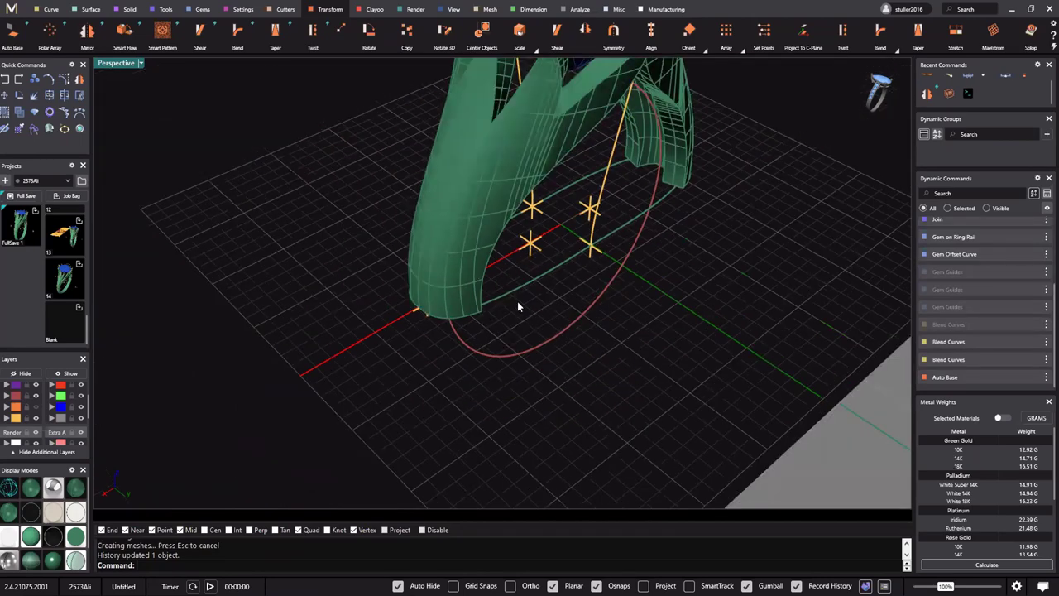
scroll(525, 307, down, 3)
scroll(825, 357, up, 3)
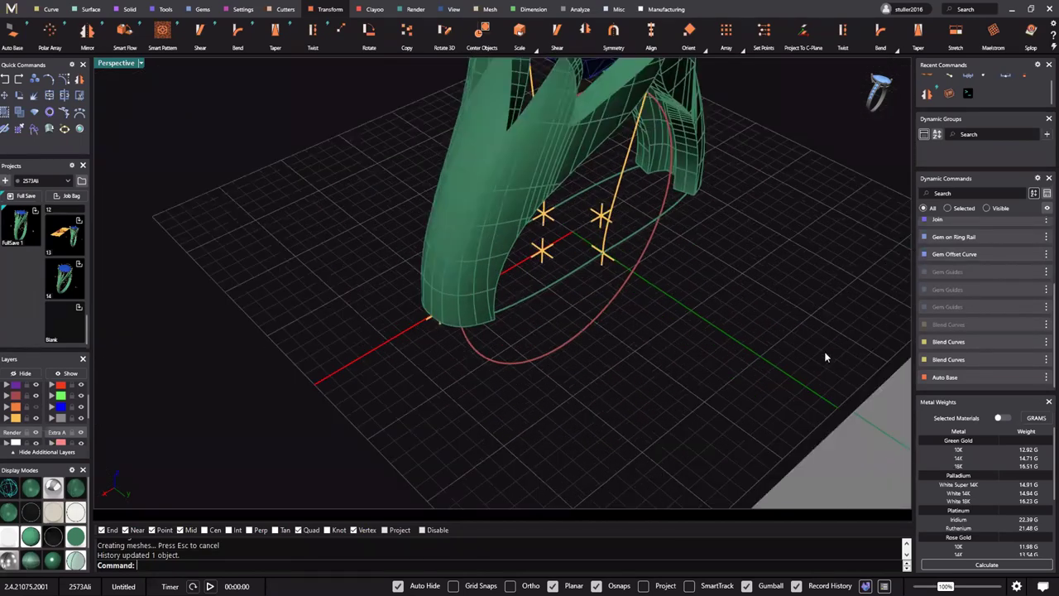
click(960, 342)
click(1030, 326)
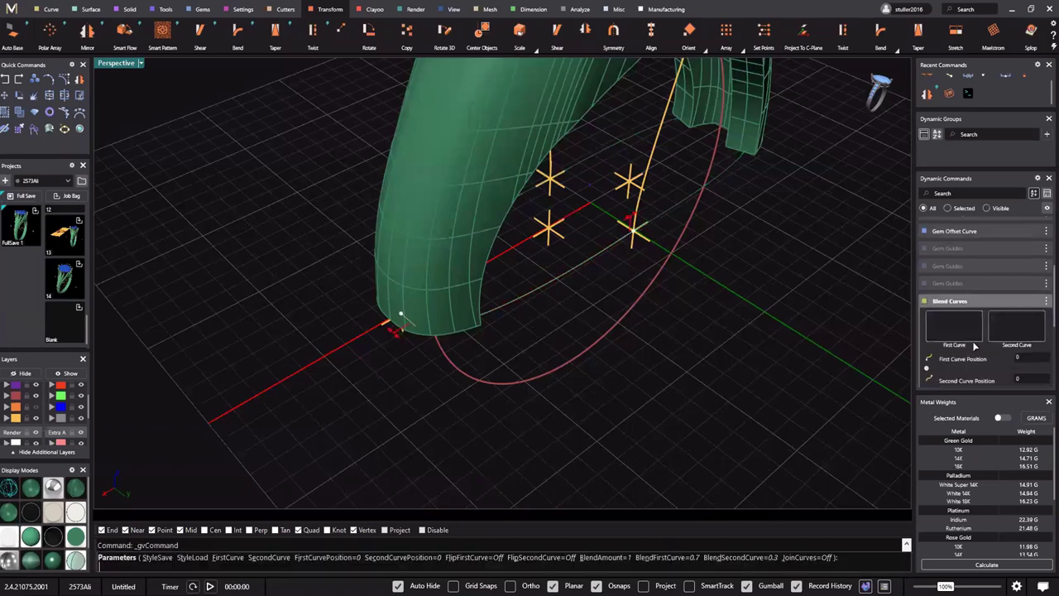
scroll(974, 346, down, 1)
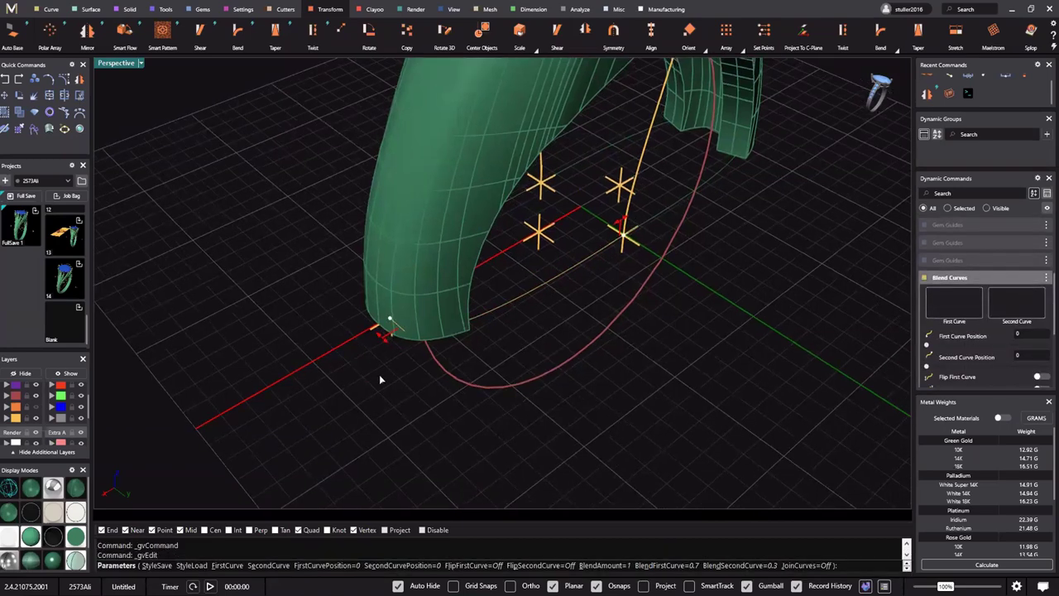
scroll(461, 374, up, 3)
shift+right_drag(461, 374, 547, 381)
shift+right_drag(469, 401, 503, 390)
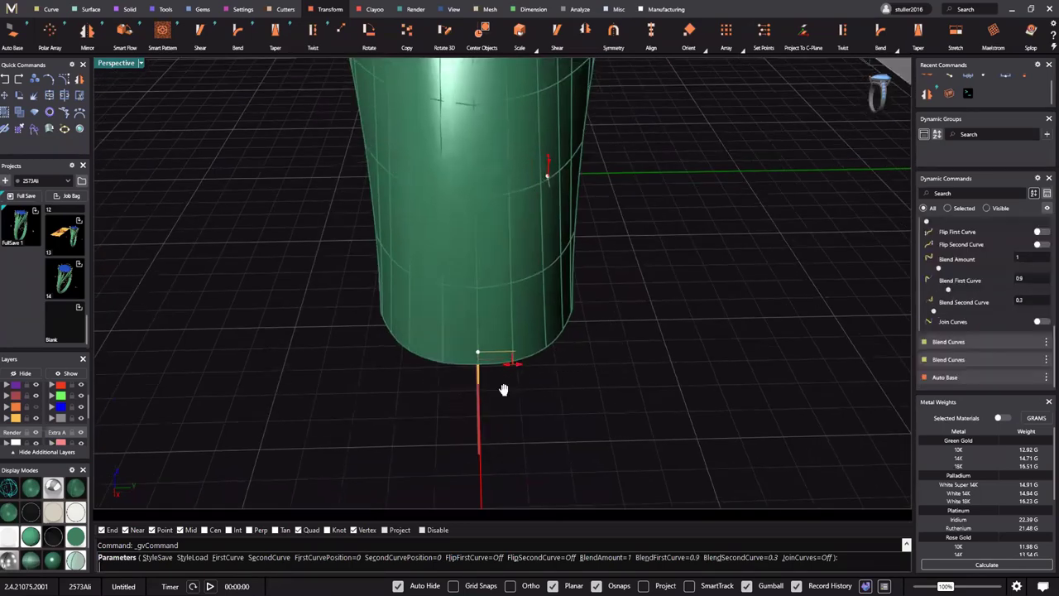
scroll(567, 323, down, 3)
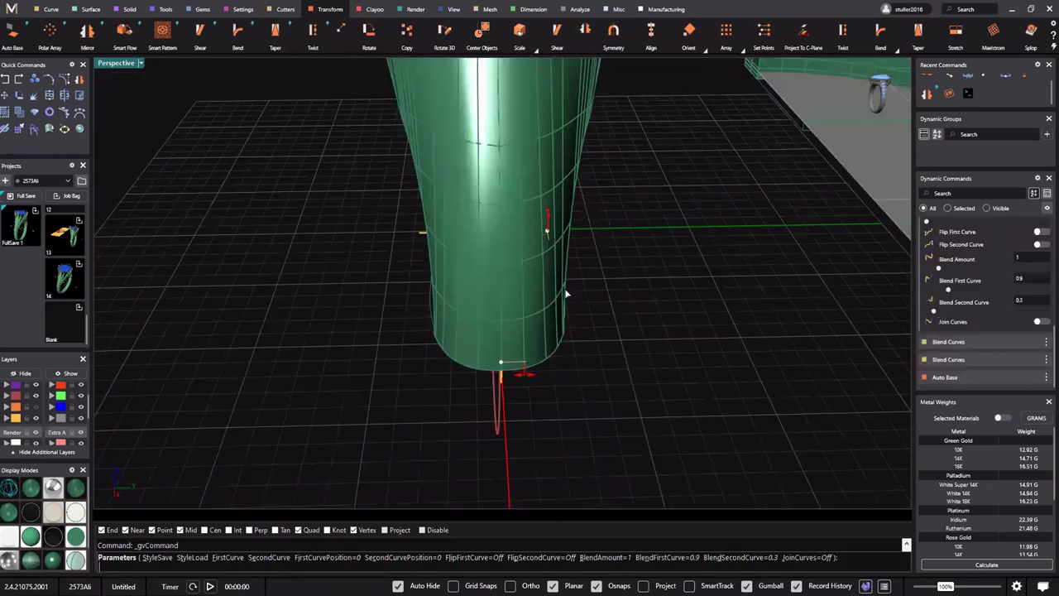
right_drag(534, 271, 533, 273)
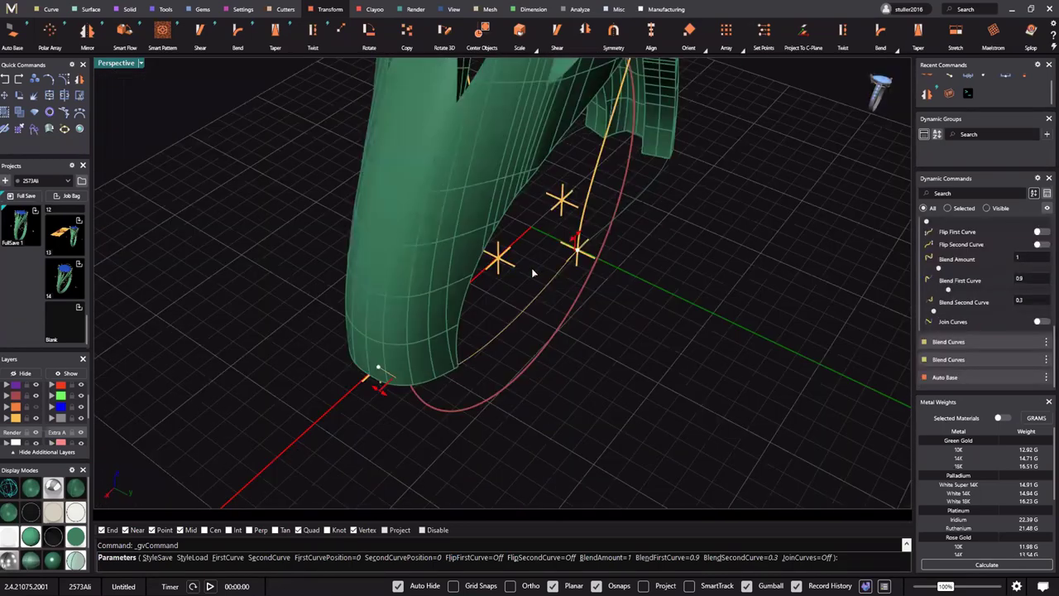
right_drag(497, 328, 504, 310)
right_click(504, 311)
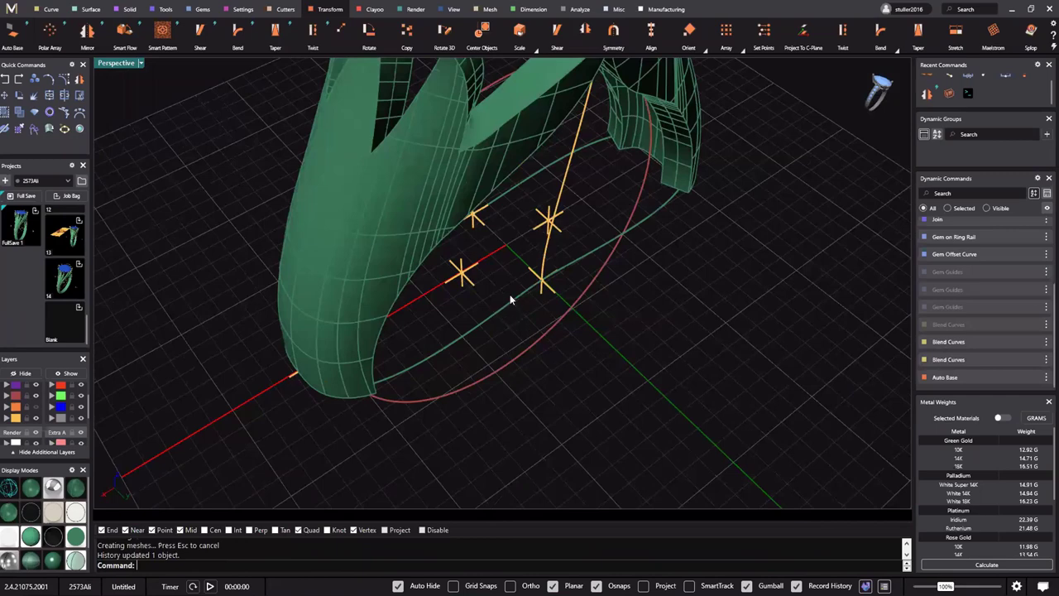
Reopen the hidden Blend Curves command from the lower outline curve and set its second curve blend to 0.4
scroll(524, 370, down, 7)
right_drag(524, 371, 433, 352)
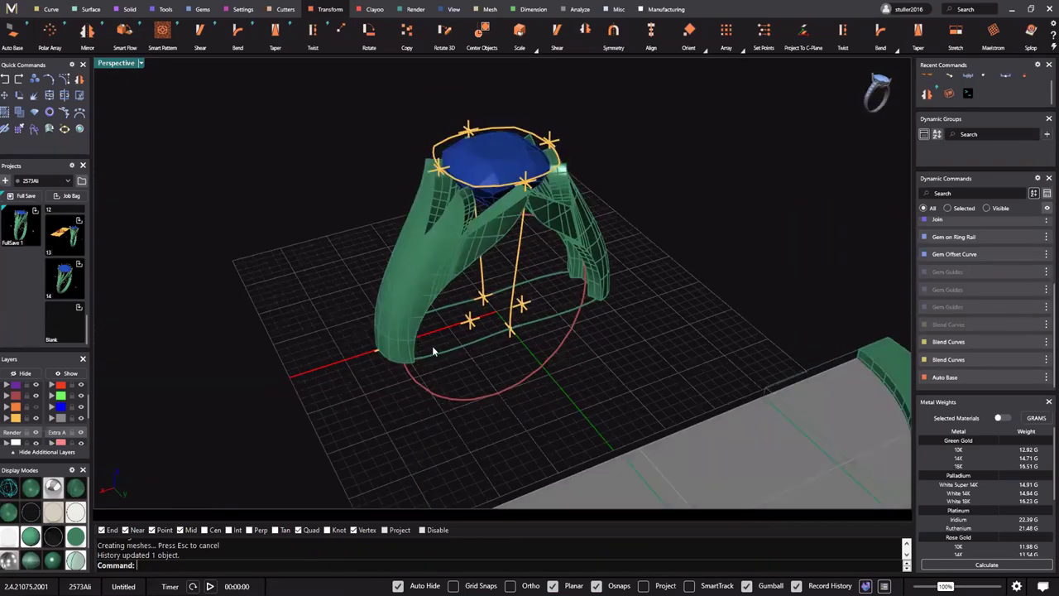
scroll(497, 324, up, 6)
right_drag(496, 323, 501, 285)
click(501, 304)
shift+right_drag(420, 343, 494, 302)
key(F6)
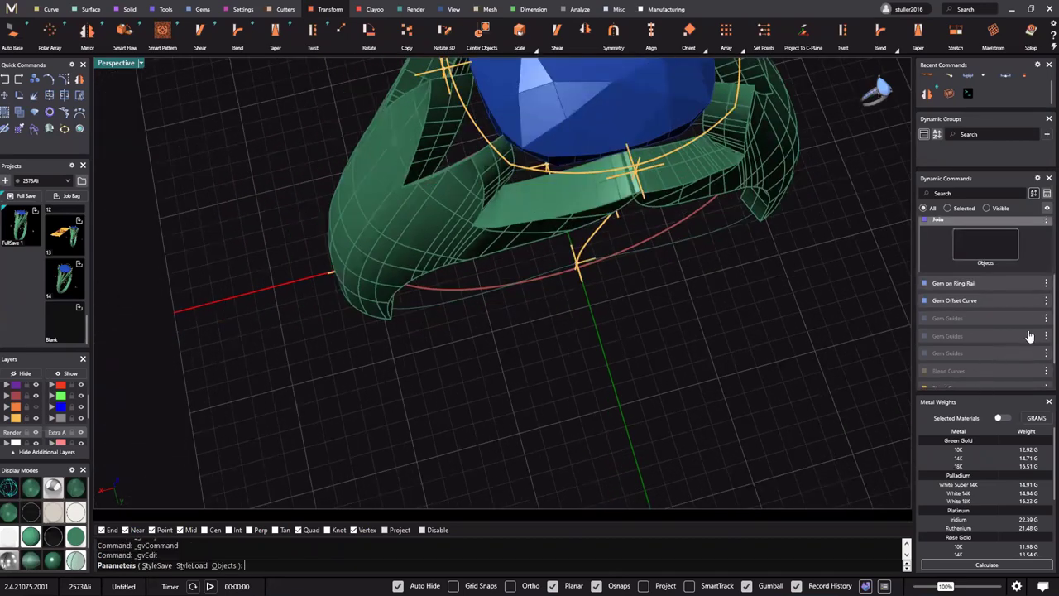
double_click(994, 372)
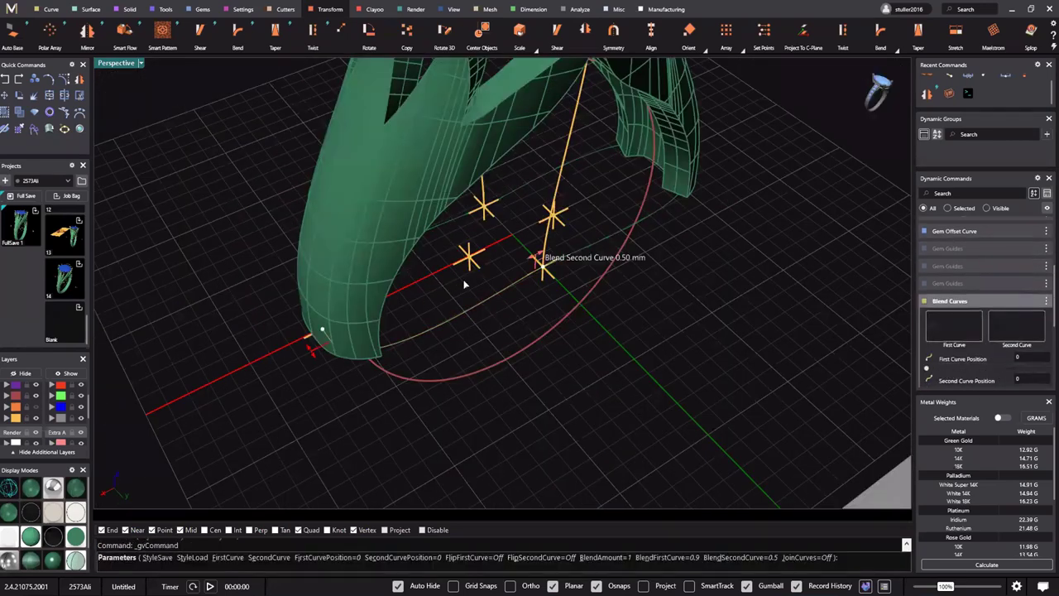
scroll(540, 261, up, 2)
click(538, 260)
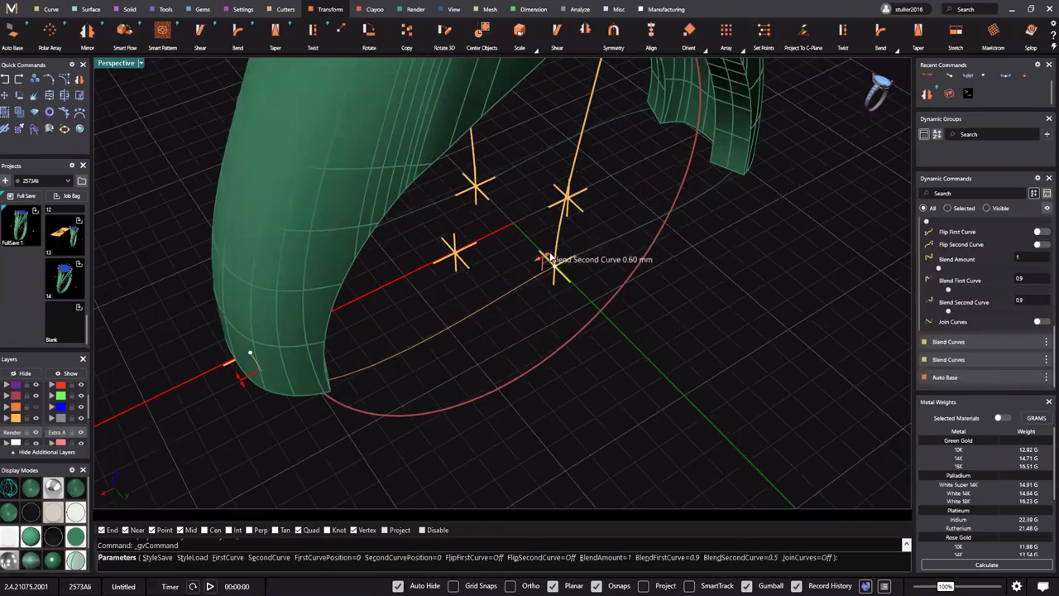
drag(552, 259, 555, 258)
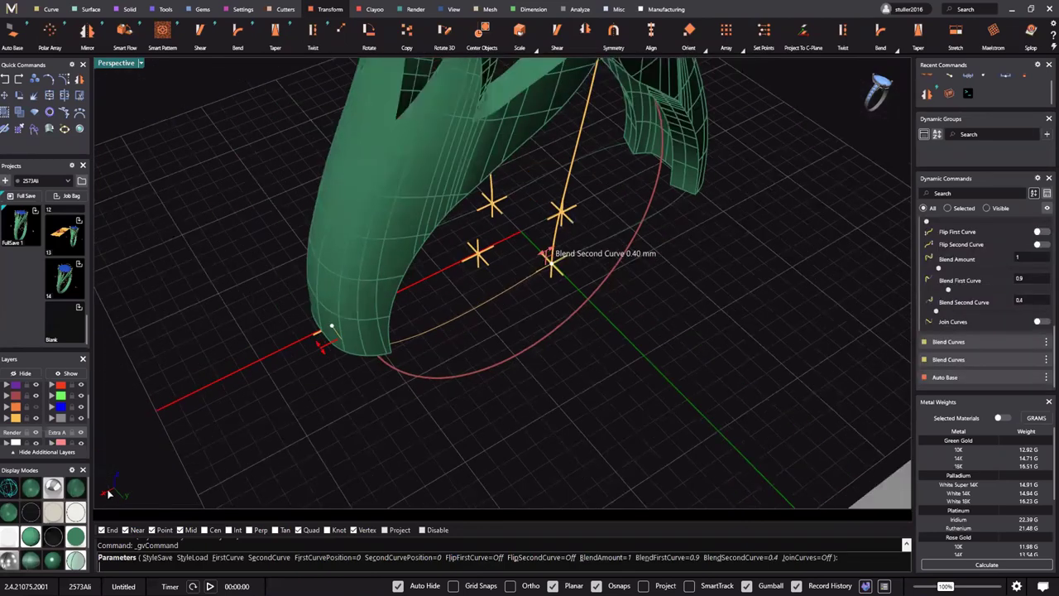
Set the lower outline's first curve blend to 0.6 in wireframe display, apply the edit and return to shaded display
click(9, 488)
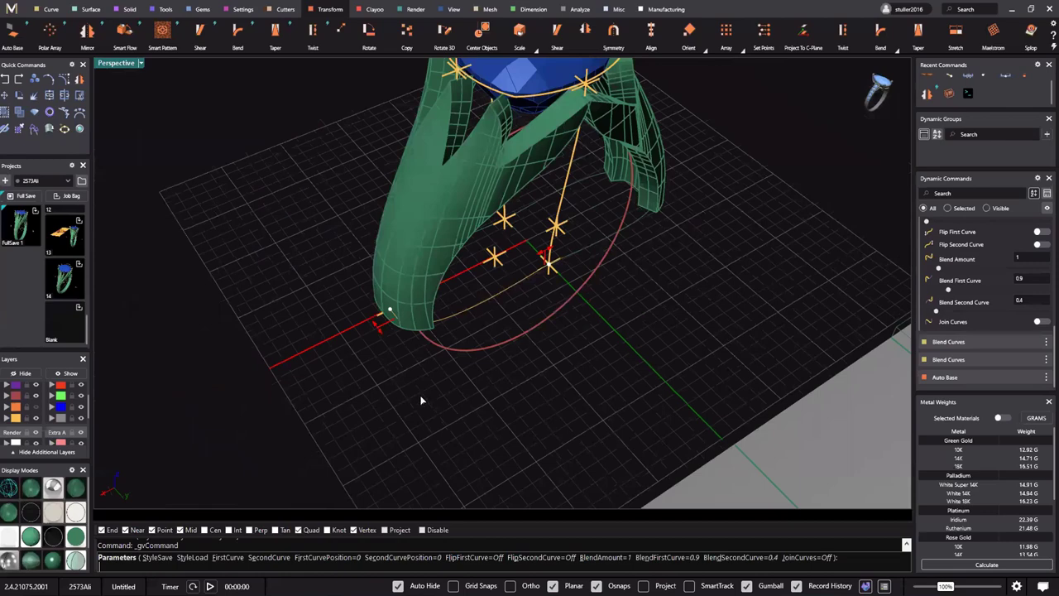
right_drag(421, 398, 441, 377)
scroll(421, 380, up, 6)
drag(440, 375, 428, 372)
right_drag(531, 336, 566, 307)
scroll(538, 355, down, 2)
scroll(478, 323, down, 3)
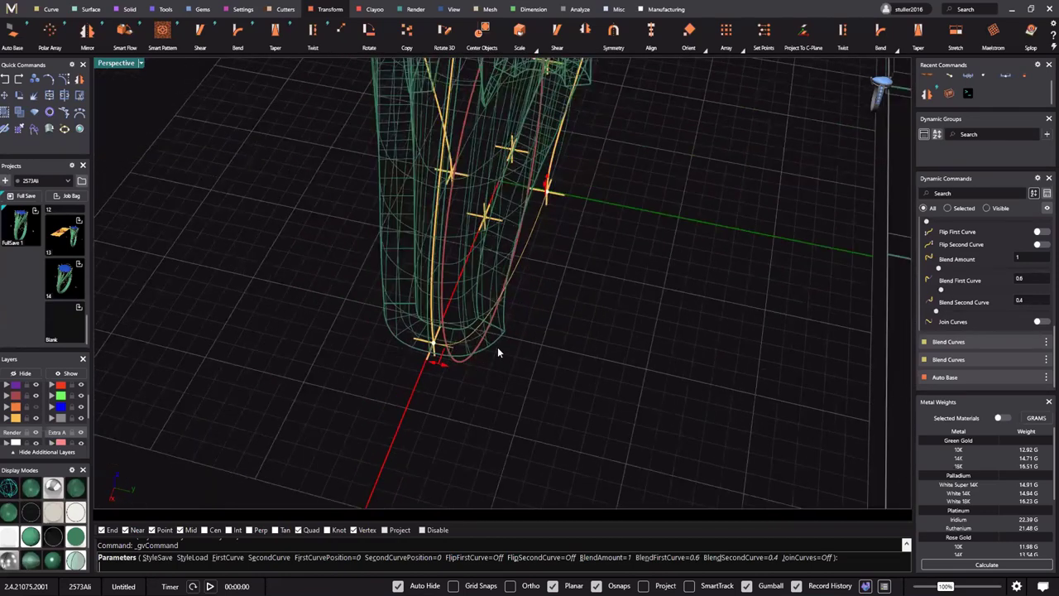
right_drag(499, 349, 522, 280)
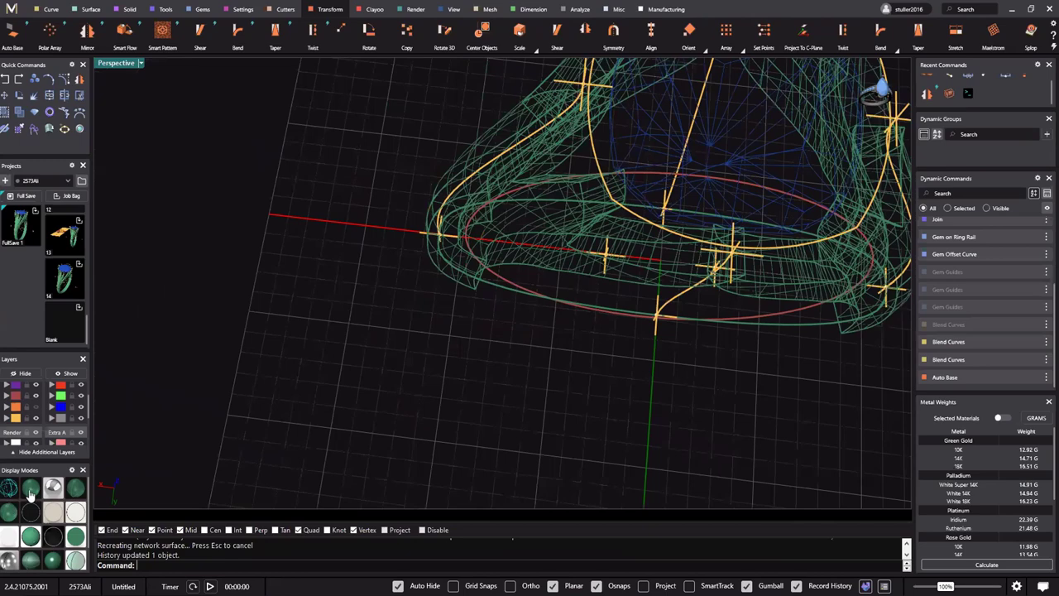
Examine the updated shank from the front, side and above, including how its lower ends meet the outline curve
scroll(537, 289, down, 6)
right_drag(540, 274, 562, 192)
mouse_move(485, 182)
right_down()
mouse_move(668, 168)
mouse_move(651, 176)
right_up()
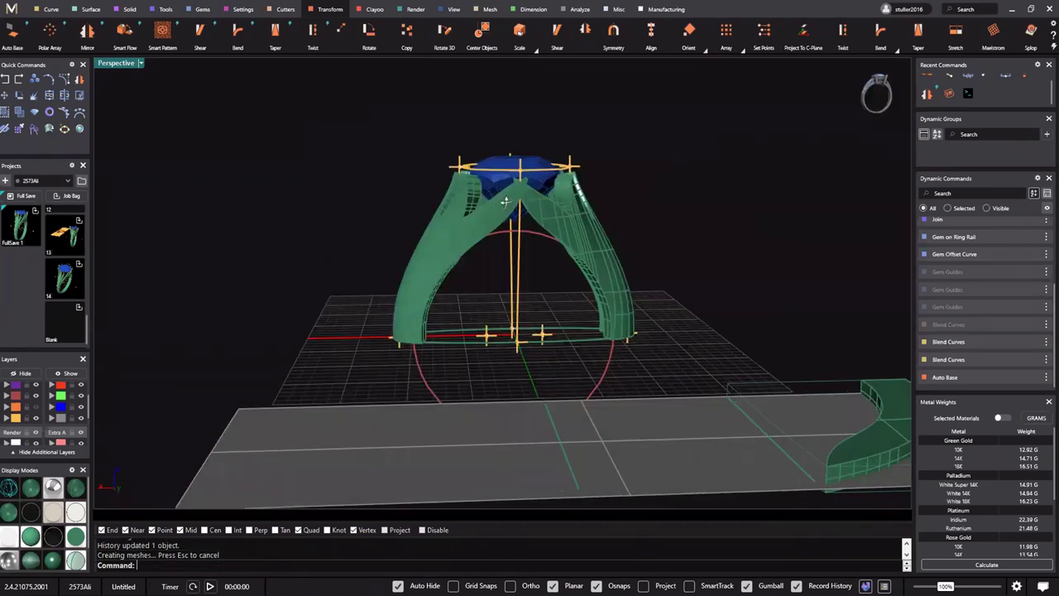
mouse_move(421, 214)
right_down()
mouse_move(487, 232)
mouse_move(536, 326)
mouse_move(524, 308)
right_up()
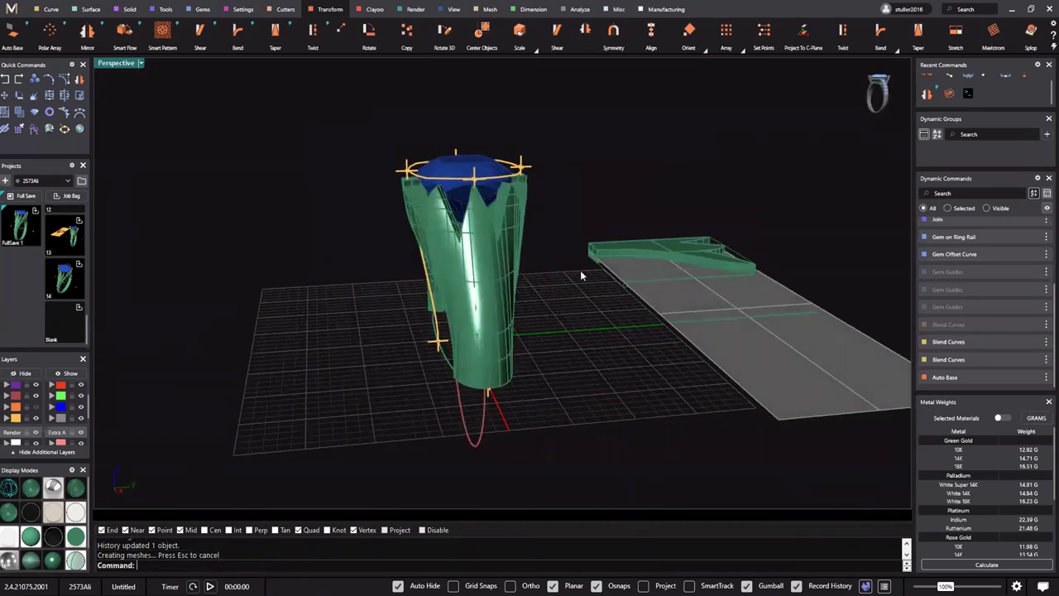
right_drag(580, 269, 538, 325)
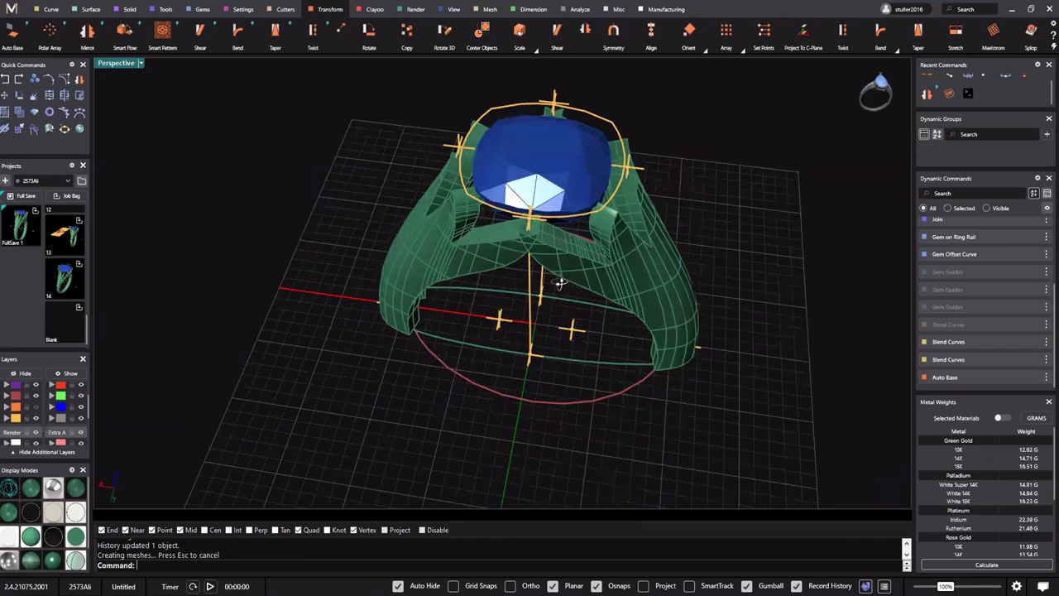
right_drag(558, 282, 566, 271)
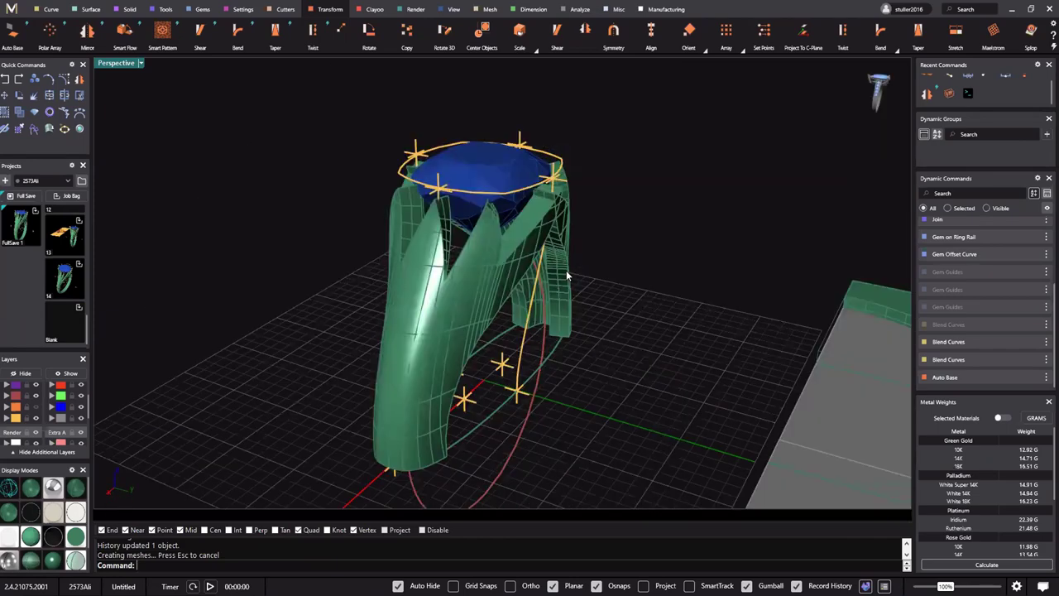
key(Home)
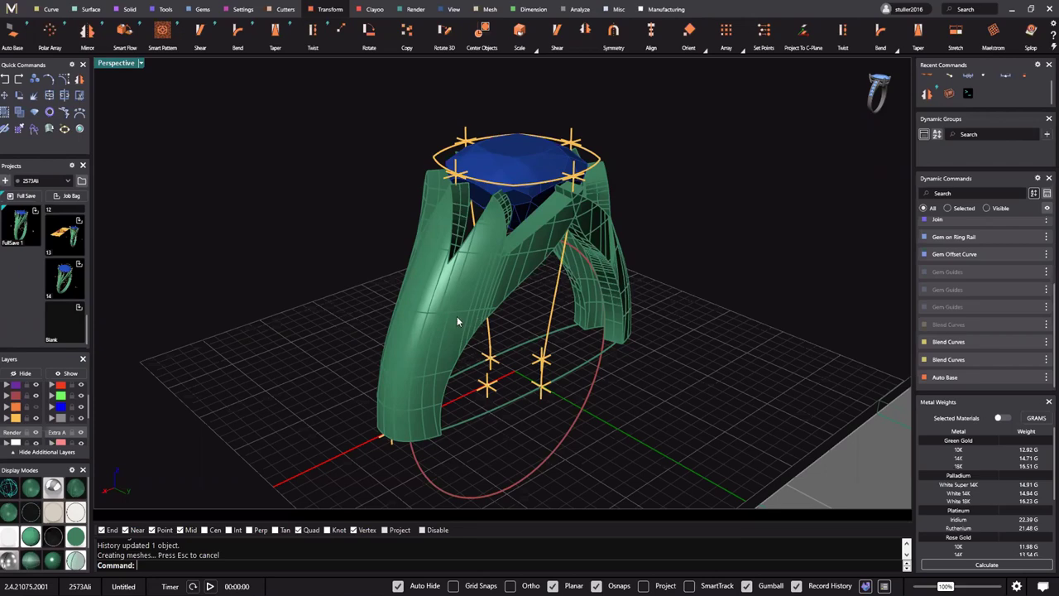
right_drag(457, 321, 463, 331)
right_drag(390, 355, 473, 351)
scroll(564, 332, up, 4)
right_drag(474, 435, 560, 353)
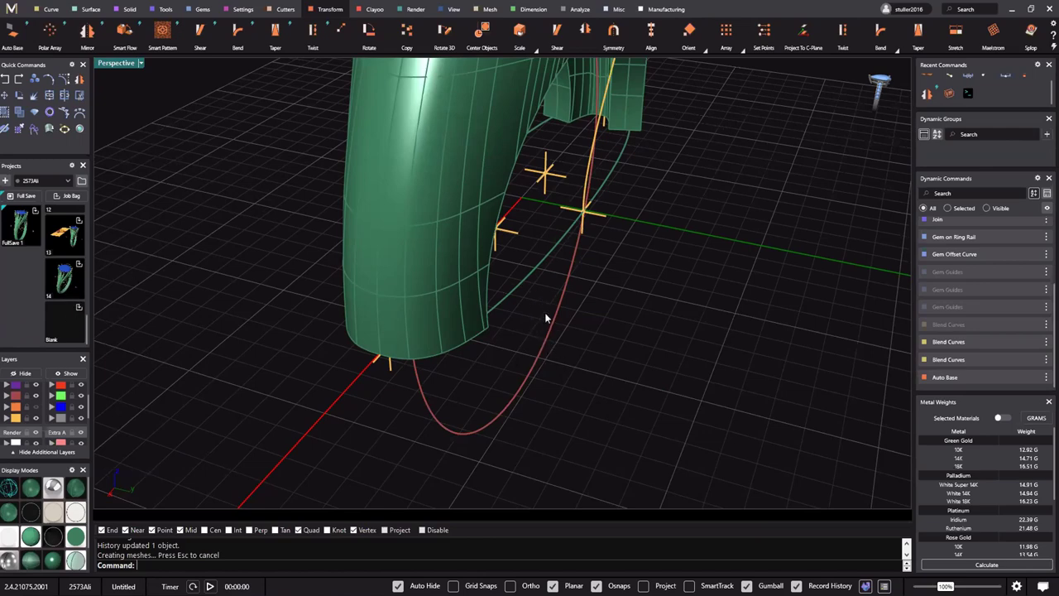
scroll(546, 315, down, 3)
scroll(556, 205, down, 3)
mouse_move(556, 206)
right_down()
mouse_move(533, 237)
mouse_move(550, 221)
right_up()
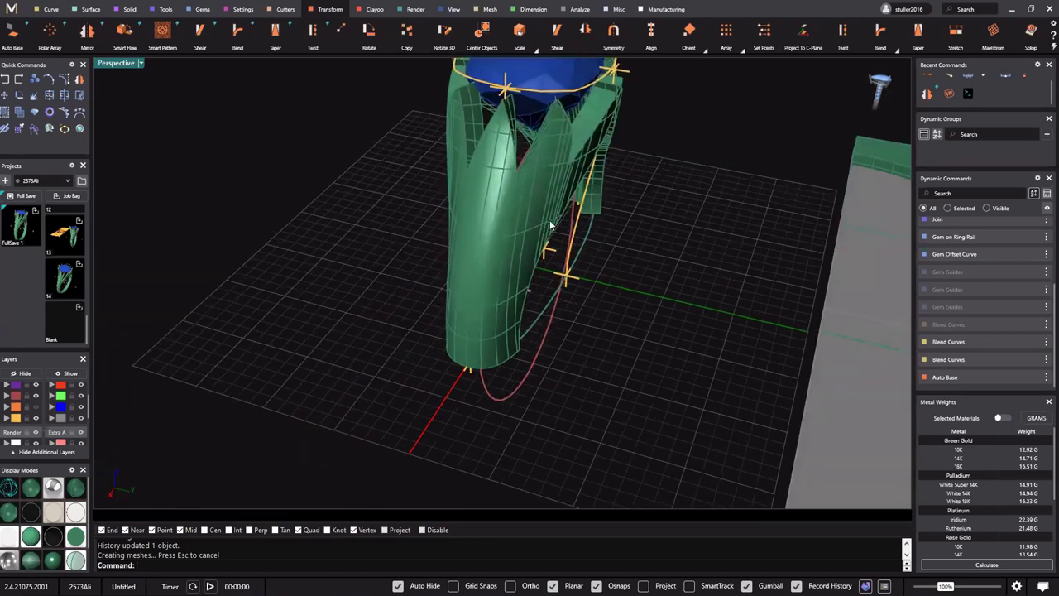
right_drag(622, 163, 531, 206)
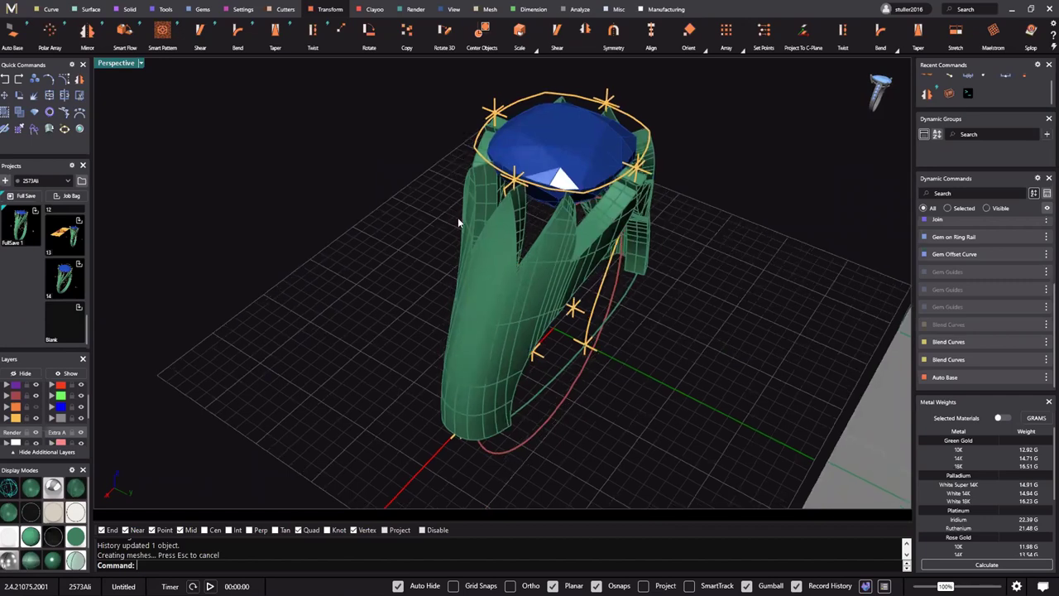
right_drag(540, 266, 508, 350)
Look over the curve tools and inspect the shank's open lower ends and the prongs around the gem
click(50, 10)
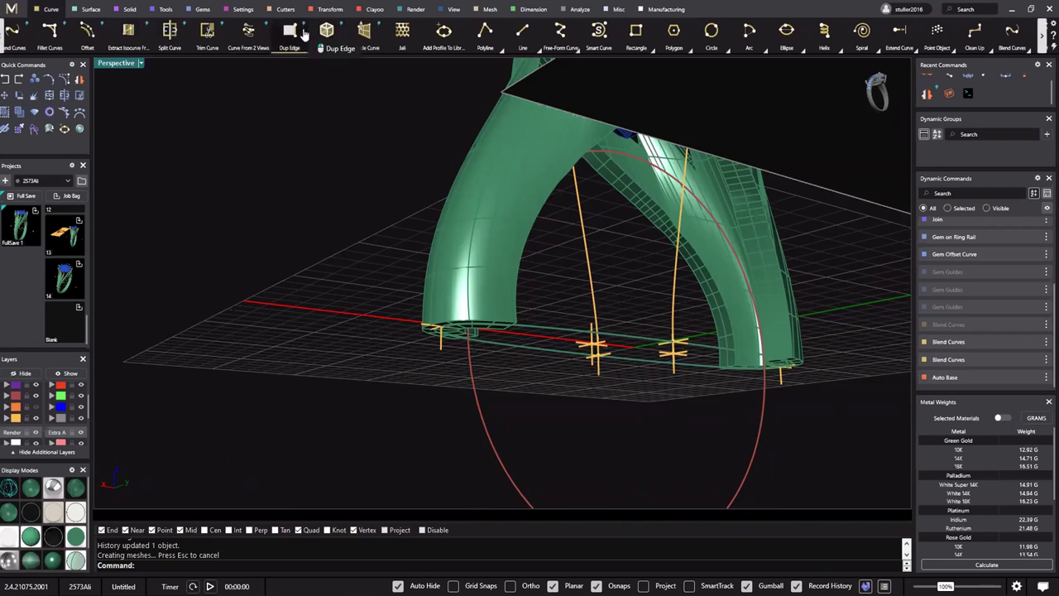
key(Down)
key(Down)
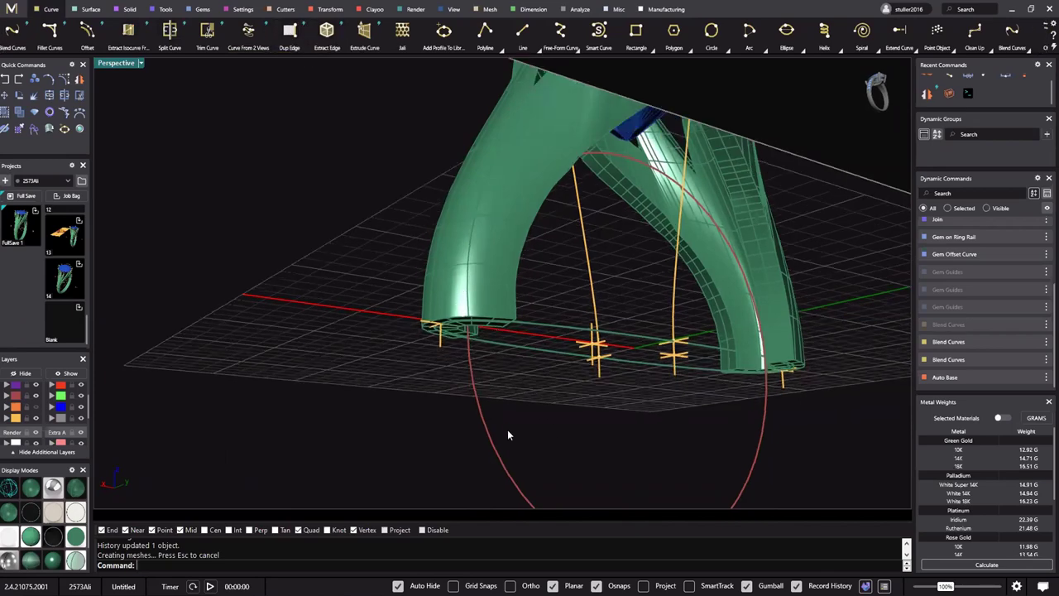
scroll(439, 279, down, 3)
right_drag(465, 237, 484, 359)
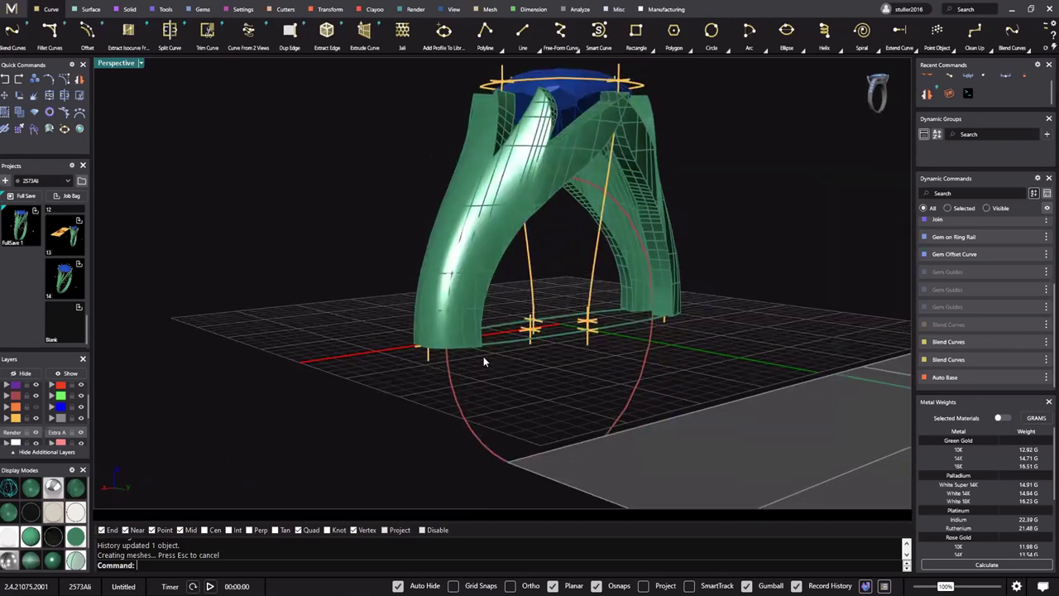
scroll(465, 359, up, 1)
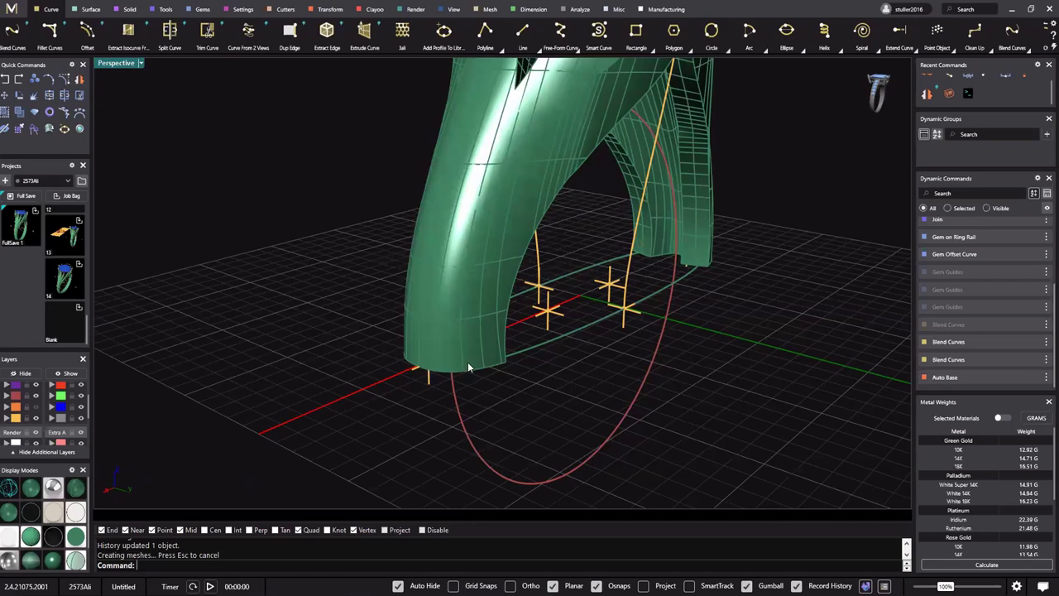
scroll(529, 364, down, 2)
right_drag(545, 349, 544, 334)
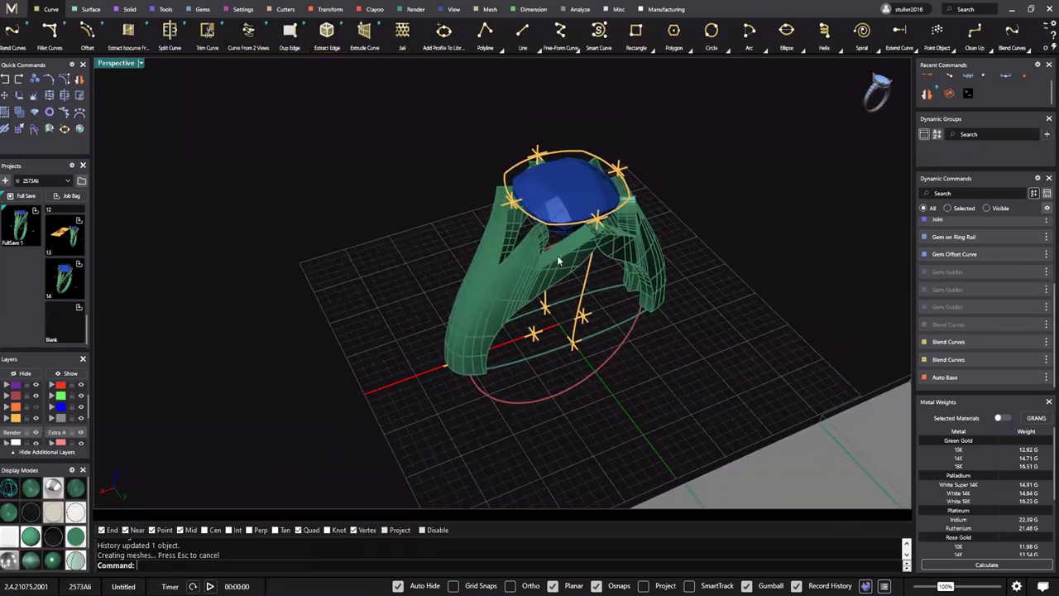
scroll(464, 258, up, 2)
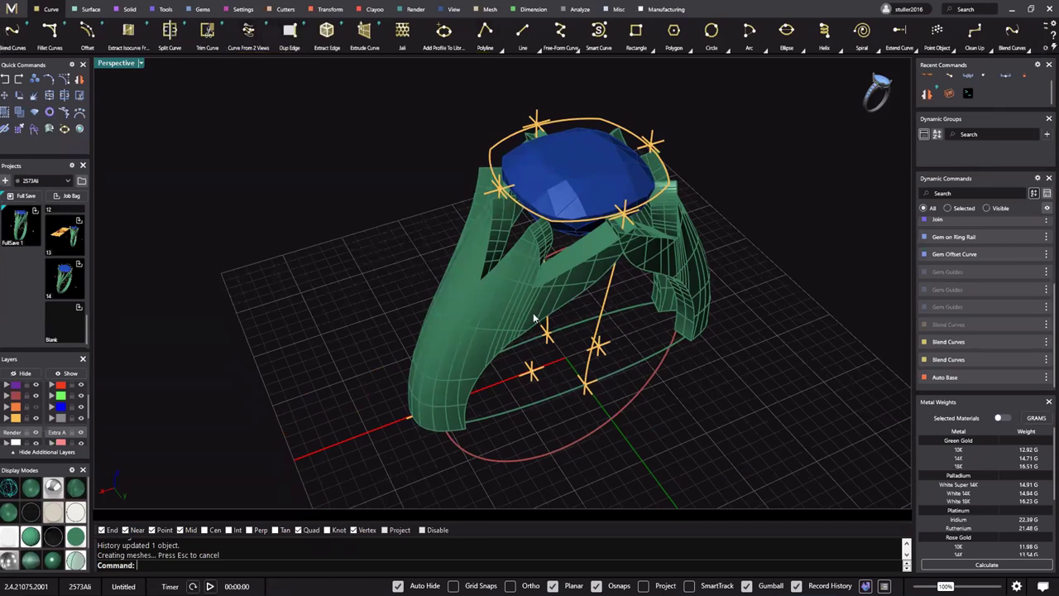
right_drag(582, 292, 513, 234)
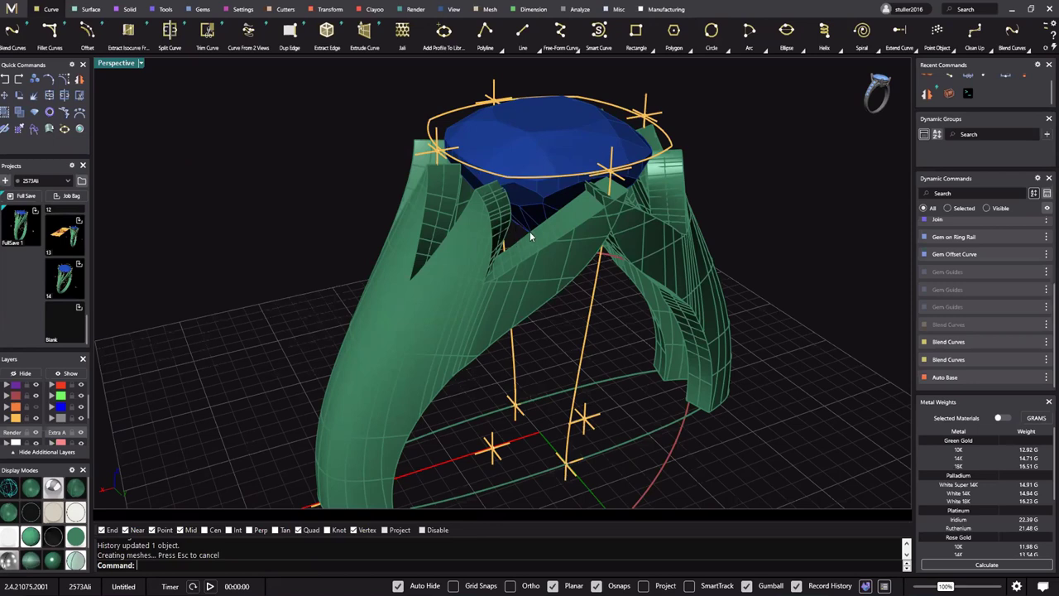
click(995, 595)
drag(994, 581, 1009, 583)
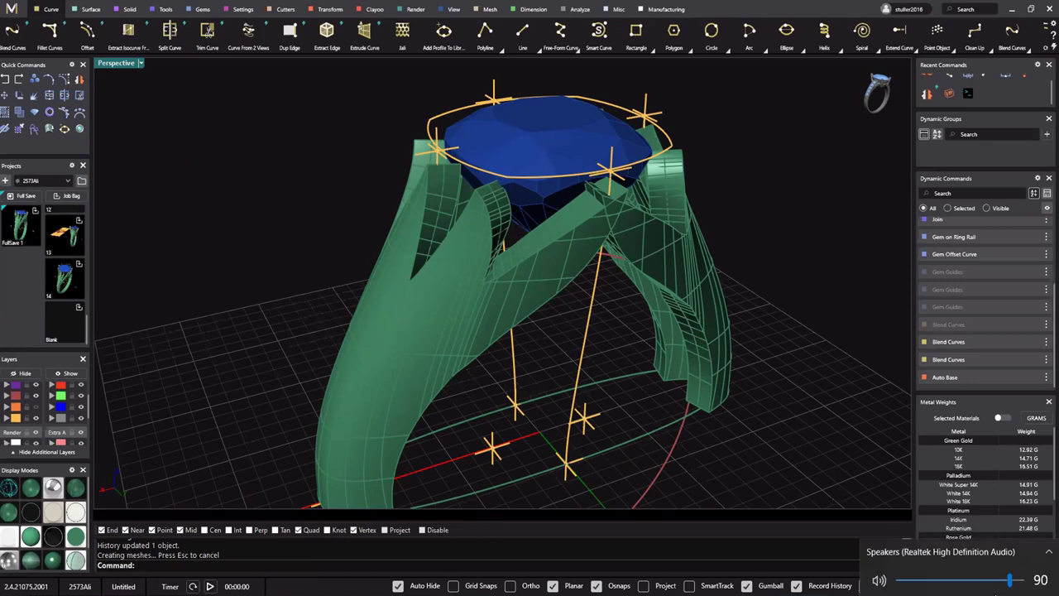
click(835, 434)
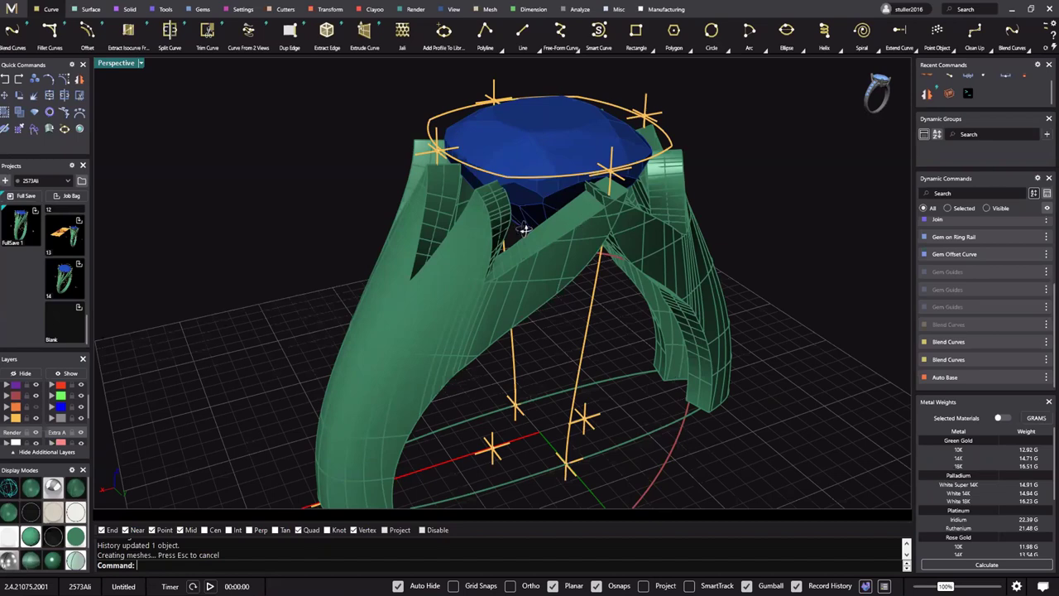
scroll(372, 313, down, 4)
scroll(626, 317, down, 6)
right_drag(725, 286, 563, 221)
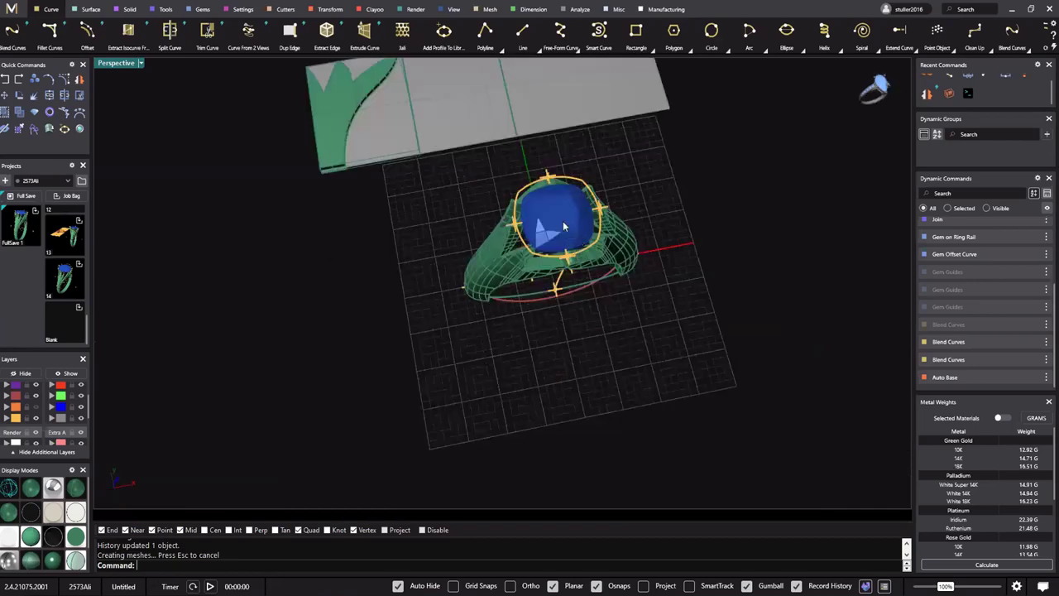
Show the flat prong pattern's control points and move the corner points at the long prong's tip slightly inward and toward the plate's edge
scroll(460, 297, up, 5)
shift+right_drag(613, 273, 530, 317)
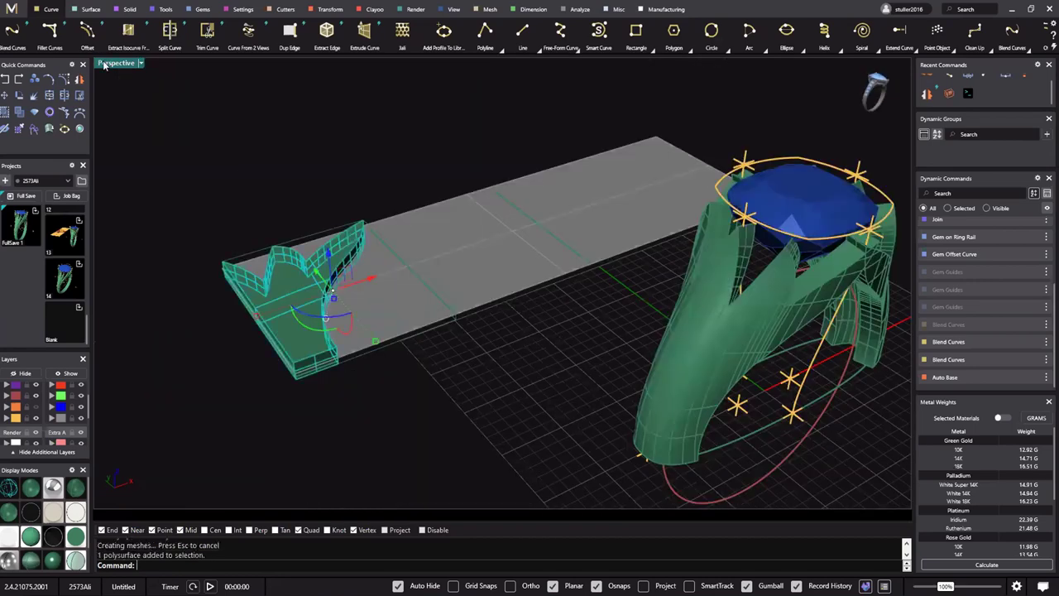
double_click(105, 65)
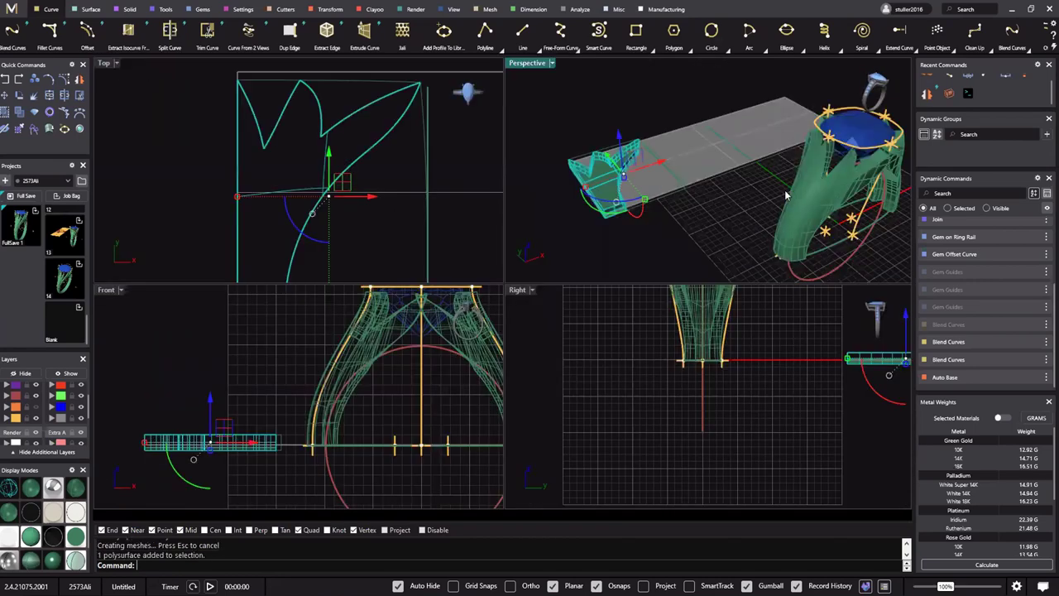
scroll(755, 213, up, 5)
shift+right_drag(768, 212, 695, 227)
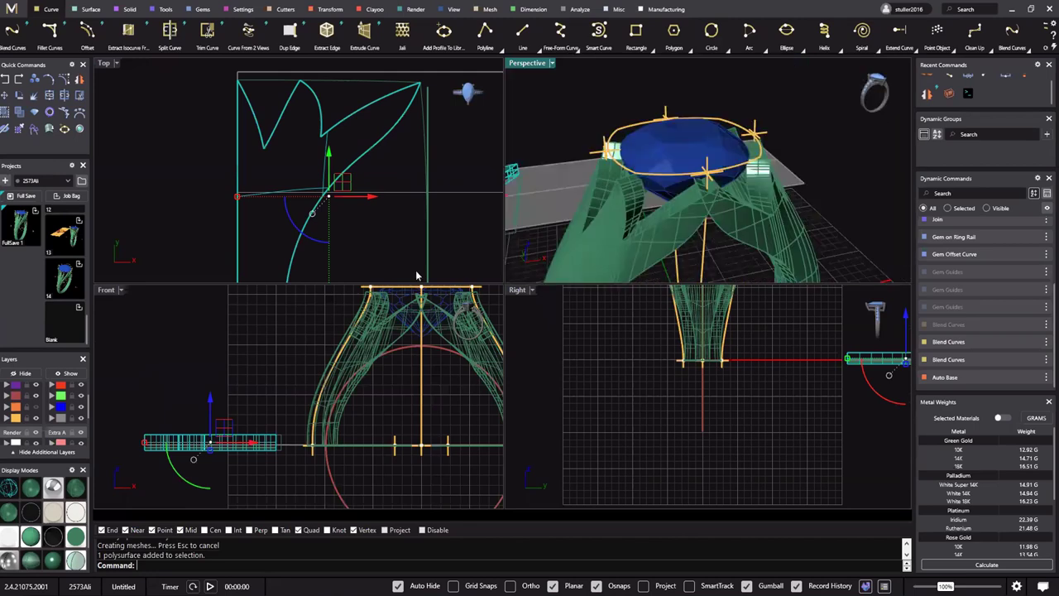
right_drag(392, 144, 386, 162)
key(Escape)
click(417, 125)
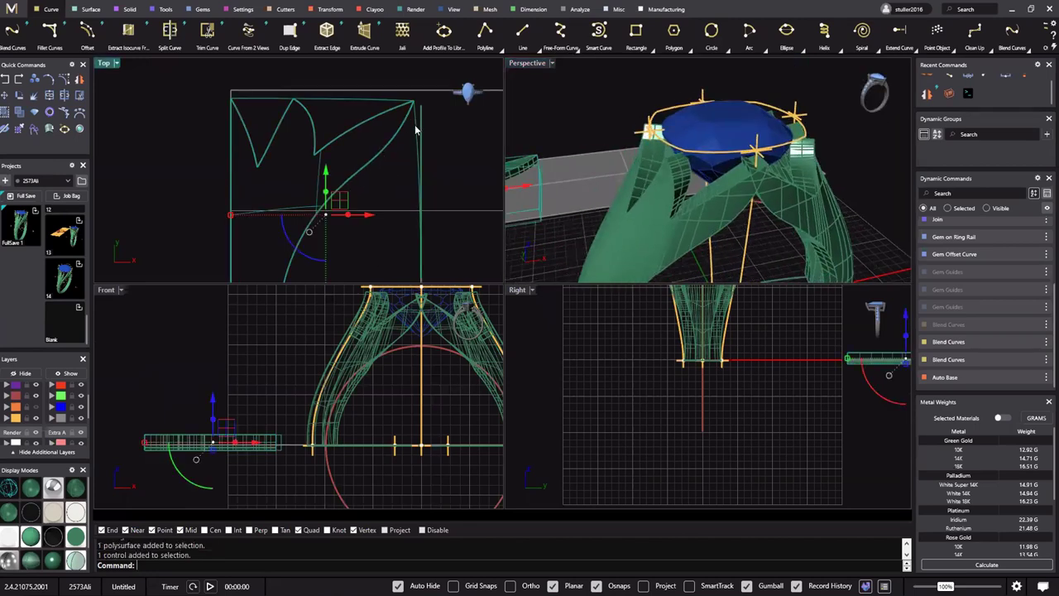
key(F10)
drag(401, 69, 444, 126)
mouse_move(431, 86)
mouse_down()
mouse_move(420, 72)
mouse_move(420, 82)
mouse_up()
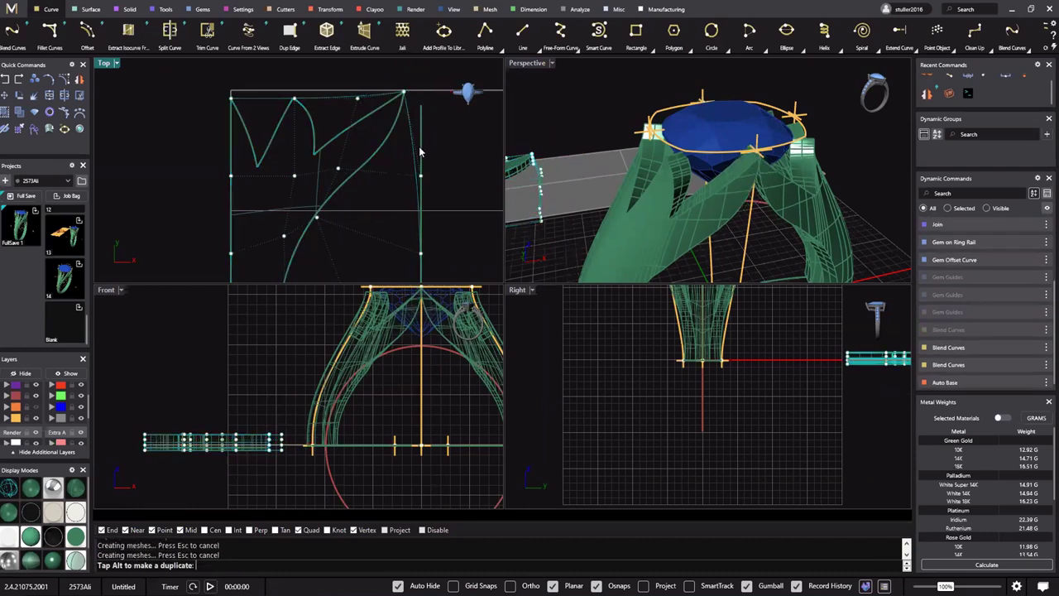
Examine how the moved prong tip reshapes the shank around the gem, comparing the ring with the flat pattern
scroll(445, 153, down, 3)
right_drag(733, 203, 647, 178)
double_click(531, 64)
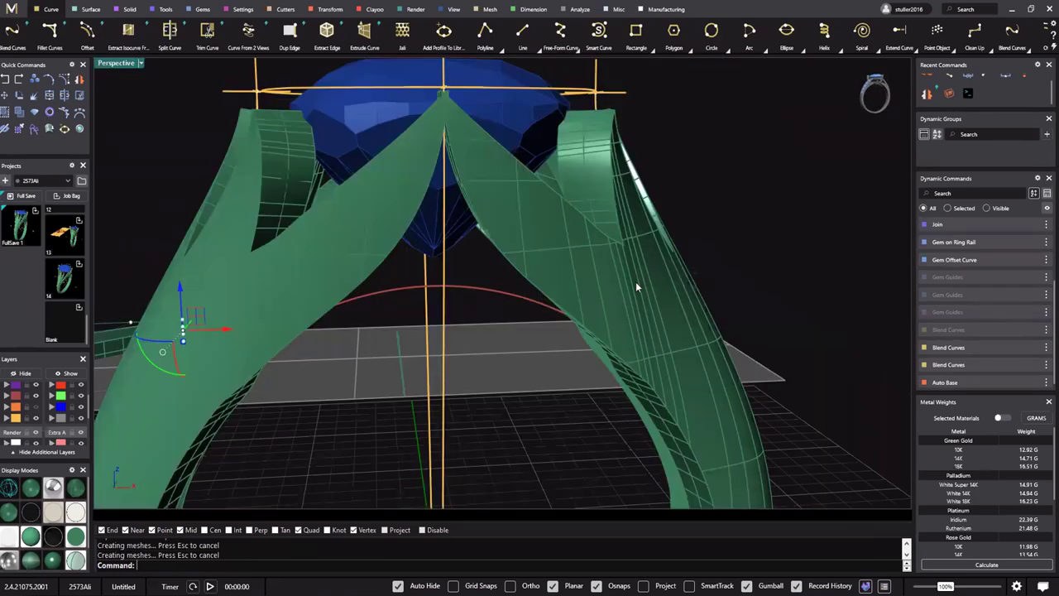
scroll(636, 286, down, 8)
right_drag(636, 287, 406, 245)
scroll(606, 252, up, 5)
scroll(525, 185, down, 5)
shift+right_drag(494, 194, 532, 206)
scroll(456, 182, up, 3)
scroll(477, 177, down, 3)
scroll(454, 206, down, 3)
shift+right_drag(461, 206, 491, 184)
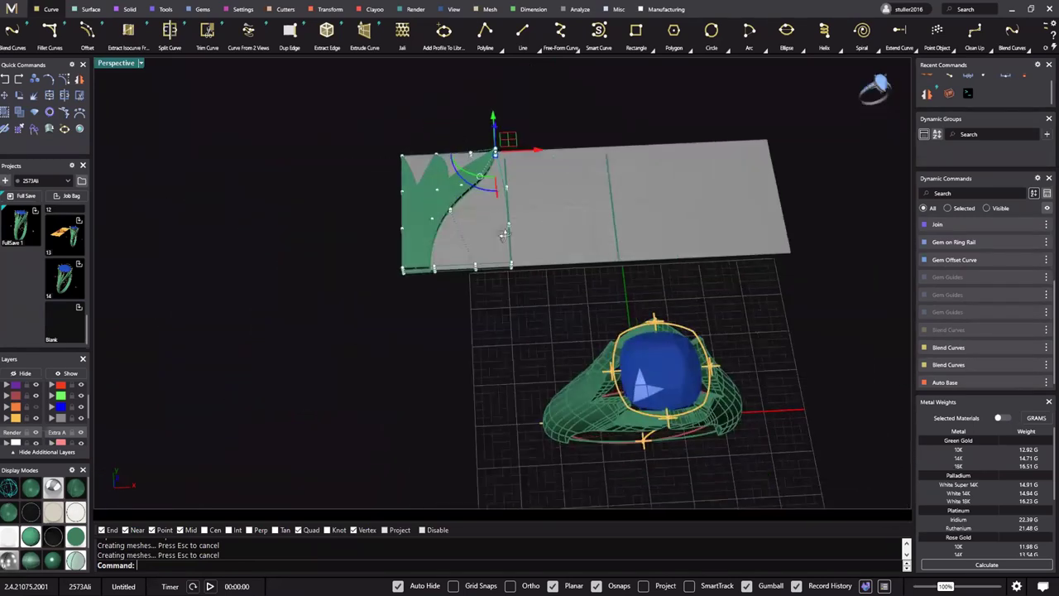
scroll(490, 184, up, 6)
mouse_move(492, 220)
shift+right_down()
mouse_move(513, 215)
mouse_move(542, 246)
mouse_move(520, 286)
mouse_move(534, 268)
shift+right_up()
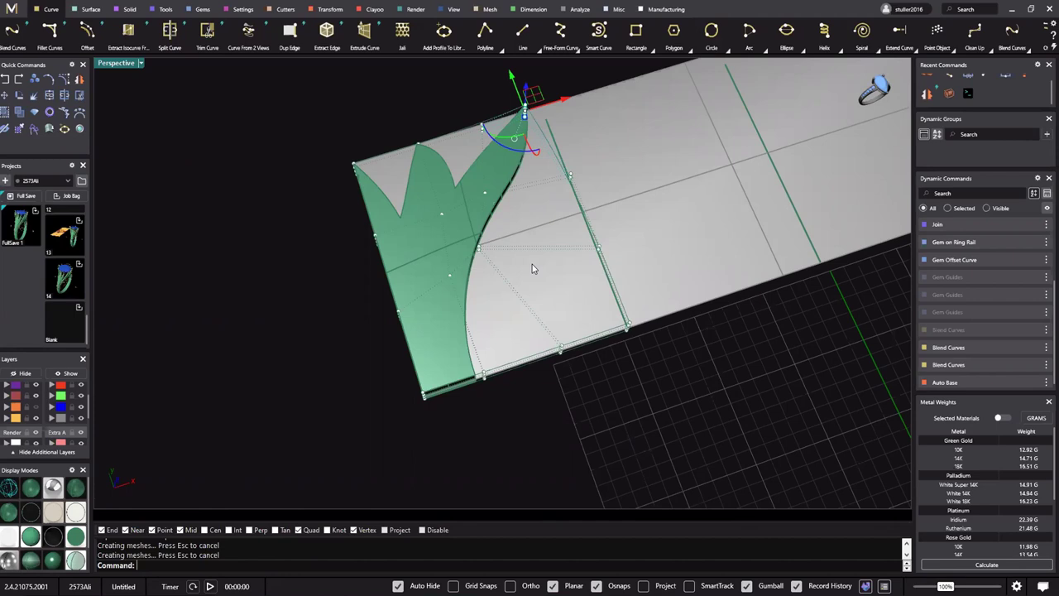
Inspect the flat pattern's control points and prong outline in the maximized Top view, and hide the points
right_drag(524, 231, 518, 284)
click(118, 63)
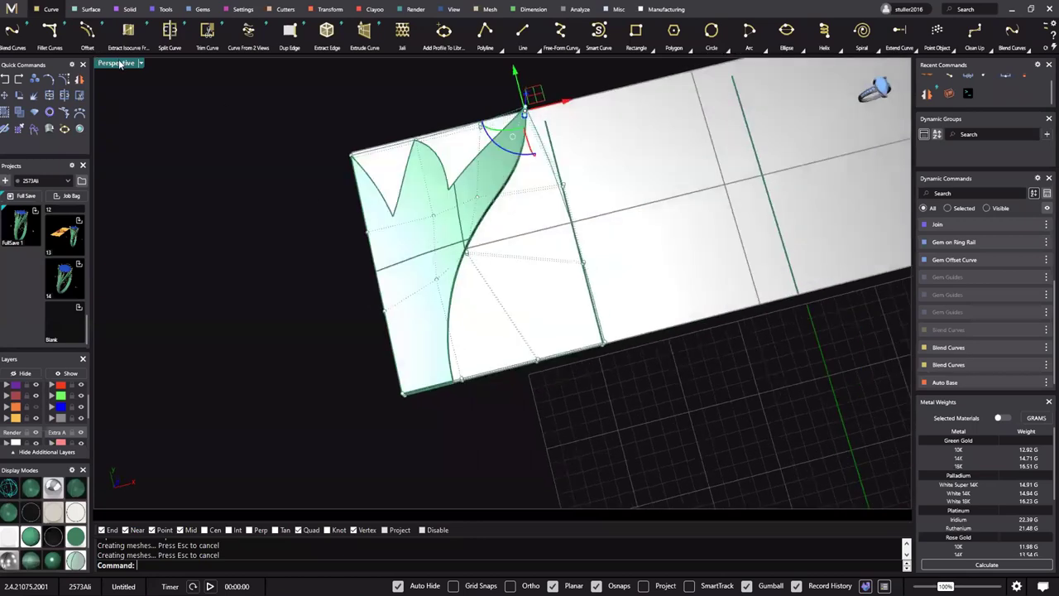
scroll(506, 228, down, 3)
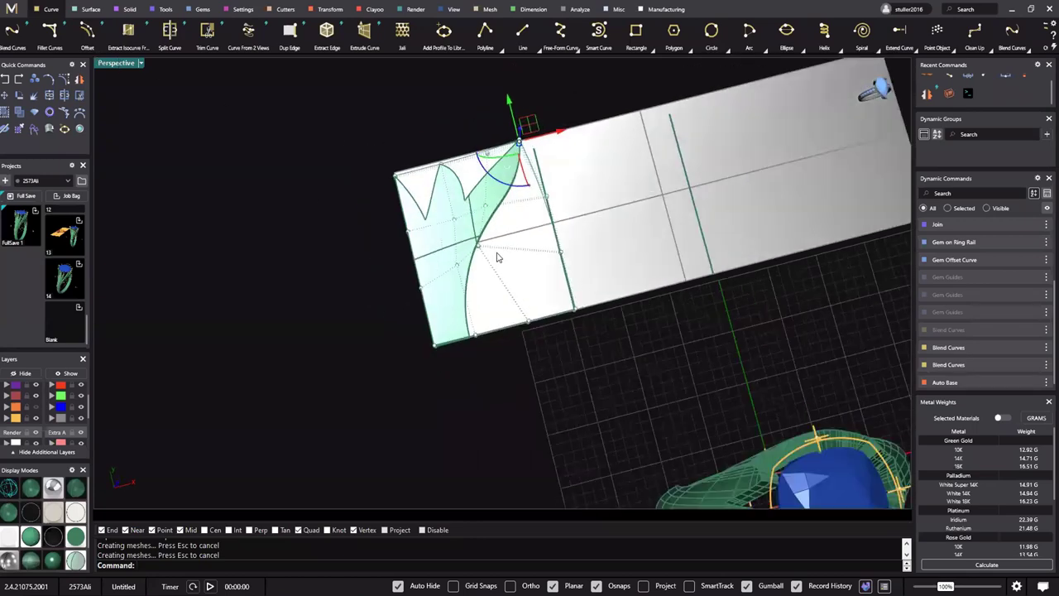
double_click(118, 64)
double_click(105, 67)
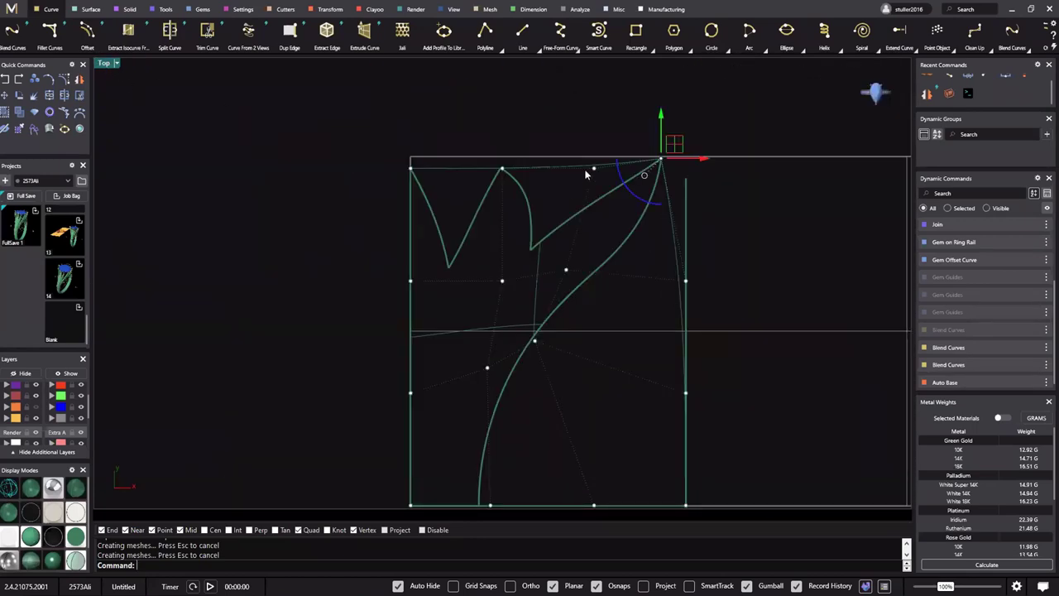
scroll(460, 172, down, 6)
scroll(547, 180, up, 3)
scroll(451, 235, up, 3)
right_drag(461, 237, 525, 197)
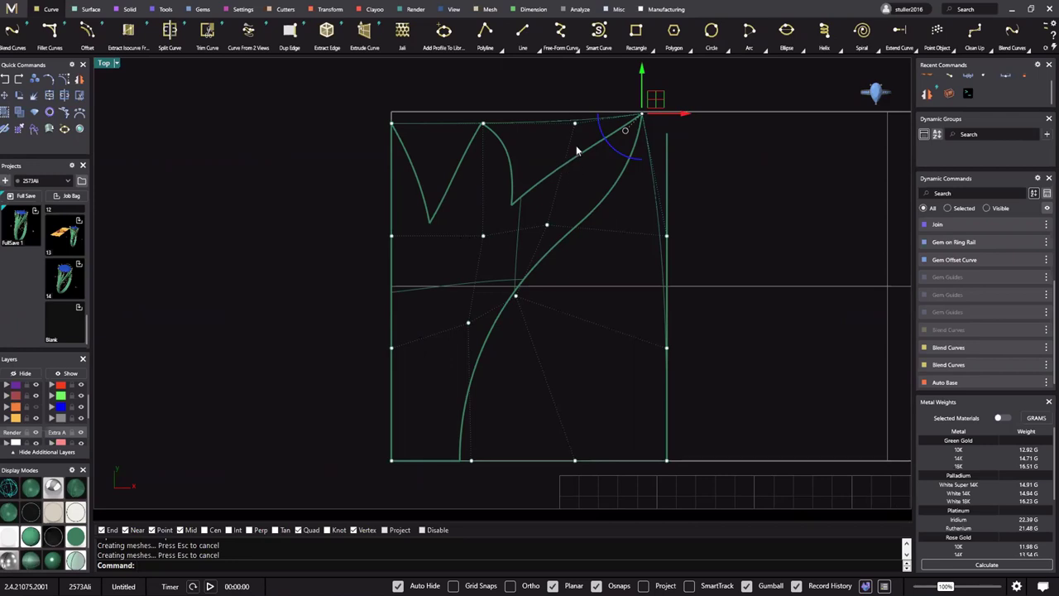
right_drag(521, 230, 513, 244)
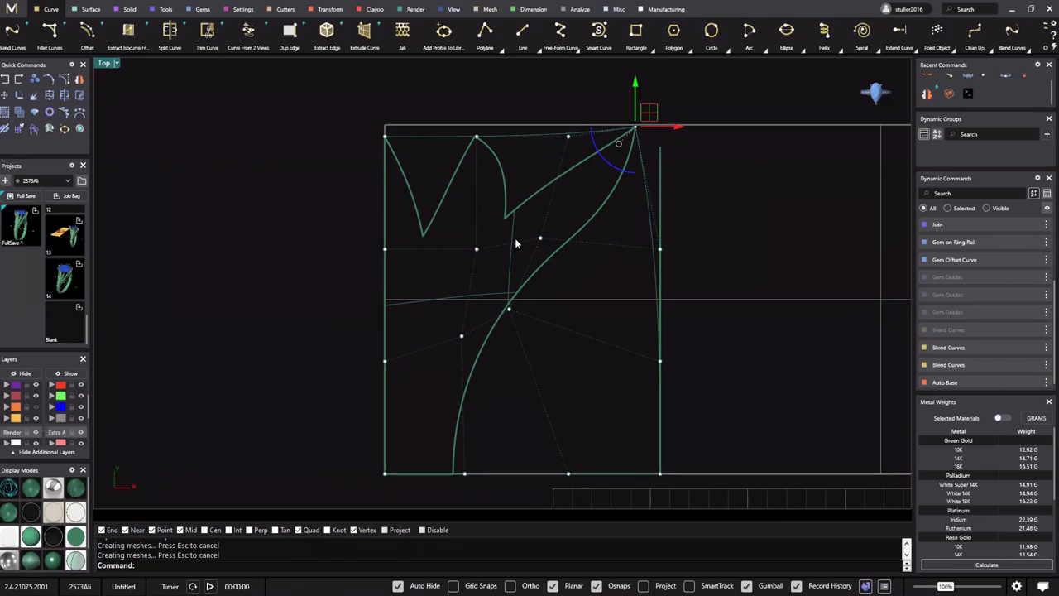
scroll(517, 240, down, 5)
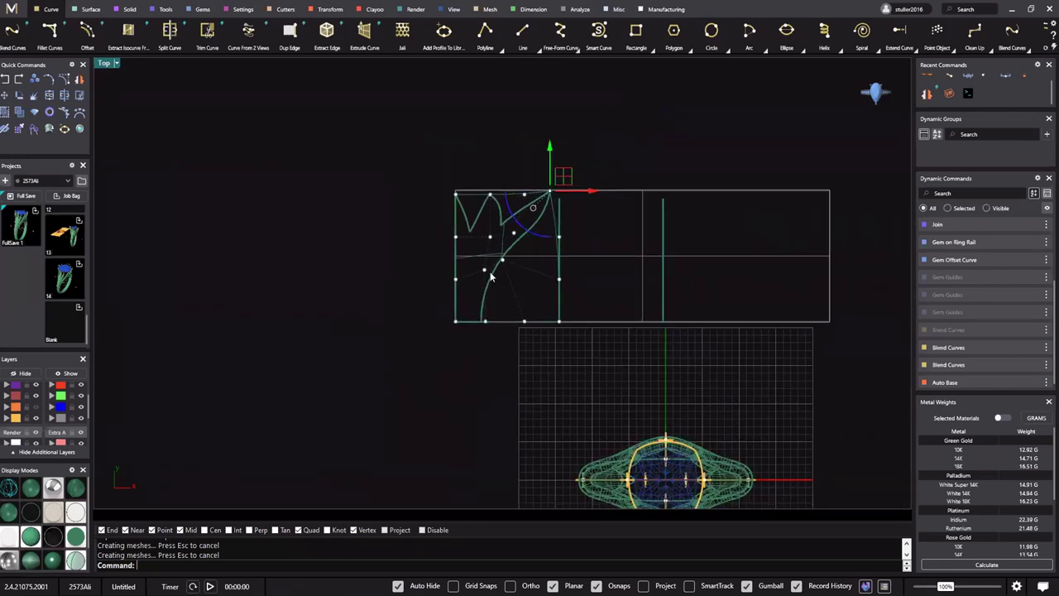
mouse_move(502, 331)
right_down()
mouse_move(468, 307)
mouse_move(512, 330)
right_up()
mouse_move(459, 291)
right_down()
mouse_move(513, 264)
mouse_move(439, 192)
mouse_move(447, 173)
mouse_move(468, 210)
right_up()
scroll(467, 197, up, 4)
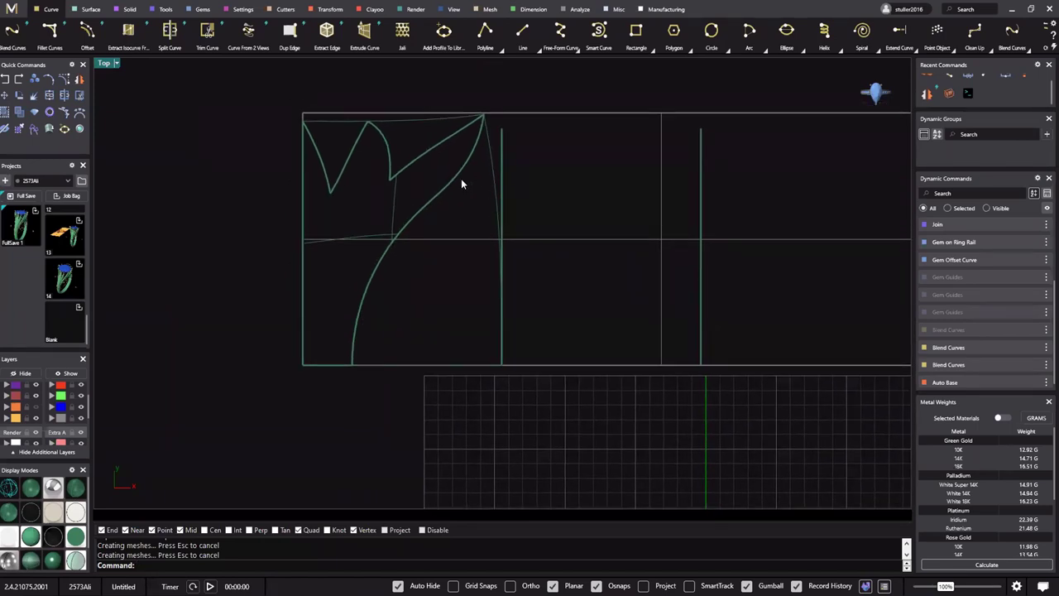
right_drag(491, 182, 481, 189)
mouse_move(565, 270)
right_down()
mouse_move(506, 260)
mouse_move(485, 242)
right_up()
mouse_move(474, 112)
right_down()
mouse_move(484, 107)
mouse_move(458, 101)
right_up()
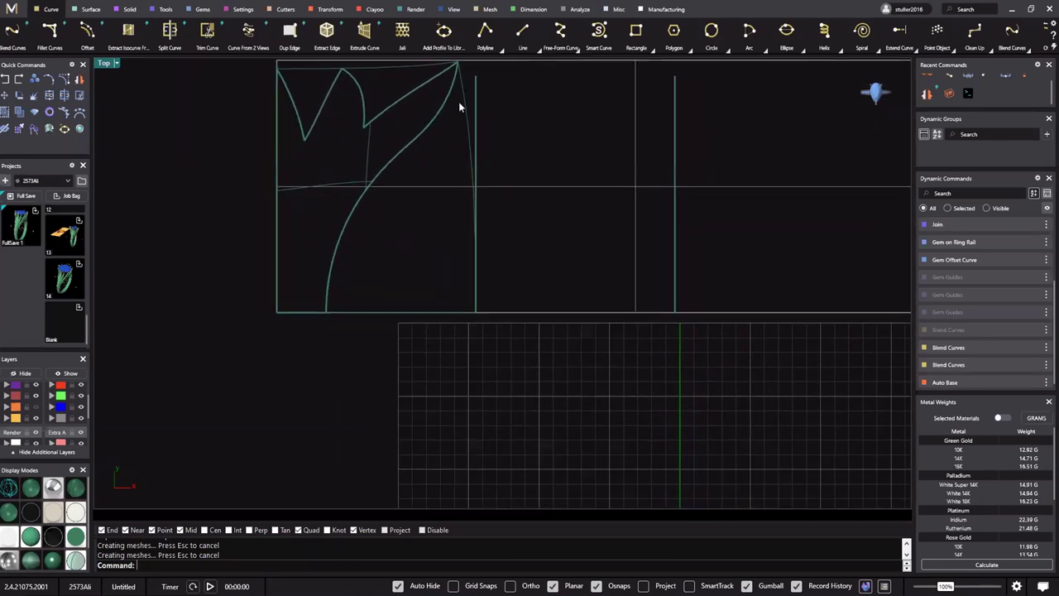
click(458, 102)
key(Delete)
scroll(454, 150, down, 9)
drag(737, 79, 302, 227)
key(Delete)
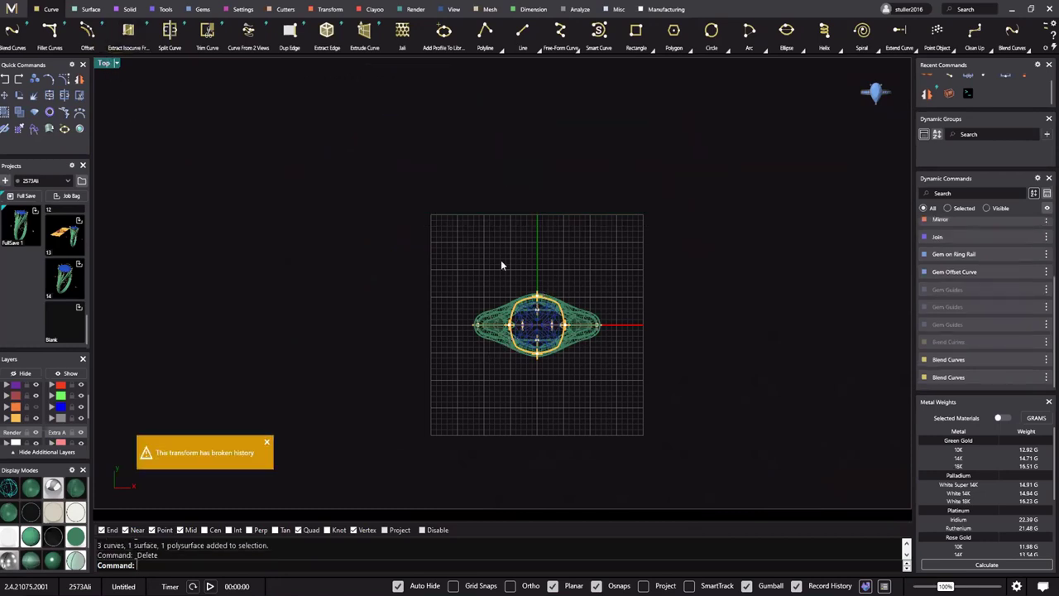
key(ctrl+z)
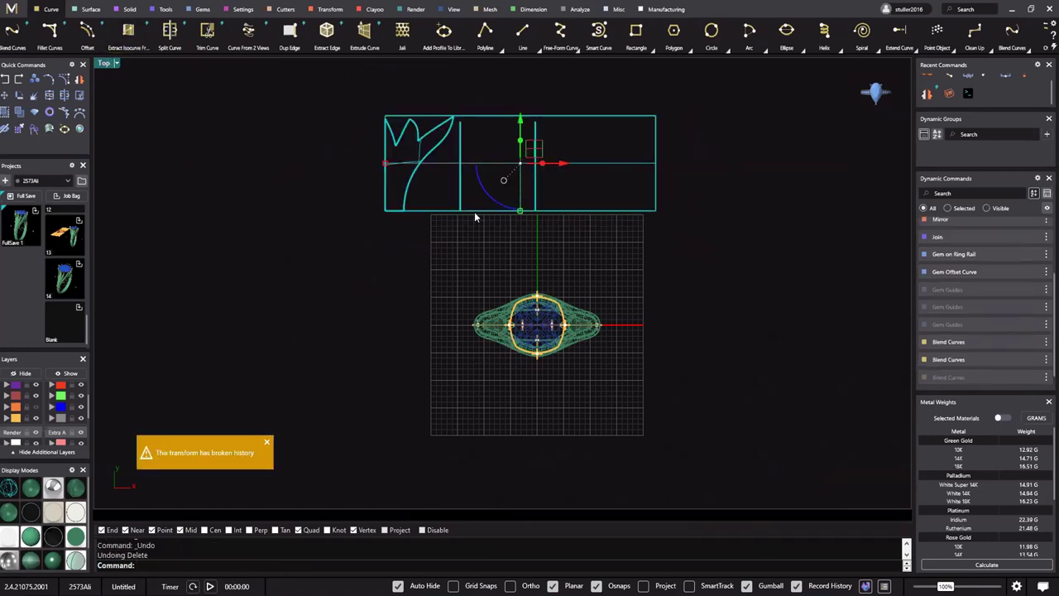
Delete the flat pattern layout together with the whole ring and maximize the Front view
mouse_move(709, 94)
mouse_down()
mouse_move(407, 372)
mouse_move(348, 395)
mouse_up()
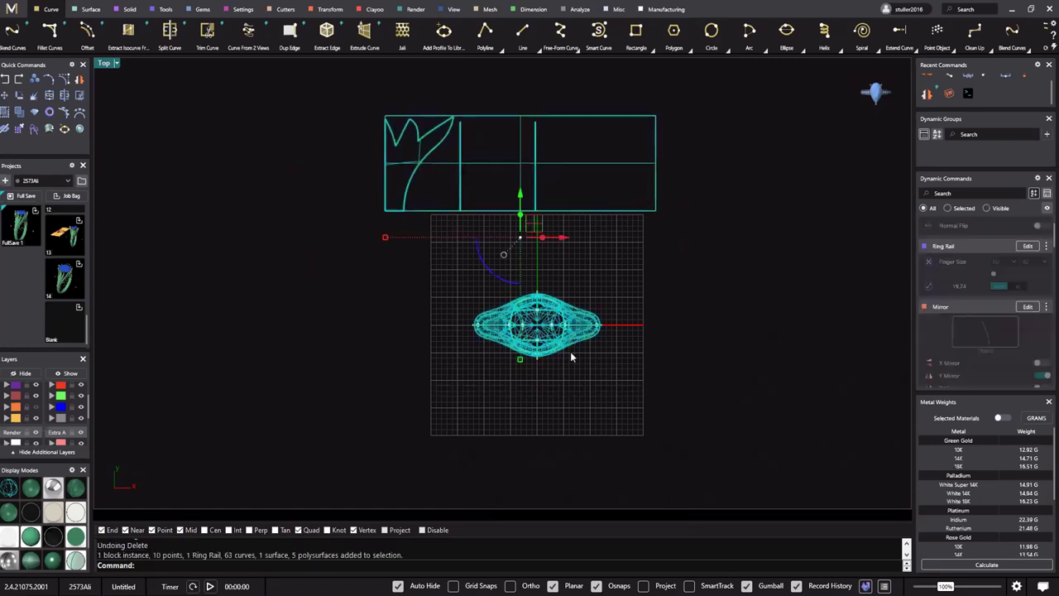
key(Delete)
scroll(572, 312, up, 6)
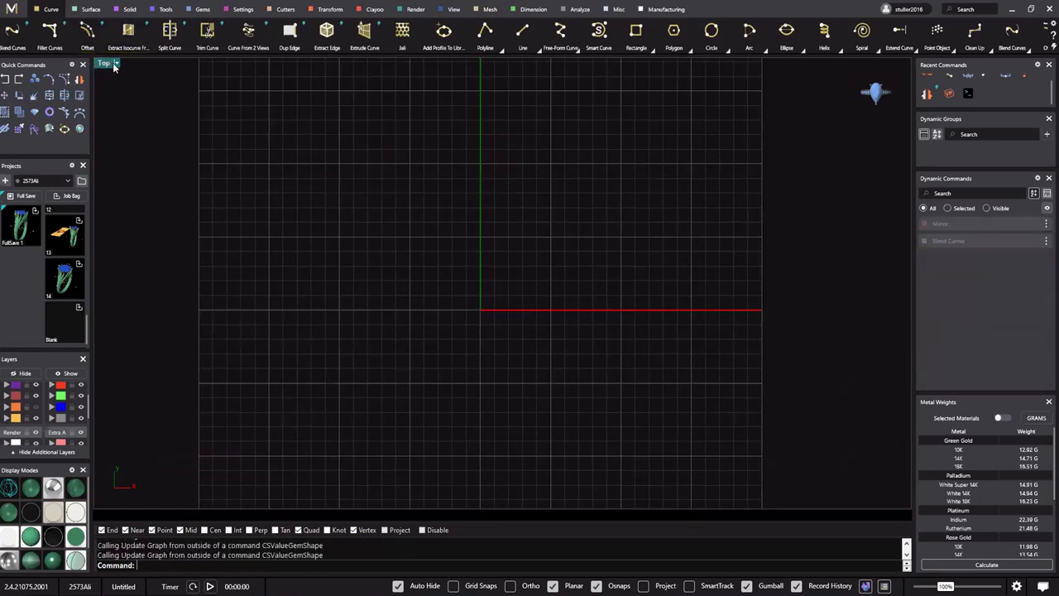
key(ctrl+m)
double_click(105, 291)
scroll(535, 232, down, 7)
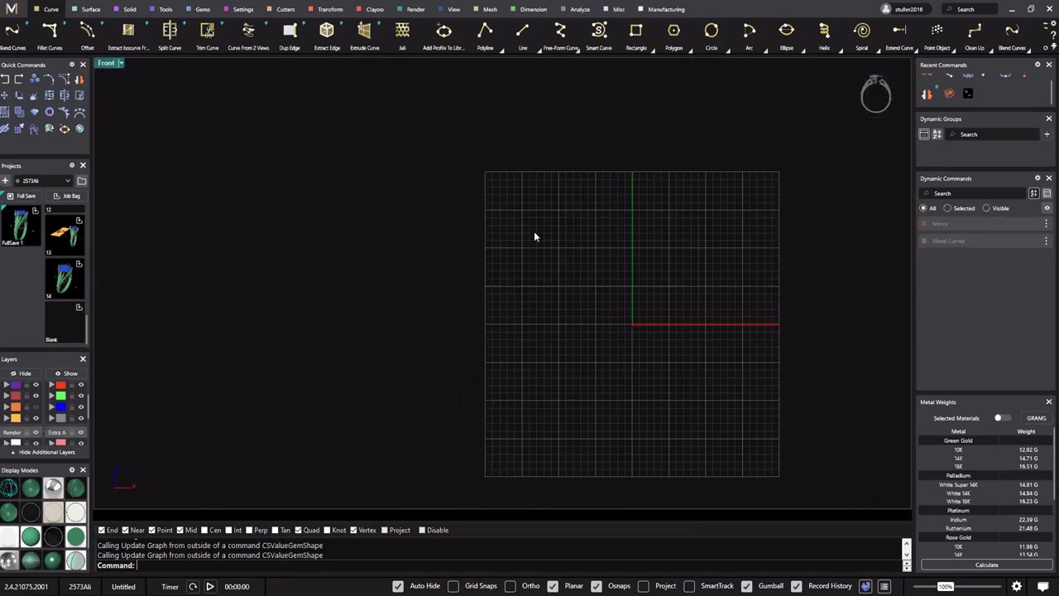
Load saved version 10 of project 2573Ali into the emptied scene
right_drag(534, 231, 422, 207)
scroll(422, 207, up, 5)
scroll(70, 282, up, 4)
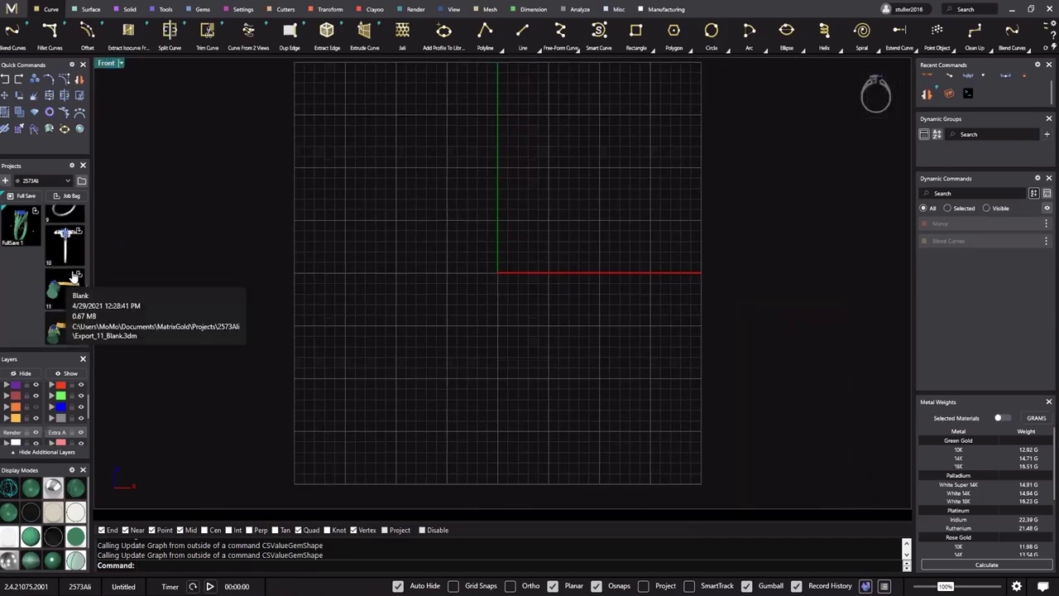
right_drag(533, 277, 587, 233)
click(68, 256)
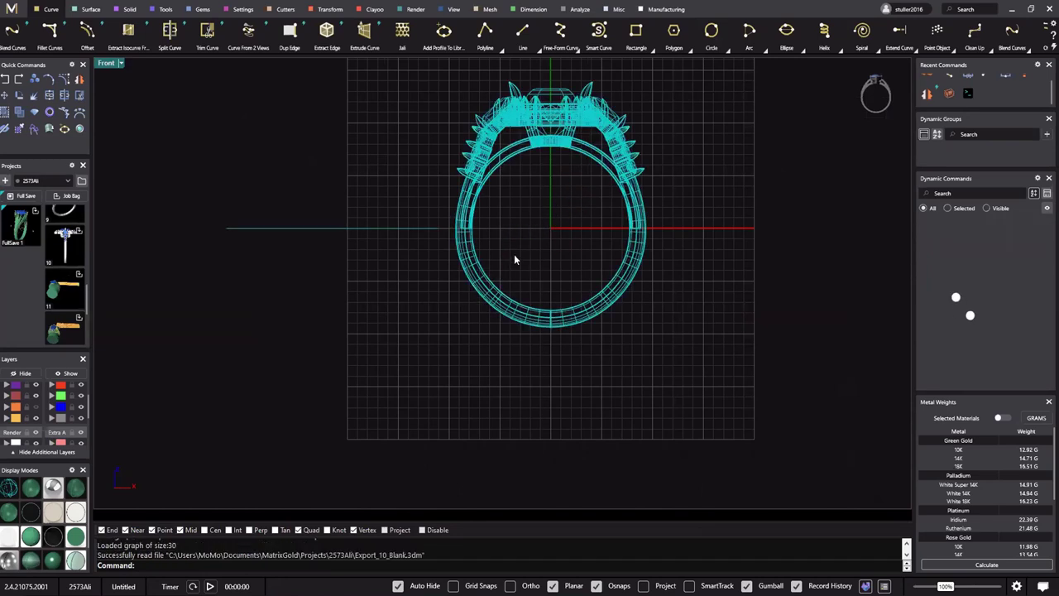
Examine the loaded ring's shank from the front, including its lower band and where the side supports end
scroll(539, 235, up, 2)
right_drag(523, 255, 532, 200)
click(478, 278)
scroll(479, 280, down, 3)
scroll(510, 240, up, 6)
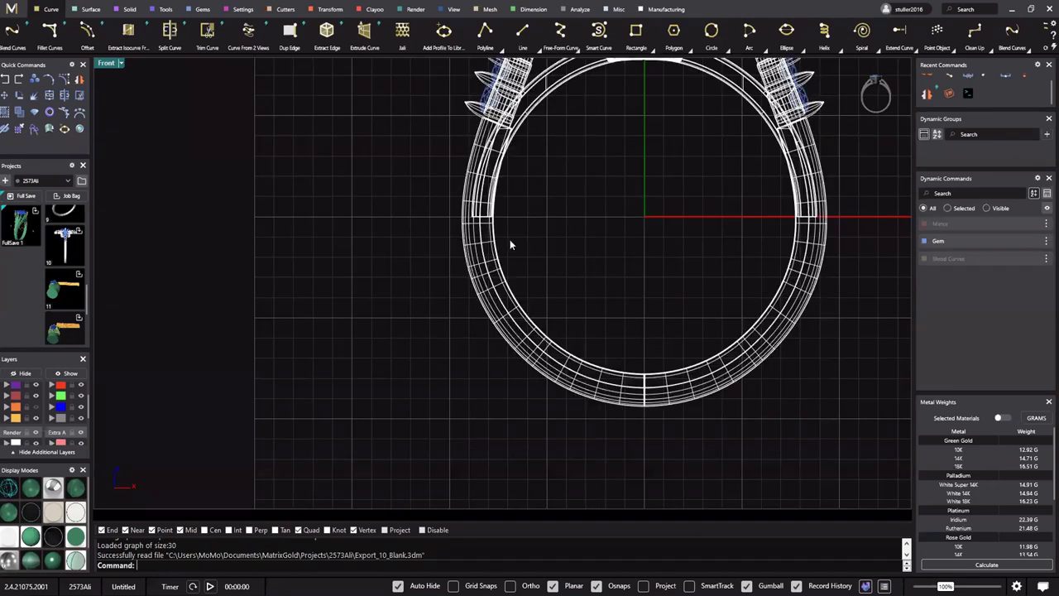
scroll(472, 289, down, 3)
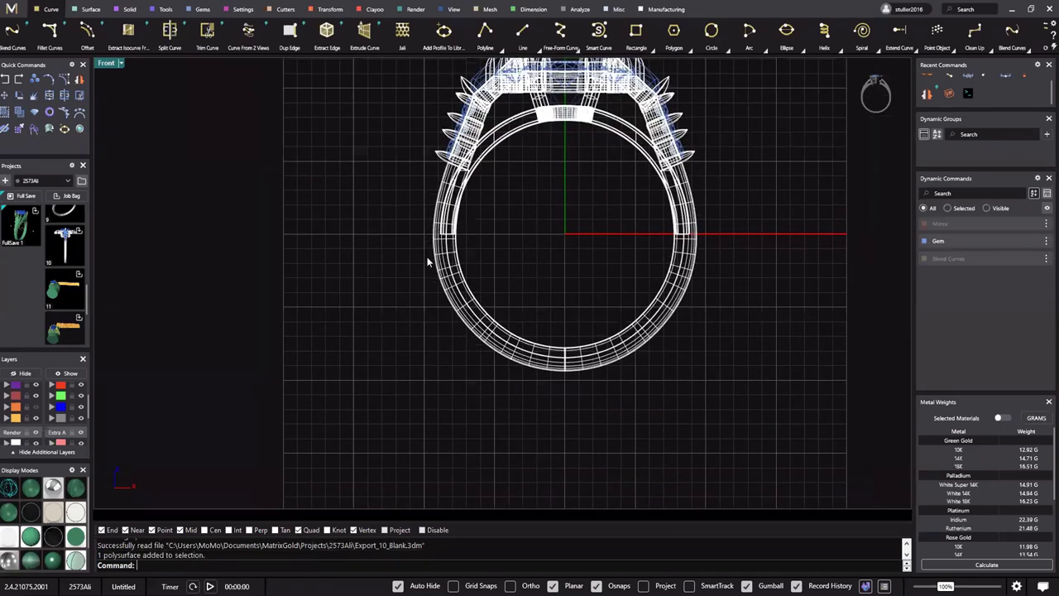
right_drag(600, 423, 587, 474)
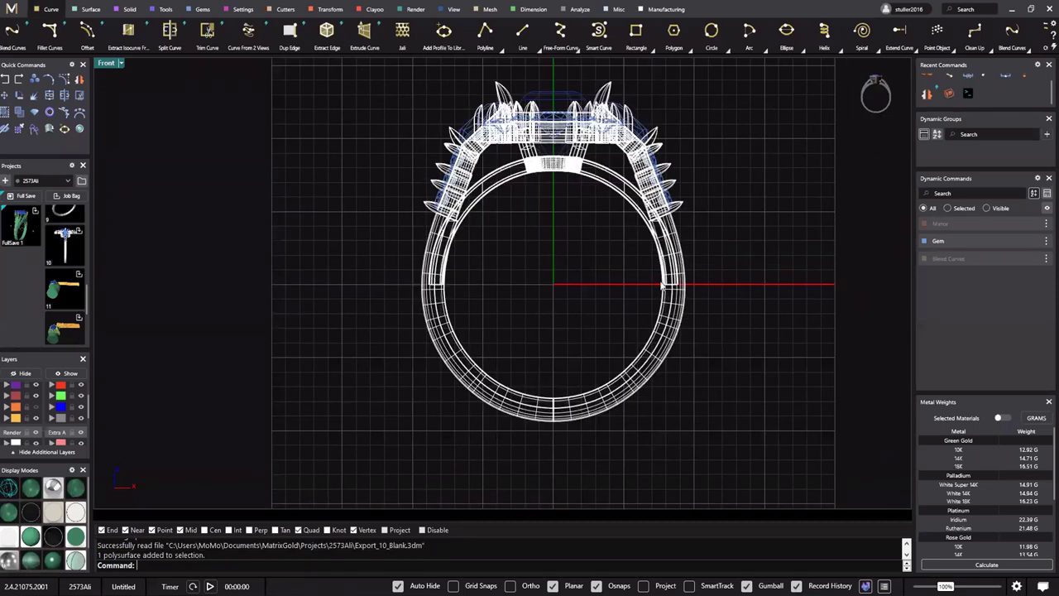
right_drag(687, 358, 662, 351)
mouse_move(417, 286)
right_down()
mouse_move(423, 273)
mouse_move(424, 309)
mouse_move(426, 298)
right_up()
scroll(431, 290, up, 2)
scroll(422, 282, down, 4)
scroll(497, 265, up, 4)
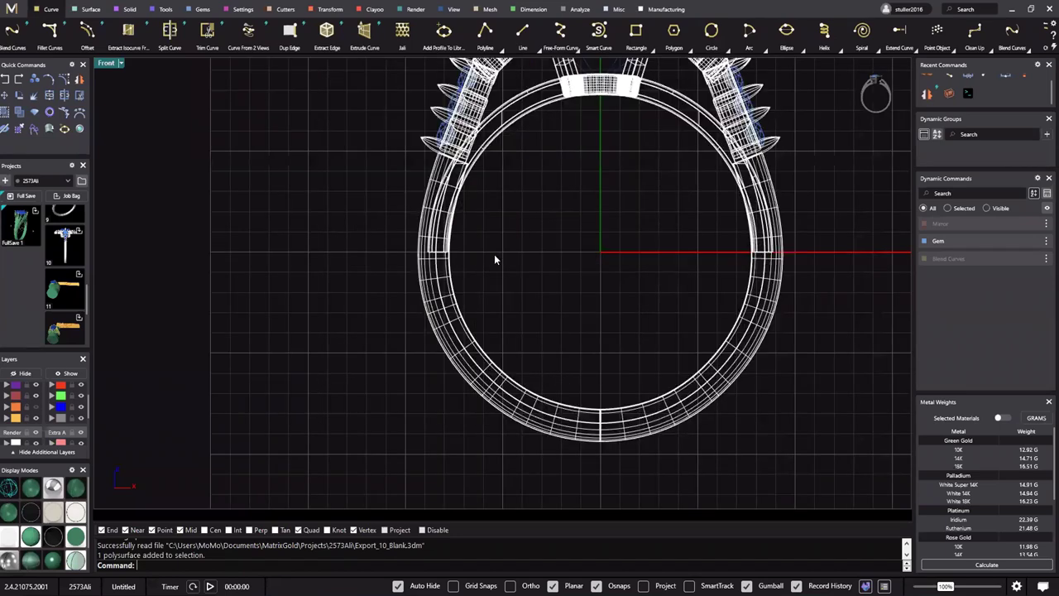
scroll(486, 264, down, 5)
right_drag(501, 252, 506, 223)
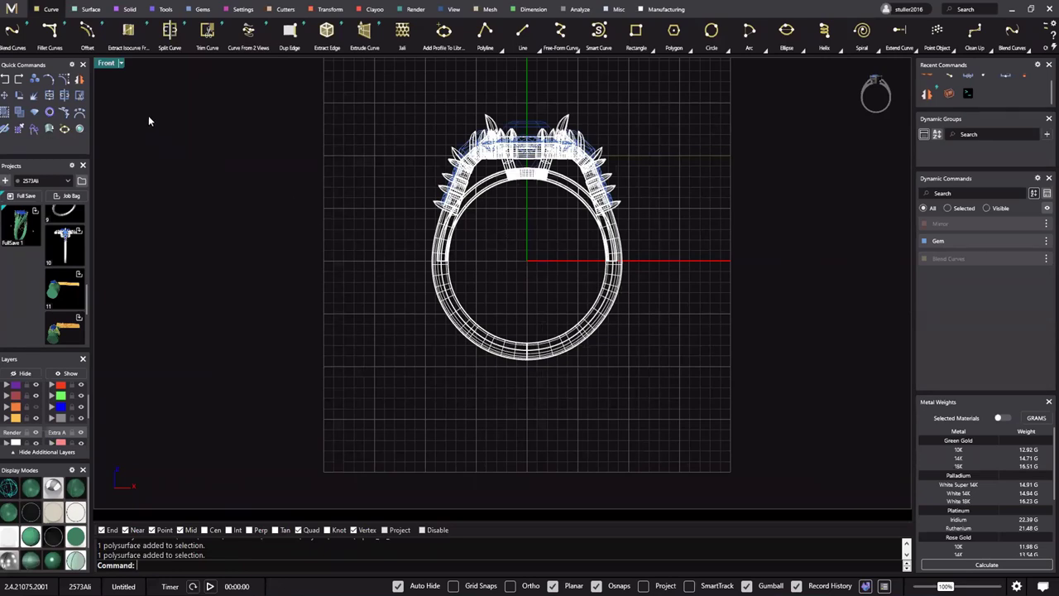
scroll(547, 318, up, 3)
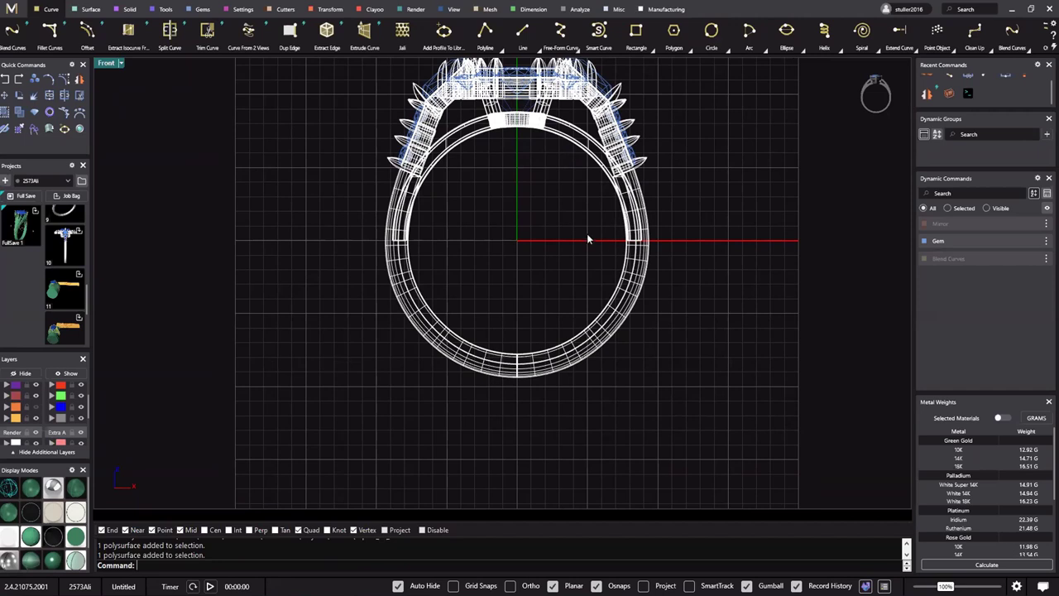
right_drag(533, 259, 512, 273)
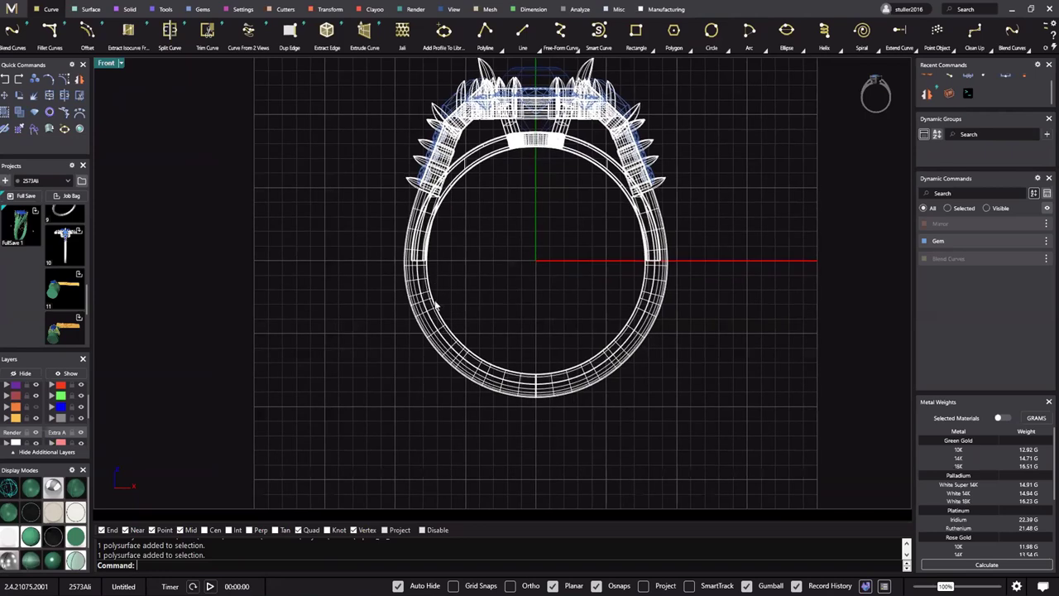
Select the two halves of the lower shank to check how they meet at the bottom, and clear the selection
right_drag(496, 232, 487, 205)
click(508, 362)
right_drag(546, 403, 539, 358)
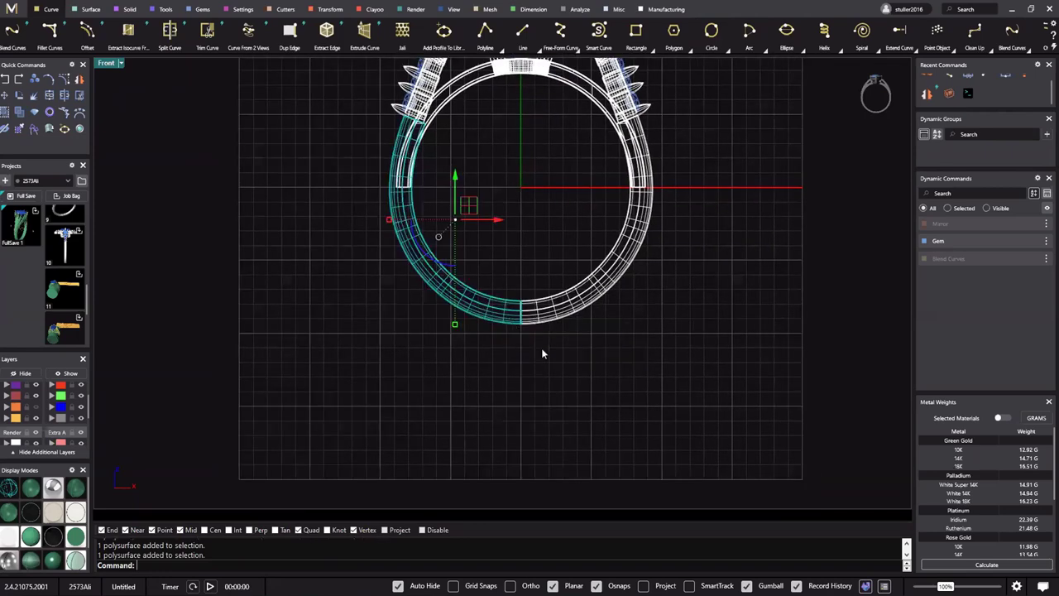
right_drag(546, 296, 539, 331)
shift+click(529, 331)
key(Escape)
click(505, 353)
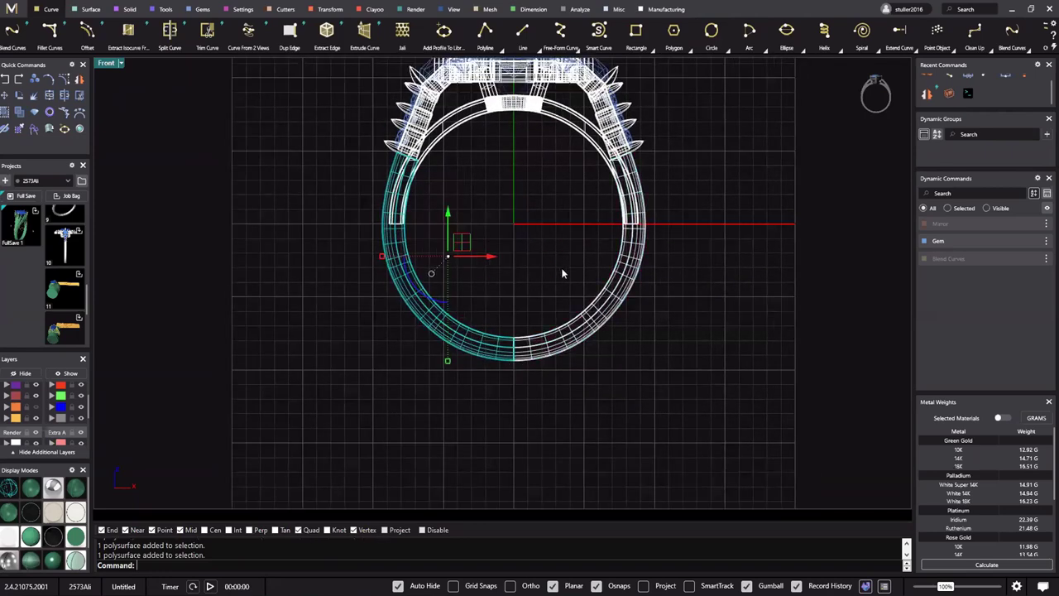
shift+click(531, 349)
key(Escape)
right_drag(395, 104, 382, 160)
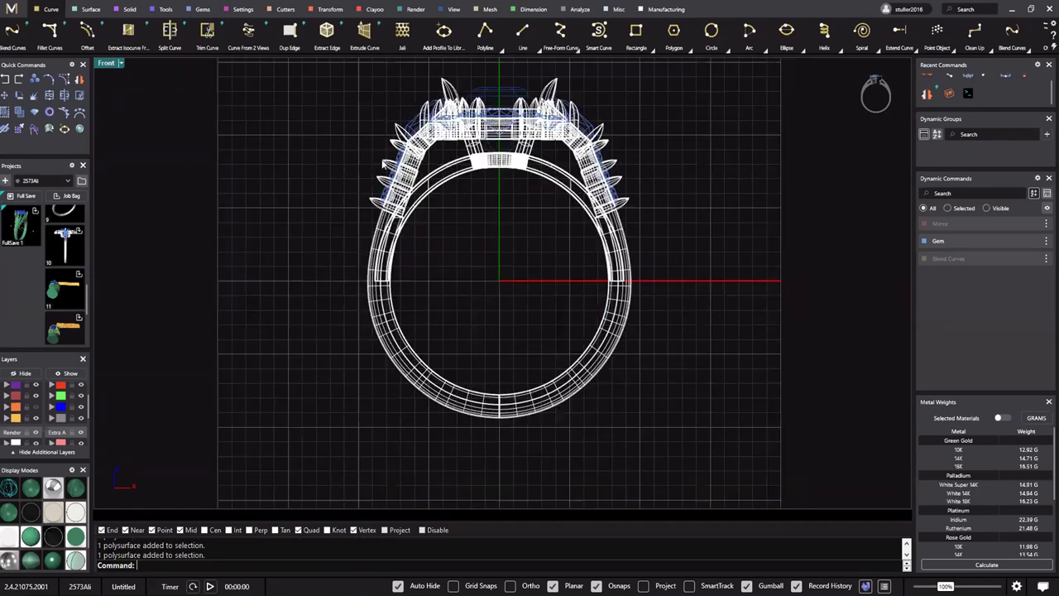
Examine the loaded halo ring and its reference photo in a maximized Perspective view
double_click(110, 62)
double_click(515, 66)
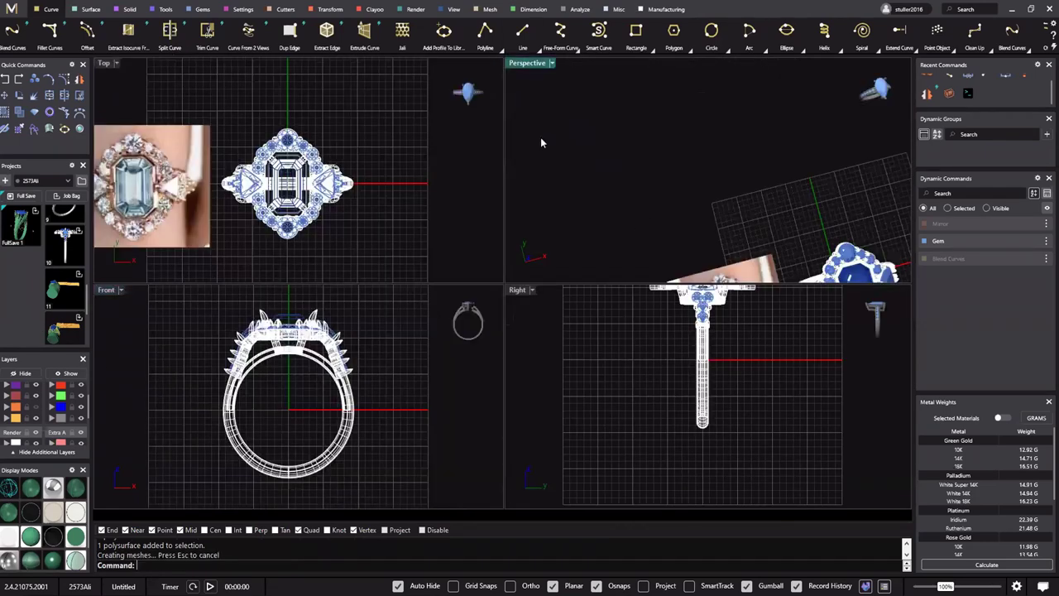
shift+right_drag(643, 337, 596, 298)
scroll(386, 481, down, 5)
right_drag(538, 387, 614, 331)
scroll(614, 388, up, 4)
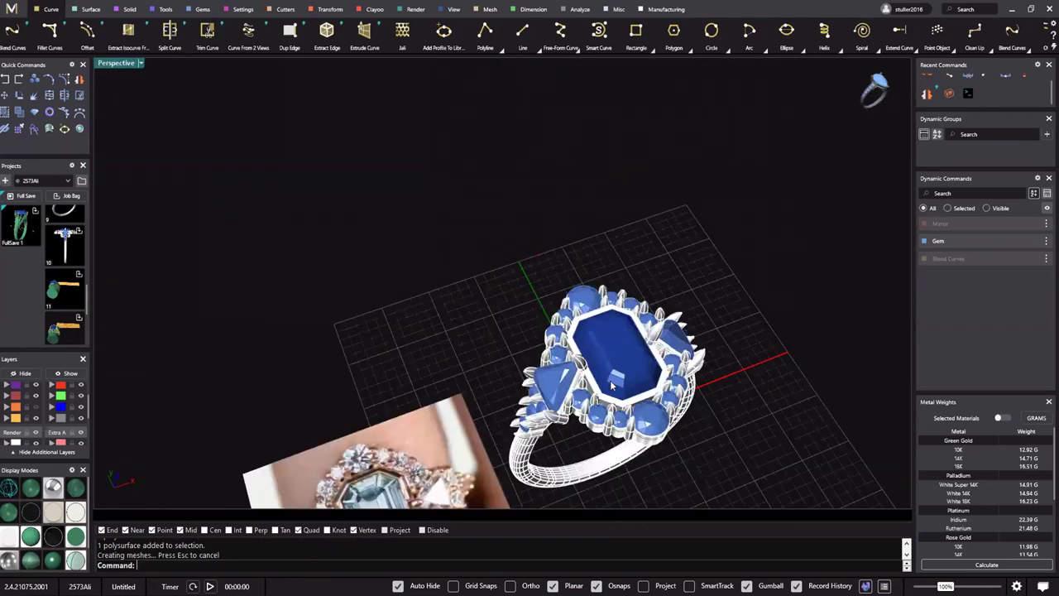
Delete the reference photo, the centre stone and all remaining gems so that only the ring's metal is left
scroll(577, 132, down, 1)
click(380, 455)
key(Delete)
right_drag(711, 463, 716, 368)
shift+right_drag(700, 492, 549, 317)
right_drag(223, 397, 216, 488)
shift+right_drag(215, 488, 60, 408)
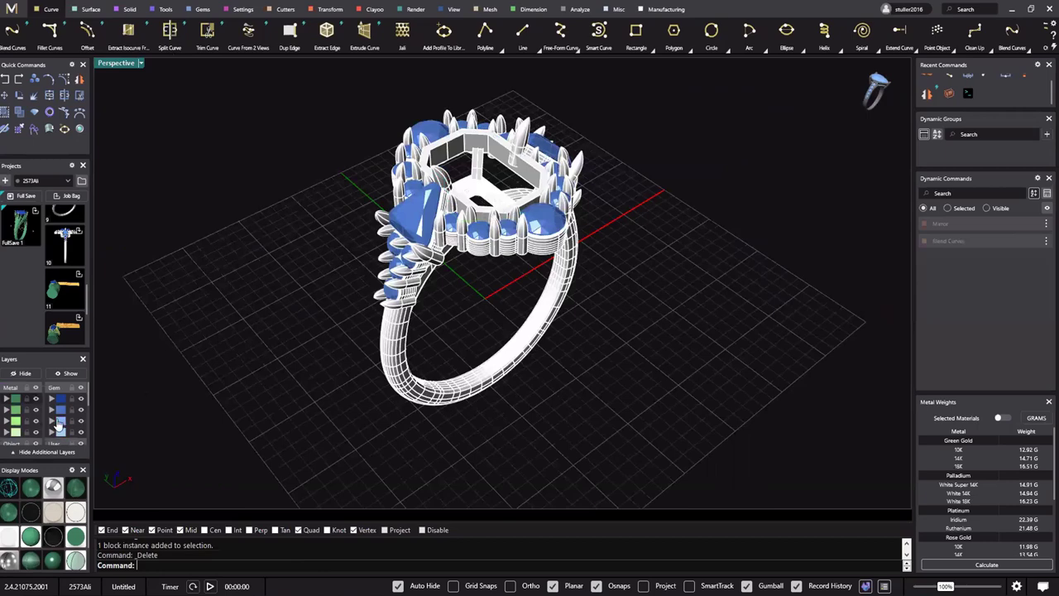
right_click(59, 409)
key(Delete)
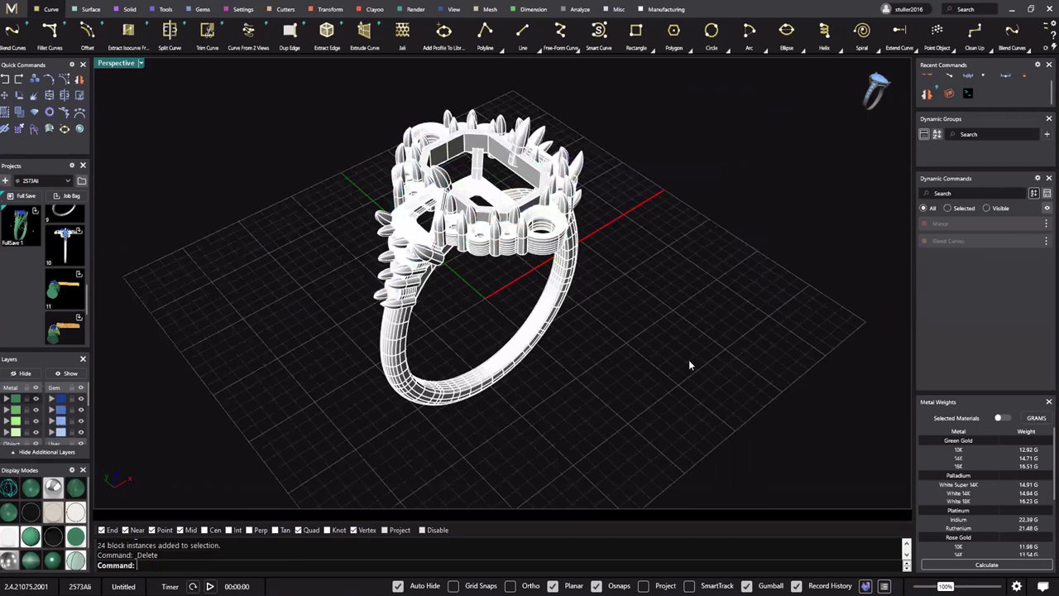
Check the ring's metal for naked edges with ShowEdges and close the edge analysis
right_drag(689, 362, 699, 376)
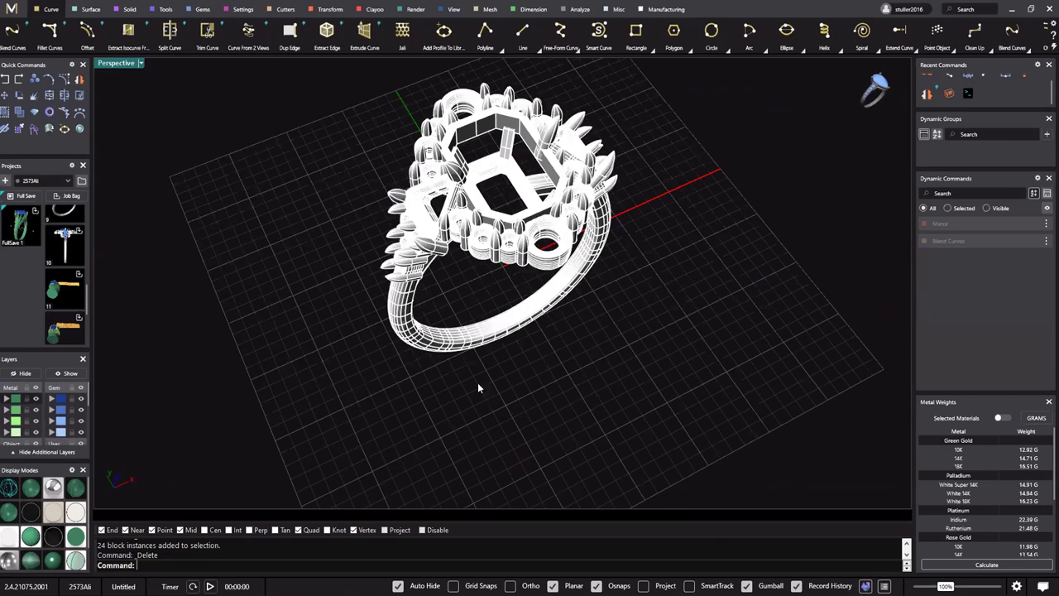
right_drag(484, 280, 471, 276)
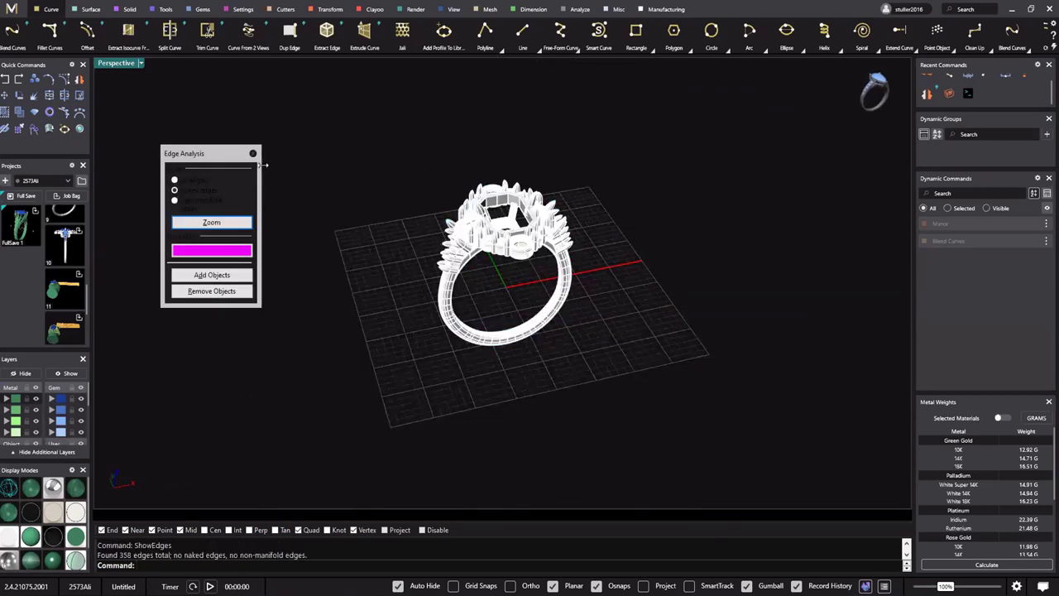
click(259, 159)
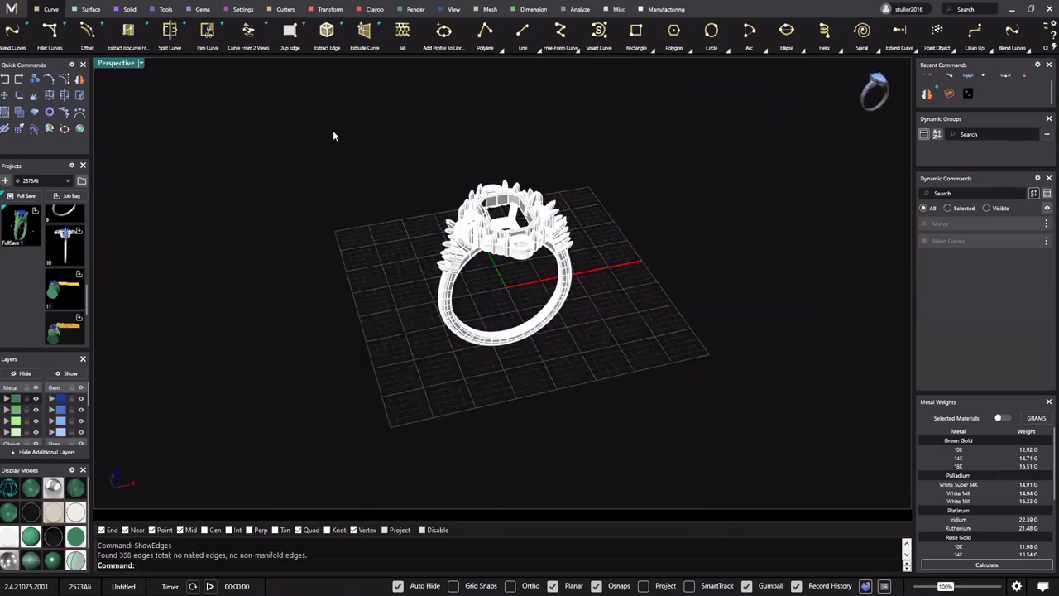
Convert all the metal parts into a repaired mesh with Mesh Repair and delete the original surfaces and polysurfaces
drag(339, 111, 698, 472)
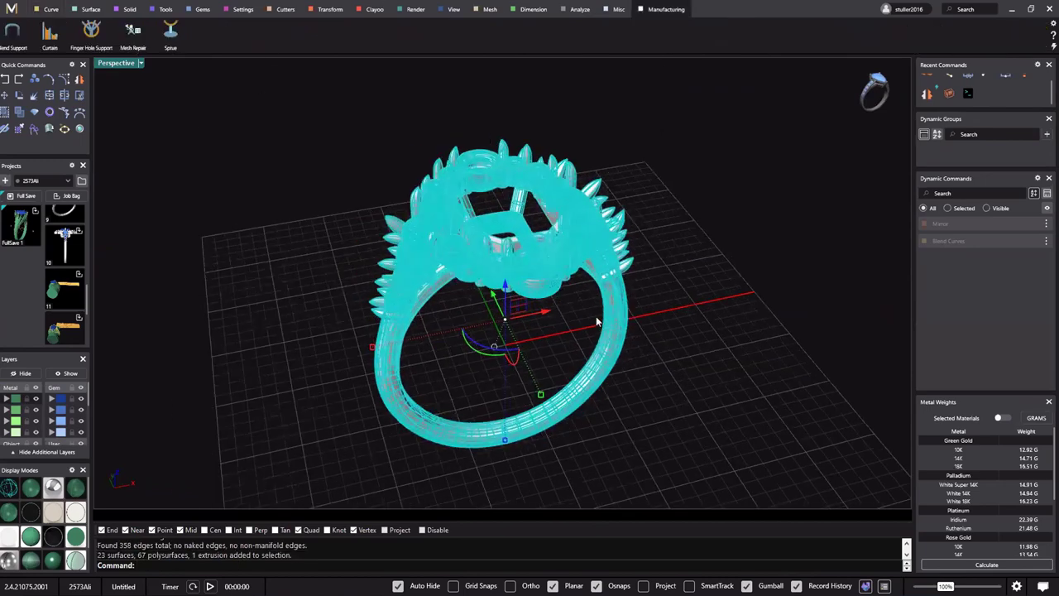
click(133, 35)
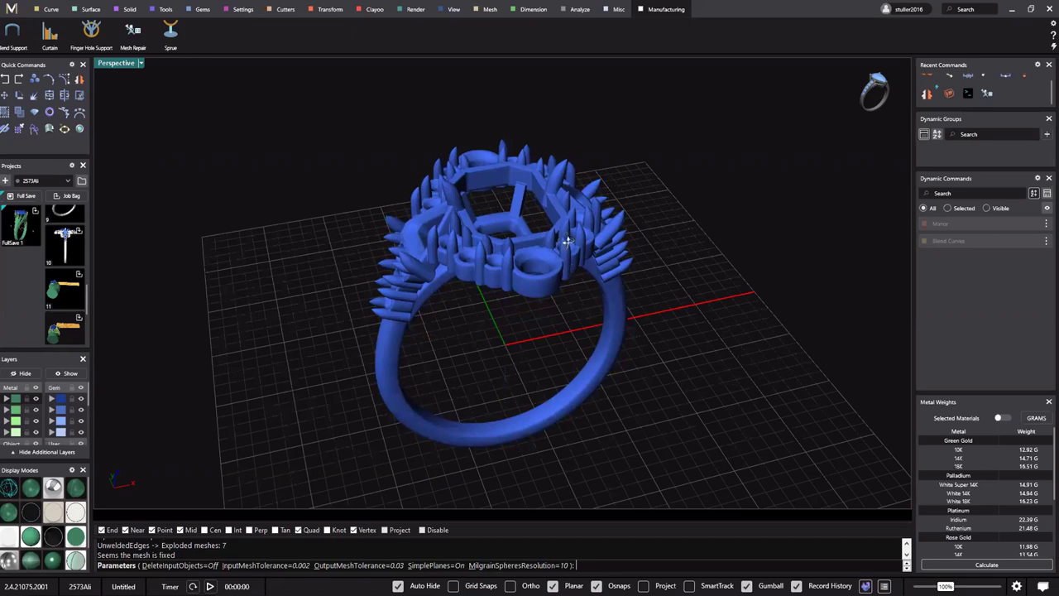
mouse_move(564, 246)
right_down()
mouse_move(537, 189)
mouse_move(524, 236)
mouse_move(532, 267)
mouse_move(483, 230)
mouse_move(518, 288)
mouse_move(521, 318)
right_up()
click(8, 563)
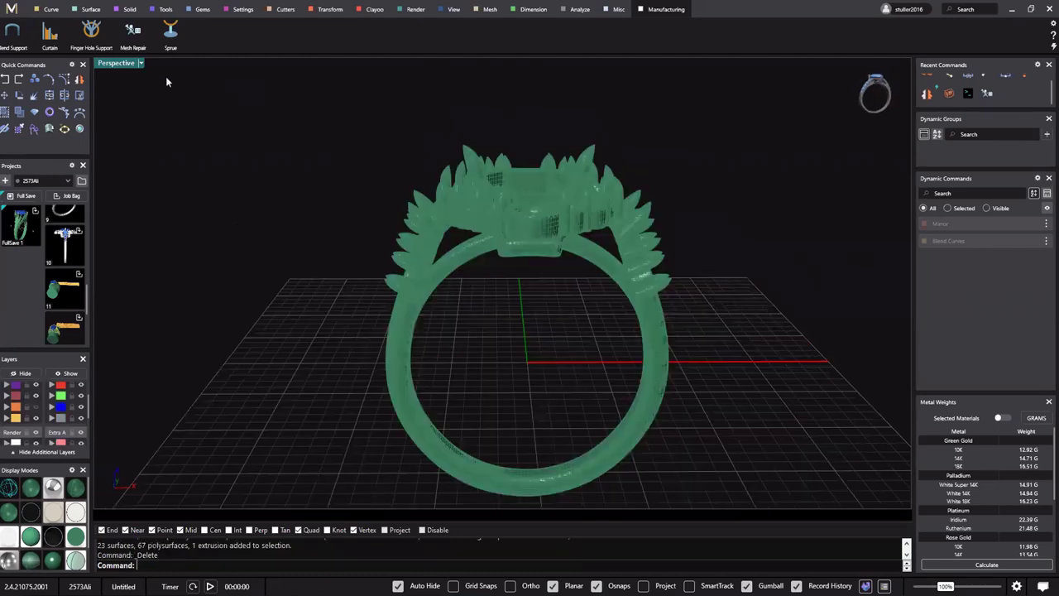
Examine the repaired mesh ring's shank in a maximized Front view, test-selecting the mesh and clearing the selection
double_click(123, 65)
double_click(105, 290)
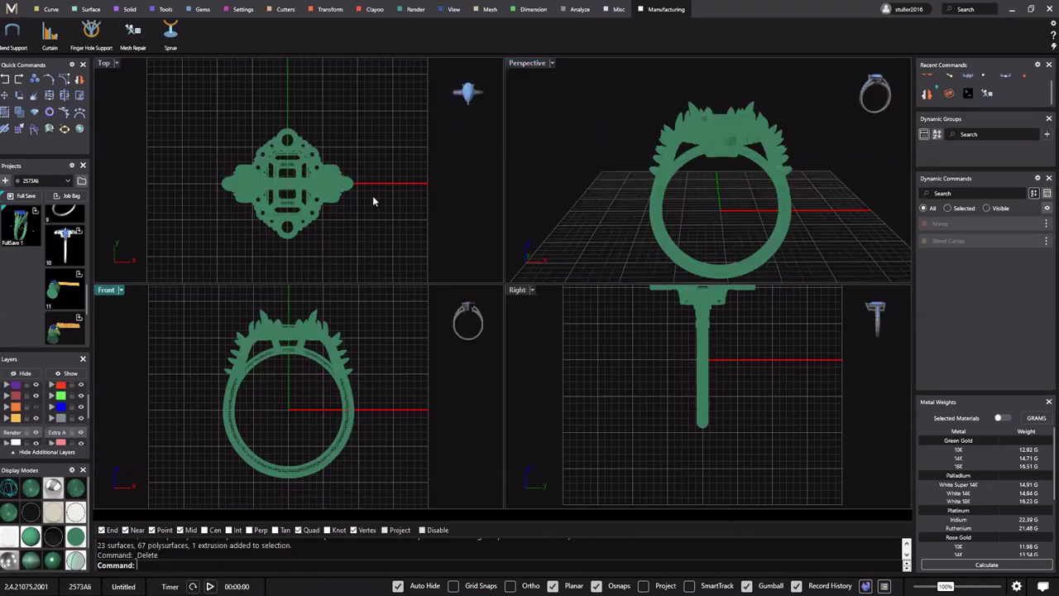
scroll(388, 248, up, 6)
right_drag(327, 229, 398, 246)
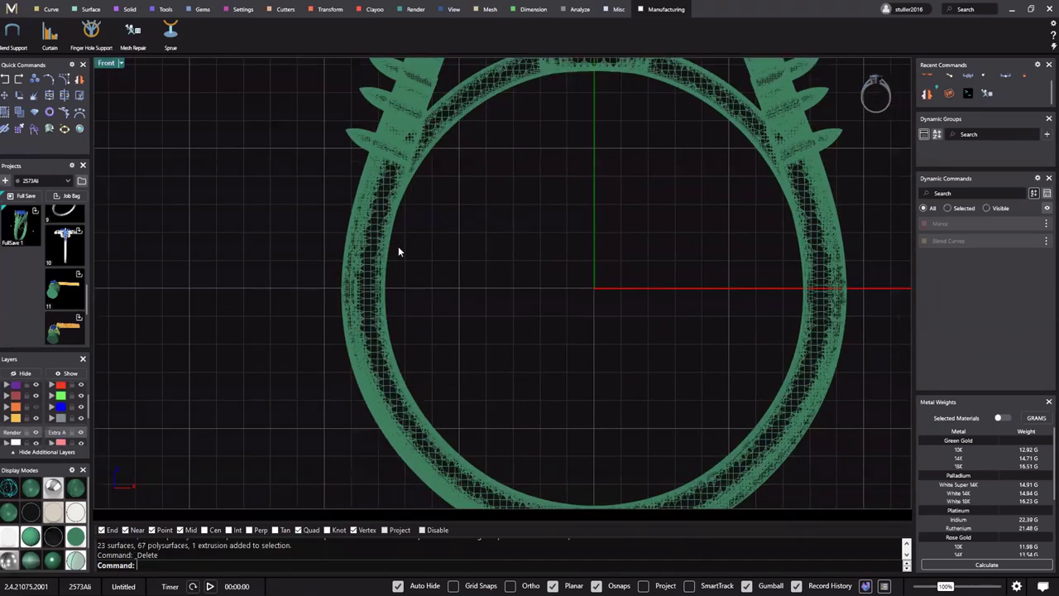
scroll(398, 246, up, 3)
click(382, 162)
click(381, 162)
click(383, 167)
key(Escape)
scroll(391, 203, down, 6)
scroll(389, 199, up, 3)
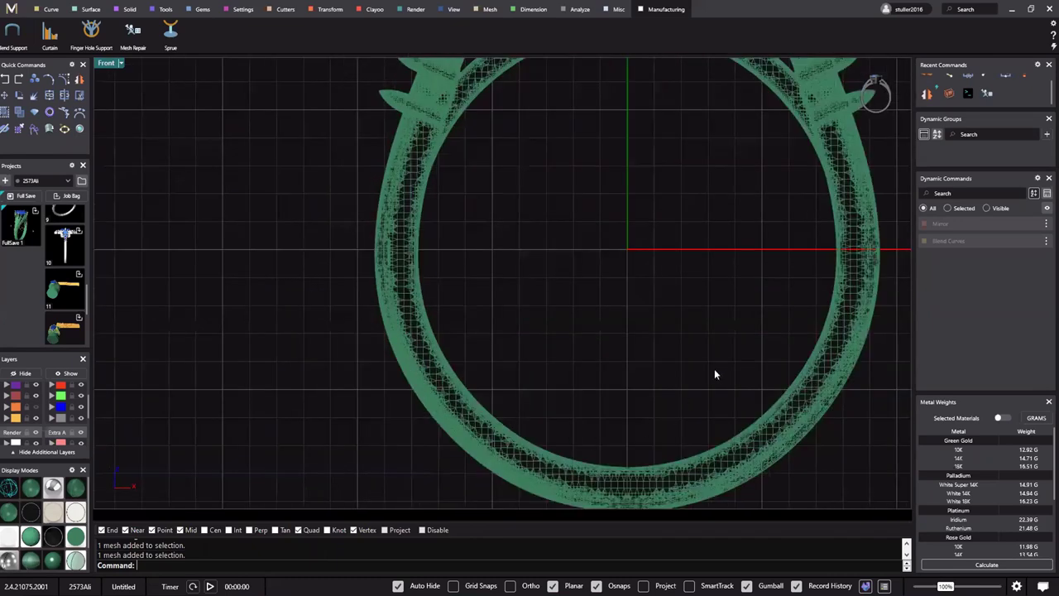
scroll(742, 118, down, 3)
right_drag(403, 232, 413, 252)
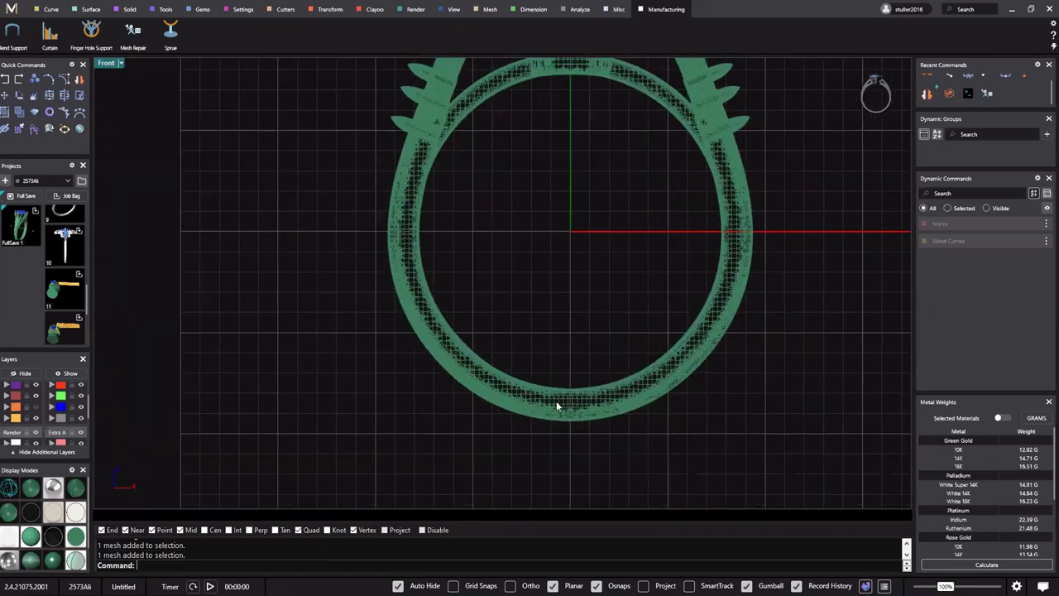
right_drag(644, 252, 645, 251)
right_drag(676, 311, 623, 279)
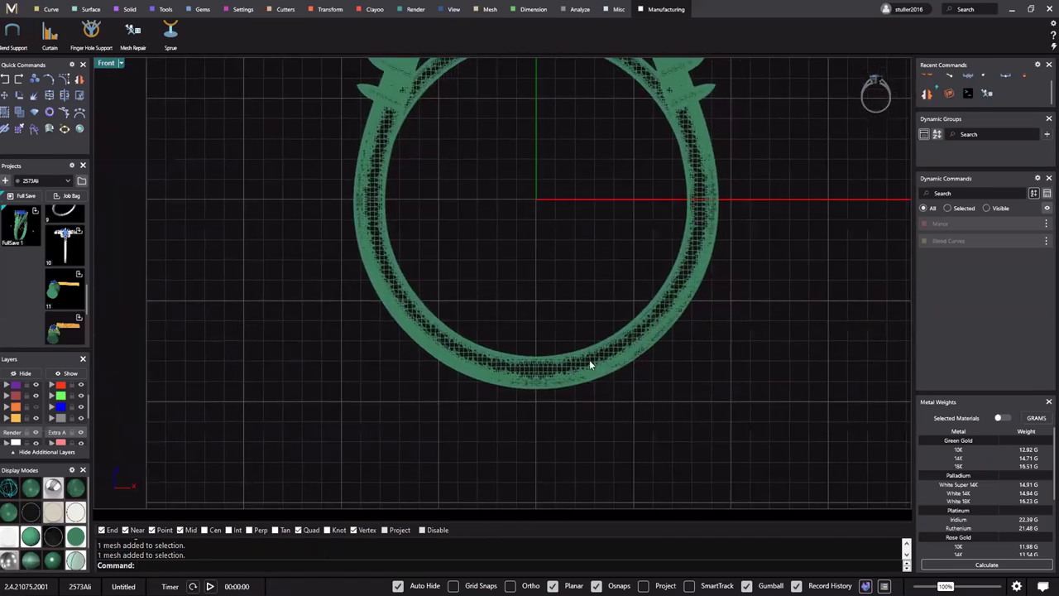
Start CageEdit on the ring mesh with a bounding-box control object in World coordinates
click(589, 359)
scroll(507, 326, down, 3)
right_drag(464, 314, 499, 331)
scroll(499, 317, up, 3)
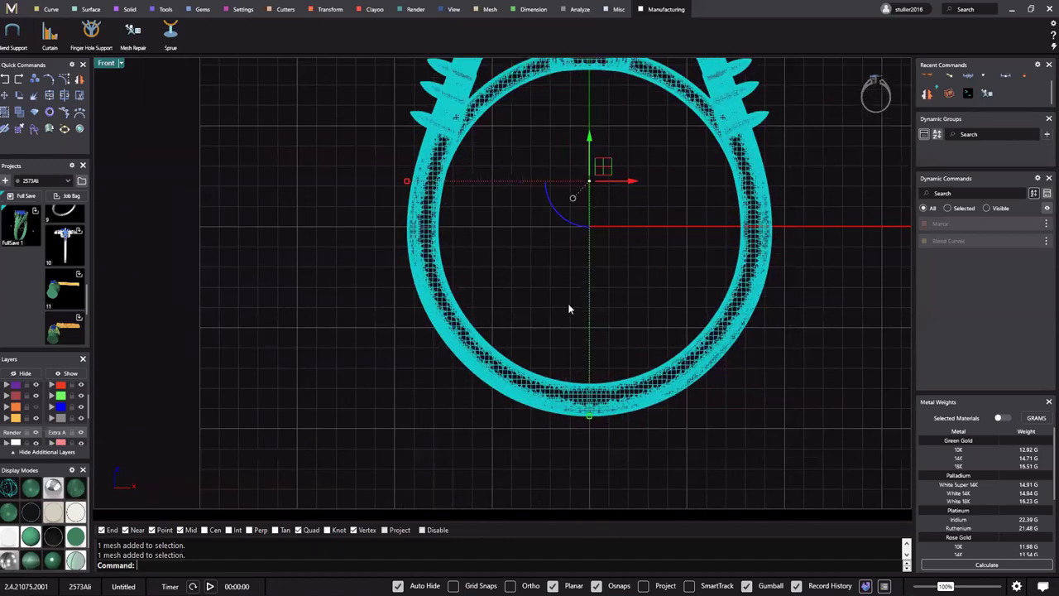
scroll(567, 303, up, 2)
scroll(568, 303, down, 3)
text(Cage)
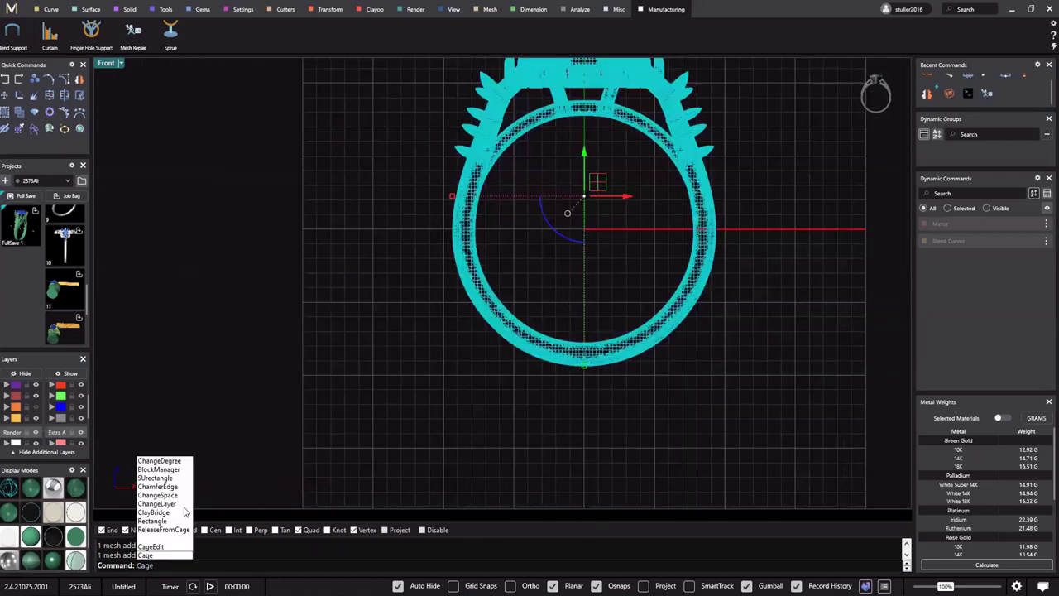
click(158, 547)
click(198, 566)
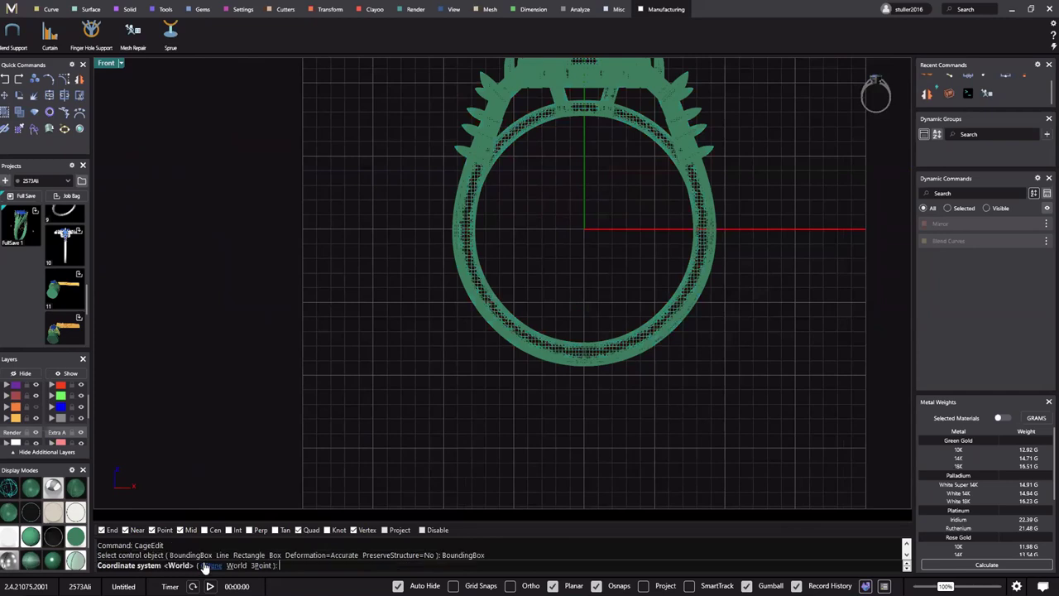
click(237, 565)
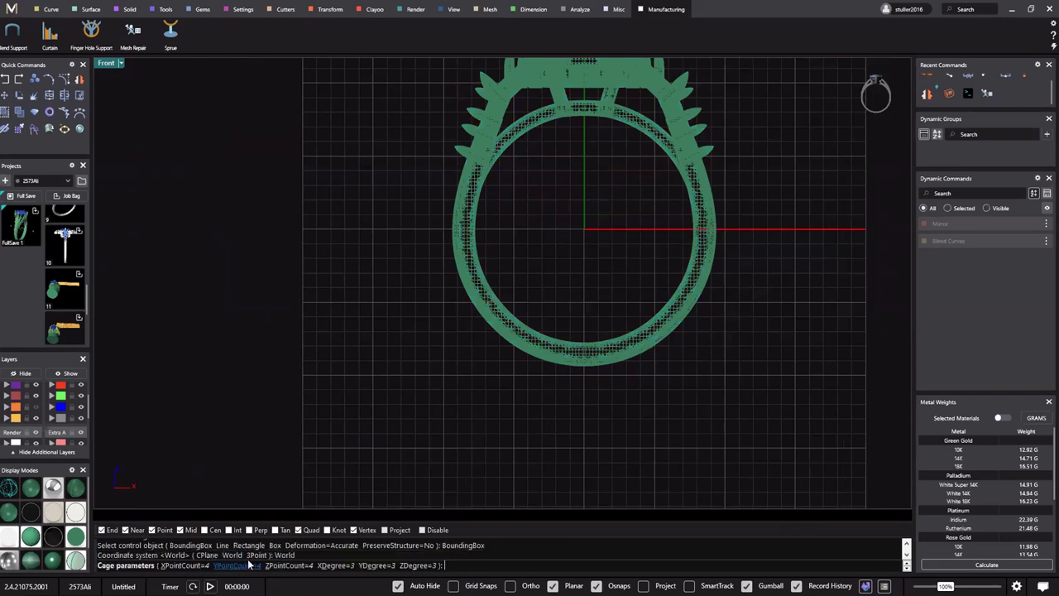
Create the mesh's edit cage with 10 points each in X, Y and Z and a global edit region
click(199, 565)
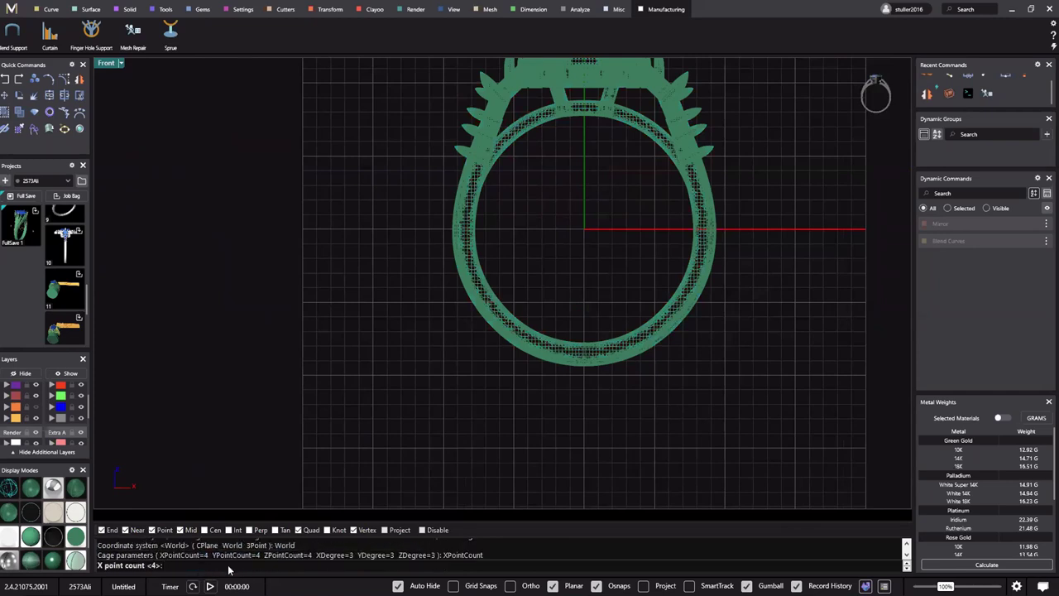
key(Return)
click(229, 565)
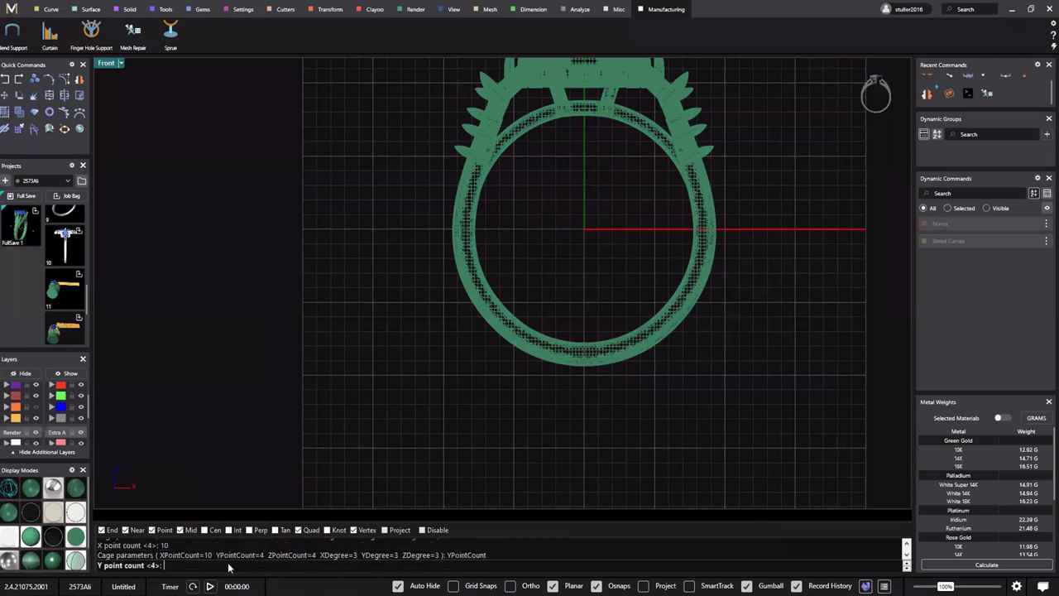
text(10)
key(Return)
click(280, 566)
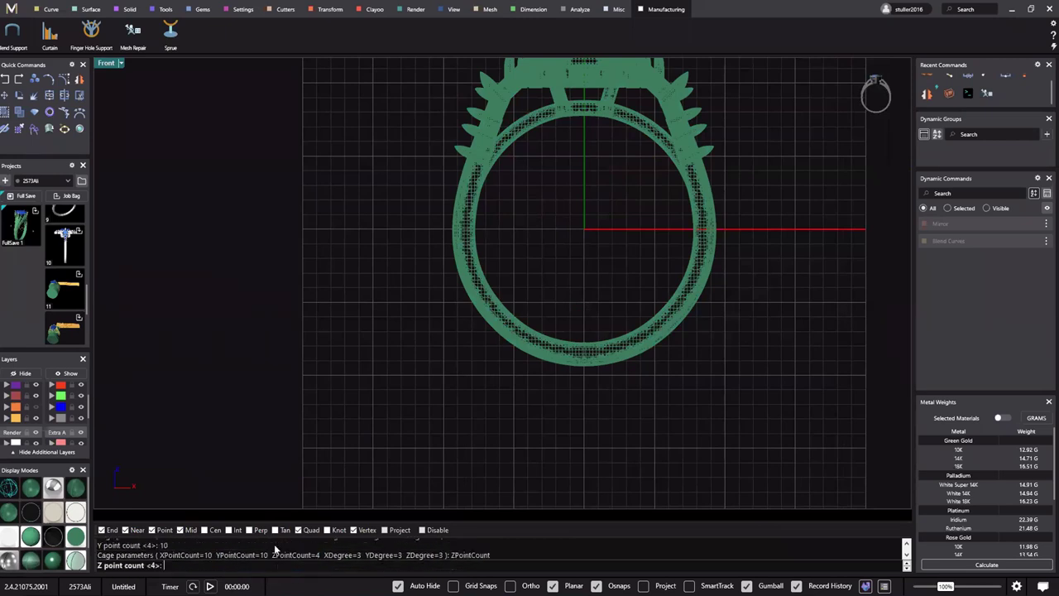
text(10)
key(Return)
key(Return)
key(Return)
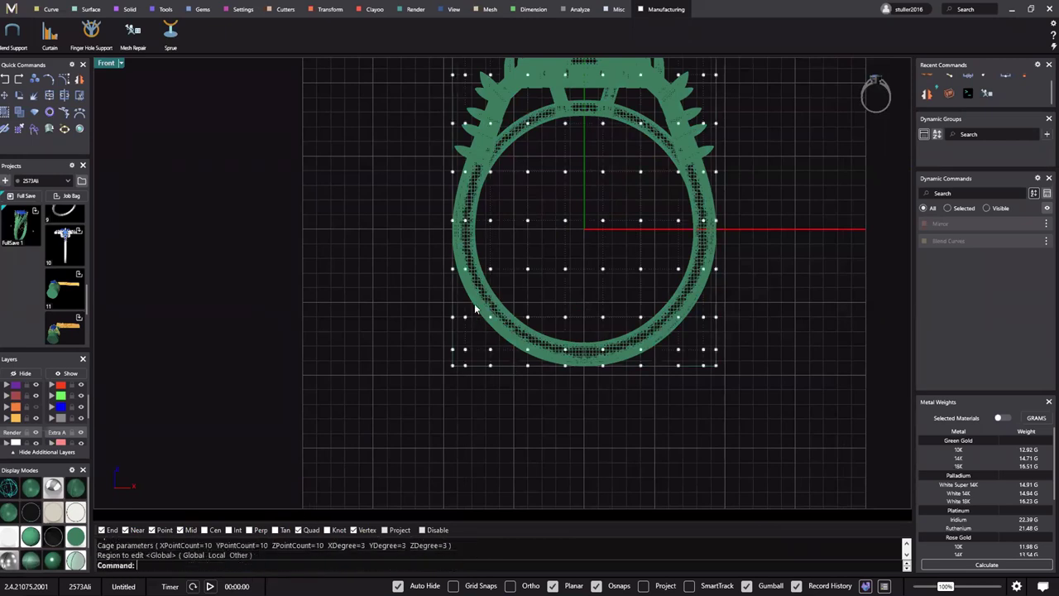
Move two groups of cage points near the shank's lower-left curve slightly outward to try reshaping the band
scroll(475, 308, up, 3)
scroll(474, 304, up, 6)
drag(399, 314, 465, 353)
drag(447, 327, 437, 331)
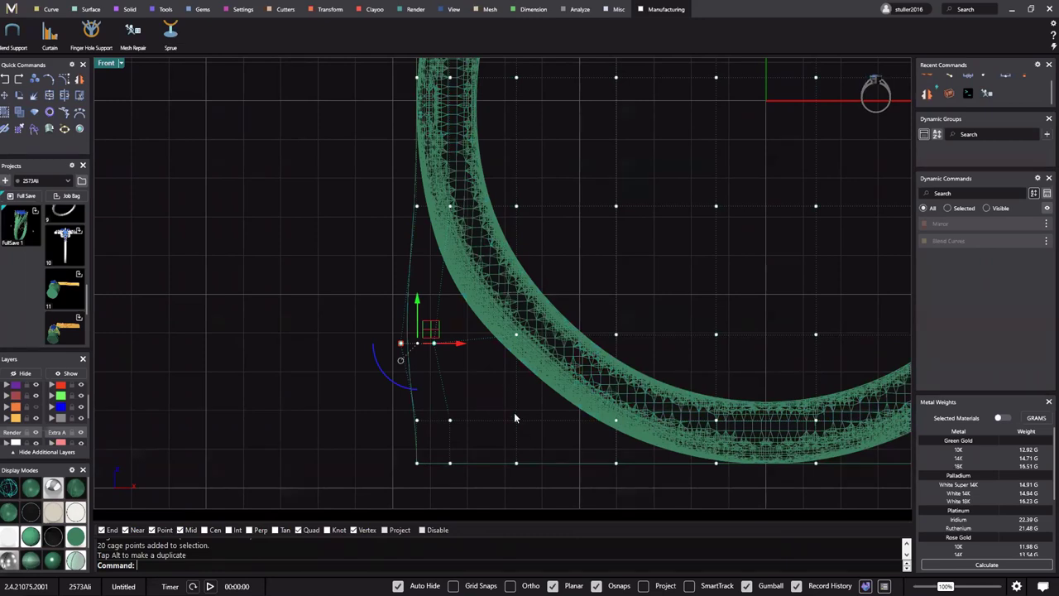
right_drag(516, 418, 494, 391)
drag(476, 375, 516, 452)
drag(508, 401, 507, 431)
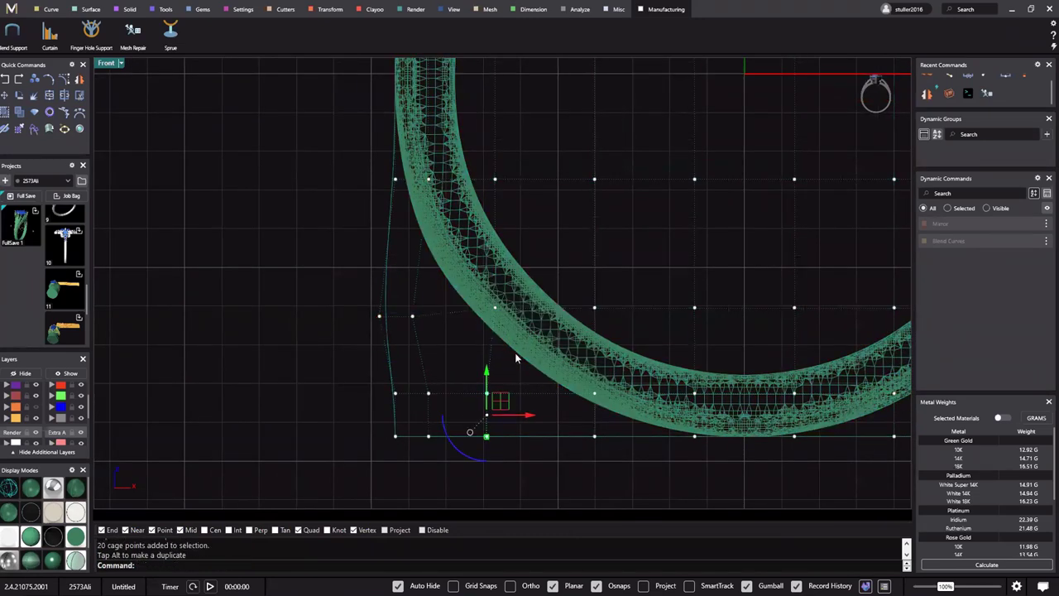
Examine the reshaped lower shank, and undo the cage point moves and the CageEdit itself
scroll(518, 349, down, 2)
scroll(526, 342, down, 5)
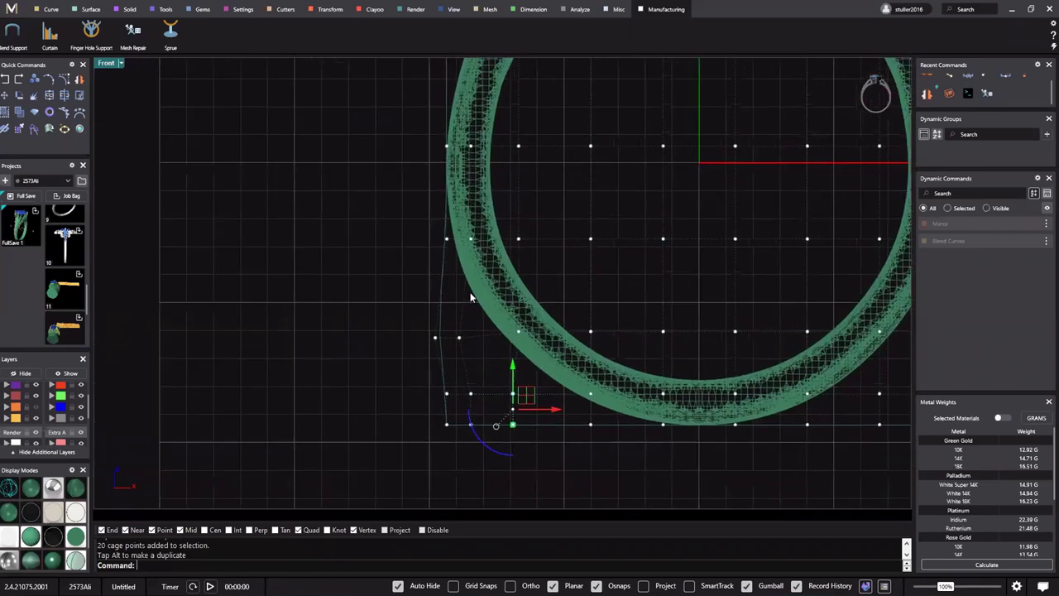
scroll(455, 306, up, 2)
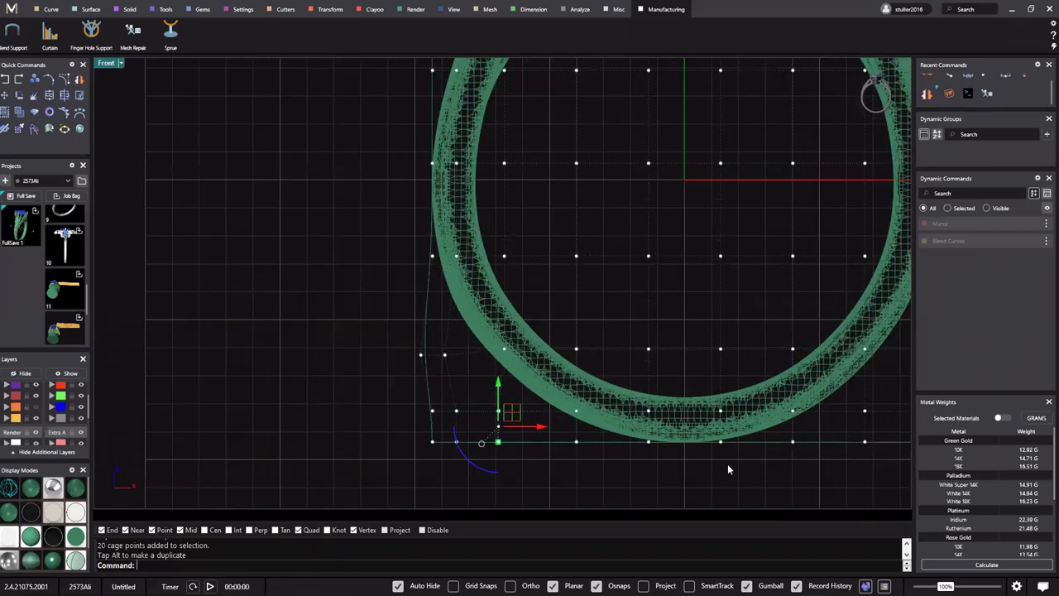
right_drag(526, 305, 536, 279)
scroll(533, 278, down, 3)
key(ctrl+z)
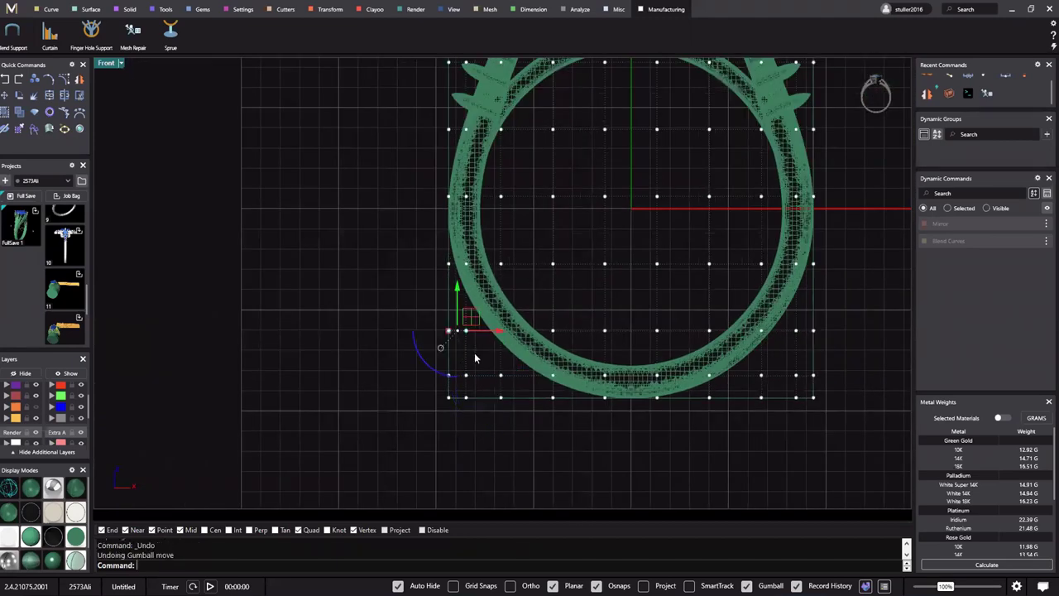
scroll(497, 307, down, 2)
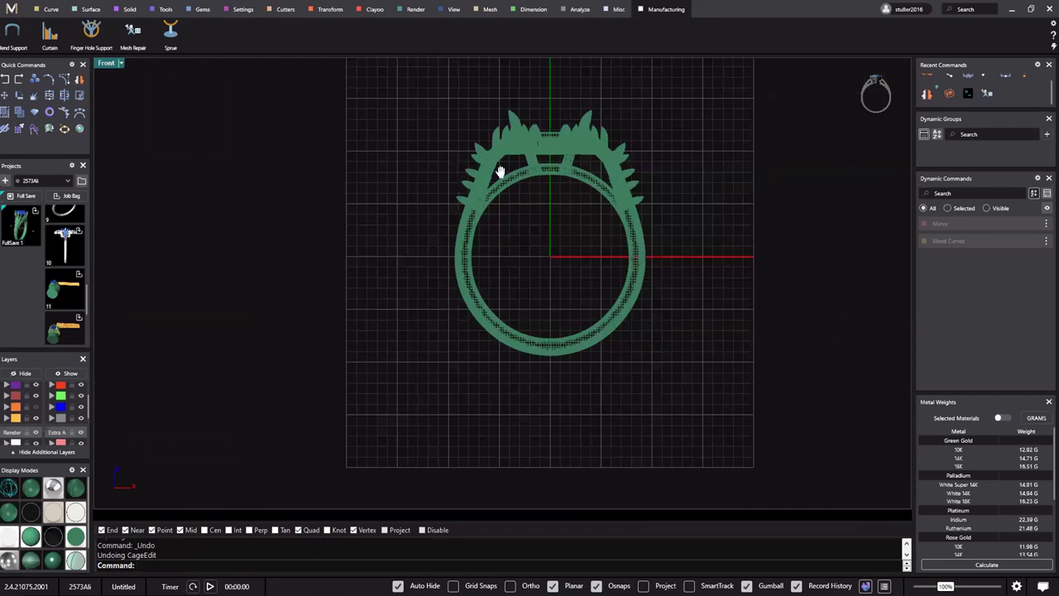
Draw a circle centred on the origin that matches the finger hole's inner edge, using a shaded display with object snaps disabled
scroll(500, 171, up, 4)
click(49, 11)
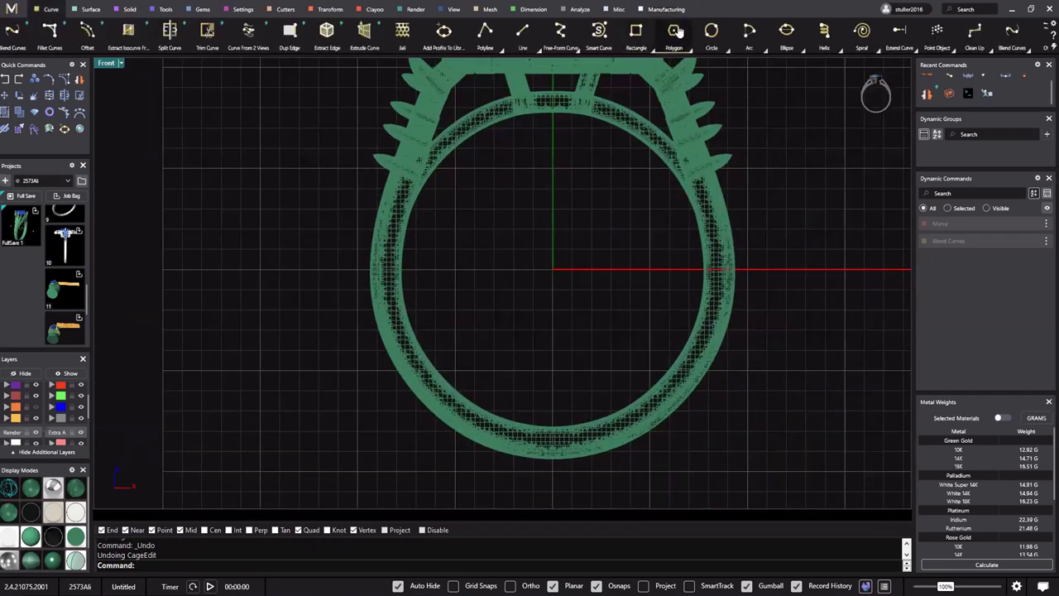
click(711, 33)
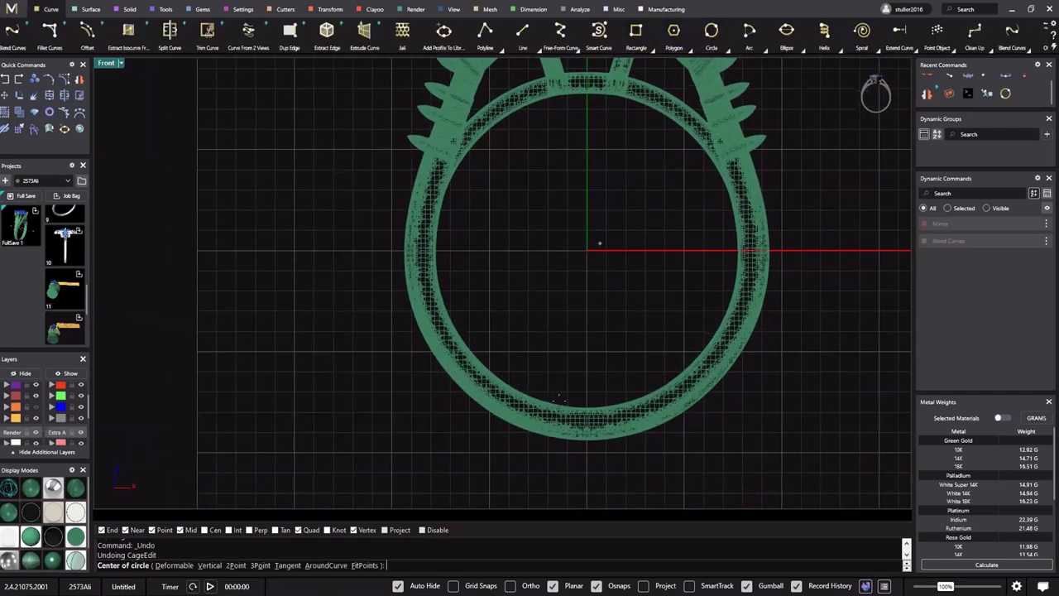
scroll(574, 350, up, 5)
text(0)
key(Return)
scroll(550, 397, up, 3)
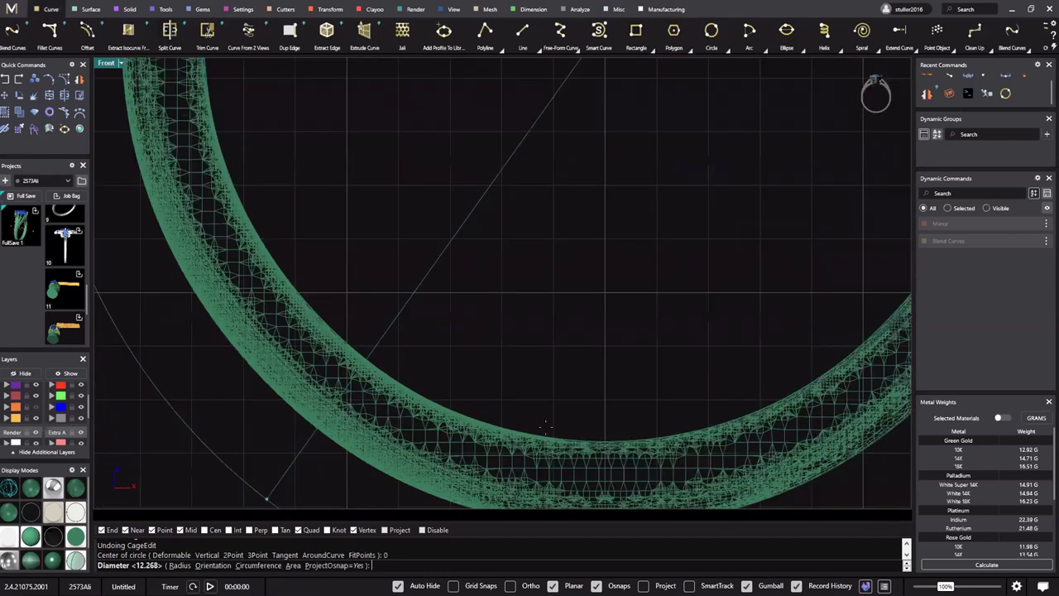
scroll(607, 431, up, 2)
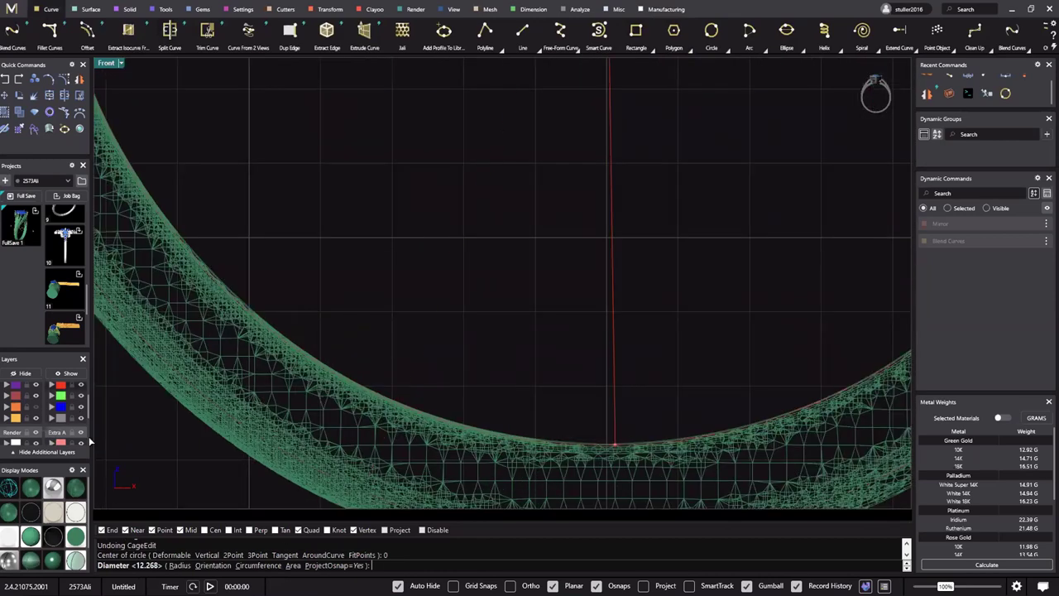
click(76, 489)
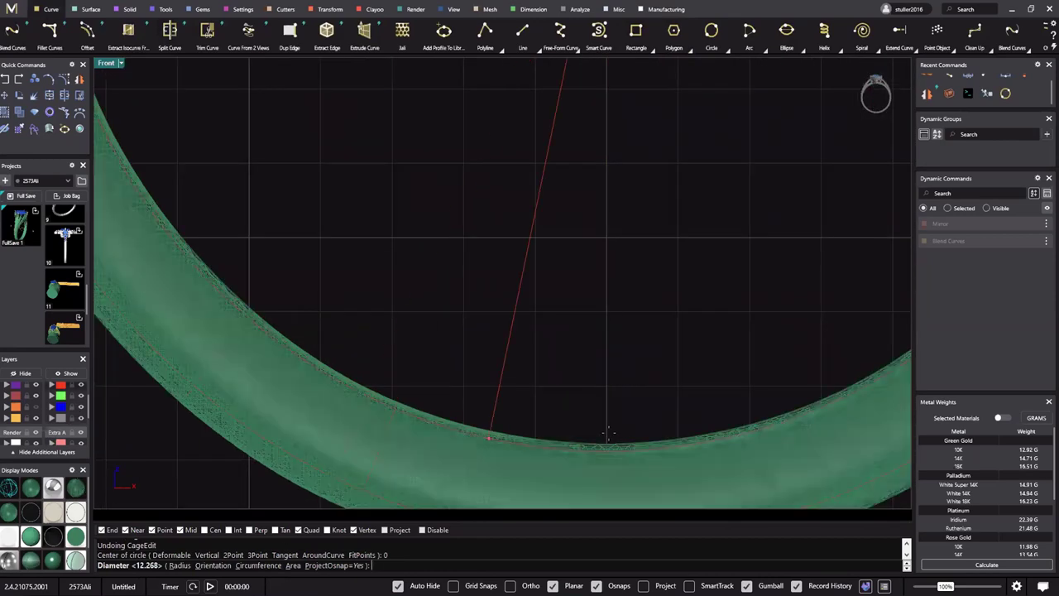
click(431, 528)
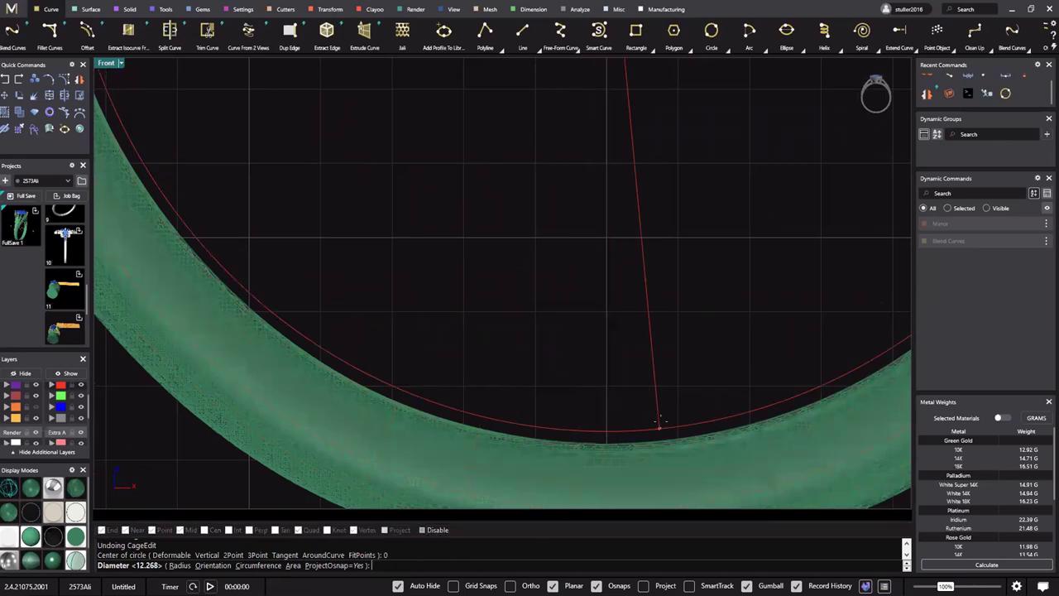
scroll(469, 419, down, 4)
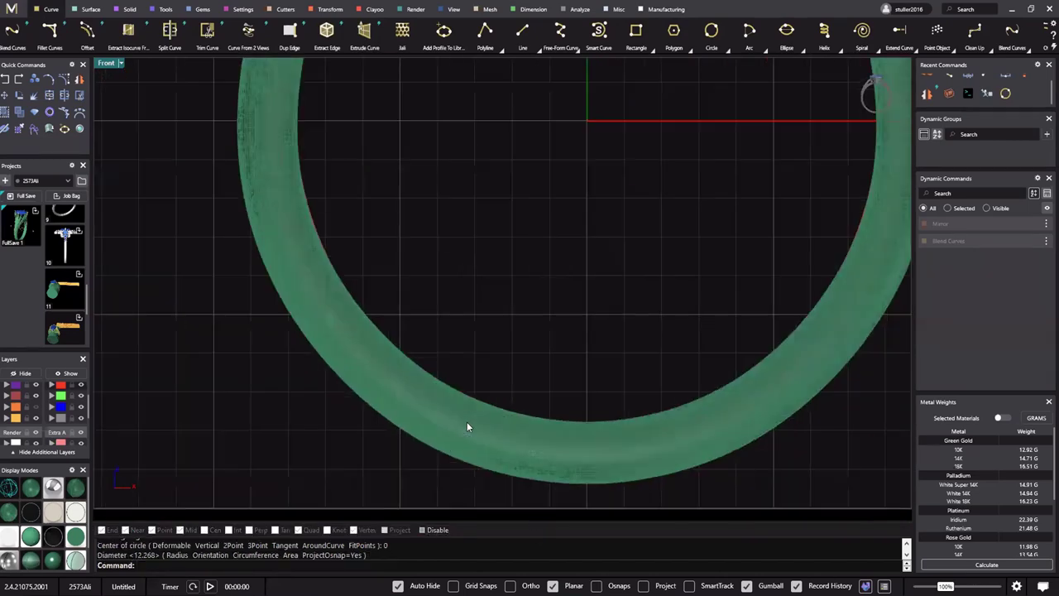
Draw a free-form curve along the shank's outer edge, from its leftmost point on the horizontal axis down to the bottom centre
scroll(470, 417, up, 4)
click(470, 421)
scroll(542, 340, down, 2)
scroll(540, 343, down, 6)
right_drag(542, 285, 524, 303)
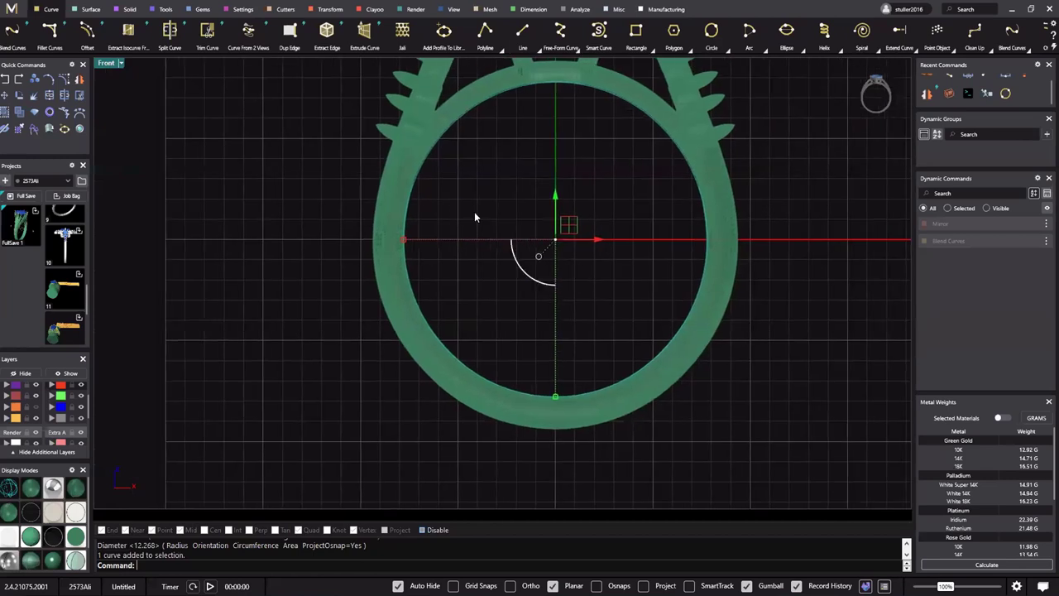
right_drag(474, 211, 506, 191)
click(561, 38)
click(561, 38)
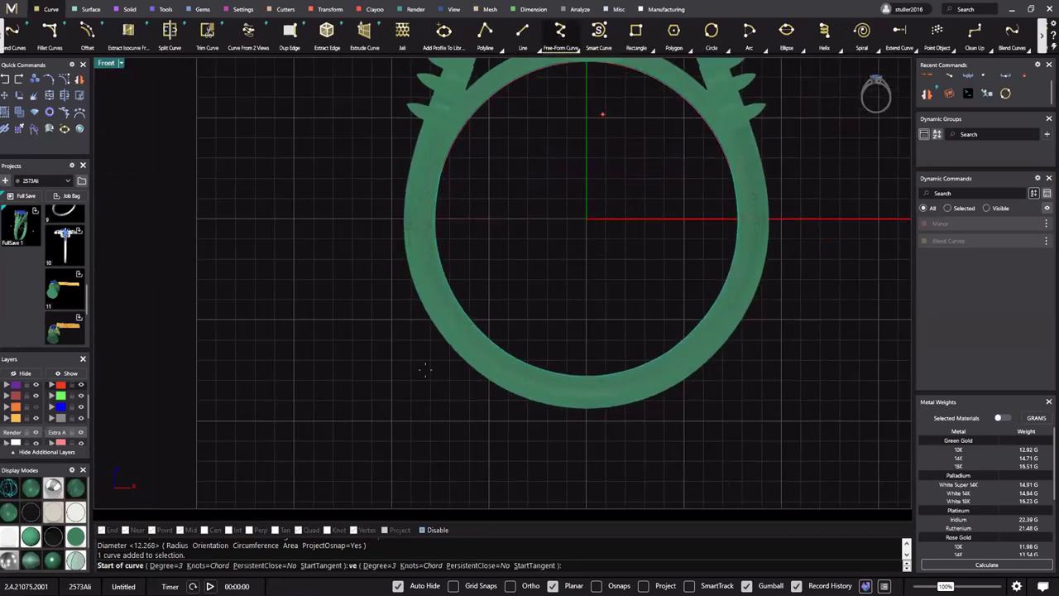
scroll(370, 244, up, 3)
click(416, 207)
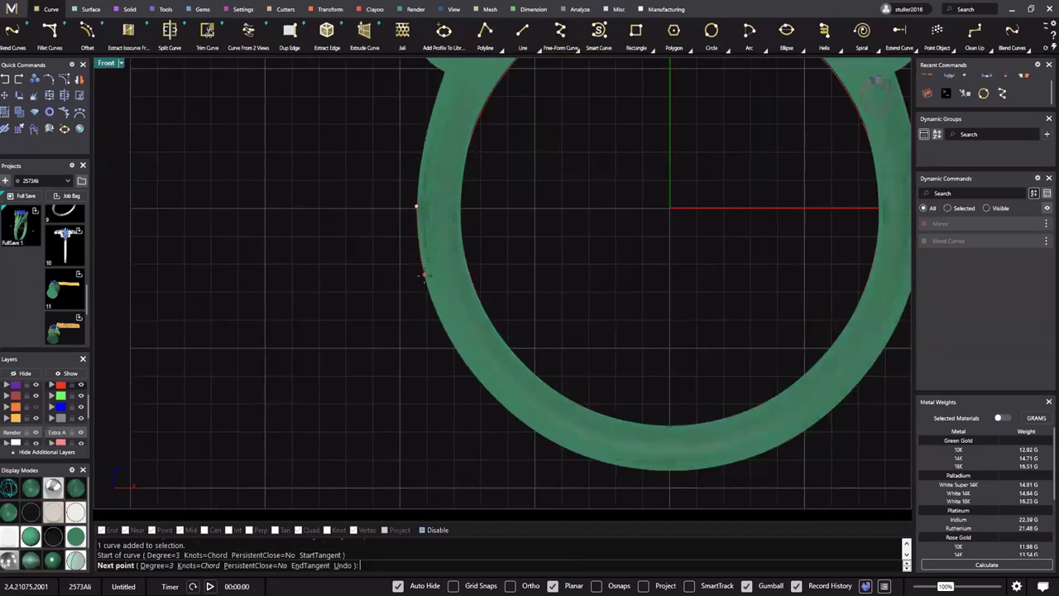
click(426, 279)
right_drag(461, 353, 427, 281)
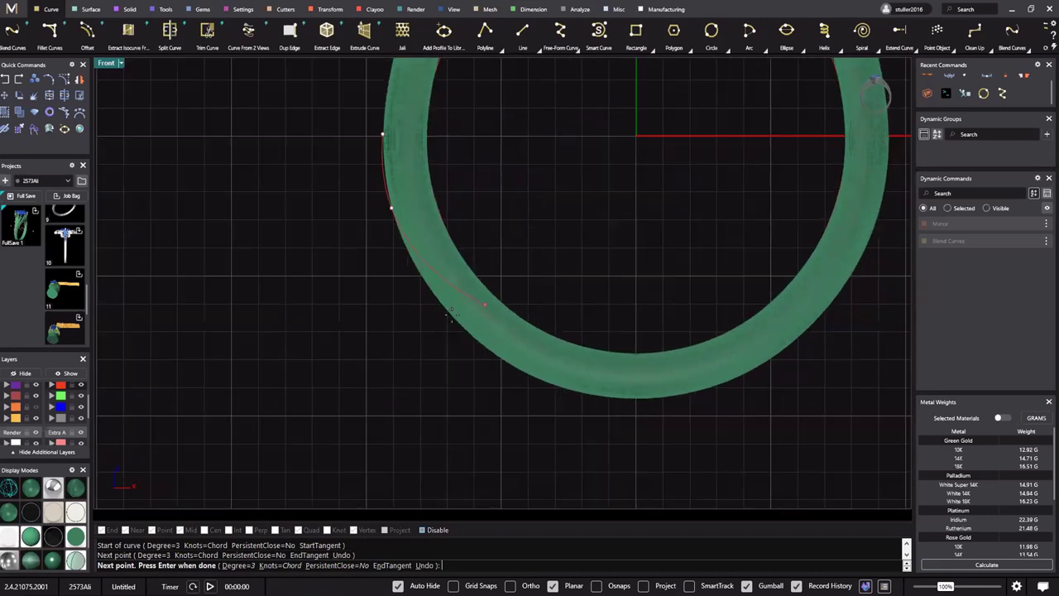
click(452, 315)
scroll(532, 407, up, 2)
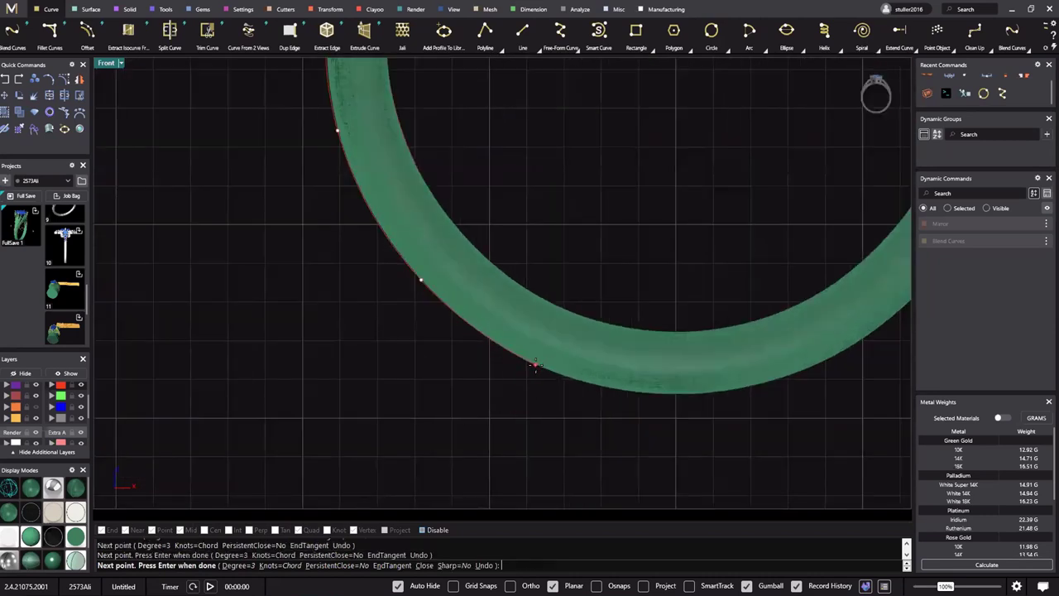
click(536, 365)
scroll(692, 430, up, 2)
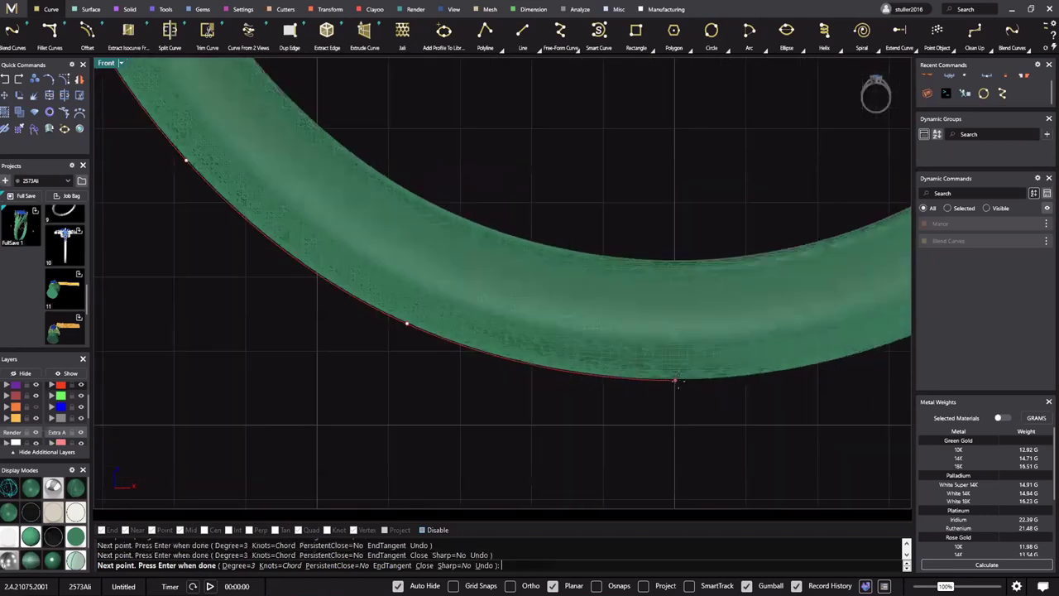
click(675, 378)
right_click(697, 361)
Hide the first metal layer so that only the finger-hole circle and the outer shank curve remain displayed
scroll(675, 365, down, 6)
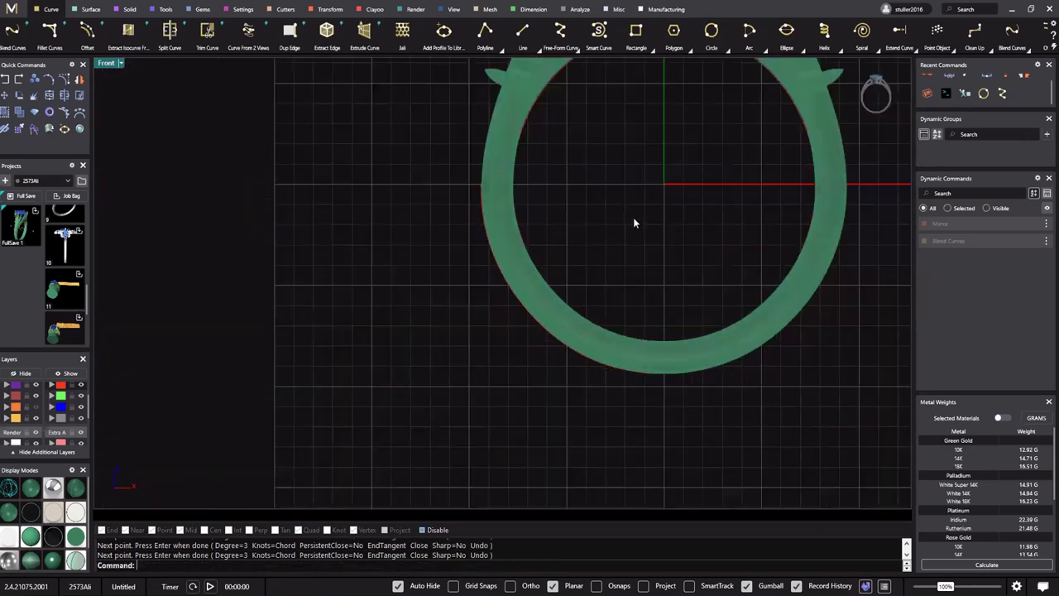
scroll(66, 398, down, 3)
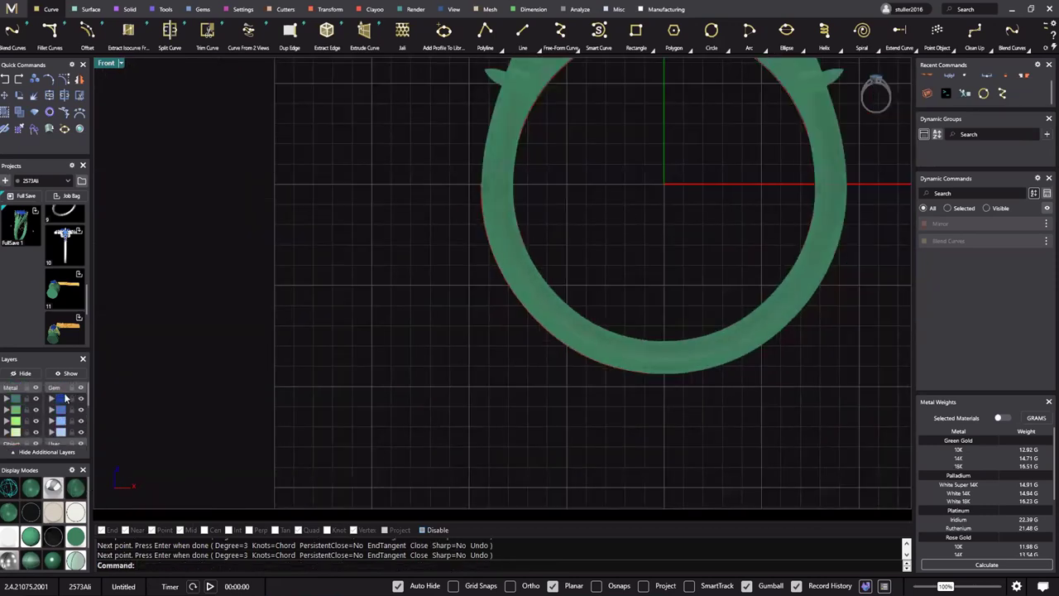
click(36, 399)
right_drag(591, 322, 556, 340)
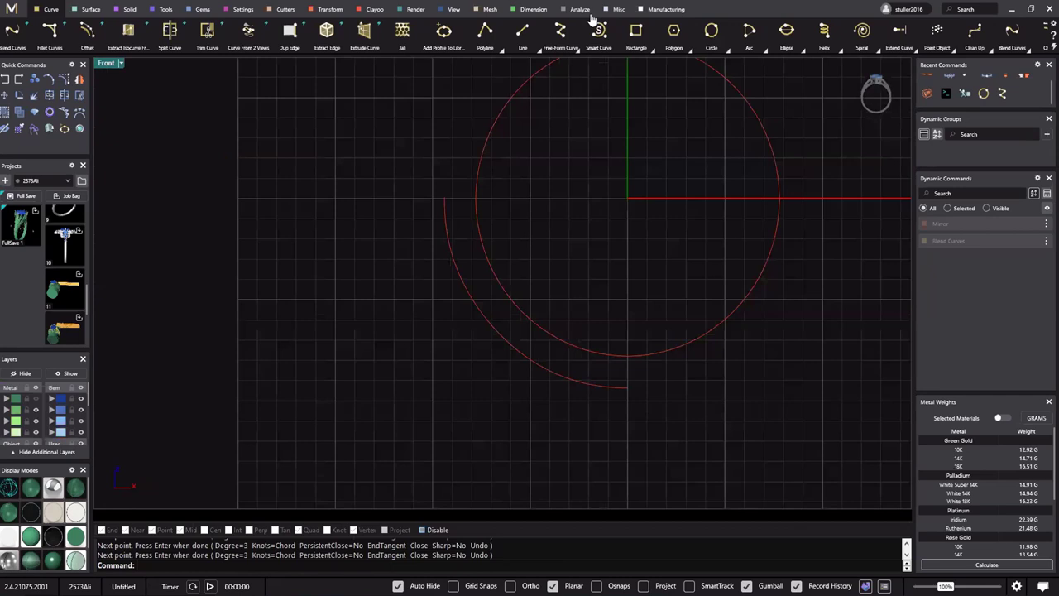
Draw two guide lines from the origin, one straight down and one straight left, both extending past the outer shank curve
click(521, 35)
right_drag(640, 295, 602, 281)
text(0)
key(Return)
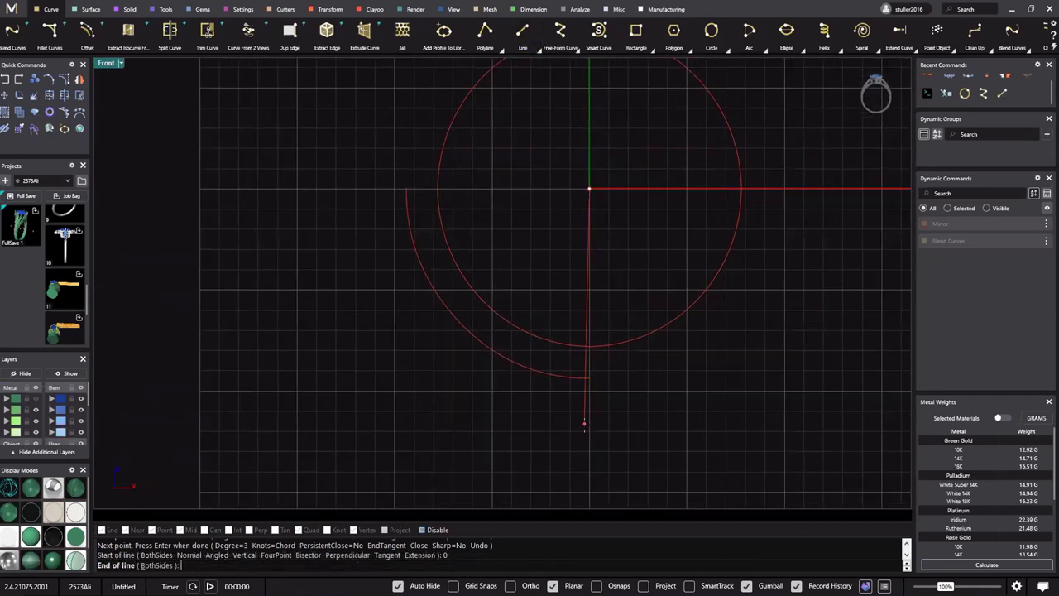
click(588, 423)
right_click(566, 229)
click(589, 189)
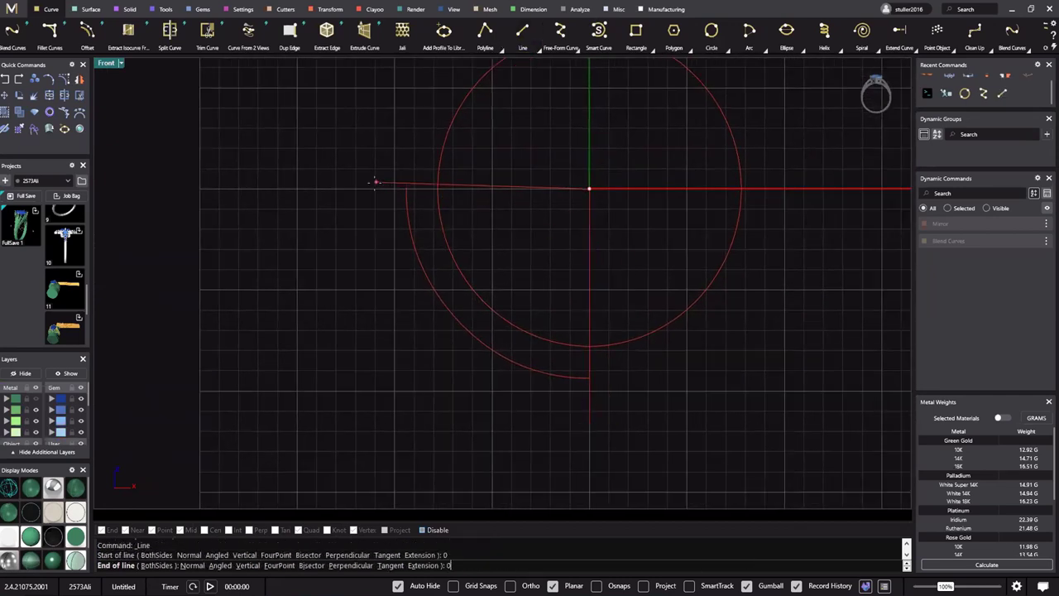
click(374, 189)
Trim the circle to its lower-left quarter and trim the outer curve's overshoot above the horizontal guide line
drag(660, 153, 329, 434)
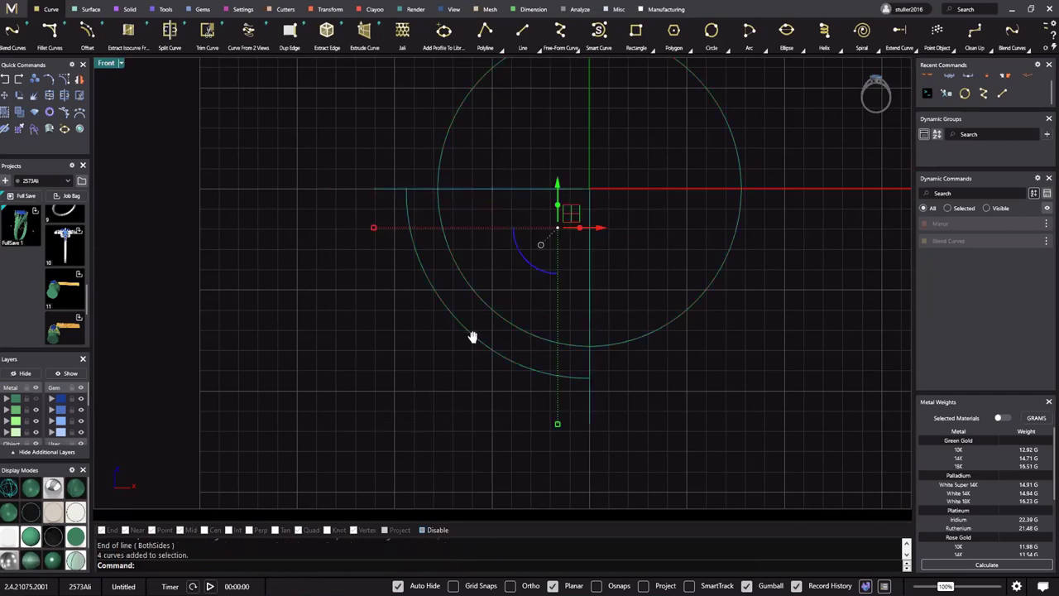
right_drag(473, 336, 555, 517)
key(ctrl+t)
click(452, 140)
scroll(603, 349, up, 10)
scroll(595, 308, down, 4)
scroll(405, 198, up, 9)
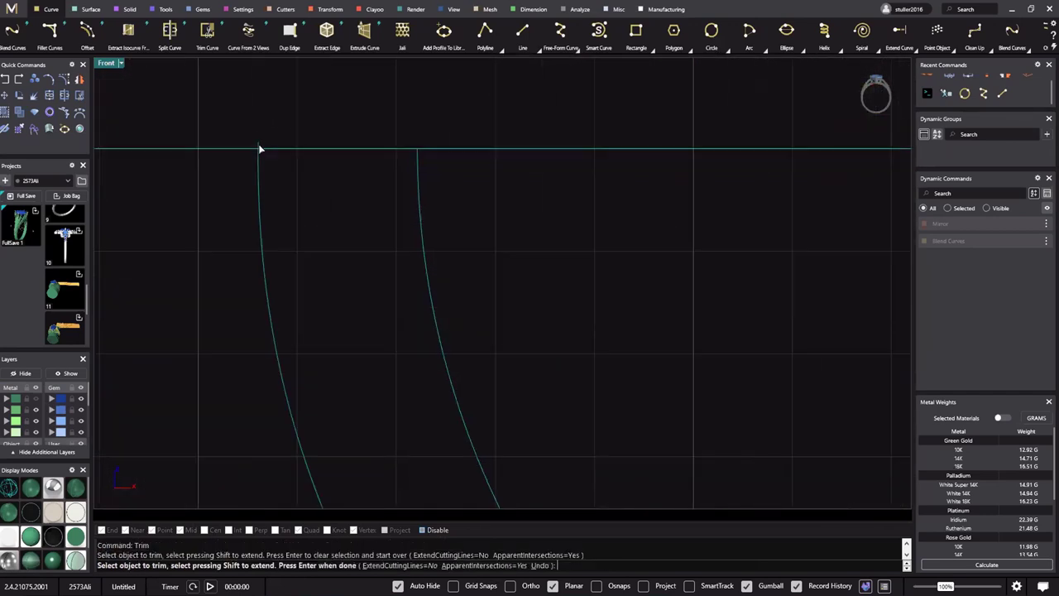
click(259, 145)
scroll(440, 190, down, 6)
right_click(521, 245)
Delete the horizontal guide line and switch to a shaded display mode that draws curves thicker
click(499, 163)
scroll(533, 269, down, 6)
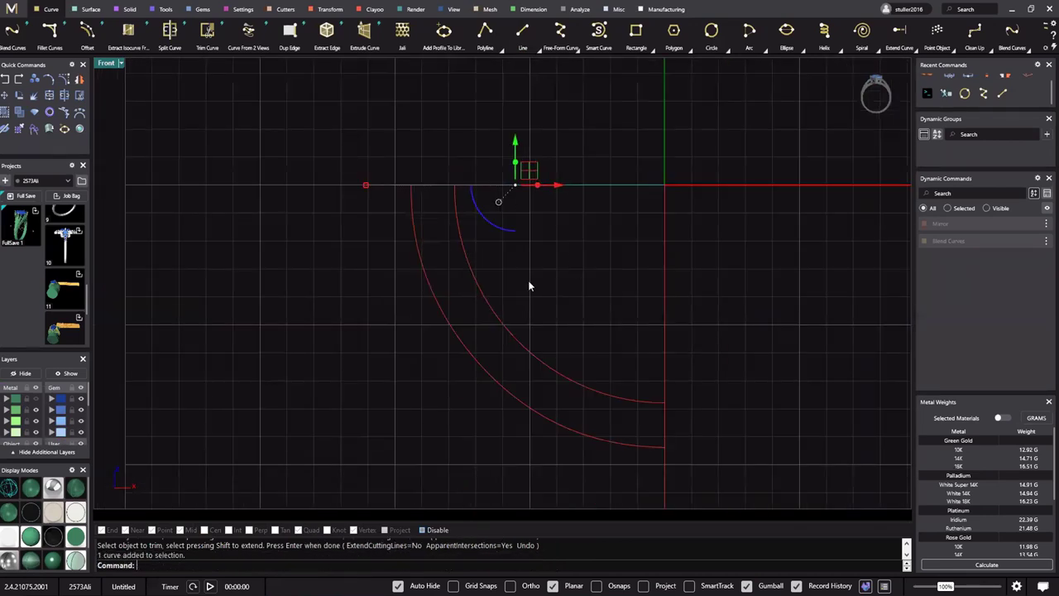
key(Delete)
click(32, 500)
right_drag(583, 319, 561, 308)
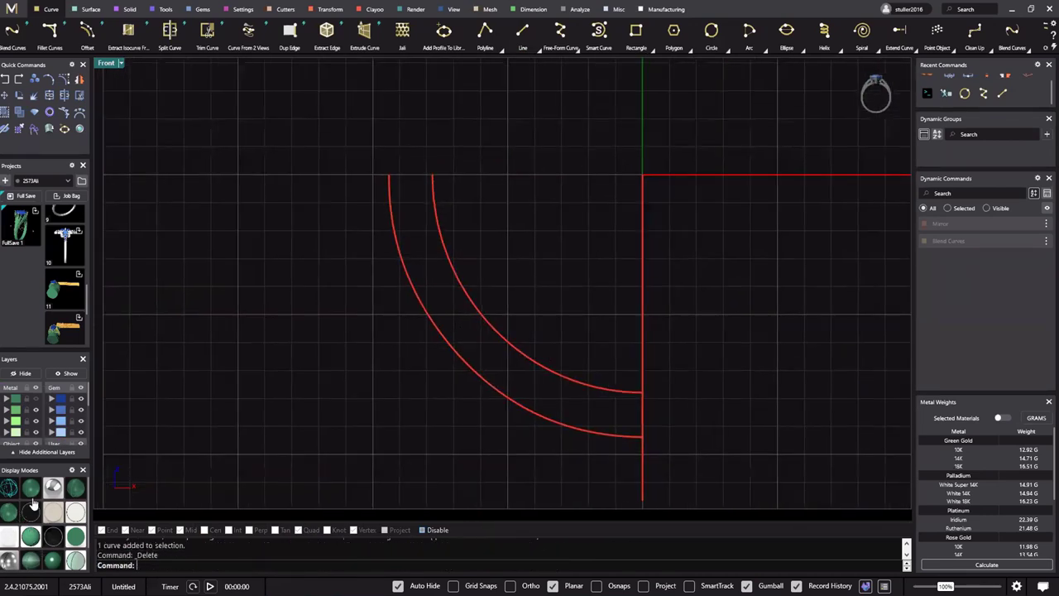
Show the metal layer to compare the two quarter curves with the shank, and hide it again
click(35, 400)
right_drag(468, 274, 475, 300)
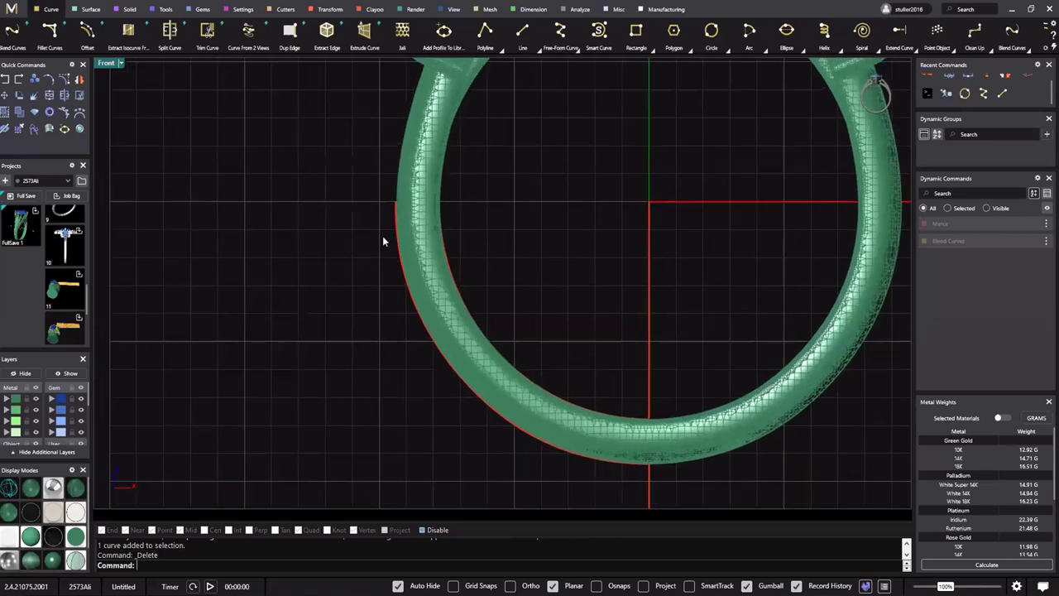
scroll(384, 241, up, 3)
click(36, 399)
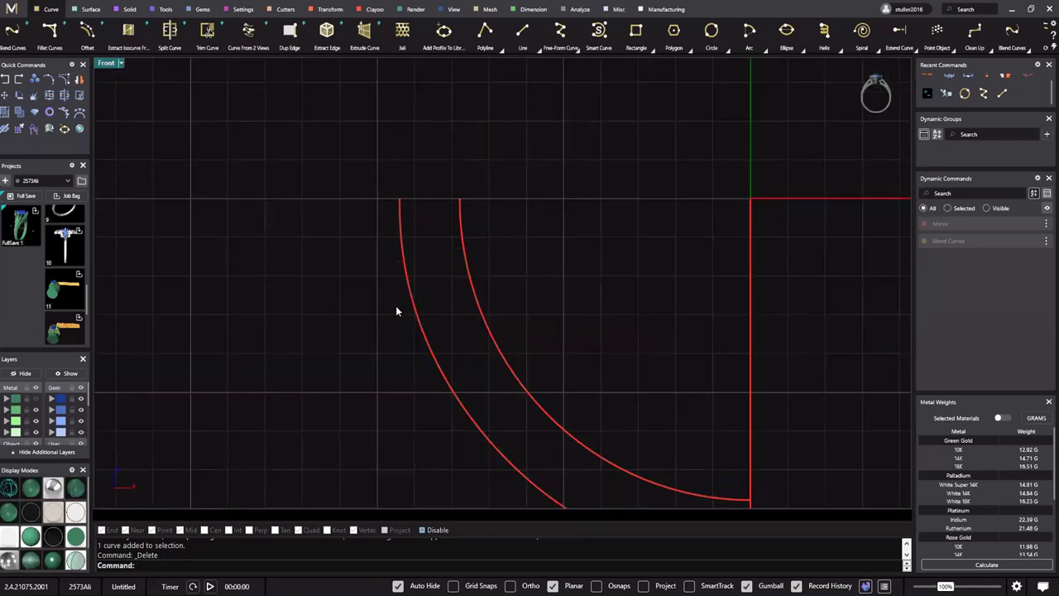
Loft a surface between the inner and outer quarter curves with Normal style and no simplification, and cut the two source curves
click(415, 294)
shift+click(465, 246)
scroll(492, 256, down, 4)
right_drag(489, 255, 447, 238)
text(loft)
key(Return)
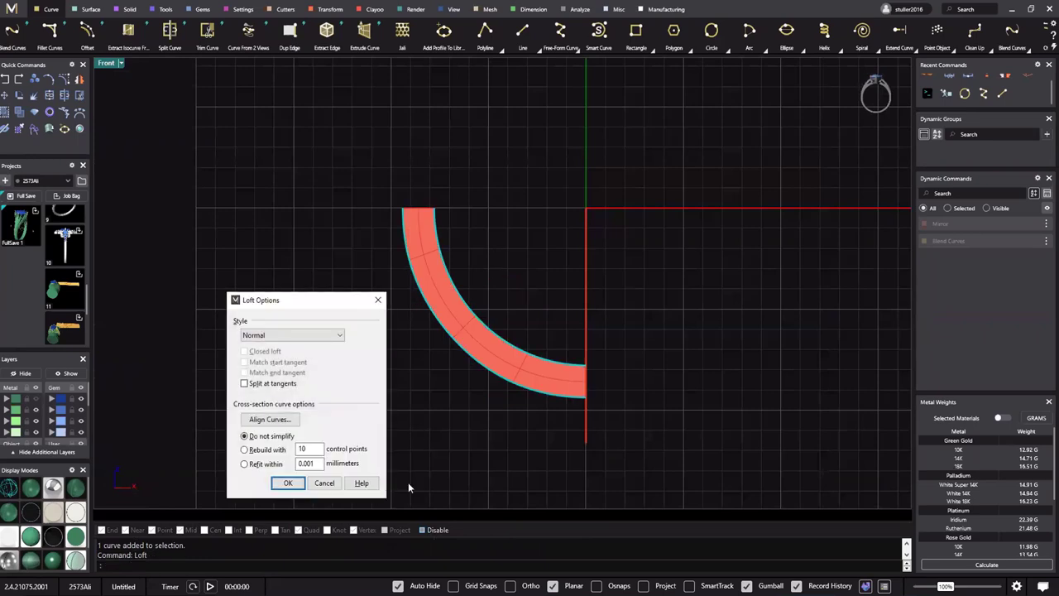
click(288, 482)
scroll(438, 344, up, 2)
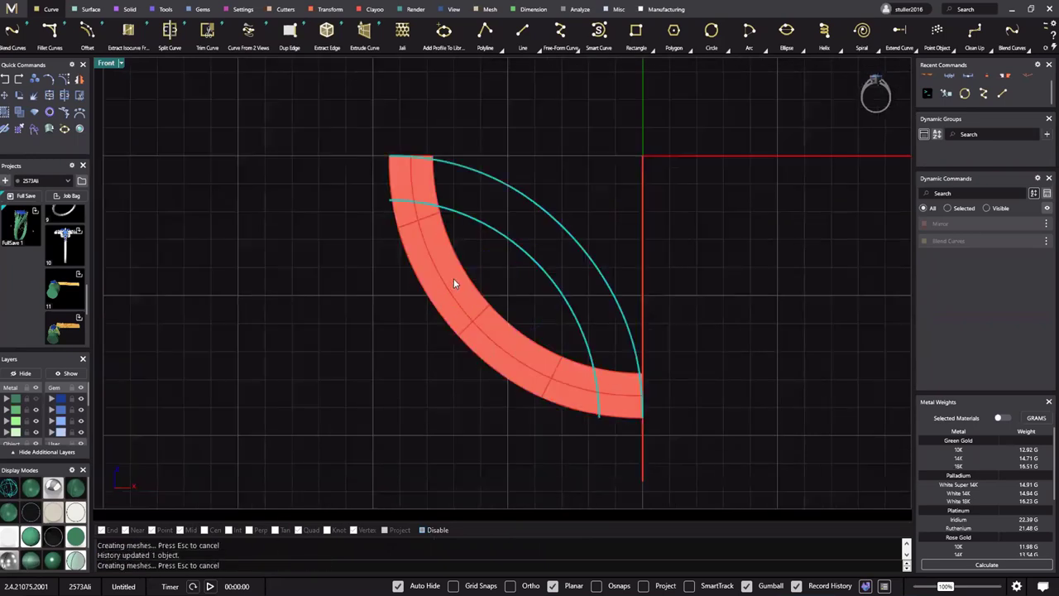
key(ctrl+x)
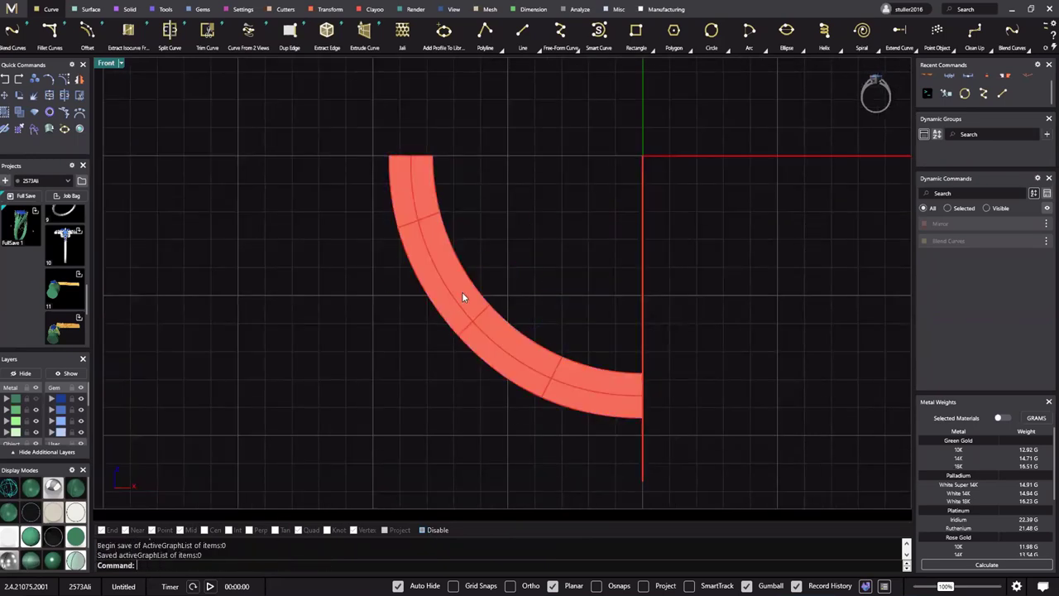
Turn on the lofted surface's control points and examine their layout along the quarter arc
click(463, 295)
key(F10)
scroll(456, 325, down, 2)
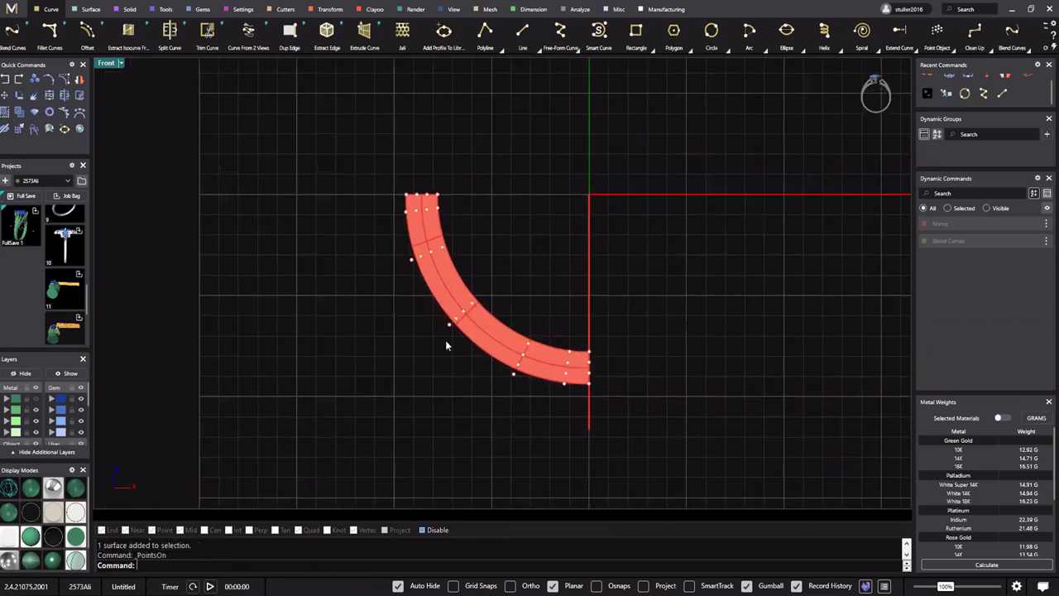
scroll(441, 276, up, 4)
mouse_move(399, 134)
right_down()
mouse_move(405, 158)
mouse_move(377, 172)
mouse_move(390, 143)
right_up()
scroll(405, 163, up, 2)
scroll(402, 155, down, 2)
scroll(502, 373, down, 2)
right_drag(502, 374, 525, 406)
right_drag(408, 196, 386, 160)
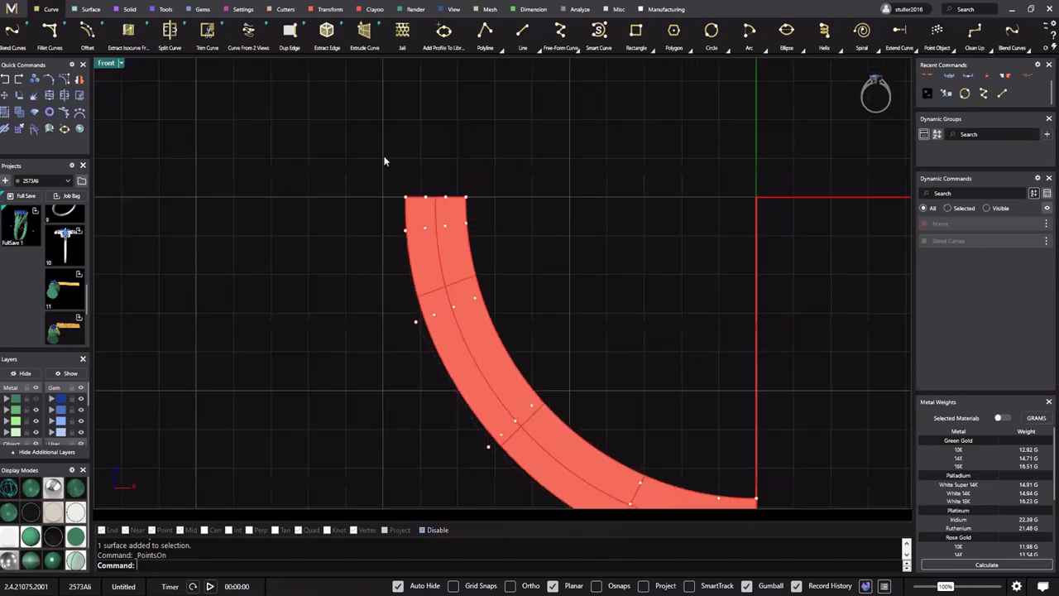
right_drag(548, 494, 493, 394)
scroll(493, 431, down, 2)
right_drag(493, 430, 480, 391)
right_drag(287, 377, 369, 392)
key(Escape)
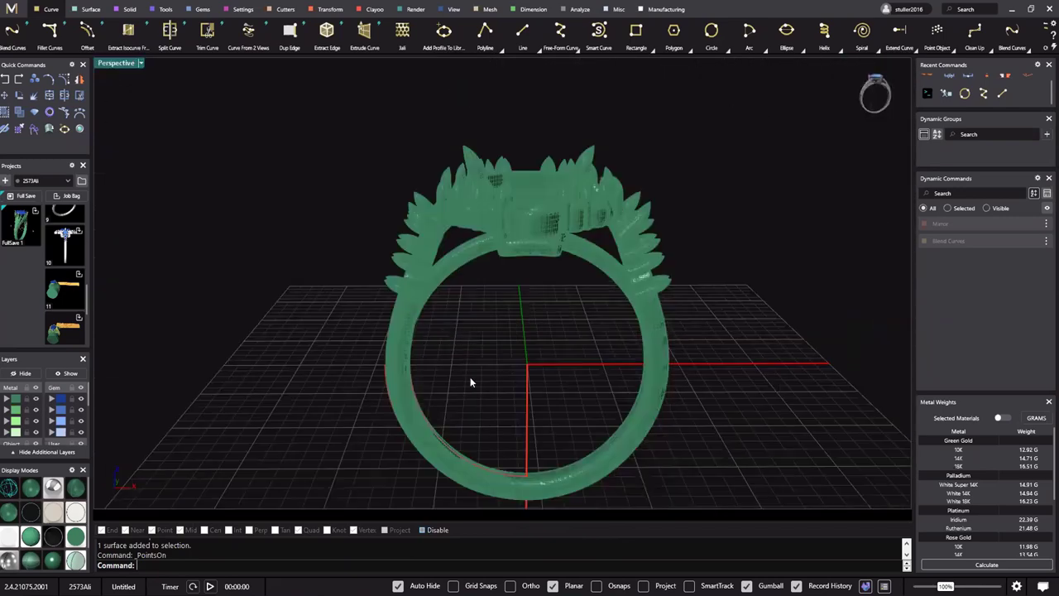
Inspect the surface inside the shank in perspective, delete the vertical guide line, and return to the front view
right_drag(470, 377, 432, 304)
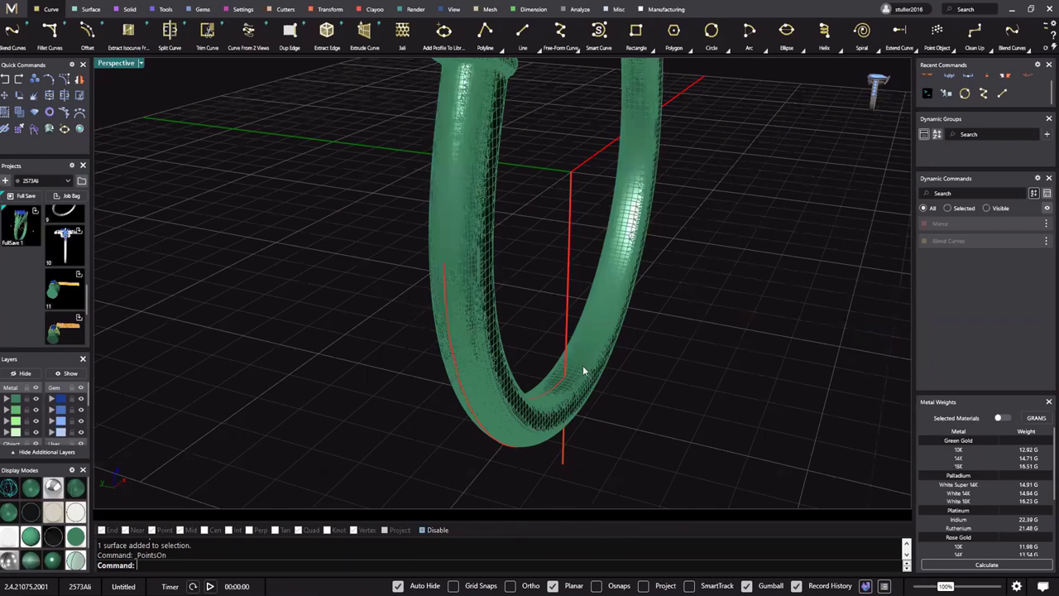
right_drag(583, 371, 554, 400)
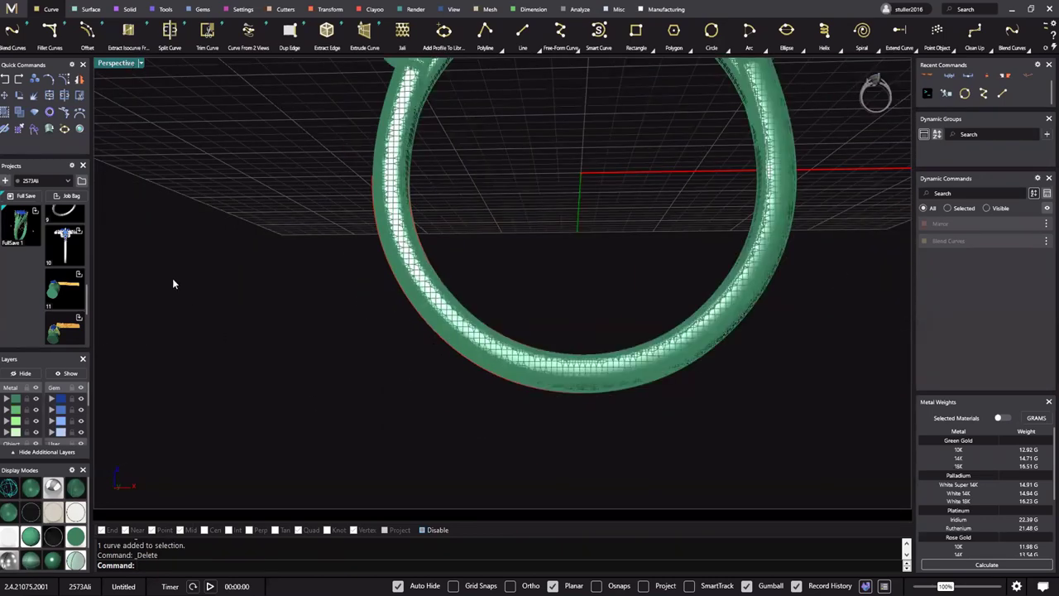
key(ctrl+m)
click(407, 305)
key(ctrl+m)
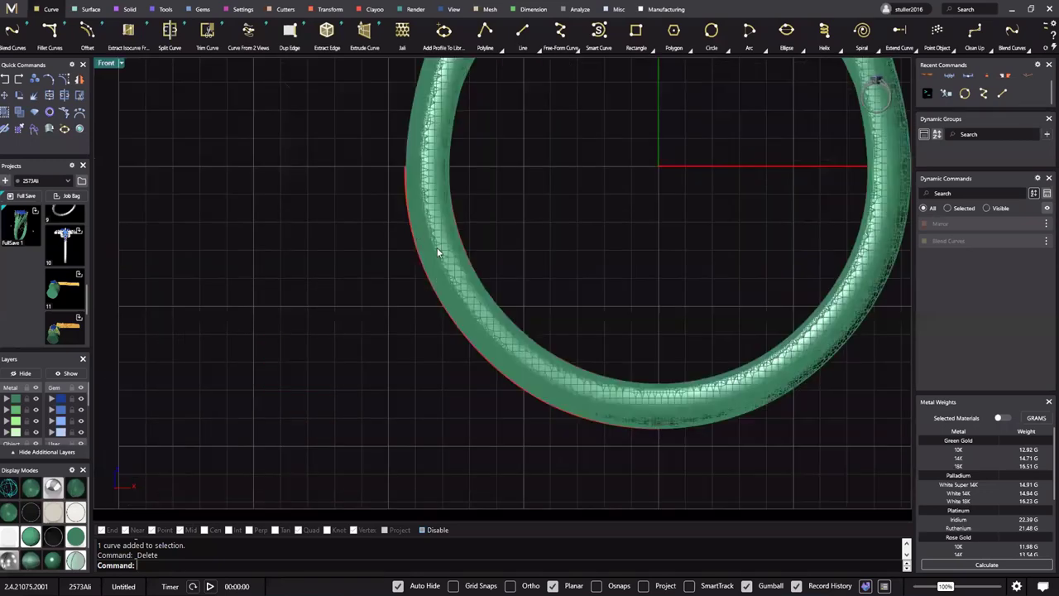
right_drag(461, 322, 416, 348)
scroll(749, 343, down, 3)
right_drag(406, 239, 367, 244)
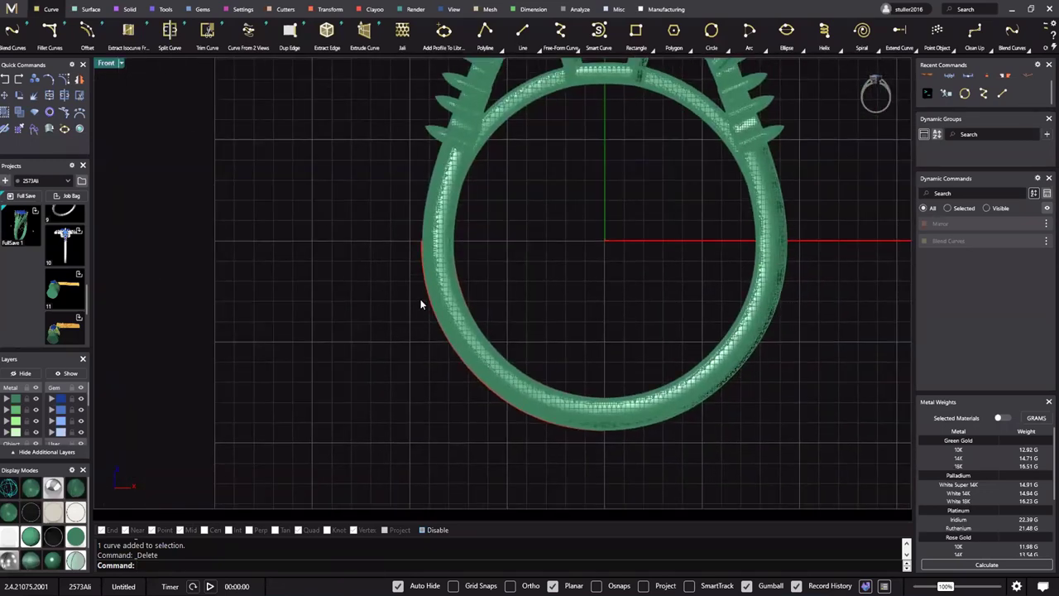
right_drag(483, 331, 422, 333)
scroll(445, 333, up, 3)
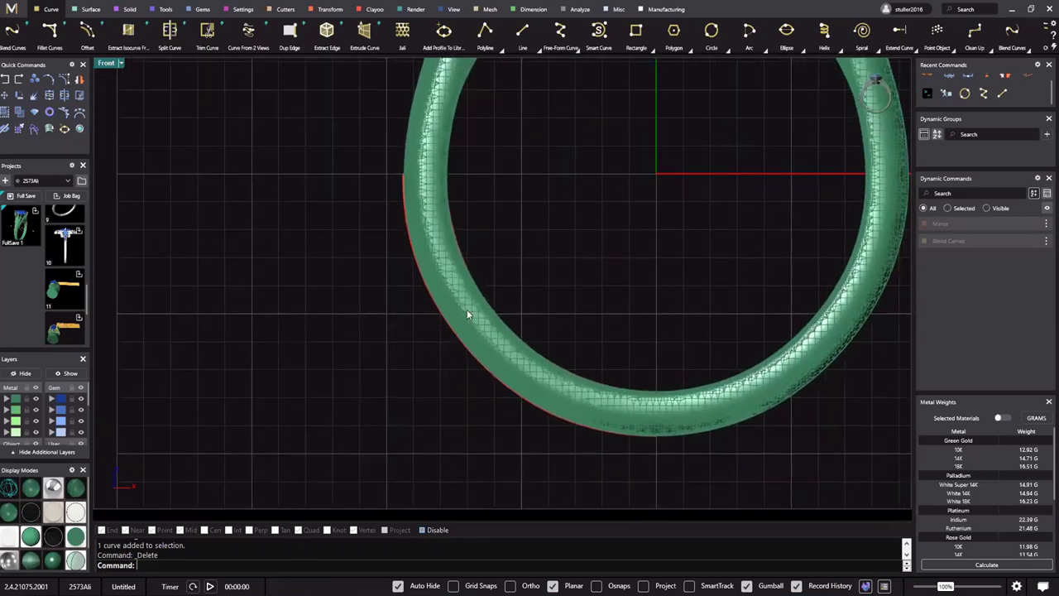
right_drag(472, 281, 441, 262)
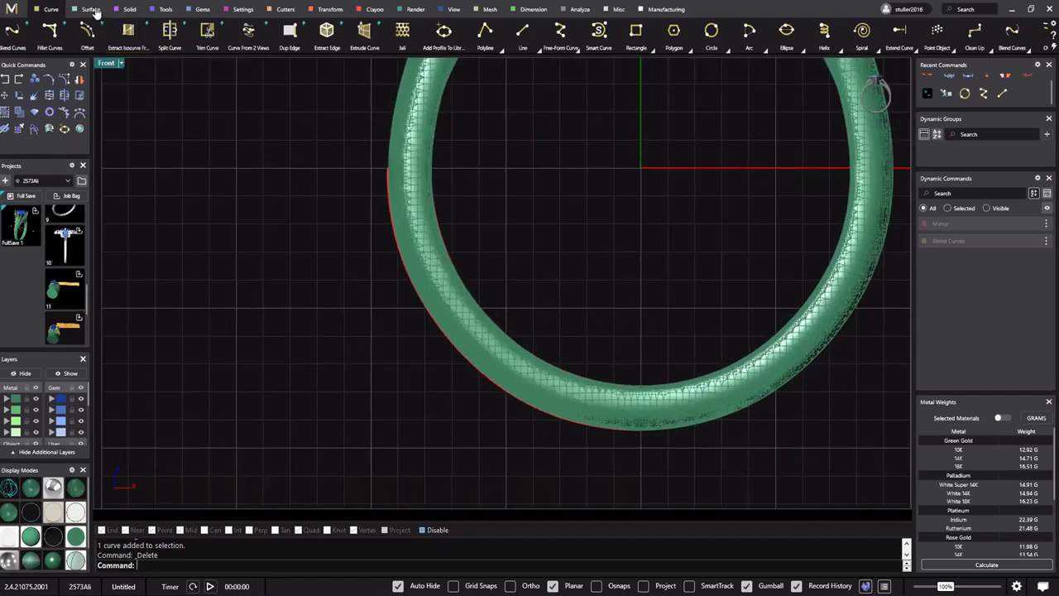
right_drag(357, 225, 344, 244)
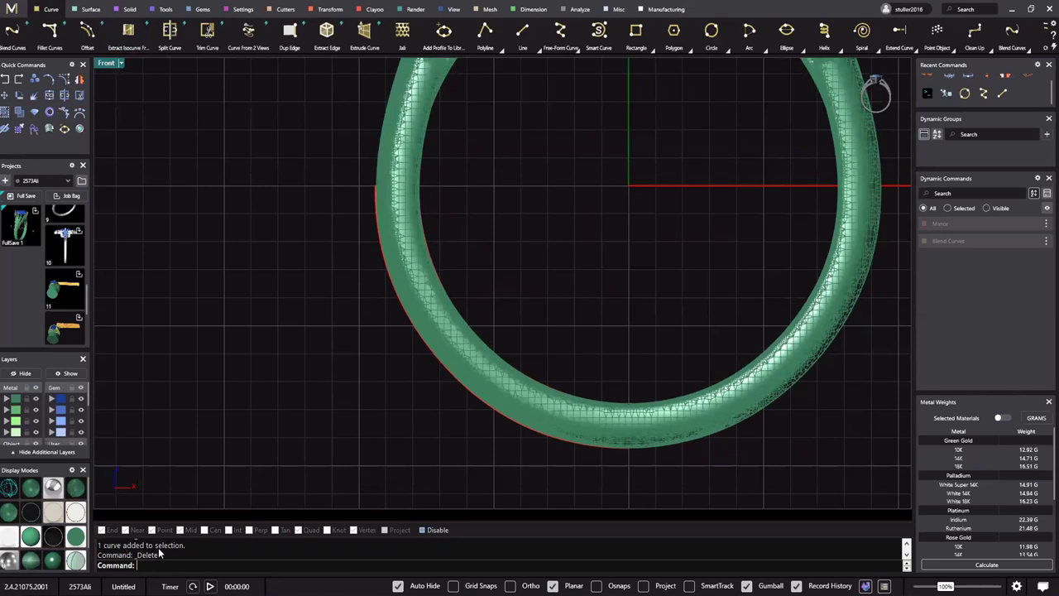
Start CageEdit and choose the halo ring mesh as the captive object
click(330, 9)
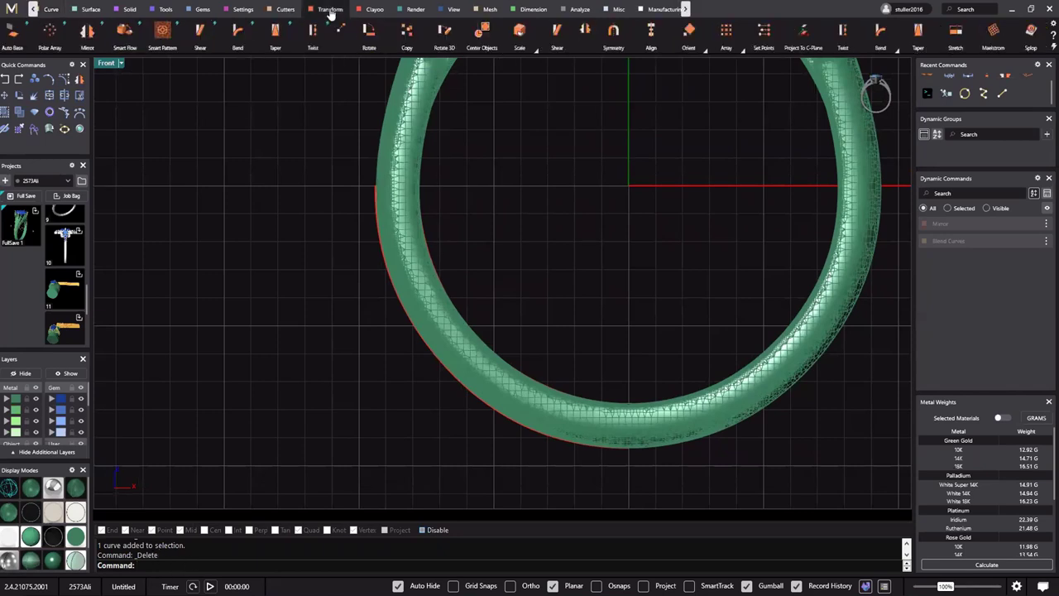
scroll(1001, 40, down, 1)
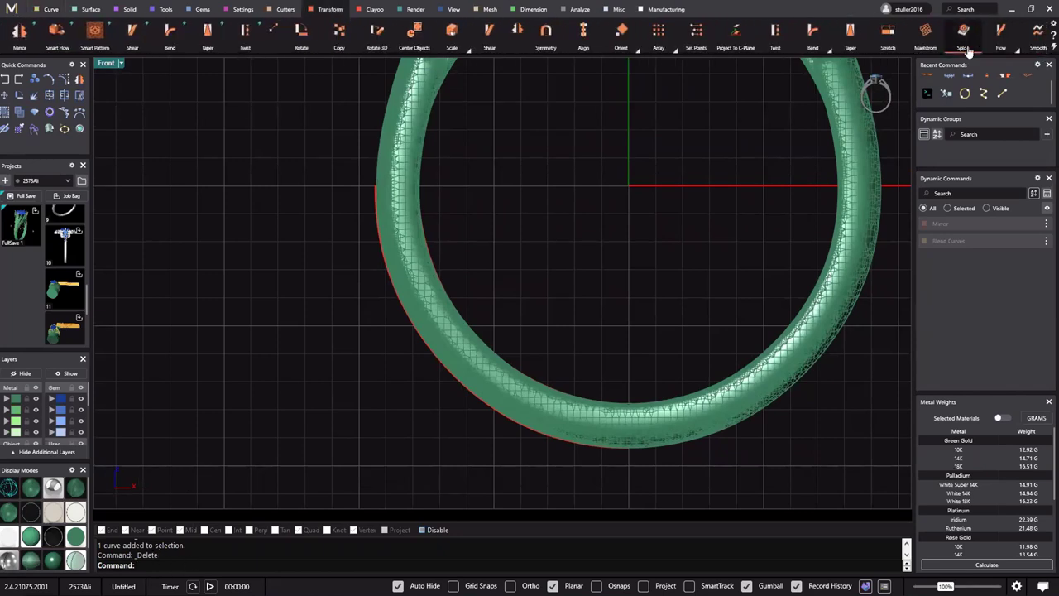
scroll(968, 51, down, 1)
scroll(970, 41, down, 2)
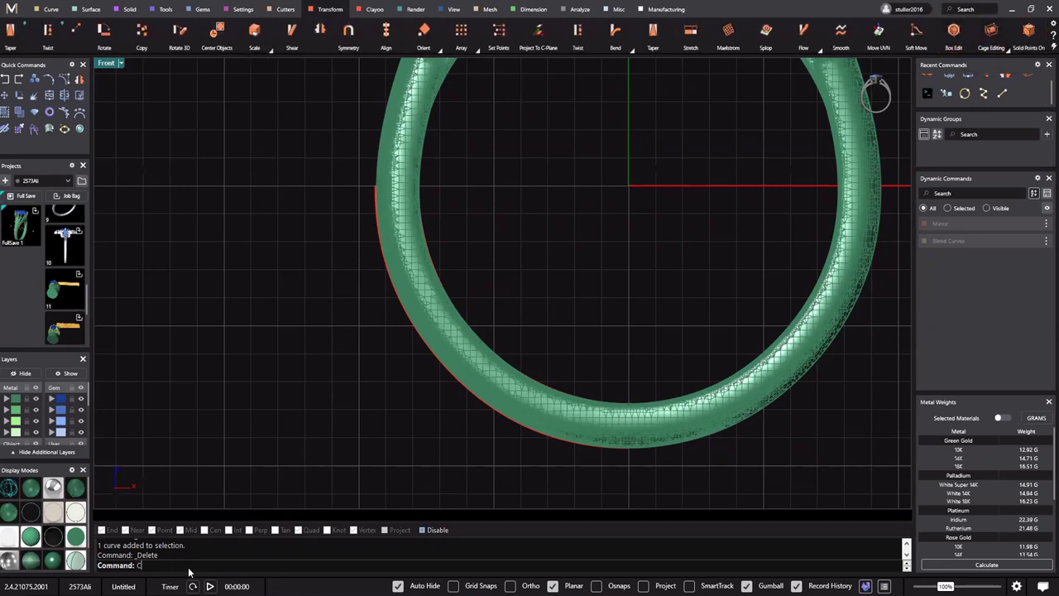
click(170, 547)
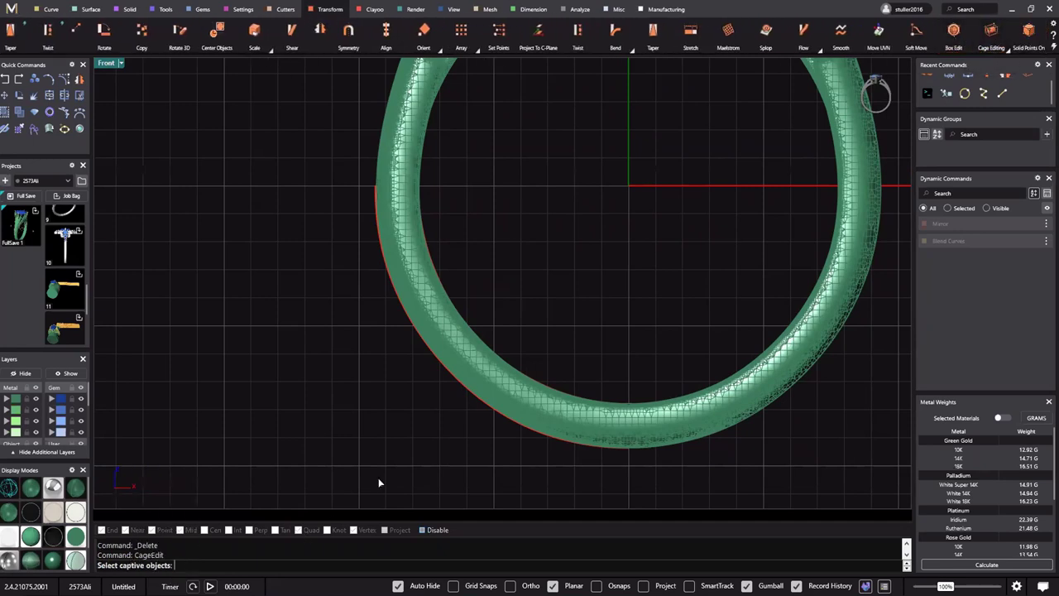
right_drag(409, 330, 377, 326)
right_drag(461, 339, 485, 330)
right_drag(402, 155, 408, 204)
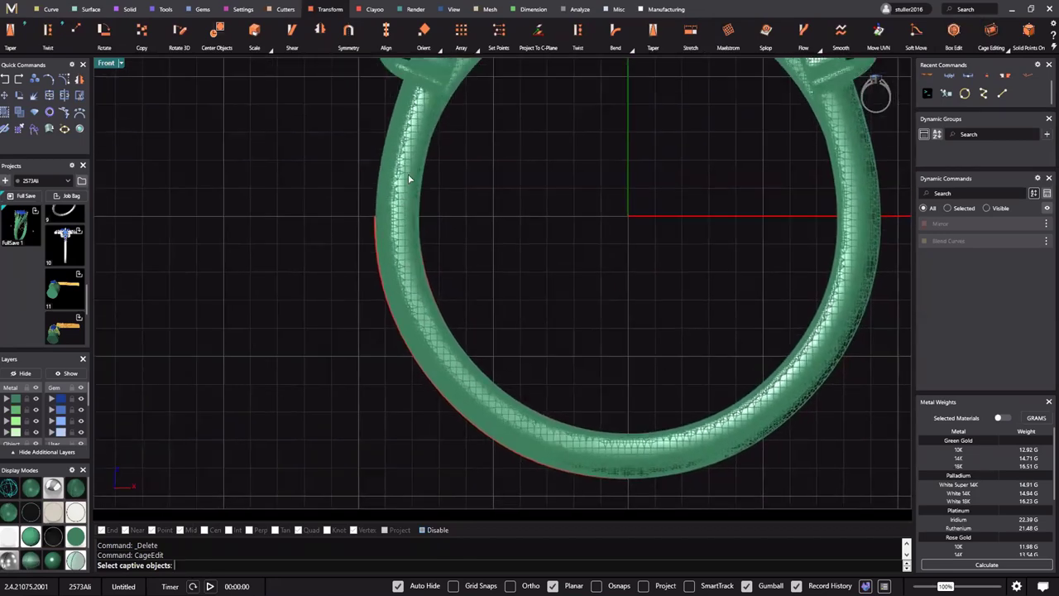
click(405, 172)
key(Return)
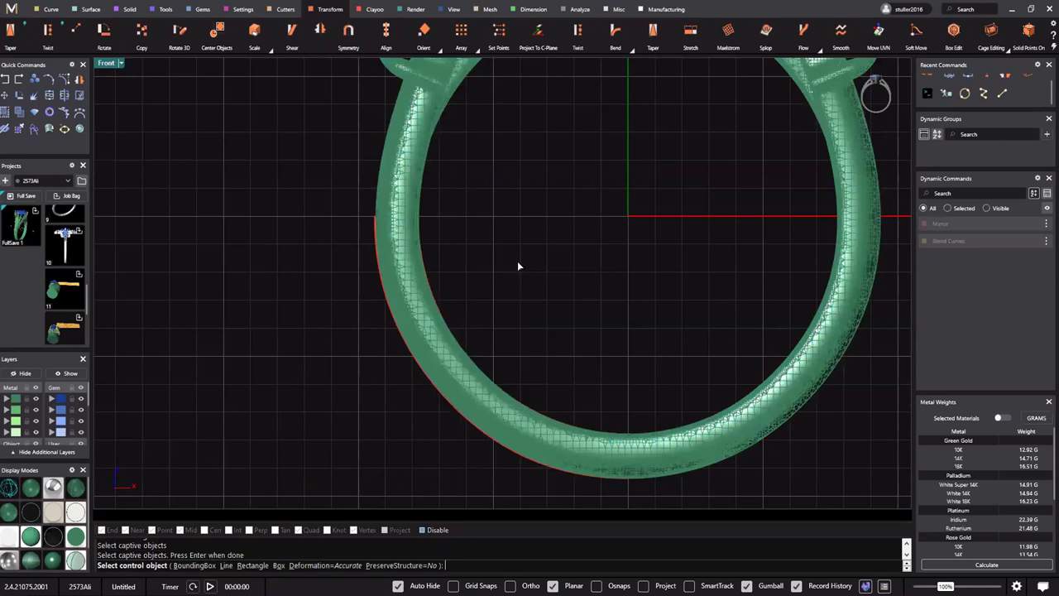
Set Deformation to Fast, choose the lofted quarter surface as the control object, and set the region to edit to Global
right_drag(297, 445, 311, 375)
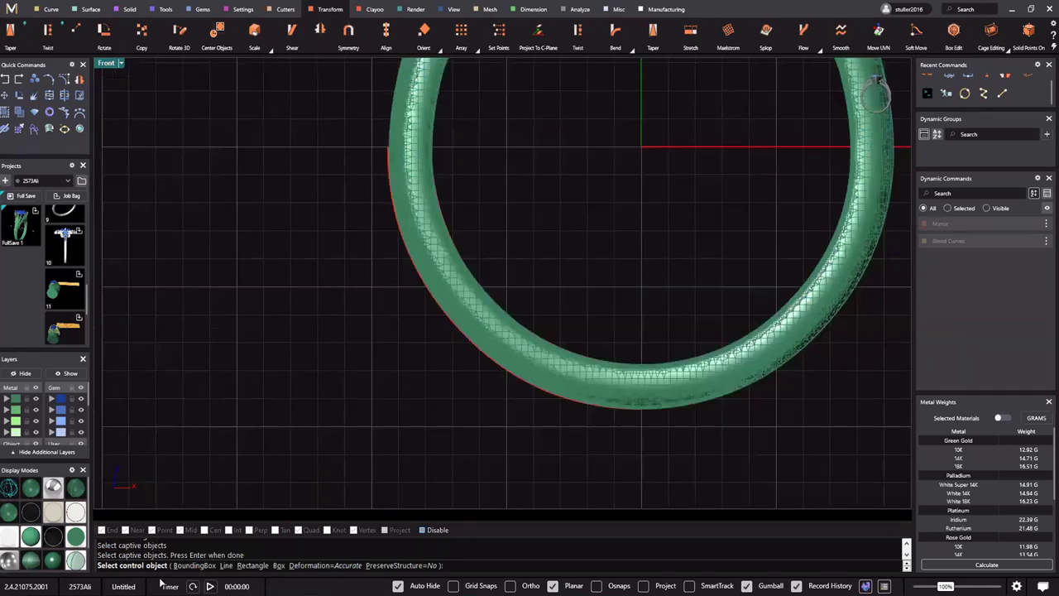
click(325, 566)
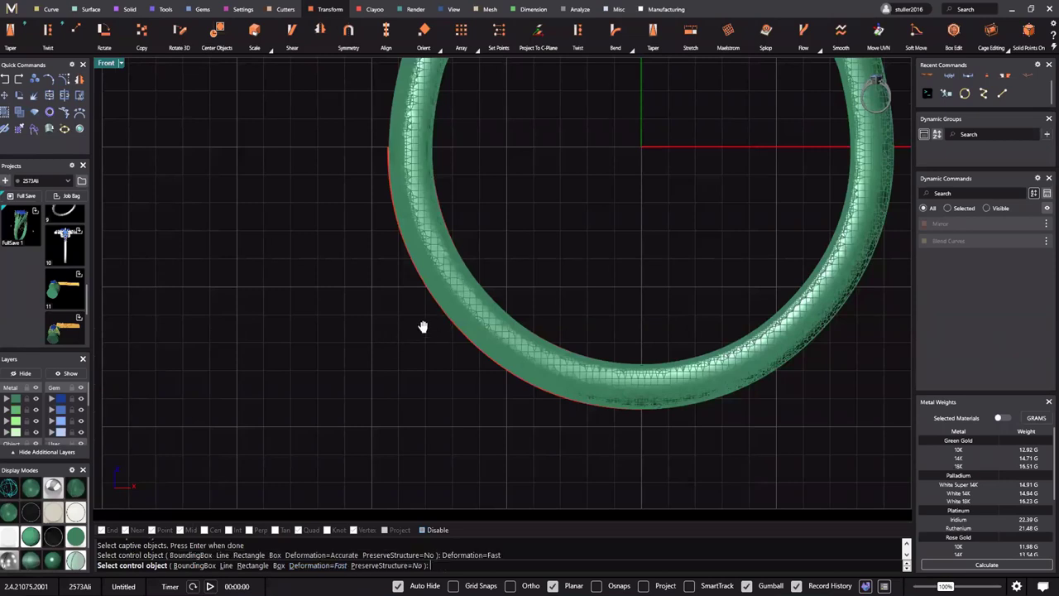
right_drag(423, 327, 448, 307)
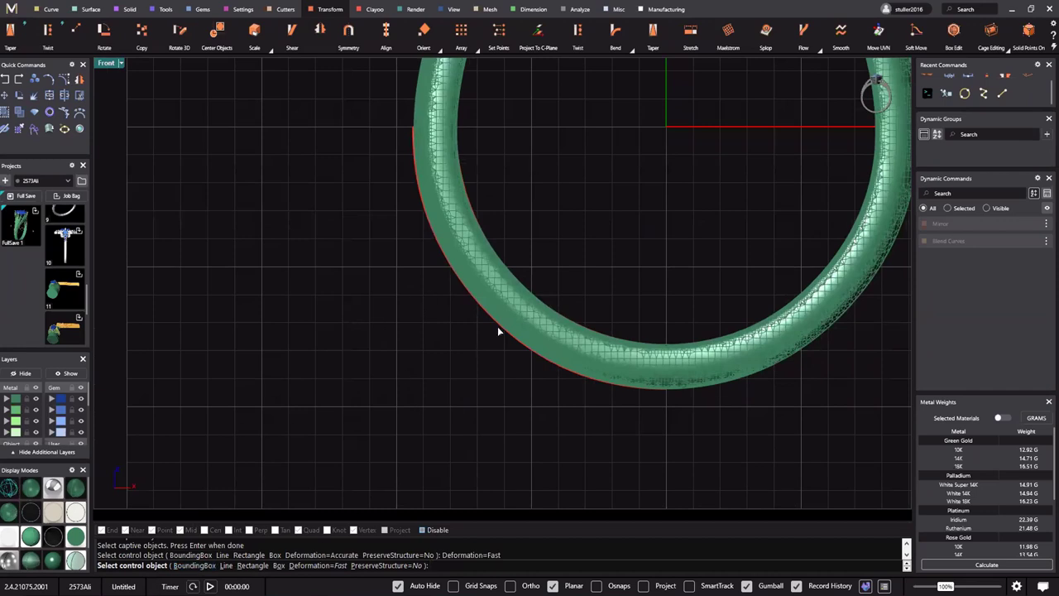
scroll(457, 260, up, 6)
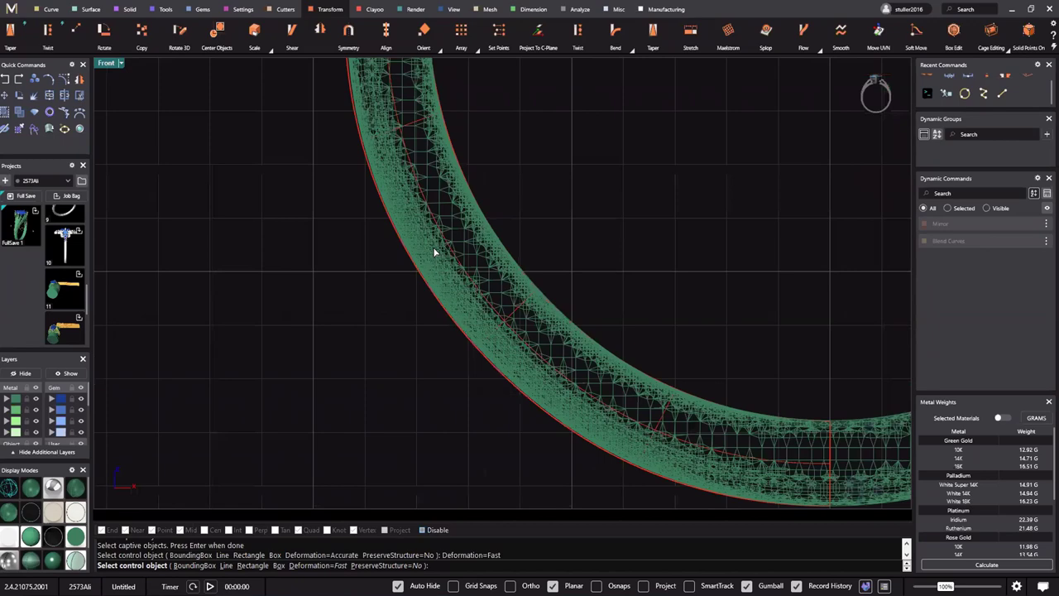
scroll(435, 253, up, 3)
right_drag(468, 353, 395, 373)
scroll(394, 374, up, 4)
click(395, 373)
scroll(395, 373, down, 12)
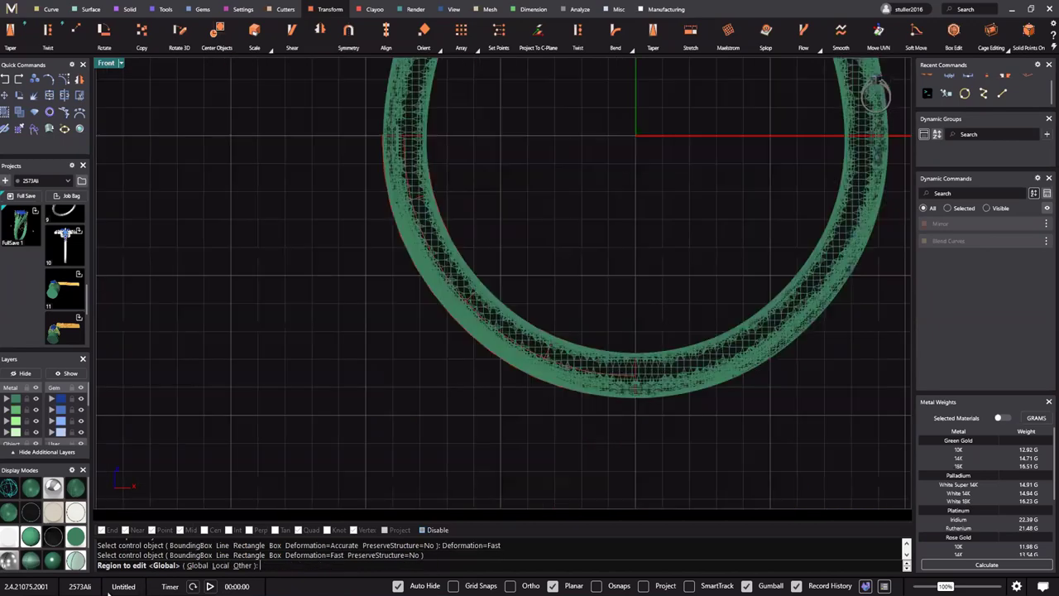
right_click(363, 311)
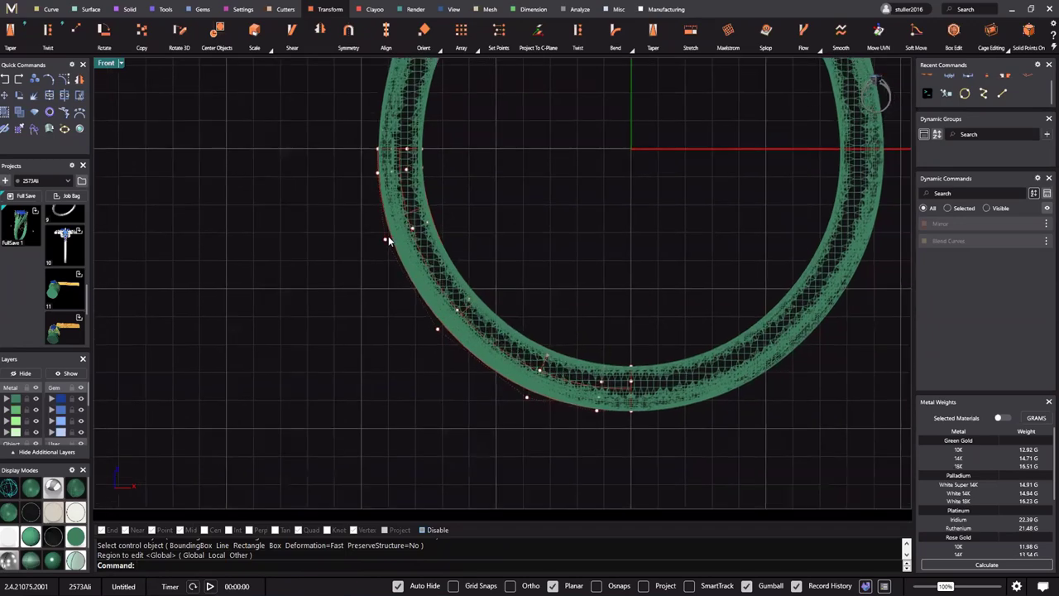
Move the outer cage control point just below the ring's horizontal axis slightly outward to bulge the shank's left side
scroll(369, 261, up, 2)
scroll(384, 224, up, 1)
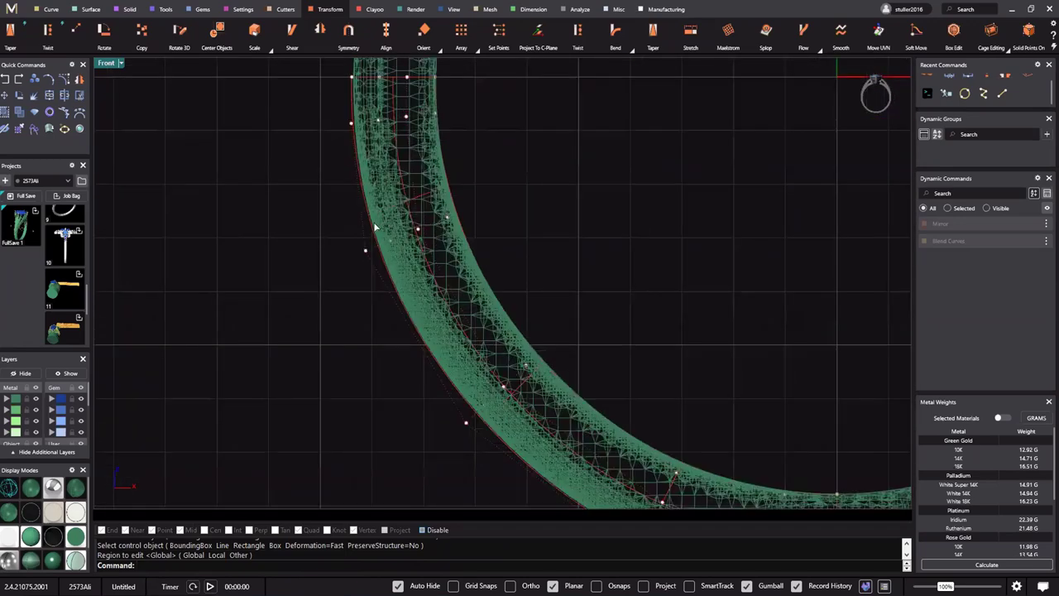
scroll(374, 226, up, 1)
scroll(357, 230, up, 1)
click(370, 239)
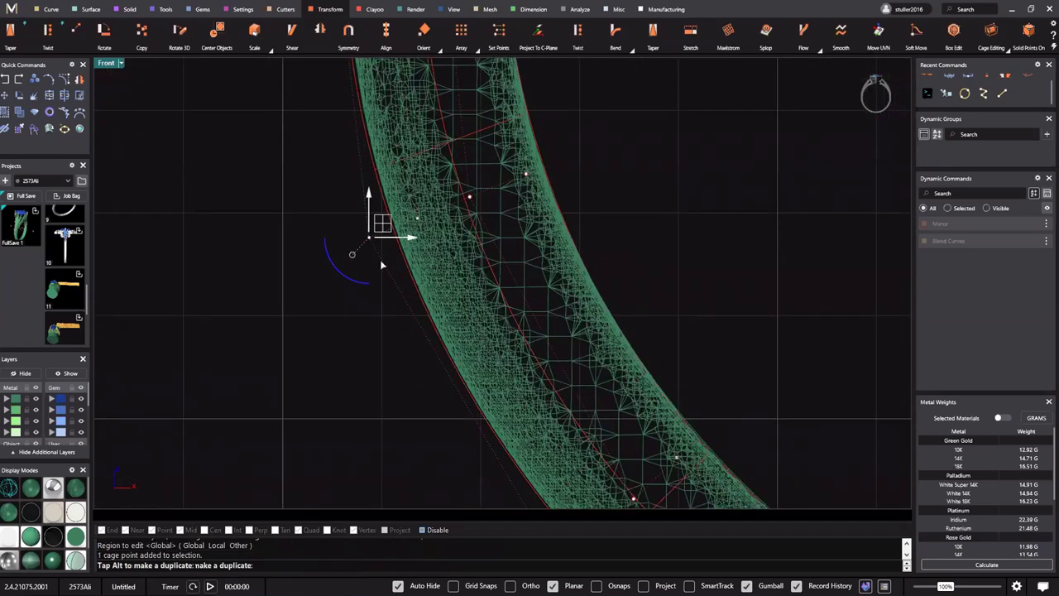
drag(382, 264, 381, 265)
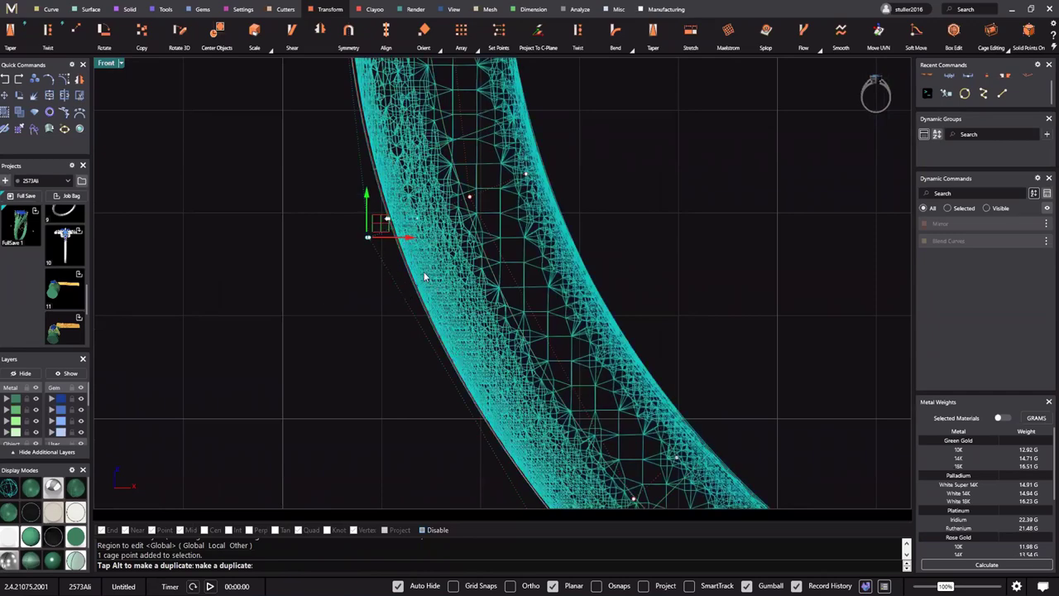
Move the outer cage control point midway along the quarter arc diagonally outward to thicken the shank's lower-left section, and deselect it
right_drag(426, 278, 435, 305)
scroll(392, 269, down, 3)
scroll(396, 270, down, 10)
scroll(408, 264, up, 4)
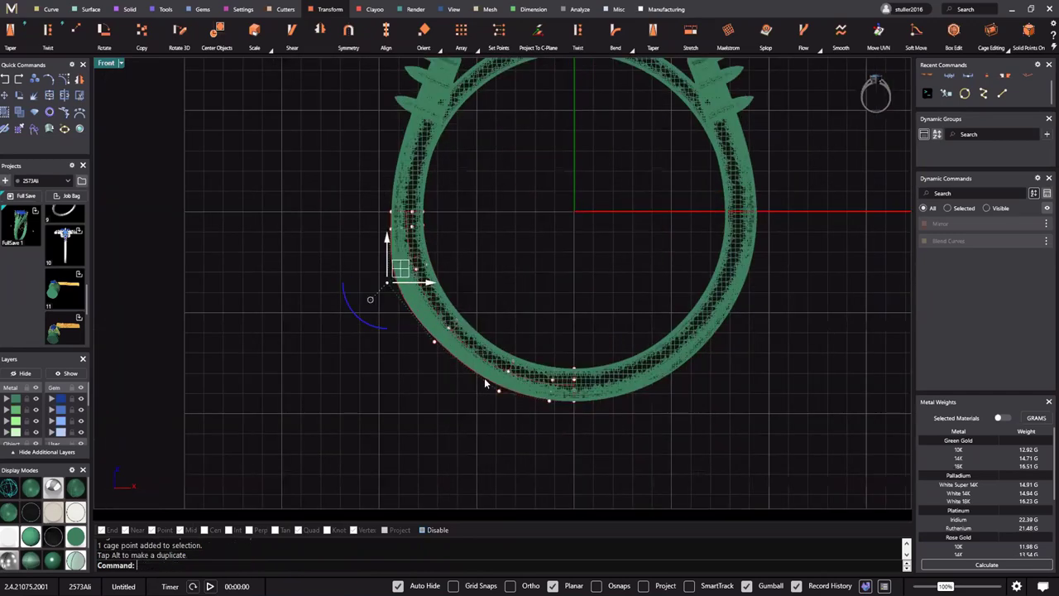
scroll(401, 416, up, 1)
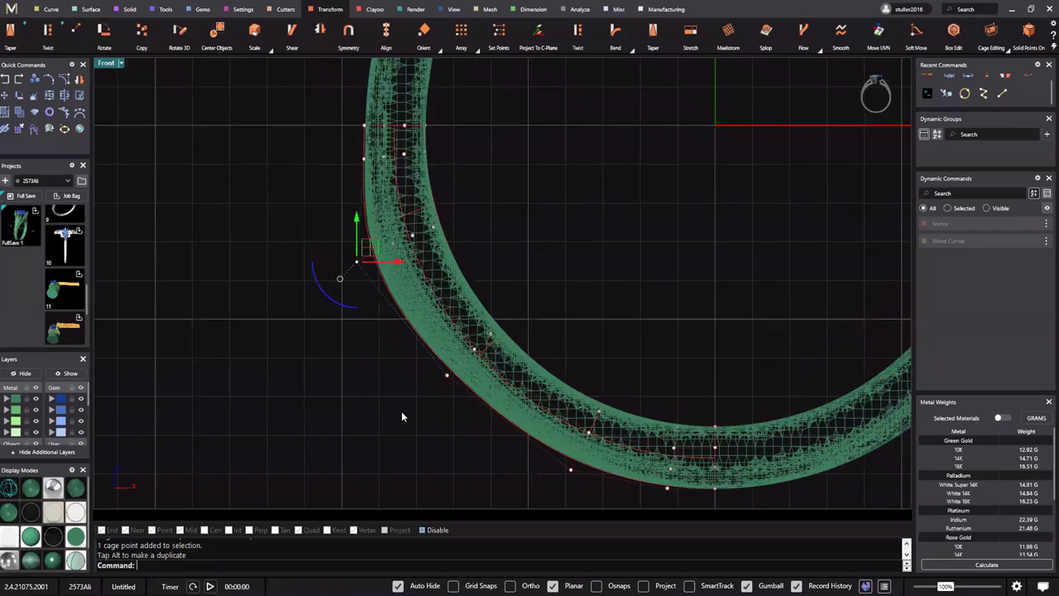
scroll(462, 370, up, 1)
click(447, 374)
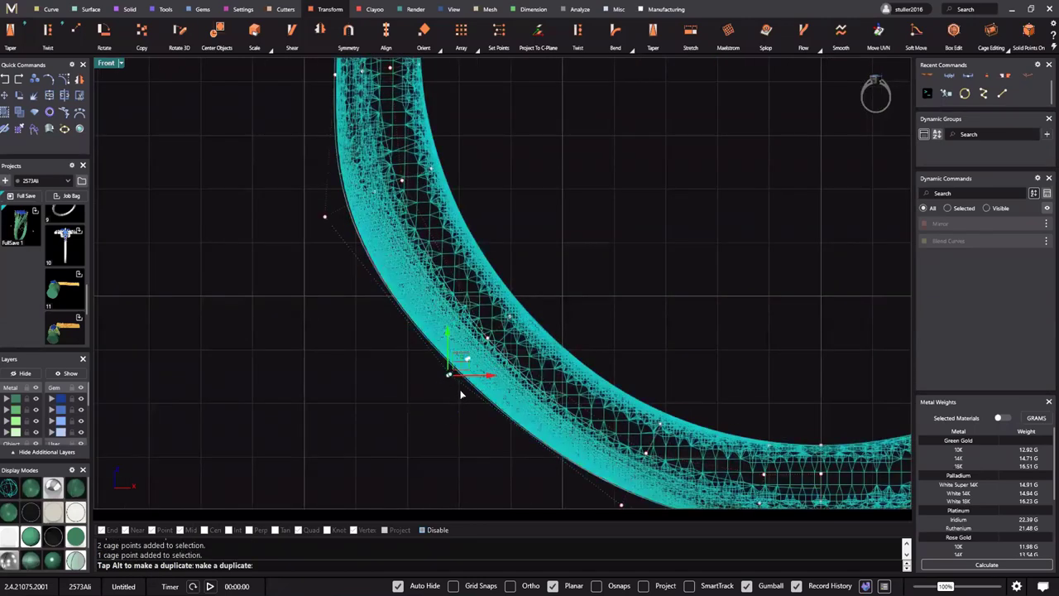
click(533, 311)
Examine the reshaped lower-left quarter of the shank against the inner finger hole and the opposite side
scroll(459, 390, down, 3)
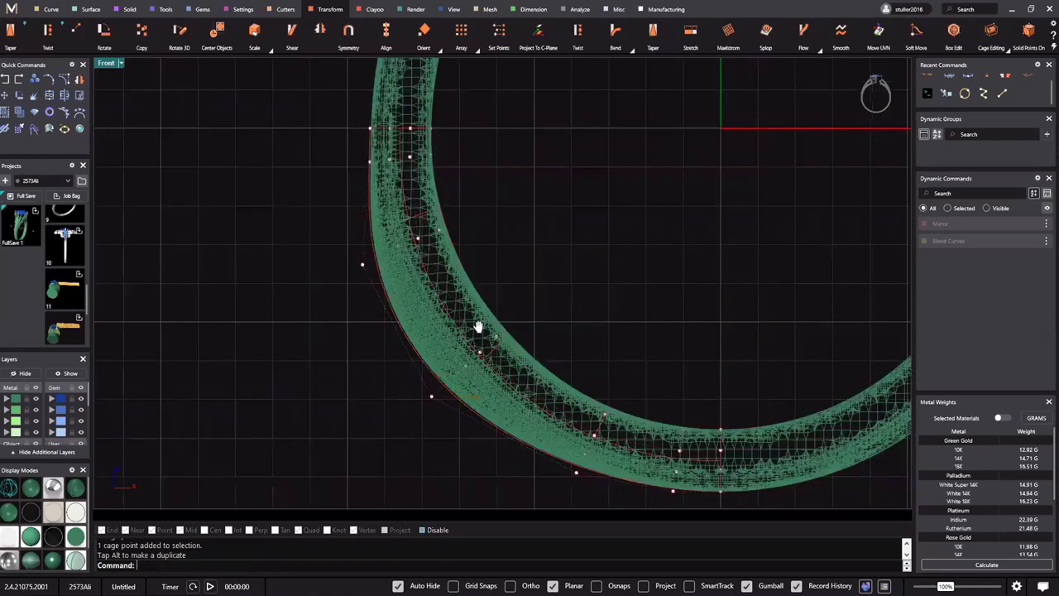
scroll(391, 177, down, 2)
scroll(402, 170, up, 2)
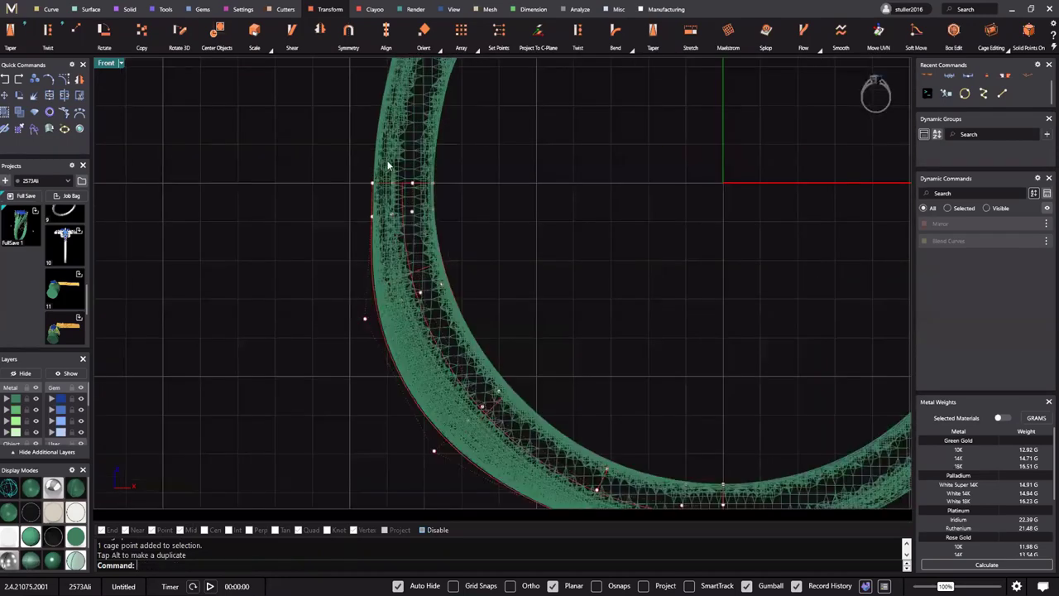
scroll(417, 178, down, 4)
right_drag(544, 346, 527, 327)
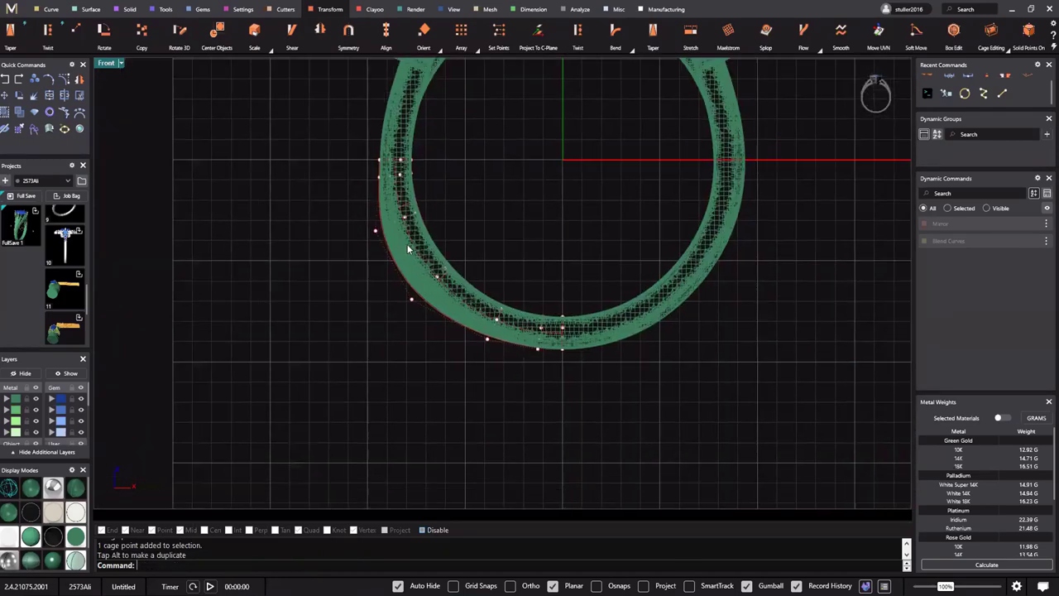
right_drag(416, 275, 433, 295)
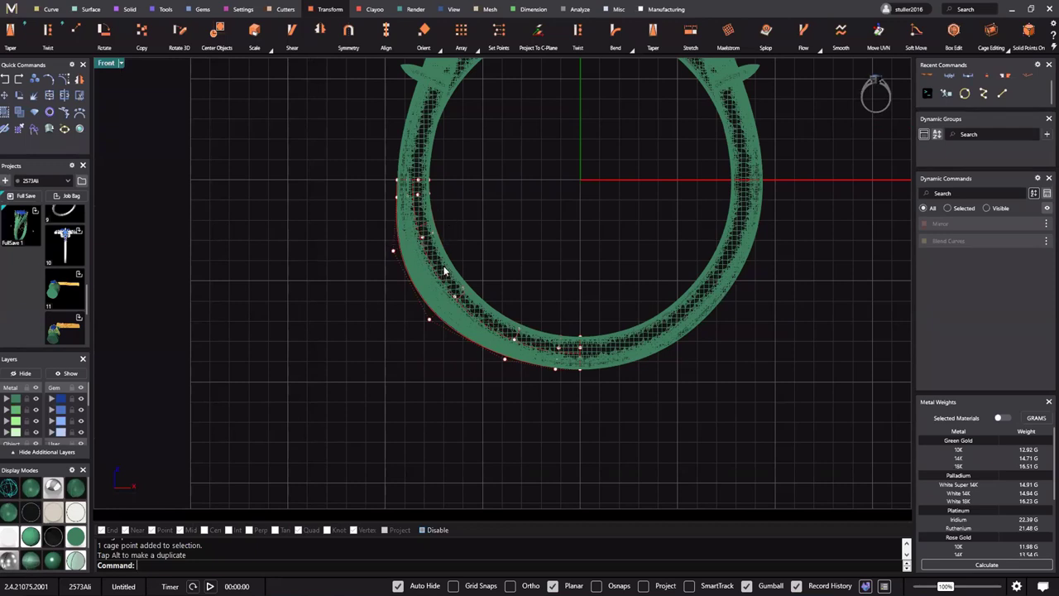
scroll(390, 253, up, 3)
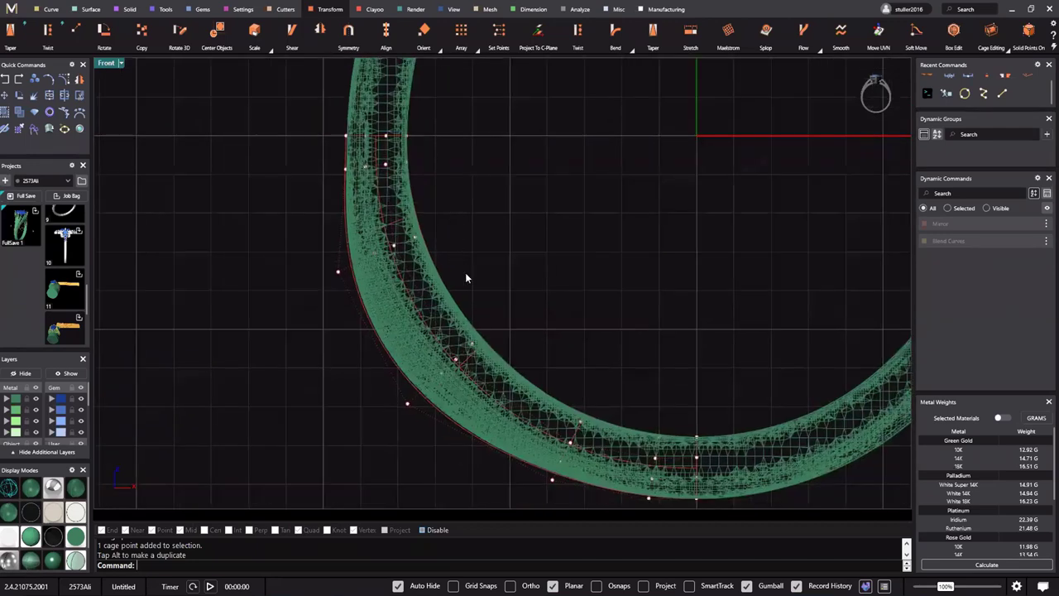
right_drag(570, 379, 580, 369)
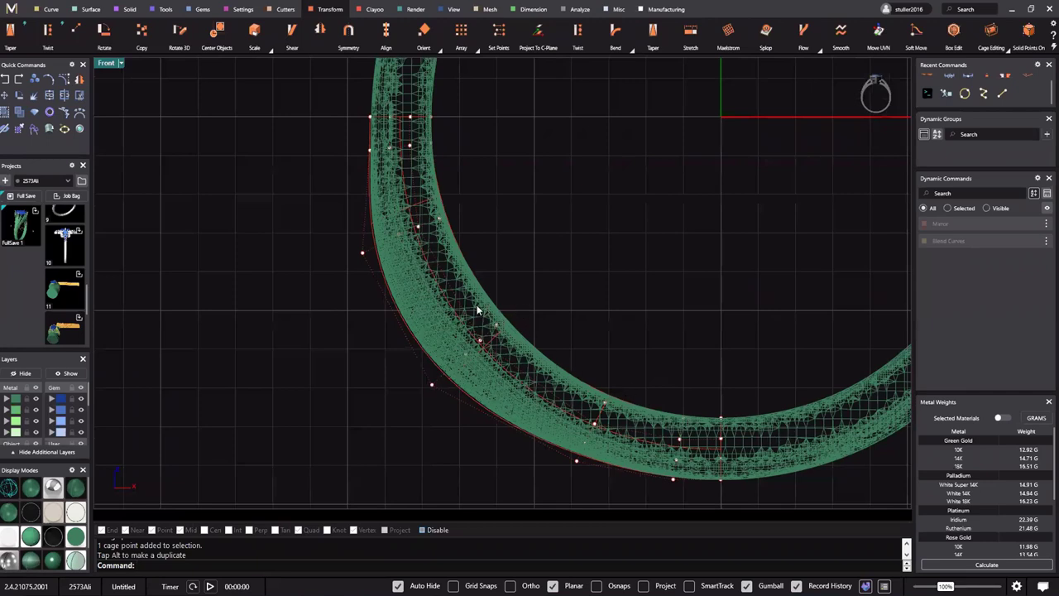
right_drag(407, 178, 410, 194)
right_drag(402, 225, 416, 201)
right_drag(567, 309, 563, 270)
scroll(487, 282, down, 2)
right_drag(502, 289, 484, 297)
right_drag(800, 308, 781, 318)
right_drag(404, 248, 404, 248)
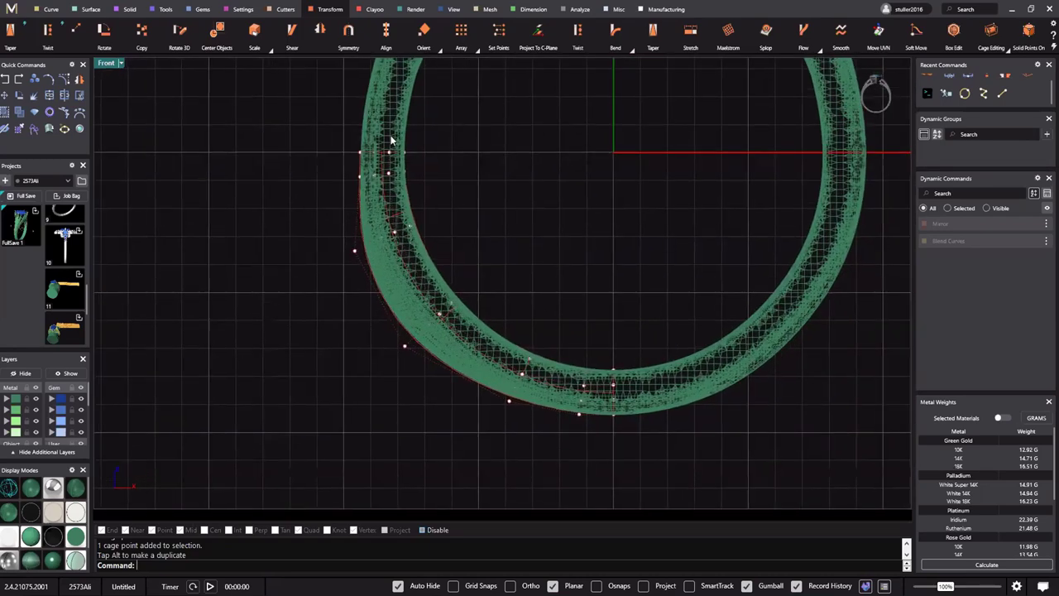
right_drag(357, 153, 362, 134)
right_drag(801, 250, 762, 251)
right_drag(528, 360, 529, 359)
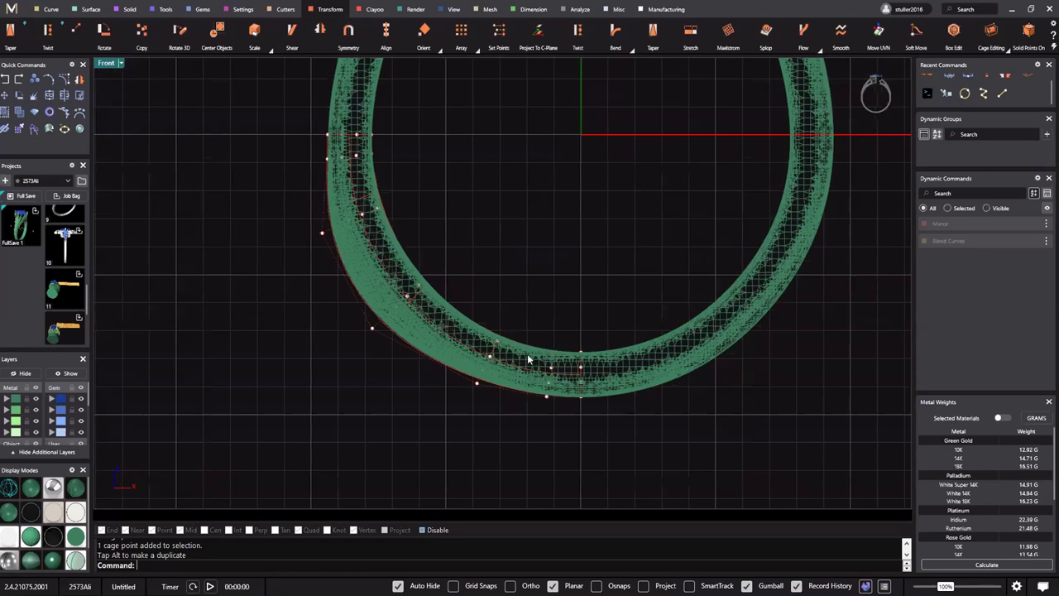
right_drag(387, 323, 408, 300)
right_drag(400, 98, 395, 159)
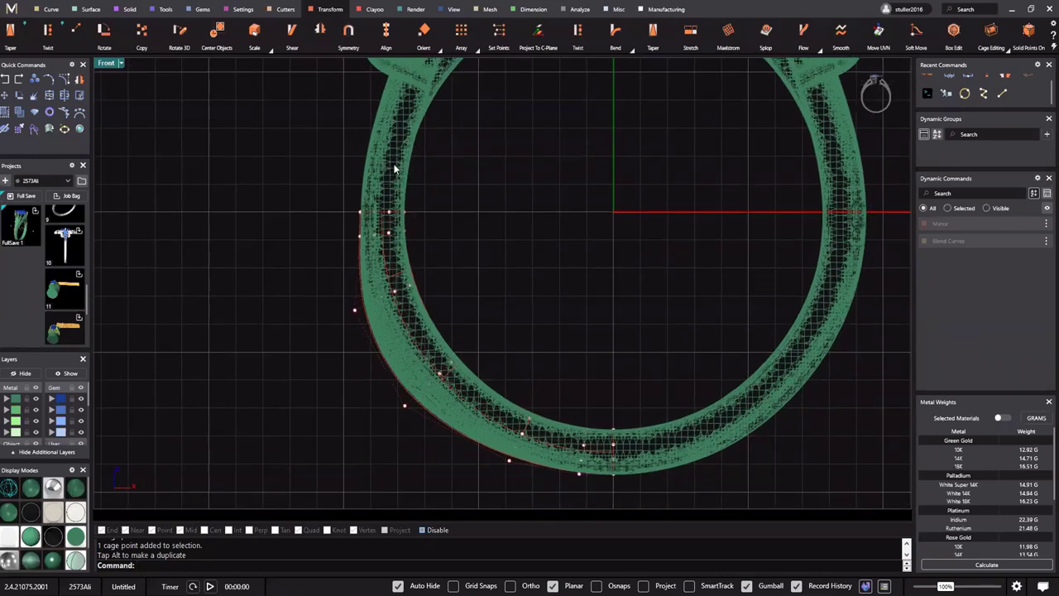
Inspect the transition at the upper end of the control surface and the bulged arc, and compare both shank halves
scroll(391, 151, down, 2)
scroll(393, 156, up, 6)
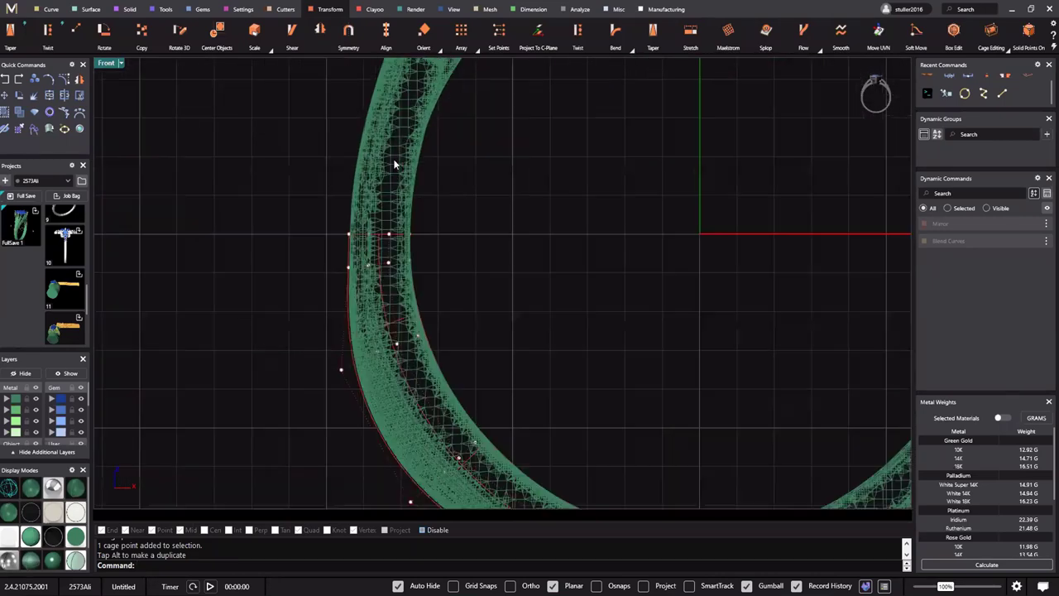
right_drag(415, 212, 361, 231)
scroll(388, 213, down, 5)
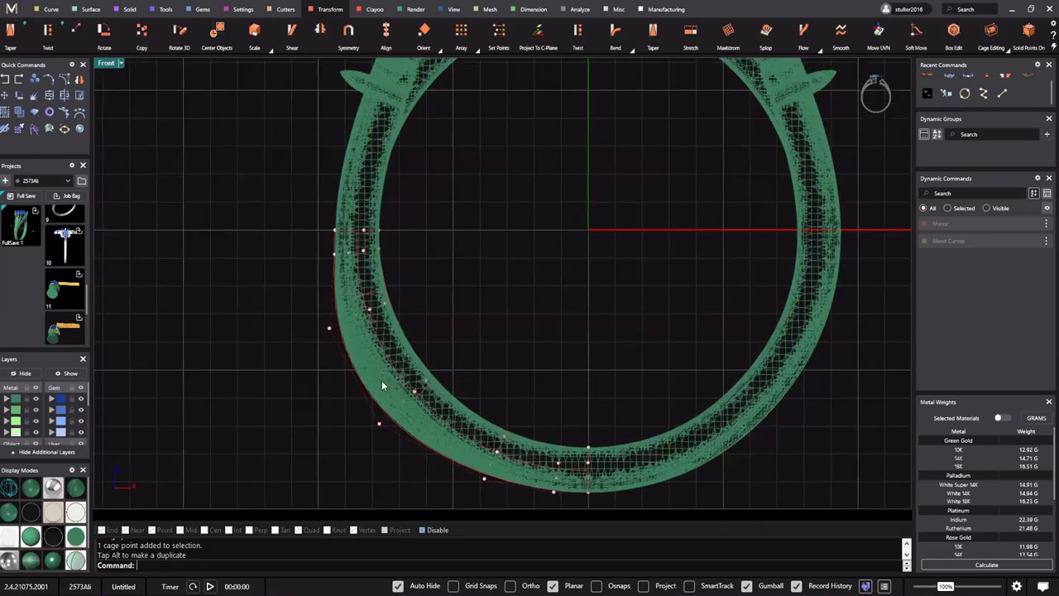
right_drag(391, 394, 398, 380)
scroll(398, 385, up, 3)
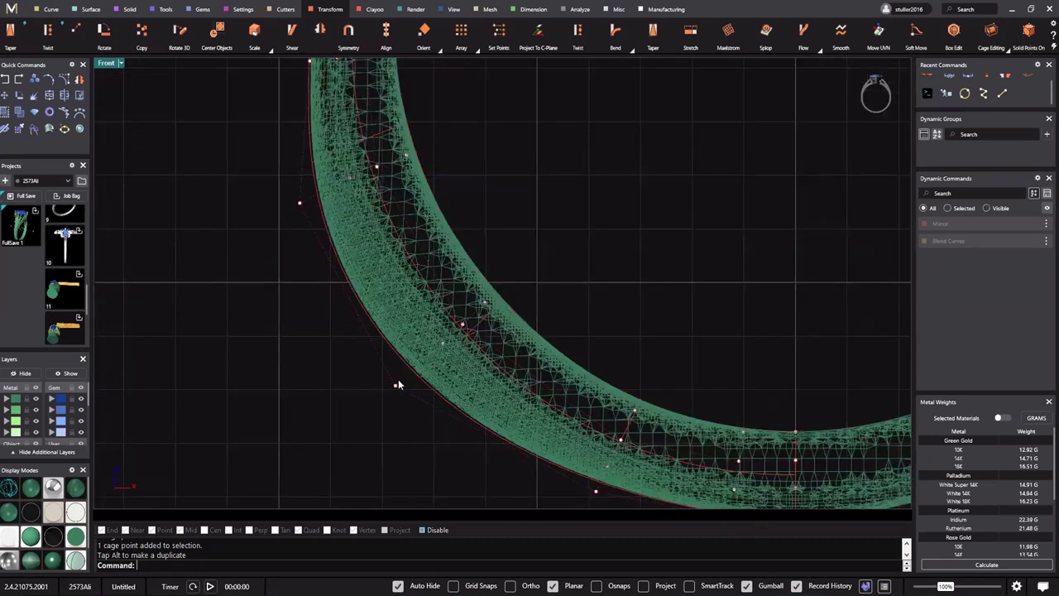
scroll(379, 195, down, 3)
scroll(560, 444, down, 3)
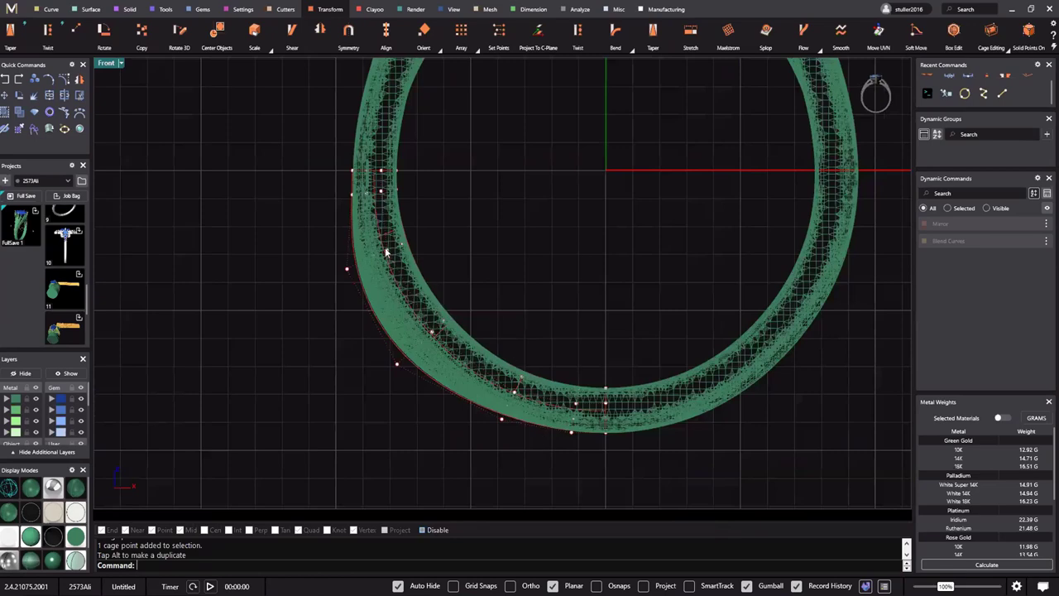
right_drag(386, 252, 349, 168)
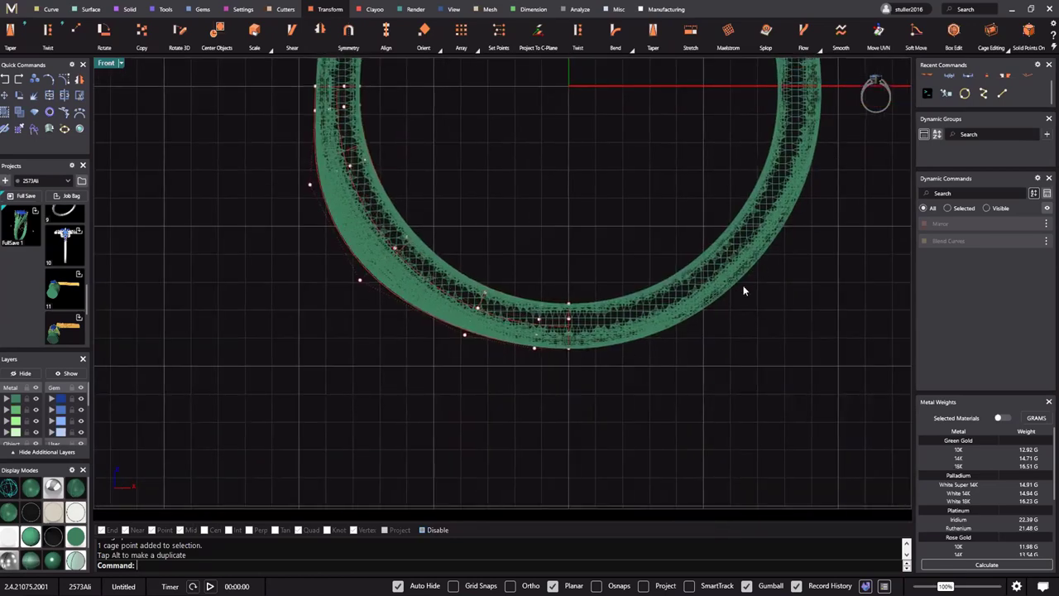
right_drag(744, 288, 744, 307)
right_drag(323, 136, 323, 152)
right_drag(810, 162, 811, 175)
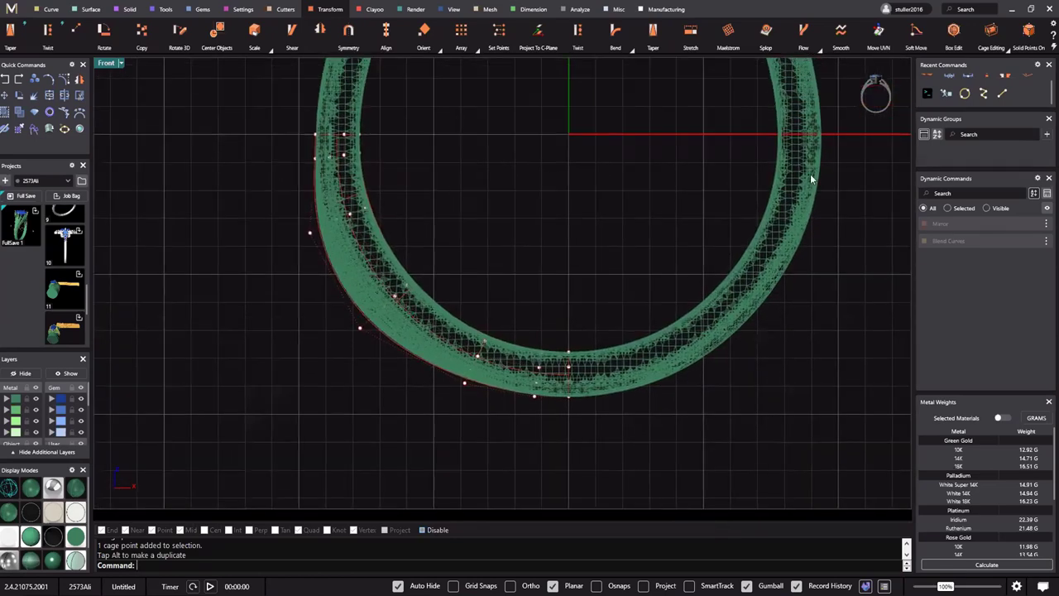
mouse_move(408, 308)
right_down()
mouse_move(398, 330)
mouse_move(411, 318)
right_up()
right_drag(884, 272, 917, 250)
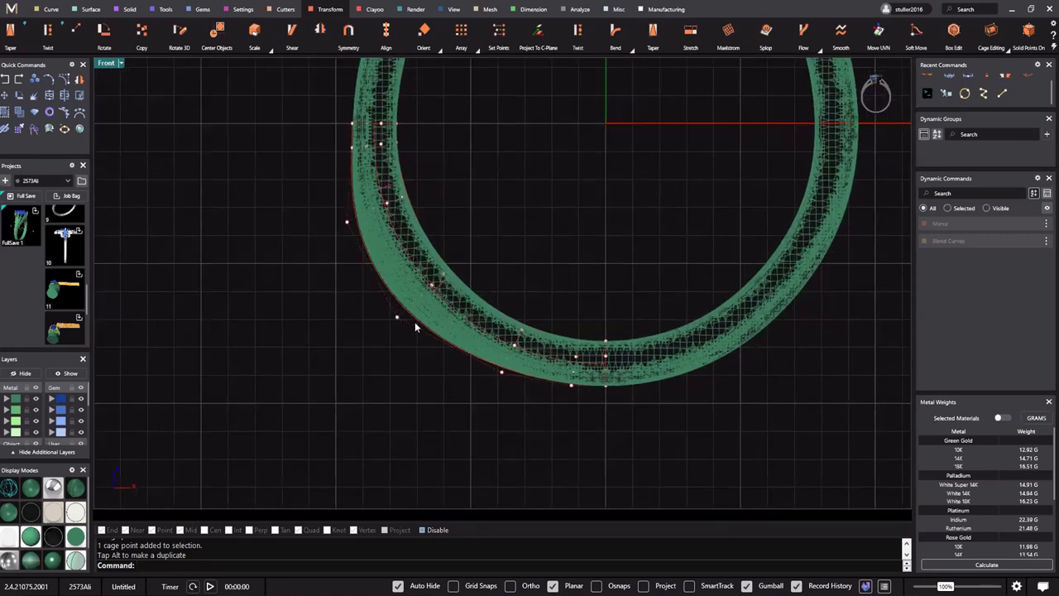
scroll(415, 321, up, 6)
scroll(403, 320, down, 9)
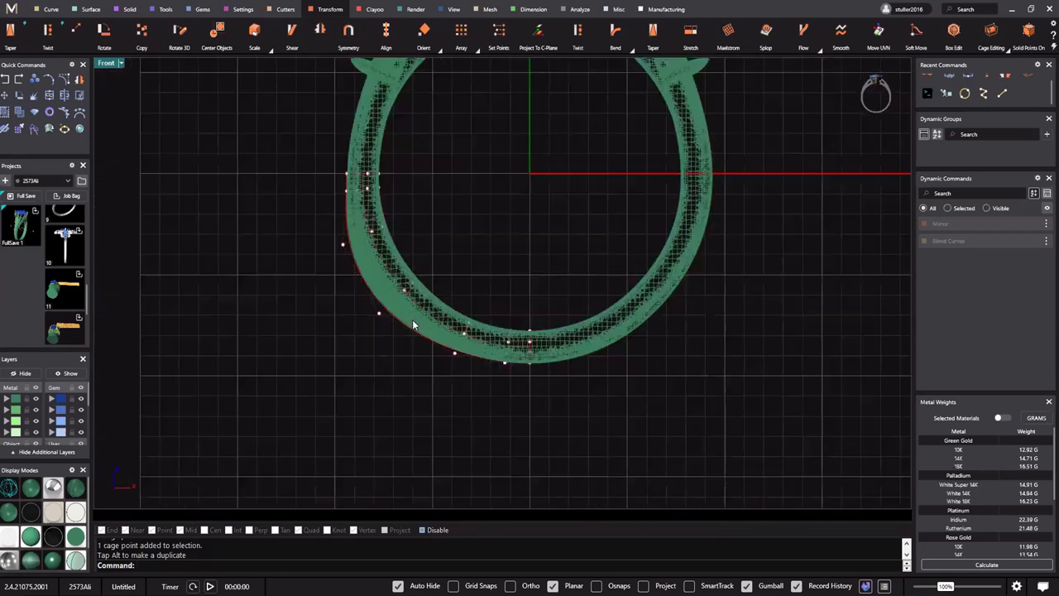
Examine the bulged lower-left section of the shank in the Perspective view with a smooth shaded display, from several angles
scroll(413, 323, up, 3)
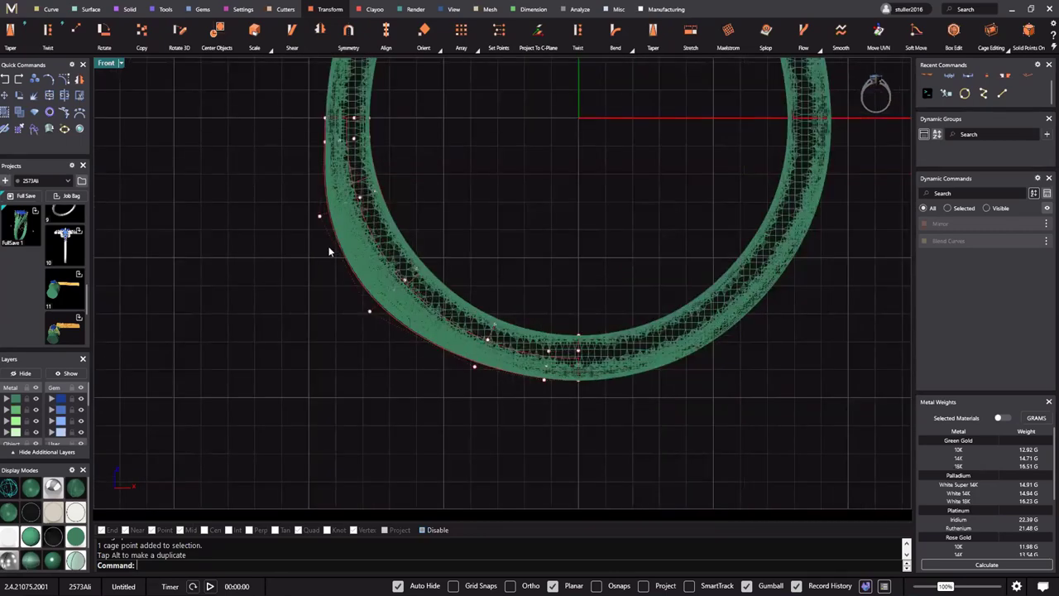
double_click(108, 63)
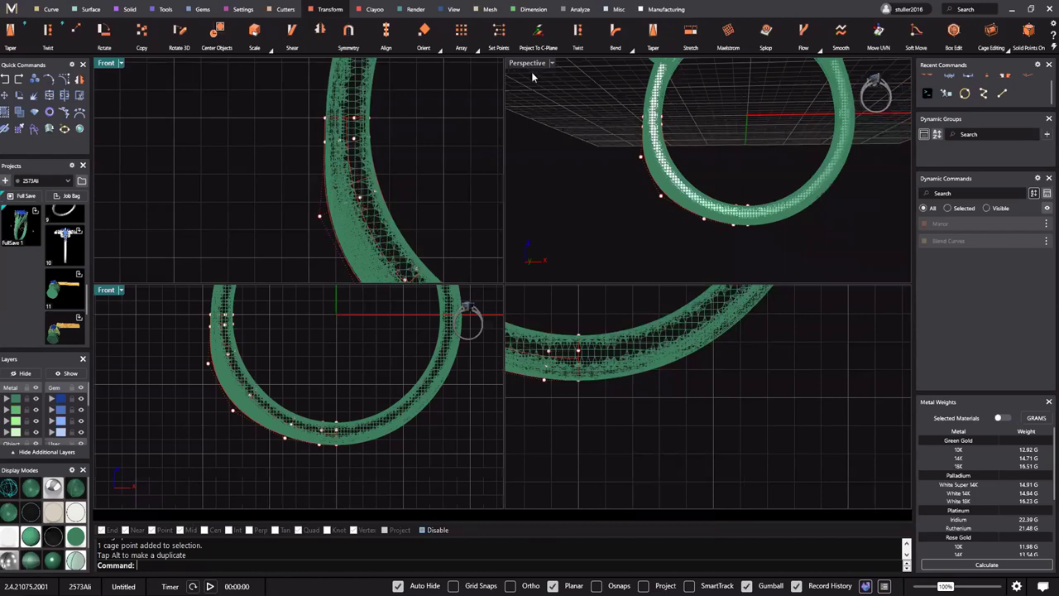
double_click(532, 66)
right_drag(590, 325, 486, 348)
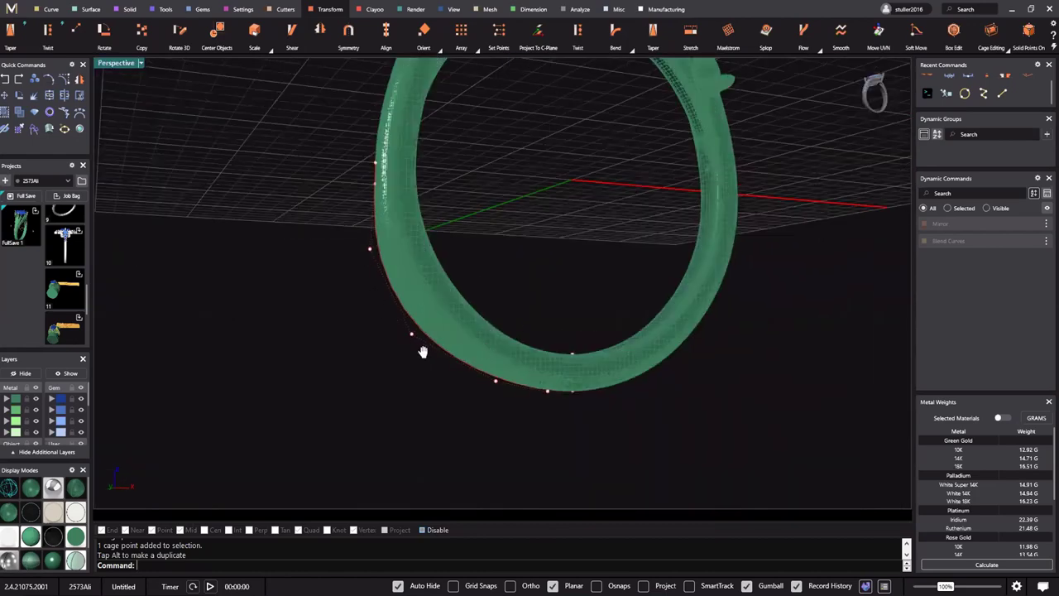
right_drag(423, 352, 567, 417)
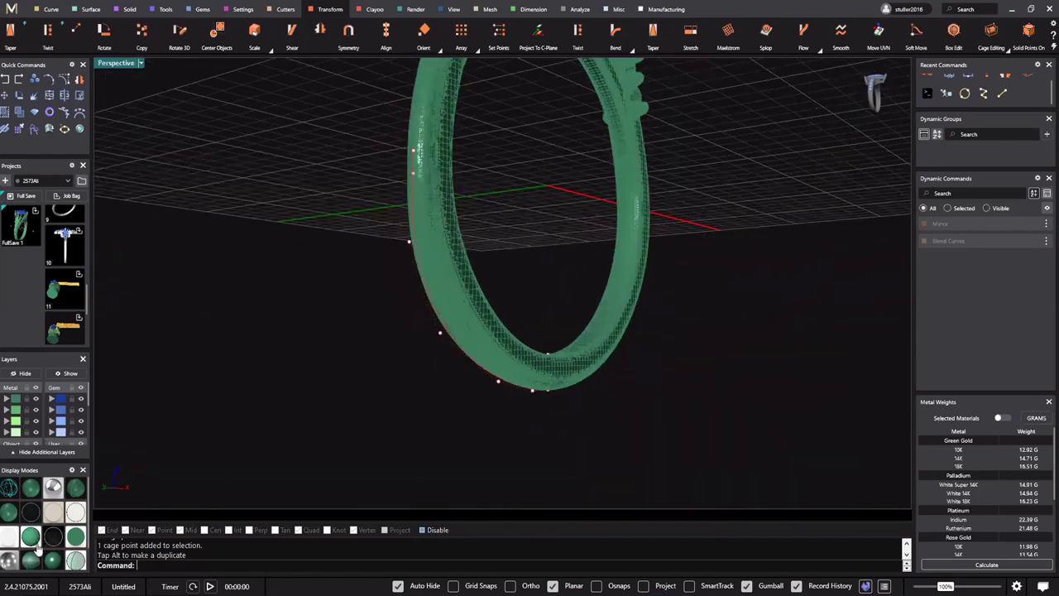
scroll(711, 311, up, 5)
right_drag(712, 310, 608, 334)
right_drag(459, 362, 584, 347)
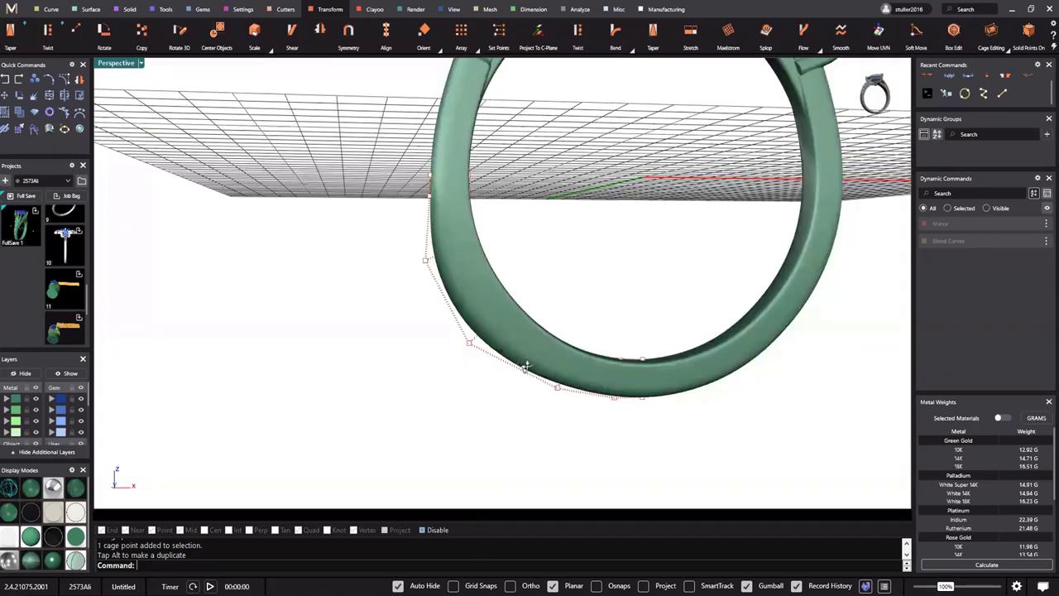
mouse_move(441, 363)
right_down()
mouse_move(409, 363)
mouse_move(402, 381)
mouse_move(424, 355)
mouse_move(300, 380)
mouse_move(402, 361)
mouse_move(470, 233)
mouse_move(569, 376)
right_up()
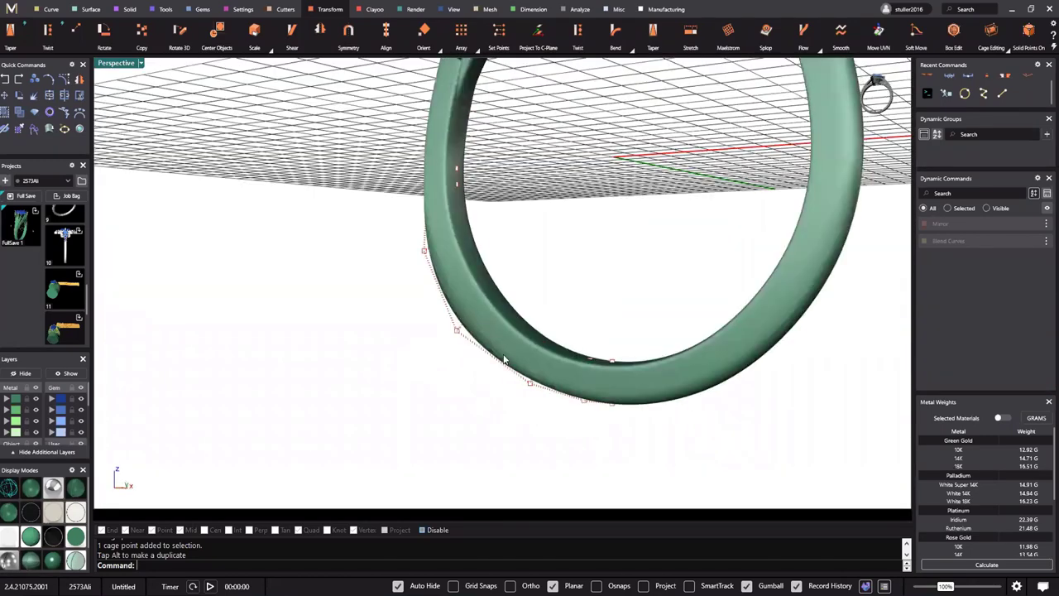
right_drag(504, 358, 525, 354)
scroll(525, 353, up, 5)
scroll(490, 351, down, 5)
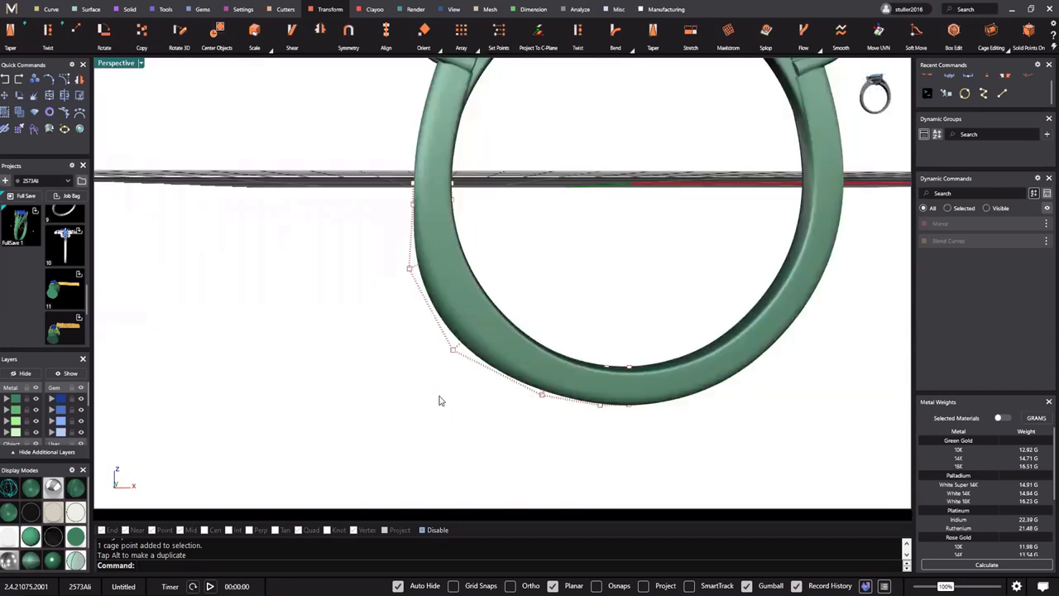
Undo the last two moves of the outer cage control points on the shank
key(ctrl+z)
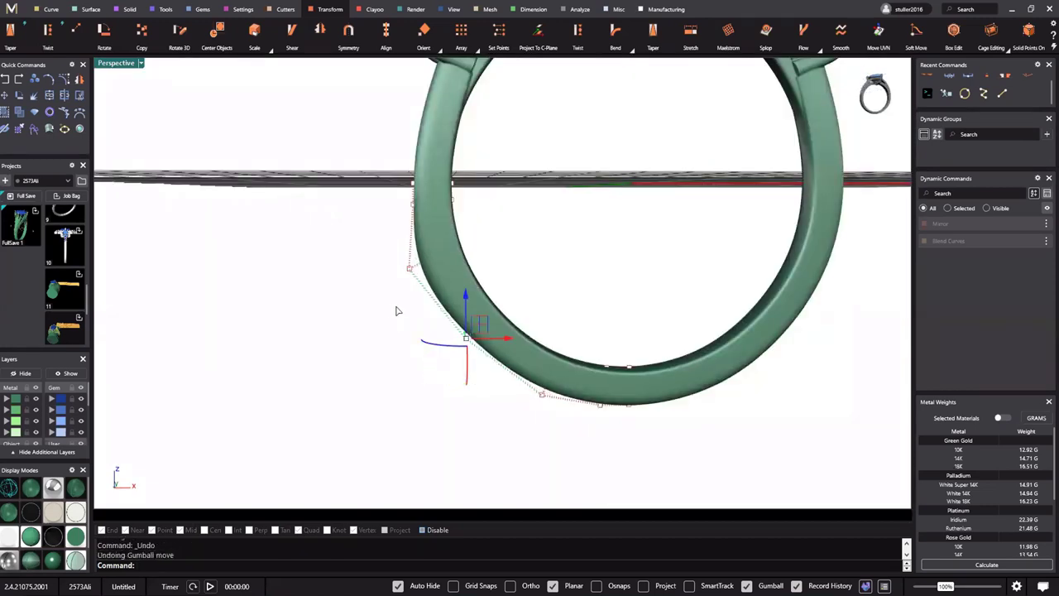
key(ctrl+z)
shift+right_drag(426, 342, 400, 354)
right_drag(527, 250, 524, 217)
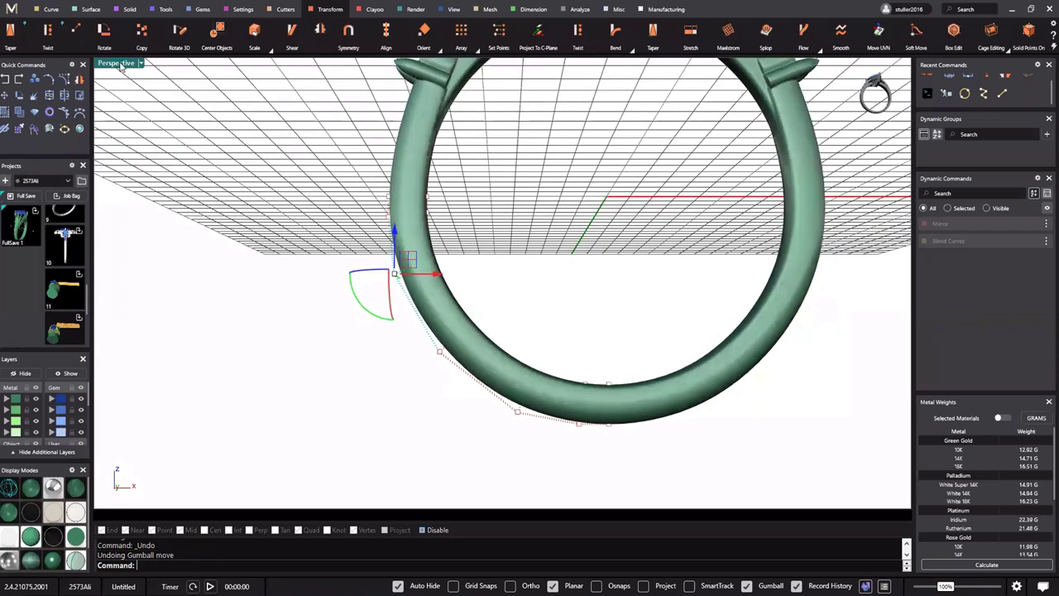
Delete the cage control object and the ring mesh using the Front view, and return to the maximized Perspective view
click(128, 358)
double_click(108, 290)
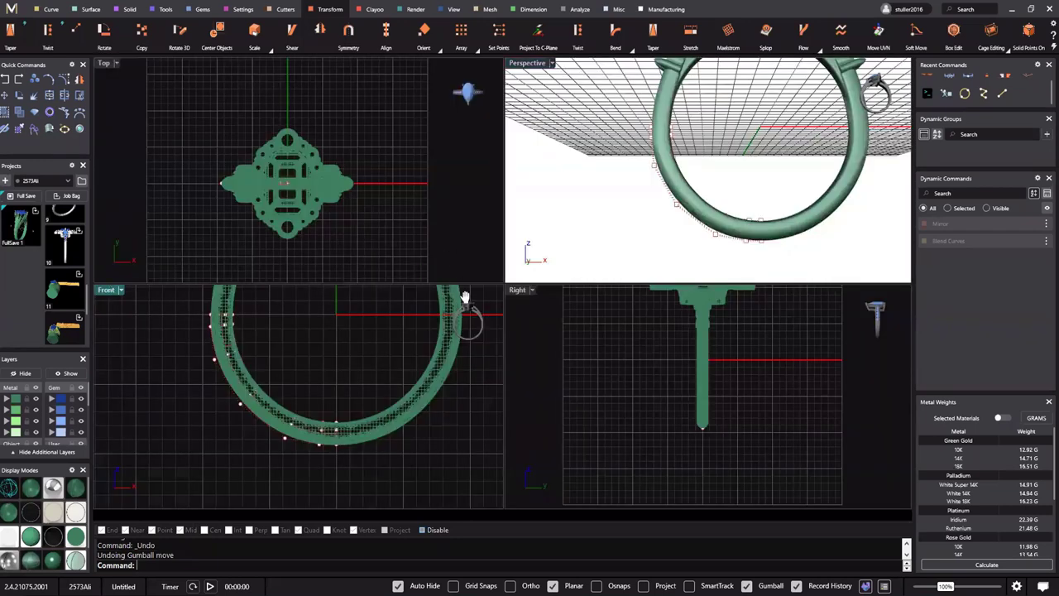
right_drag(518, 292, 578, 329)
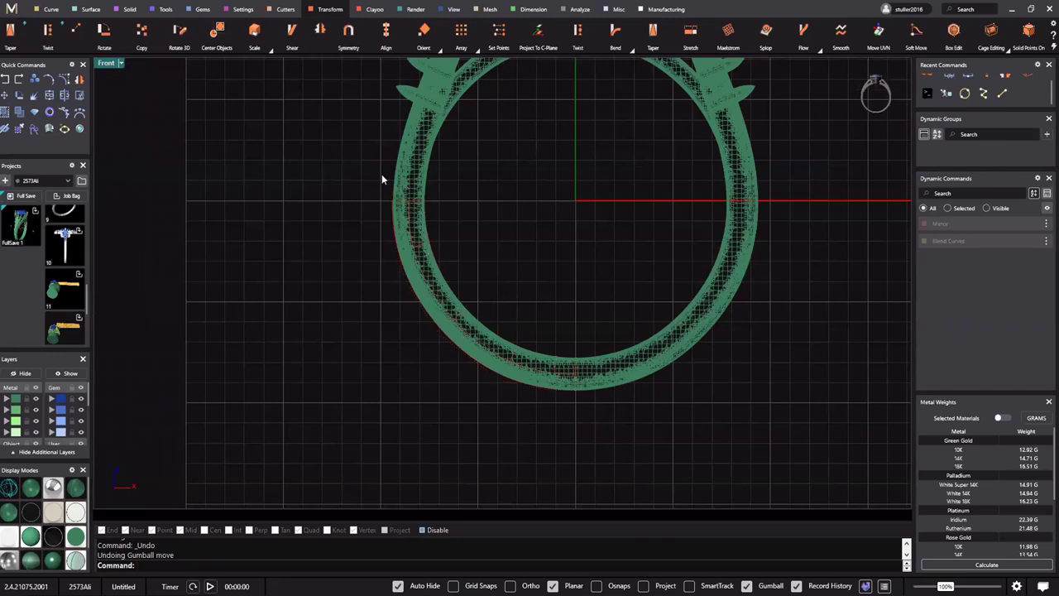
drag(361, 163, 503, 323)
key(Delete)
scroll(511, 316, down, 5)
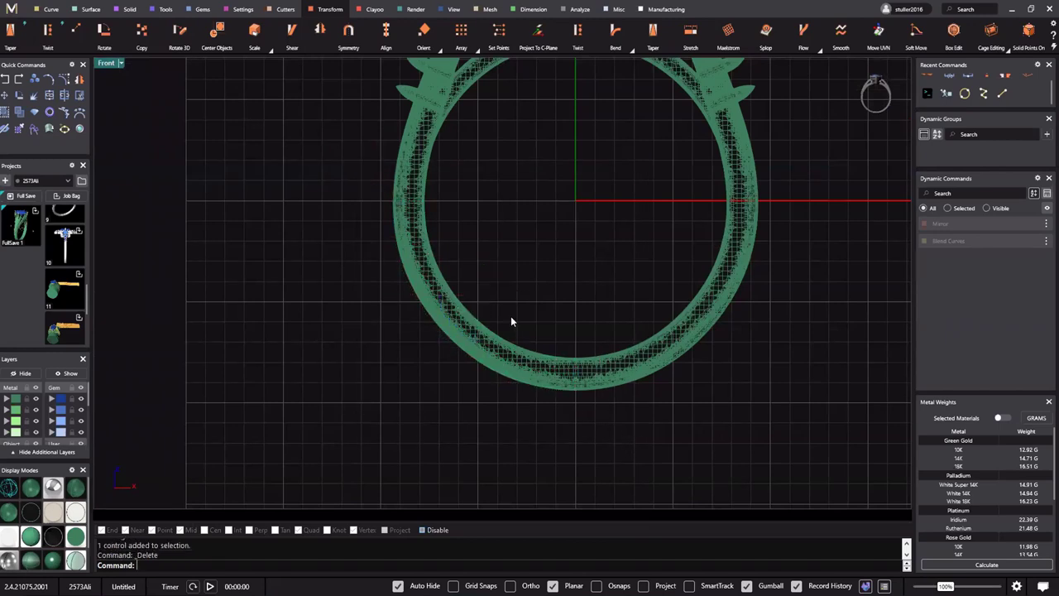
drag(503, 389, 360, 448)
key(Delete)
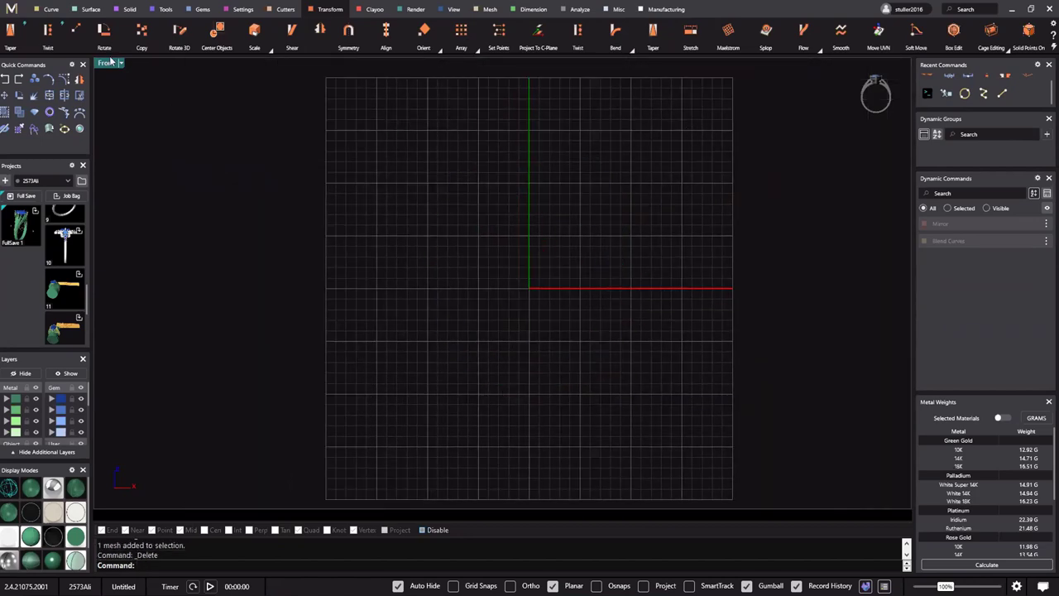
double_click(111, 62)
double_click(540, 62)
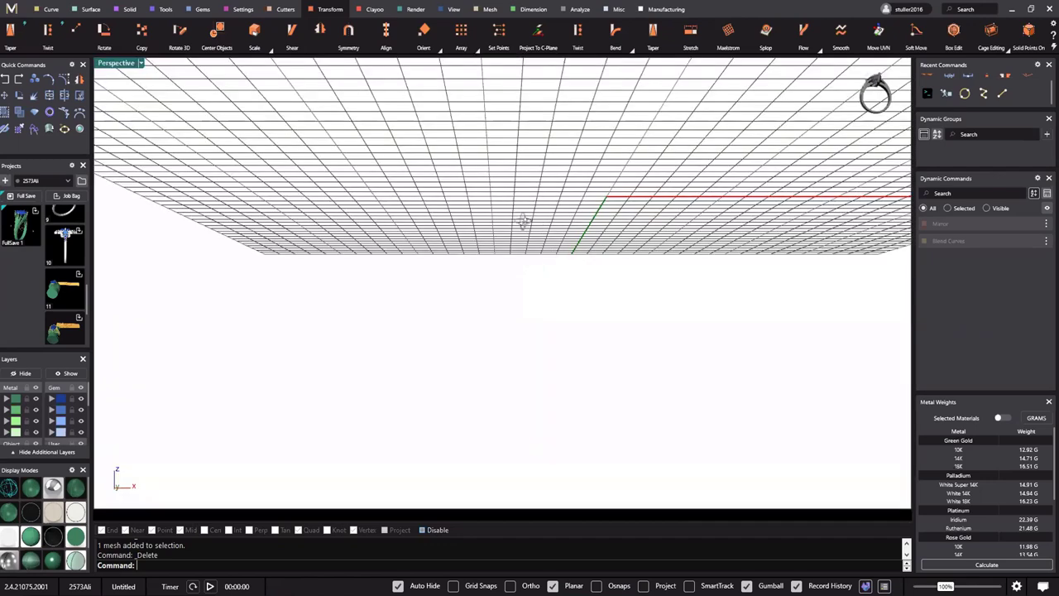
ctrl+right_drag(523, 221, 609, 341)
right_drag(580, 227, 556, 343)
right_drag(505, 299, 549, 318)
scroll(546, 289, up, 4)
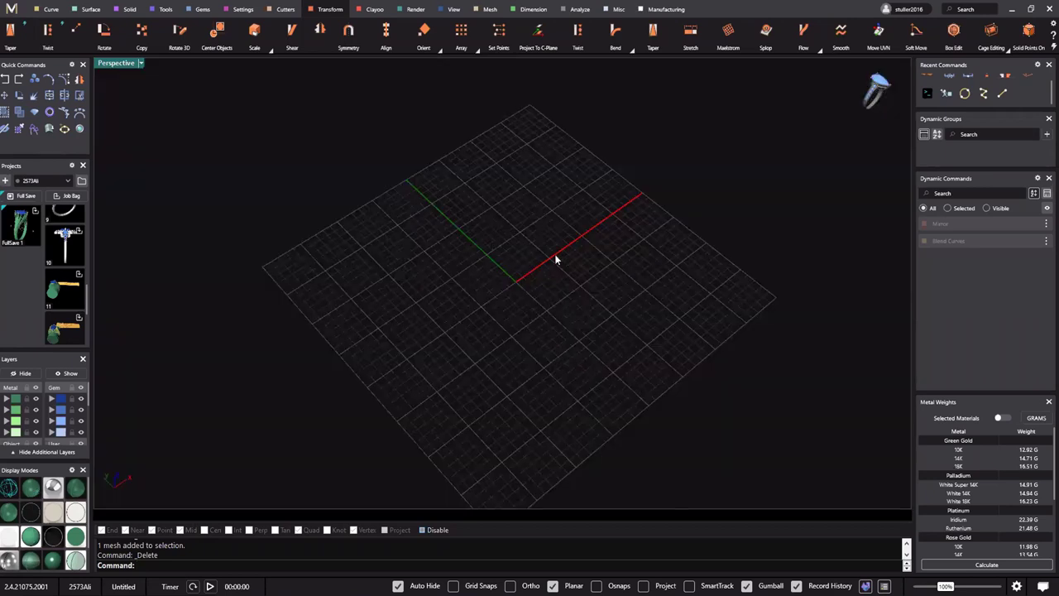
scroll(534, 257, up, 4)
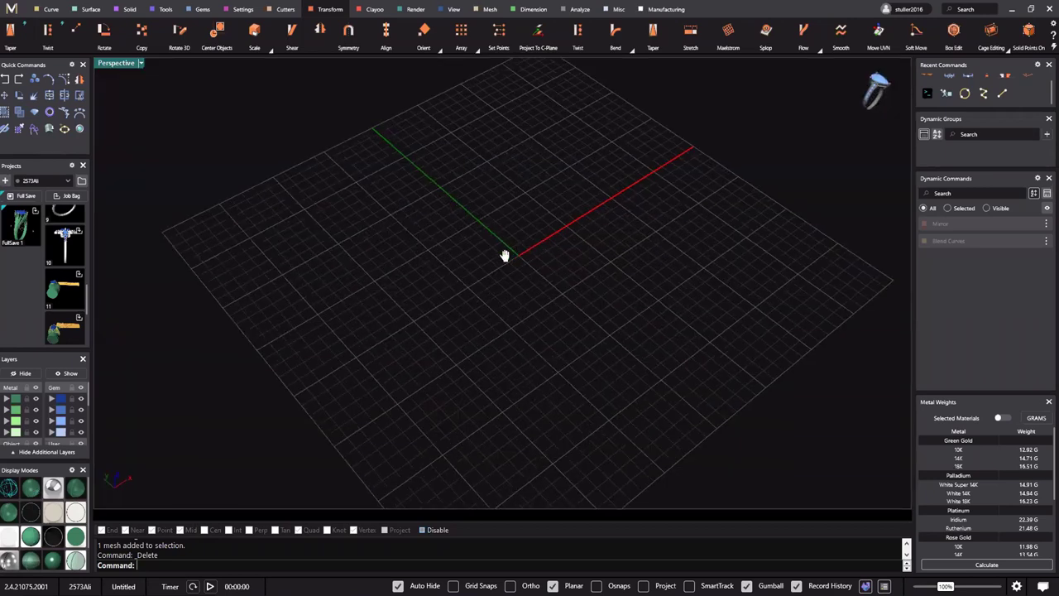
right_drag(519, 264, 519, 264)
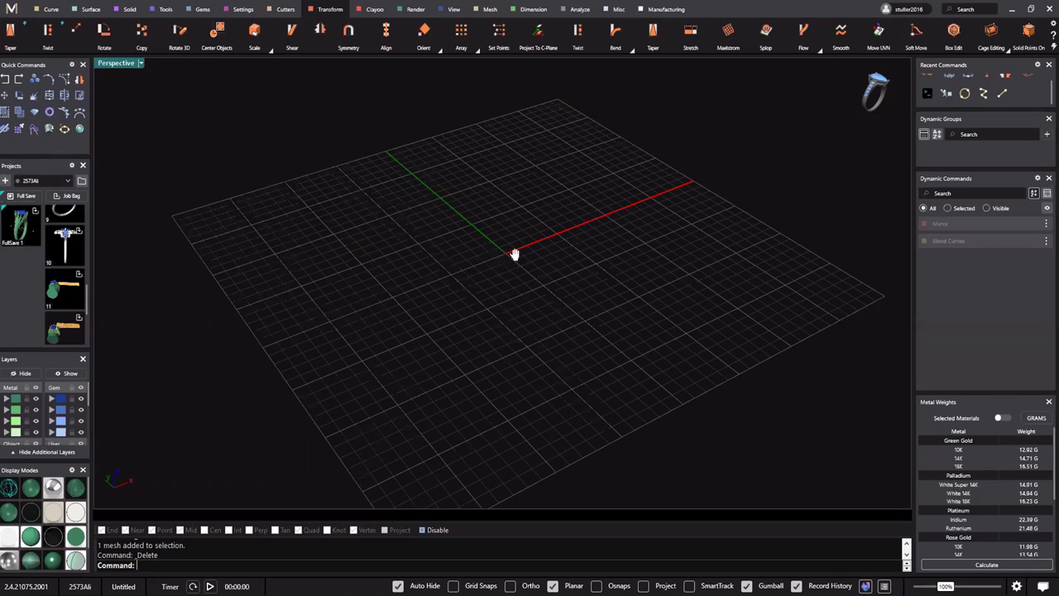
right_drag(514, 255, 520, 280)
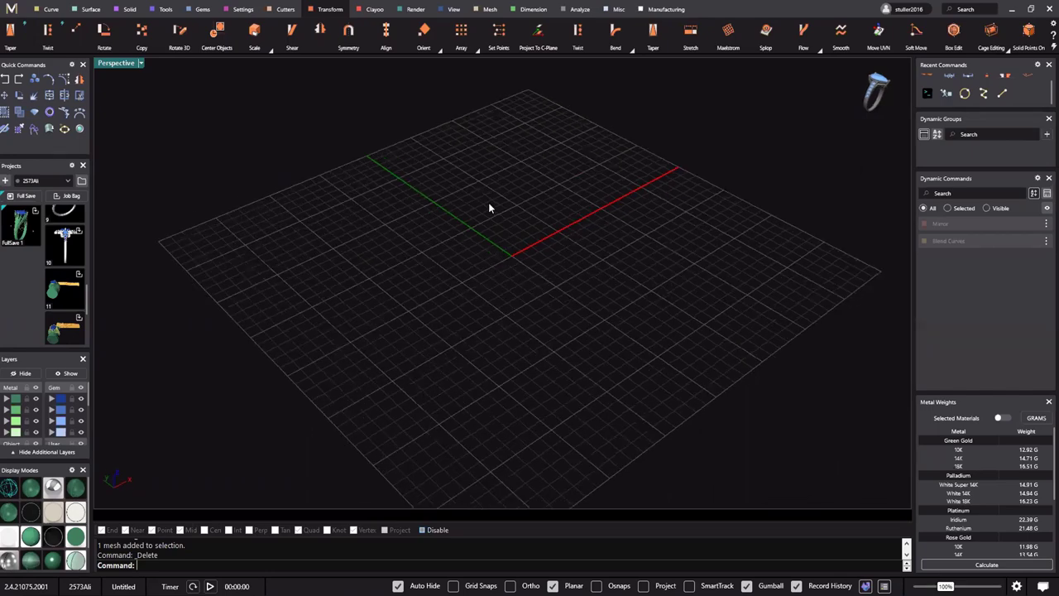
mouse_move(490, 208)
right_down()
mouse_move(541, 224)
mouse_move(503, 217)
right_up()
Switch to File Explorer and open the Pattern folder inside Documents > MatrixGold > Library
key(super+e)
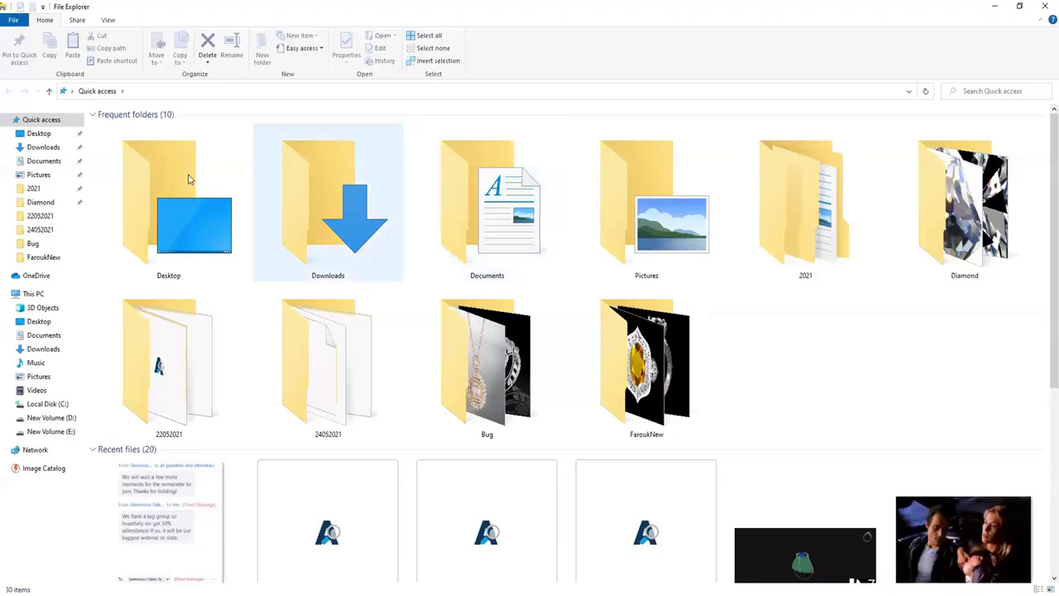
click(53, 163)
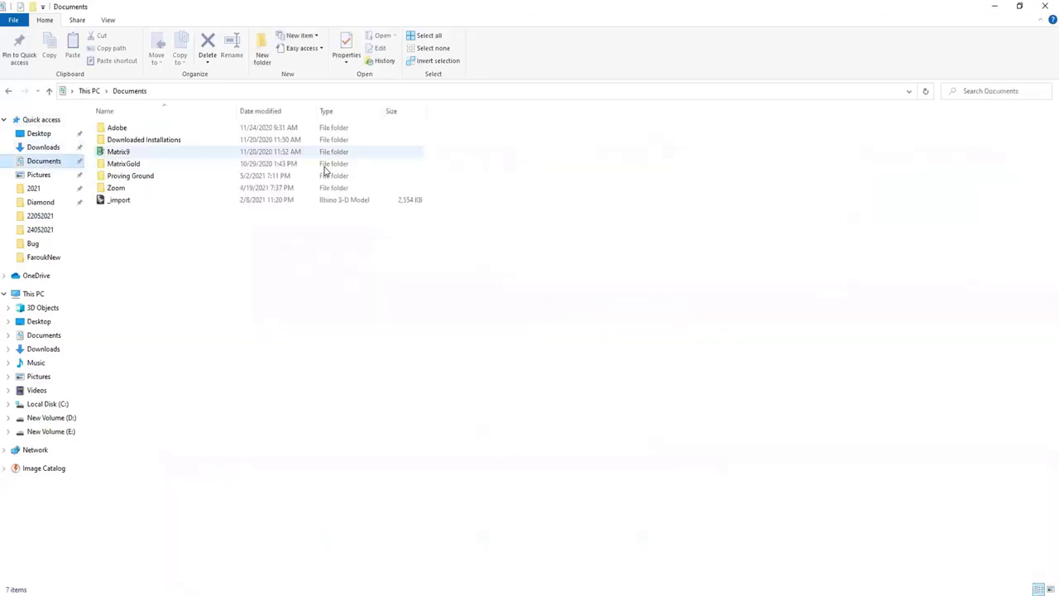
double_click(138, 166)
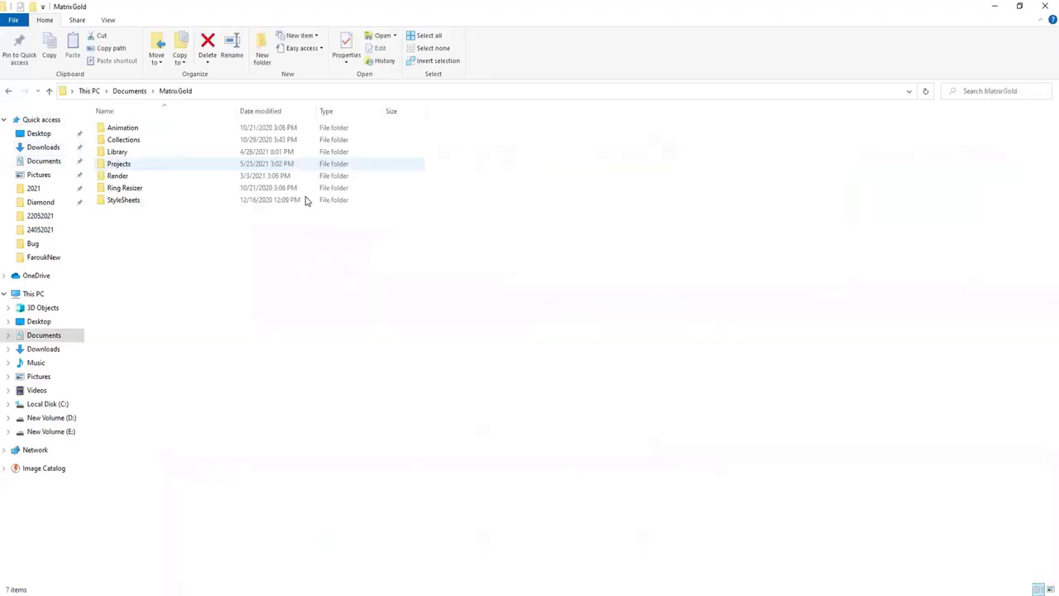
double_click(155, 153)
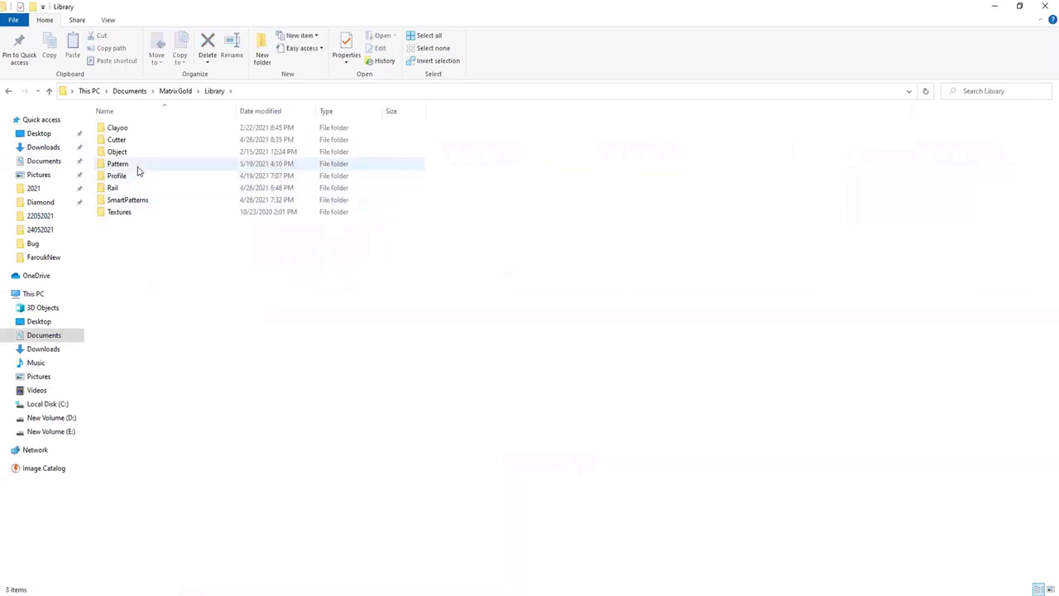
double_click(138, 166)
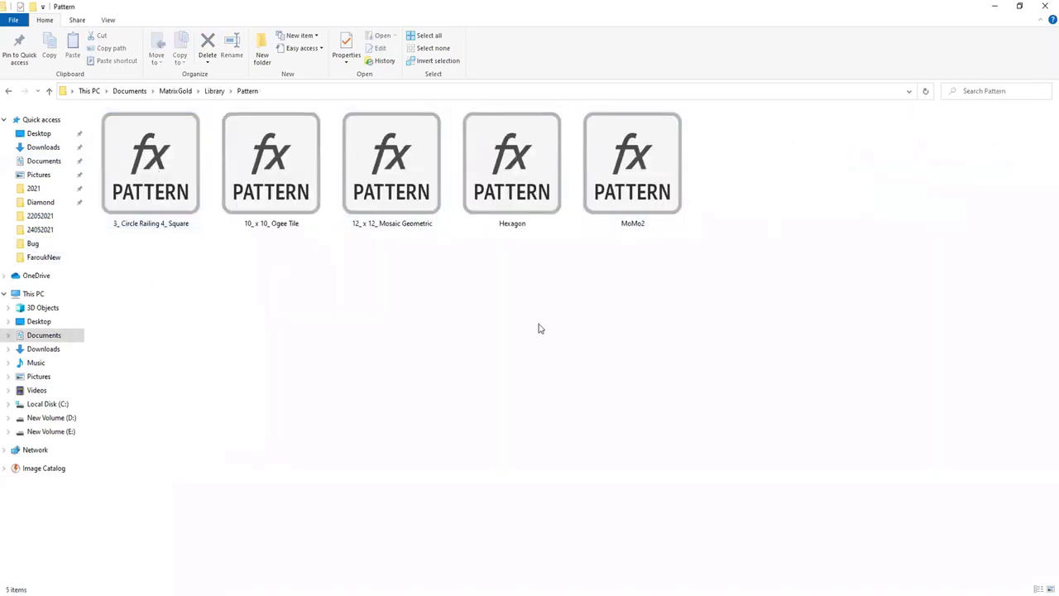
Open the MoMo2 pattern file in Notepad
double_click(637, 207)
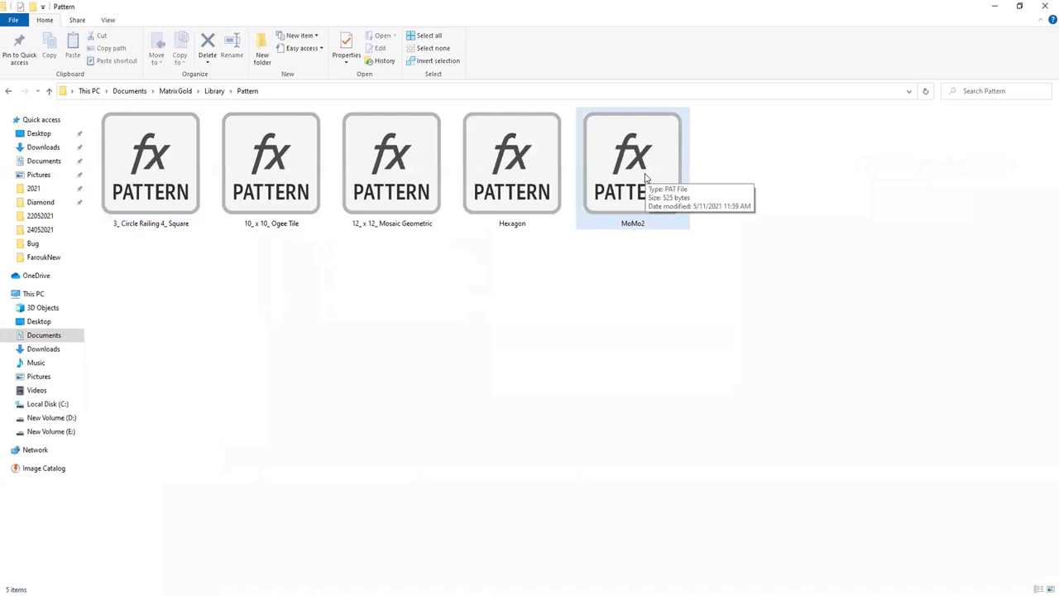
right_click(645, 176)
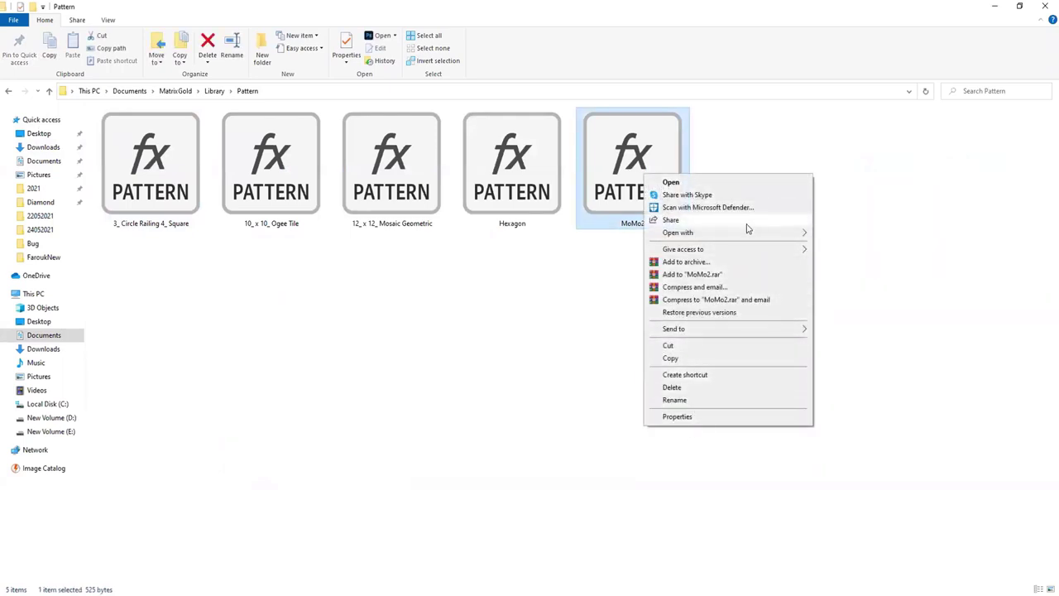
mouse_move(779, 235)
click(851, 245)
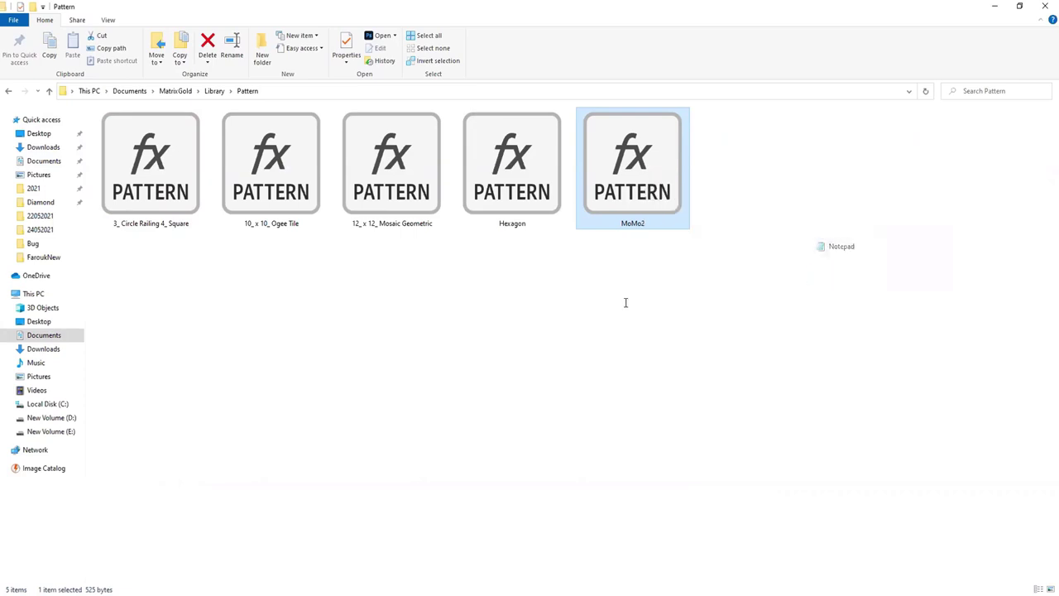
Examine the rows of numbers that define the MoMo2 pattern, and close the file
drag(333, 96, 390, 79)
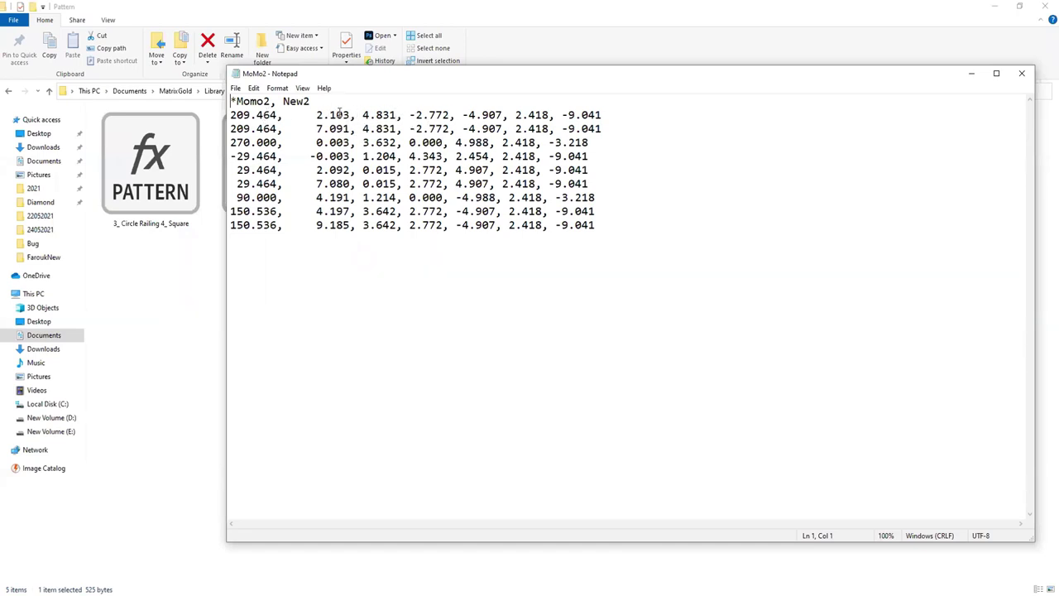
drag(323, 113, 564, 133)
drag(372, 158, 550, 158)
click(543, 295)
click(1021, 74)
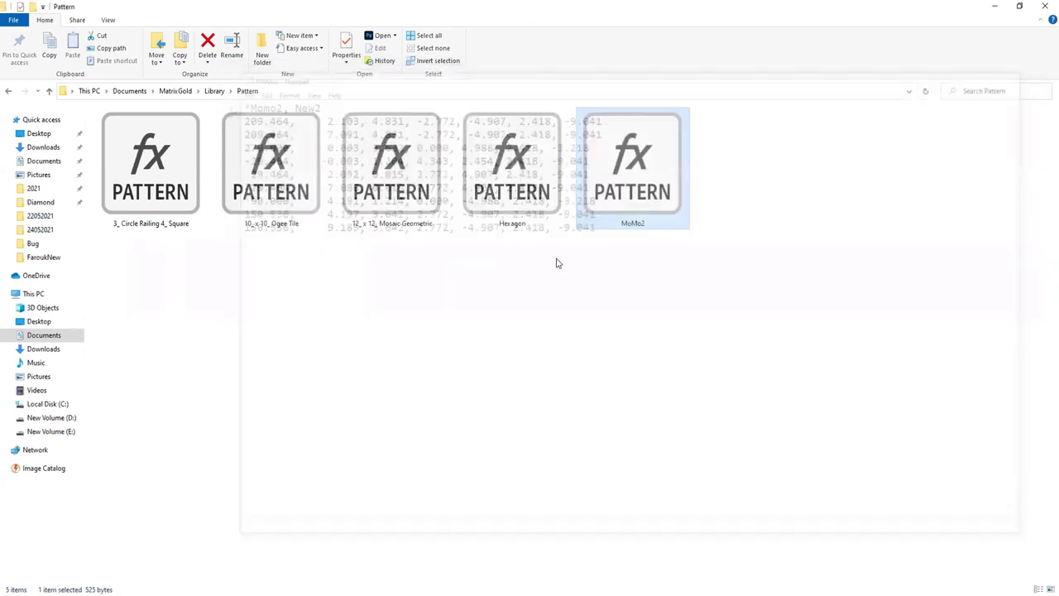
click(649, 218)
key(F2)
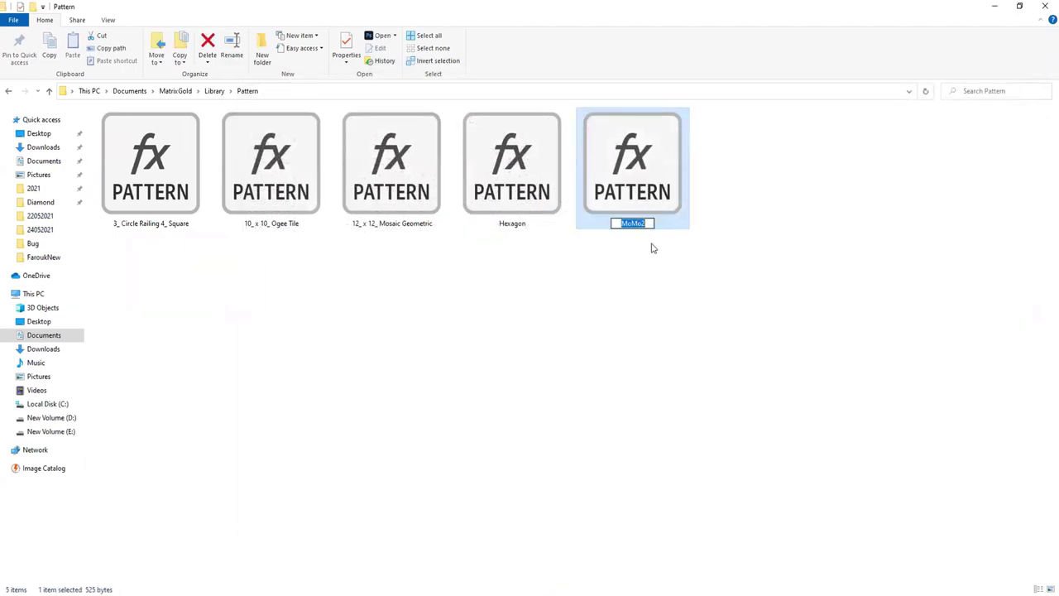
click(647, 247)
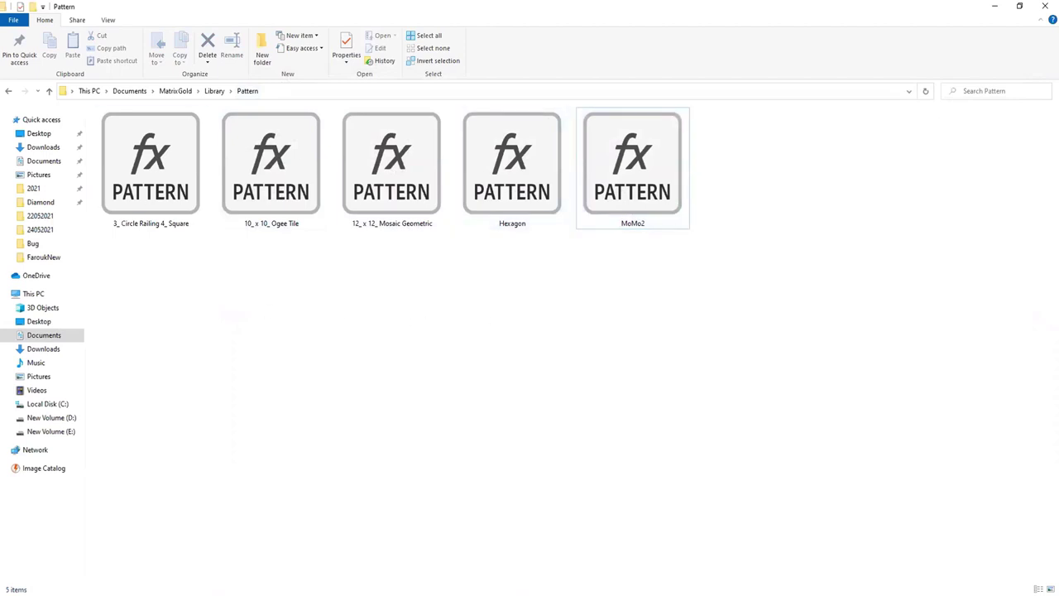
Return to MatrixGold and draw a large rectangle enclosing the origin on the Perspective view's construction plane
click(996, 7)
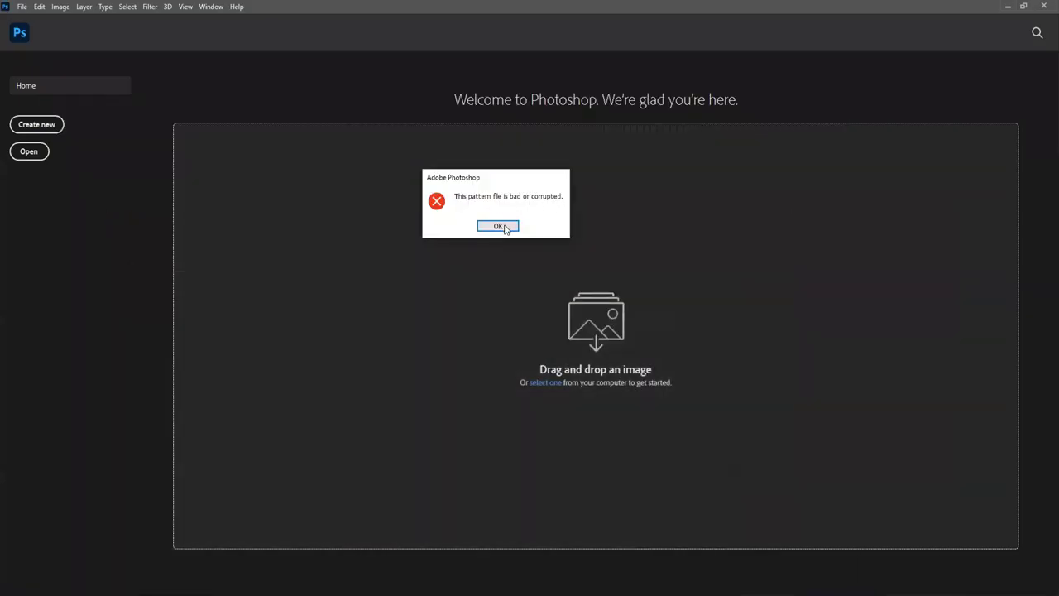
click(500, 226)
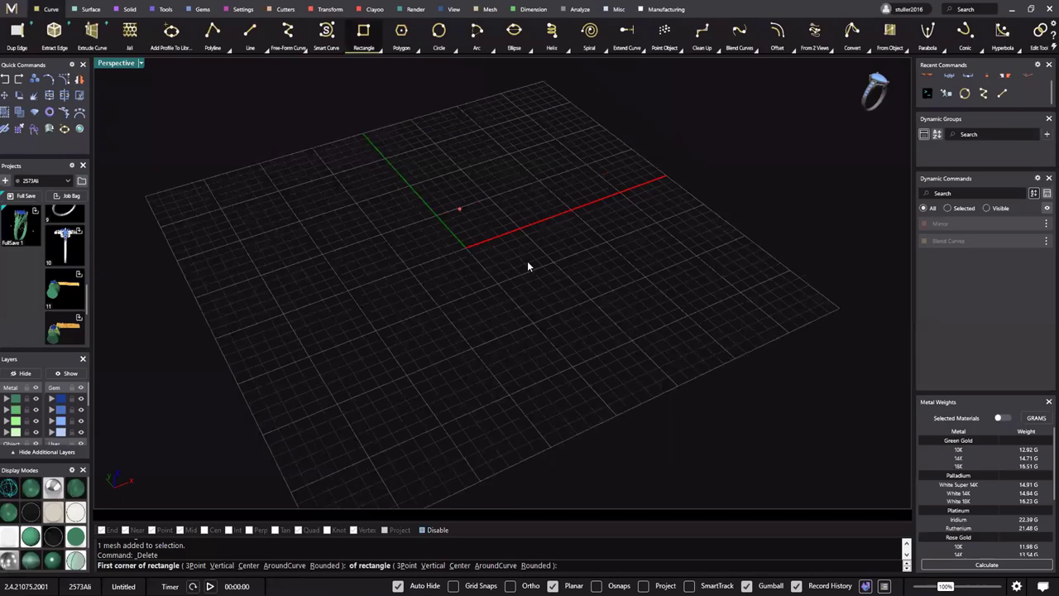
click(337, 203)
click(703, 343)
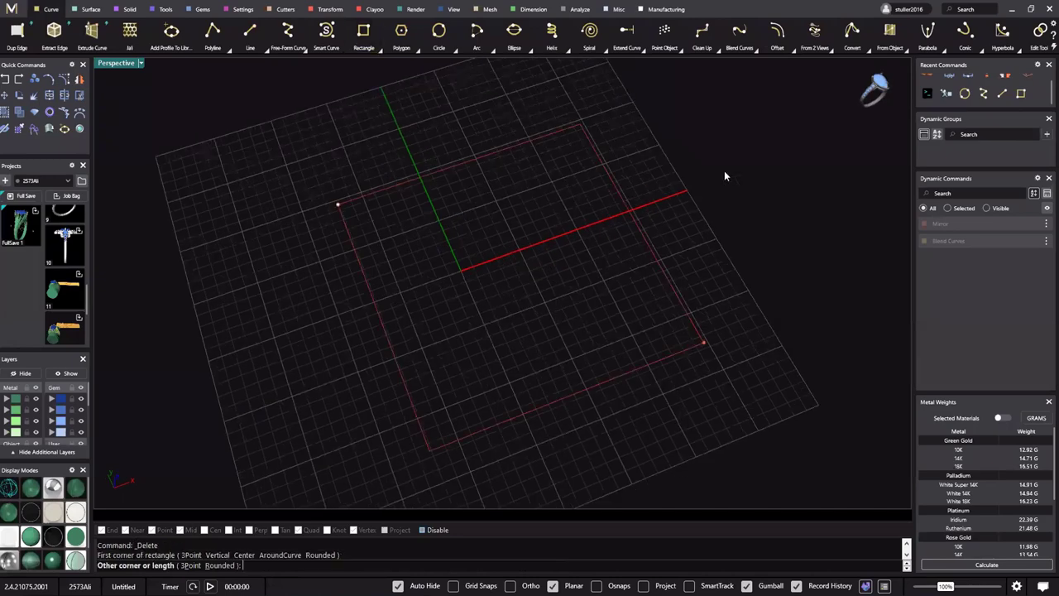
scroll(696, 206, up, 3)
Create a planar surface from the rectangle with PlanarSrf
click(695, 206)
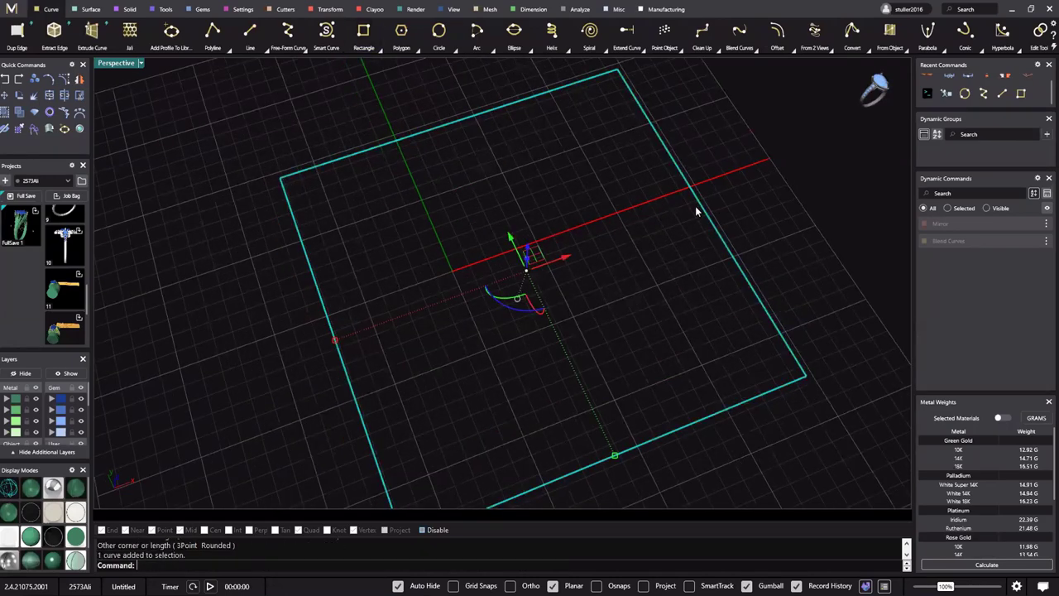
text(PlanarSrf)
key(Return)
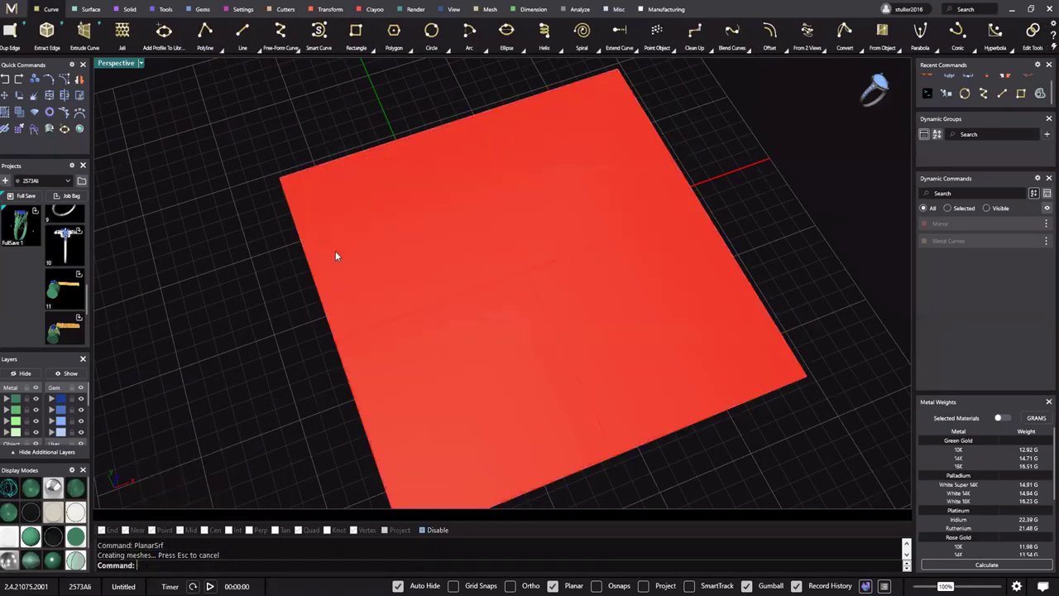
Run Jali on the planar surface and apply the custom MoMo2 pattern from the pattern library
right_drag(470, 295, 506, 223)
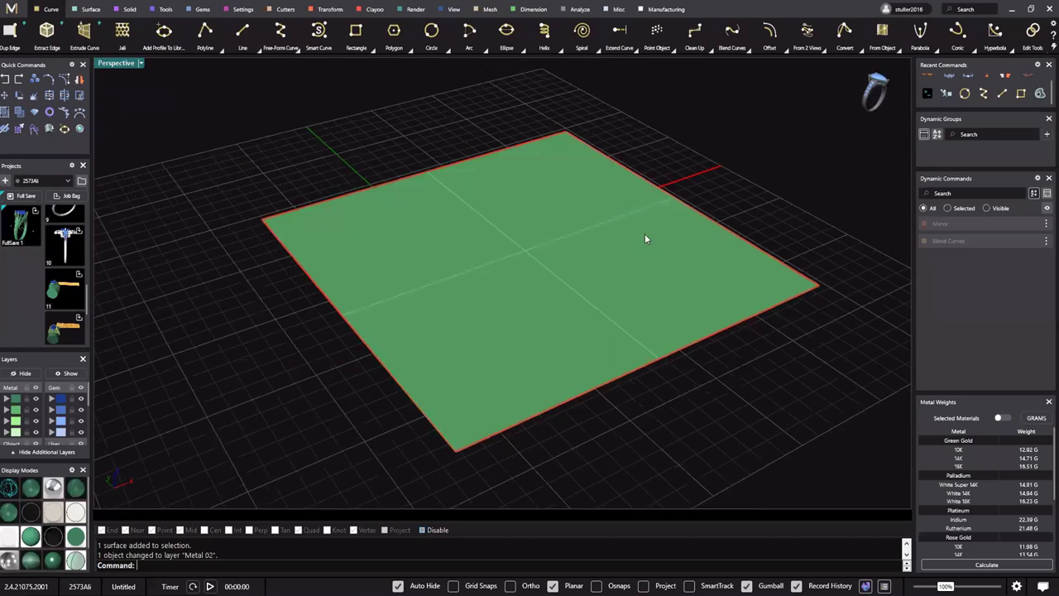
click(592, 209)
click(625, 226)
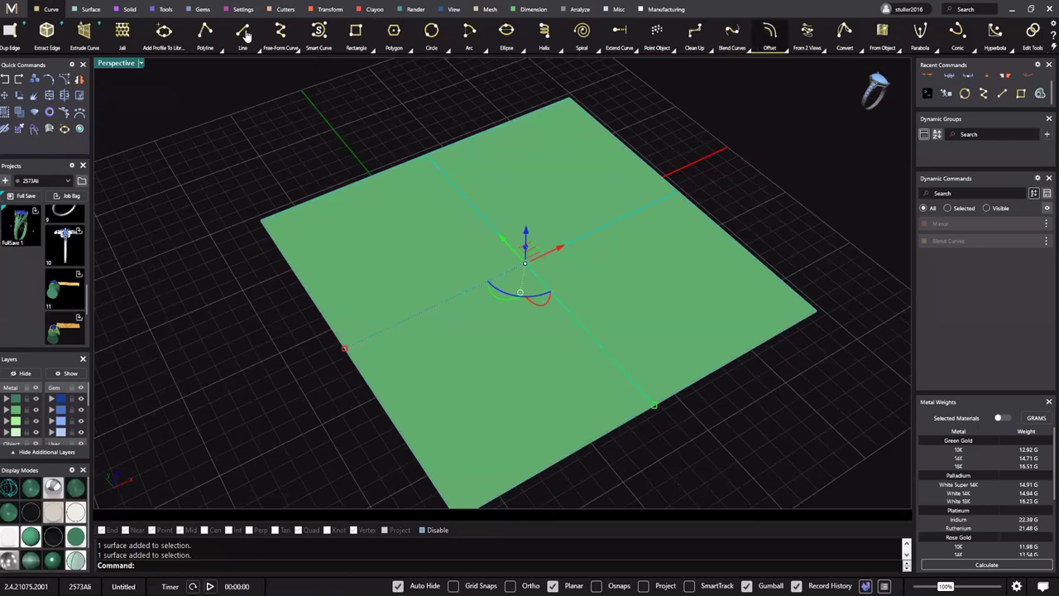
click(121, 34)
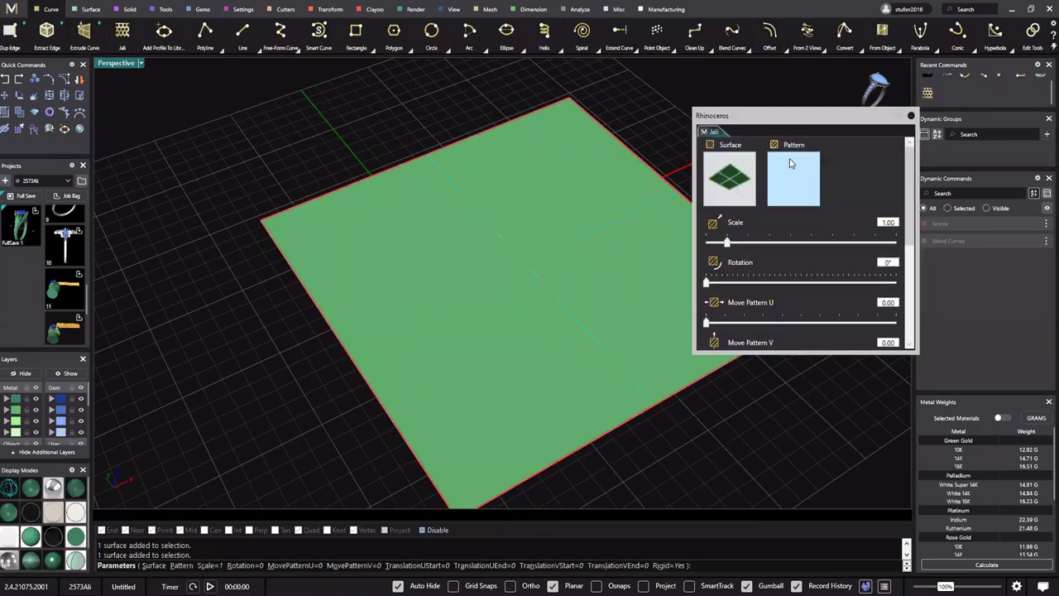
click(795, 169)
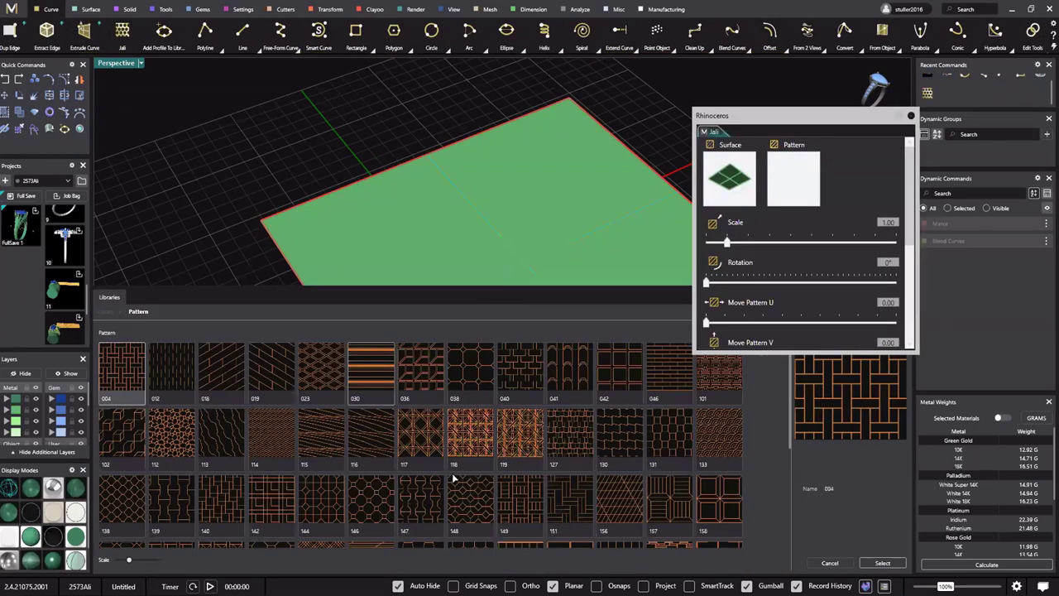
scroll(454, 478, down, 4)
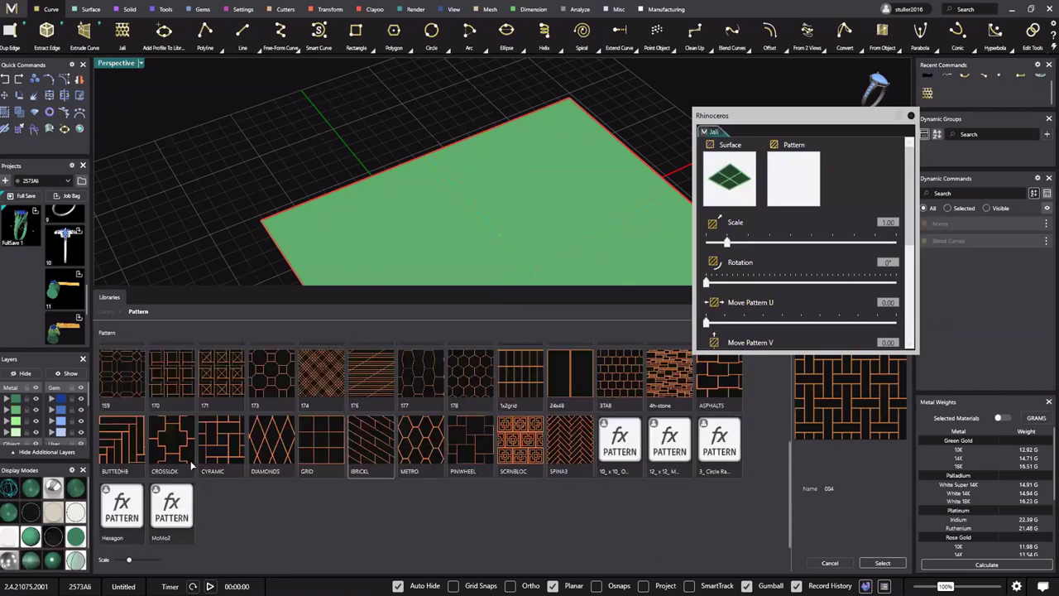
click(184, 512)
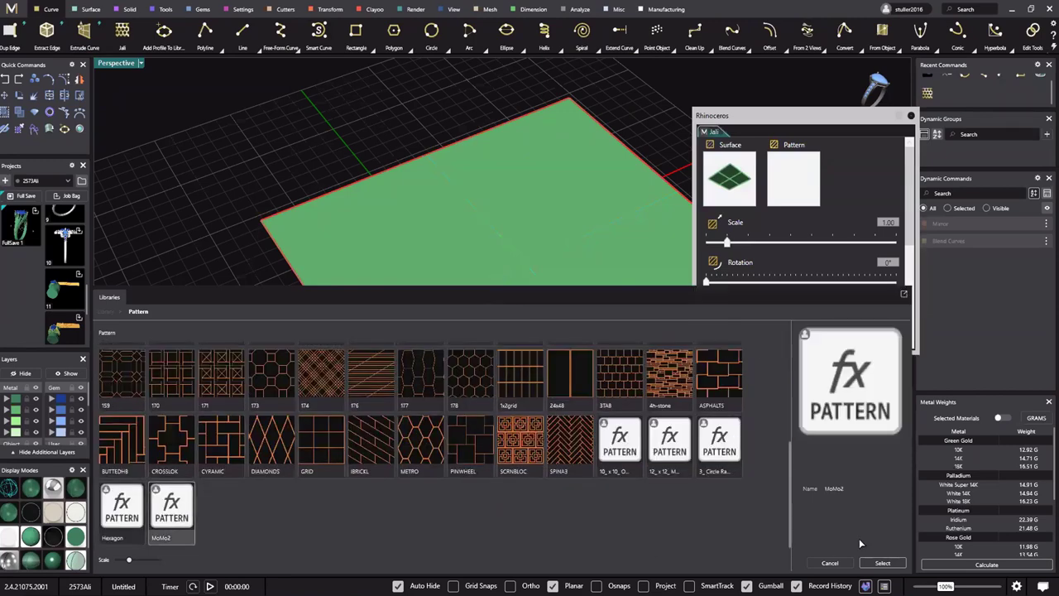
click(883, 563)
right_drag(509, 320, 522, 348)
scroll(523, 349, down, 5)
Replace the Jali pattern on the surface with the custom library pattern whose name begins with 10_ x 10_
click(793, 179)
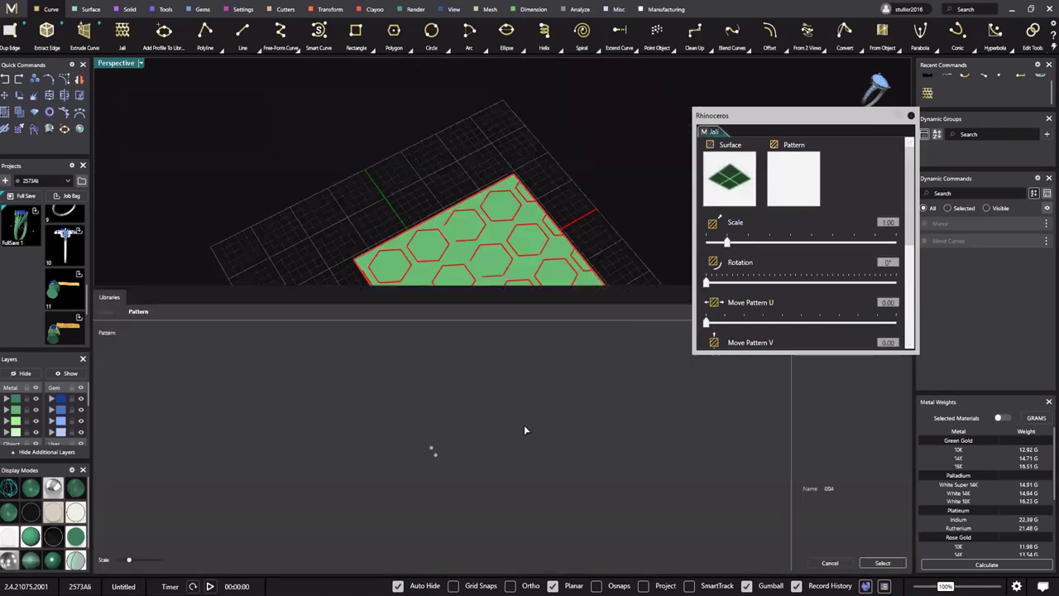
scroll(629, 463, down, 5)
click(622, 447)
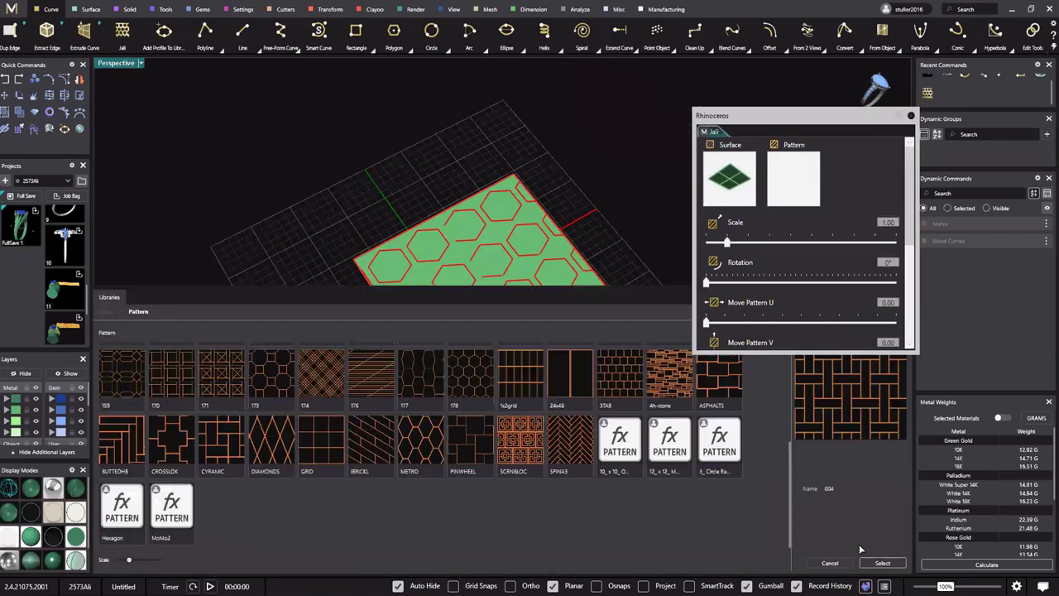
click(882, 563)
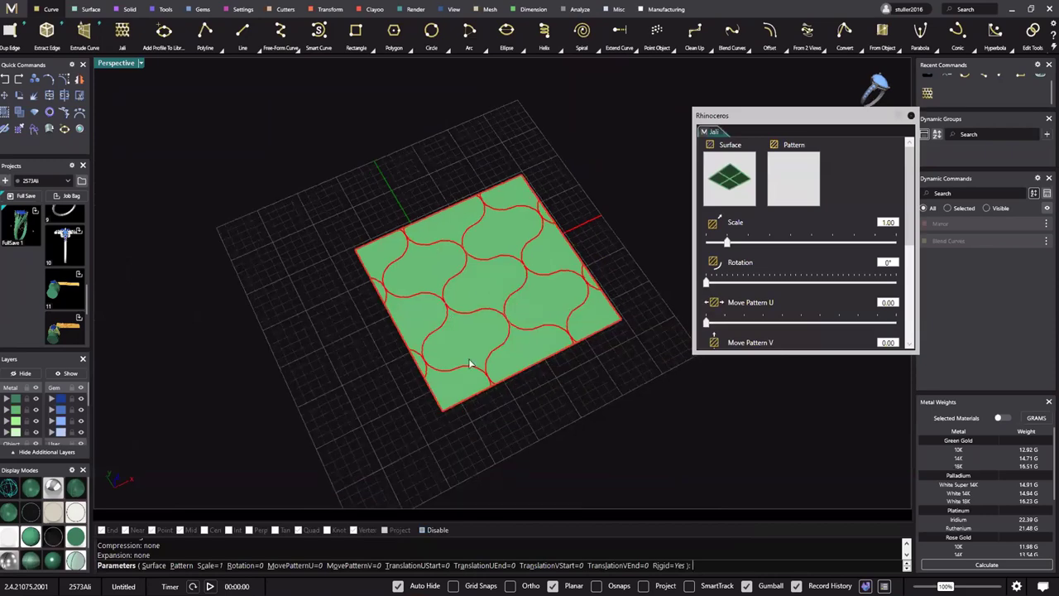
scroll(444, 384, up, 4)
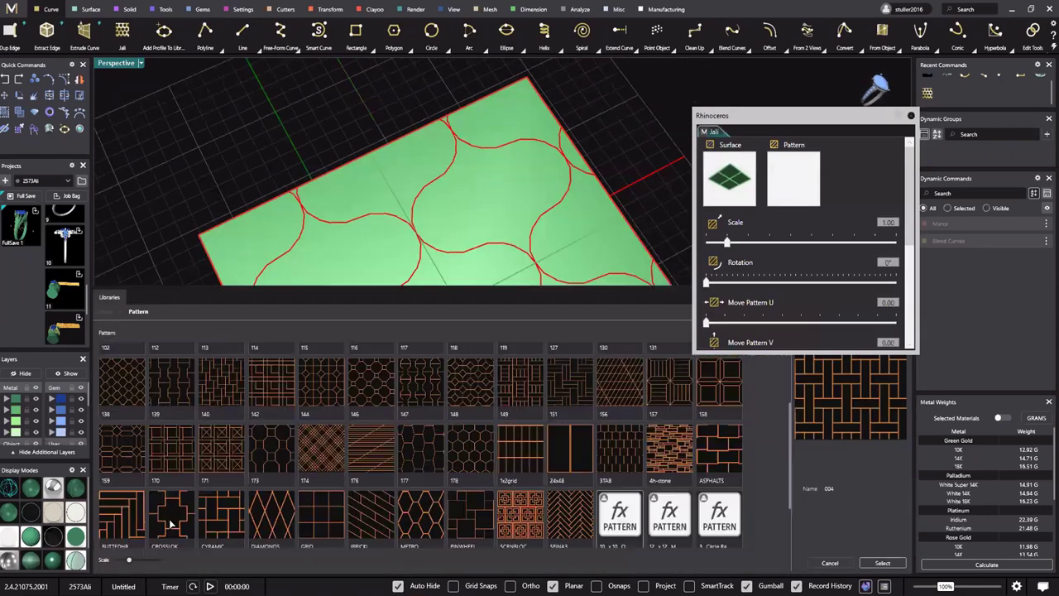
Switch the Jali pattern to the custom Hexagon pattern, inspect it on the surface, and cancel the command
click(122, 507)
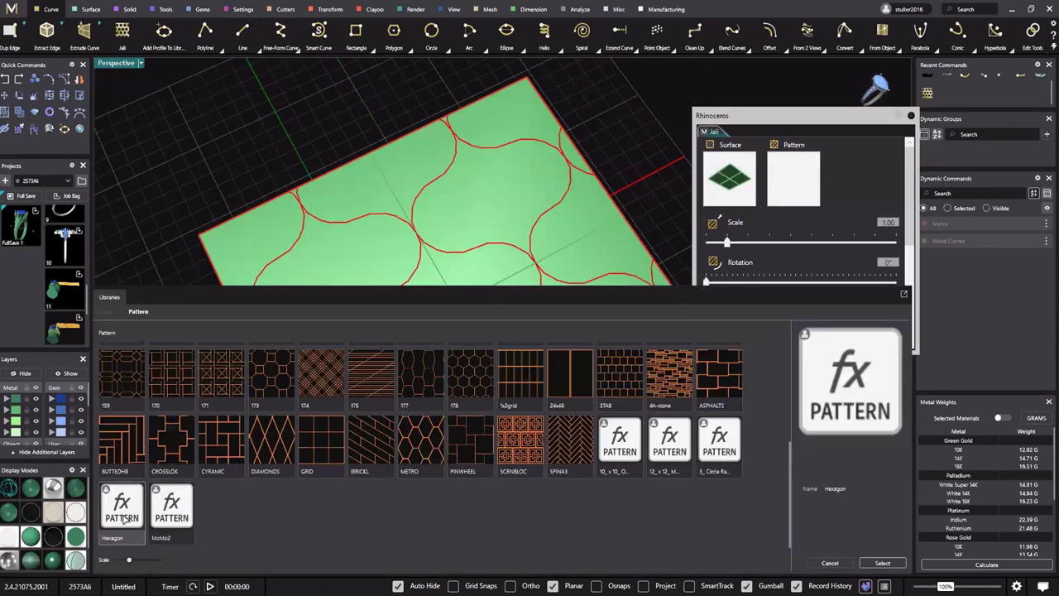
click(883, 563)
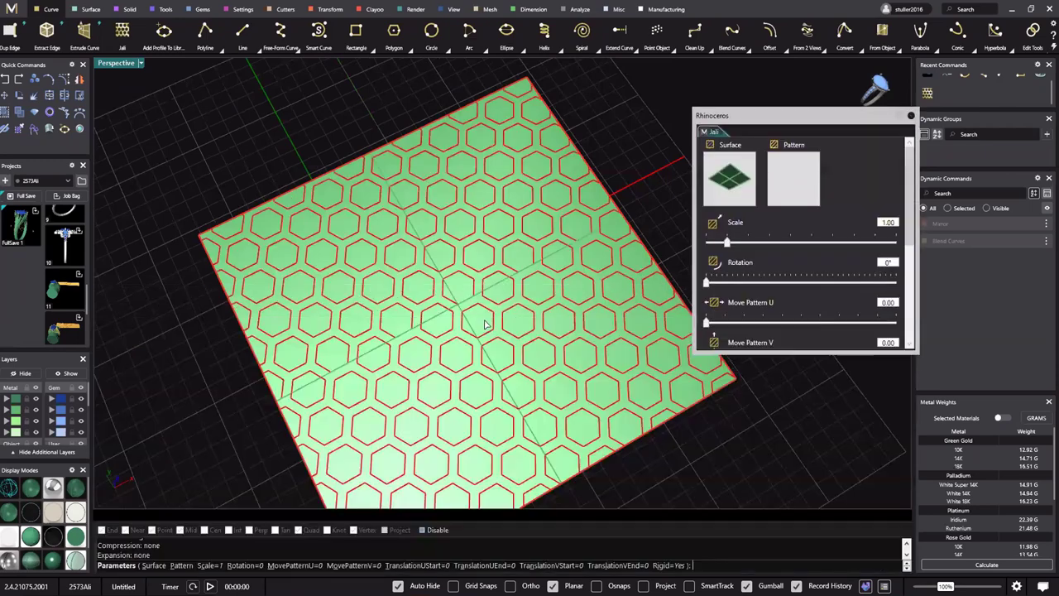
right_drag(483, 324, 451, 352)
scroll(463, 331, down, 5)
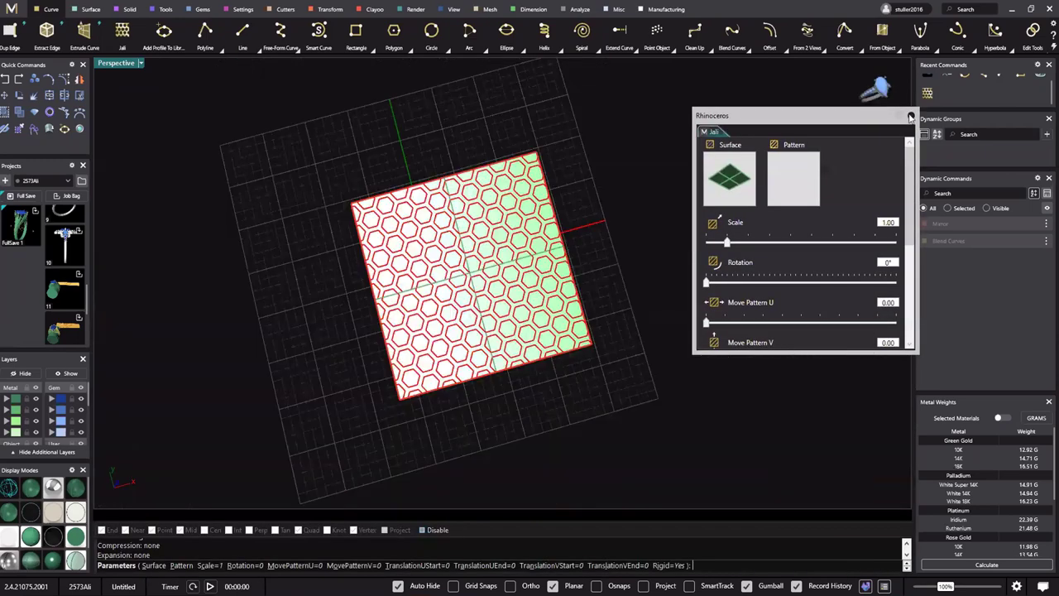
scroll(527, 287, up, 3)
right_drag(563, 300, 478, 307)
scroll(478, 306, up, 2)
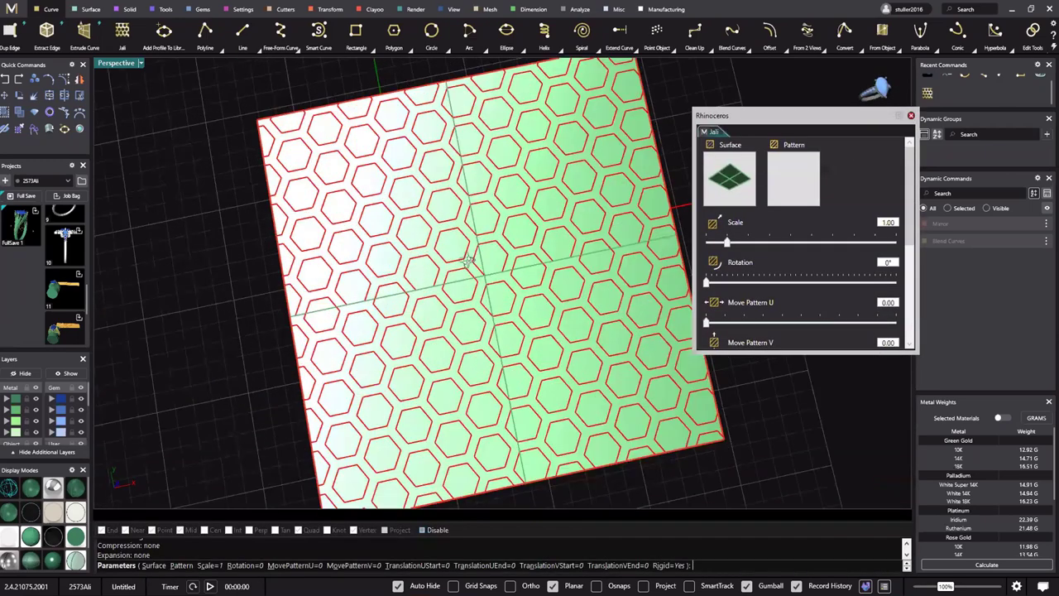
key(Escape)
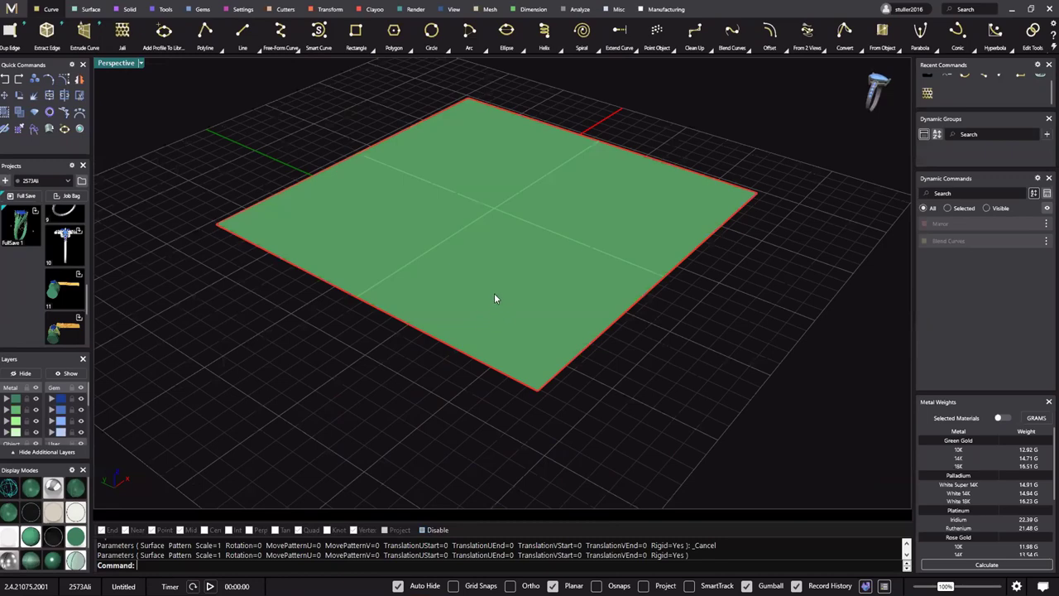
scroll(501, 292, down, 3)
scroll(503, 270, up, 4)
right_drag(503, 270, 540, 270)
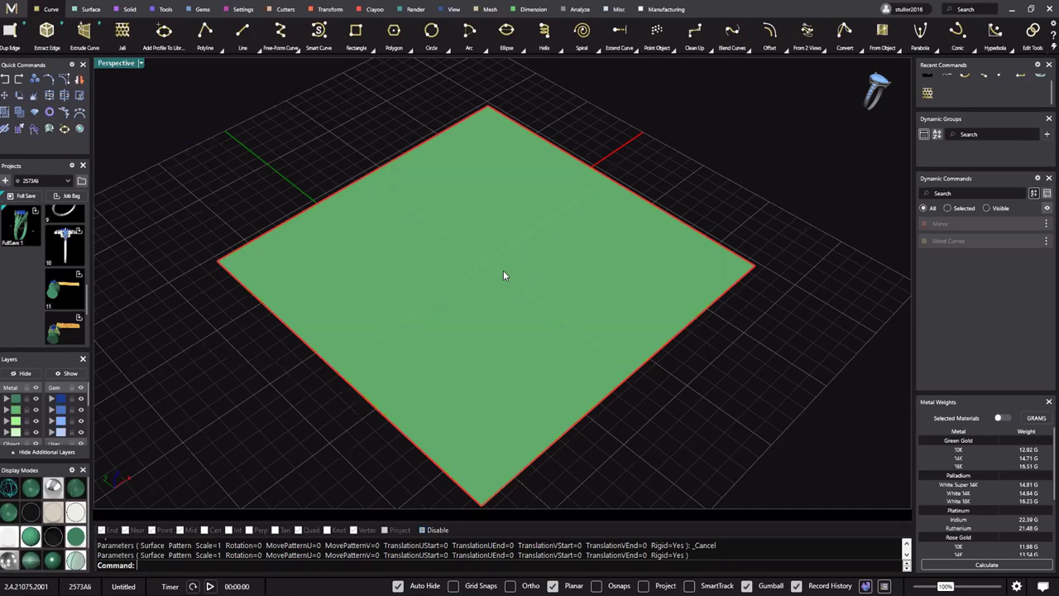
right_drag(559, 235, 557, 224)
right_drag(488, 273, 532, 277)
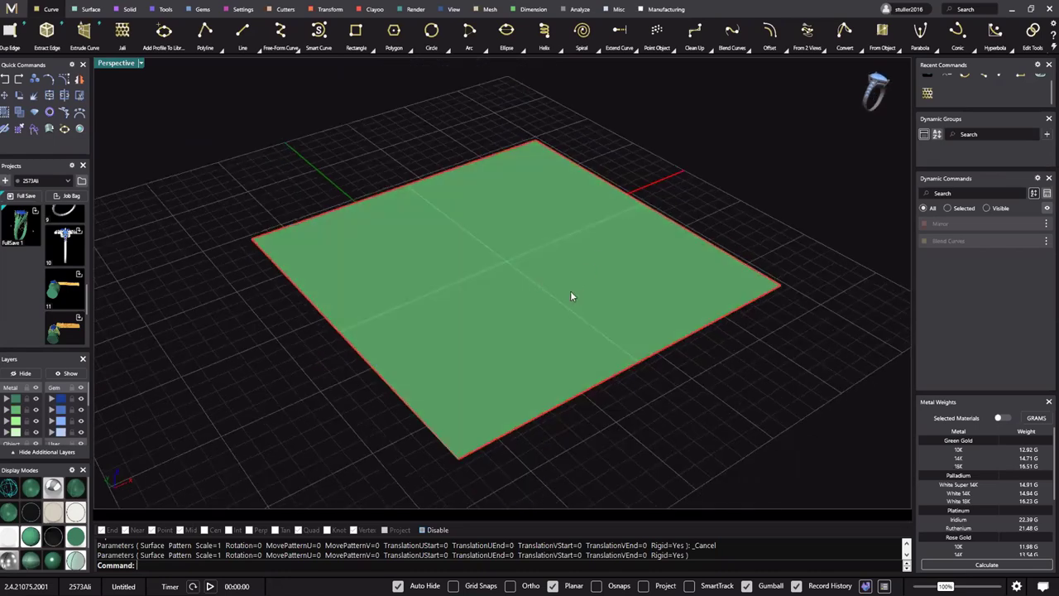
right_drag(570, 290, 546, 291)
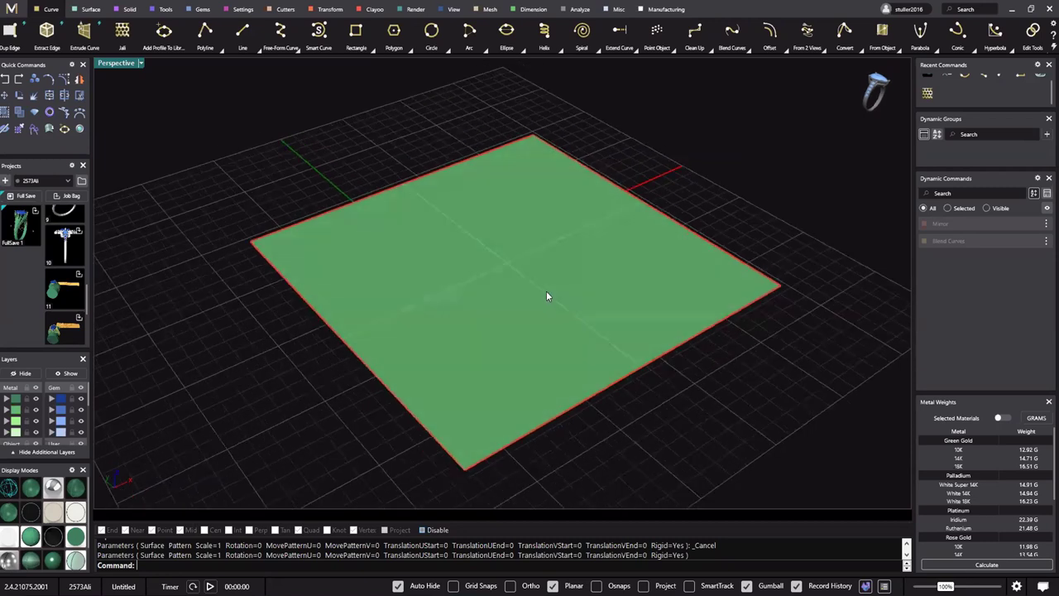